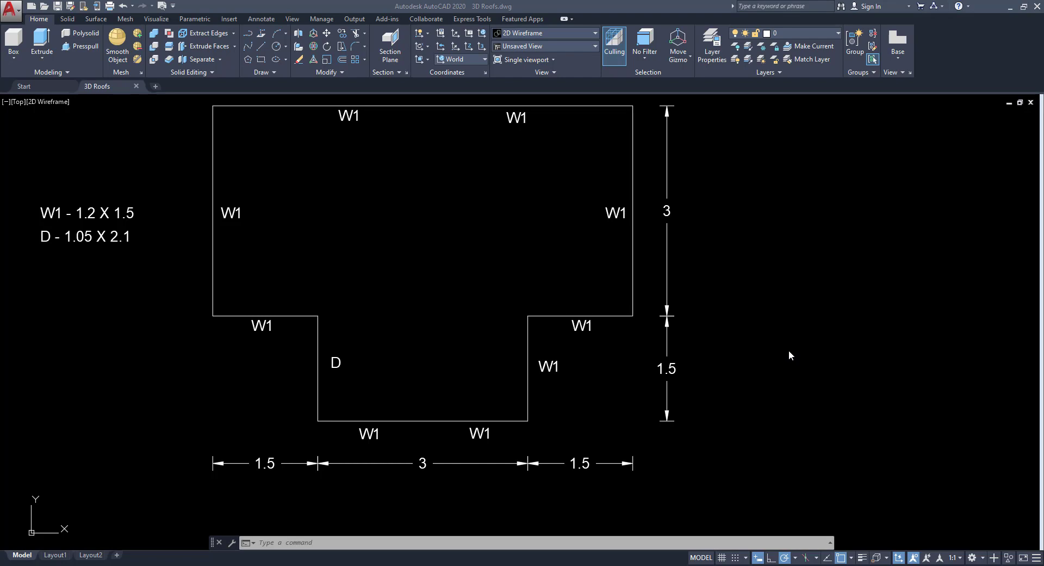
Examine the floor plan's dimensions and opening labels, the available workspaces, and whether the wall outline is a single polyline
{"action": "left_click", "coordinate": [751, 354]}
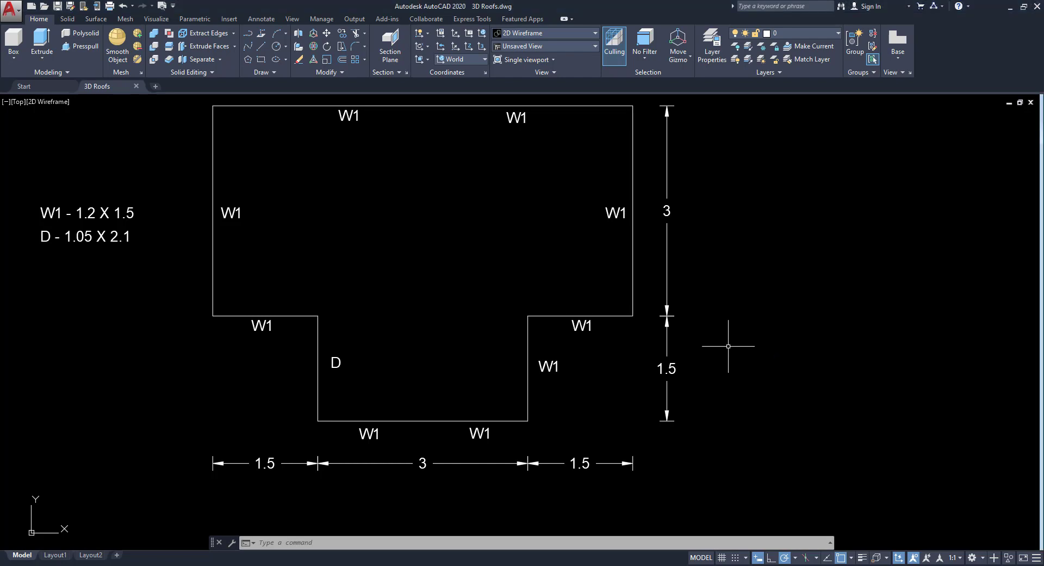
{"action": "middle_click_drag", "start_coordinate": [728, 346], "coordinate": [736, 350]}
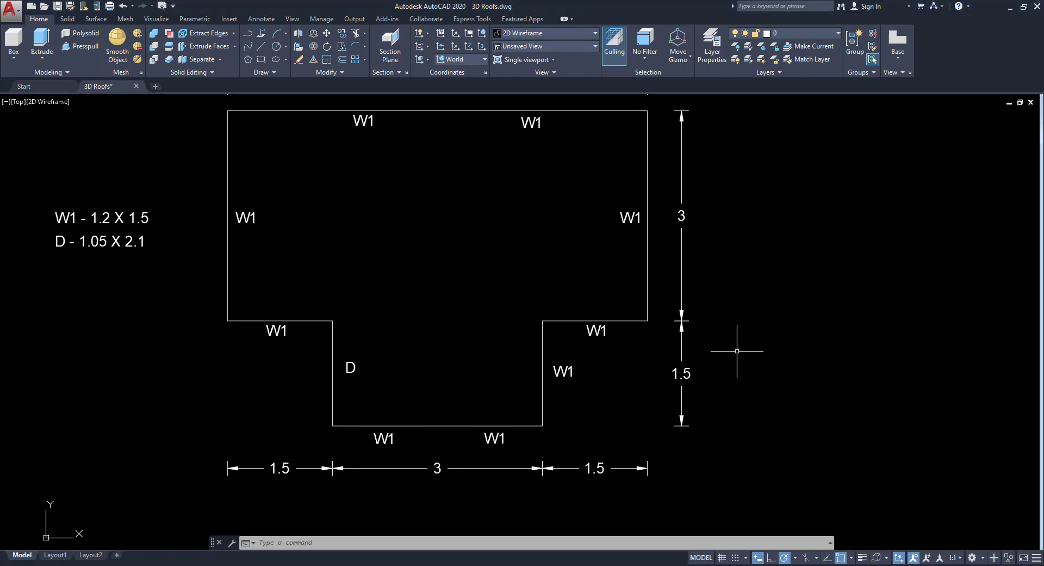
{"action": "middle_click_drag", "start_coordinate": [513, 322], "coordinate": [549, 322]}
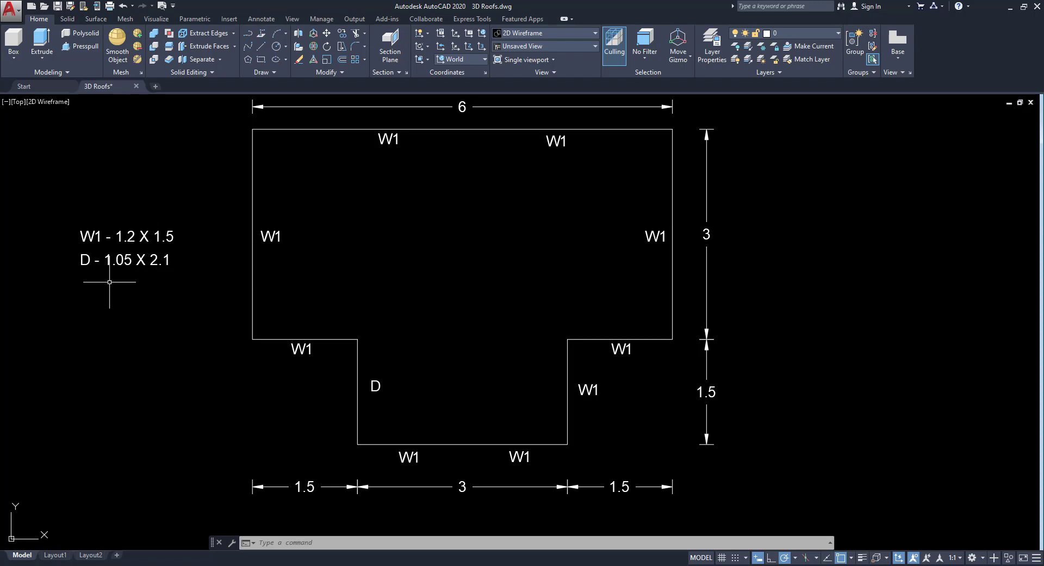
{"action": "middle_click_drag", "start_coordinate": [192, 273], "coordinate": [200, 278]}
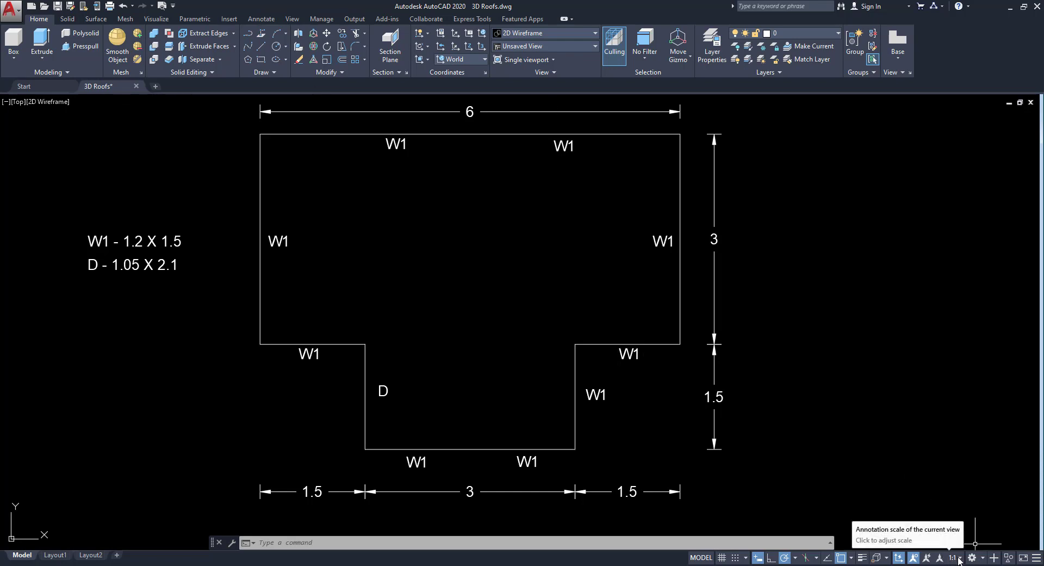
{"action": "left_click", "coordinate": [984, 559]}
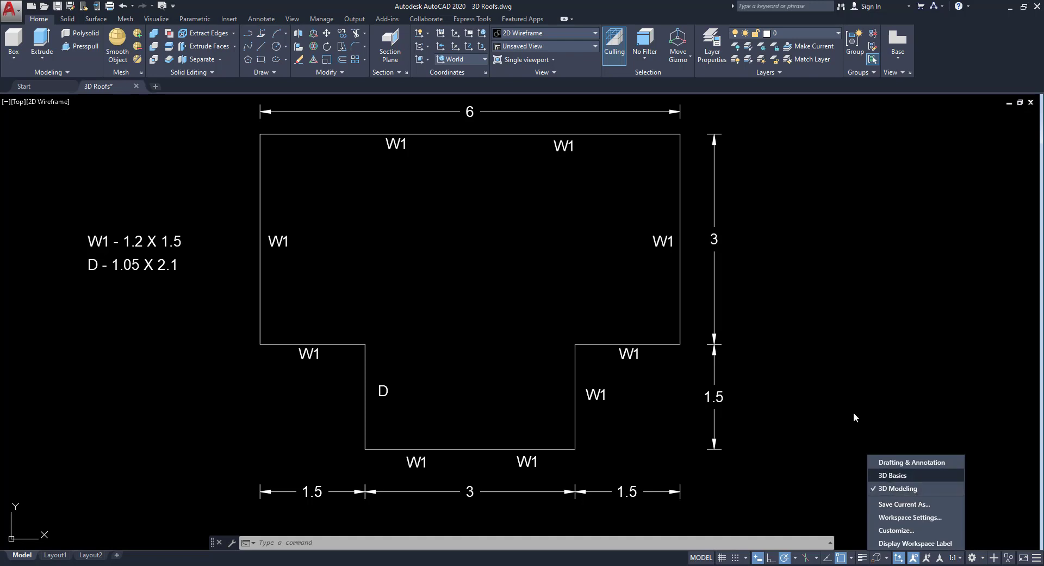
{"action": "left_click", "coordinate": [836, 385]}
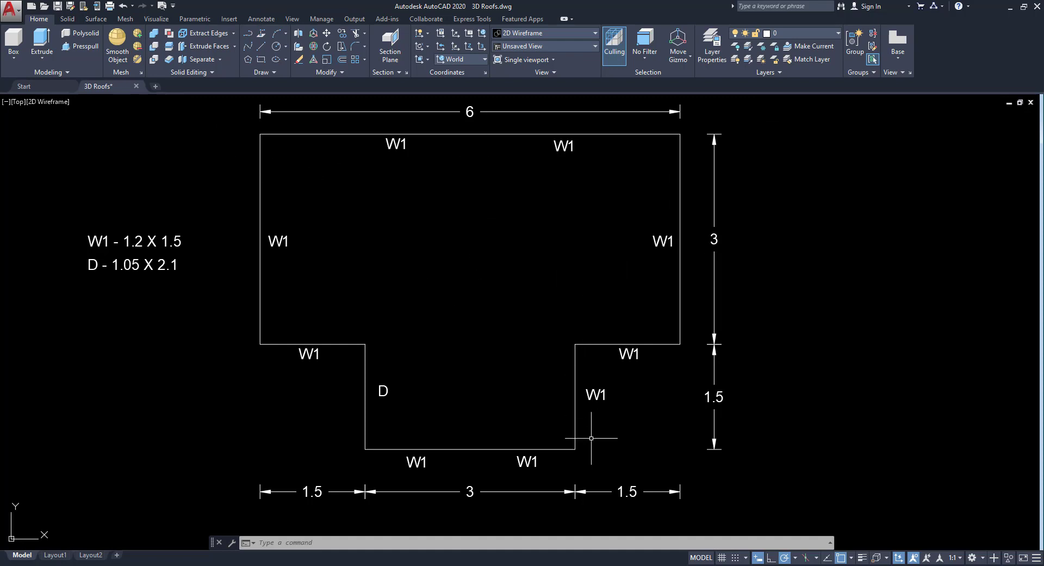
{"action": "left_click", "coordinate": [296, 132]}
{"action": "left_click", "coordinate": [302, 158]}
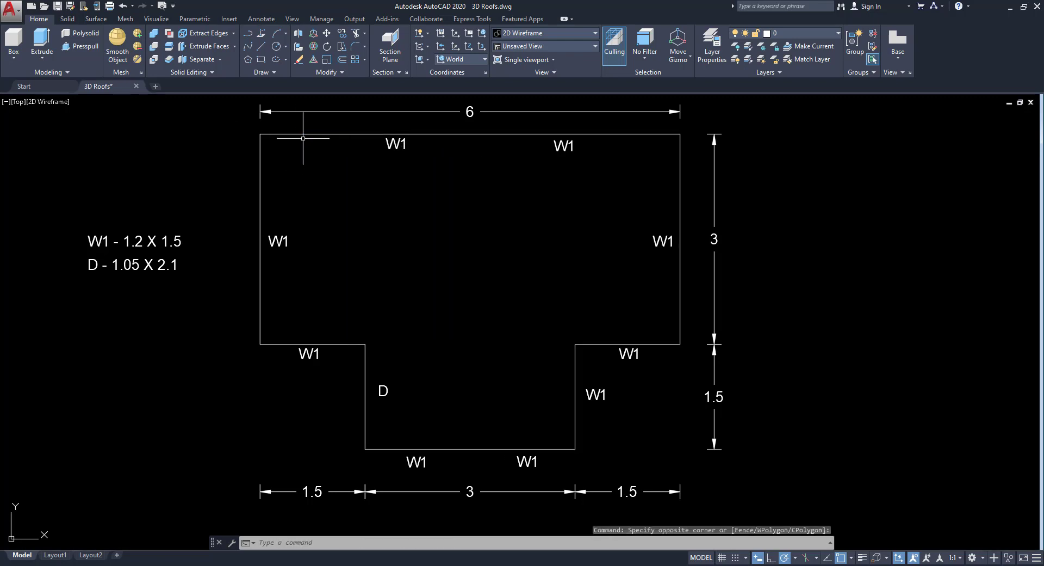
{"action": "left_click", "coordinate": [303, 137]}
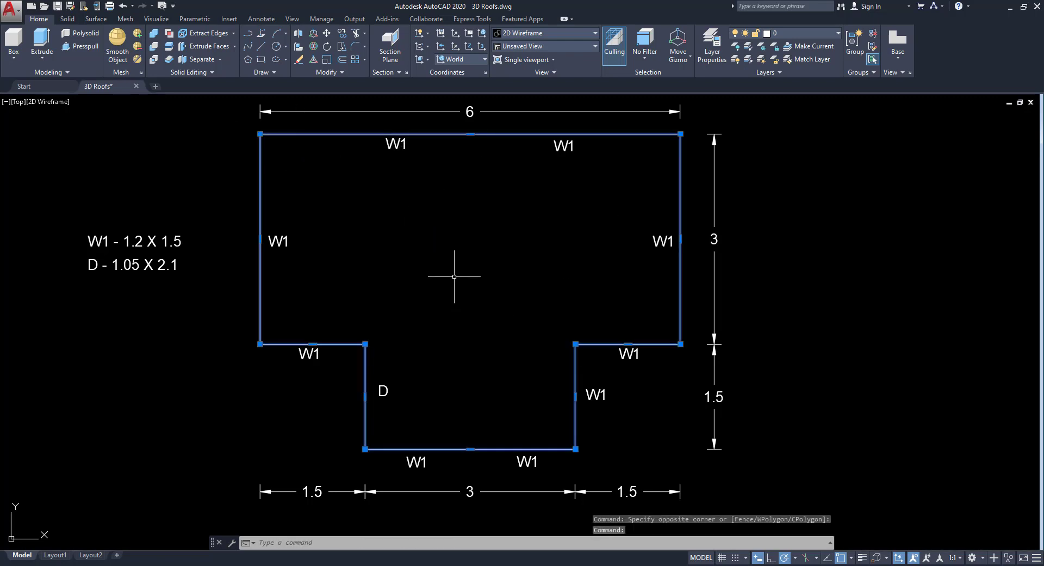
{"action": "right_click", "coordinate": [436, 243]}
{"action": "left_click", "coordinate": [484, 440]}
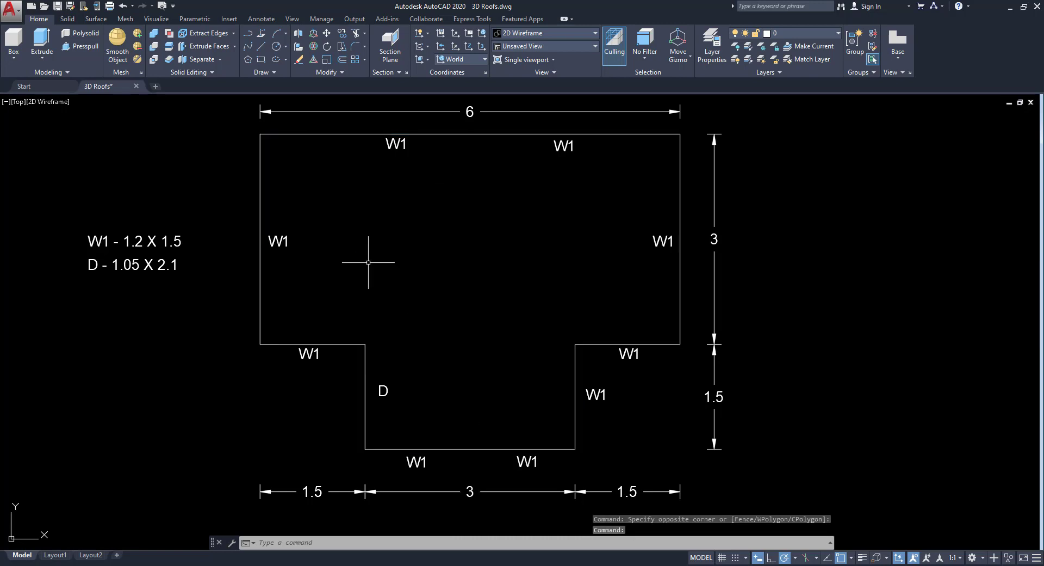
Convert the floor plan outline into a polysolid wall with height 3, width 0.1 and center justification
{"action": "left_click", "coordinate": [90, 37]}
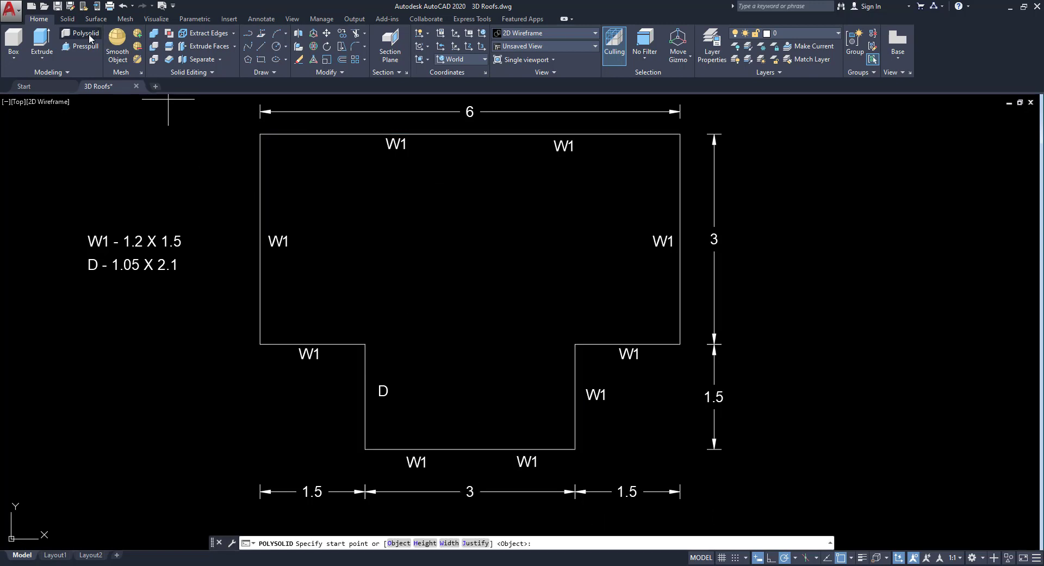
{"action": "left_click", "coordinate": [425, 542]}
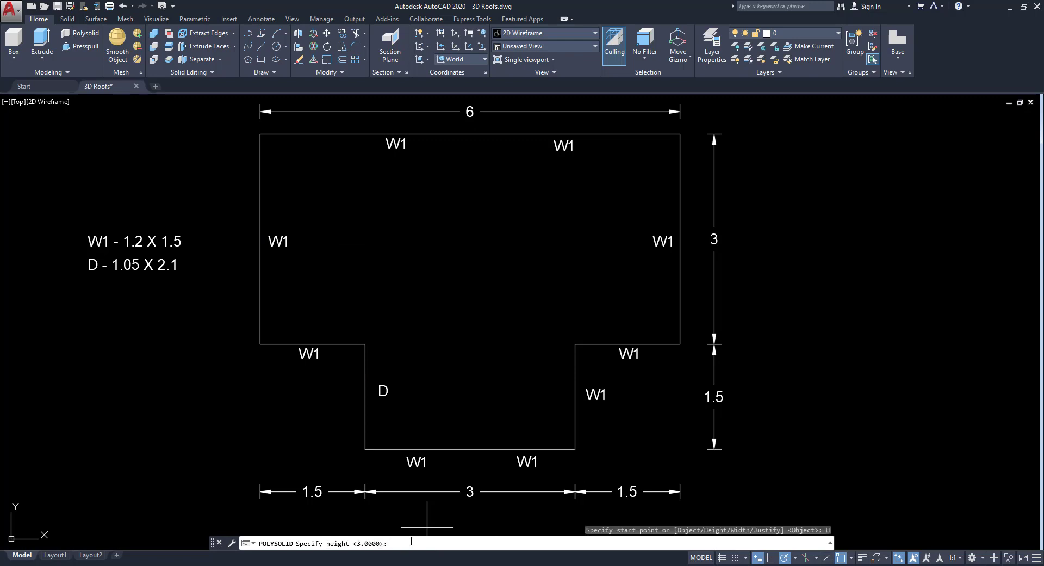
{"action": "key", "text": "Return"}
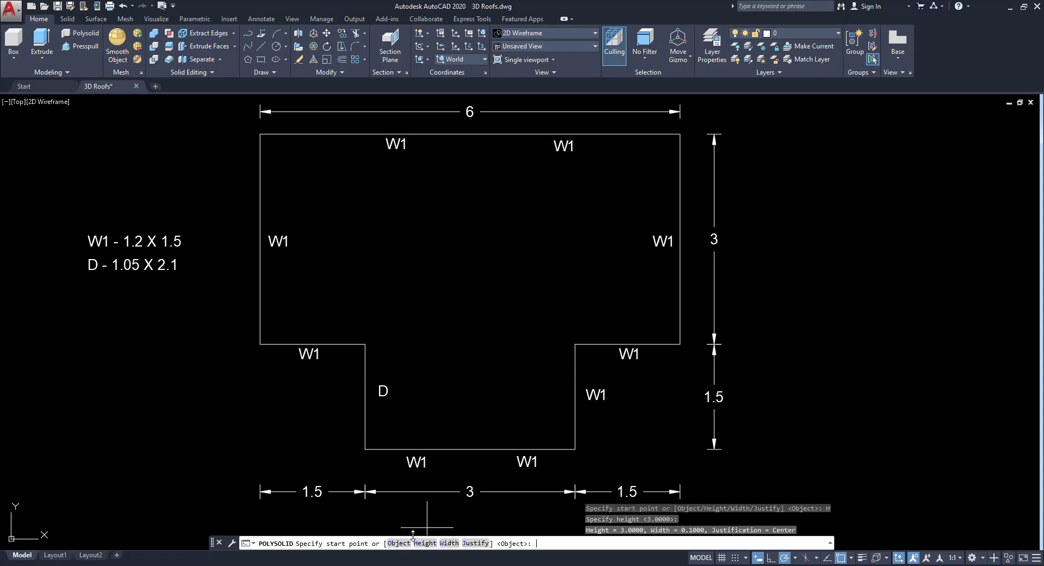
{"action": "left_click", "coordinate": [449, 542]}
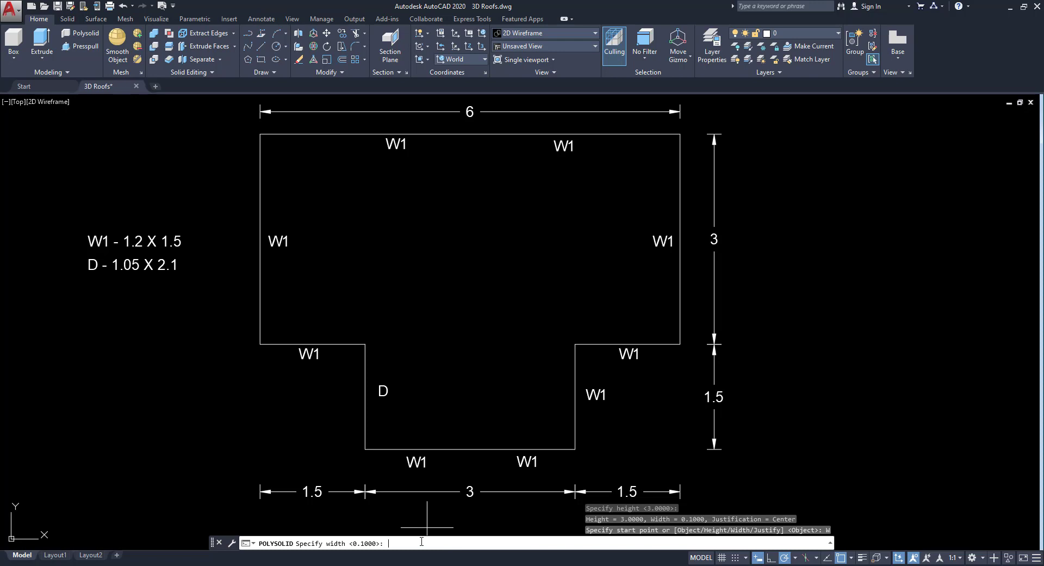
{"action": "key", "text": "Return"}
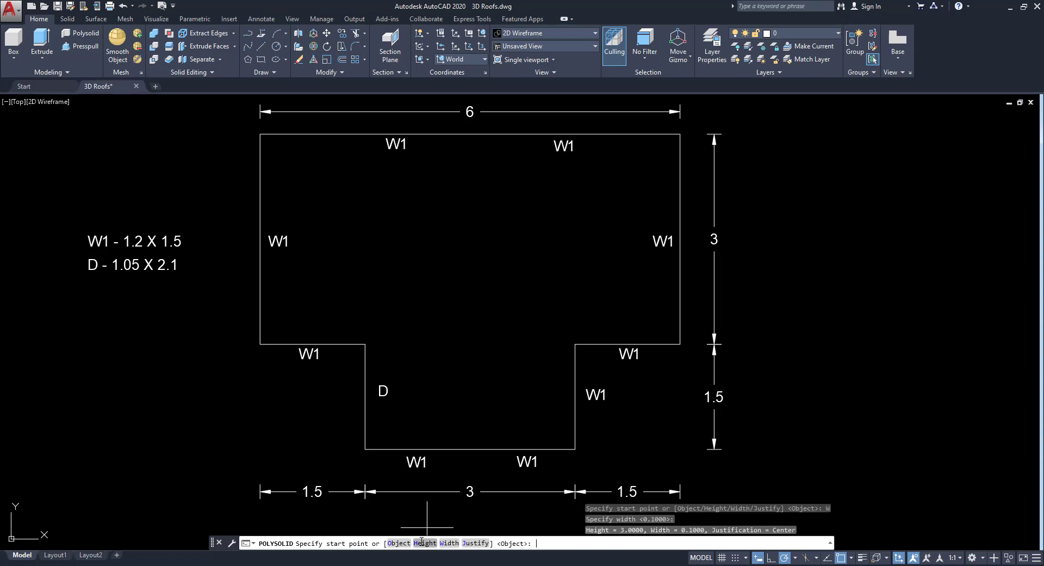
{"action": "left_click", "coordinate": [471, 543]}
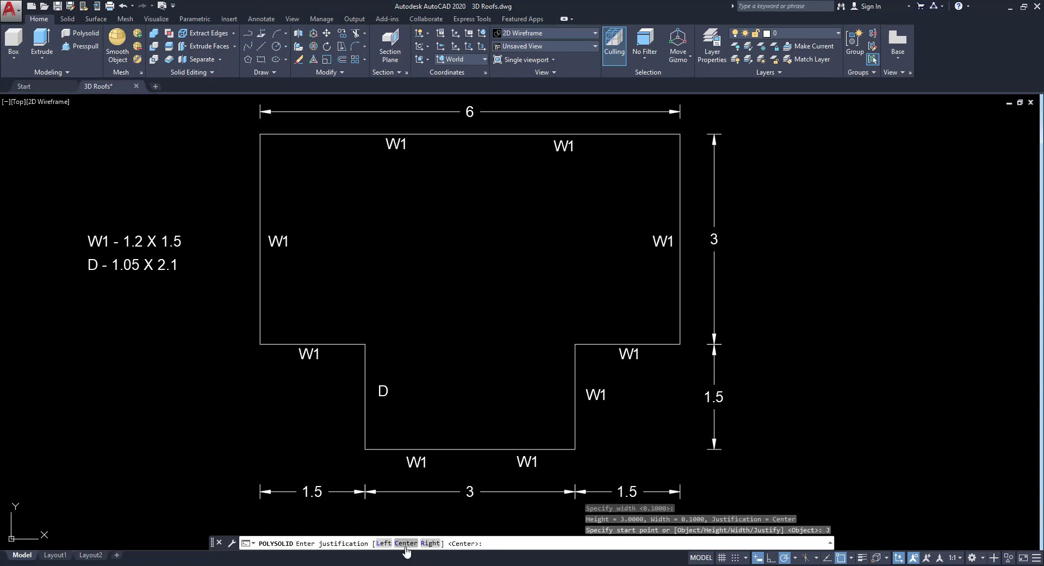
{"action": "left_click", "coordinate": [406, 543]}
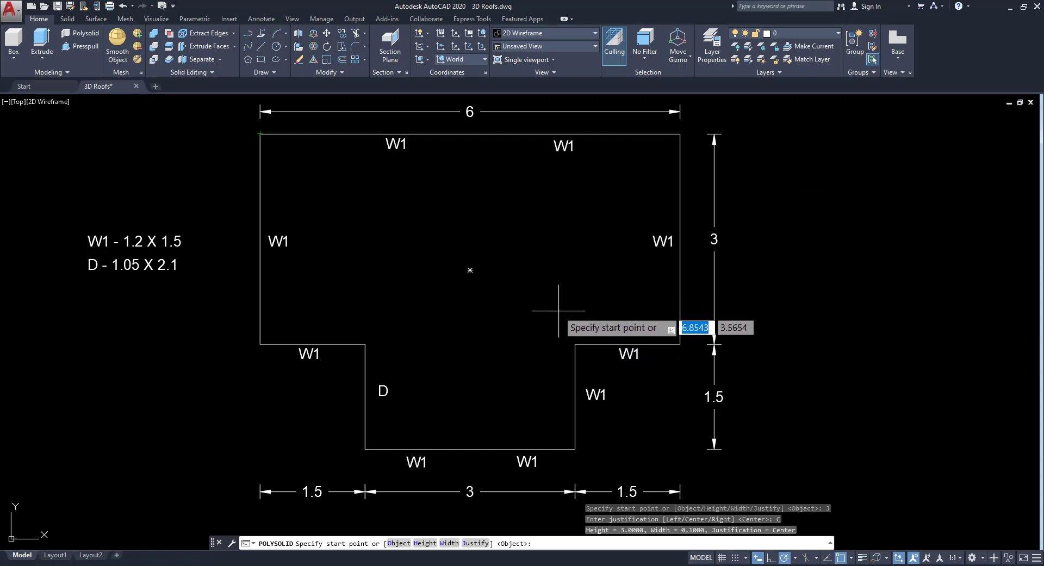
{"action": "left_click", "coordinate": [402, 545]}
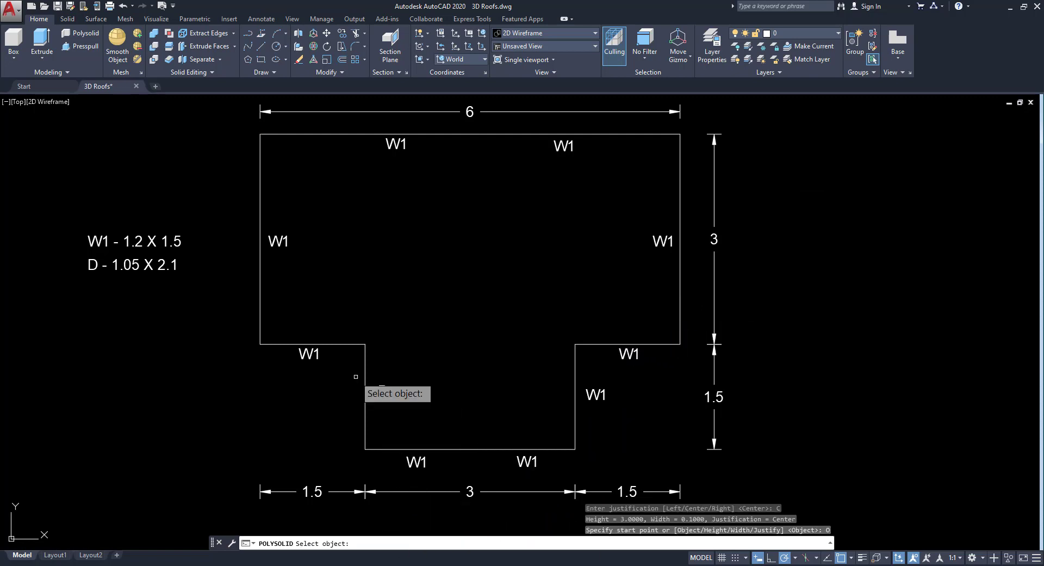
{"action": "left_click", "coordinate": [352, 344]}
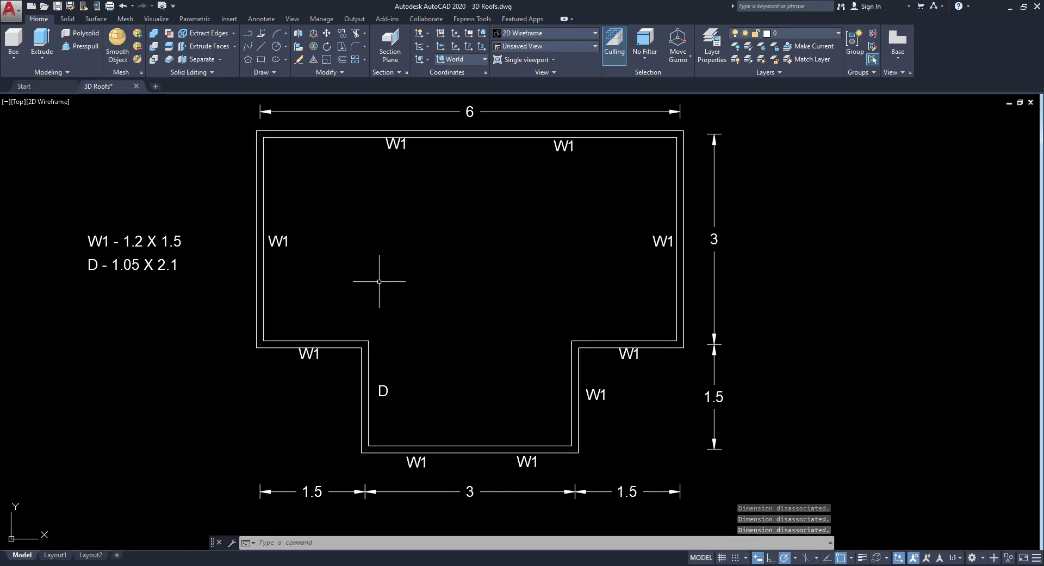
Display the ViewCube and switch the model to the SW Isometric view
{"action": "left_click", "coordinate": [292, 19]}
{"action": "left_click", "coordinate": [33, 48]}
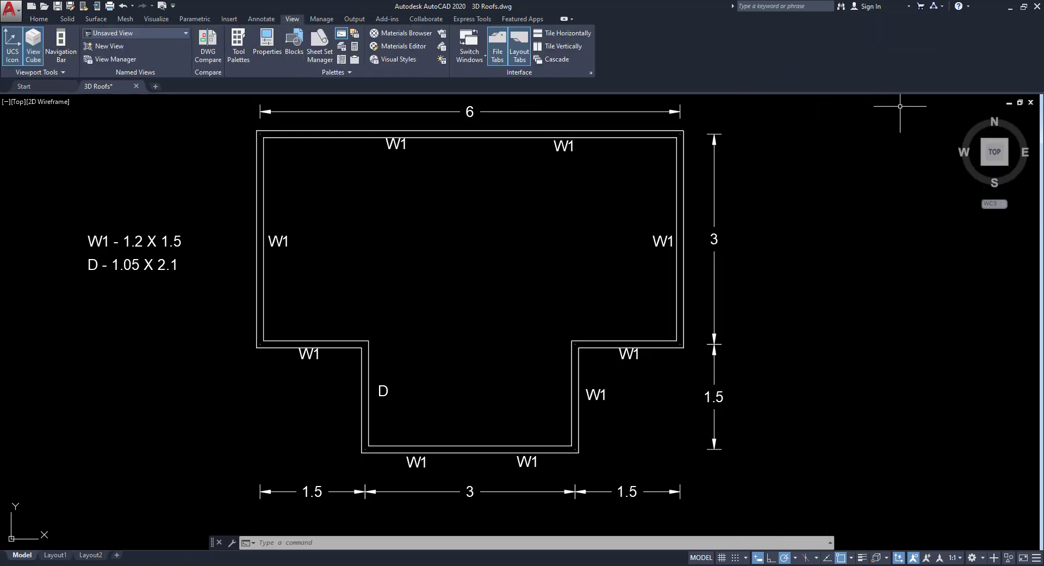
{"action": "left_click", "coordinate": [983, 166]}
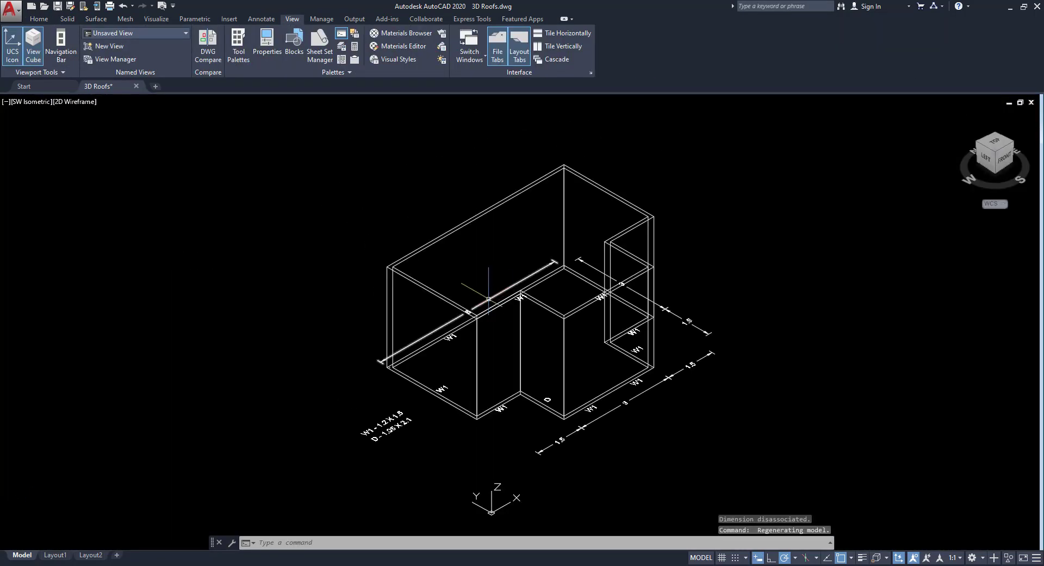
{"action": "scroll", "coordinate": [402, 272], "scroll_direction": "up", "scroll_amount": 4}
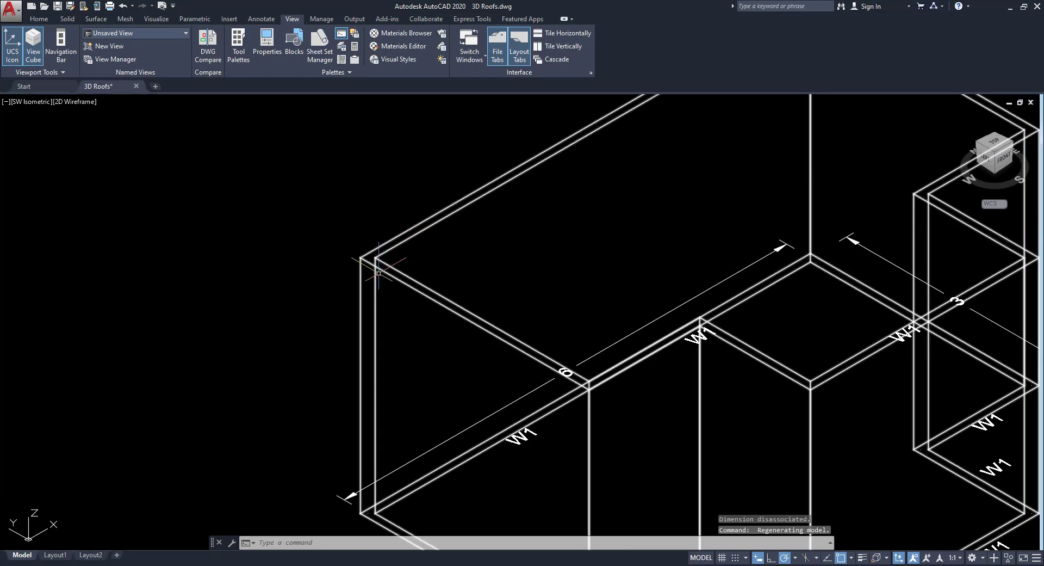
{"action": "scroll", "coordinate": [231, 251], "scroll_direction": "down", "scroll_amount": 4}
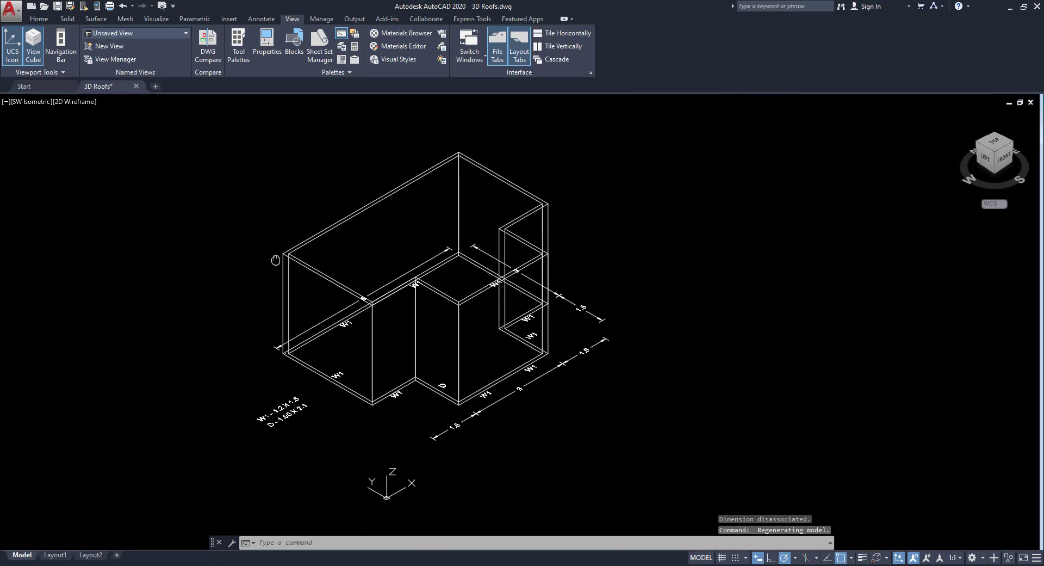
Apply the Conceptual visual style and inspect the shaded walls
{"action": "left_click", "coordinate": [46, 20]}
{"action": "left_click", "coordinate": [553, 34]}
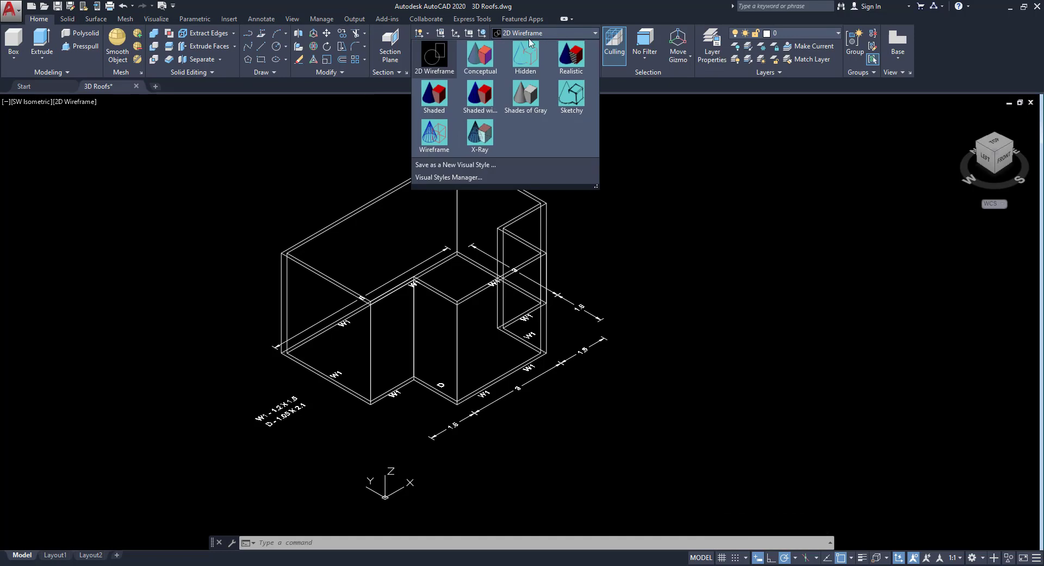
{"action": "left_click", "coordinate": [477, 66]}
{"action": "scroll", "coordinate": [288, 326], "scroll_direction": "up", "scroll_amount": 2}
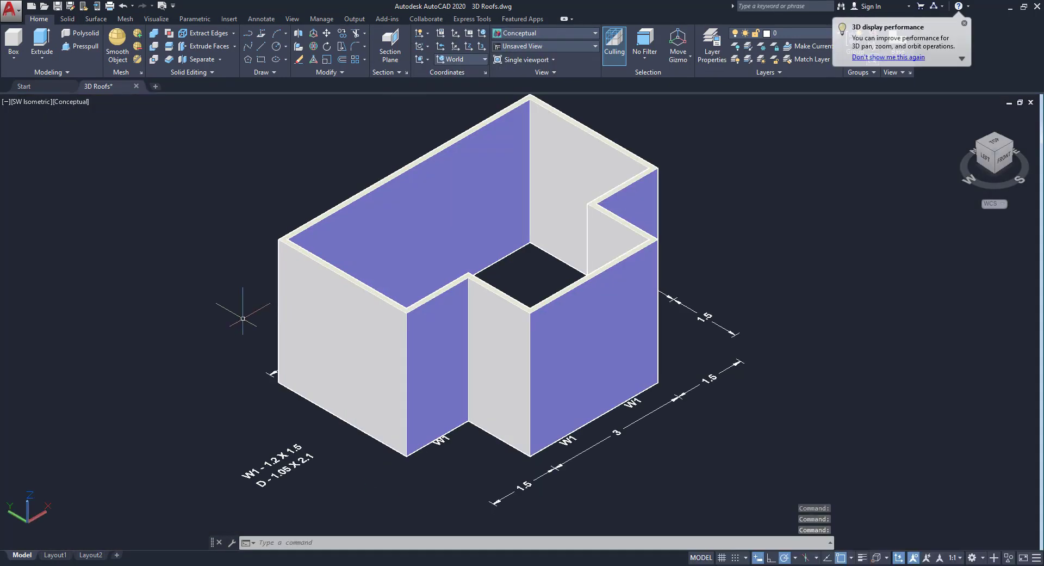
{"action": "middle_click_drag", "start_coordinate": [233, 293], "coordinate": [241, 277]}
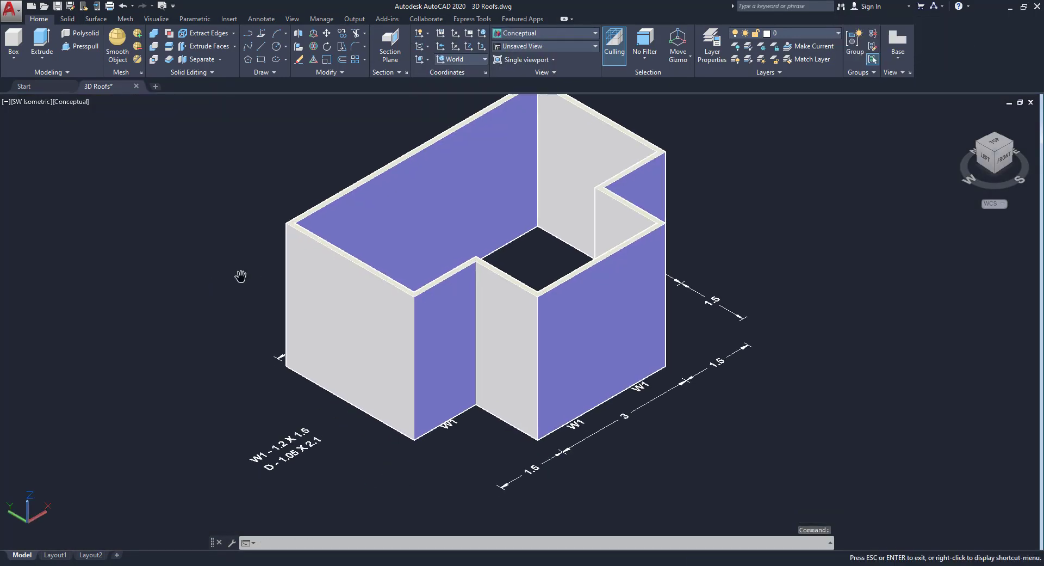
{"action": "mouse_move", "coordinate": [250, 337]}
{"action": "middle_mouse_down"}
{"action": "mouse_move", "coordinate": [249, 348]}
{"action": "mouse_move", "coordinate": [230, 341]}
{"action": "middle_mouse_up"}
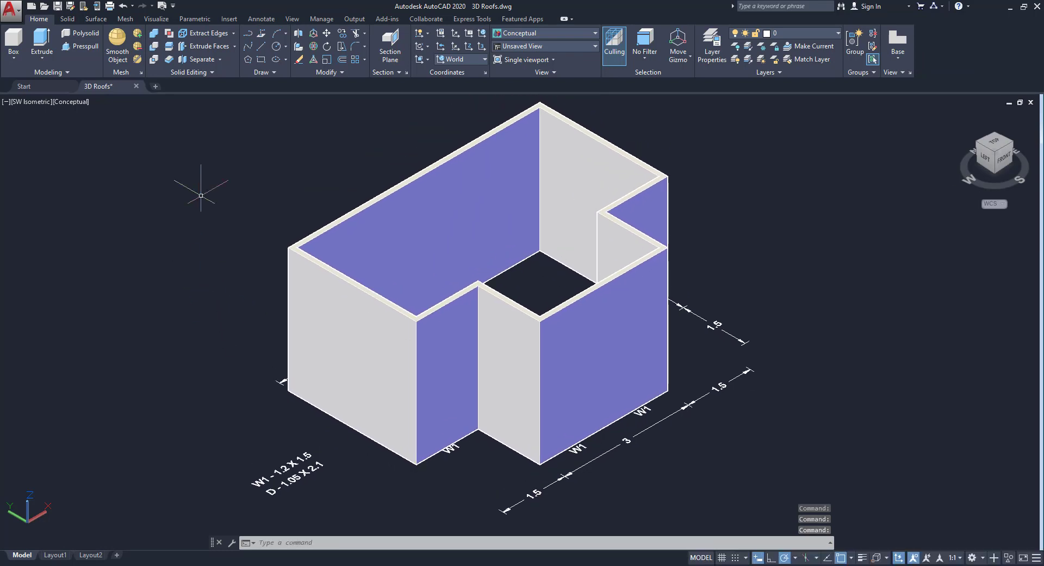
Return the model to the Top view and the 2D Wireframe visual style
{"action": "left_click", "coordinate": [994, 143]}
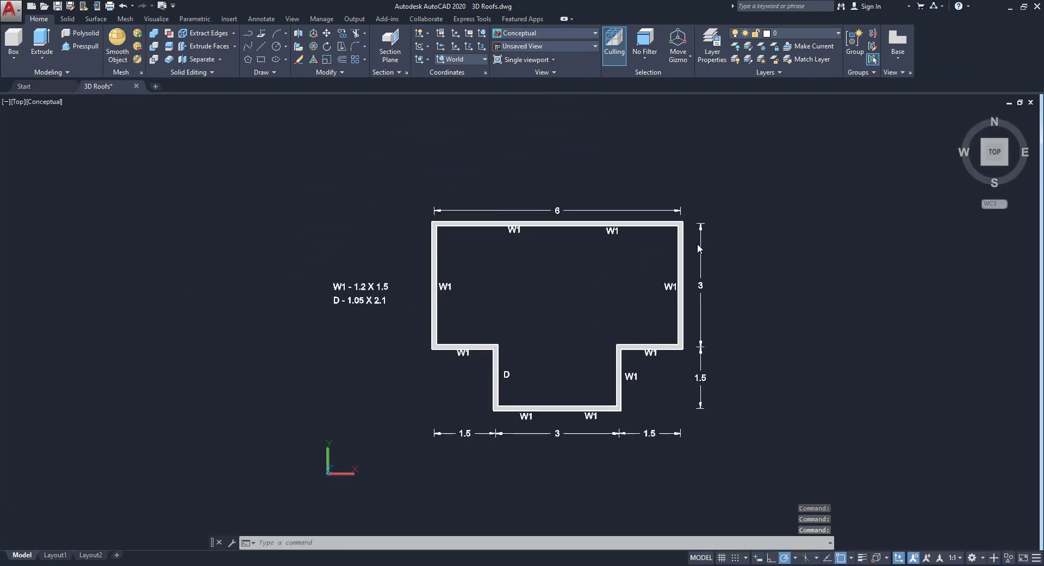
{"action": "left_click", "coordinate": [548, 31]}
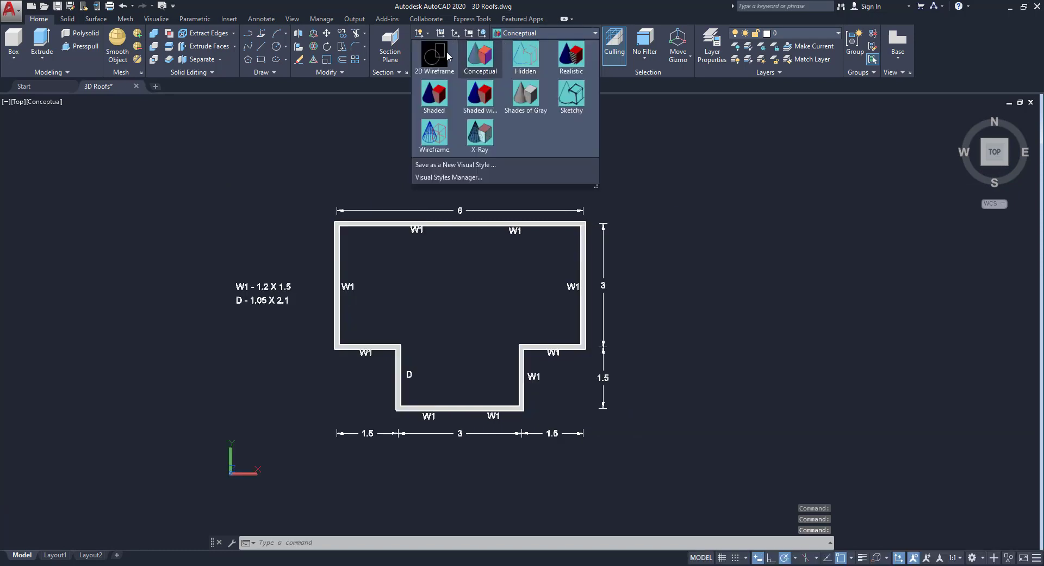
{"action": "left_click", "coordinate": [446, 51]}
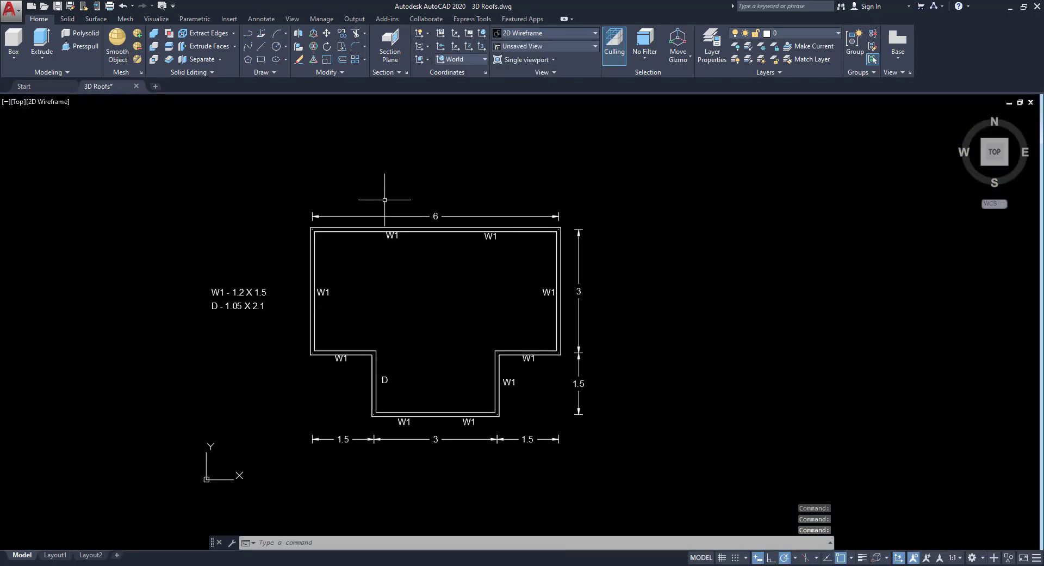
{"action": "mouse_move", "coordinate": [385, 199]}
{"action": "middle_mouse_down"}
{"action": "mouse_move", "coordinate": [501, 408]}
{"action": "mouse_move", "coordinate": [483, 373]}
{"action": "mouse_move", "coordinate": [465, 375]}
{"action": "middle_mouse_up"}
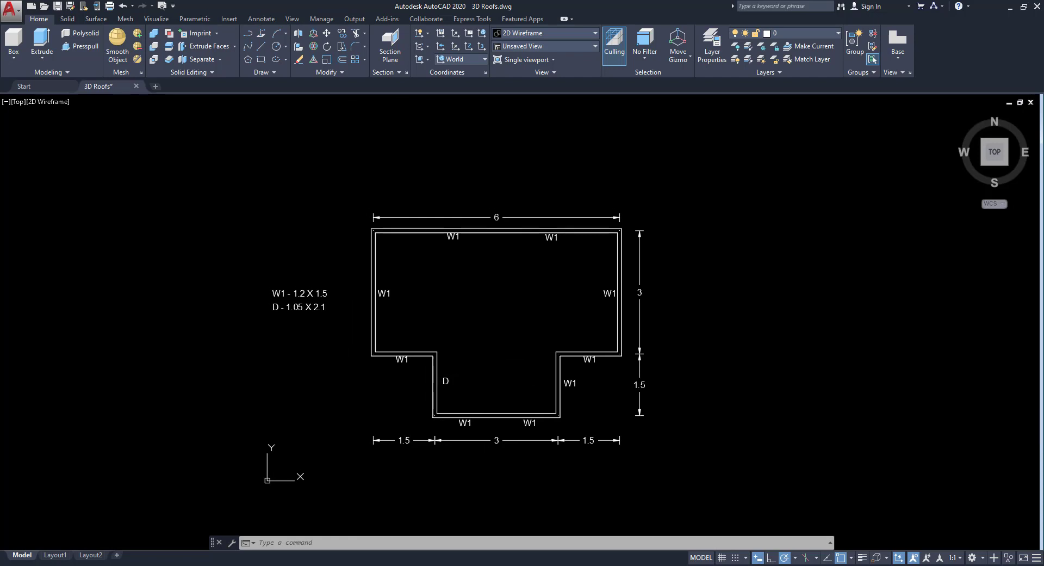
{"action": "scroll", "coordinate": [466, 361], "scroll_direction": "up", "scroll_amount": 3}
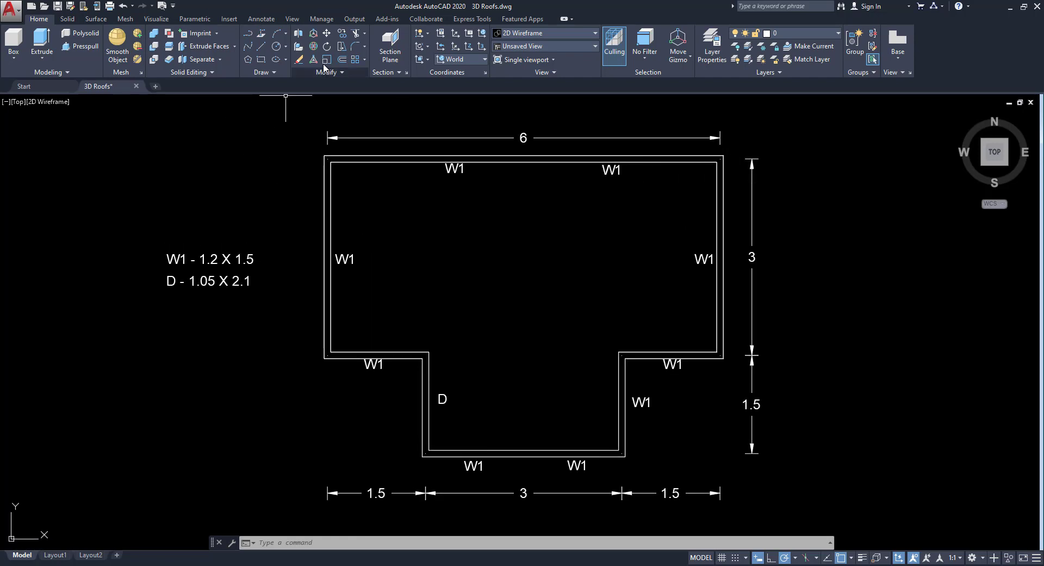
Draw a rectangle enclosing the whole floor plan, from the walls' upper-left outer corner to the aligned lower-right extent
{"action": "left_click", "coordinate": [261, 60]}
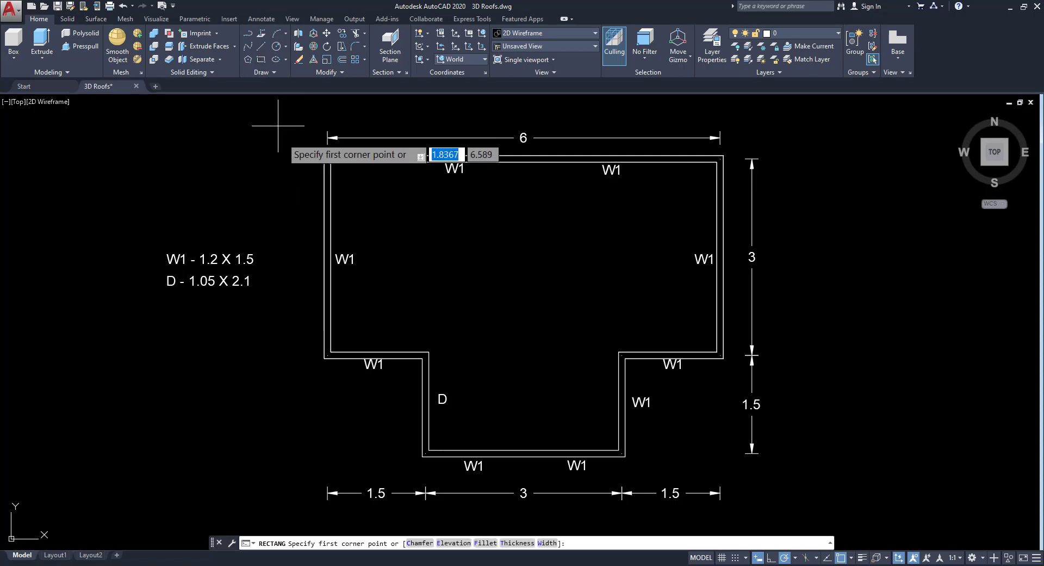
{"action": "left_click", "coordinate": [325, 156]}
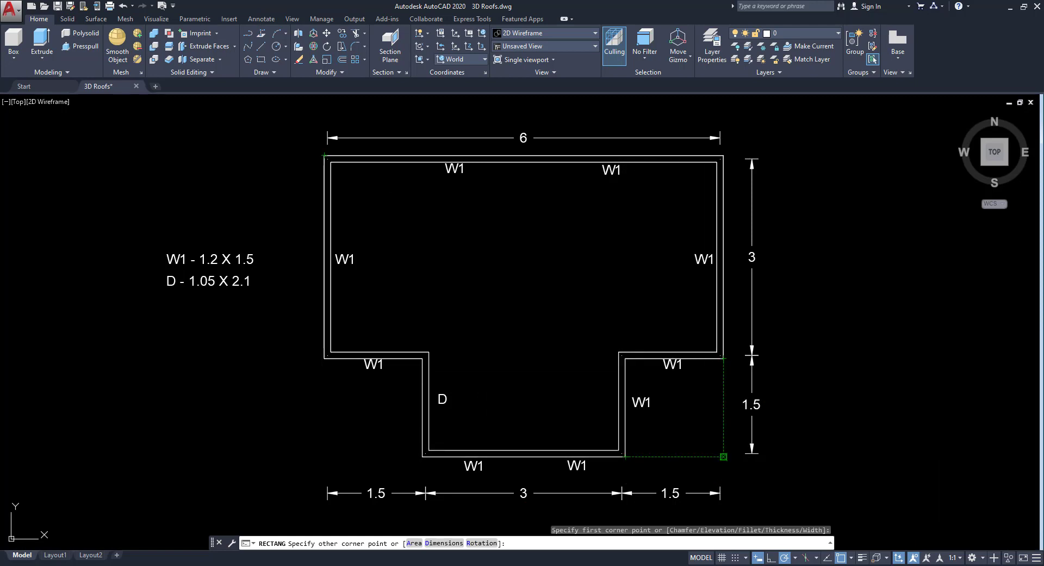
{"action": "left_click", "coordinate": [723, 457]}
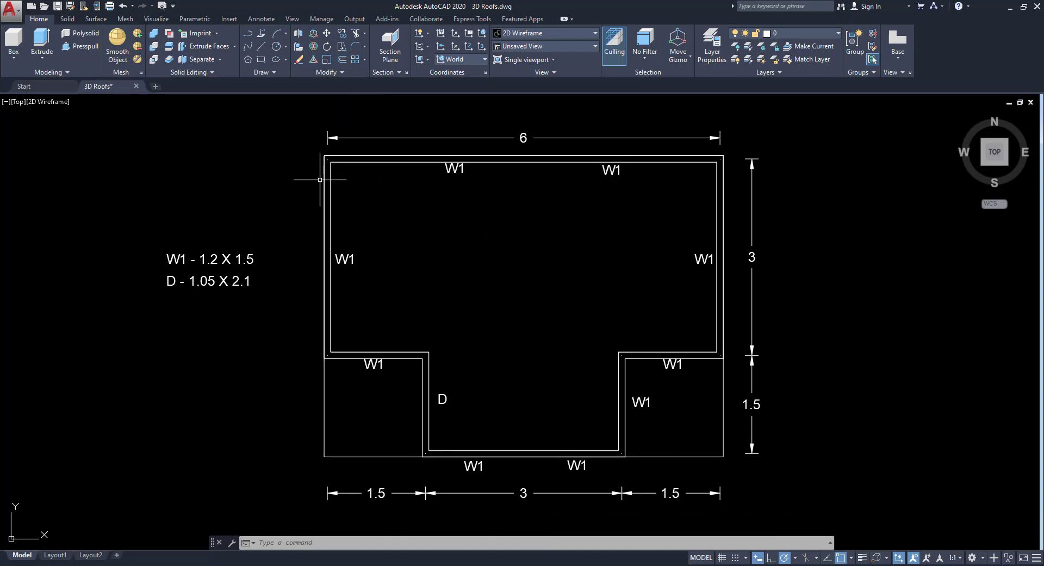
Offset the rectangle around the floor plan outward by 0.75 and erase the original inner rectangle
{"action": "left_click", "coordinate": [344, 62]}
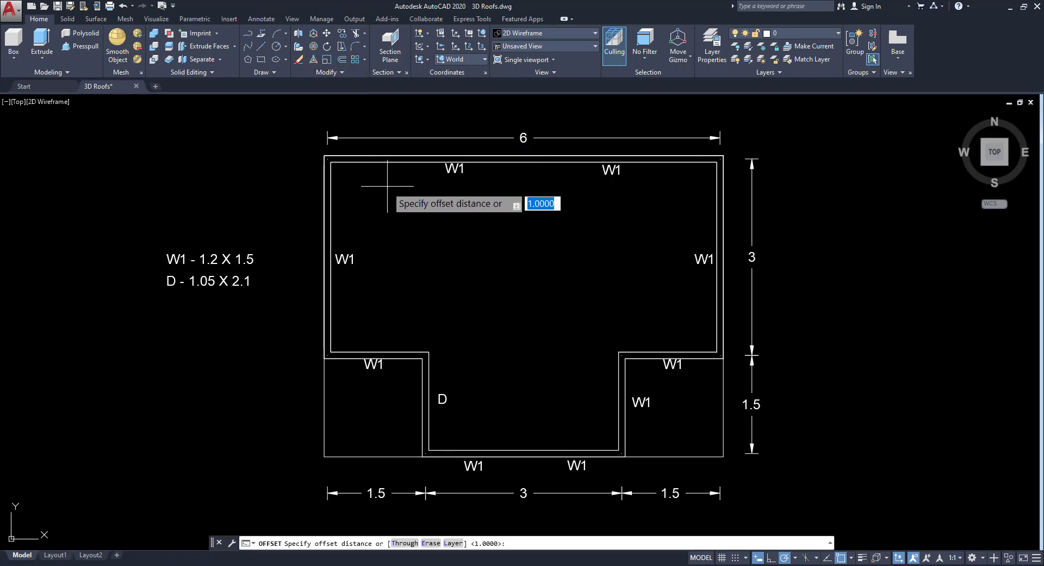
{"action": "type", "text": "."}
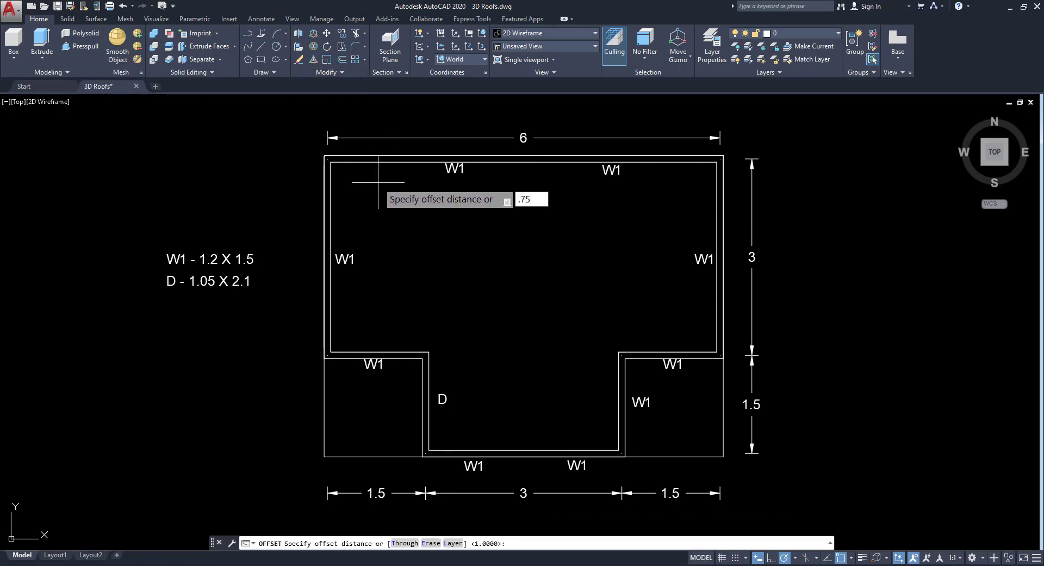
{"action": "type", "text": "75"}
{"action": "key", "text": "Return"}
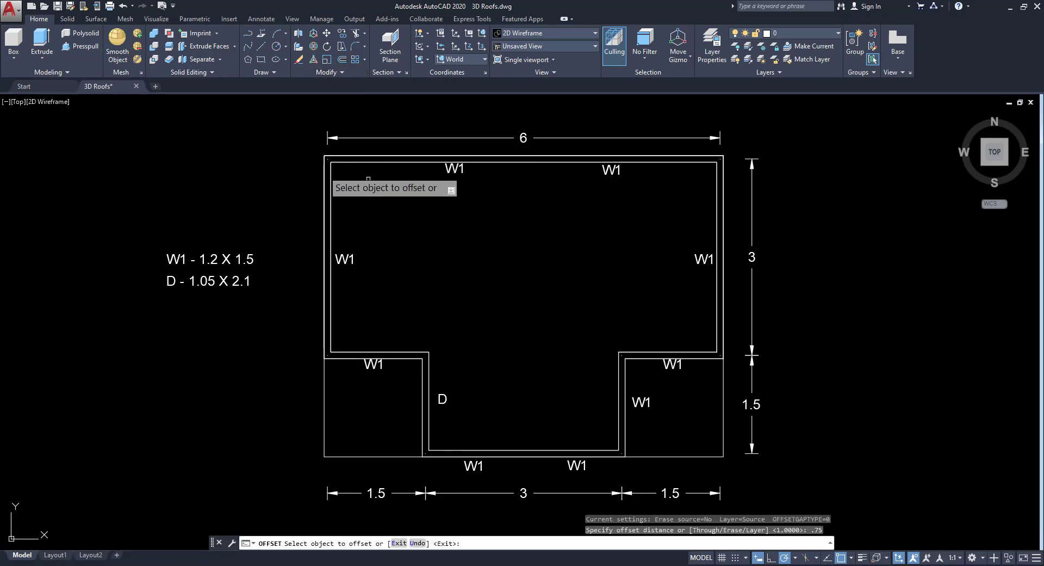
{"action": "left_click", "coordinate": [325, 379]}
{"action": "left_click", "coordinate": [256, 377]}
{"action": "key", "text": "Escape"}
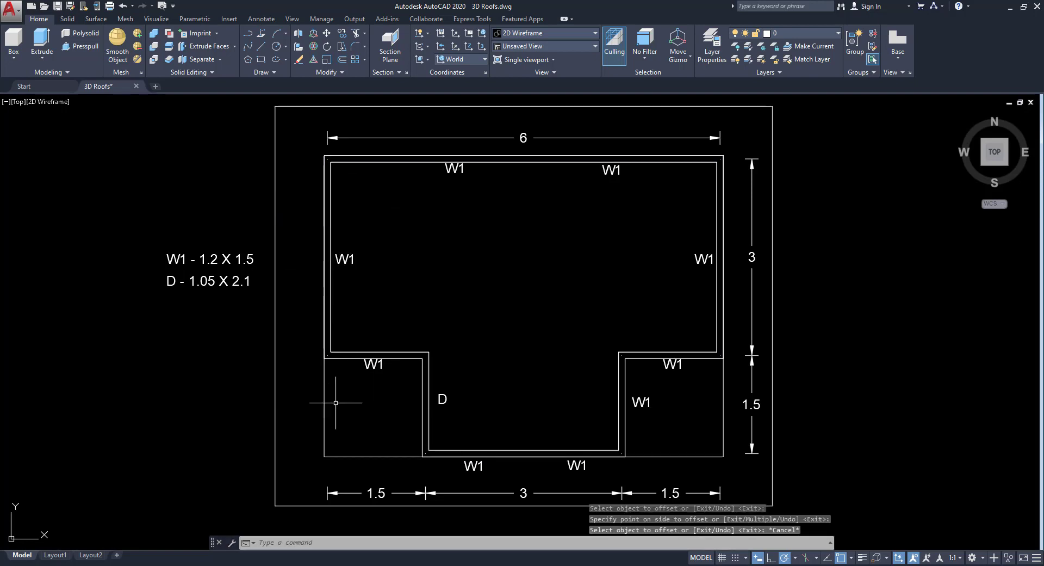
{"action": "left_click_drag", "start_coordinate": [335, 402], "coordinate": [302, 399]}
{"action": "key", "text": "Delete"}
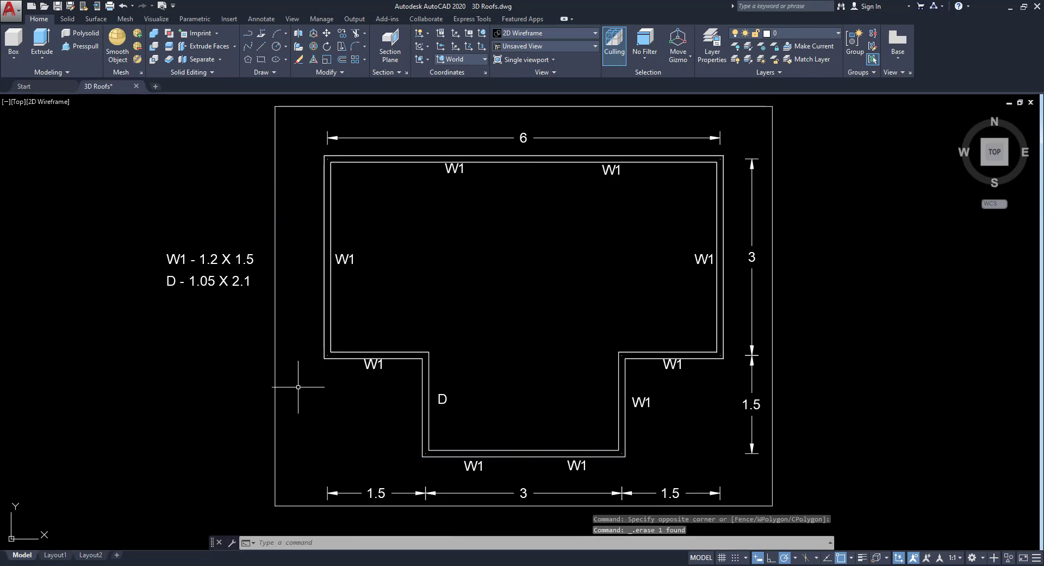
In the SW Isometric view, move the outer rectangle 3 units straight down along the Z axis
{"action": "middle_click_drag", "start_coordinate": [298, 387], "coordinate": [259, 393]}
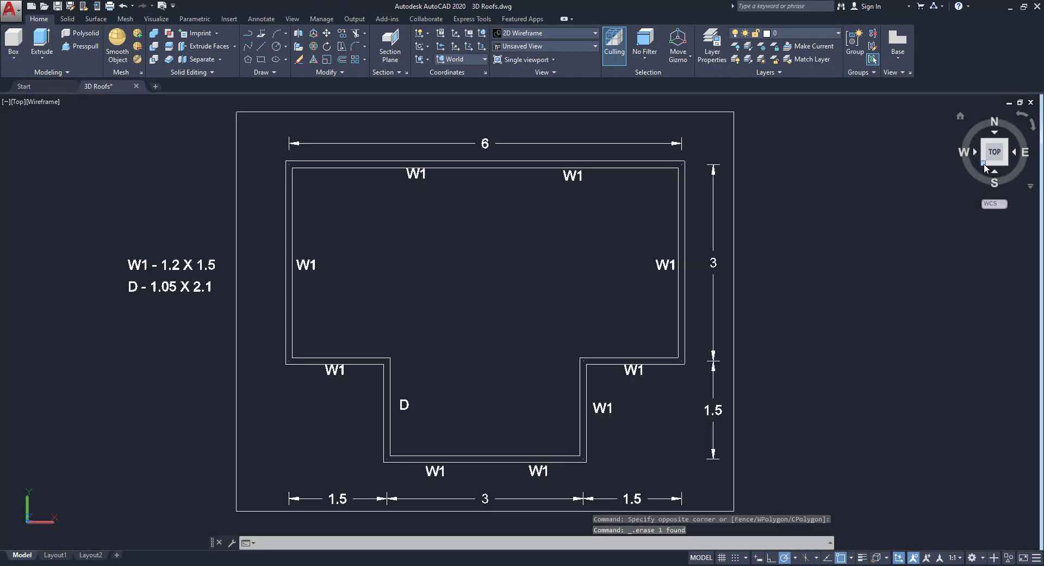
{"action": "left_click", "coordinate": [984, 164]}
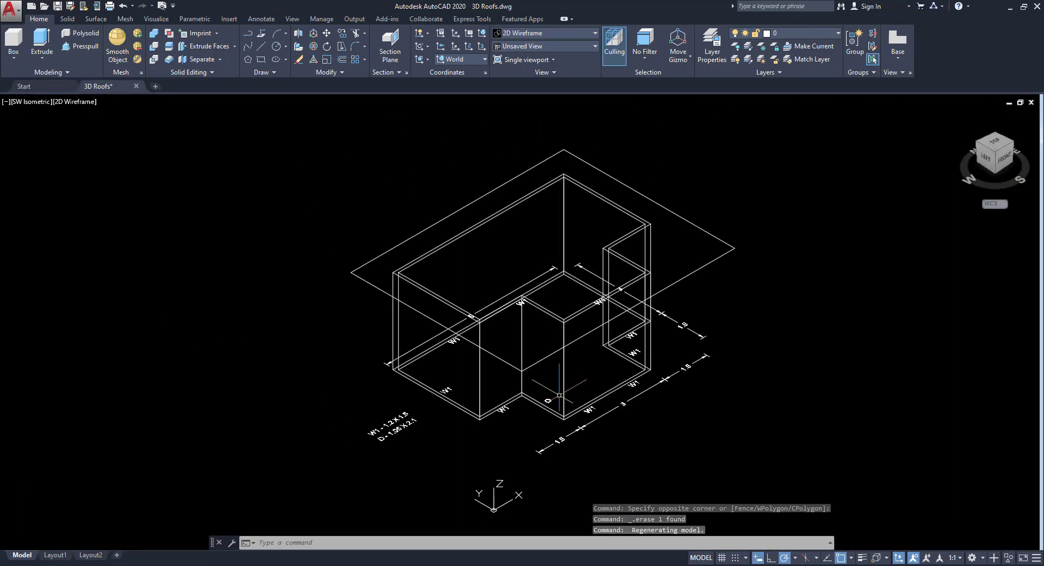
{"action": "middle_click_drag", "start_coordinate": [544, 384], "coordinate": [497, 308]}
{"action": "scroll", "coordinate": [482, 297], "scroll_direction": "up", "scroll_amount": 2}
{"action": "left_click", "coordinate": [1003, 157]}
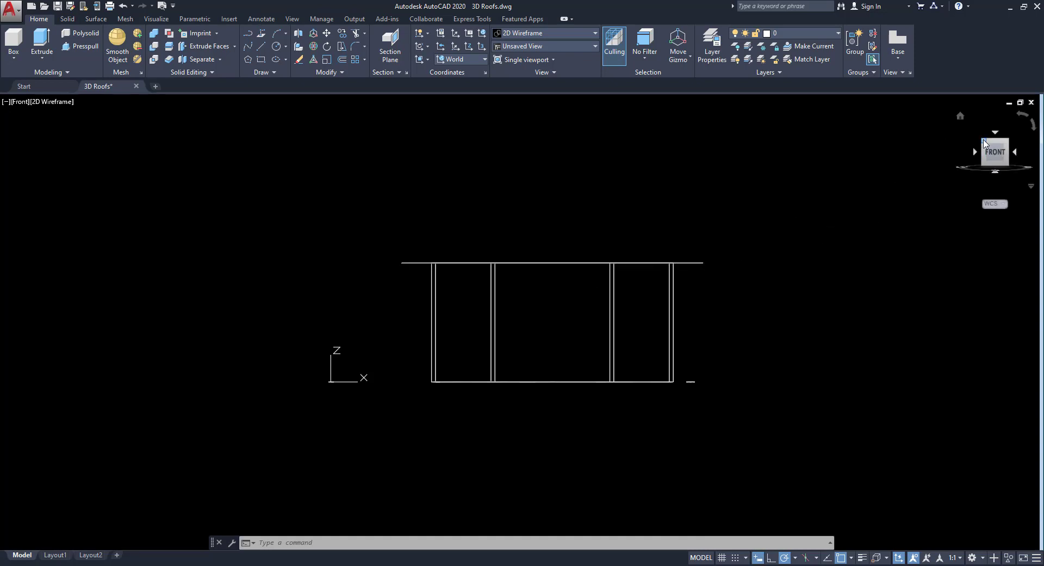
{"action": "left_click", "coordinate": [984, 142]}
{"action": "left_click", "coordinate": [693, 268]}
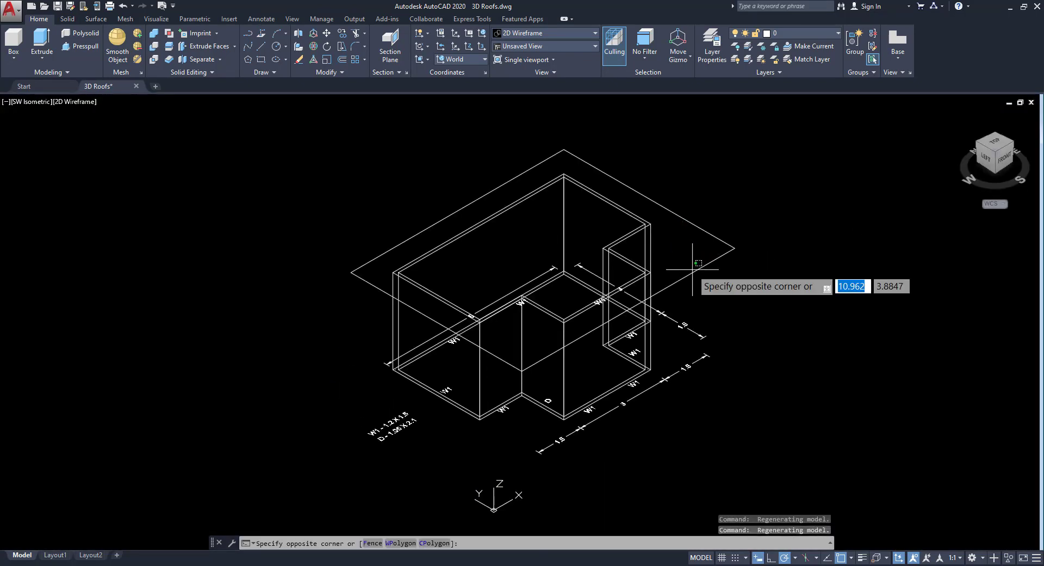
{"action": "left_click", "coordinate": [693, 267]}
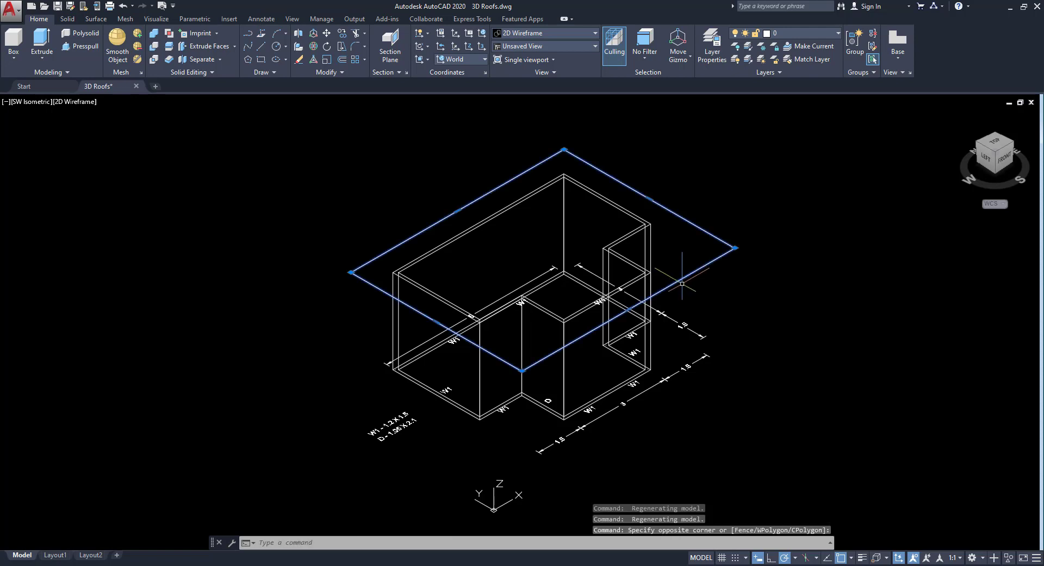
{"action": "left_click", "coordinate": [328, 35]}
{"action": "left_click", "coordinate": [838, 218]}
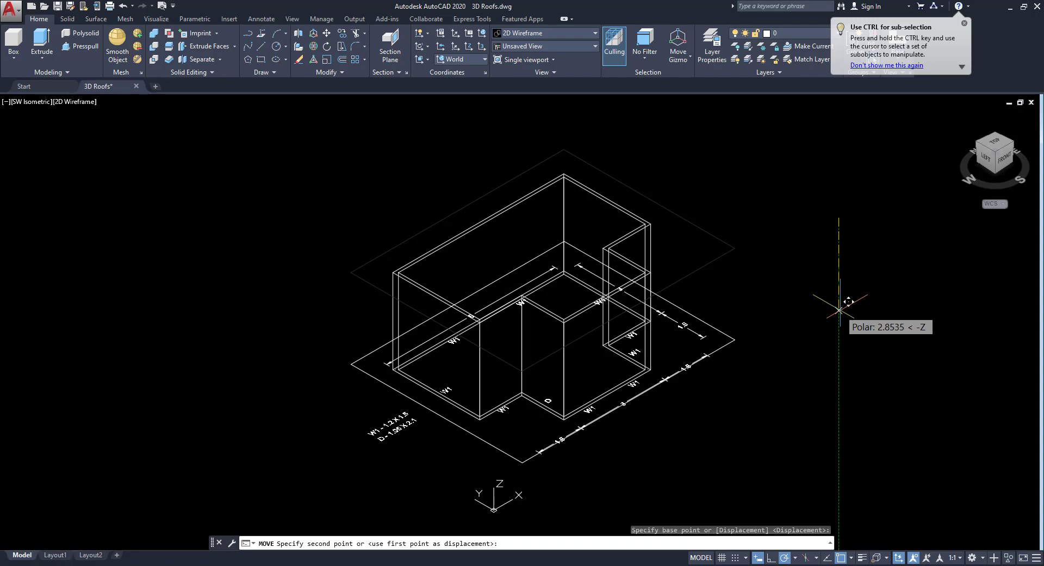
{"action": "type", "text": "3"}
{"action": "key", "text": "Return"}
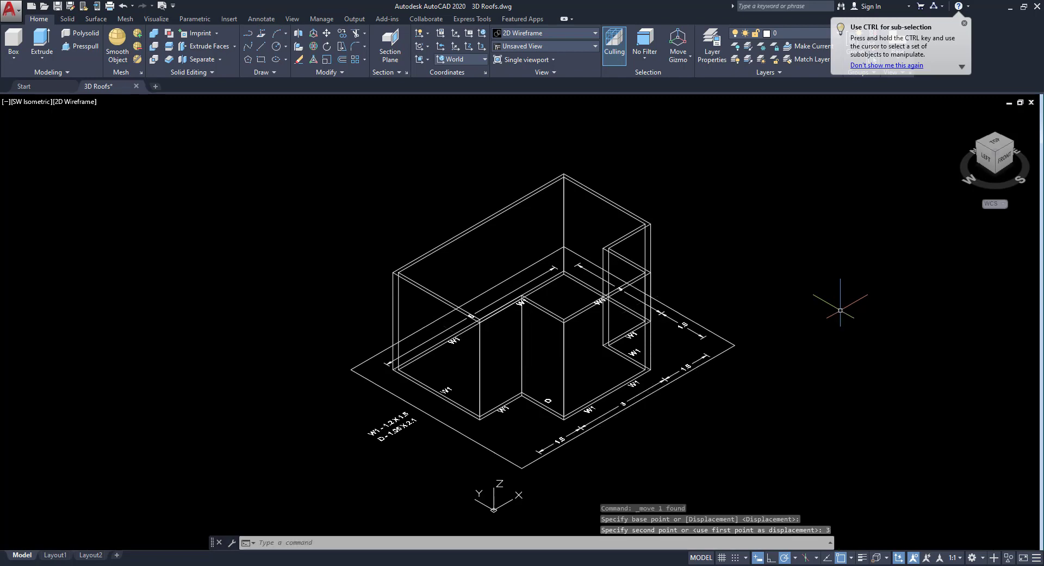
Extrude the outer rectangle at the base of the walls upward by 0.1 to form a floor slab
{"action": "left_click", "coordinate": [1002, 162]}
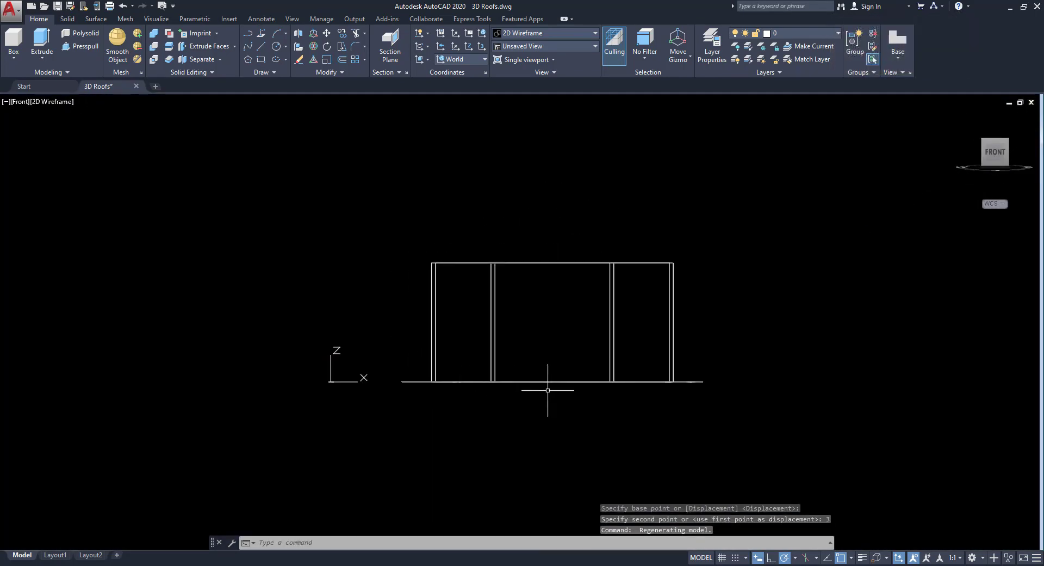
{"action": "scroll", "coordinate": [548, 390], "scroll_direction": "up", "scroll_amount": 5}
{"action": "scroll", "coordinate": [699, 385], "scroll_direction": "up", "scroll_amount": 3}
{"action": "scroll", "coordinate": [629, 373], "scroll_direction": "down", "scroll_amount": 2}
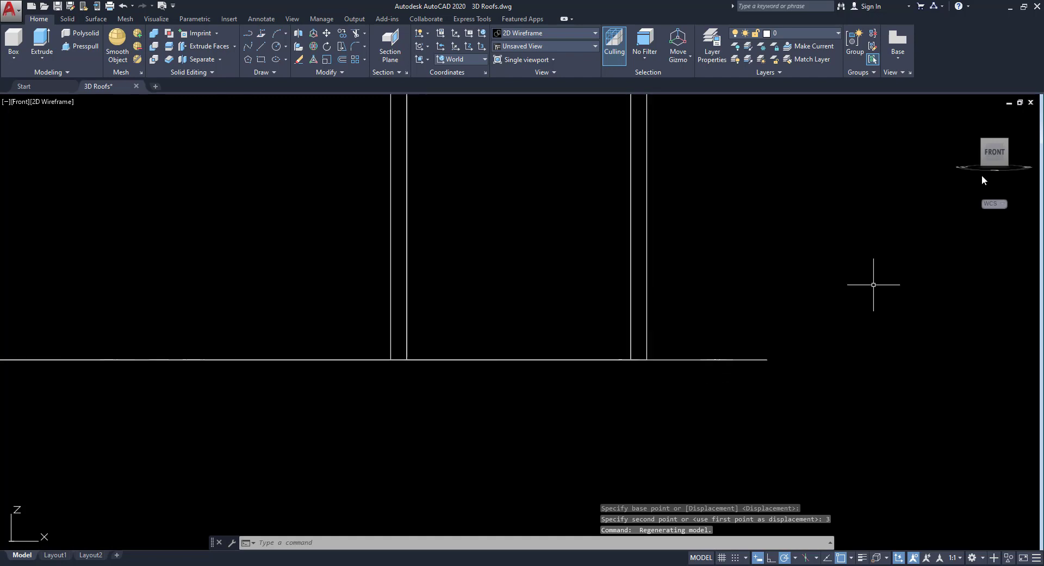
{"action": "left_click", "coordinate": [984, 139]}
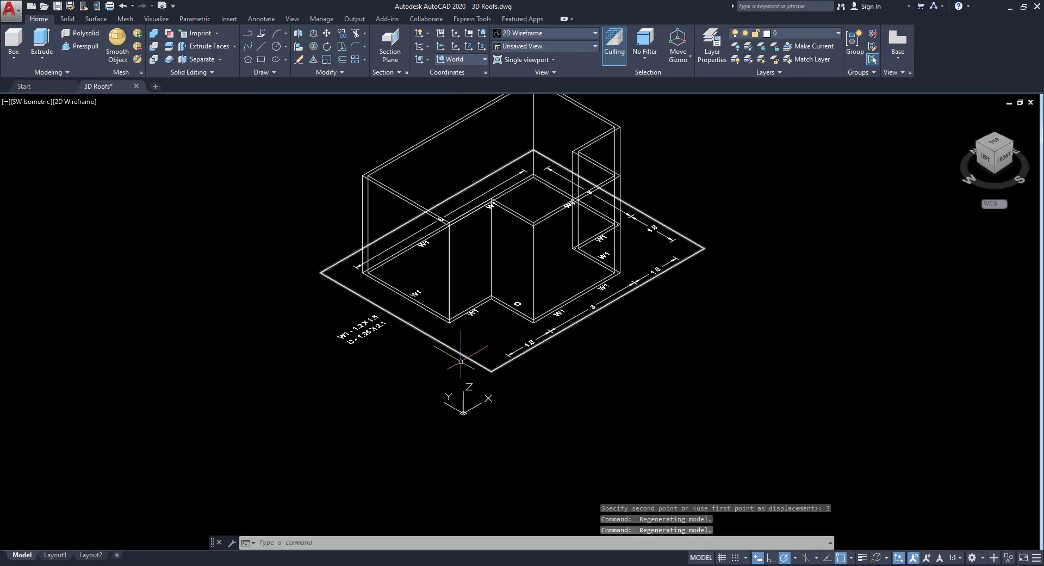
{"action": "middle_click_drag", "start_coordinate": [450, 374], "coordinate": [426, 369]}
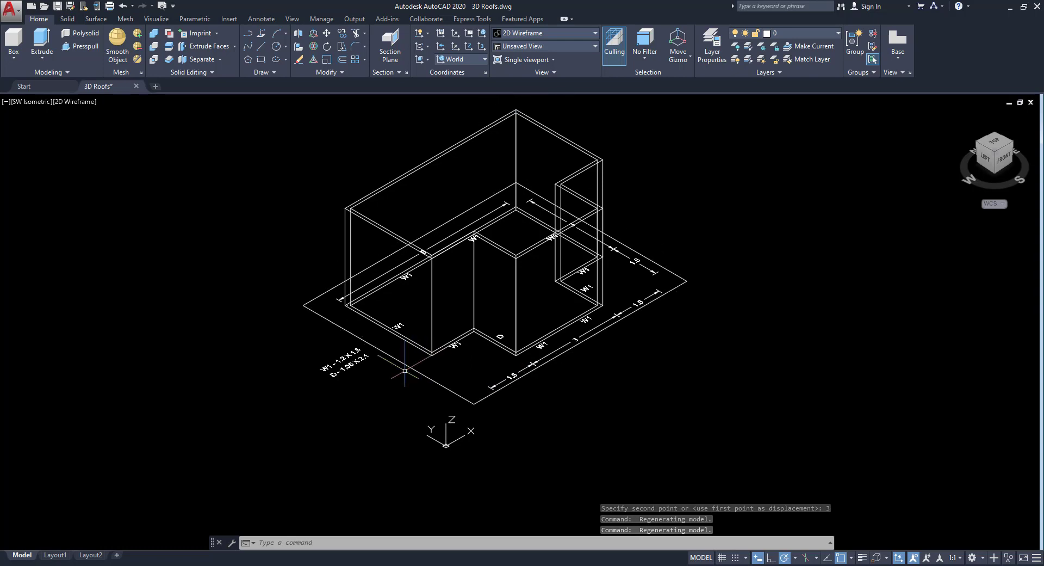
{"action": "left_click", "coordinate": [42, 39]}
{"action": "left_click", "coordinate": [477, 398]}
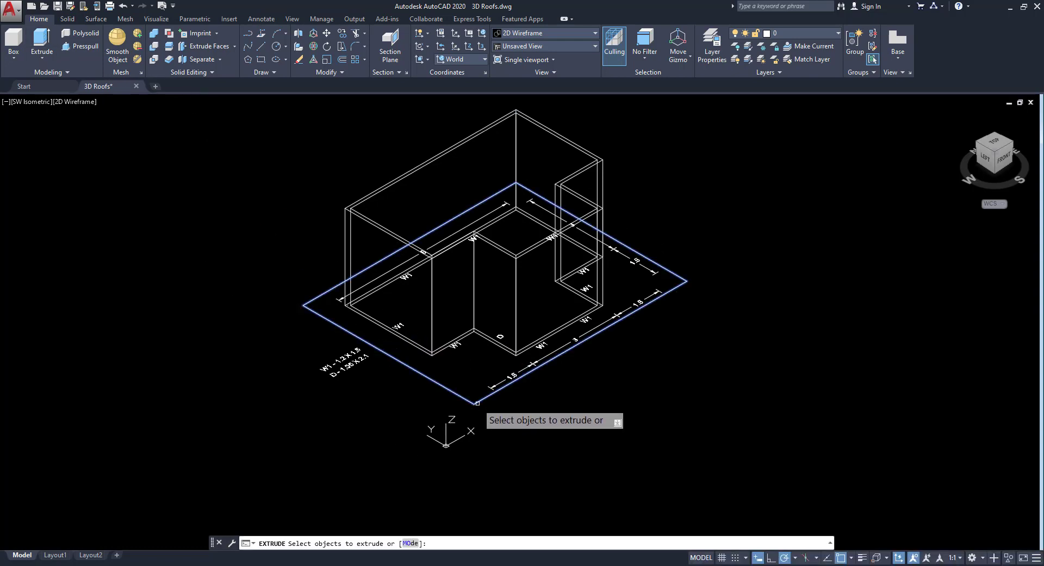
{"action": "right_click", "coordinate": [498, 421]}
{"action": "left_click", "coordinate": [512, 434]}
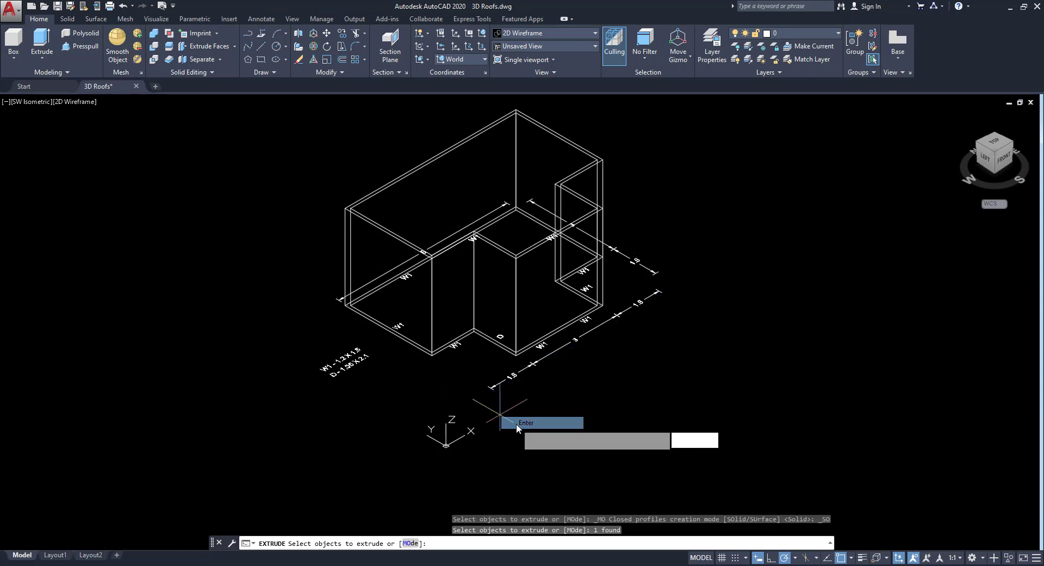
{"action": "type", "text": "0."}
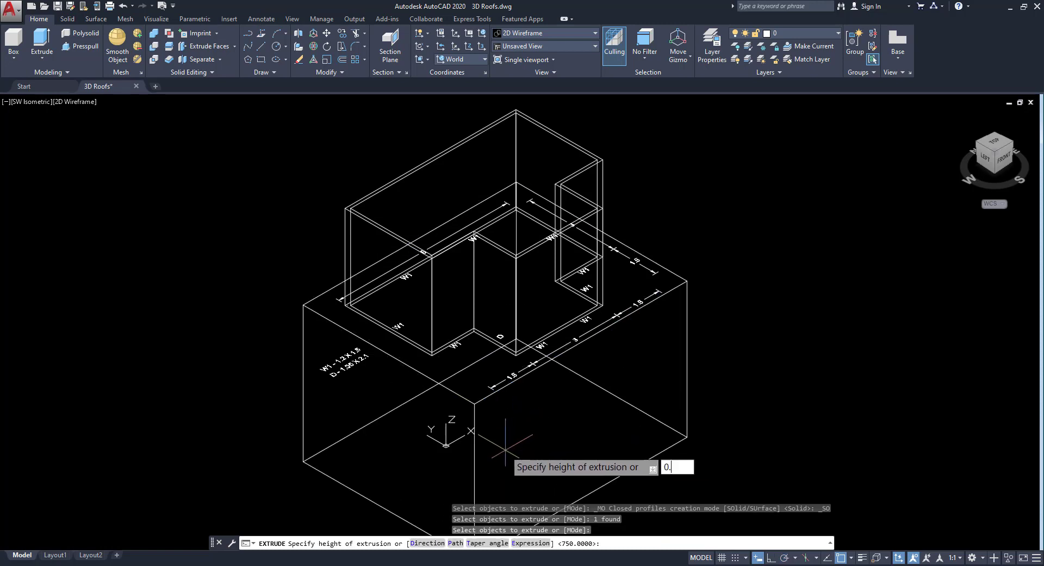
{"action": "type", "text": "1"}
{"action": "key", "text": "Return"}
{"action": "left_click", "coordinate": [541, 252]}
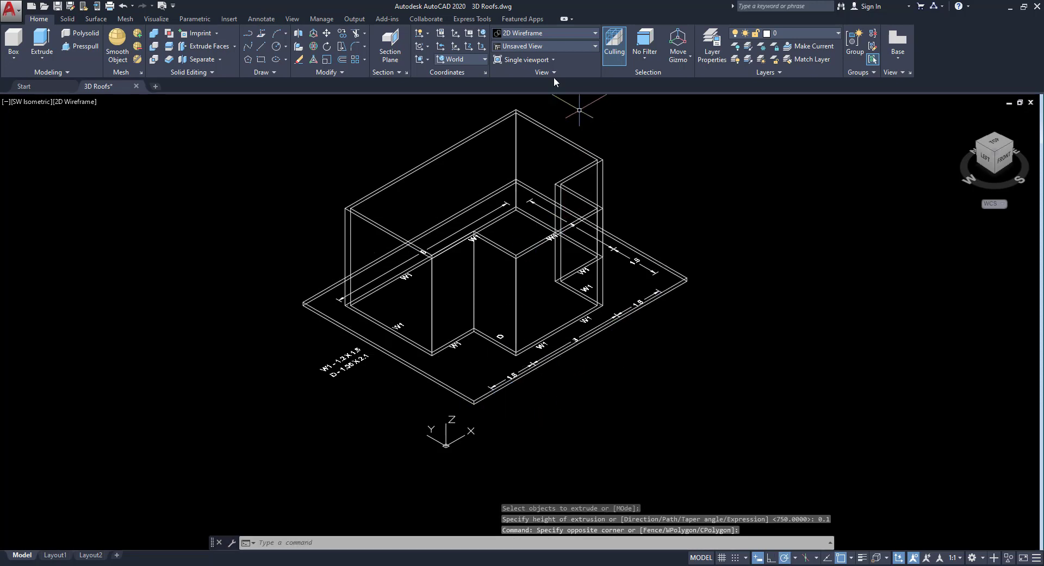
Apply the Conceptual visual style and inspect the shaded walls and floor slab
{"action": "left_click", "coordinate": [550, 38]}
{"action": "left_click", "coordinate": [481, 60]}
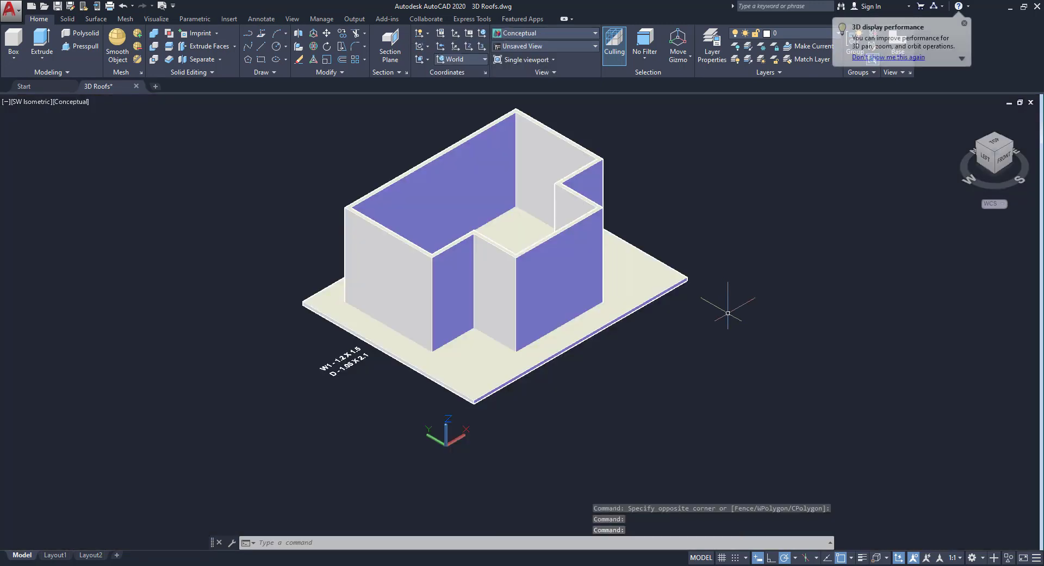
{"action": "scroll", "coordinate": [450, 349], "scroll_direction": "up", "scroll_amount": 2}
{"action": "middle_click_drag", "start_coordinate": [570, 410], "coordinate": [632, 488]}
{"action": "scroll", "coordinate": [718, 463], "scroll_direction": "down", "scroll_amount": 1}
{"action": "middle_click_drag", "start_coordinate": [678, 449], "coordinate": [632, 436]}
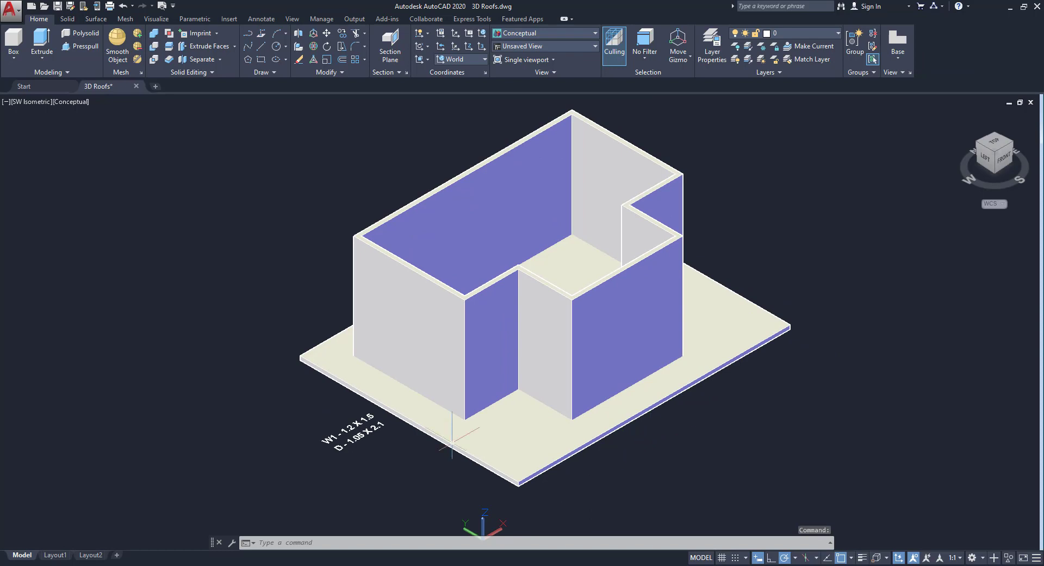
Draw a 1.2 by 1.5 window rectangle on the outer face of the house's left side wall
{"action": "scroll", "coordinate": [298, 391], "scroll_direction": "up", "scroll_amount": 3}
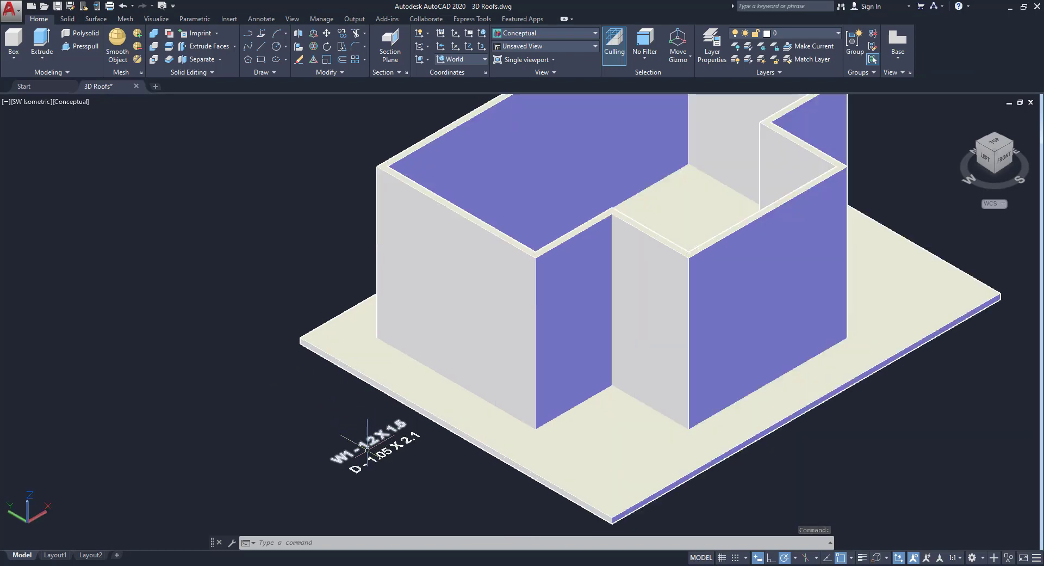
{"action": "left_click", "coordinate": [261, 59]}
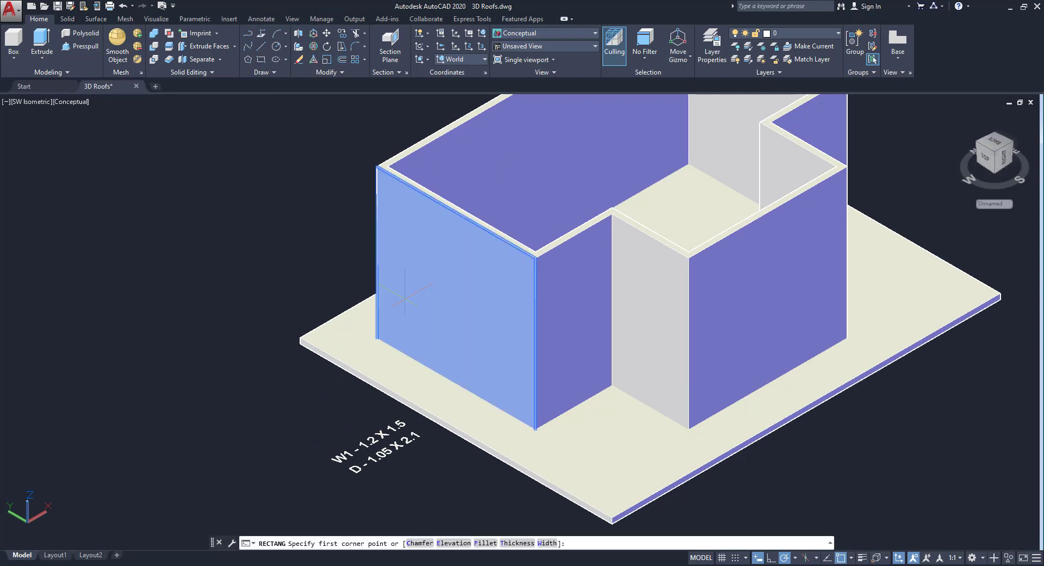
{"action": "left_click", "coordinate": [417, 327]}
{"action": "key", "text": "F8"}
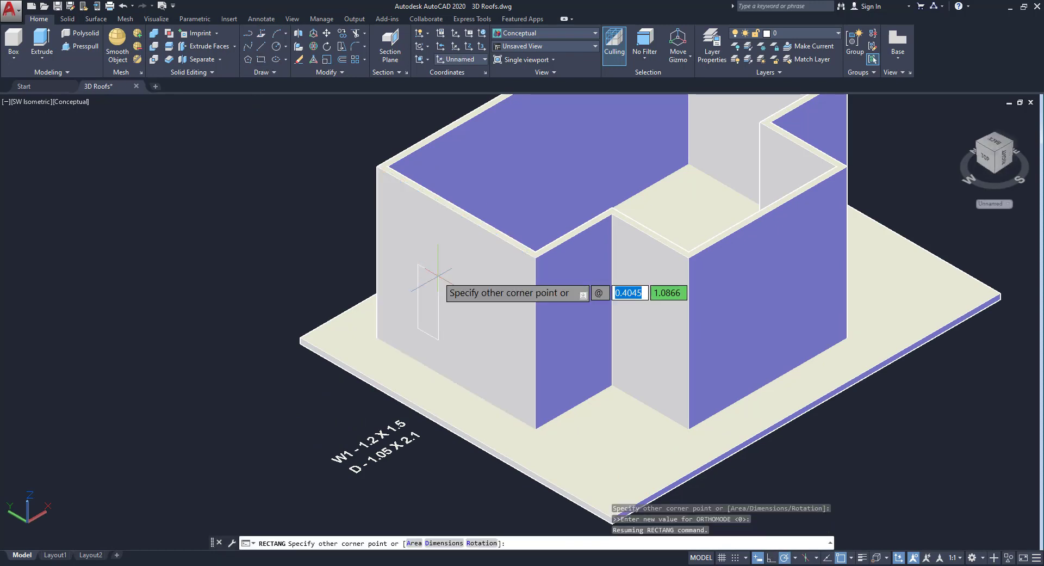
{"action": "type", "text": "1.2"}
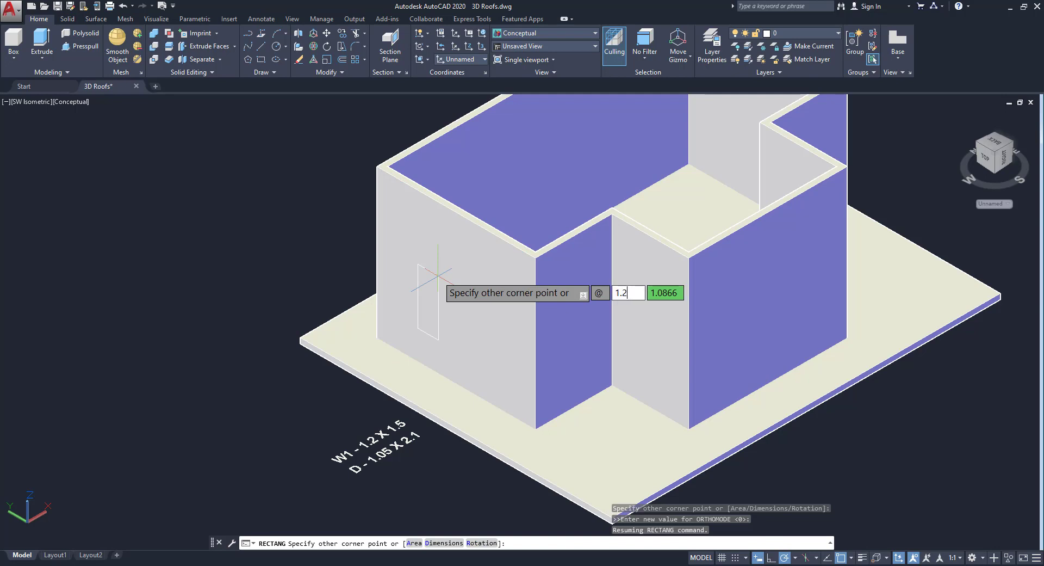
{"action": "key", "text": "Tab"}
{"action": "type", "text": "1"}
{"action": "key", "text": "Return"}
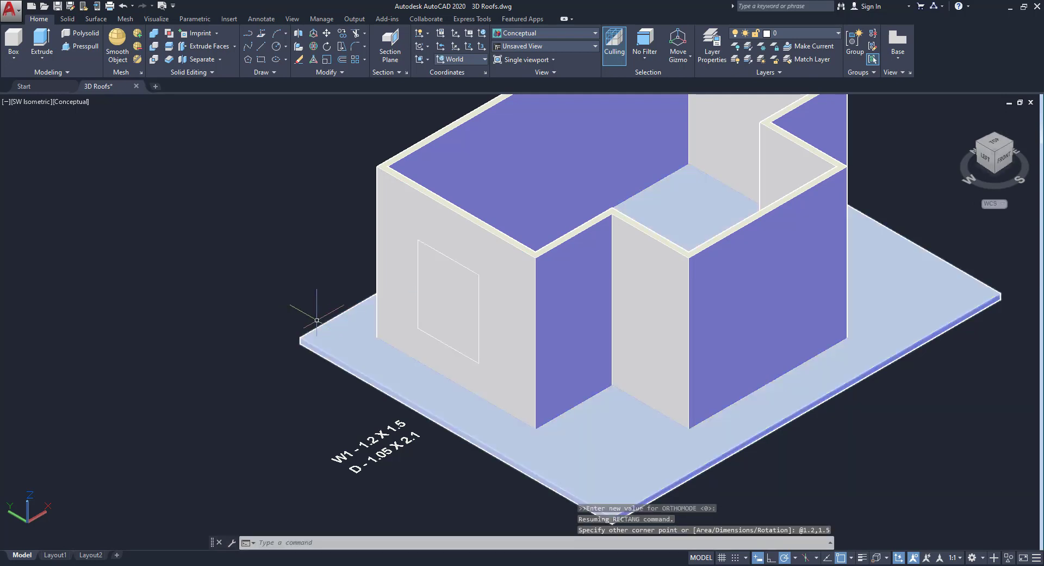
Return the isometric model to the 2D Wireframe visual style
{"action": "scroll", "coordinate": [315, 306], "scroll_direction": "up", "scroll_amount": 2}
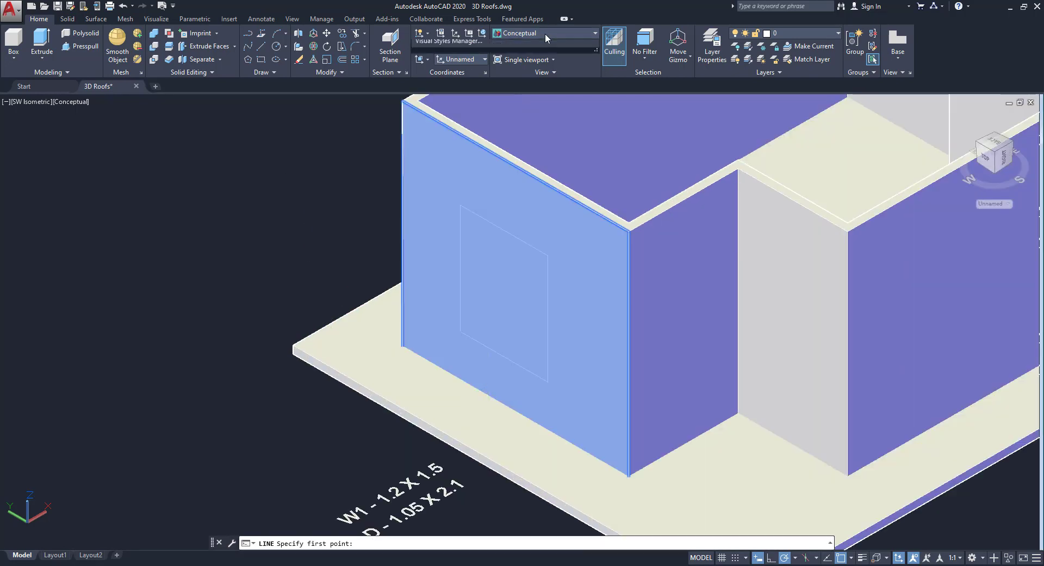
{"action": "left_click", "coordinate": [545, 33]}
{"action": "left_click", "coordinate": [438, 51]}
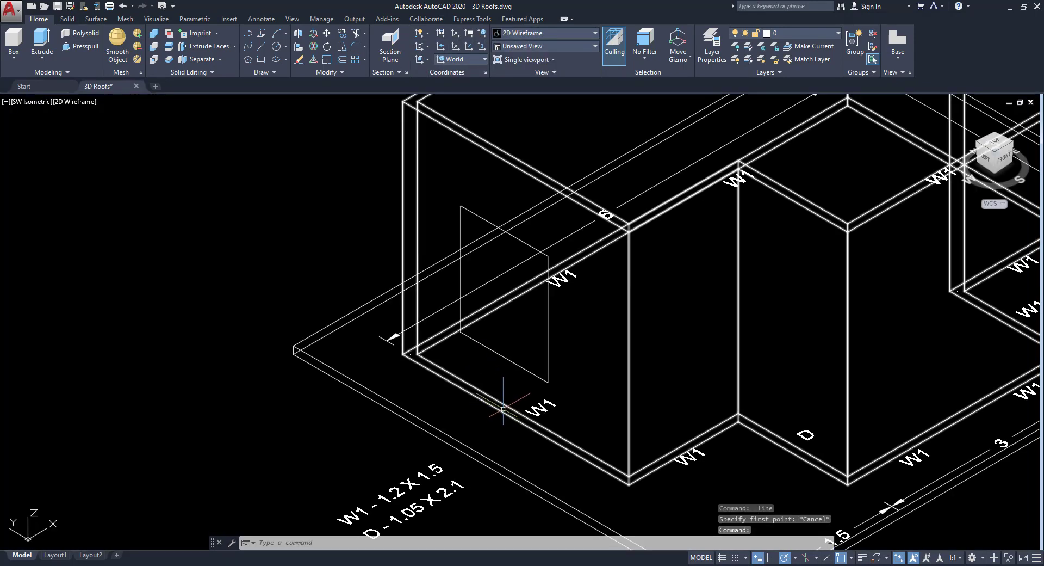
With Dynamic UCS off, draw a 0.75 line vertically upward from the midpoint of the left wall's outer bottom edge
{"action": "left_click", "coordinate": [263, 36]}
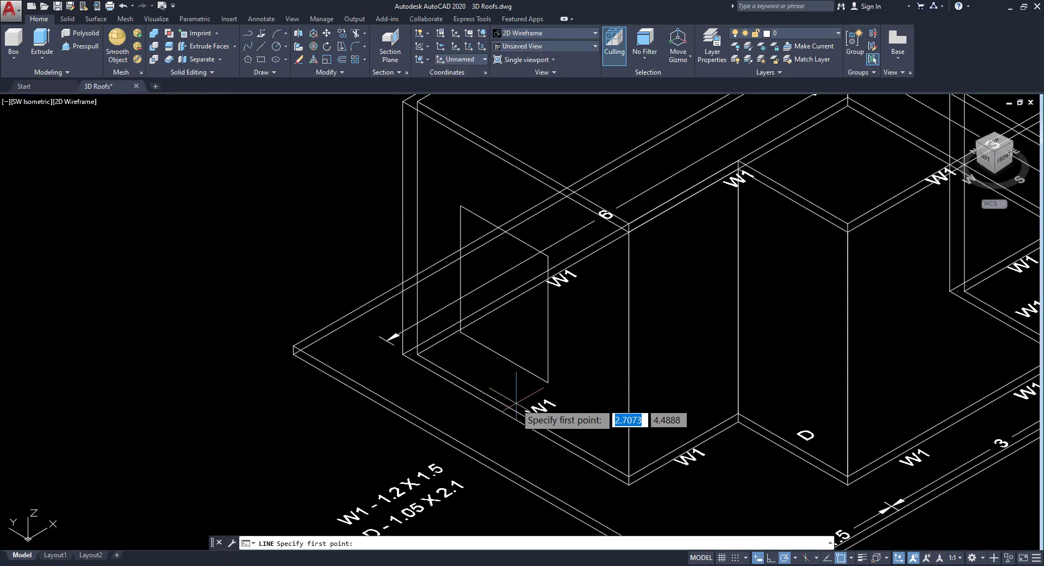
{"action": "left_click", "coordinate": [898, 558]}
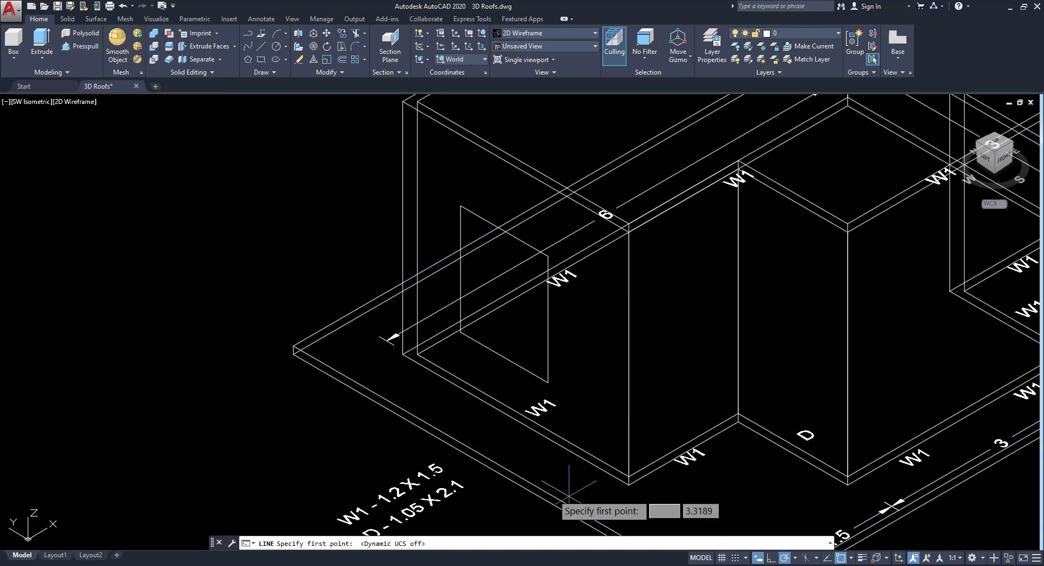
{"action": "left_click", "coordinate": [517, 409]}
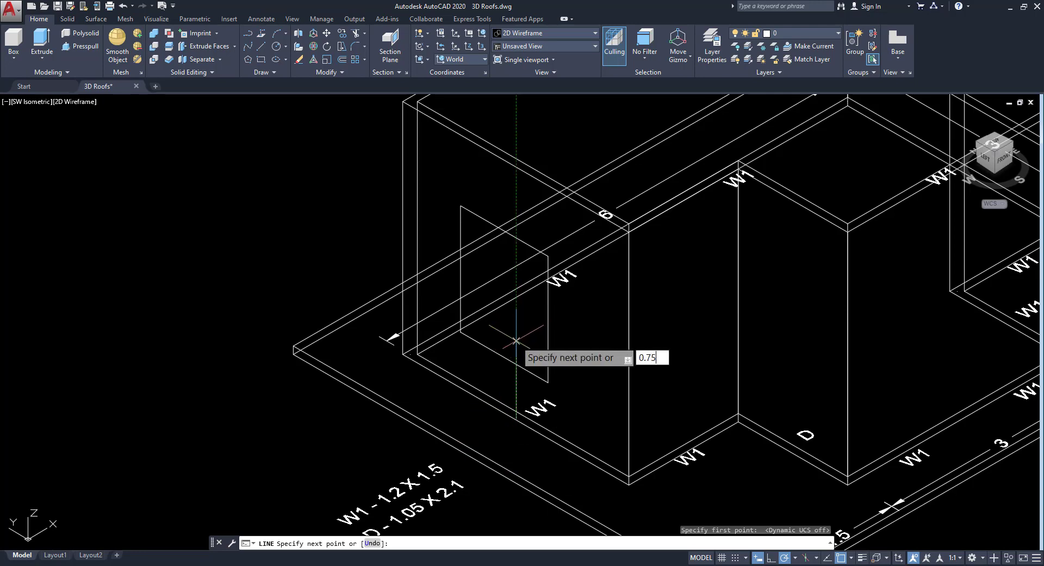
{"action": "key", "text": "Return"}
{"action": "key", "text": "Escape"}
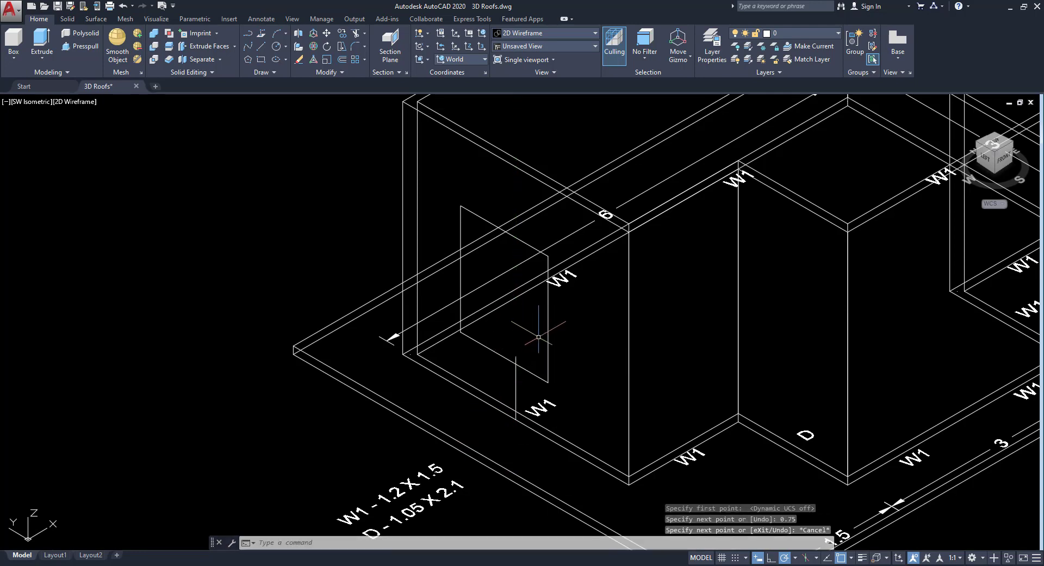
Move the window rectangle on the left side wall so its bottom-edge midpoint sits on the top end of the 0.75 line
{"action": "left_click", "coordinate": [563, 324]}
{"action": "left_click", "coordinate": [529, 328]}
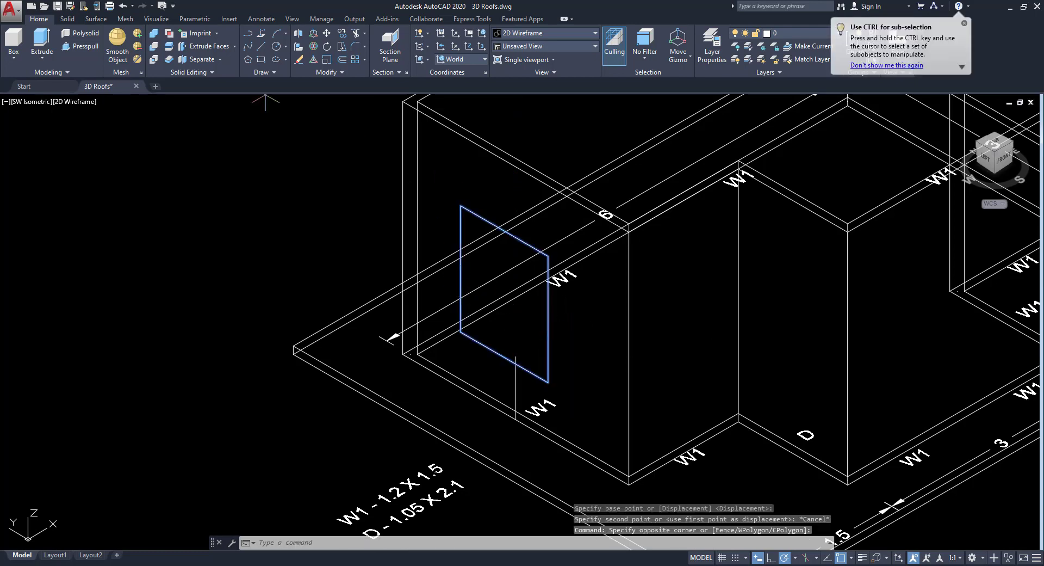
{"action": "left_click", "coordinate": [326, 32]}
{"action": "scroll", "coordinate": [454, 335], "scroll_direction": "up", "scroll_amount": 1}
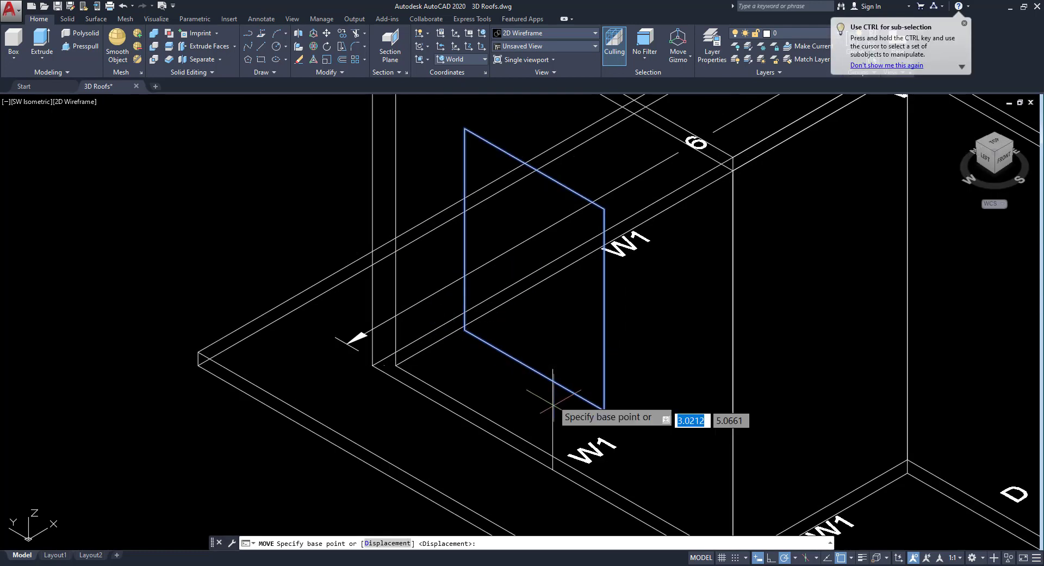
{"action": "left_click", "coordinate": [539, 360]}
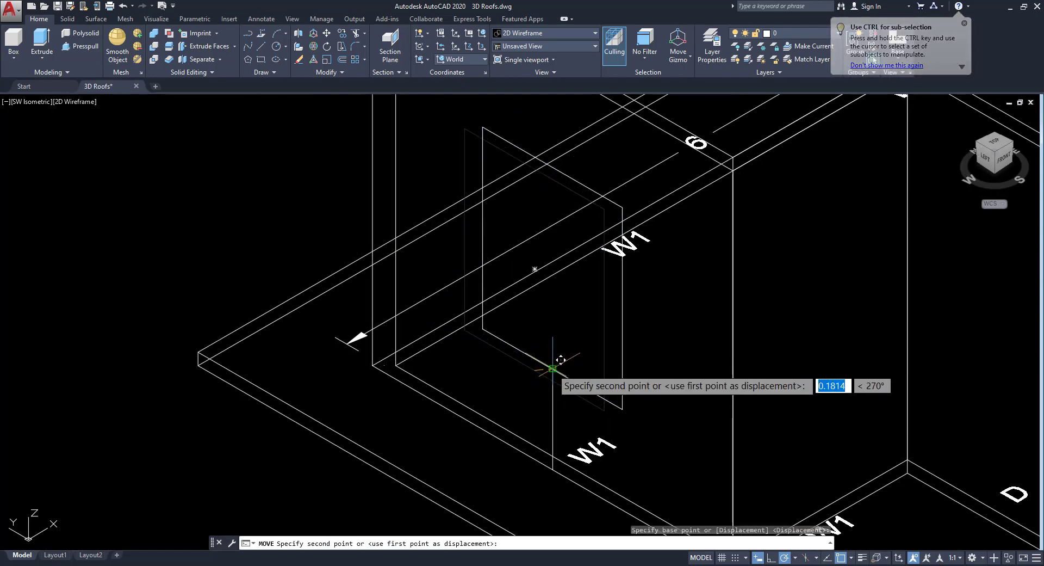
{"action": "left_click", "coordinate": [555, 360]}
{"action": "scroll", "coordinate": [459, 357], "scroll_direction": "down", "scroll_amount": 5}
{"action": "scroll", "coordinate": [433, 388], "scroll_direction": "up", "scroll_amount": 2}
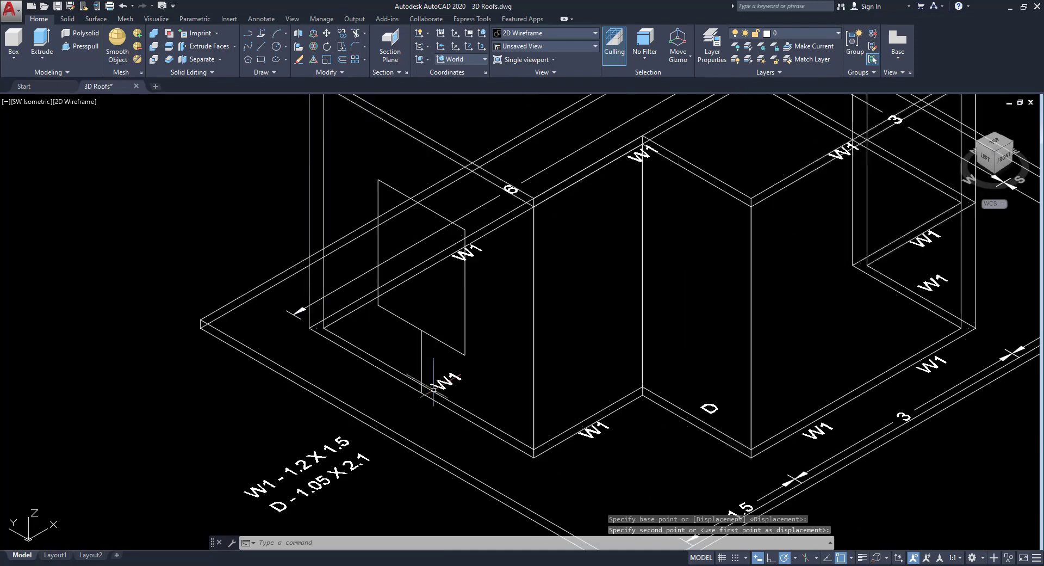
Switch the isometric model from 2D Wireframe to the Conceptual visual style
{"action": "left_click", "coordinate": [538, 32]}
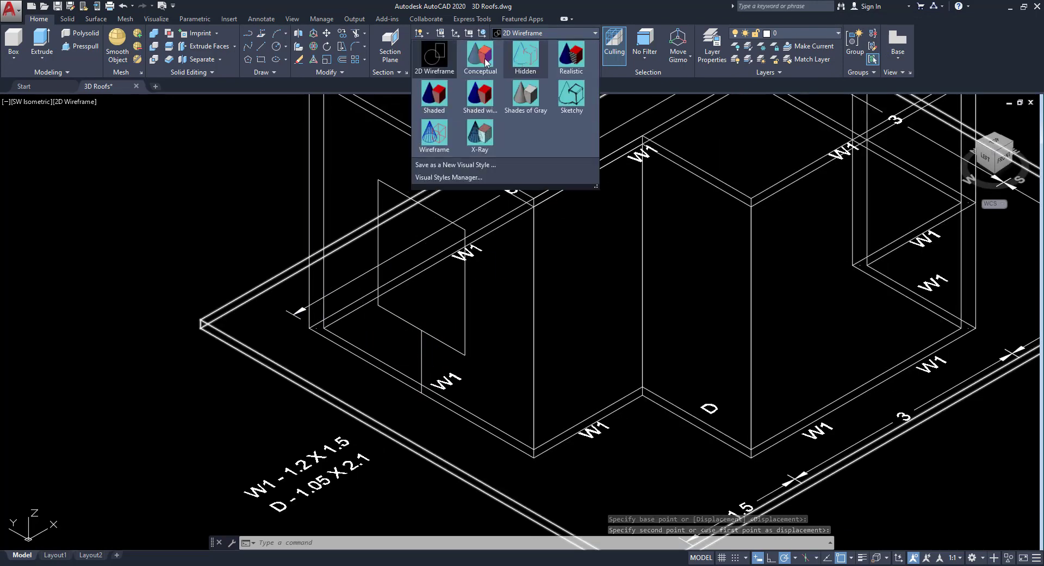
{"action": "left_click", "coordinate": [486, 63]}
{"action": "middle_click_drag", "start_coordinate": [335, 299], "coordinate": [330, 317]}
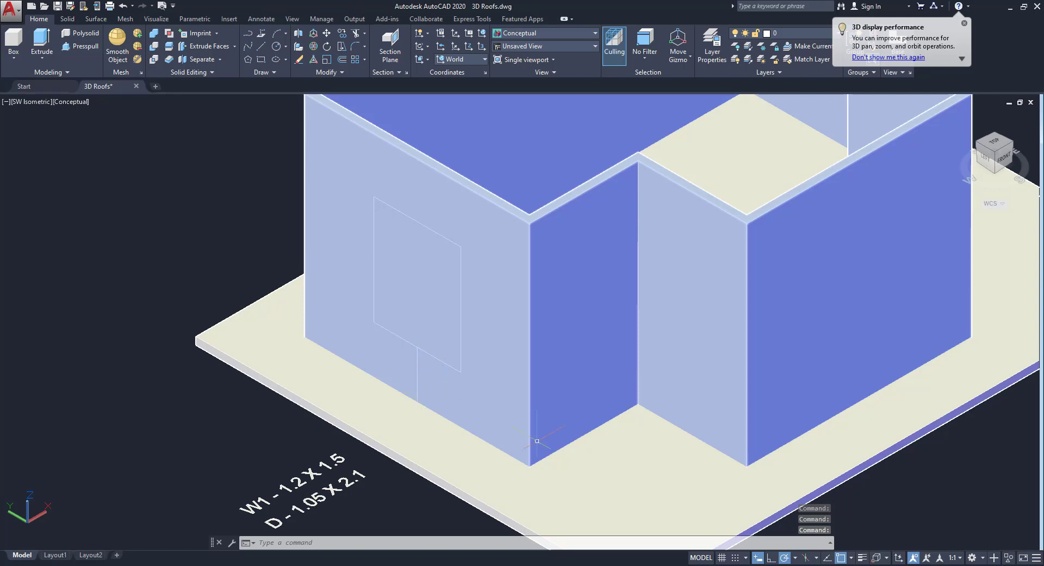
{"action": "middle_click_drag", "start_coordinate": [520, 336], "coordinate": [505, 351]}
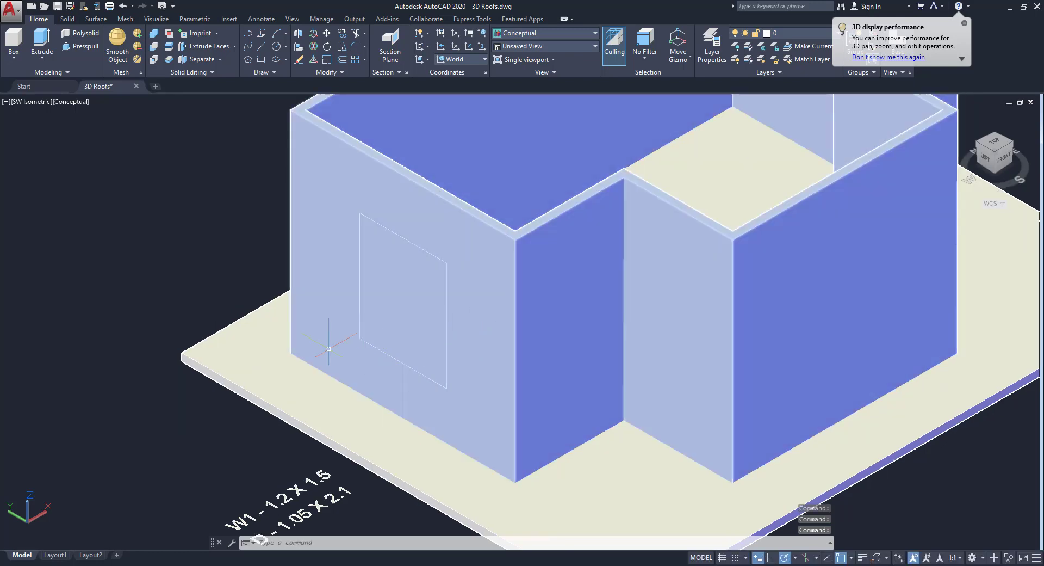
Mirror the left wall's window rectangle to the opposite side wall across the floor slab's front-edge midpoint, keeping the original, and check it from SE Isometric
{"action": "left_click", "coordinate": [282, 274]}
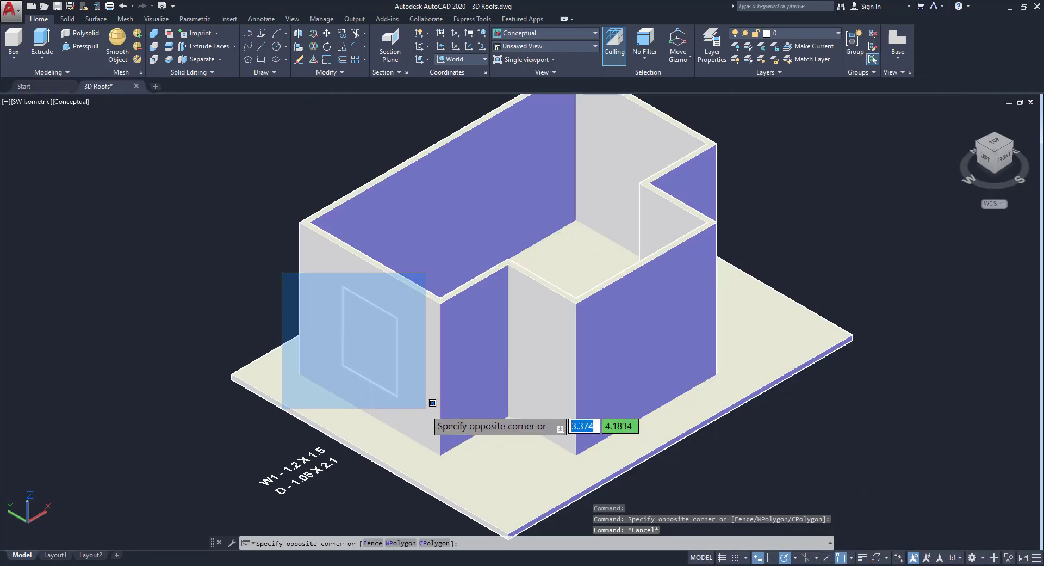
{"action": "left_click", "coordinate": [420, 406]}
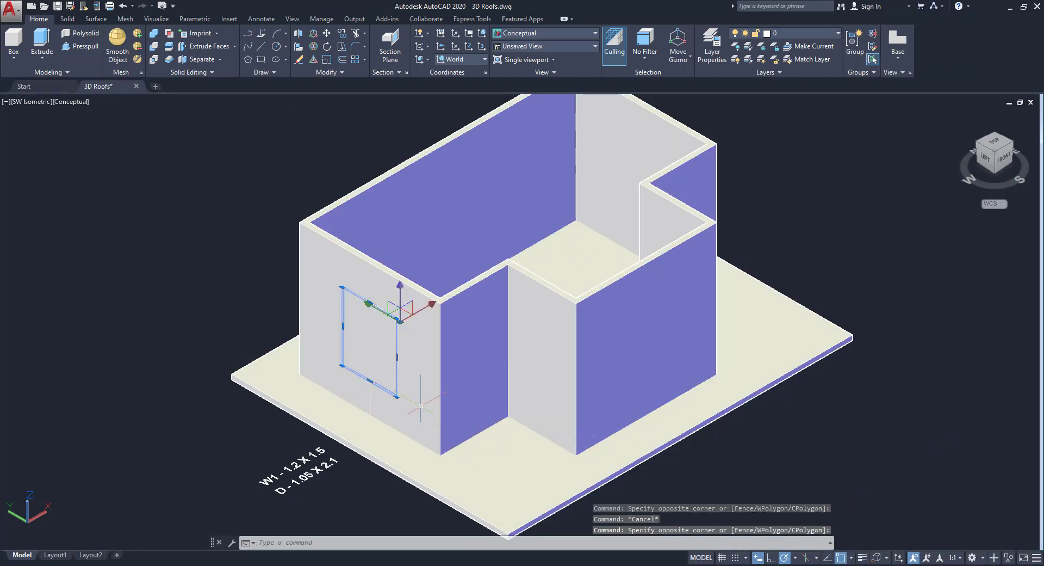
{"action": "left_click", "coordinate": [338, 73]}
{"action": "left_click", "coordinate": [353, 85]}
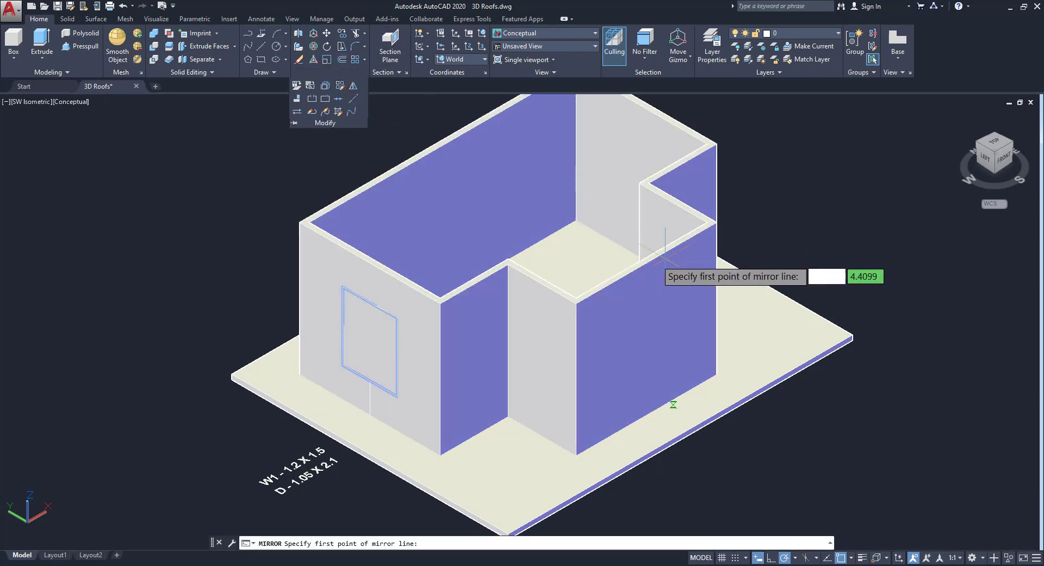
{"action": "left_click", "coordinate": [680, 439]}
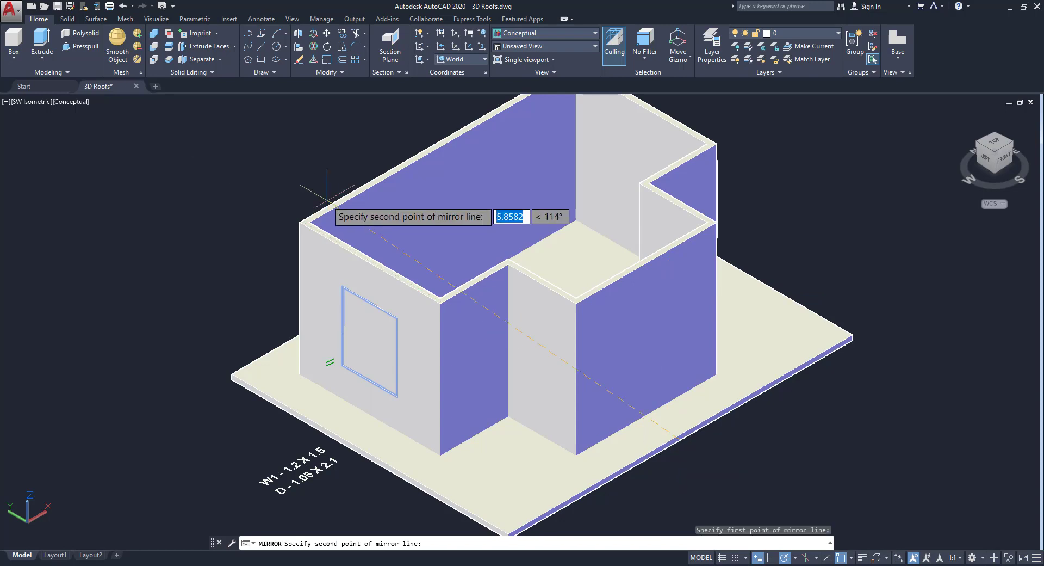
{"action": "left_click", "coordinate": [253, 193]}
{"action": "key", "text": "Return"}
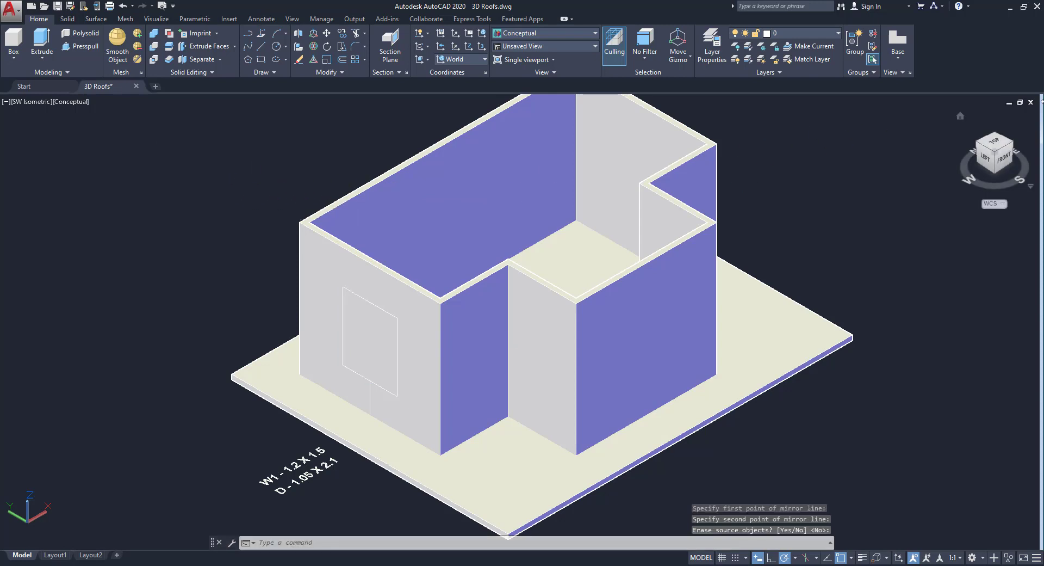
{"action": "left_click", "coordinate": [1011, 144]}
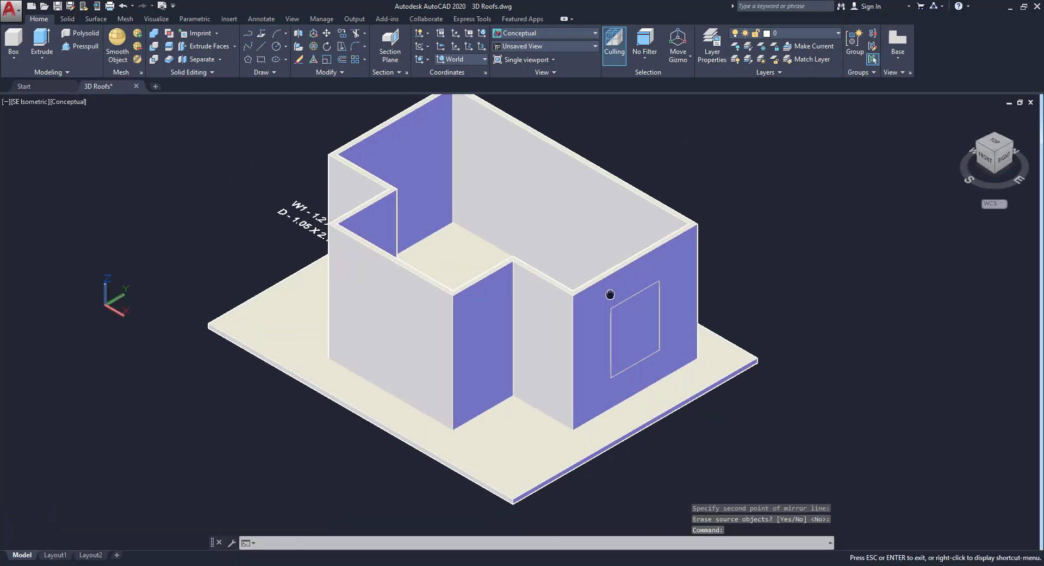
{"action": "scroll", "coordinate": [499, 326], "scroll_direction": "down", "scroll_amount": 3}
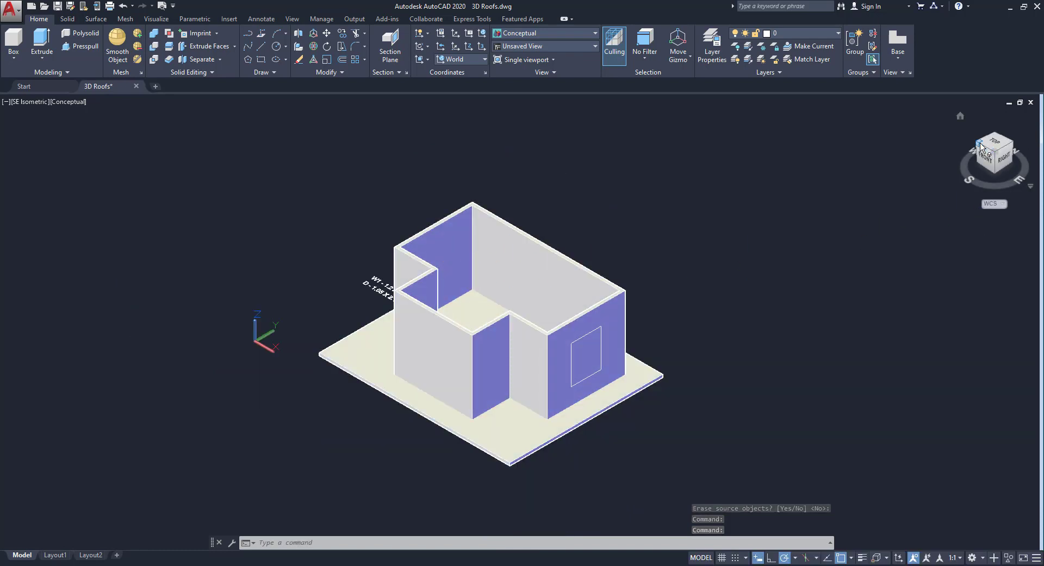
{"action": "left_click", "coordinate": [980, 147]}
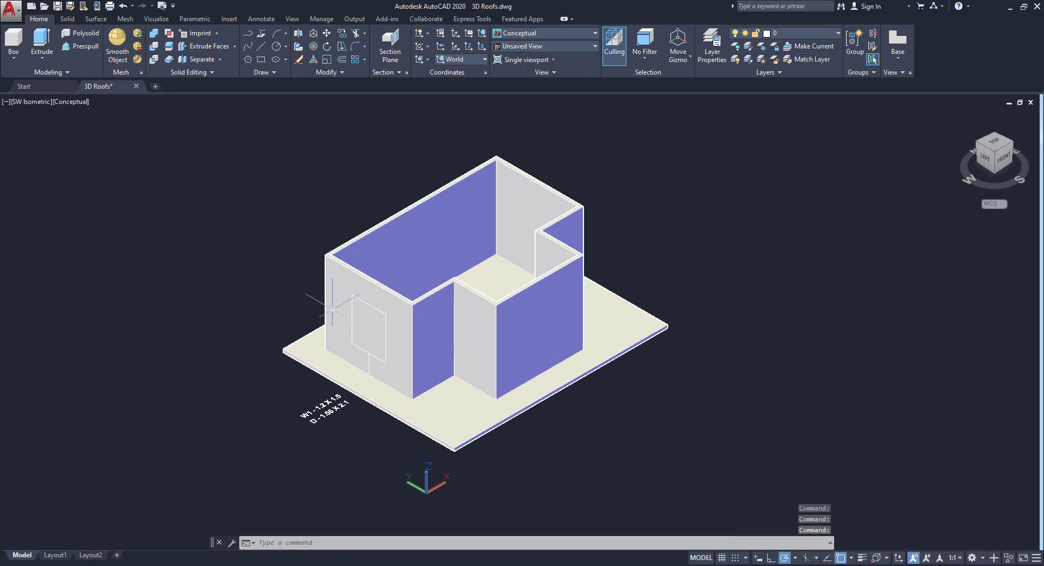
{"action": "left_click", "coordinate": [289, 275]}
{"action": "left_click", "coordinate": [395, 366]}
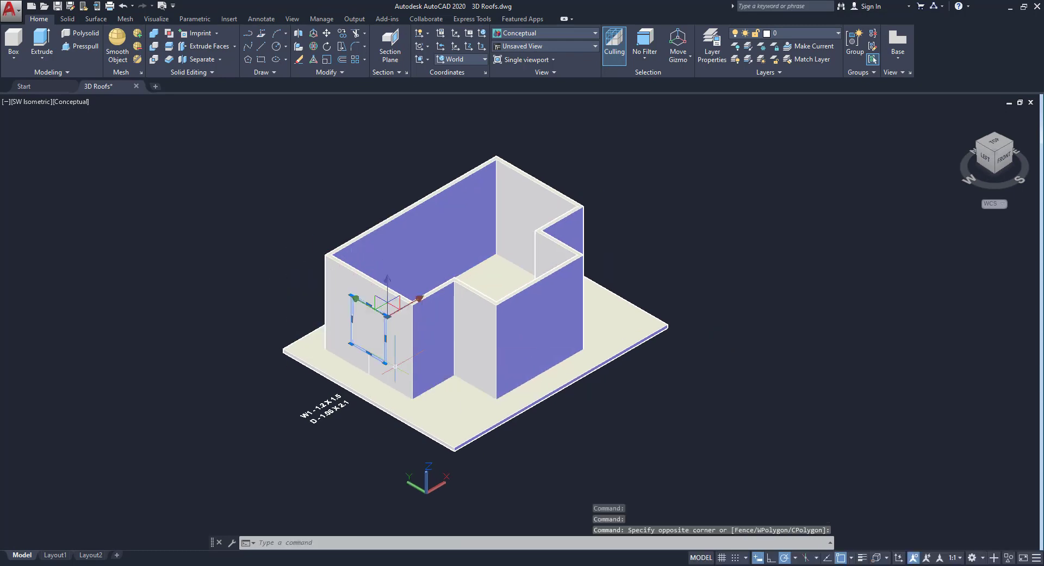
{"action": "left_click", "coordinate": [342, 34]}
{"action": "scroll", "coordinate": [372, 359], "scroll_direction": "up", "scroll_amount": 2}
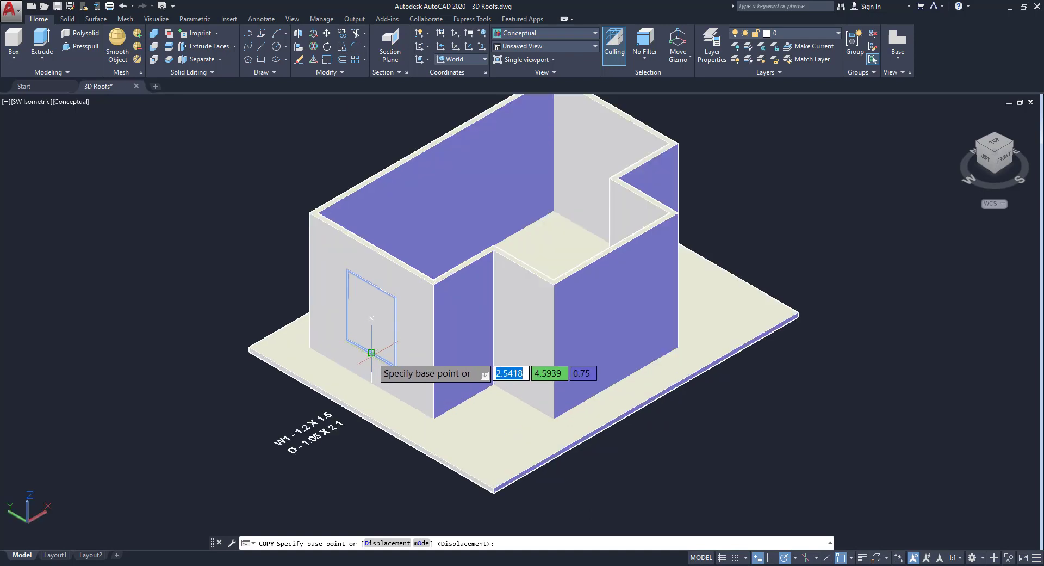
{"action": "left_click", "coordinate": [371, 352]}
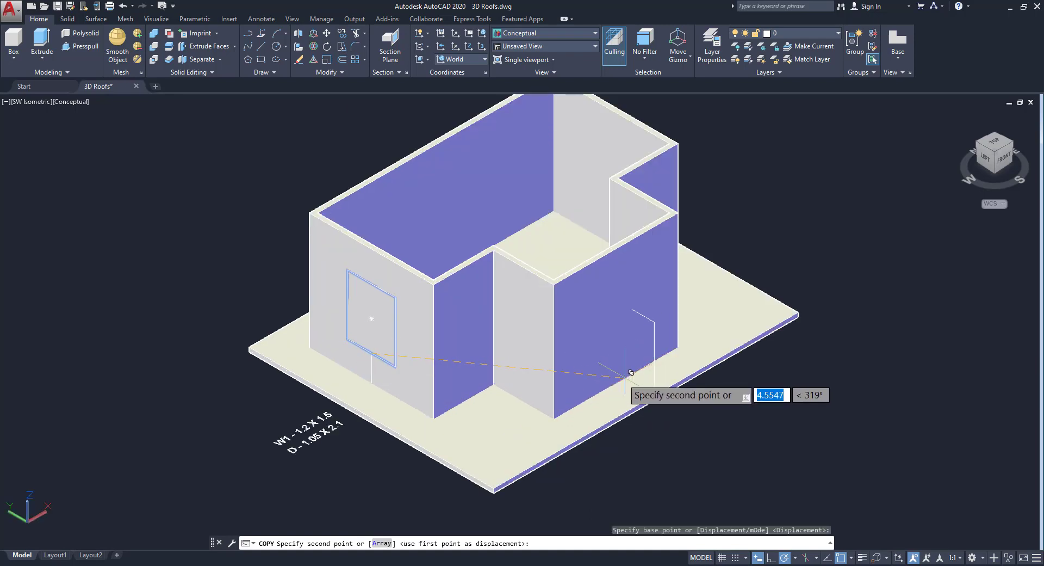
Copy the left wall's window rectangle from the lower end of the 0.75 line to the midpoint of the front wall's bottom edge
{"action": "left_click", "coordinate": [303, 158]}
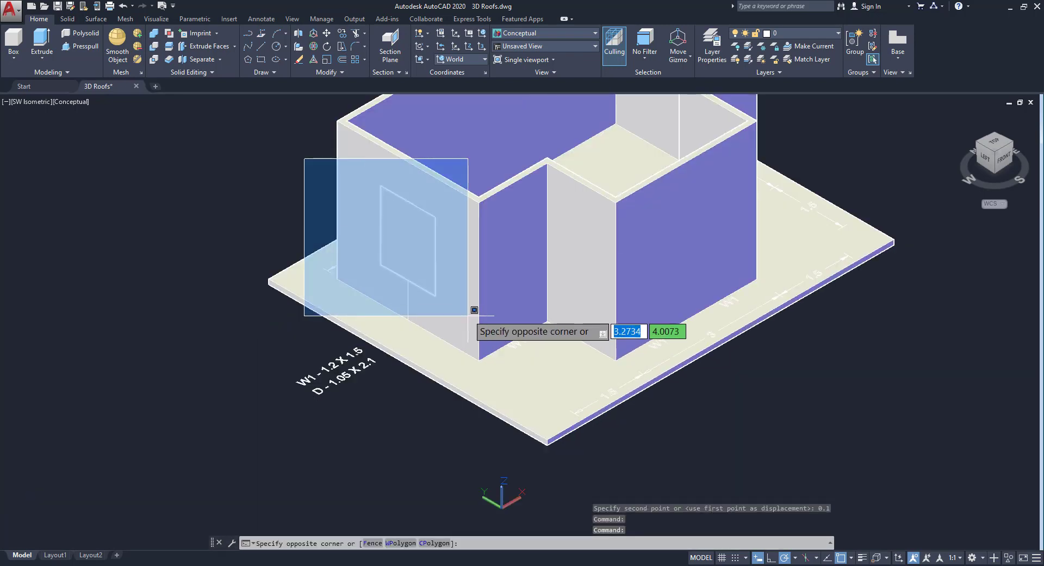
{"action": "left_click", "coordinate": [456, 301]}
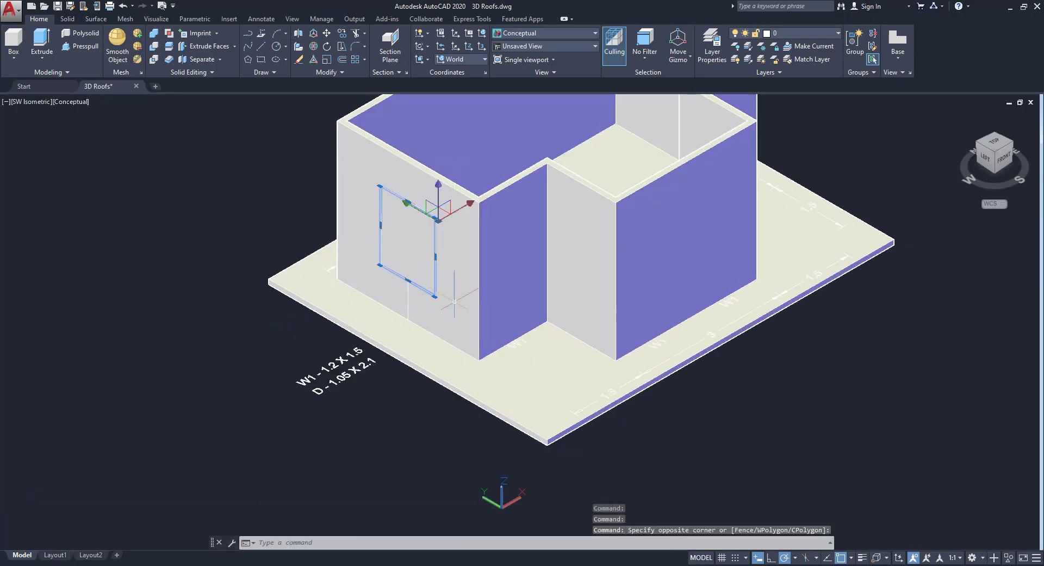
{"action": "left_click", "coordinate": [341, 34]}
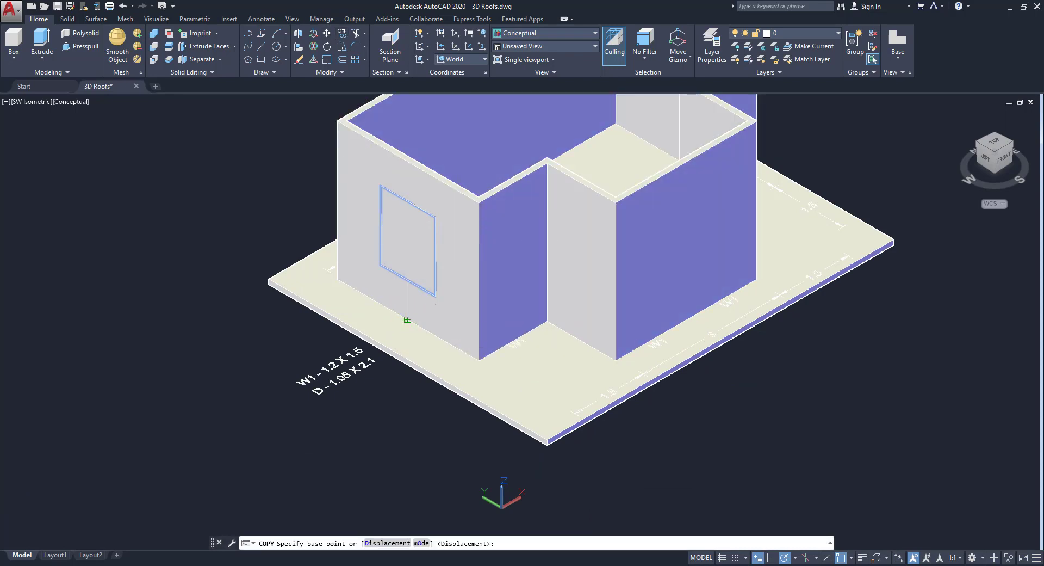
{"action": "left_click", "coordinate": [407, 319]}
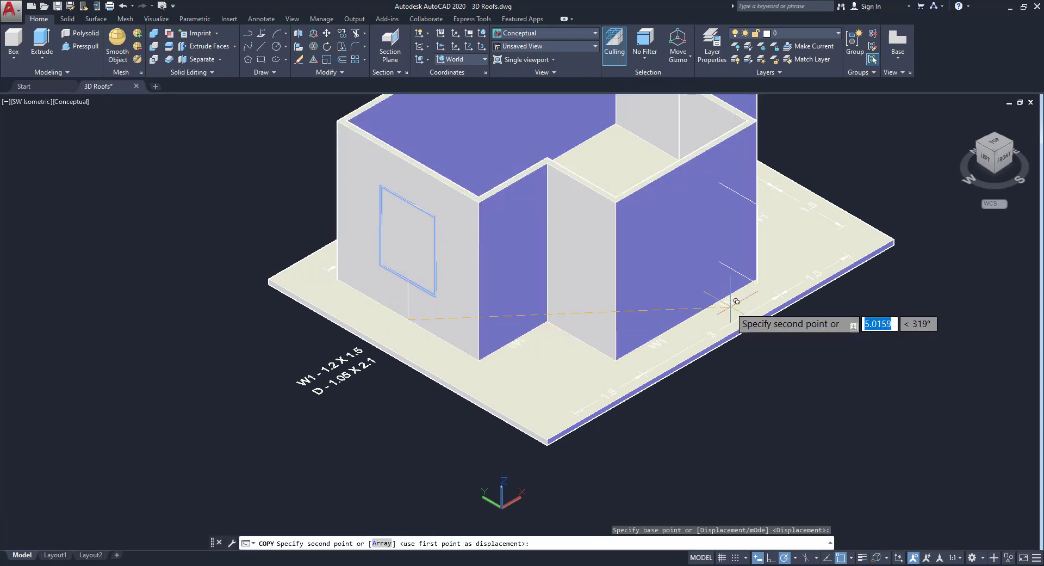
{"action": "left_click", "coordinate": [692, 315]}
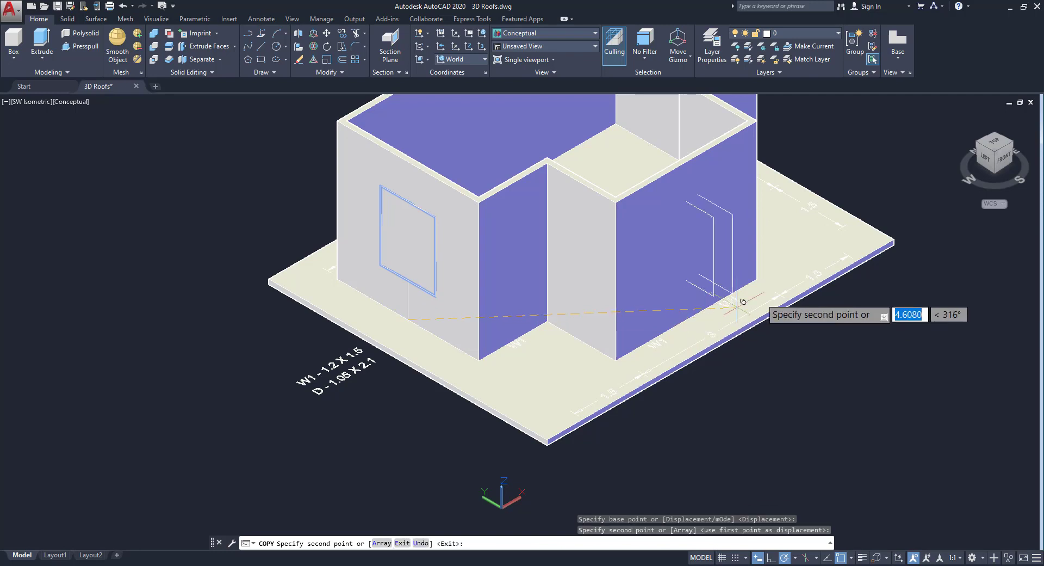
{"action": "right_click", "coordinate": [850, 185]}
{"action": "left_click", "coordinate": [862, 189]}
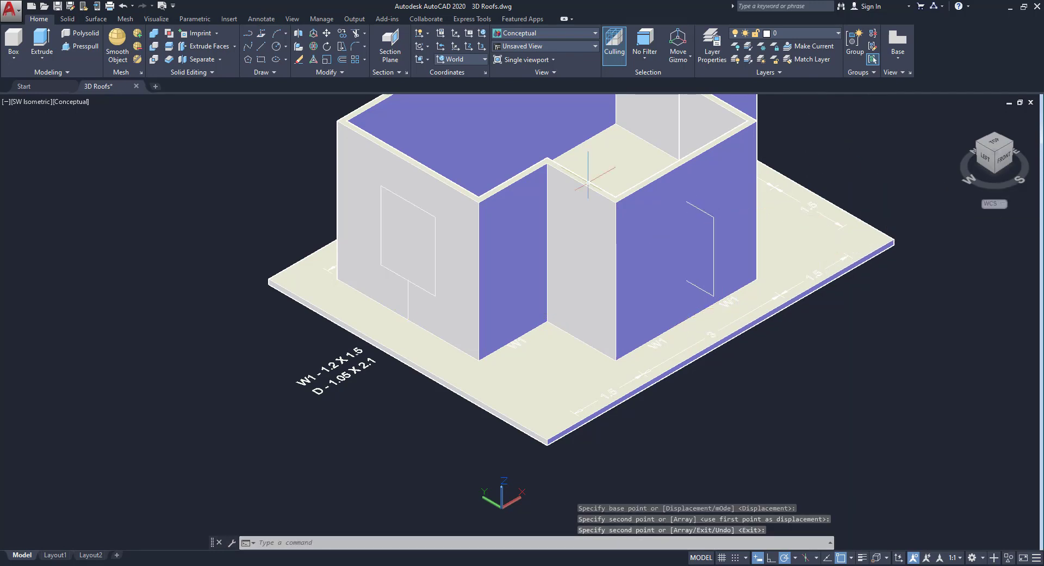
3D-rotate the copied window rectangle about the vertical axis with Ortho on, so it lies flat in the plane of the front wall
{"action": "left_click", "coordinate": [314, 46]}
{"action": "left_click", "coordinate": [715, 221]}
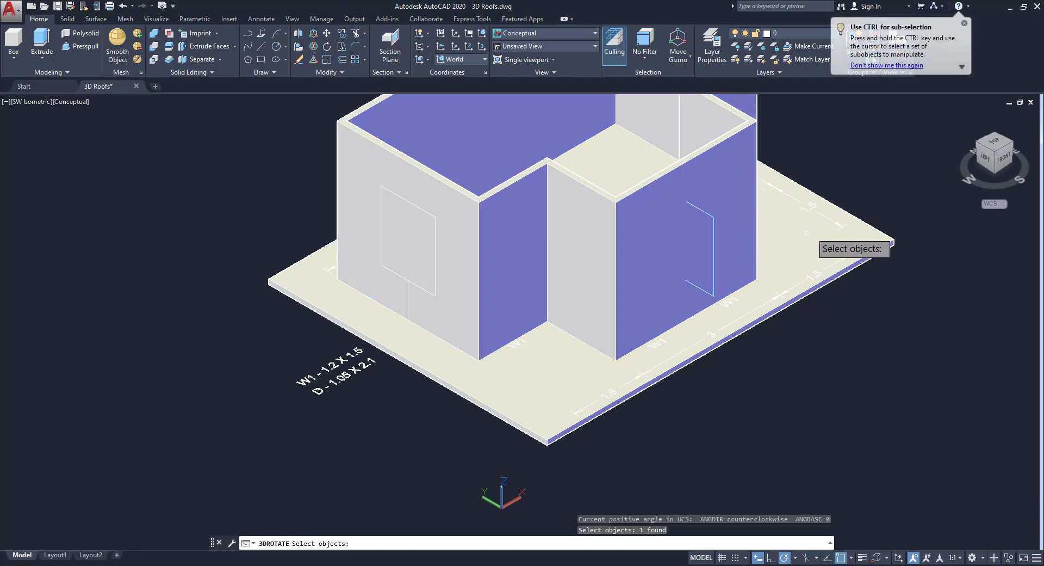
{"action": "key", "text": "Return"}
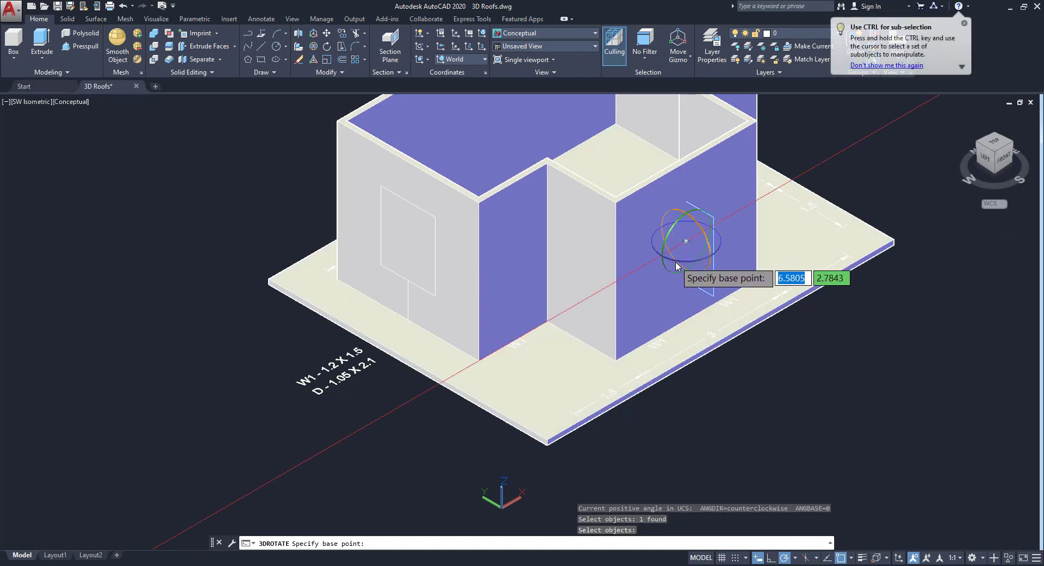
{"action": "left_click", "coordinate": [682, 270]}
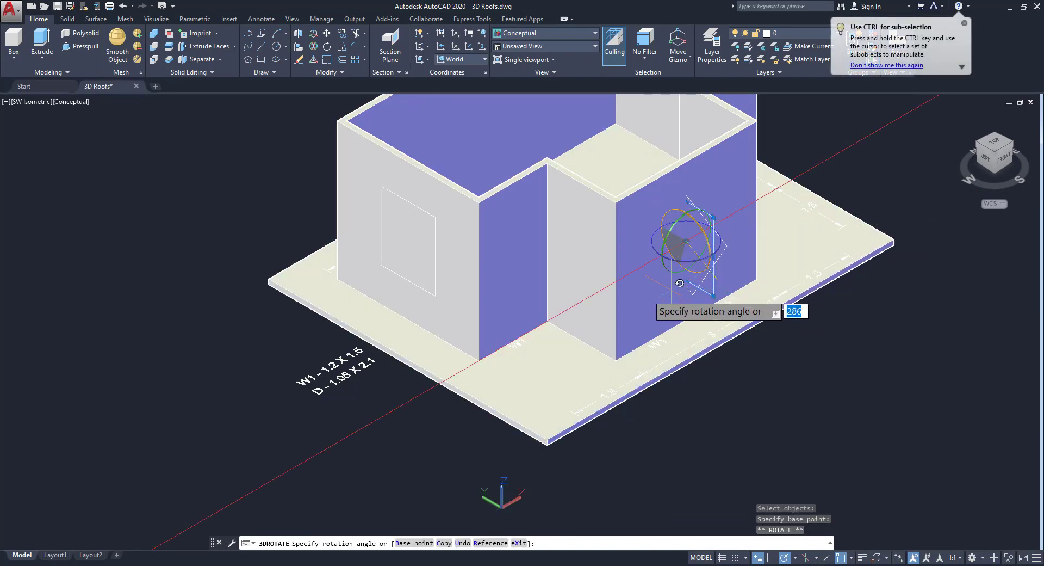
{"action": "left_click", "coordinate": [706, 267]}
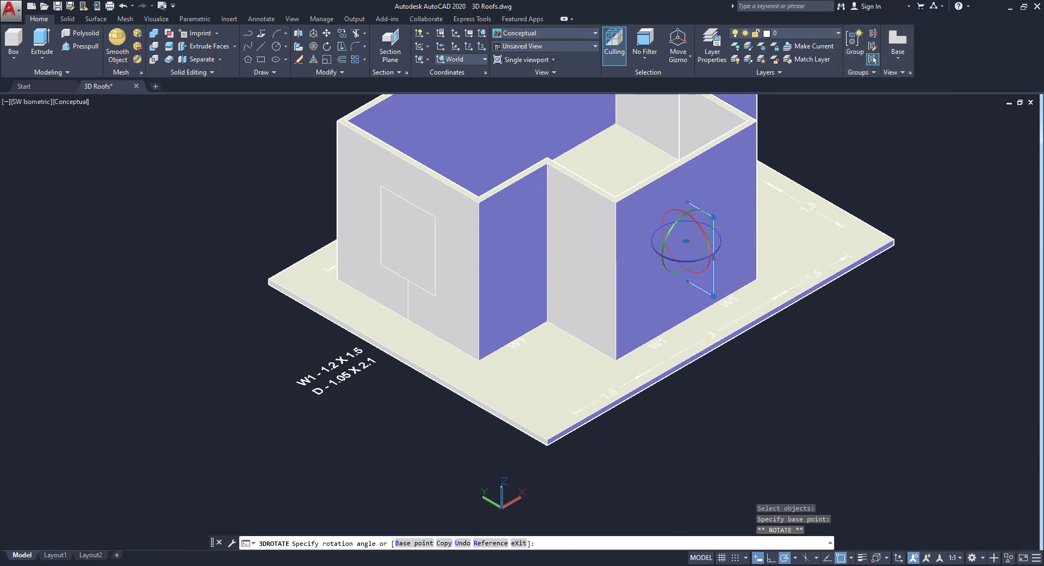
{"action": "key", "text": "Escape"}
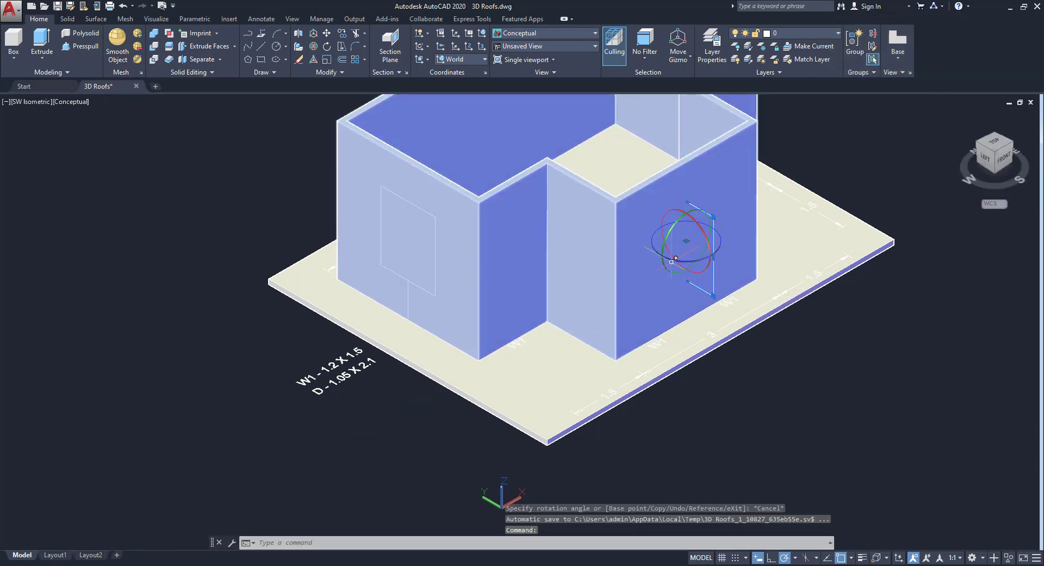
{"action": "scroll", "coordinate": [678, 267], "scroll_direction": "up", "scroll_amount": 4}
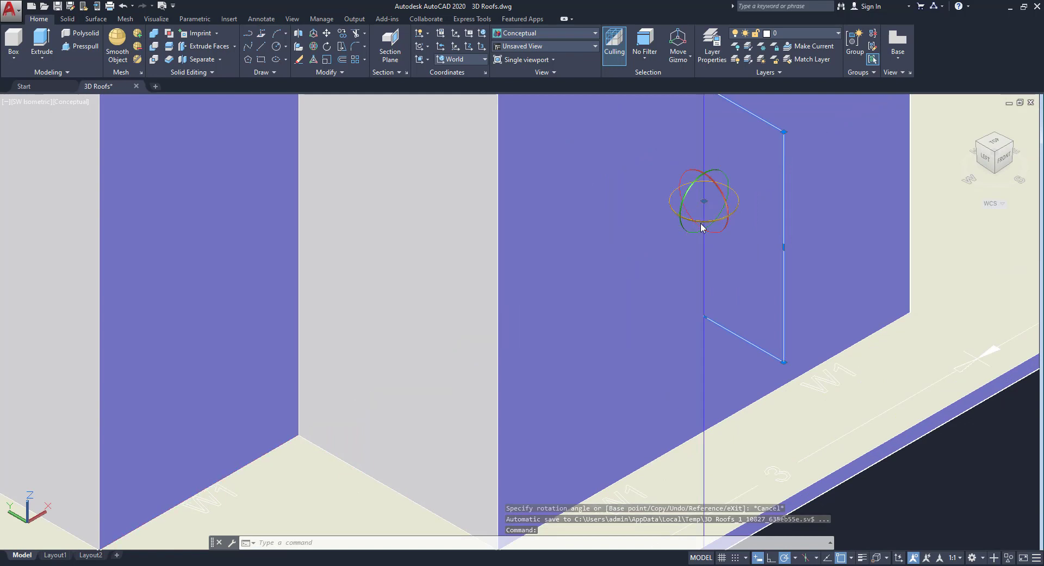
{"action": "left_click", "coordinate": [704, 225]}
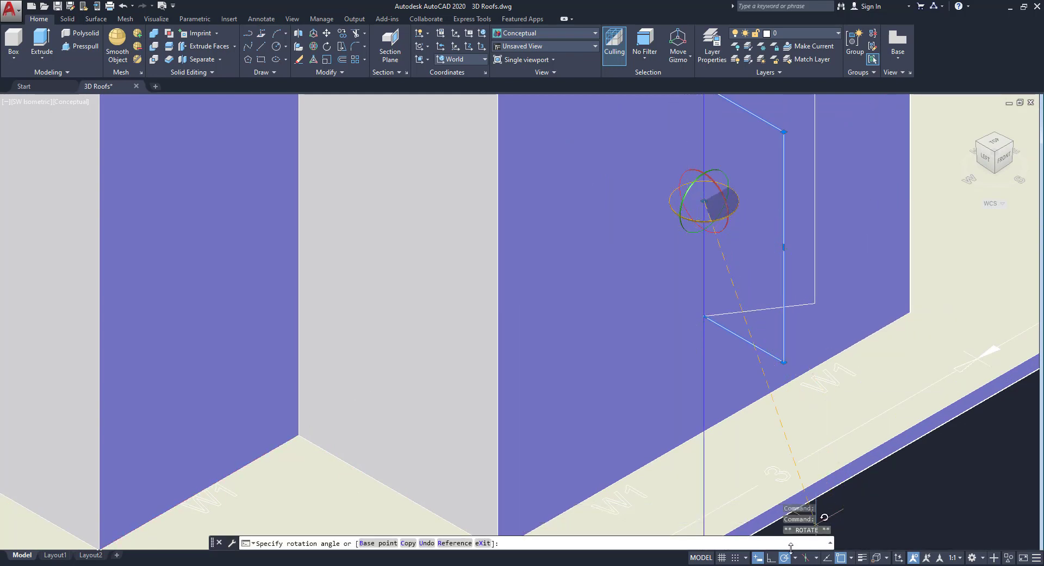
{"action": "key", "text": "F8"}
{"action": "key", "text": "Escape"}
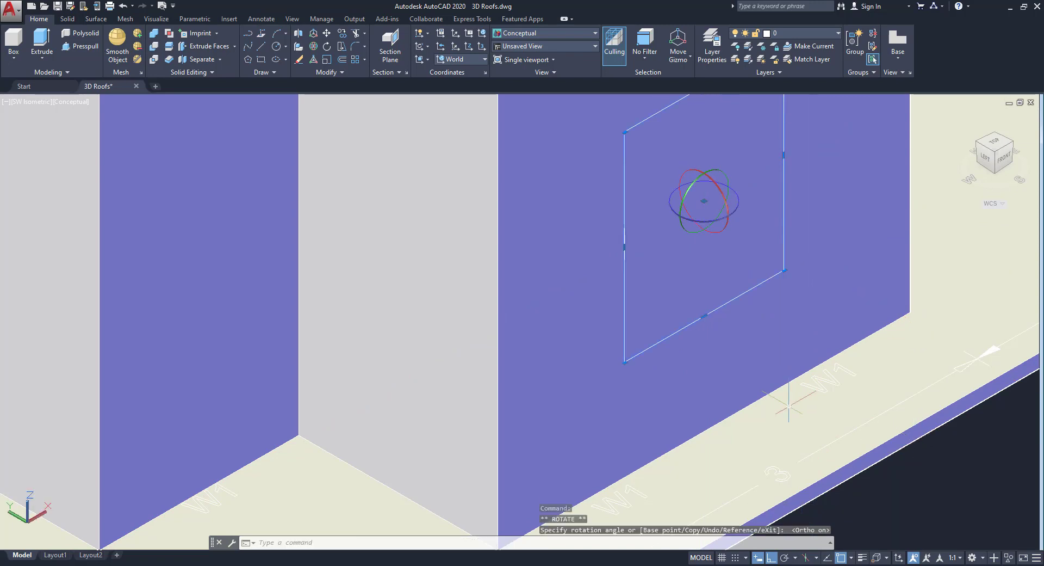
{"action": "scroll", "coordinate": [677, 319], "scroll_direction": "down", "scroll_amount": 10}
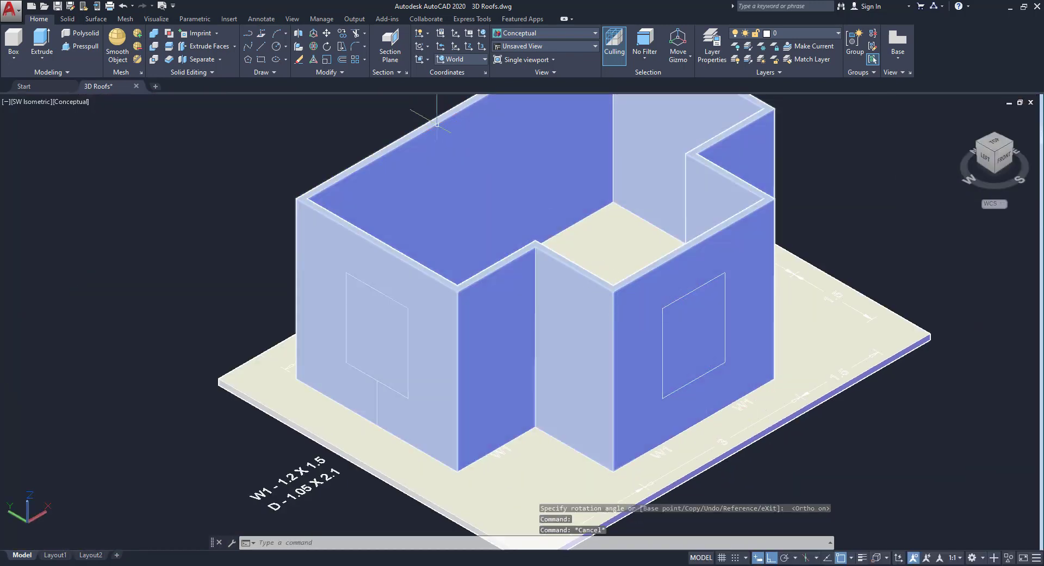
{"action": "key", "text": "F8"}
{"action": "middle_click_drag", "start_coordinate": [572, 301], "coordinate": [578, 311]}
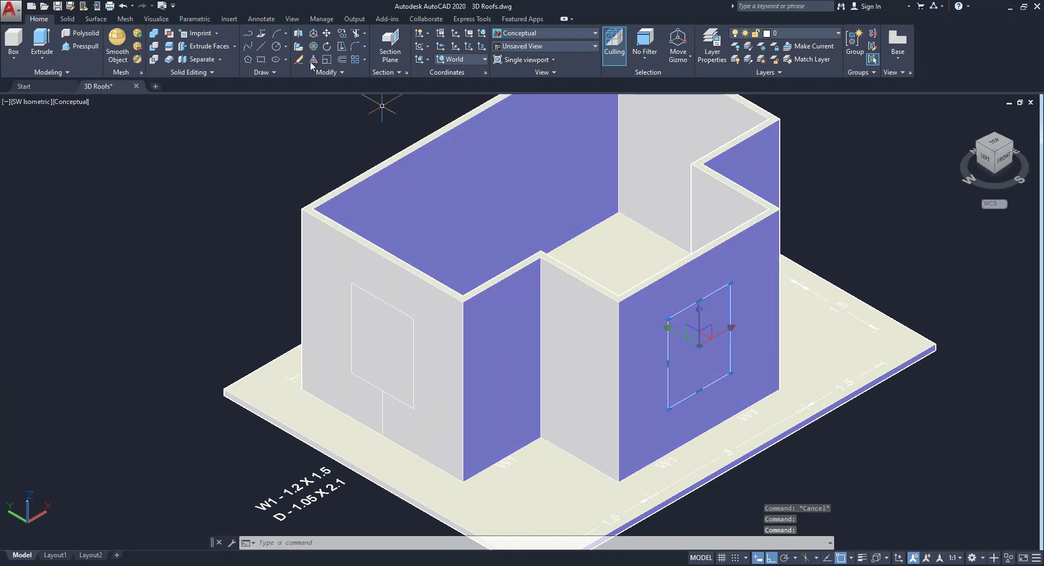
{"action": "left_click", "coordinate": [341, 34]}
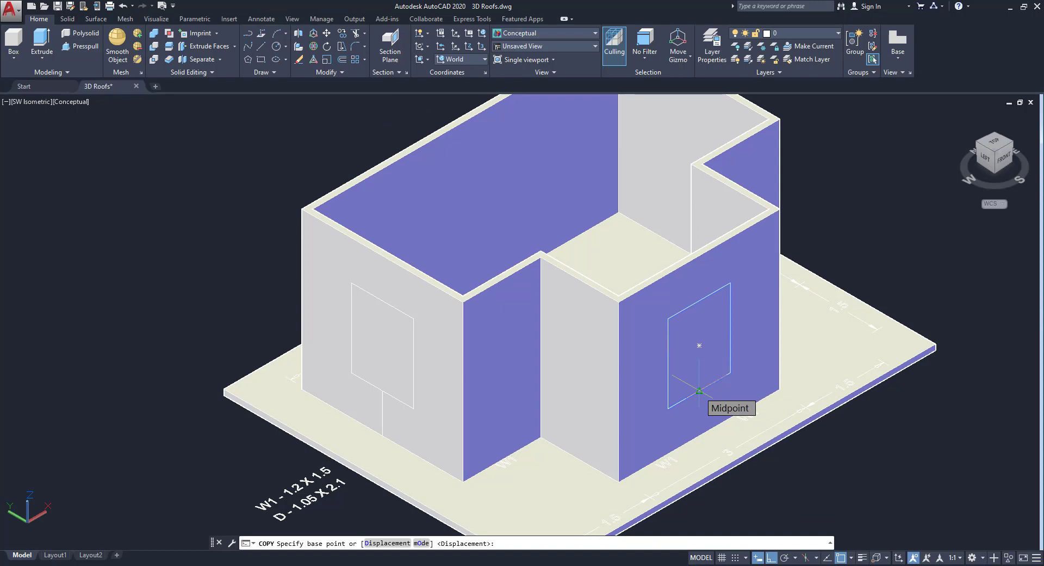
{"action": "key", "text": "Escape"}
{"action": "key", "text": "Escape"}
{"action": "key", "text": "Escape"}
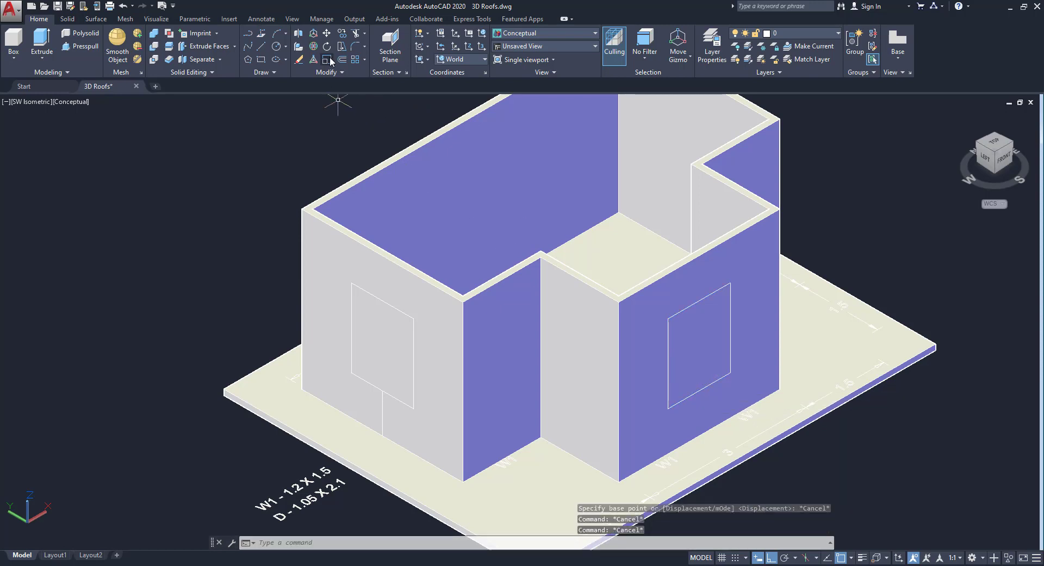
Mirror the front wall's window rectangle to the back wall about the midpoint of the slab's left-side edge, keeping the original, and check it from NW Isometric
{"action": "left_click", "coordinate": [342, 73]}
{"action": "left_click", "coordinate": [352, 86]}
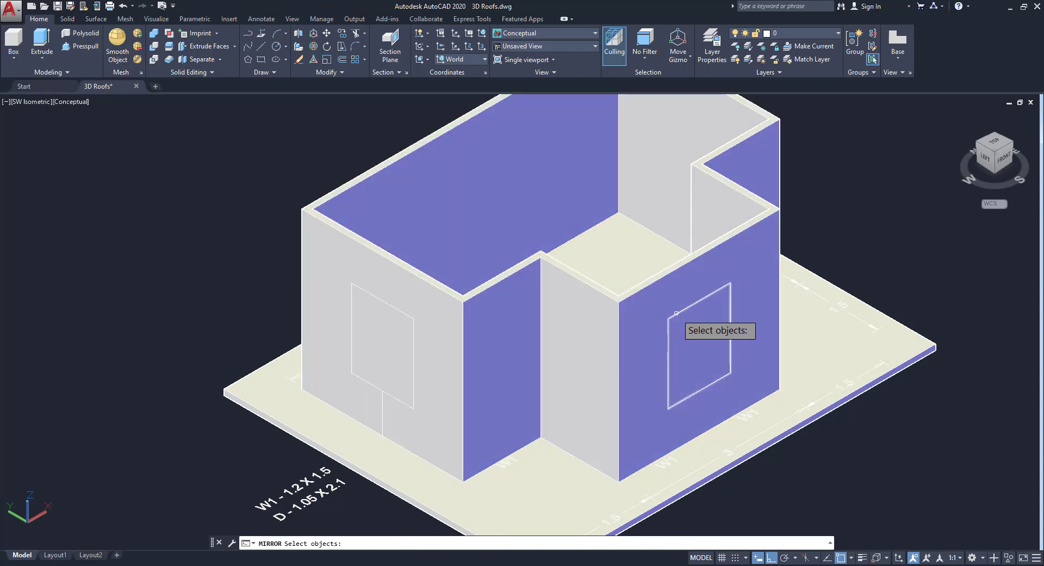
{"action": "key", "text": "Return"}
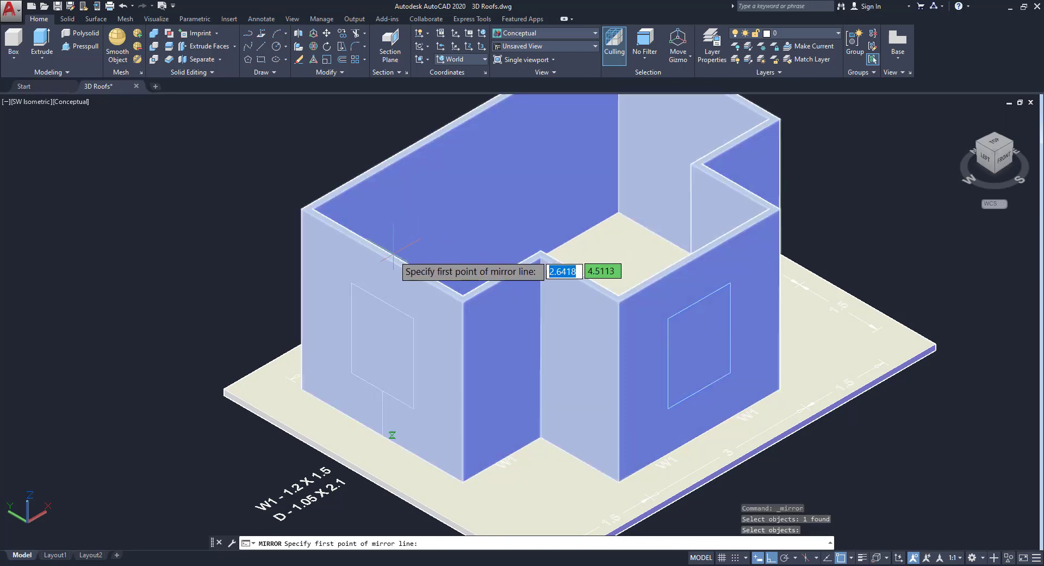
{"action": "middle_click_drag", "start_coordinate": [418, 270], "coordinate": [411, 251]}
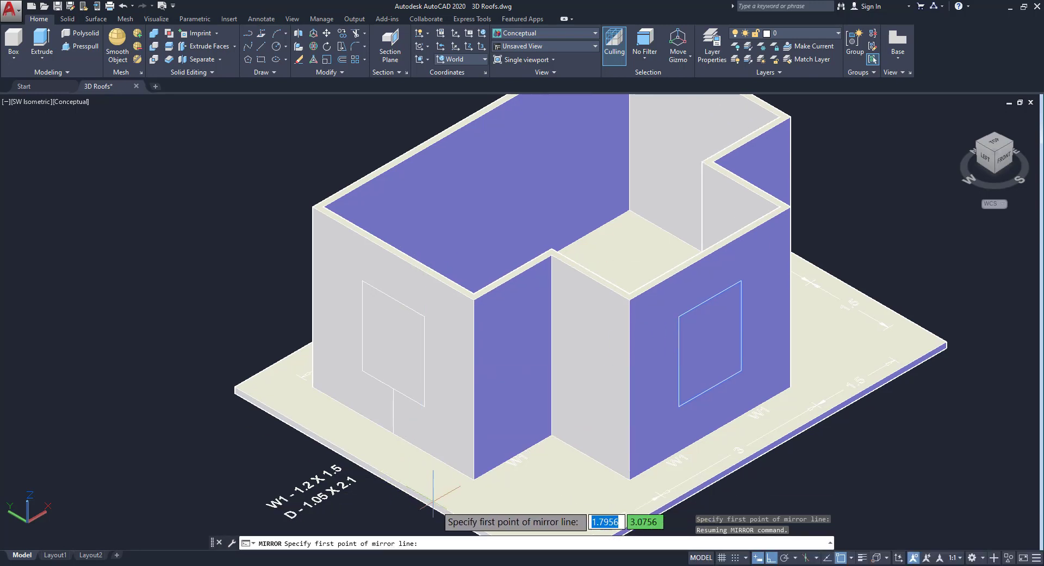
{"action": "scroll", "coordinate": [435, 493], "scroll_direction": "down", "scroll_amount": 3}
{"action": "middle_click_drag", "start_coordinate": [435, 492], "coordinate": [426, 412]}
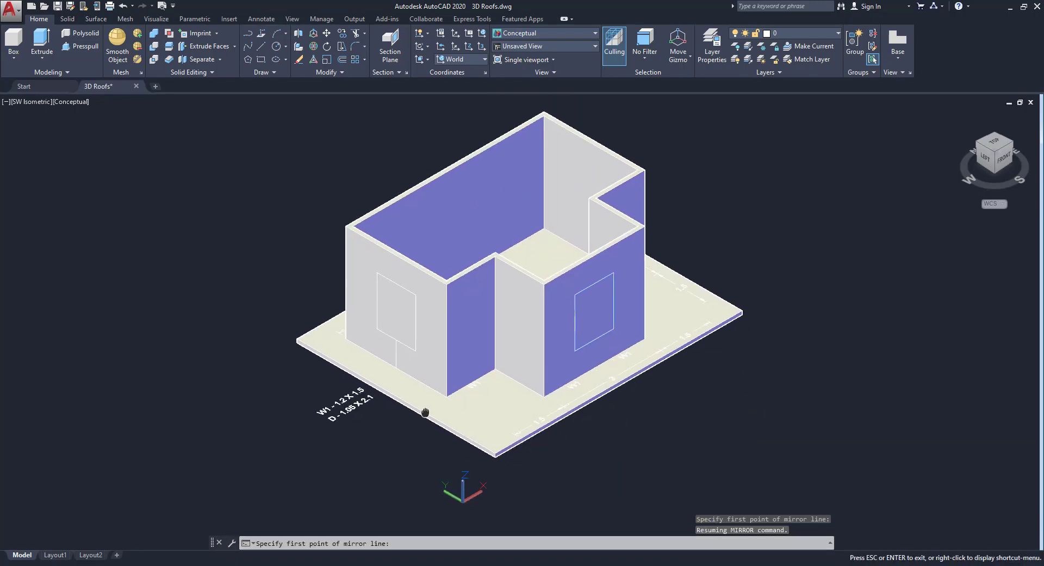
{"action": "left_click", "coordinate": [396, 397]}
{"action": "left_click", "coordinate": [780, 175]}
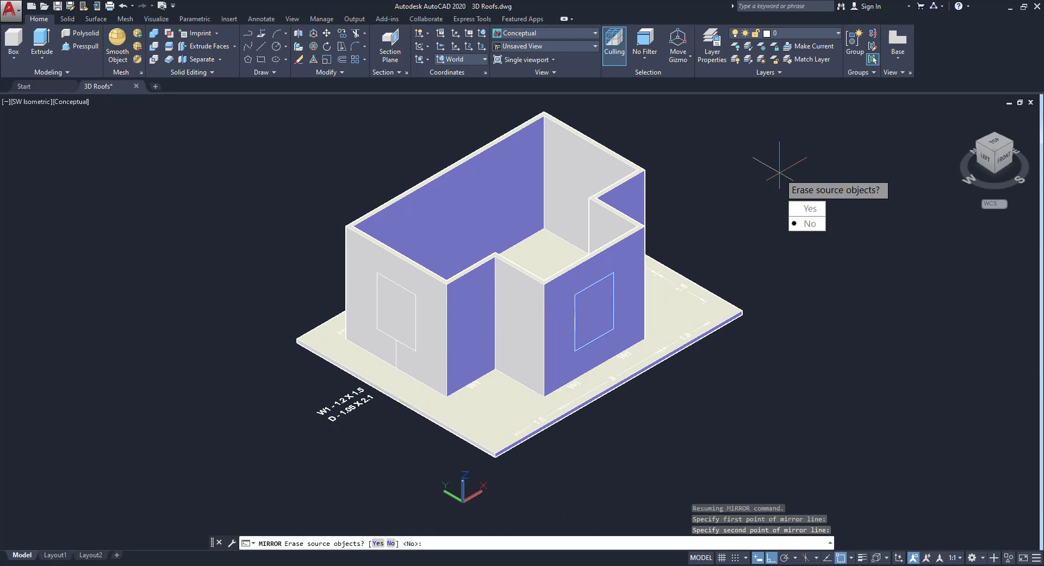
{"action": "key", "text": "Return"}
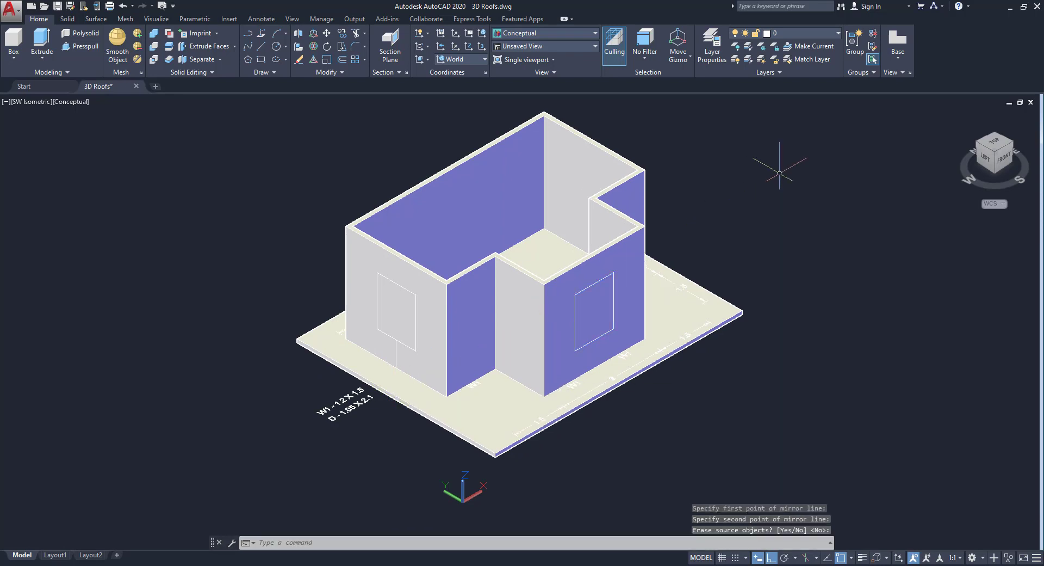
{"action": "left_click", "coordinate": [981, 145]}
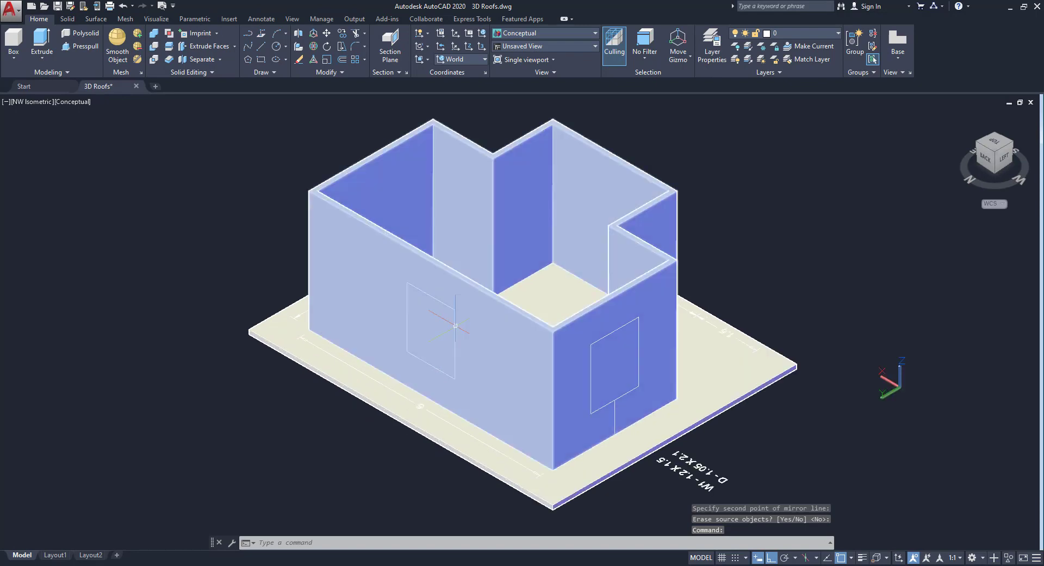
{"action": "left_click", "coordinate": [249, 240]}
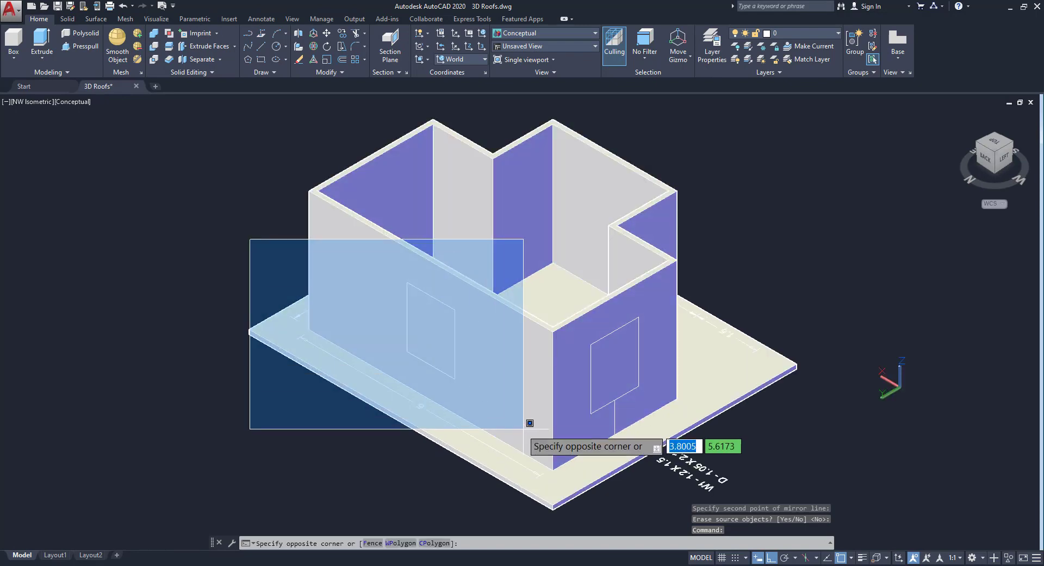
{"action": "left_click", "coordinate": [489, 401]}
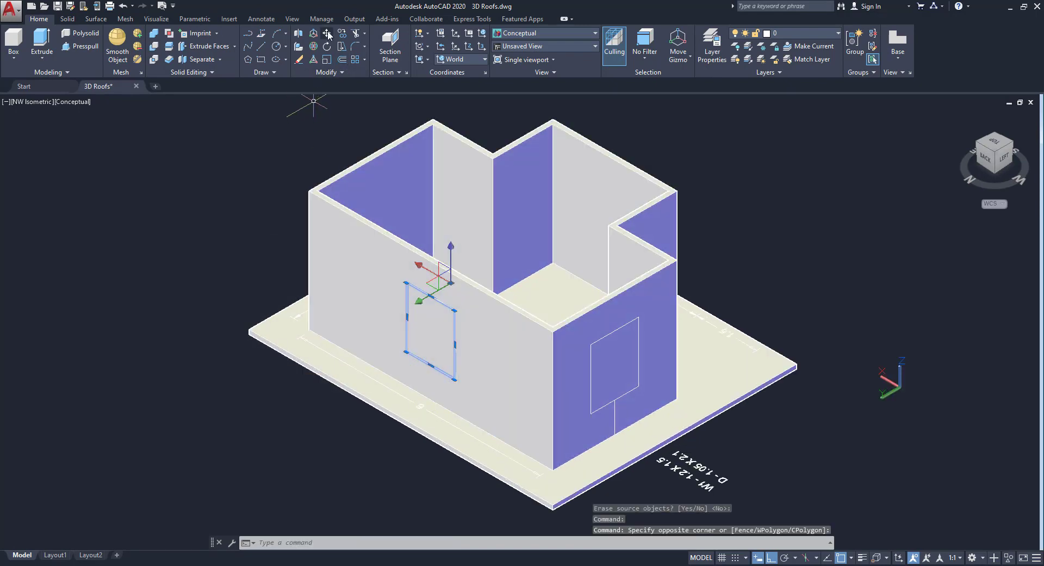
{"action": "left_click", "coordinate": [274, 398]}
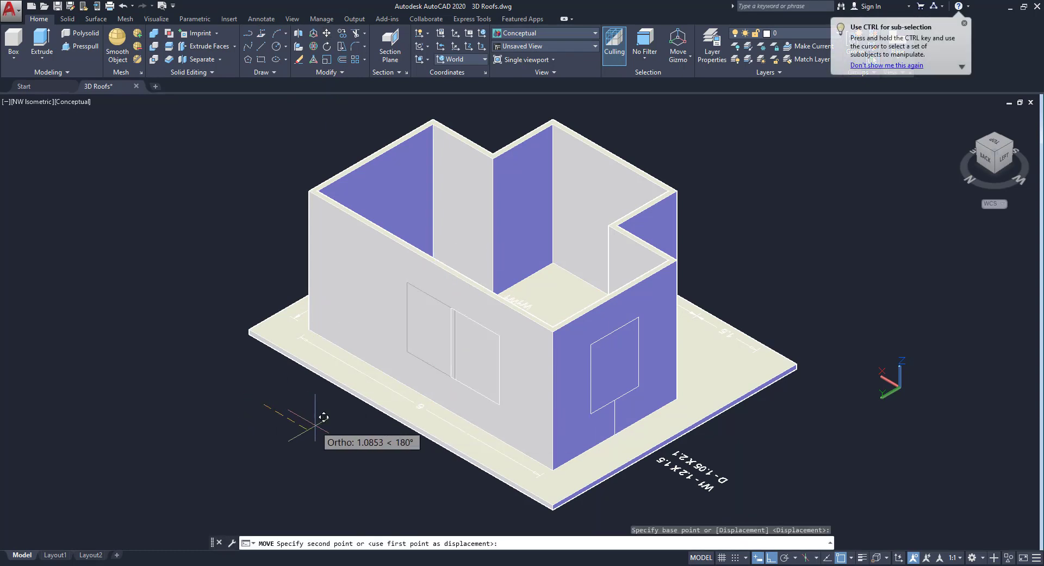
{"action": "key", "text": "Escape"}
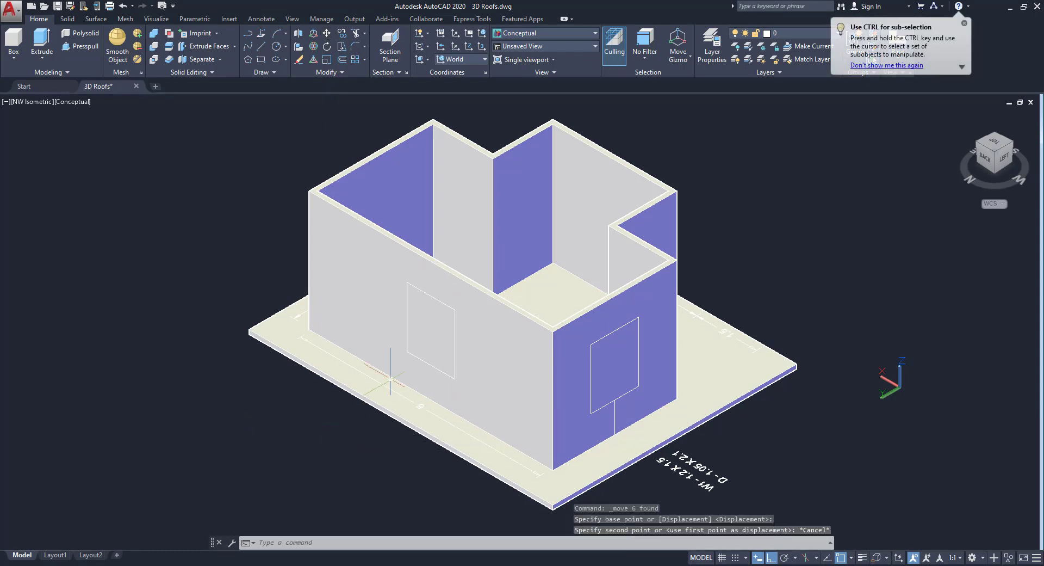
{"action": "scroll", "coordinate": [422, 322], "scroll_direction": "up", "scroll_amount": 4}
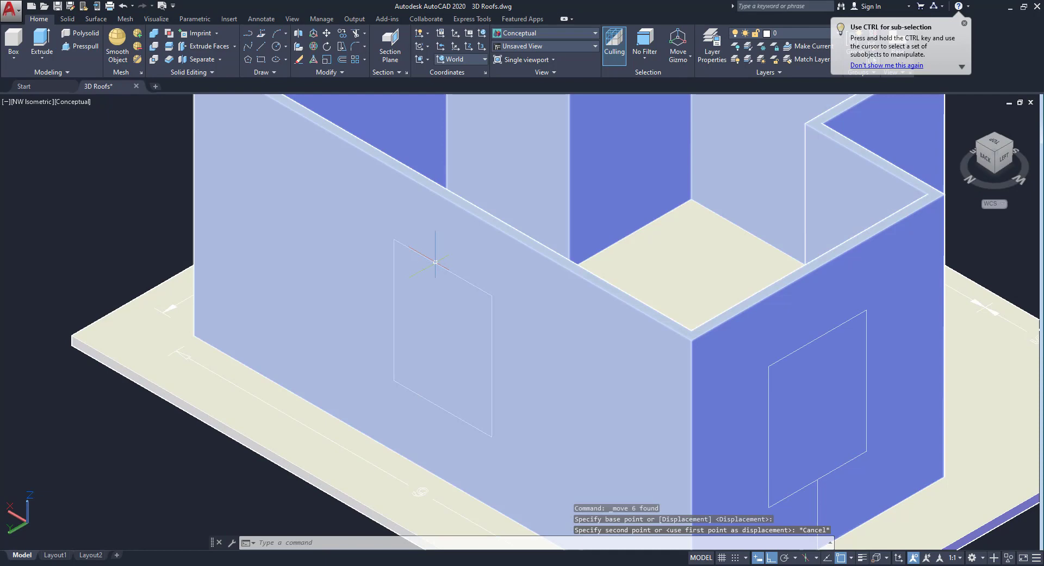
{"action": "key", "text": "Escape"}
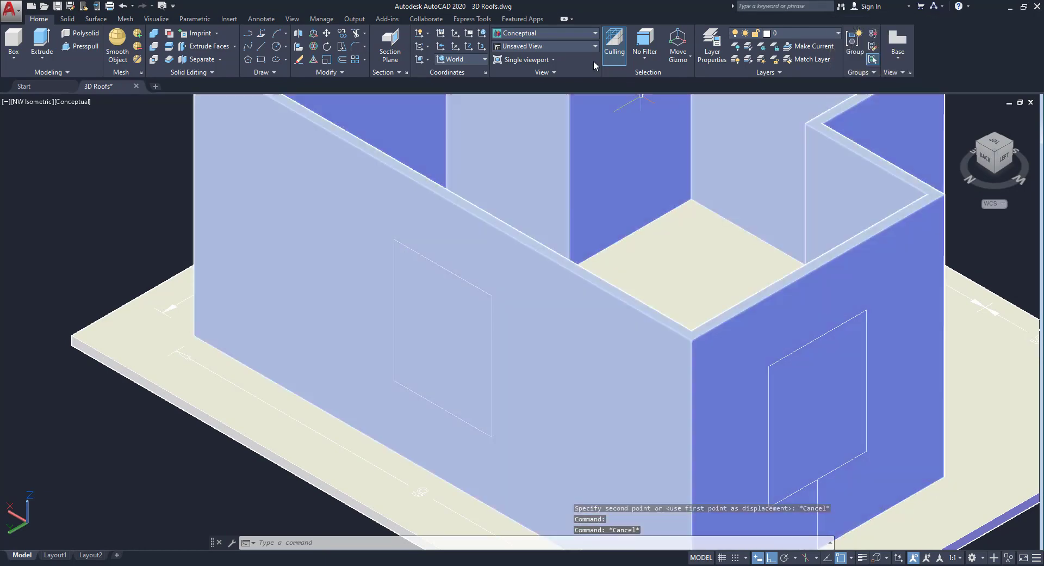
Switch to the 2D Wireframe visual style and move the back wall's window rectangle along the wall toward the corner with the left wall
{"action": "left_click", "coordinate": [571, 31]}
{"action": "left_click", "coordinate": [450, 97]}
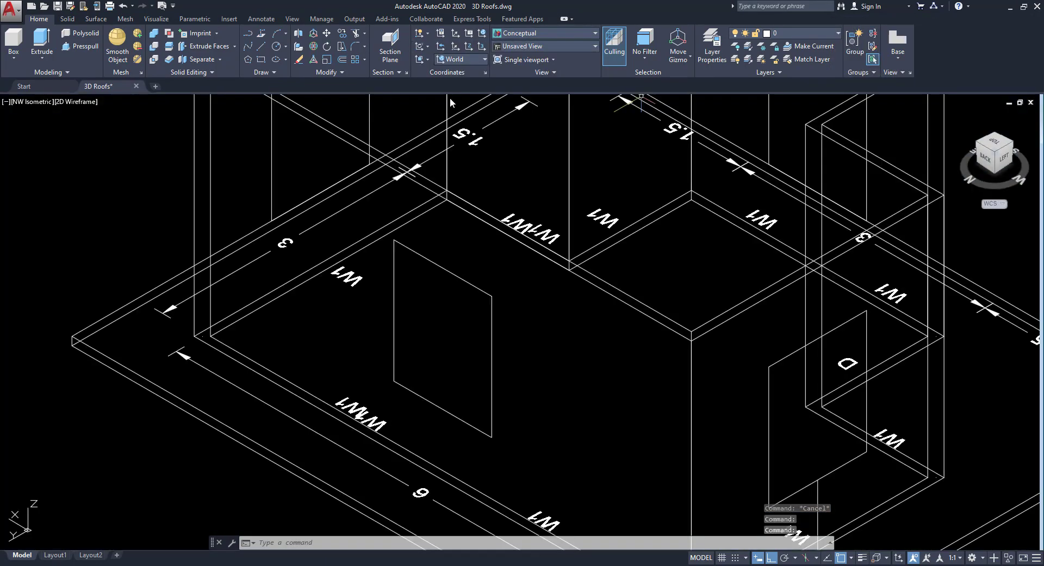
{"action": "left_click", "coordinate": [480, 286]}
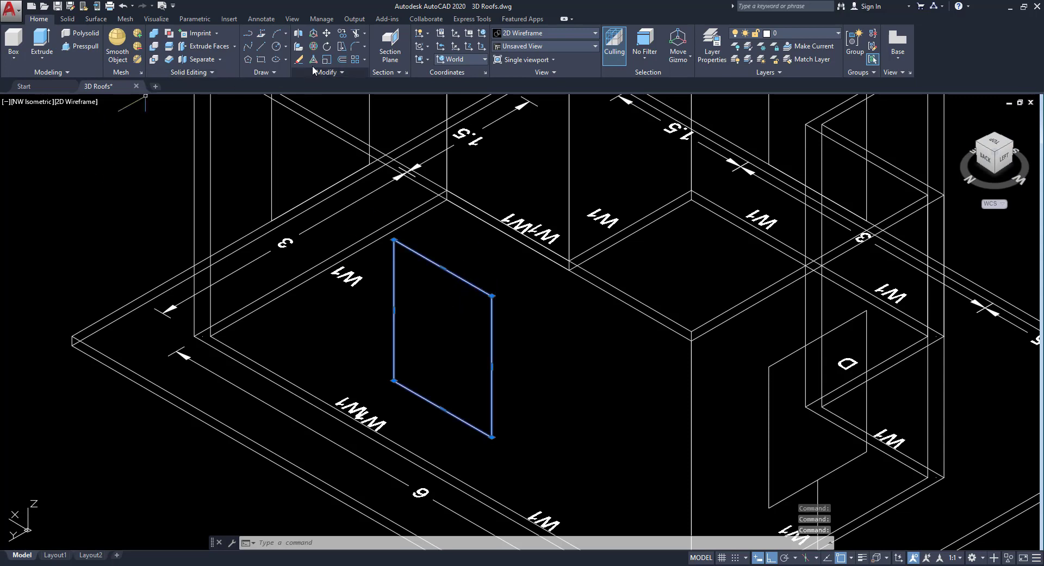
{"action": "left_click", "coordinate": [326, 32]}
{"action": "scroll", "coordinate": [343, 212], "scroll_direction": "down", "scroll_amount": 4}
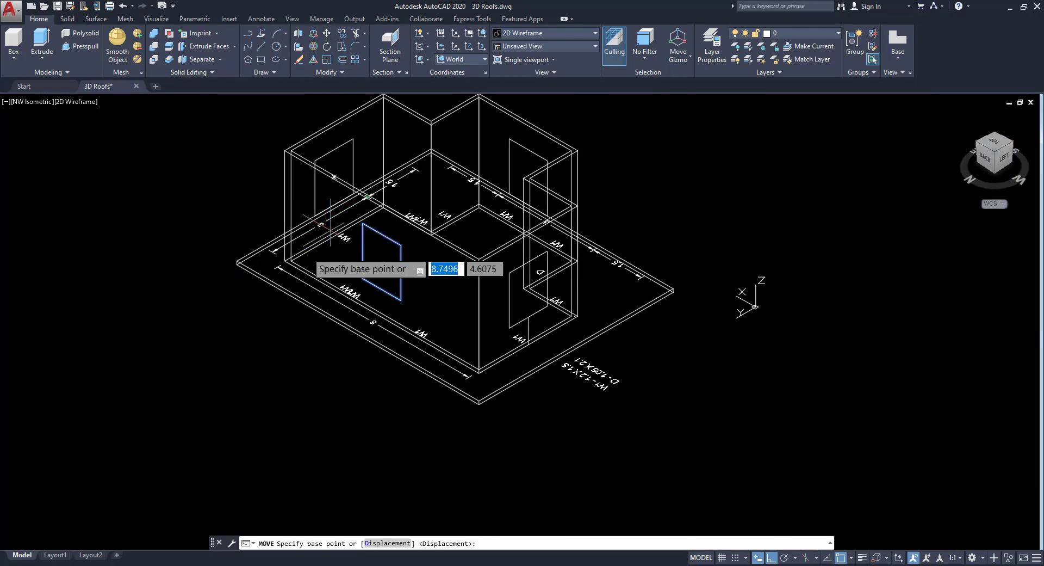
{"action": "left_click", "coordinate": [246, 353]}
{"action": "left_click", "coordinate": [292, 377]}
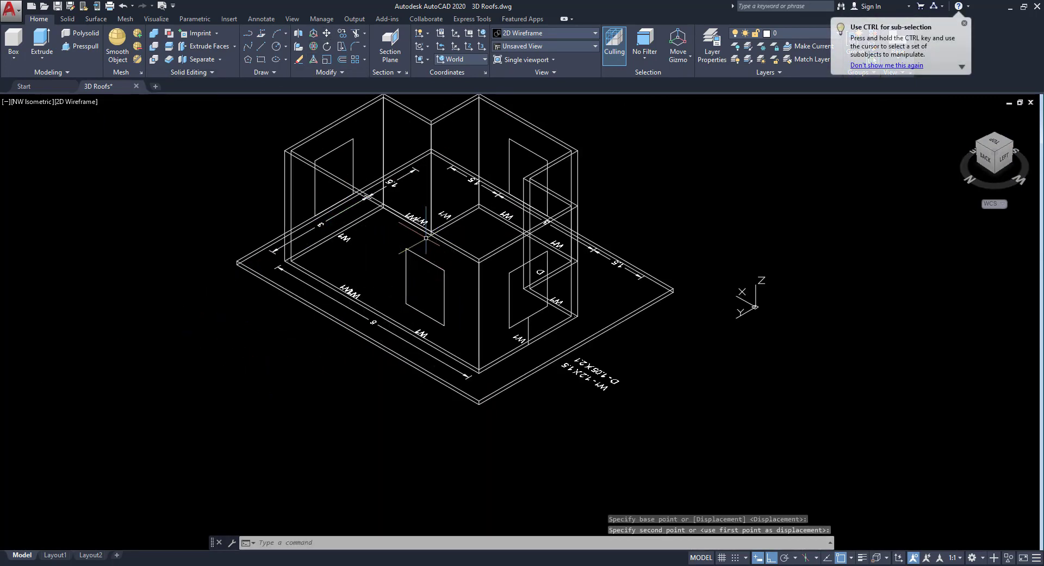
Copy the back wall's window rectangle about 2.43 along the wall toward its far end, and return to the SW Isometric view
{"action": "left_click", "coordinate": [340, 34]}
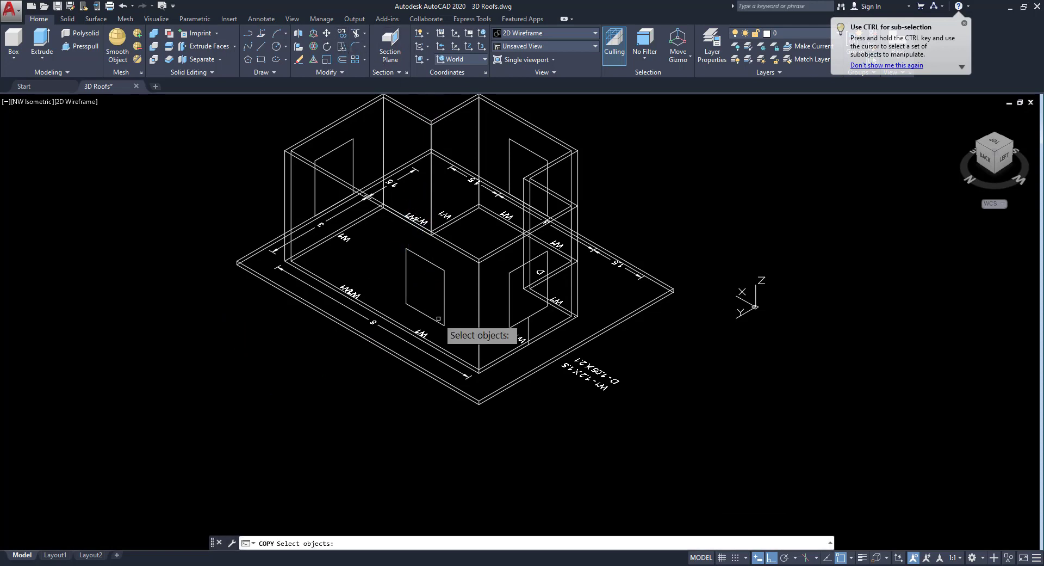
{"action": "left_click", "coordinate": [443, 275]}
{"action": "key", "text": "Return"}
{"action": "left_click", "coordinate": [380, 419]}
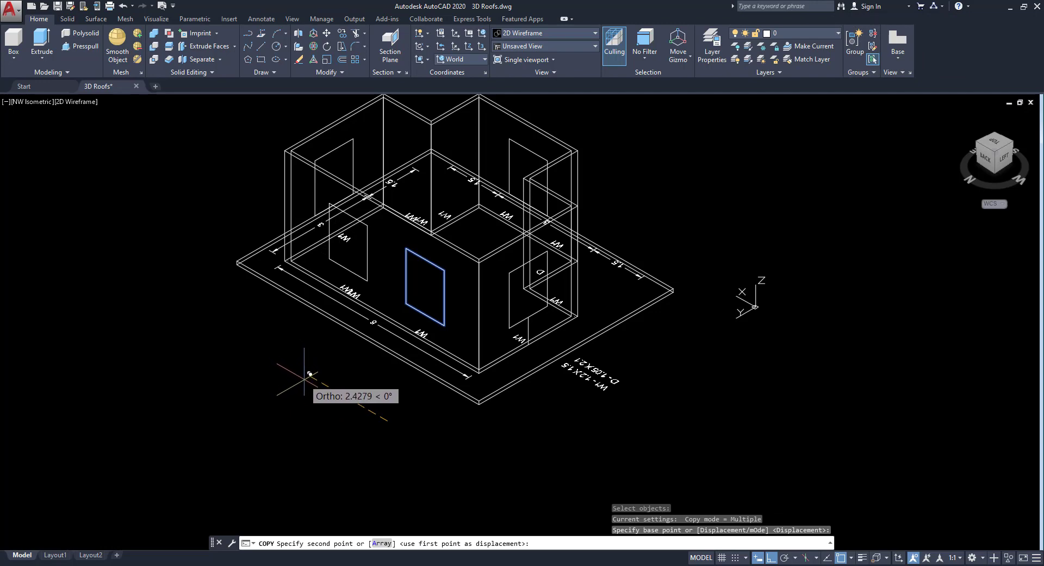
{"action": "left_click", "coordinate": [310, 374]}
{"action": "key", "text": "Escape"}
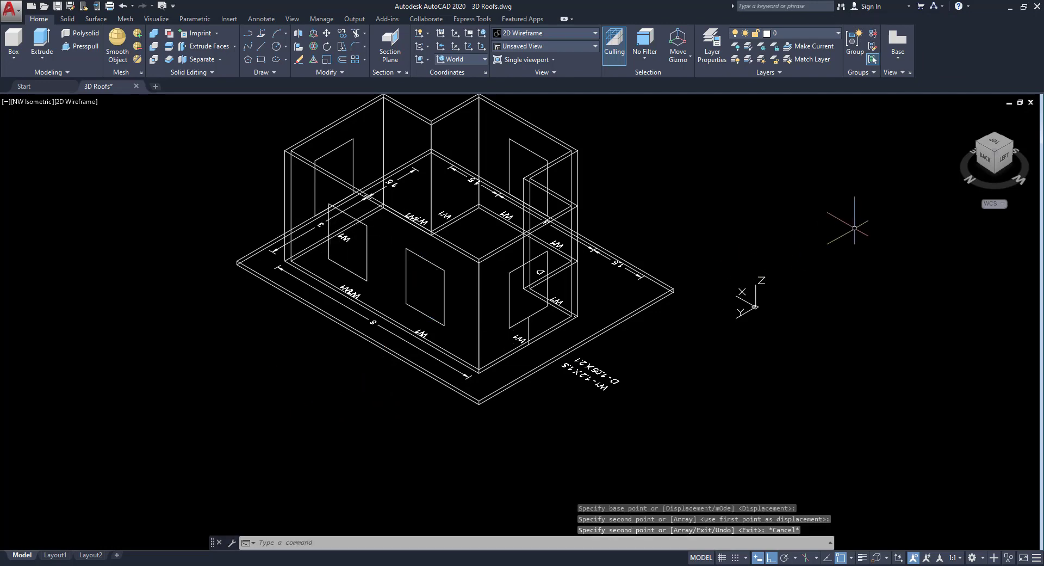
{"action": "left_click", "coordinate": [1014, 145]}
{"action": "scroll", "coordinate": [431, 336], "scroll_direction": "up", "scroll_amount": 3}
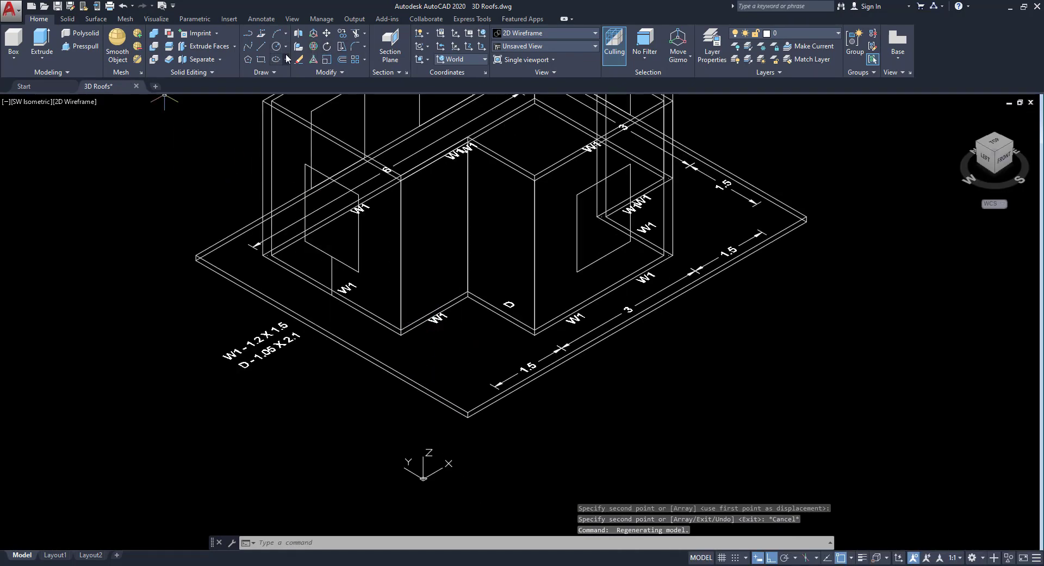
{"action": "left_click", "coordinate": [262, 59]}
{"action": "scroll", "coordinate": [459, 335], "scroll_direction": "up", "scroll_amount": 2}
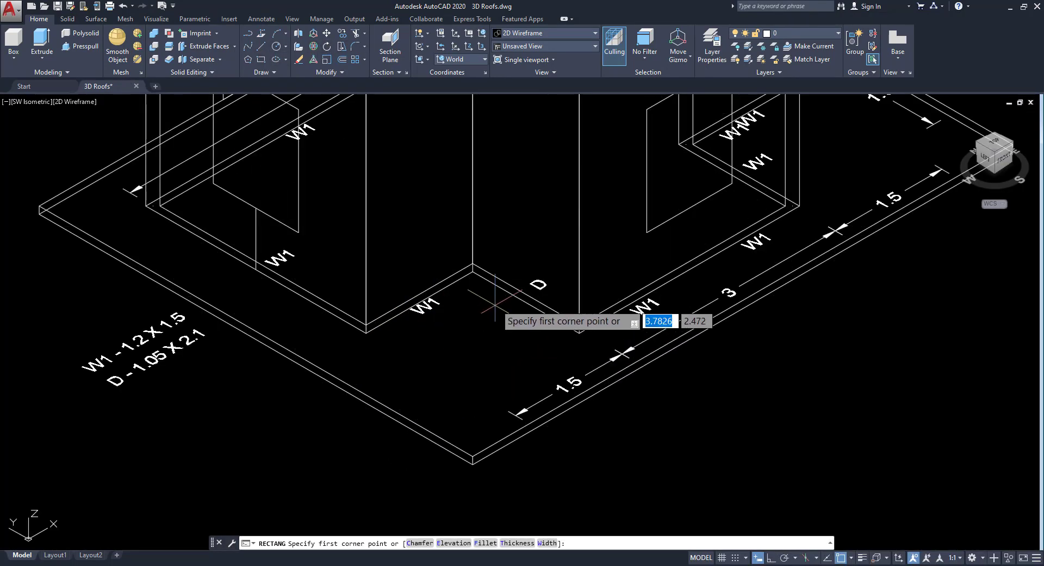
{"action": "left_click", "coordinate": [507, 291]}
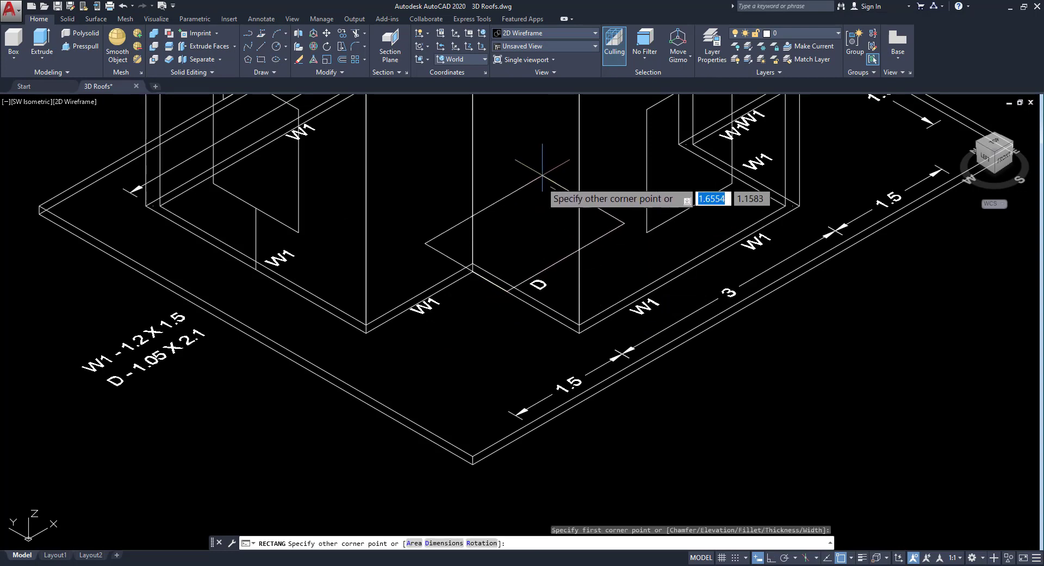
{"action": "key", "text": "Escape"}
Turn on Dynamic UCS and draw a 1.05 by 2.1 door rectangle on the face of the recessed wall marked D
{"action": "left_click", "coordinate": [899, 557]}
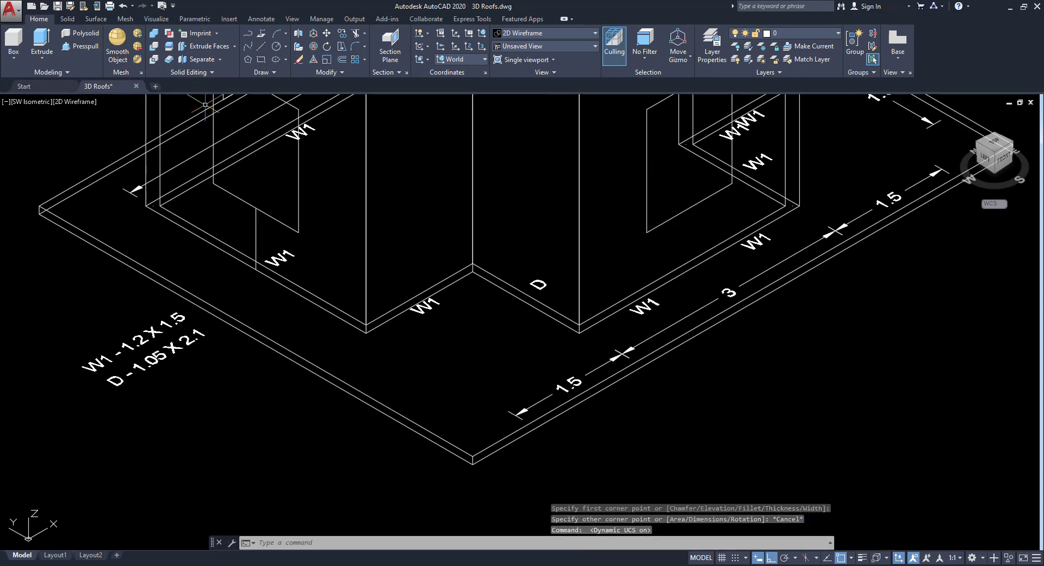
{"action": "left_click", "coordinate": [261, 60]}
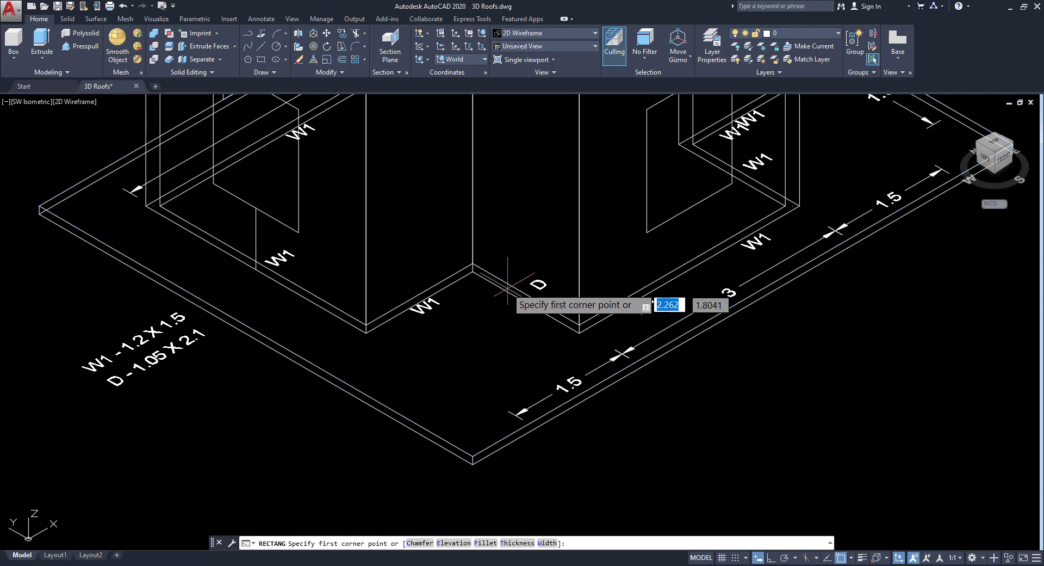
{"action": "left_click", "coordinate": [500, 236]}
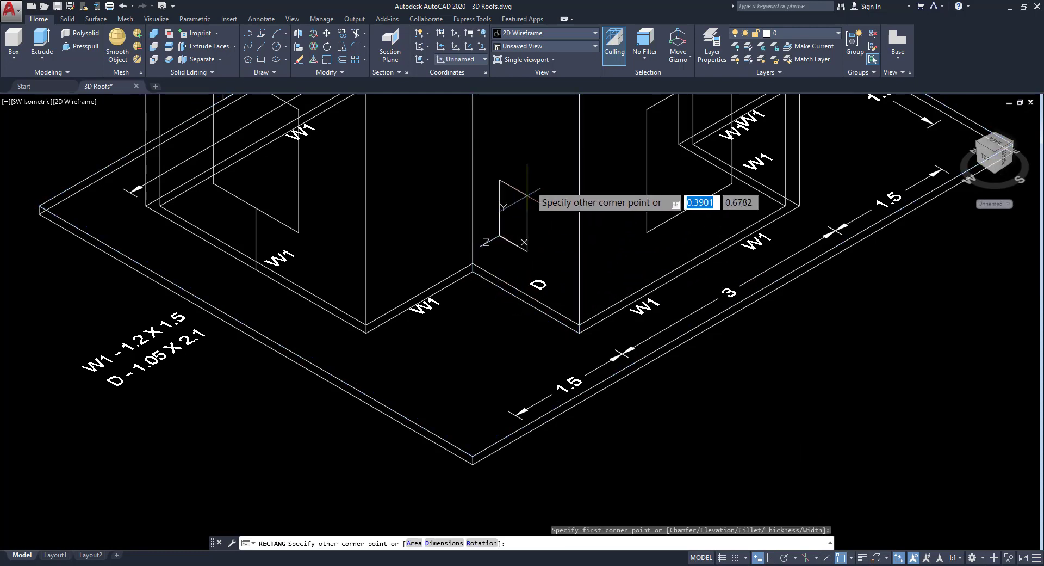
{"action": "type", "text": "@1.0"}
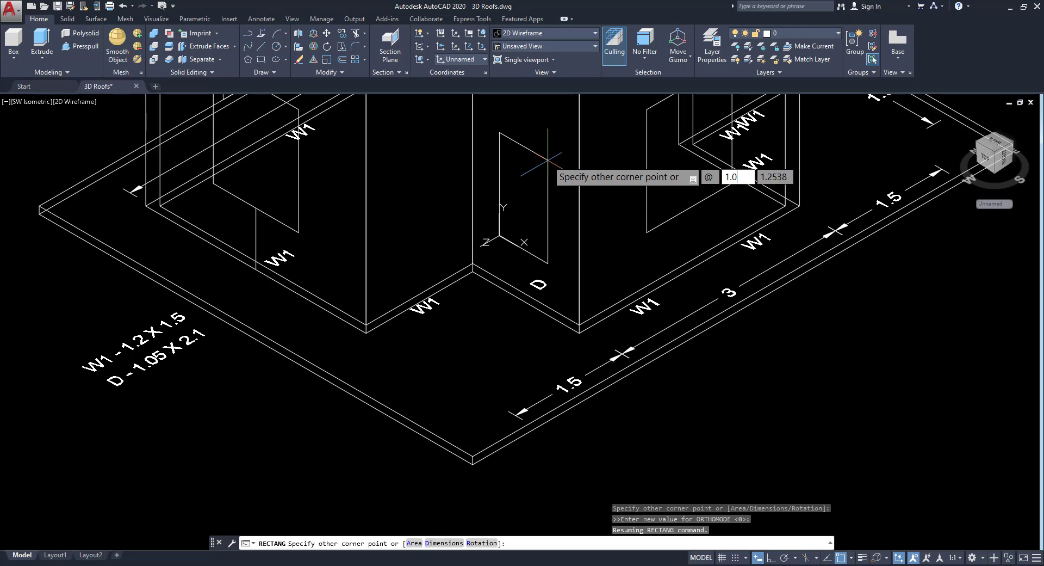
{"action": "type", "text": "5,2."}
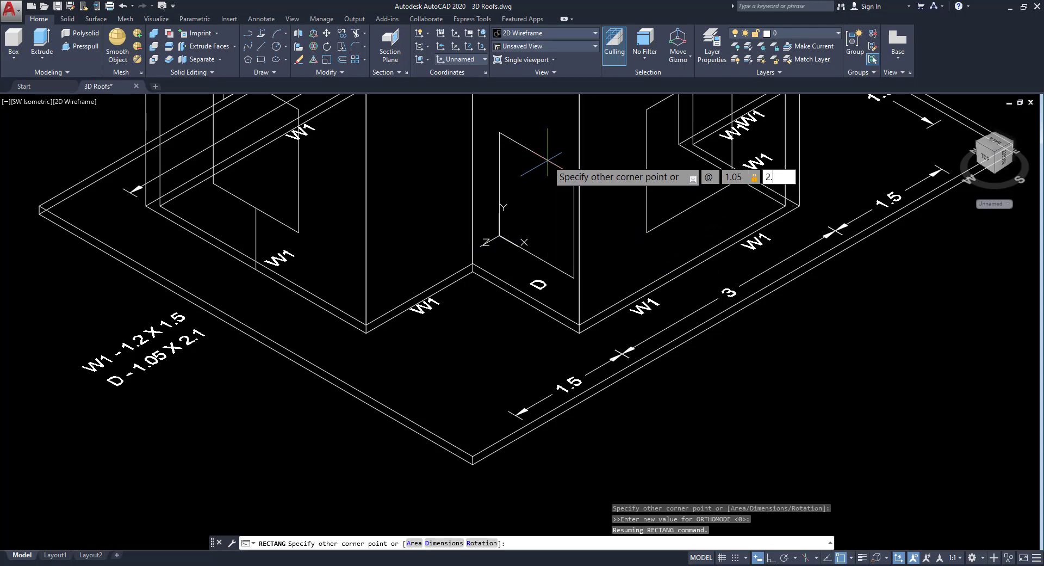
{"action": "type", "text": "1"}
{"action": "key", "text": "Return"}
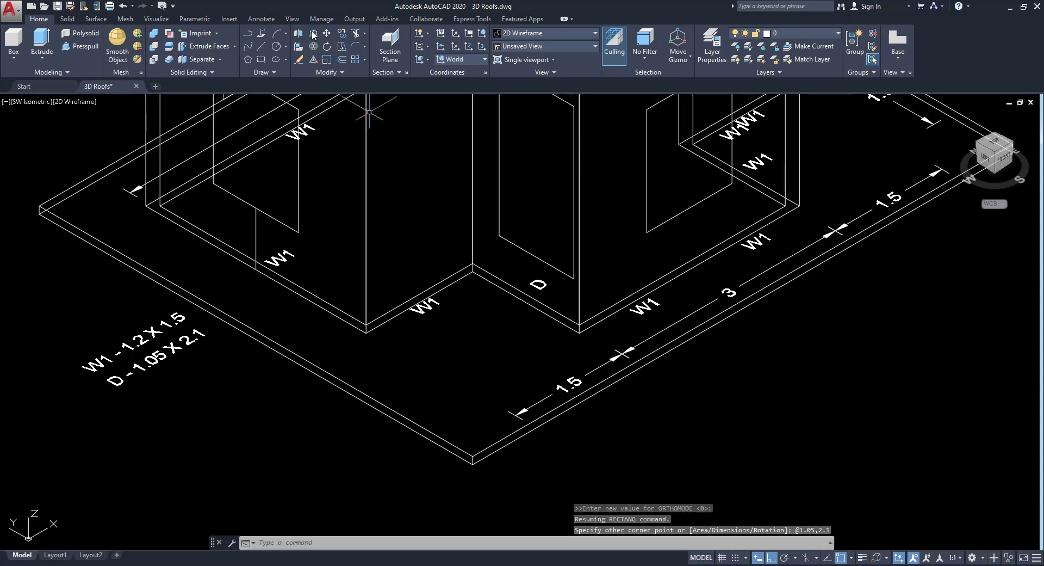
Move the door rectangle from the midpoint of its lower edge to the midpoint of the recessed wall's bottom edge
{"action": "left_click", "coordinate": [326, 32]}
{"action": "left_click", "coordinate": [520, 248]}
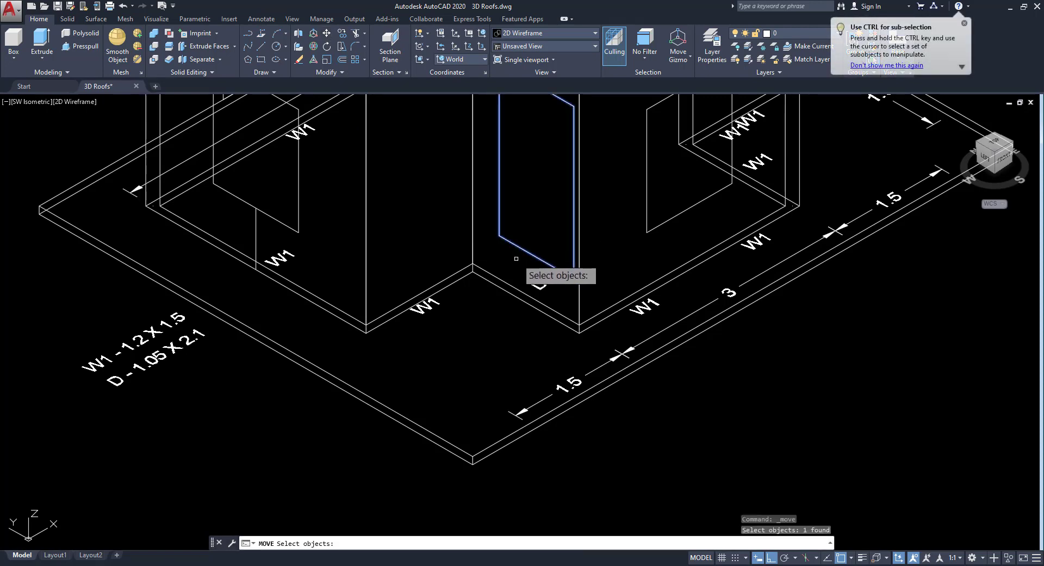
{"action": "key", "text": "Return"}
{"action": "left_click", "coordinate": [531, 270]}
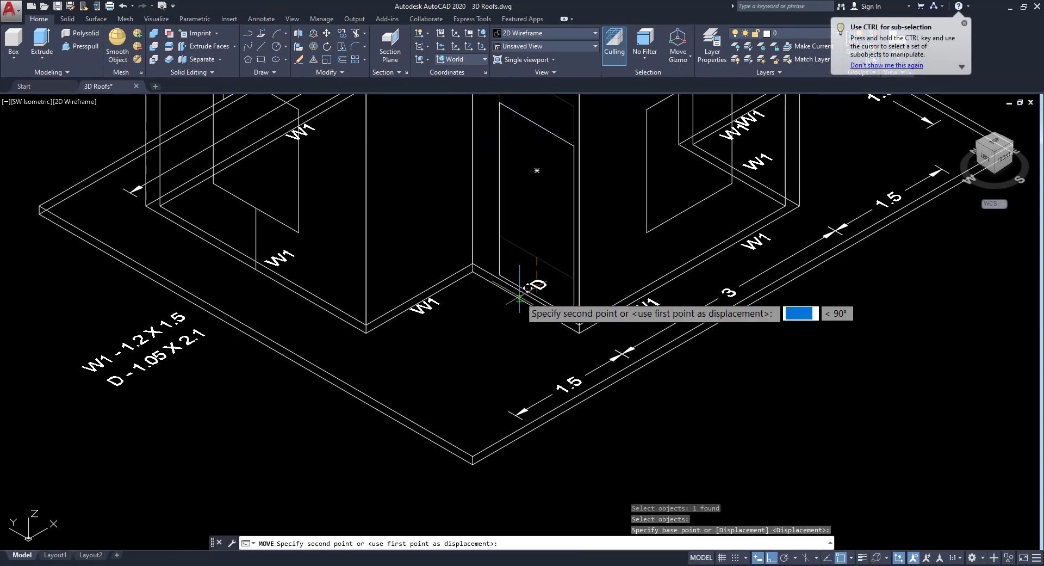
{"action": "left_click", "coordinate": [531, 293]}
{"action": "middle_click_drag", "start_coordinate": [507, 316], "coordinate": [511, 374]}
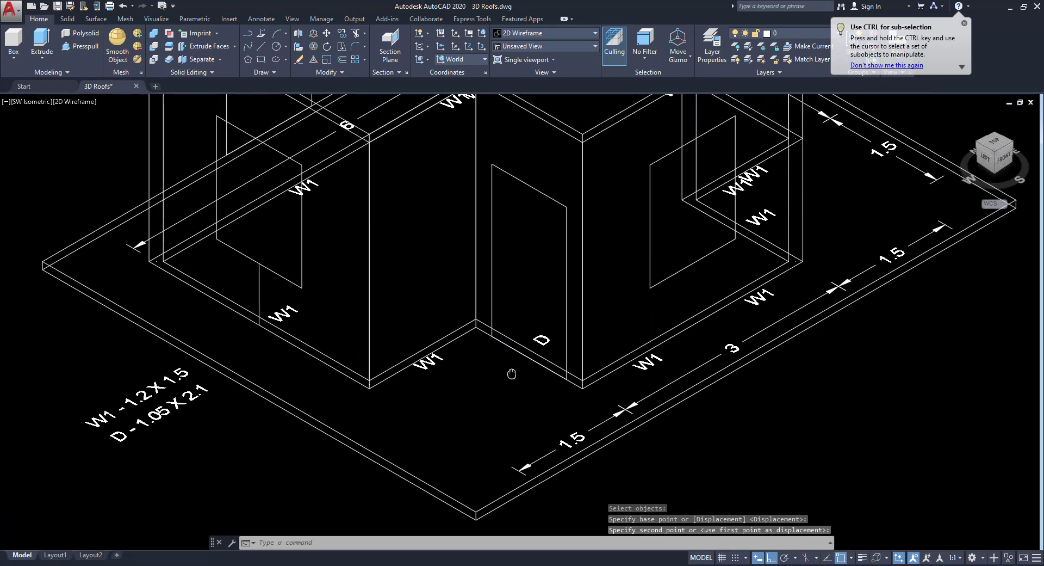
Apply the Conceptual visual style and check the wall outlines from the NW and SW Isometric views
{"action": "scroll", "coordinate": [511, 373], "scroll_direction": "down", "scroll_amount": 3}
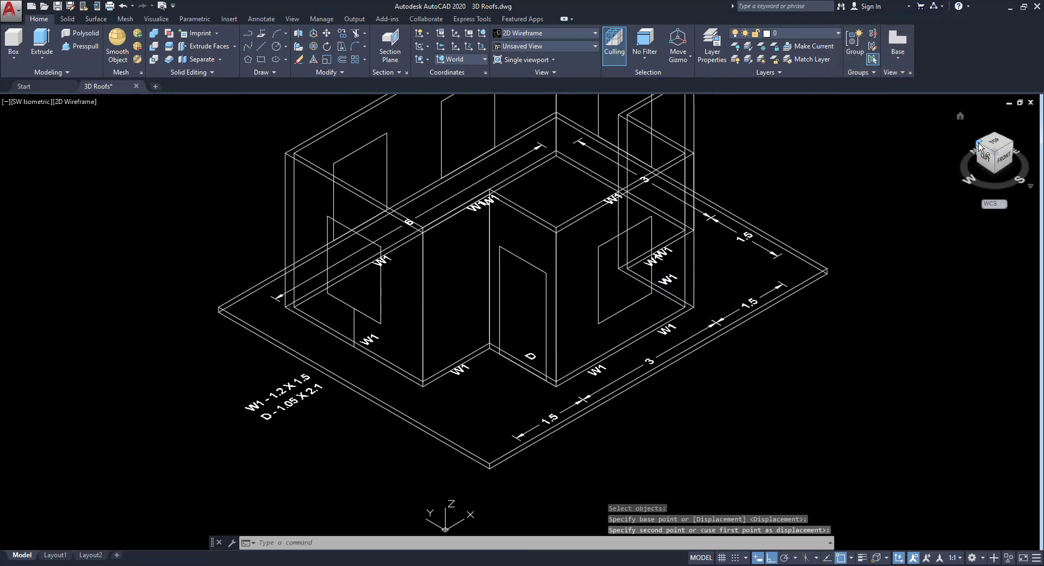
{"action": "left_click", "coordinate": [979, 145]}
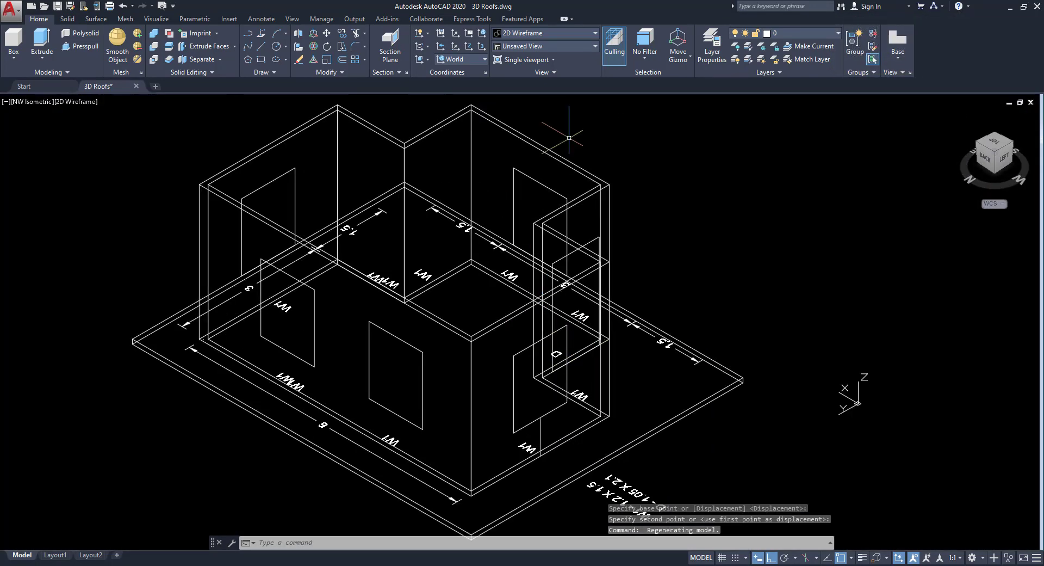
{"action": "left_click", "coordinate": [549, 32]}
{"action": "left_click", "coordinate": [482, 63]}
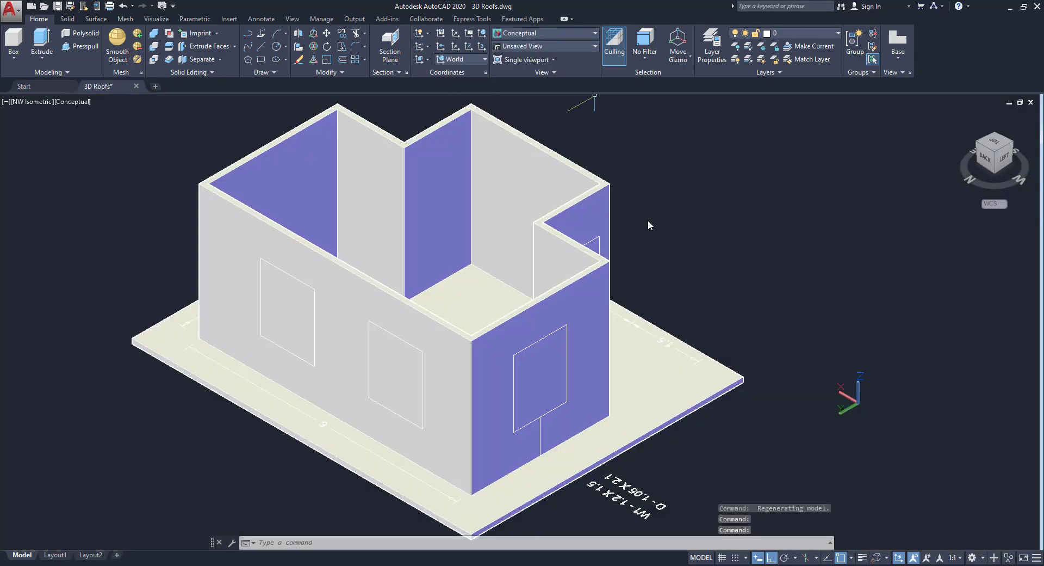
{"action": "left_click", "coordinate": [1012, 145]}
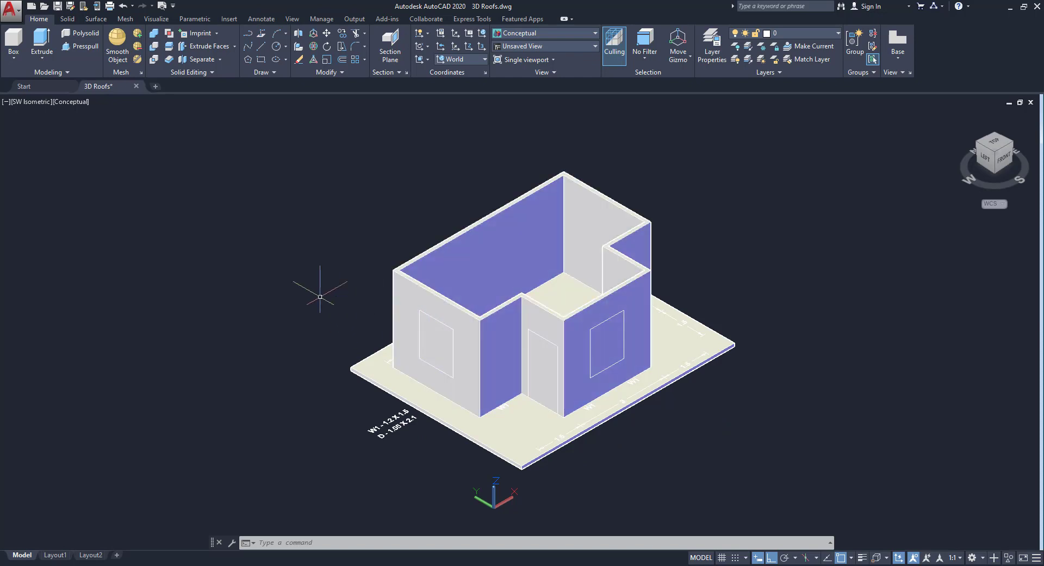
Cut the left wall's window opening by using Presspull to push its rectangle through the wall
{"action": "left_click", "coordinate": [80, 48]}
{"action": "scroll", "coordinate": [387, 377], "scroll_direction": "up", "scroll_amount": 2}
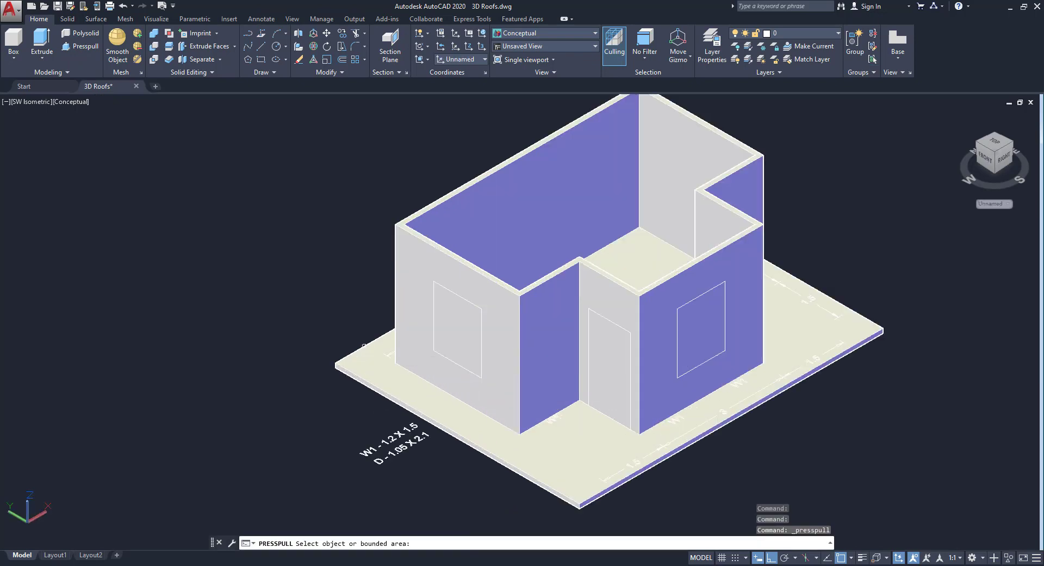
{"action": "middle_click_drag", "start_coordinate": [363, 345], "coordinate": [251, 339]}
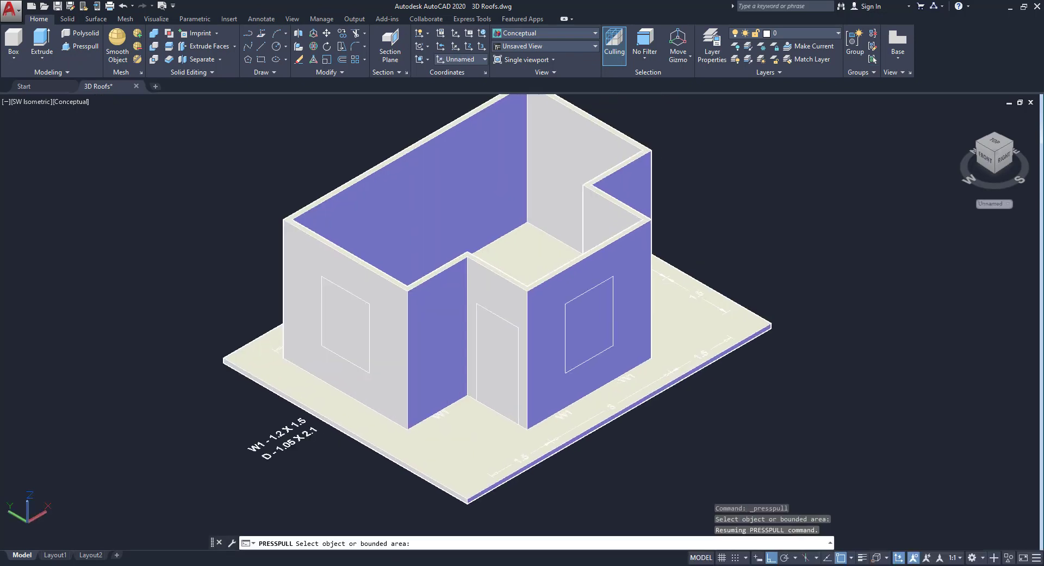
{"action": "left_click", "coordinate": [345, 315]}
{"action": "left_click", "coordinate": [411, 244]}
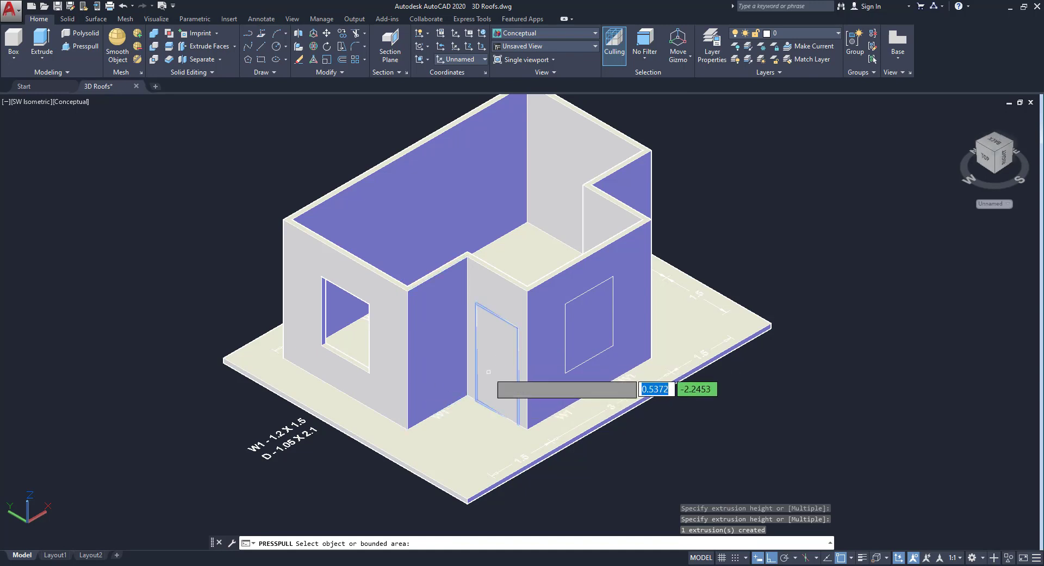
Cut the door opening in the recessed wall and the front wall's window opening by presspulling both outlines through the walls
{"action": "left_click", "coordinate": [511, 348]}
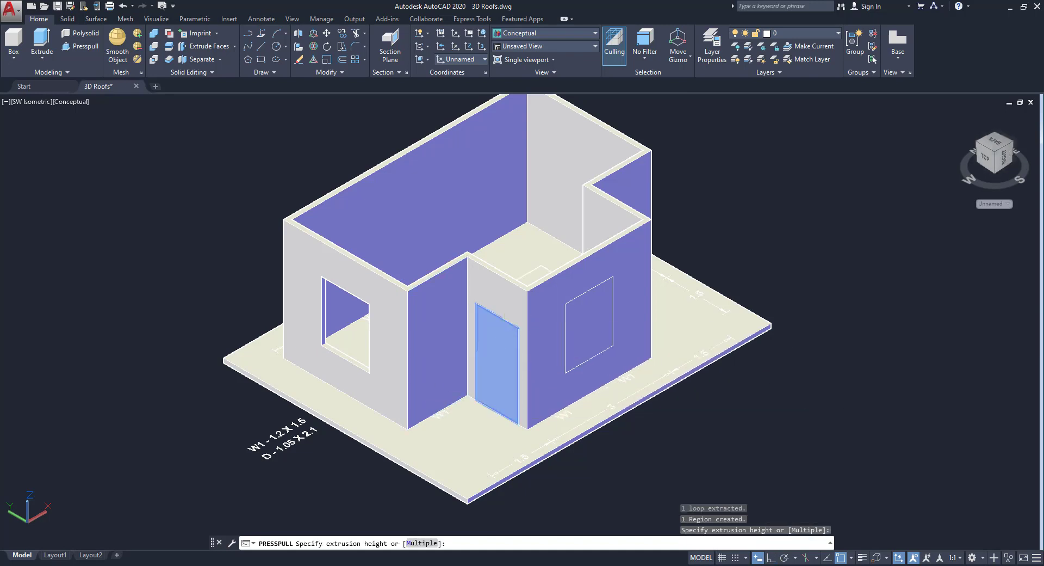
{"action": "left_click", "coordinate": [585, 319]}
{"action": "left_click", "coordinate": [584, 310]}
{"action": "left_click", "coordinate": [596, 231]}
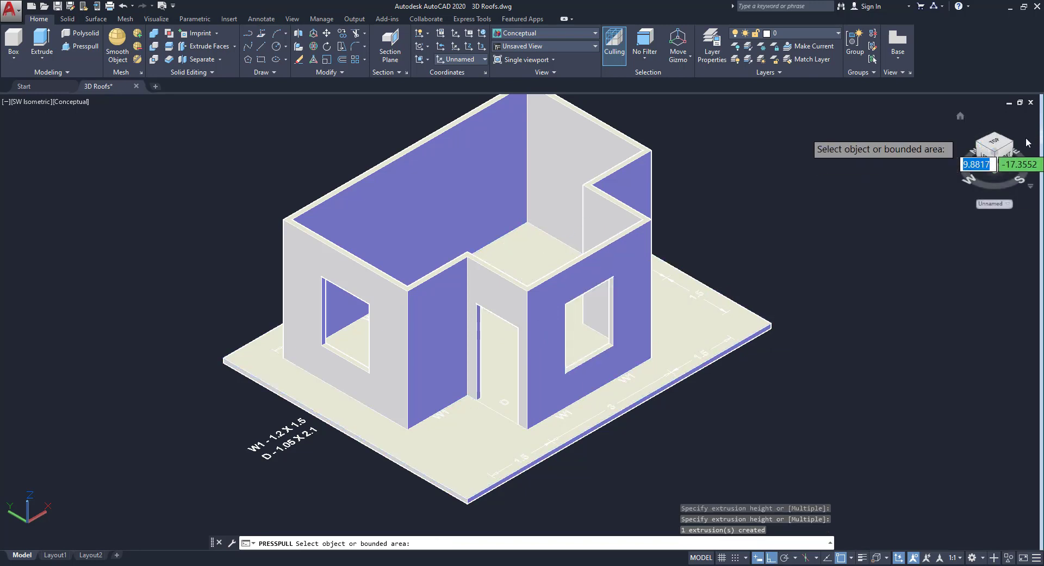
Switch to the SE Isometric view and presspull the right wall's window outline through the wall
{"action": "left_click", "coordinate": [1002, 148]}
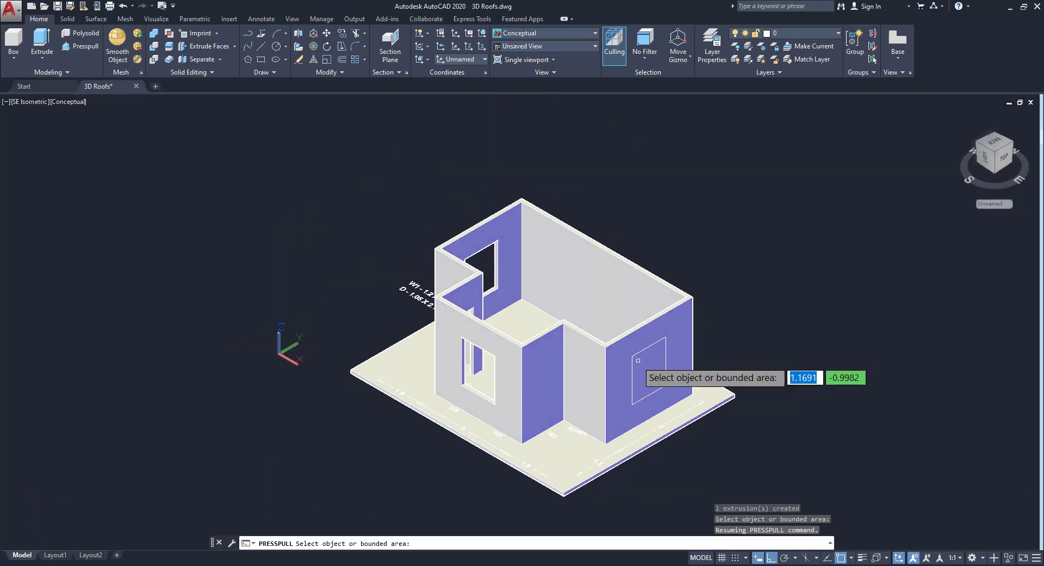
{"action": "left_click", "coordinate": [639, 361]}
{"action": "left_click", "coordinate": [756, 326]}
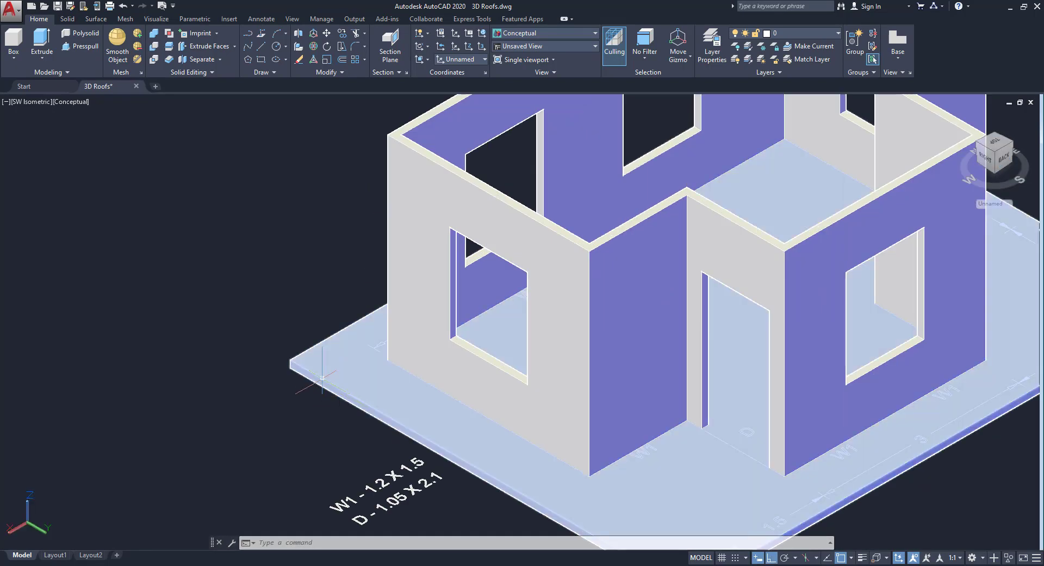
Draw a 1.2 by 1.5 rectangle for the W1 window frame on the left wall's outer face
{"action": "middle_click_drag", "start_coordinate": [441, 344], "coordinate": [434, 312]}
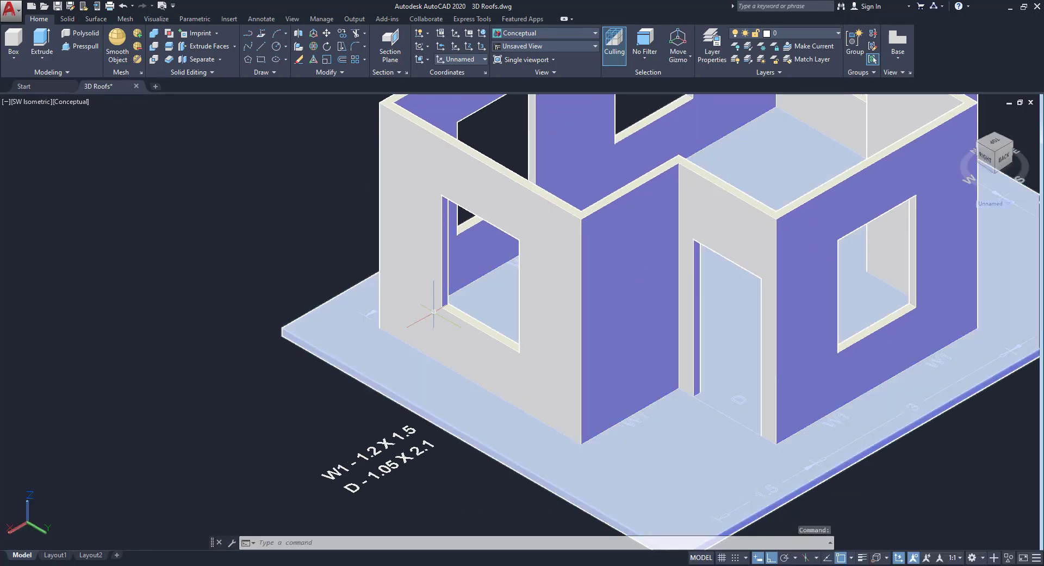
{"action": "scroll", "coordinate": [433, 311], "scroll_direction": "down", "scroll_amount": 5}
{"action": "scroll", "coordinate": [355, 306], "scroll_direction": "up", "scroll_amount": 2}
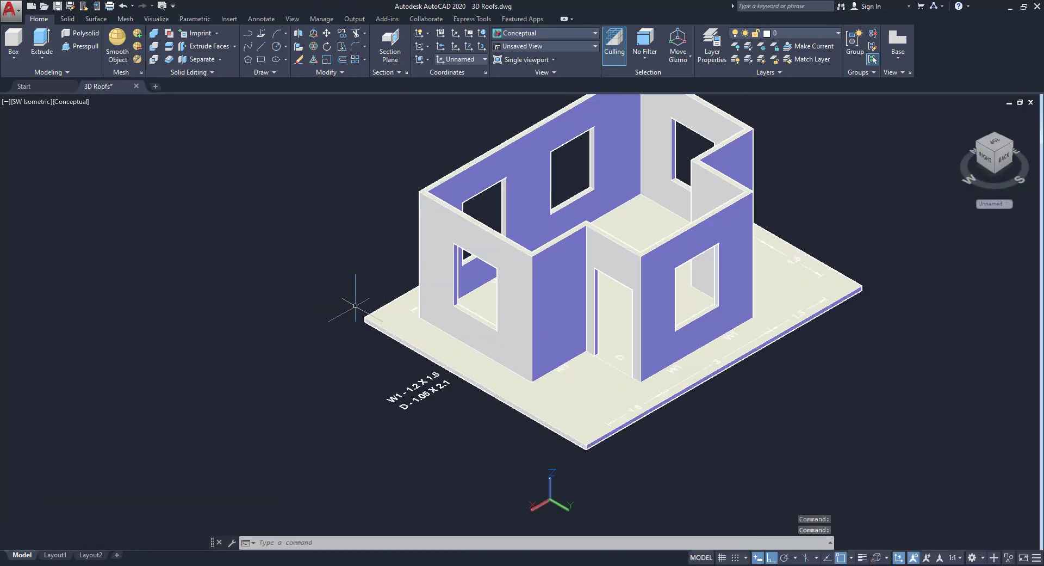
{"action": "scroll", "coordinate": [355, 305], "scroll_direction": "up", "scroll_amount": 2}
{"action": "middle_click_drag", "start_coordinate": [404, 414], "coordinate": [345, 389]}
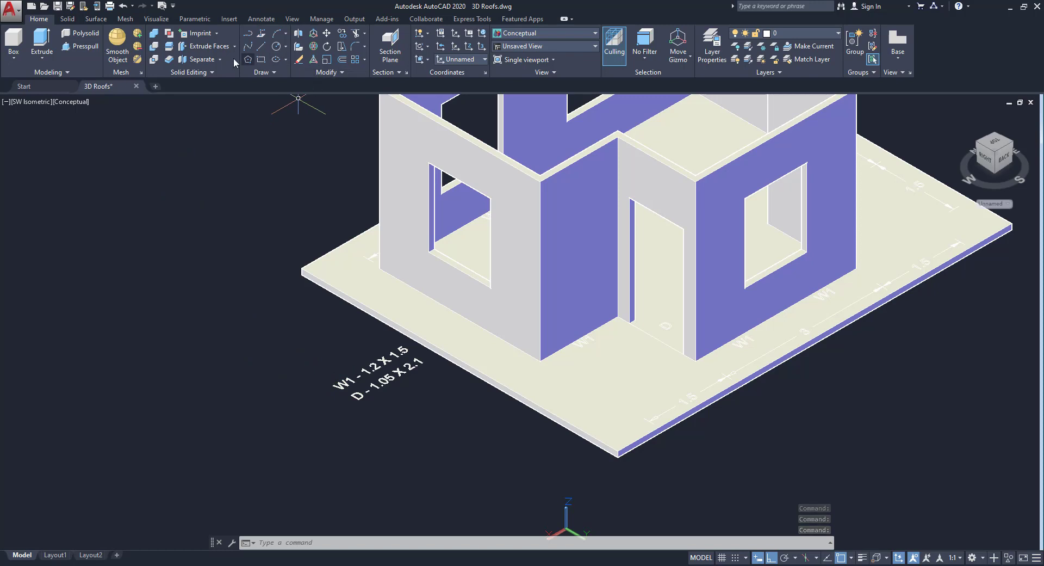
{"action": "left_click", "coordinate": [261, 60]}
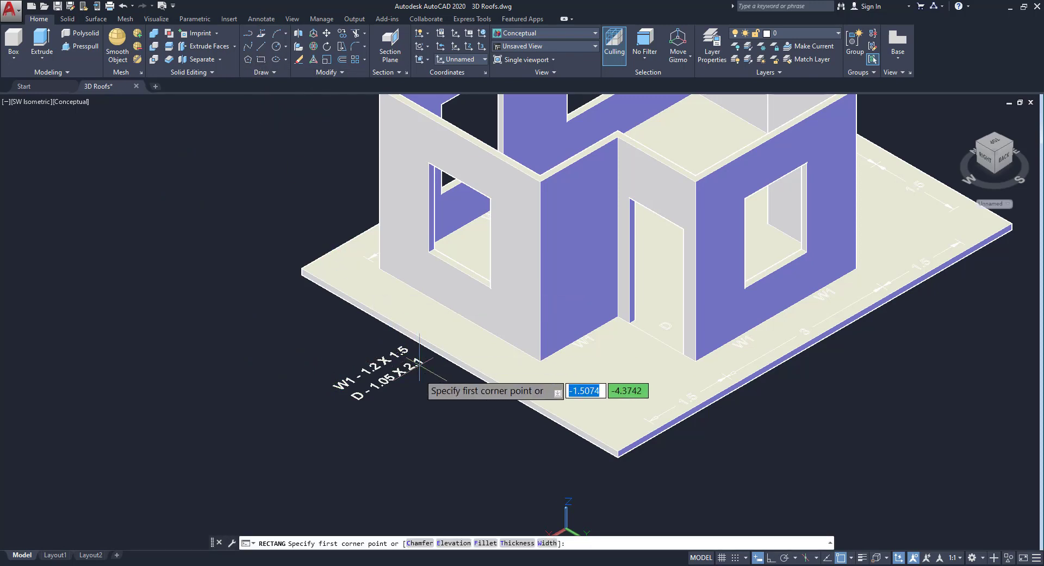
{"action": "scroll", "coordinate": [514, 329], "scroll_direction": "up", "scroll_amount": 2}
{"action": "left_click", "coordinate": [476, 310]}
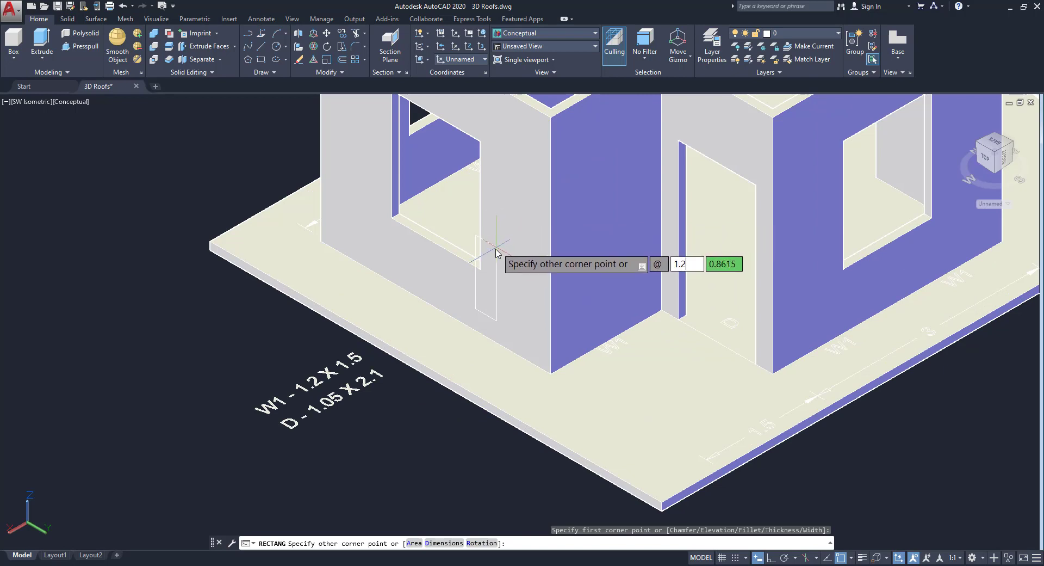
{"action": "key", "text": "Tab"}
{"action": "key", "text": "Return"}
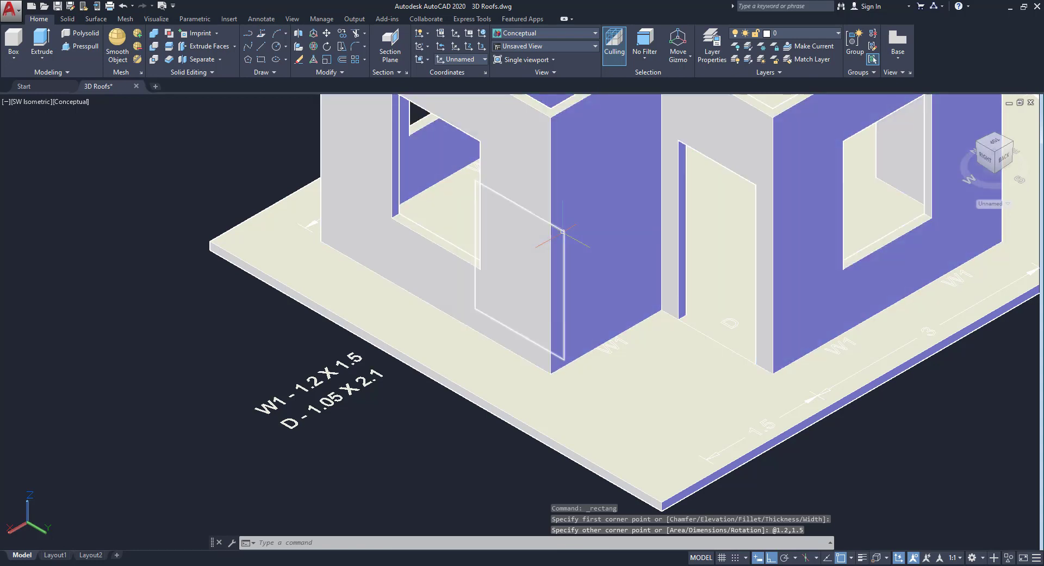
Turn off Ortho and move the window frame rectangle off the wall into the empty space beside the base slab
{"action": "left_click", "coordinate": [553, 238]}
{"action": "left_click", "coordinate": [326, 34]}
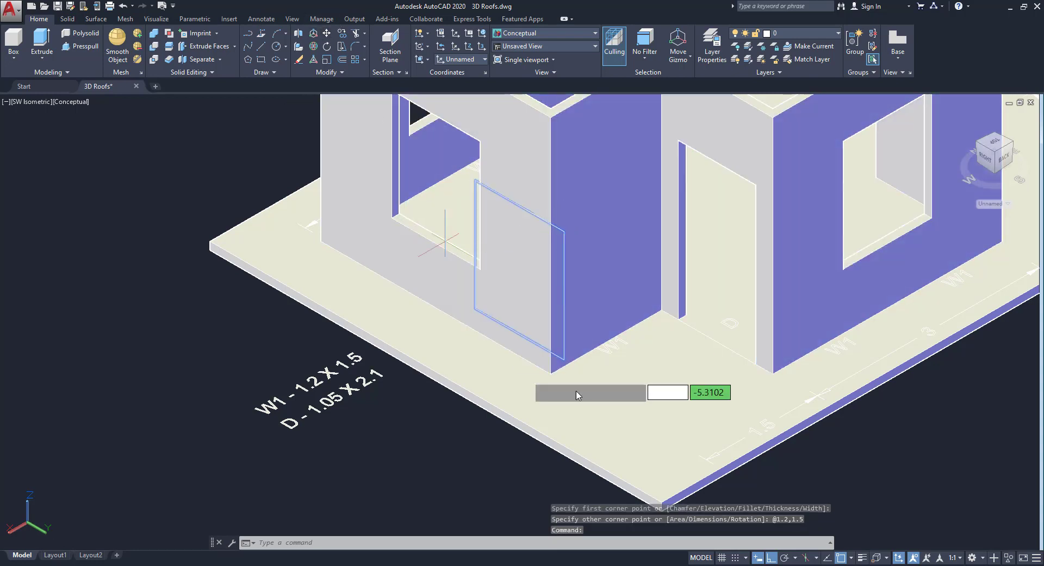
{"action": "left_click", "coordinate": [563, 359]}
{"action": "key", "text": "F8"}
{"action": "left_click", "coordinate": [161, 400]}
Offset the window frame rectangle inward by 0.075
{"action": "middle_click_drag", "start_coordinate": [210, 357], "coordinate": [366, 380]}
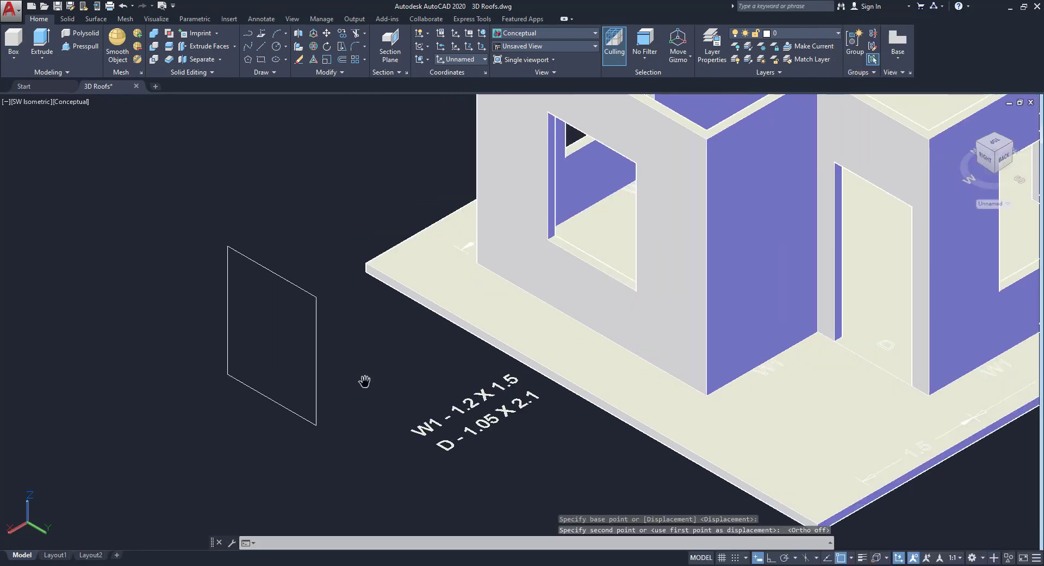
{"action": "scroll", "coordinate": [270, 370], "scroll_direction": "up", "scroll_amount": 2}
{"action": "middle_click_drag", "start_coordinate": [269, 368], "coordinate": [304, 360]}
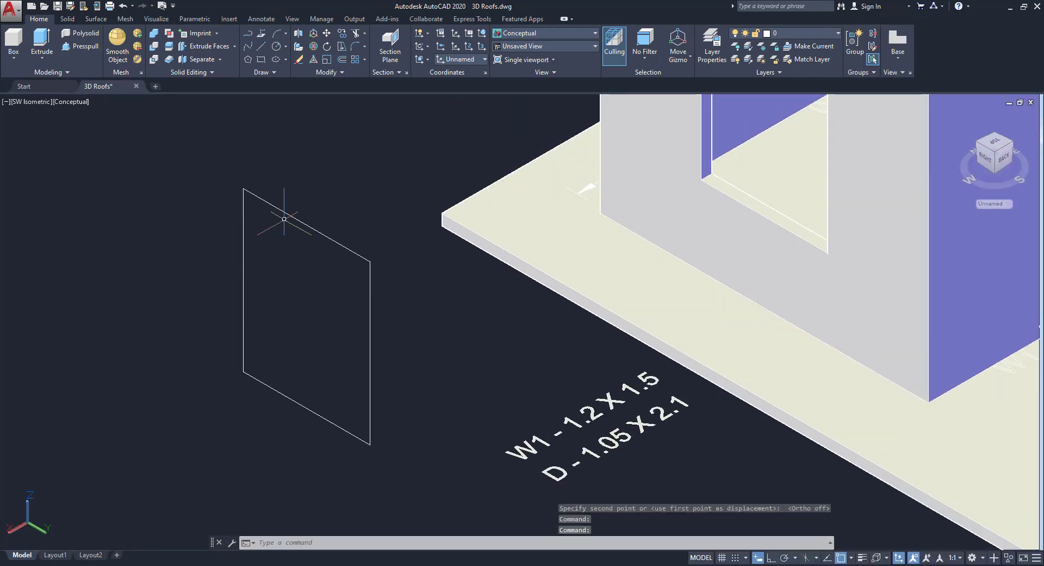
{"action": "left_click", "coordinate": [342, 60]}
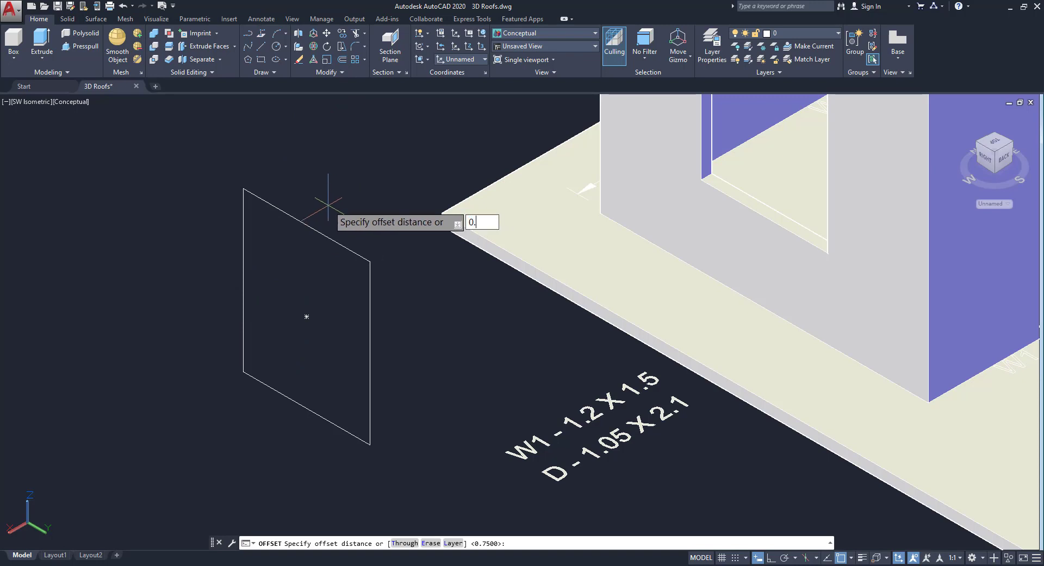
{"action": "key", "text": "Return"}
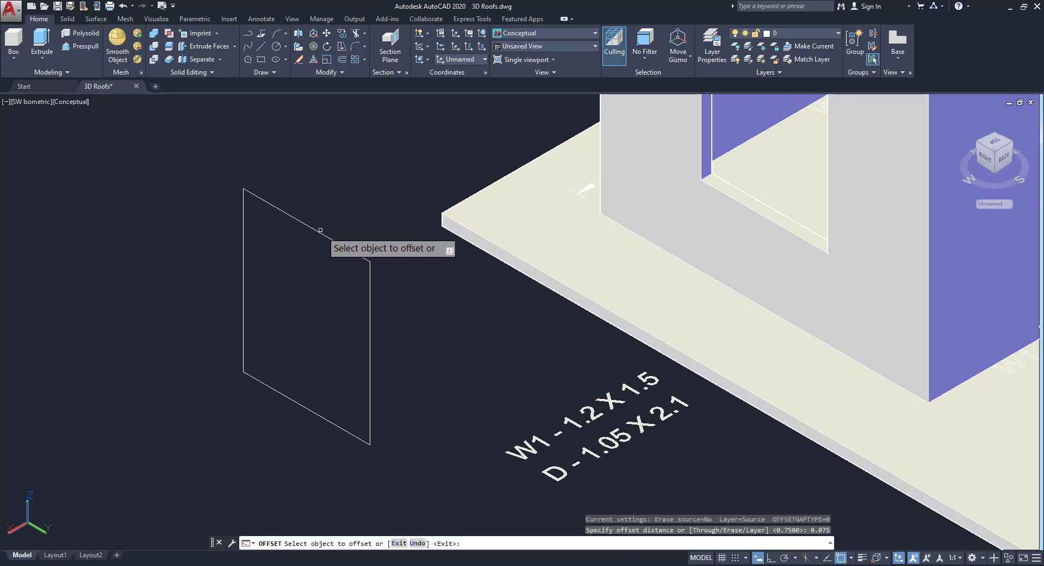
{"action": "left_click", "coordinate": [345, 238]}
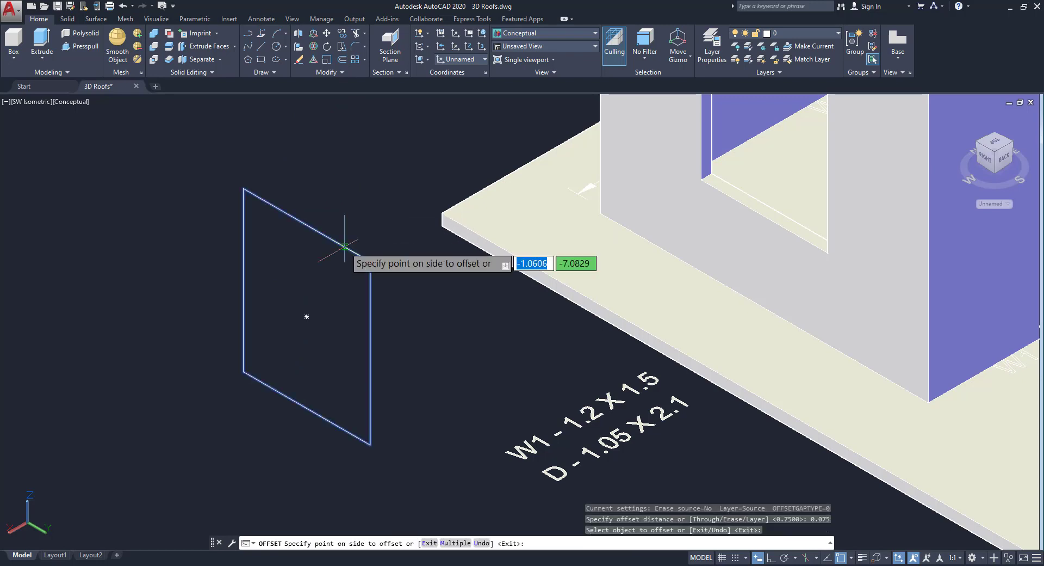
{"action": "left_click", "coordinate": [342, 293]}
{"action": "right_click", "coordinate": [342, 236]}
{"action": "left_click", "coordinate": [358, 254]}
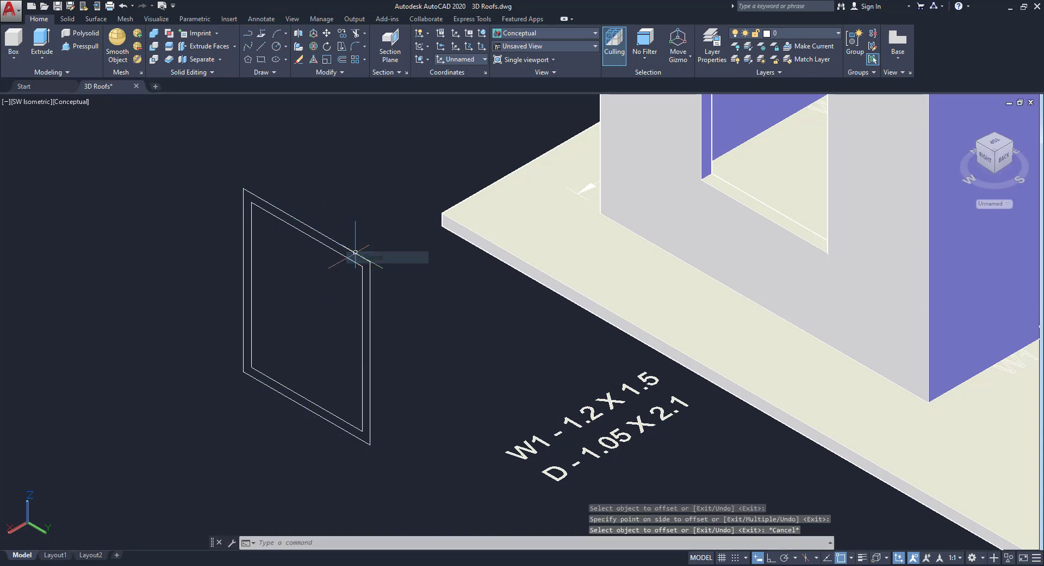
Draw a thin 1.2 by 0.05 rectangle on the left wall's outer face
{"action": "scroll", "coordinate": [292, 287], "scroll_direction": "up", "scroll_amount": 3}
{"action": "middle_click_drag", "start_coordinate": [250, 274], "coordinate": [254, 285]}
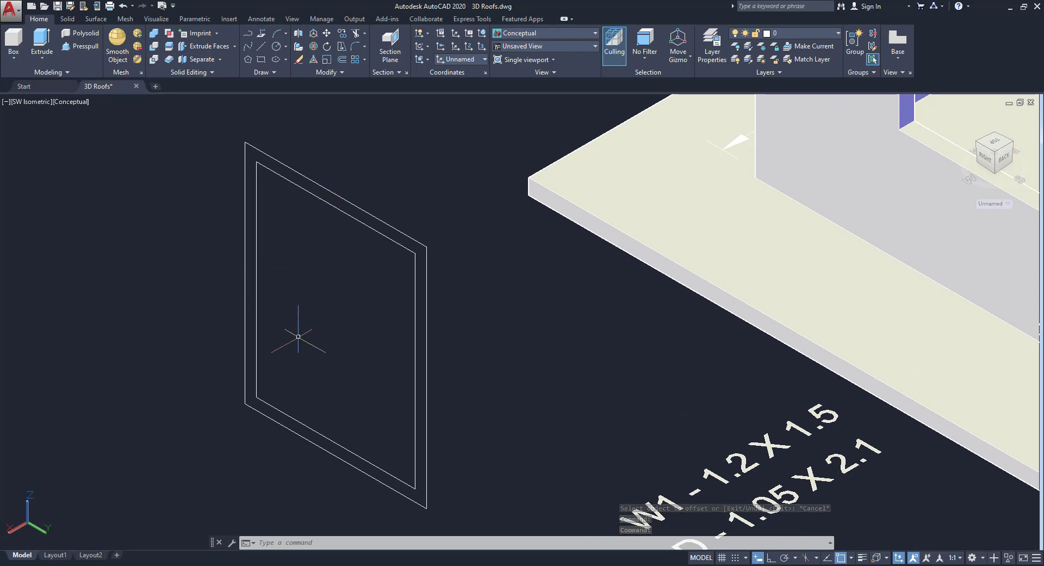
{"action": "left_click", "coordinate": [262, 60]}
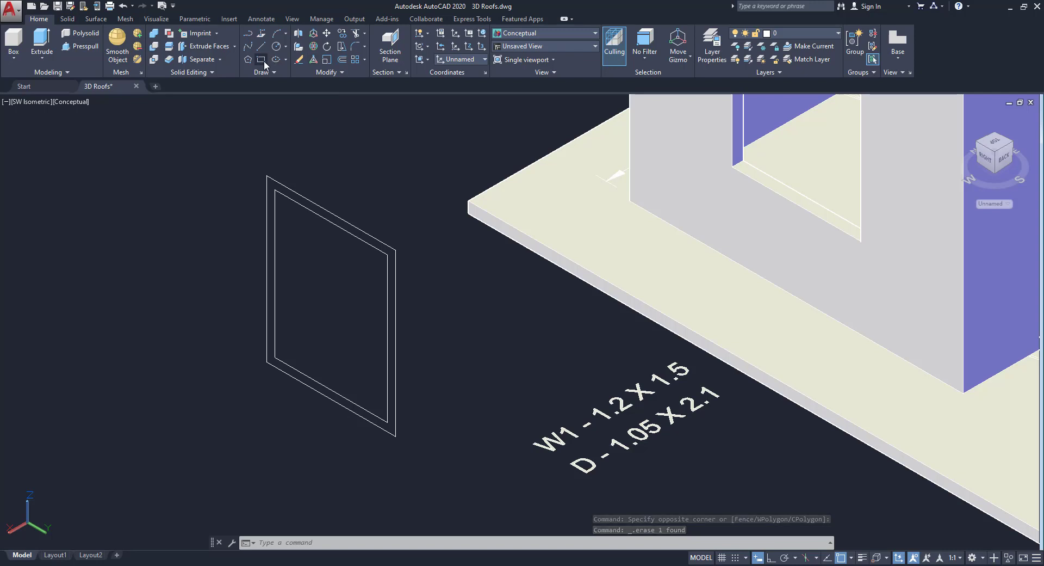
{"action": "left_click", "coordinate": [262, 59]}
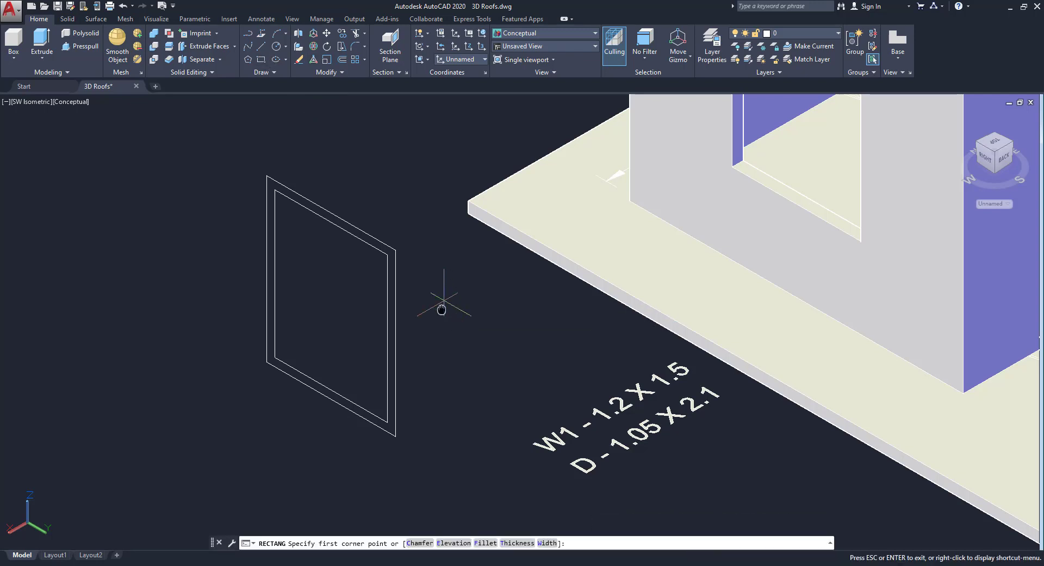
{"action": "middle_click_drag", "start_coordinate": [435, 305], "coordinate": [375, 324]}
{"action": "left_click", "coordinate": [838, 321]}
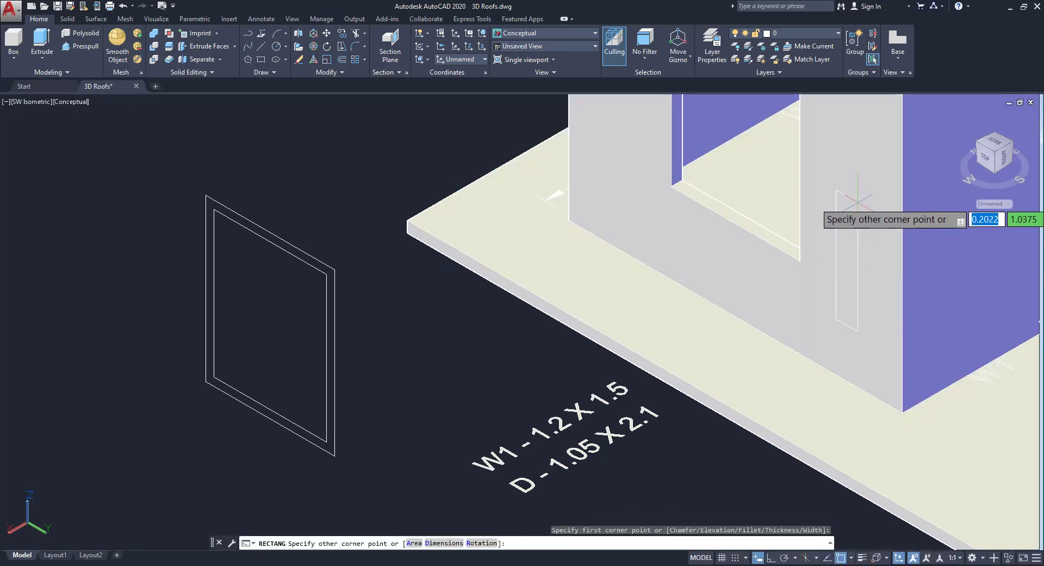
{"action": "type", "text": "@1.2"}
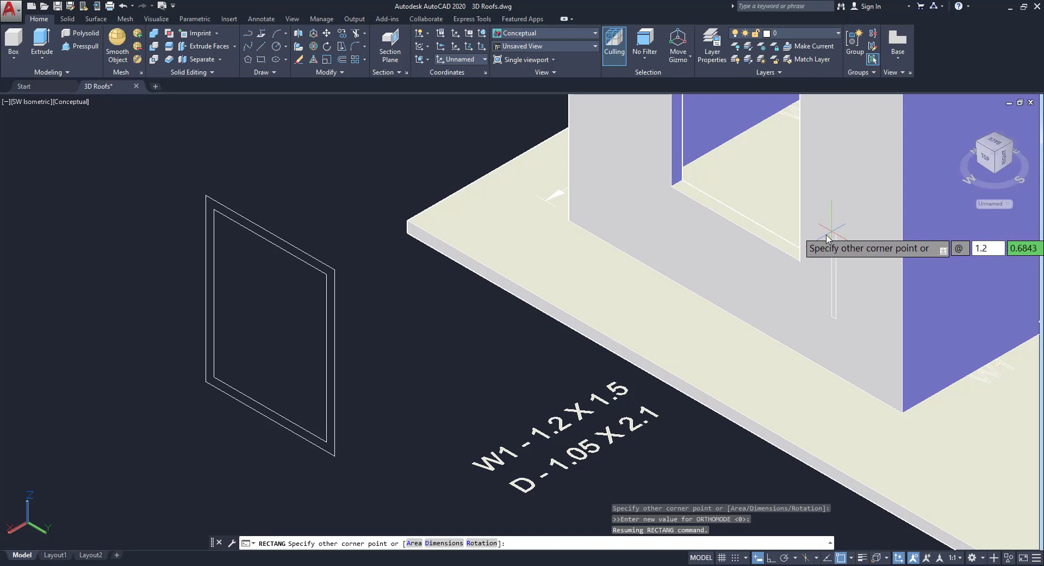
{"action": "key", "text": "Tab"}
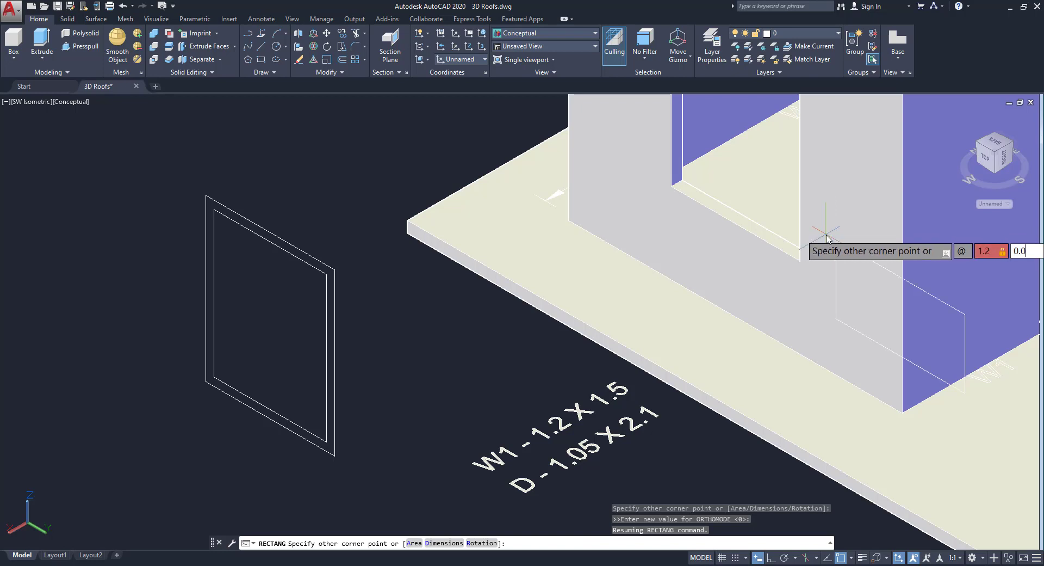
{"action": "key", "text": "Return"}
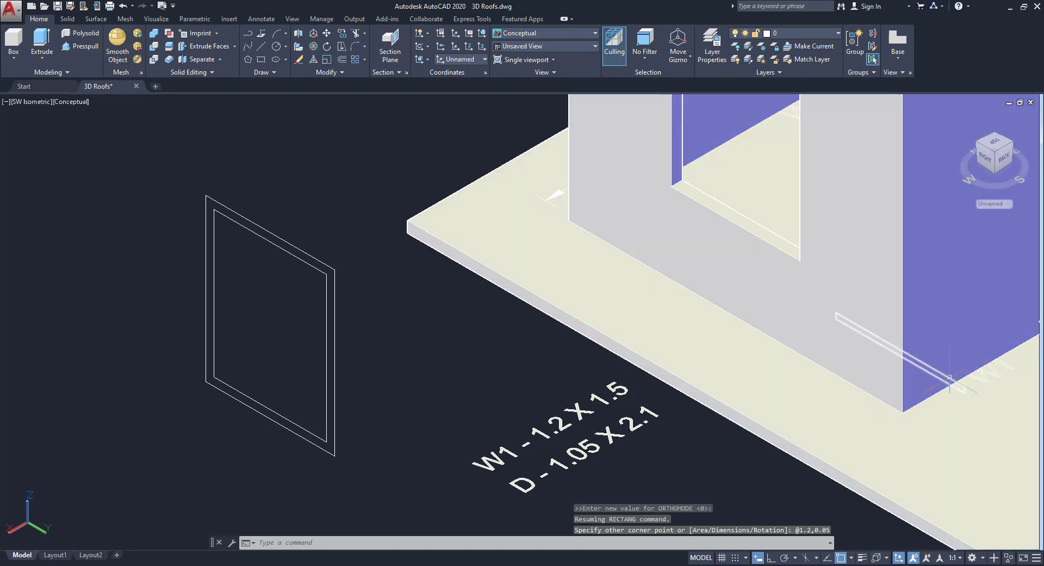
Move the thin rectangle from its lower corner into the empty space beside the window frame outlines
{"action": "left_click", "coordinate": [950, 378]}
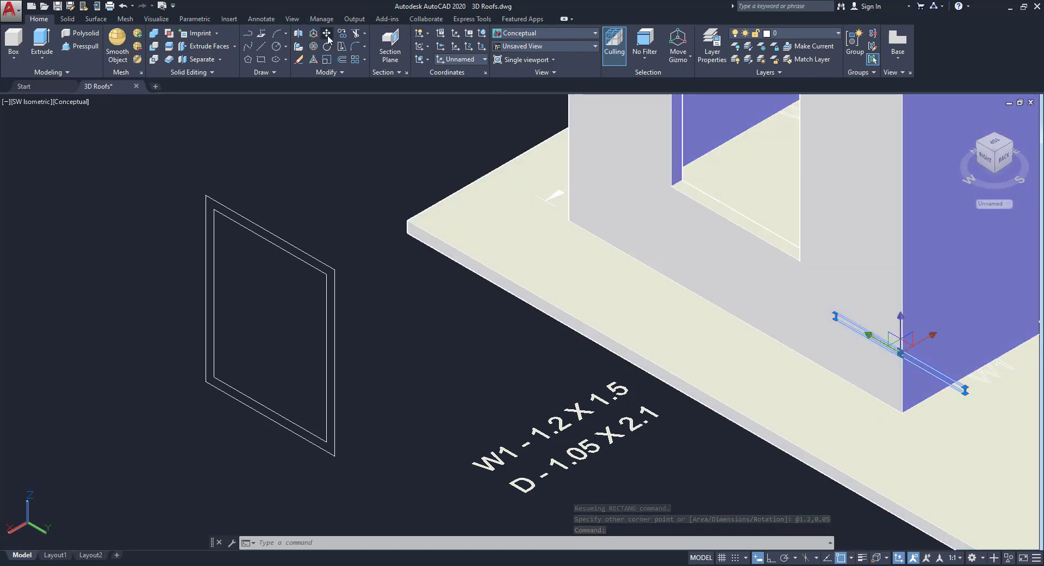
{"action": "left_click", "coordinate": [327, 33]}
{"action": "left_click", "coordinate": [965, 389]}
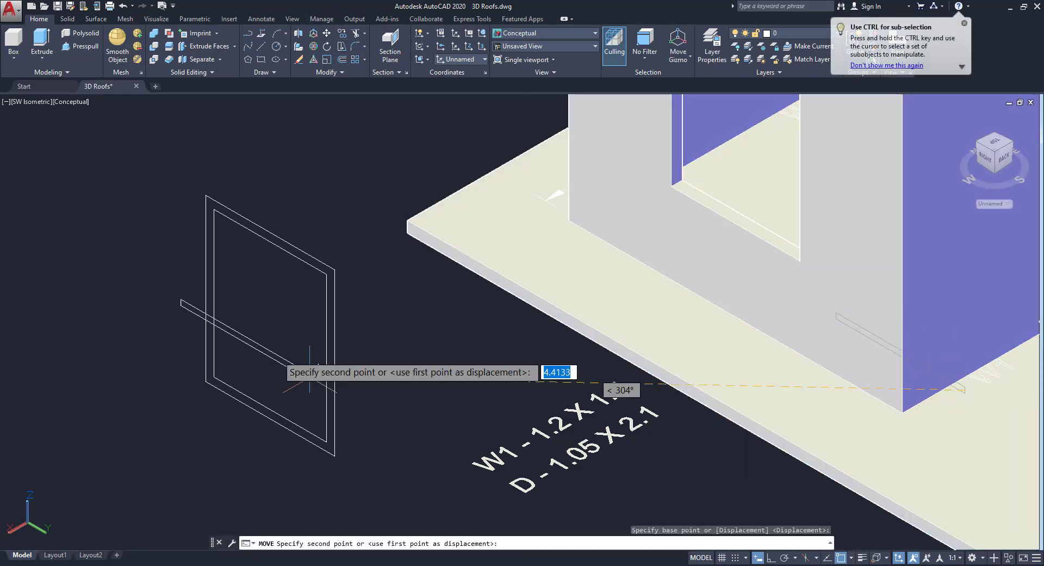
{"action": "left_click", "coordinate": [196, 422]}
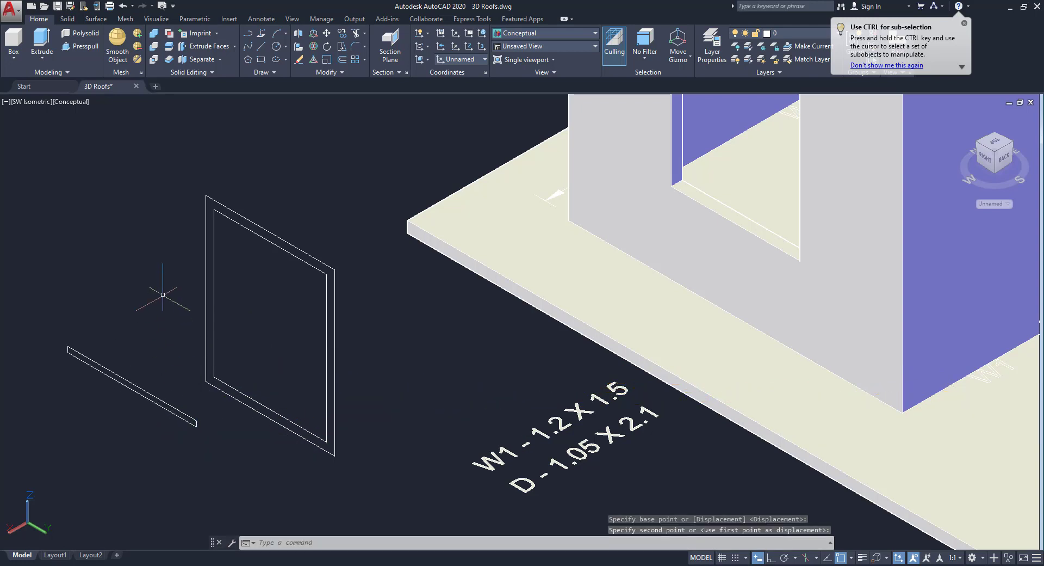
Rotate the thin rectangle in 3D about its centre with Ortho on so that it stands vertical
{"action": "left_click", "coordinate": [314, 45]}
{"action": "left_click", "coordinate": [197, 405]}
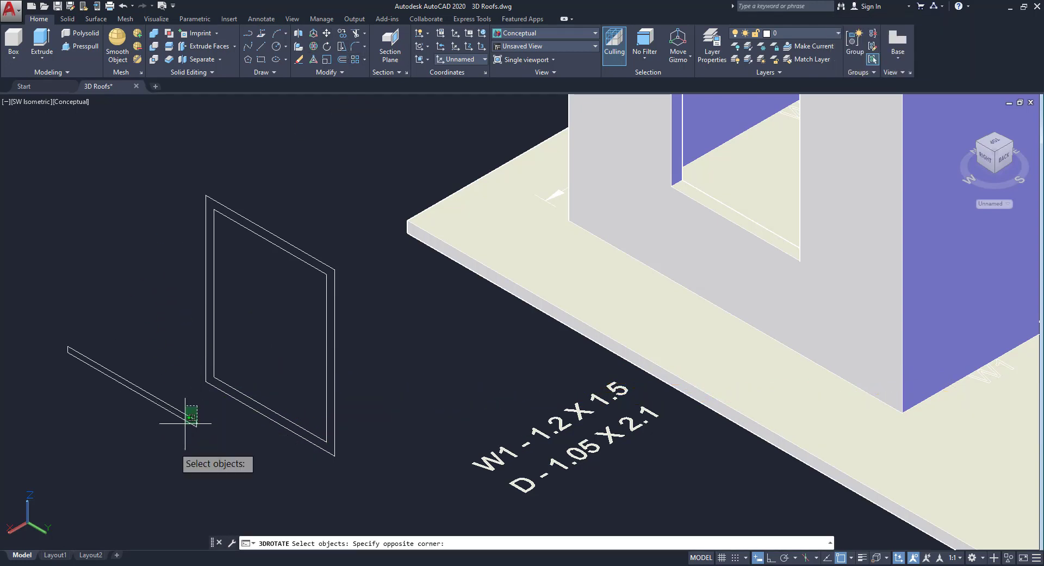
{"action": "left_click", "coordinate": [185, 422]}
{"action": "key", "text": "Return"}
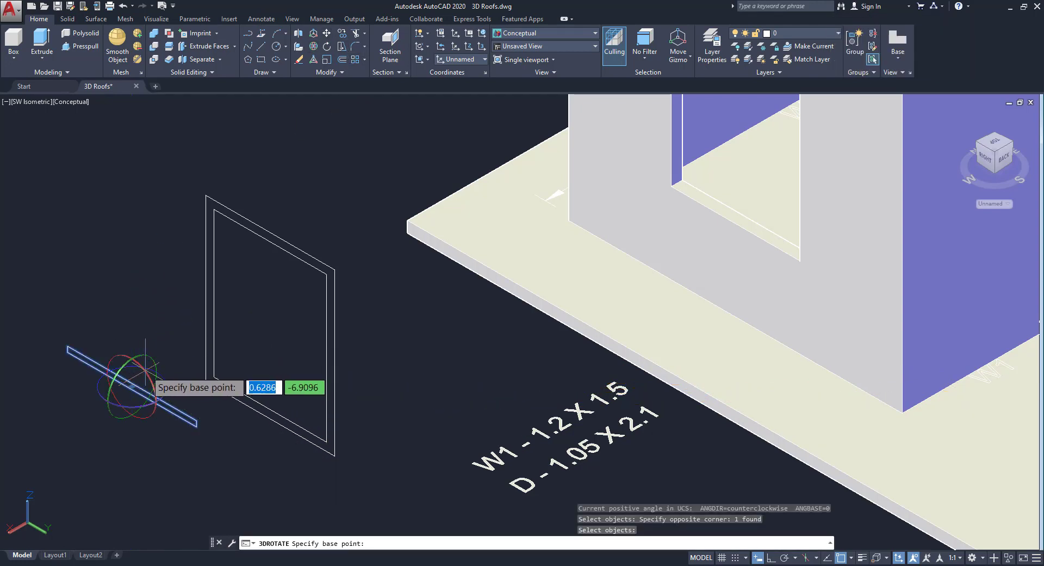
{"action": "left_click", "coordinate": [146, 375]}
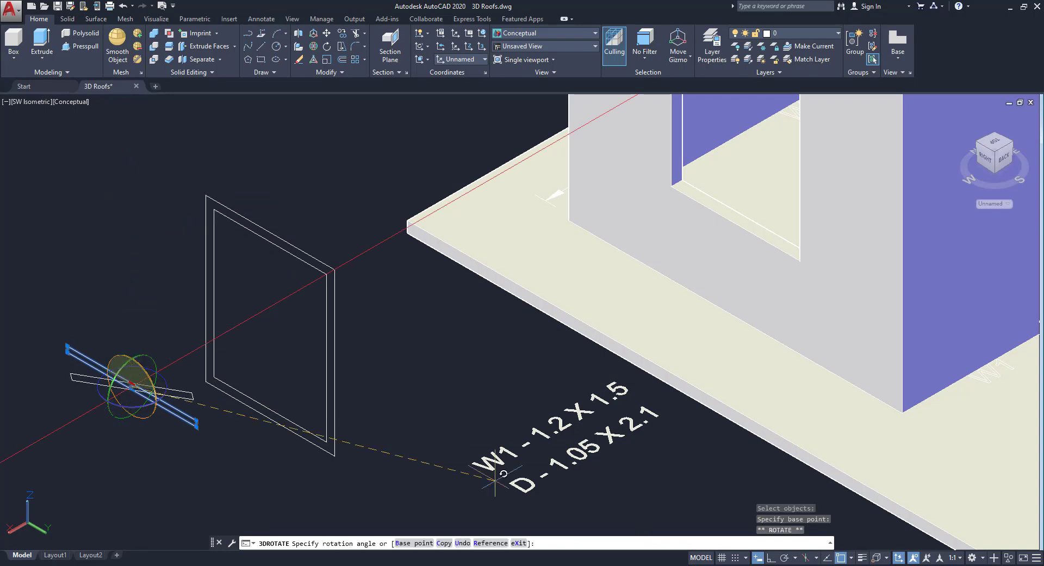
{"action": "key", "text": "F8"}
{"action": "left_click", "coordinate": [133, 184]}
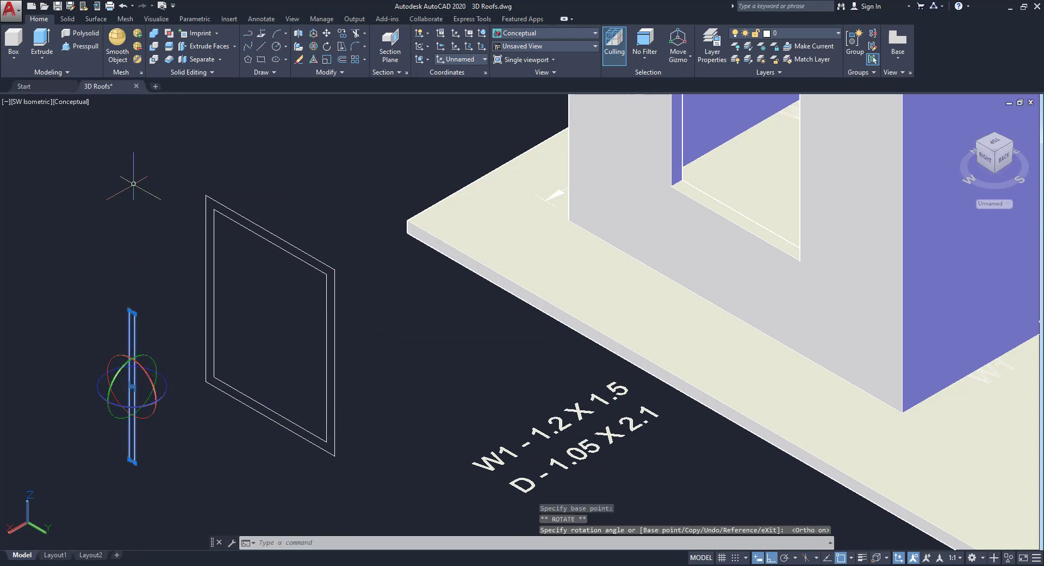
Move the vertical thin rectangle from its upper edge's midpoint to the midpoint of the inner frame outline's top edge
{"action": "type", "text": "m"}
{"action": "key", "text": "Return"}
{"action": "scroll", "coordinate": [120, 314], "scroll_direction": "up", "scroll_amount": 2}
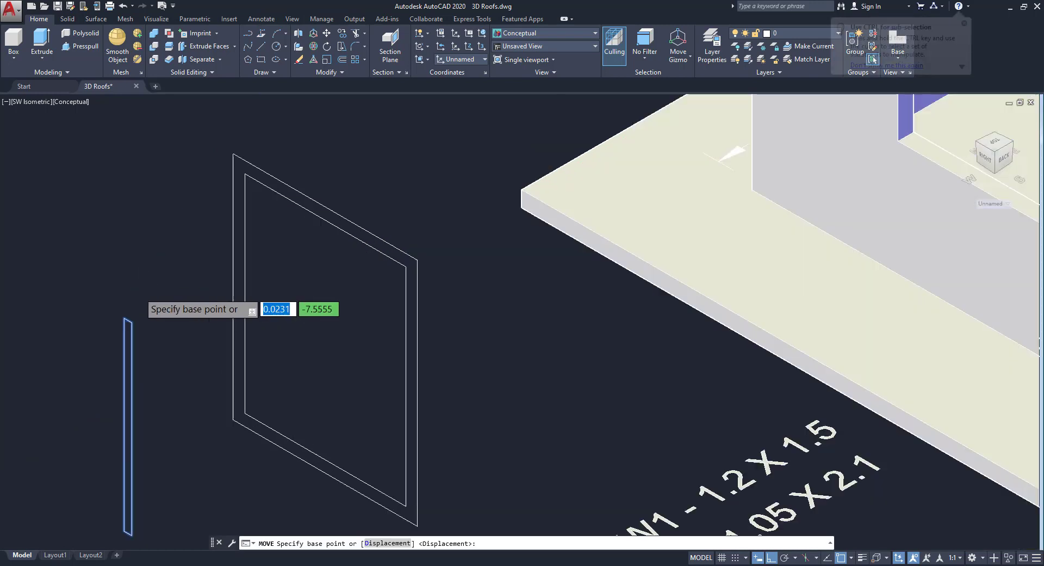
{"action": "scroll", "coordinate": [126, 319], "scroll_direction": "up", "scroll_amount": 2}
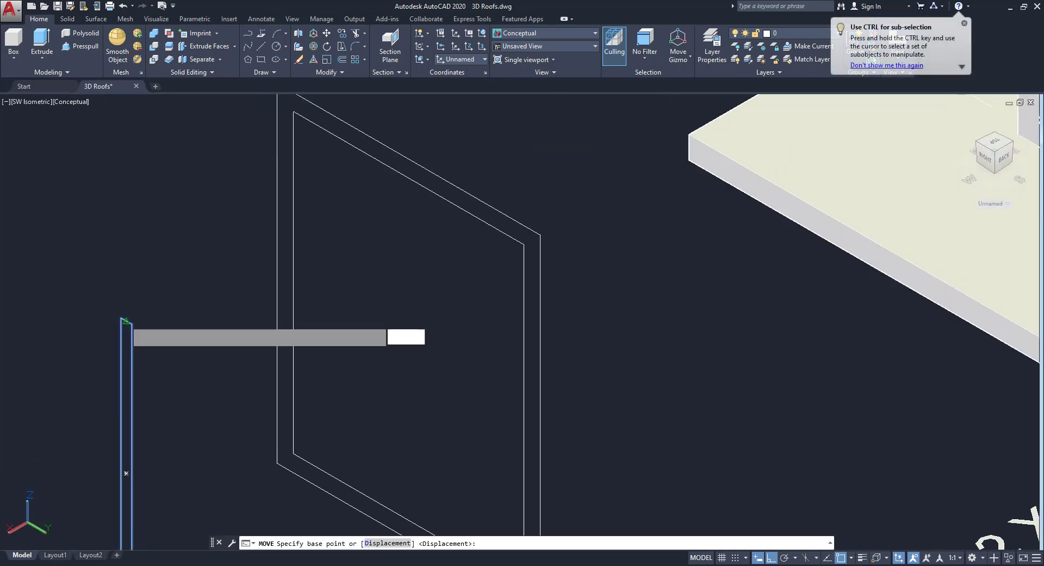
{"action": "left_click", "coordinate": [125, 321]}
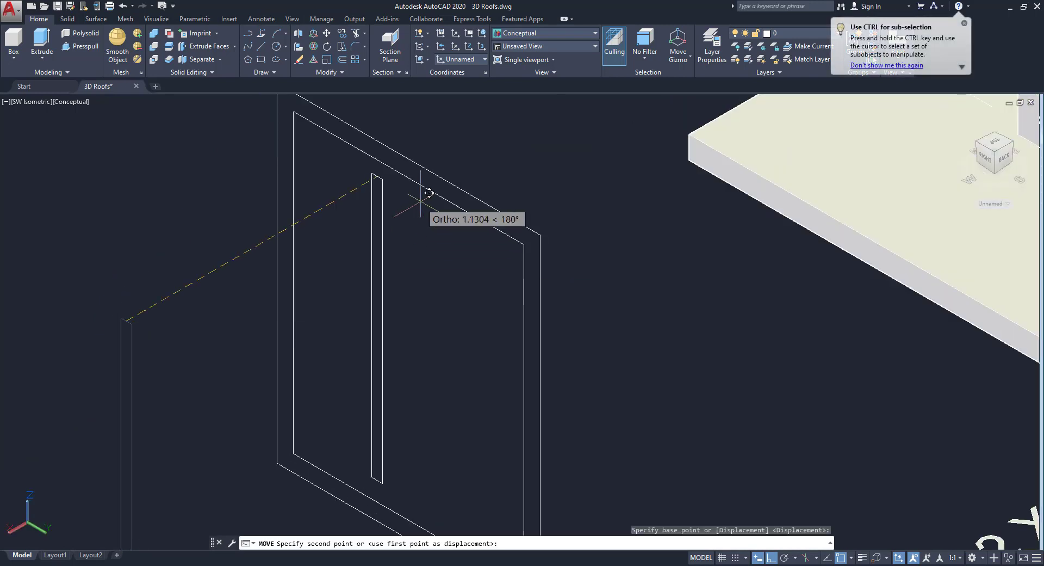
{"action": "left_click", "coordinate": [415, 169]}
Stretch the lower end of the thin vertical rectangle down to the inner frame outline's bottom edge
{"action": "scroll", "coordinate": [326, 261], "scroll_direction": "up", "scroll_amount": 2}
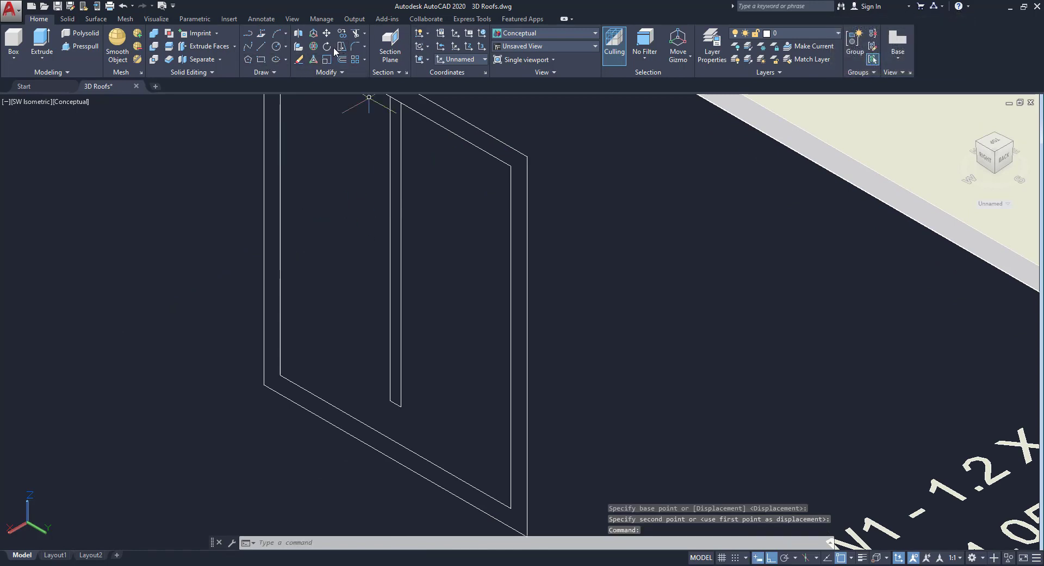
{"action": "type", "text": "s"}
{"action": "key", "text": "Return"}
{"action": "left_click", "coordinate": [410, 379]}
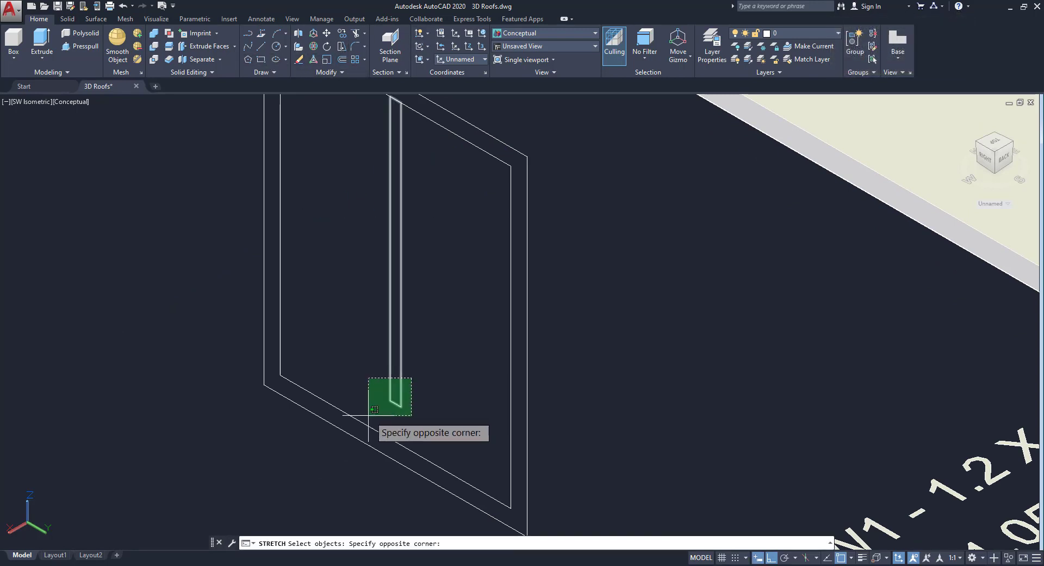
{"action": "left_click", "coordinate": [368, 422]}
{"action": "key", "text": "Return"}
{"action": "left_click", "coordinate": [395, 404]}
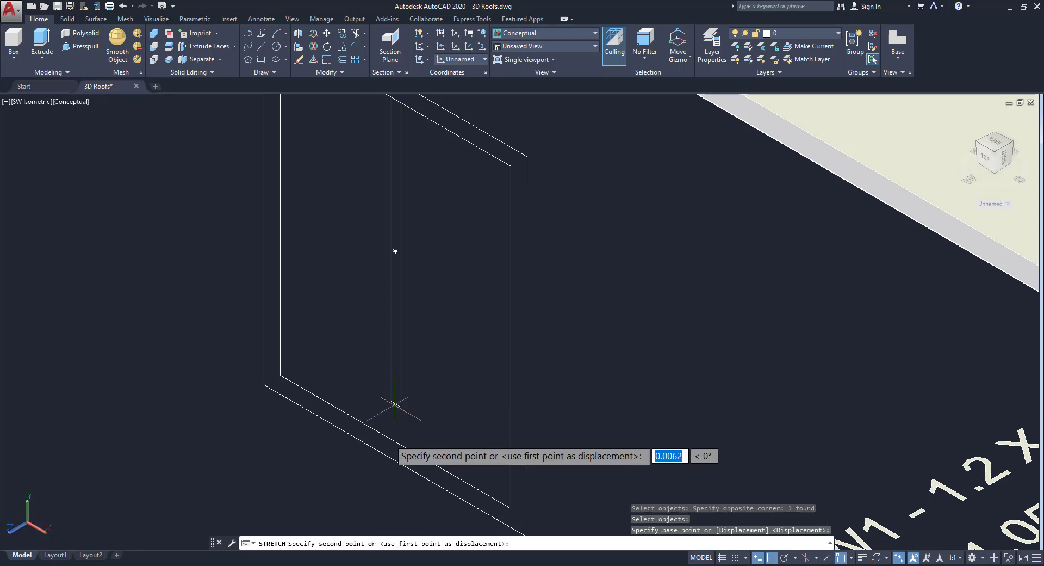
{"action": "left_click", "coordinate": [395, 443]}
Extrude the outer and inner window frame rectangles by 0.1
{"action": "scroll", "coordinate": [442, 362], "scroll_direction": "down", "scroll_amount": 3}
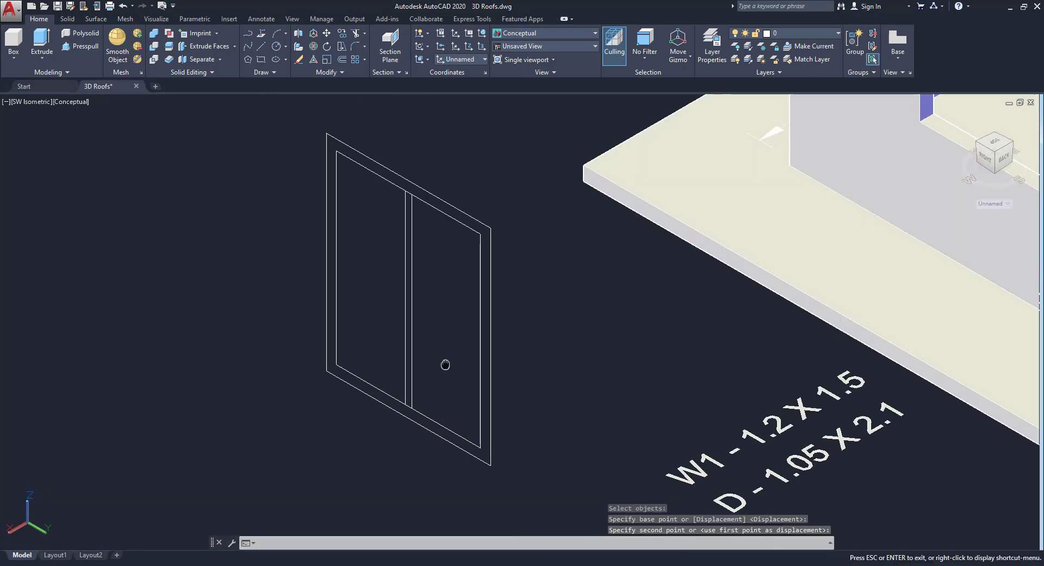
{"action": "middle_click_drag", "start_coordinate": [443, 361], "coordinate": [43, 49], "text": "shift"}
{"action": "left_click", "coordinate": [42, 43]}
{"action": "left_click", "coordinate": [455, 217]}
{"action": "left_click", "coordinate": [261, 492]}
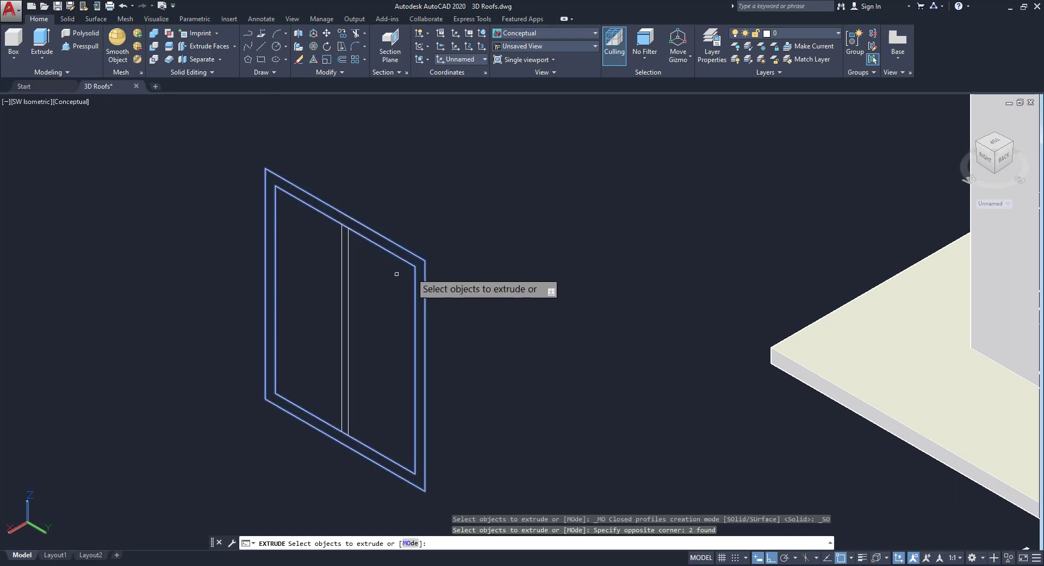
{"action": "right_click", "coordinate": [456, 249]}
{"action": "left_click", "coordinate": [481, 255]}
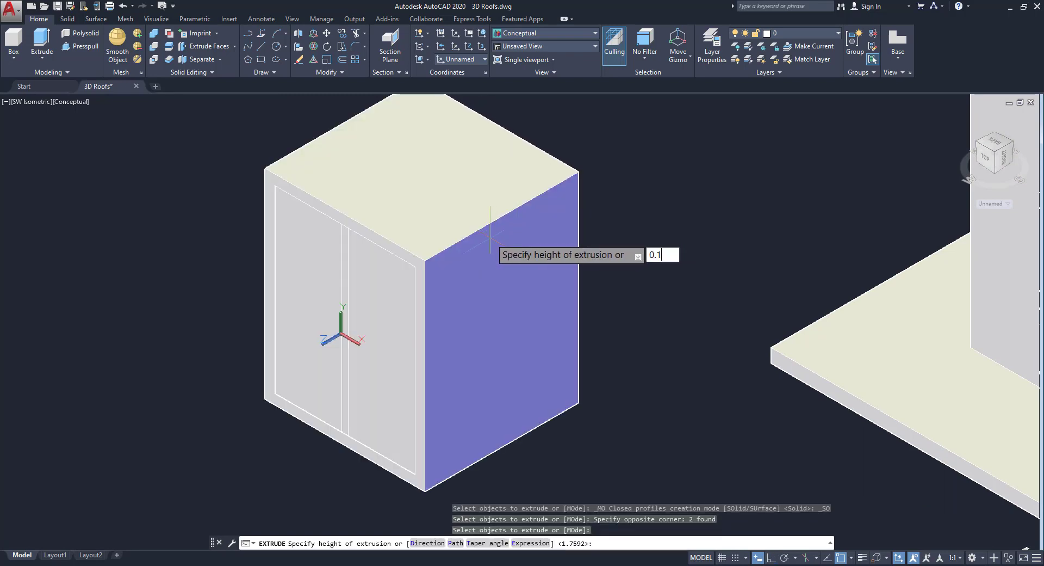
{"action": "key", "text": "Return"}
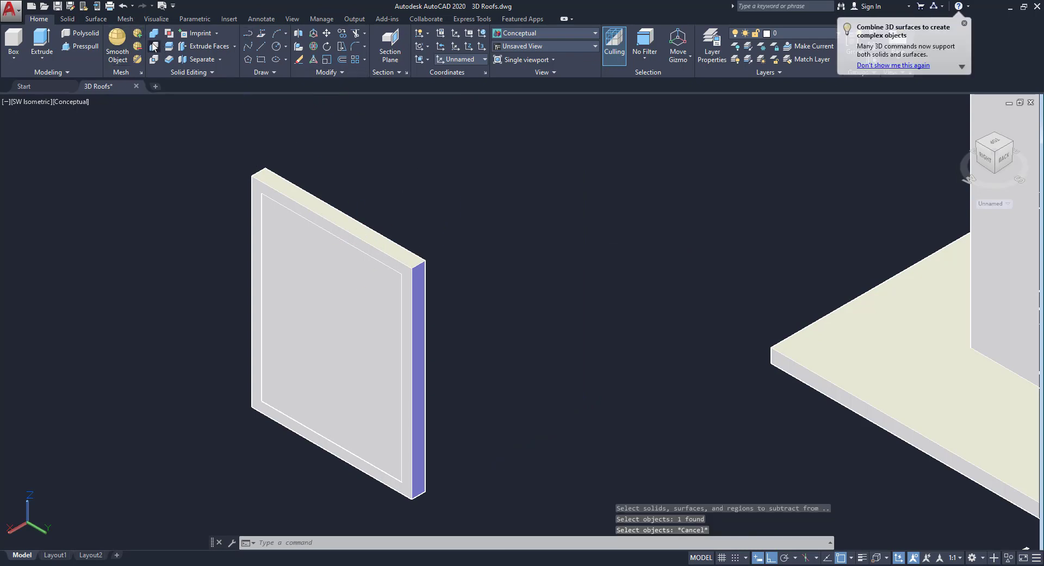
Subtract the inner extruded block from the outer one to hollow out the window frame
{"action": "left_click", "coordinate": [154, 46]}
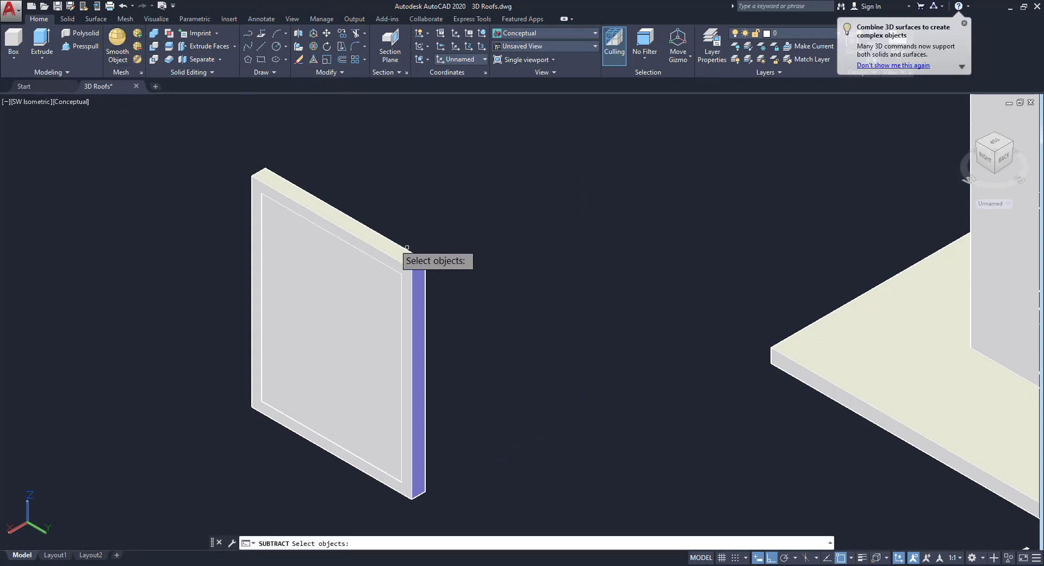
{"action": "left_click", "coordinate": [405, 267]}
{"action": "key", "text": "Return"}
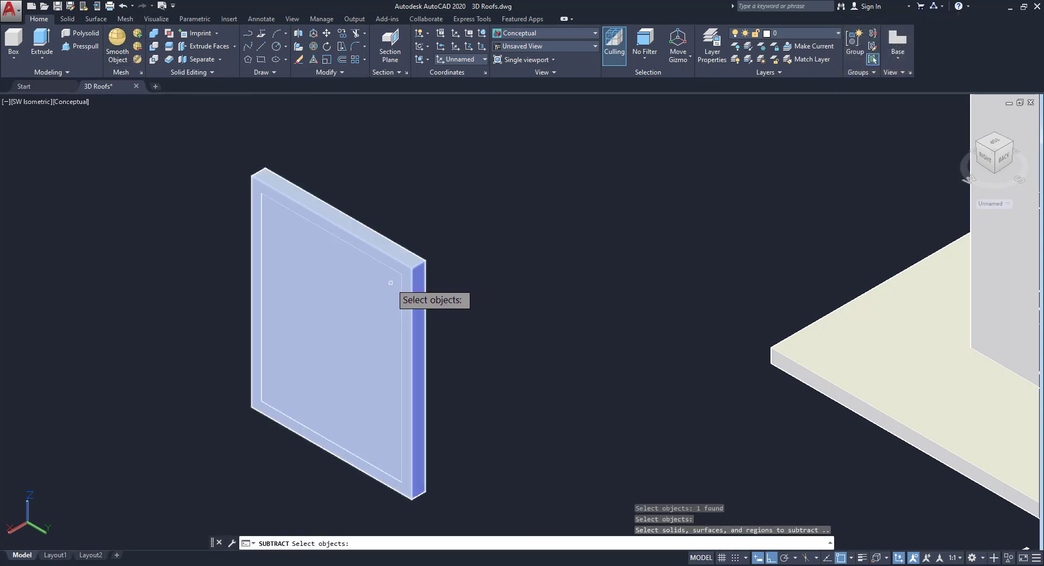
{"action": "left_click", "coordinate": [387, 284]}
{"action": "key", "text": "Return"}
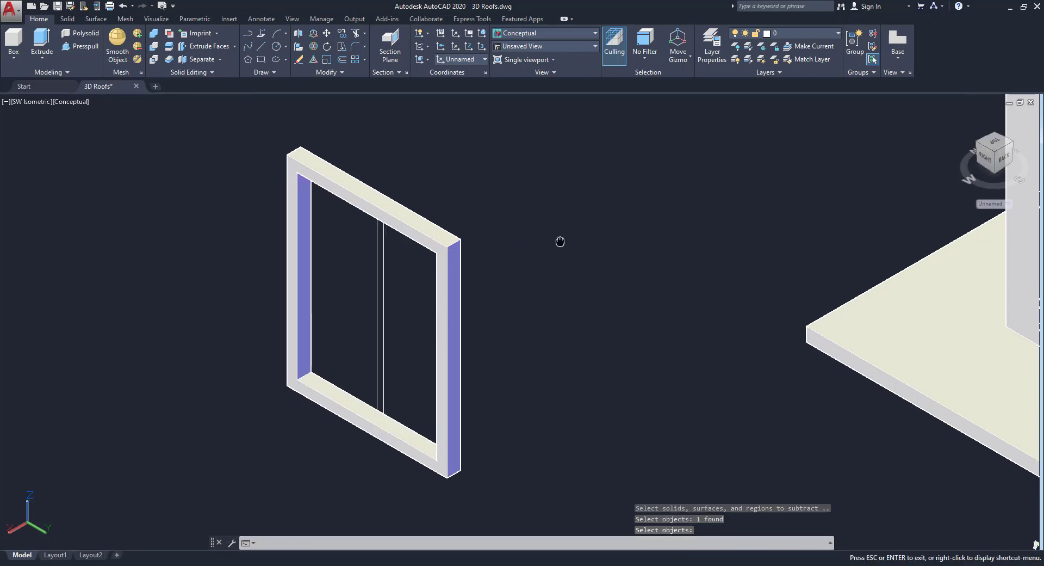
{"action": "key", "text": "Escape"}
Extrude the thin vertical mullion rectangle by 0.1 in the same direction as the window frame
{"action": "scroll", "coordinate": [379, 279], "scroll_direction": "up", "scroll_amount": 2}
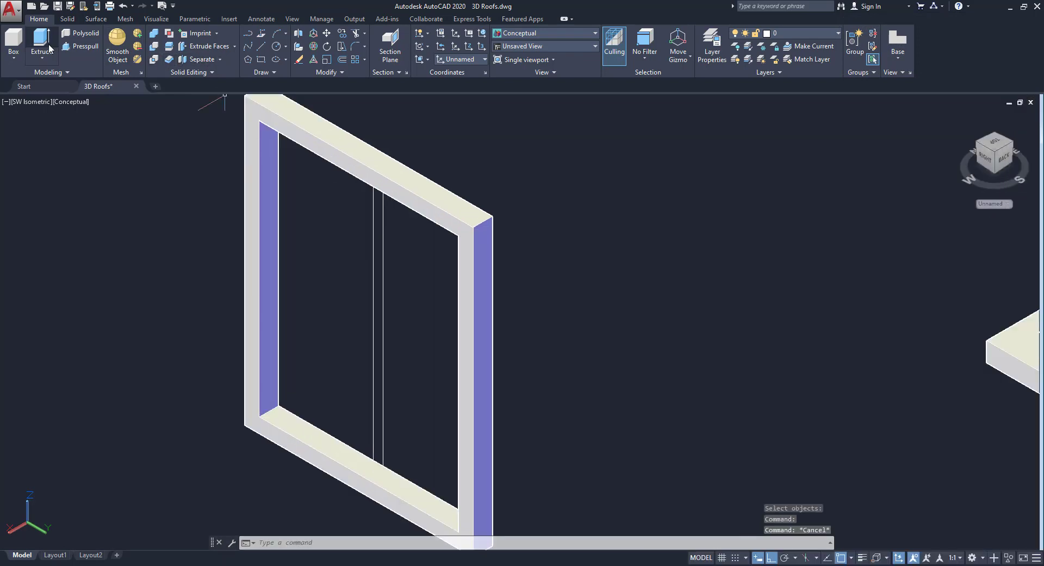
{"action": "left_click", "coordinate": [33, 37]}
{"action": "left_click", "coordinate": [466, 318]}
{"action": "left_click", "coordinate": [361, 297]}
{"action": "right_click", "coordinate": [387, 298]}
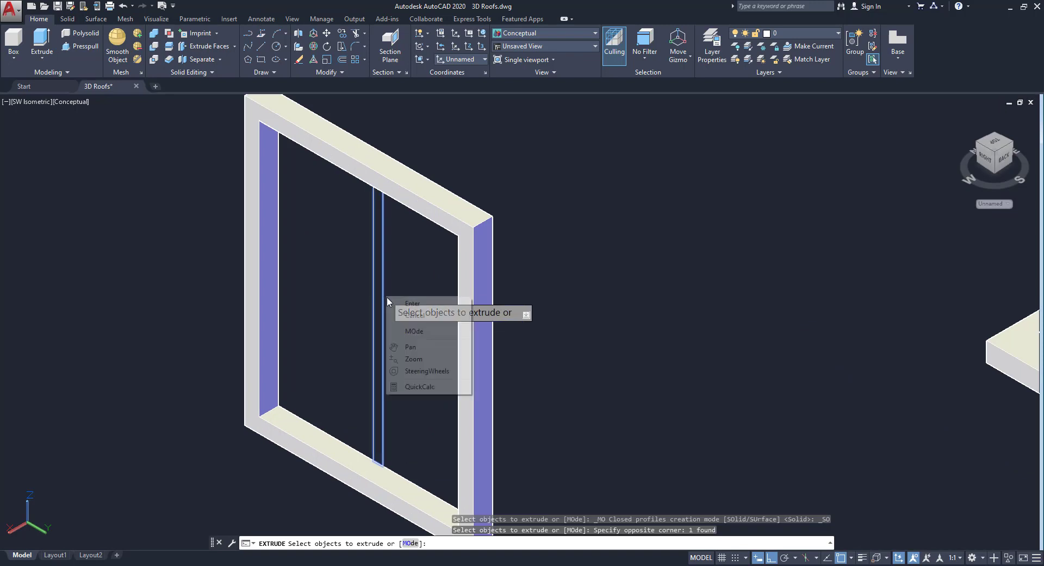
{"action": "left_click", "coordinate": [412, 303]}
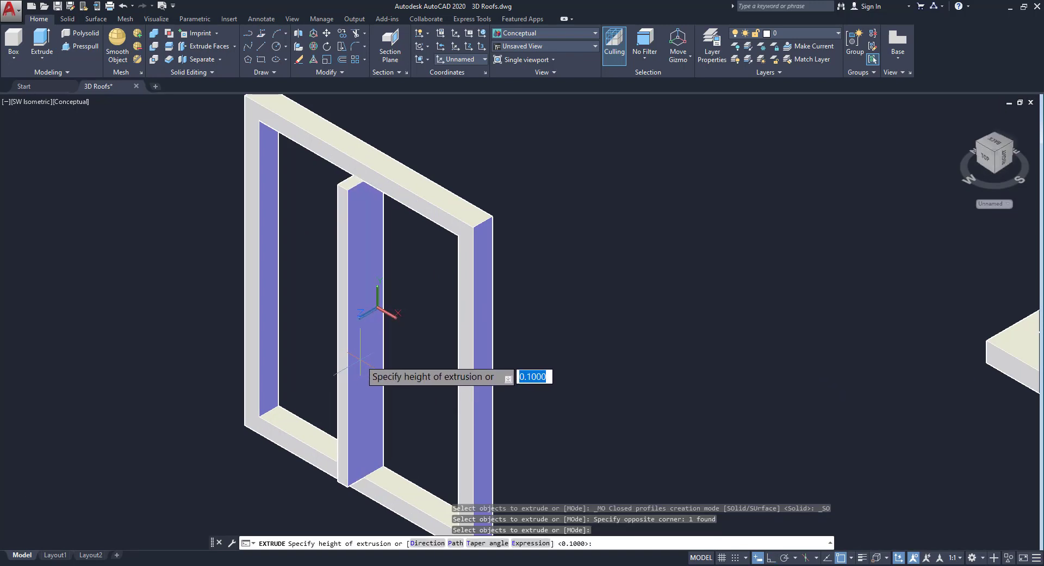
{"action": "type", "text": "0.1"}
{"action": "key", "text": "Return"}
{"action": "key", "text": "Escape"}
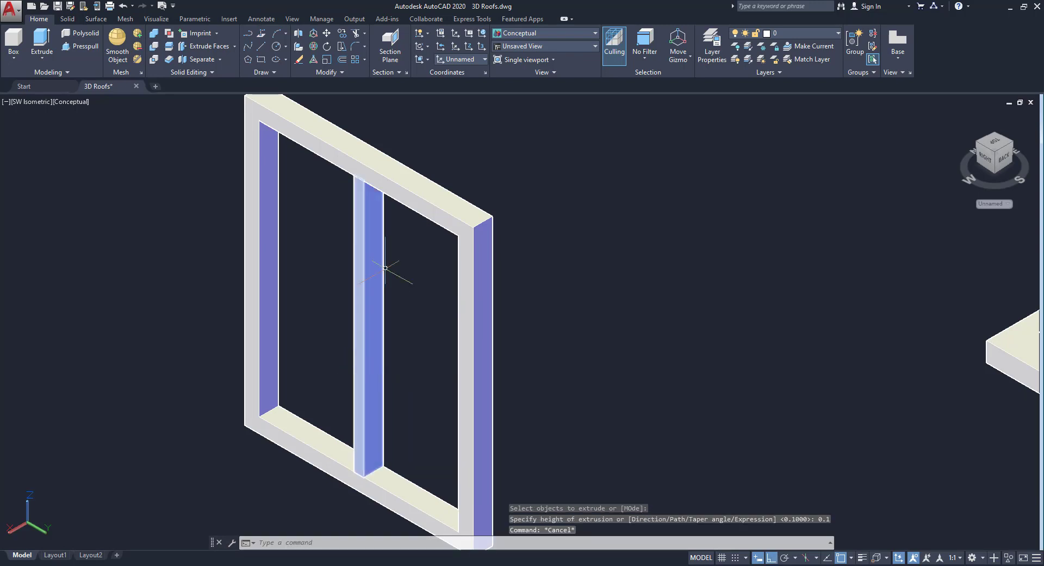
Join the window frame and the central mullion into one solid with Union
{"action": "key", "text": "Escape"}
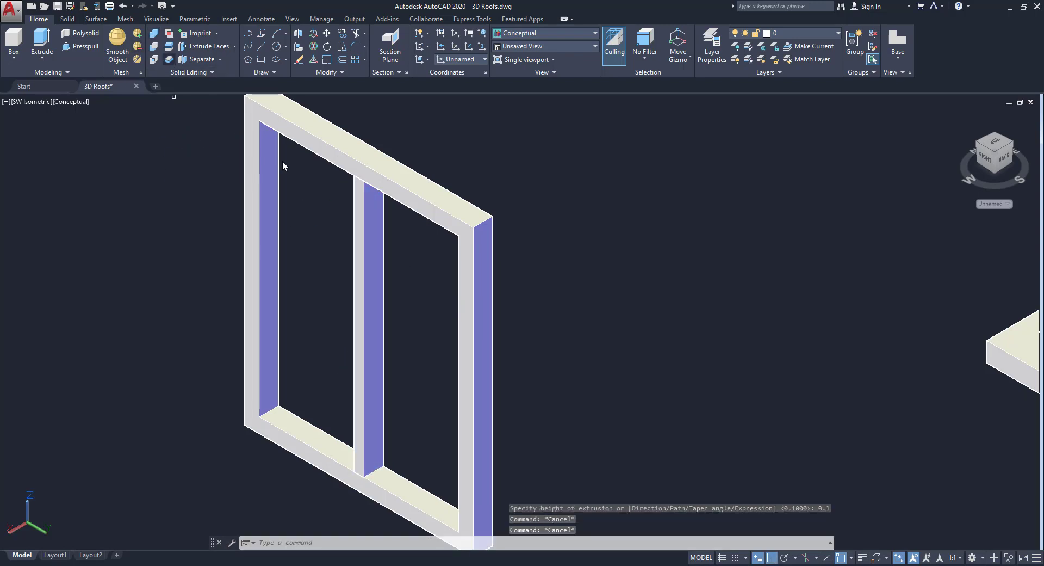
{"action": "left_click", "coordinate": [430, 195]}
{"action": "left_click", "coordinate": [365, 219]}
{"action": "right_click", "coordinate": [484, 180]}
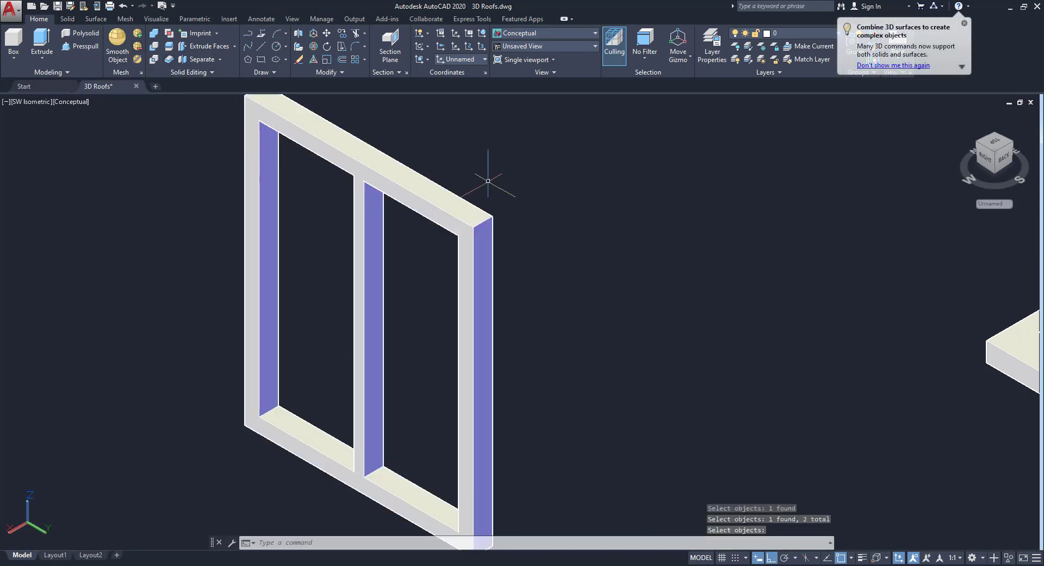
{"action": "scroll", "coordinate": [509, 190], "scroll_direction": "down", "scroll_amount": 4}
{"action": "scroll", "coordinate": [580, 212], "scroll_direction": "up", "scroll_amount": 2}
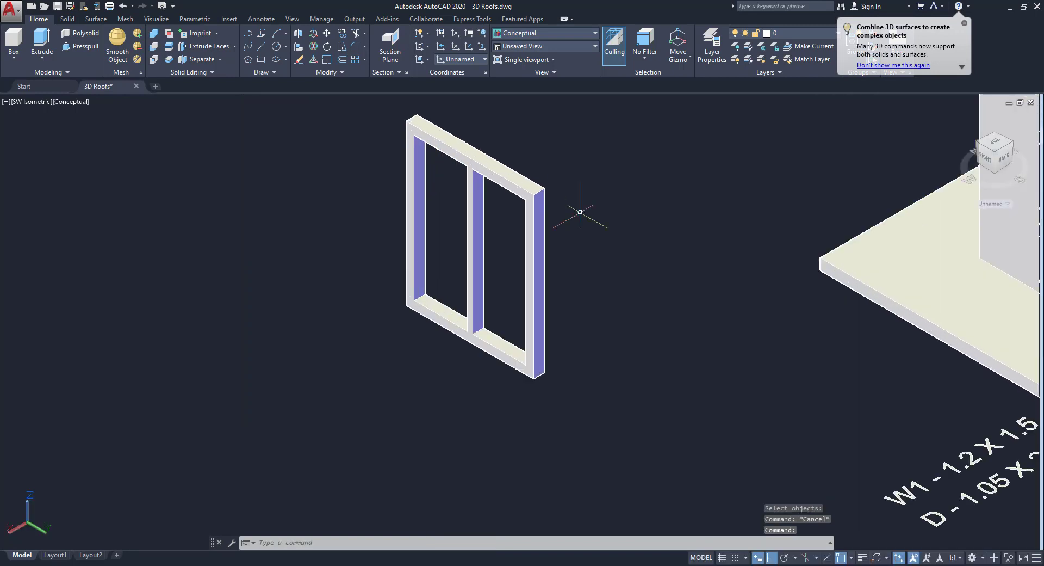
{"action": "left_click", "coordinate": [543, 190]}
{"action": "key", "text": "Escape"}
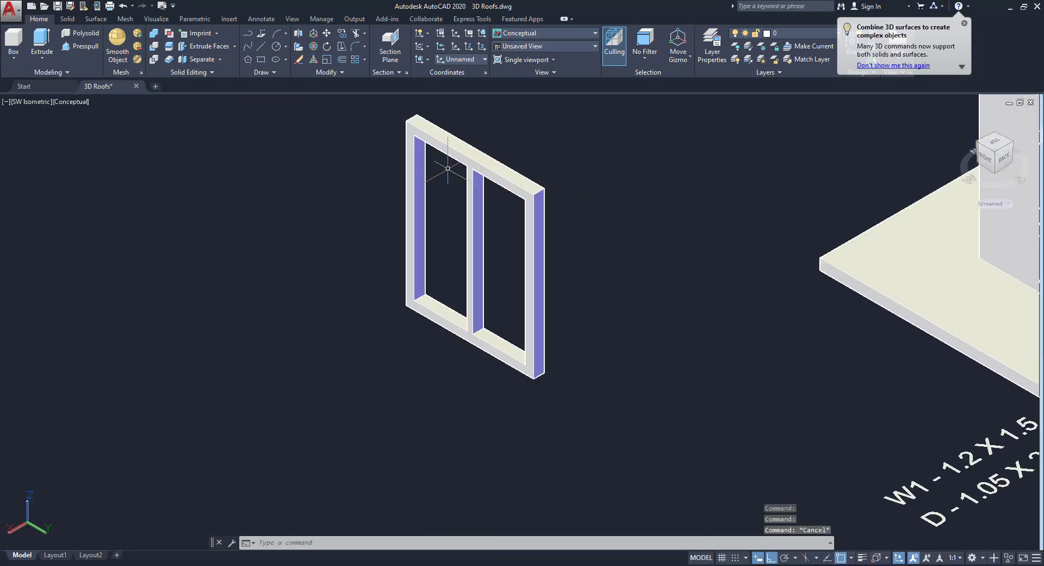
{"action": "left_click", "coordinate": [482, 169]}
{"action": "left_click", "coordinate": [493, 237]}
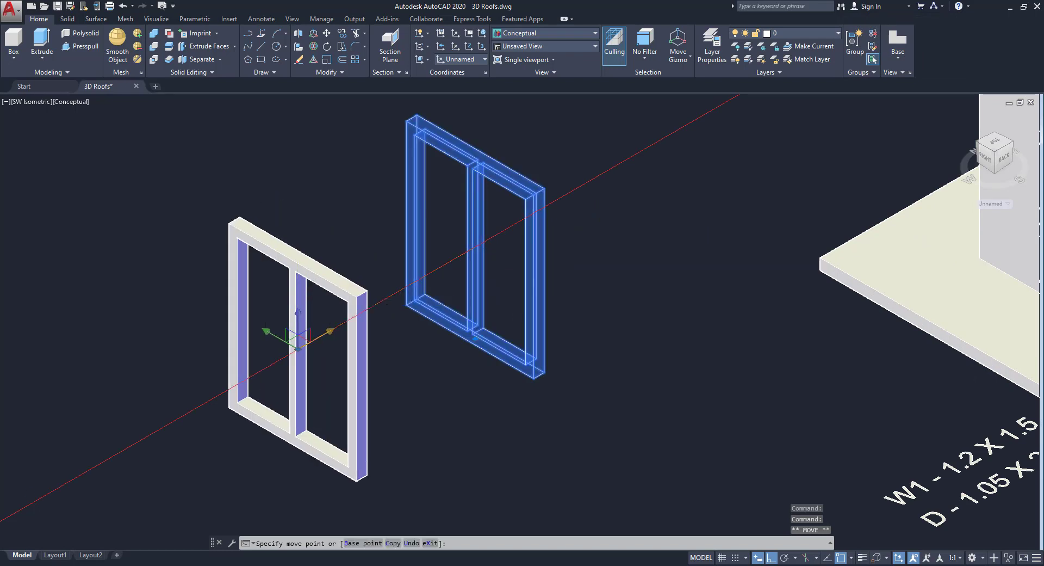
{"action": "key", "text": "Escape"}
Draw a rectangle across the window frame's left opening between its opposite corners on the outer face
{"action": "scroll", "coordinate": [333, 204], "scroll_direction": "up", "scroll_amount": 3}
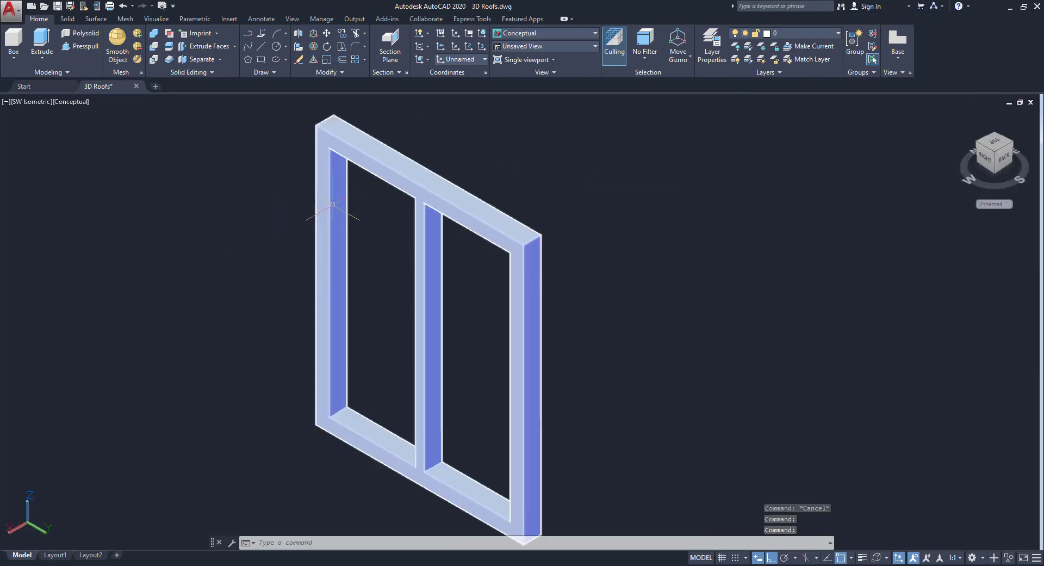
{"action": "left_click", "coordinate": [264, 61]}
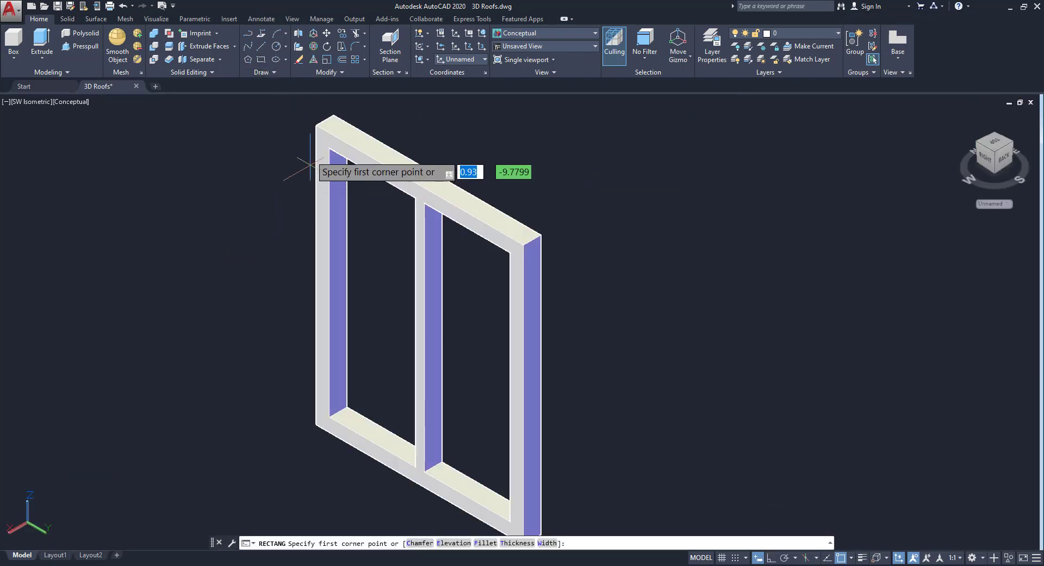
{"action": "left_click", "coordinate": [329, 147]}
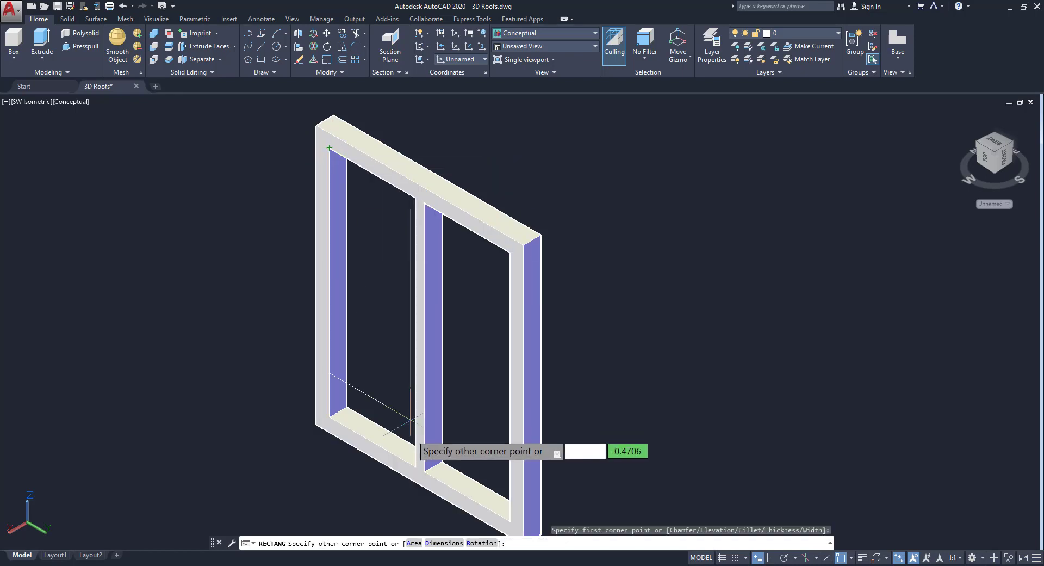
{"action": "left_click", "coordinate": [418, 466]}
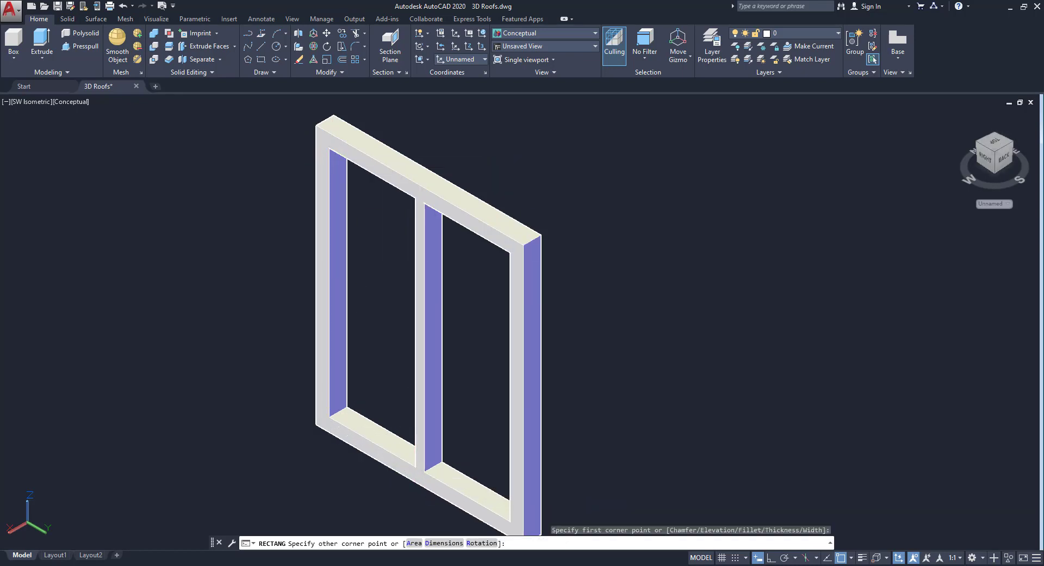
Switch the visual style to 2D Wireframe so the rectangle in the left opening can be selected
{"action": "left_click", "coordinate": [370, 440]}
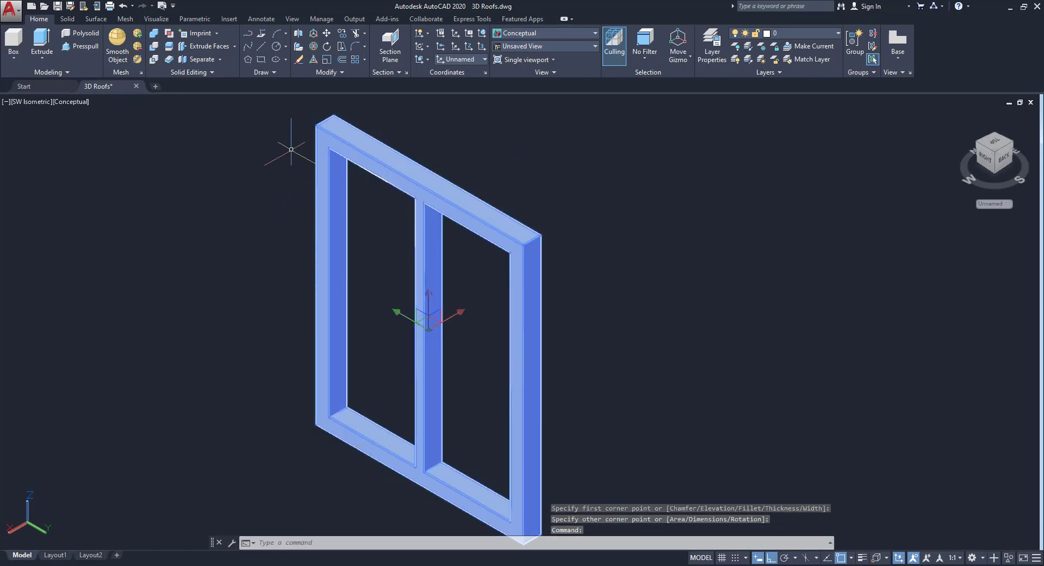
{"action": "key", "text": "Escape"}
{"action": "left_click", "coordinate": [554, 39]}
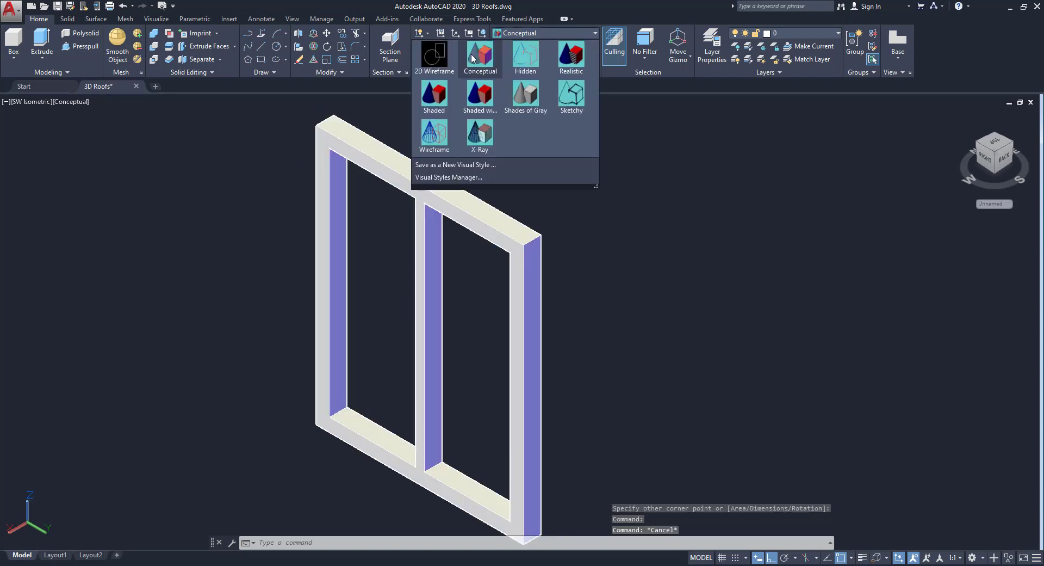
{"action": "left_click", "coordinate": [433, 52]}
Copy the left opening's rectangle into the window frame's right opening, using the lower corners on the outer face as reference points
{"action": "left_click", "coordinate": [347, 158]}
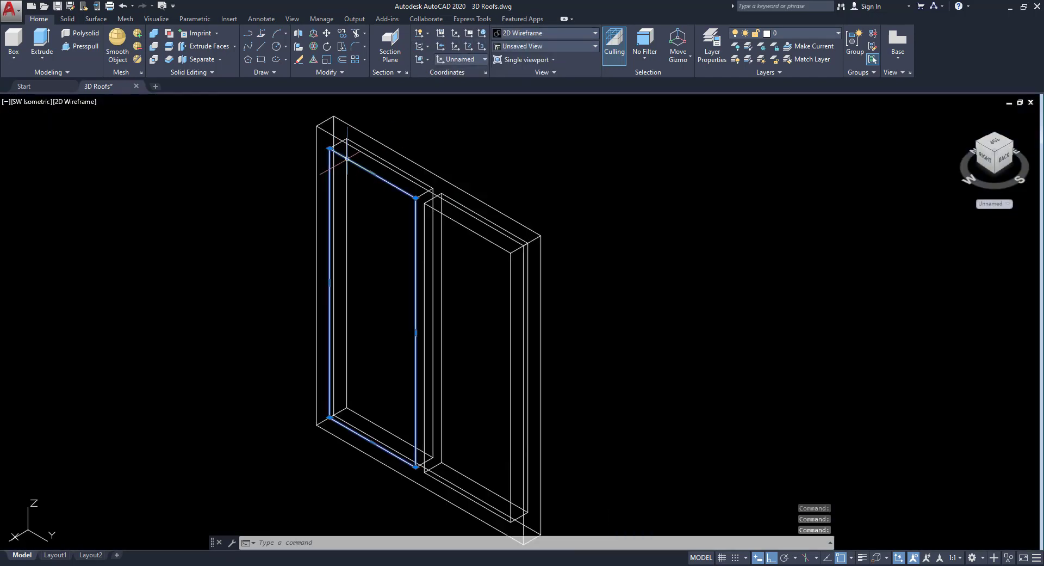
{"action": "left_click", "coordinate": [347, 37]}
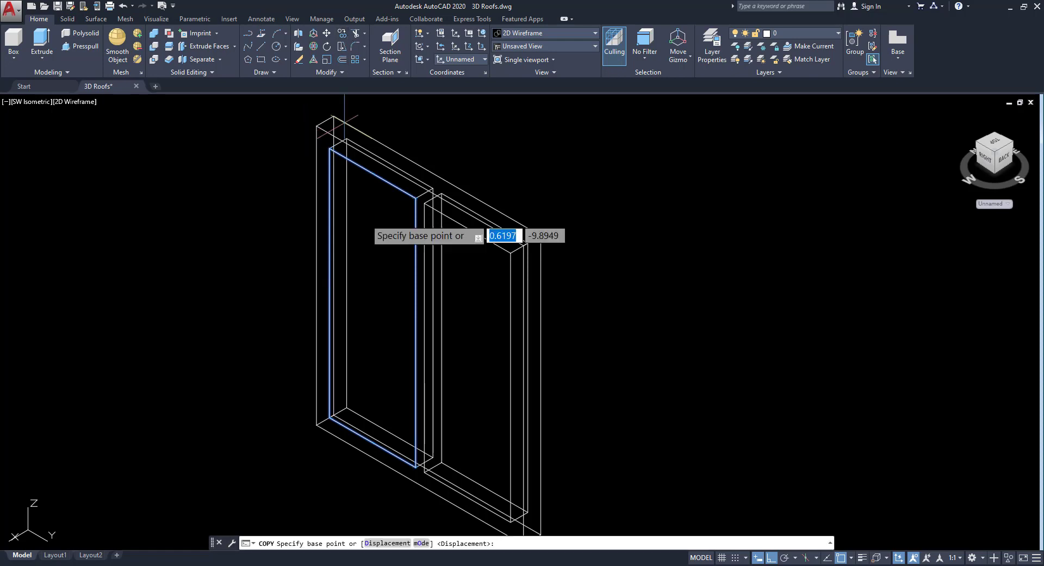
{"action": "left_click", "coordinate": [423, 466]}
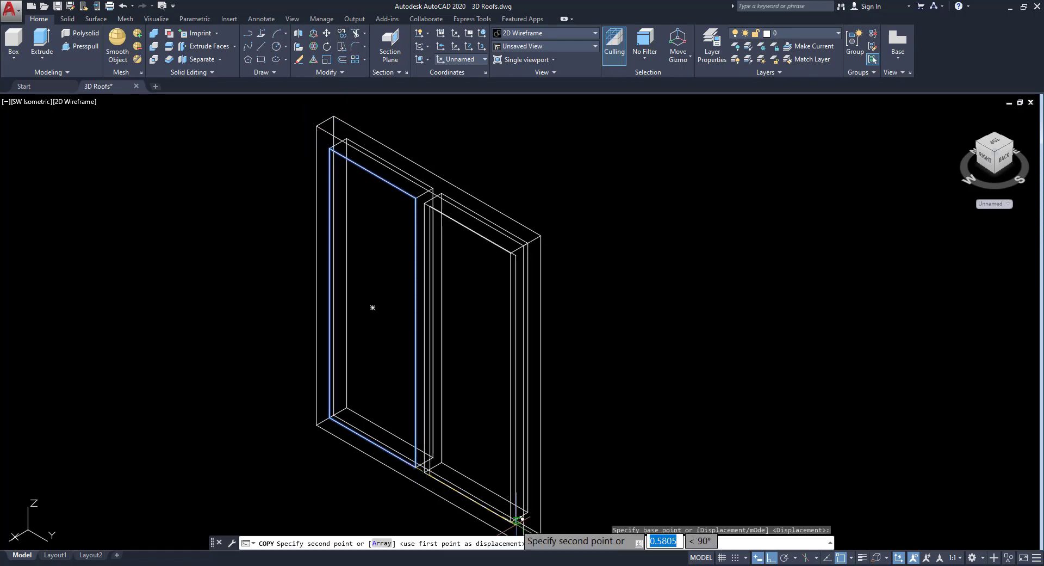
{"action": "scroll", "coordinate": [517, 514], "scroll_direction": "up", "scroll_amount": 6}
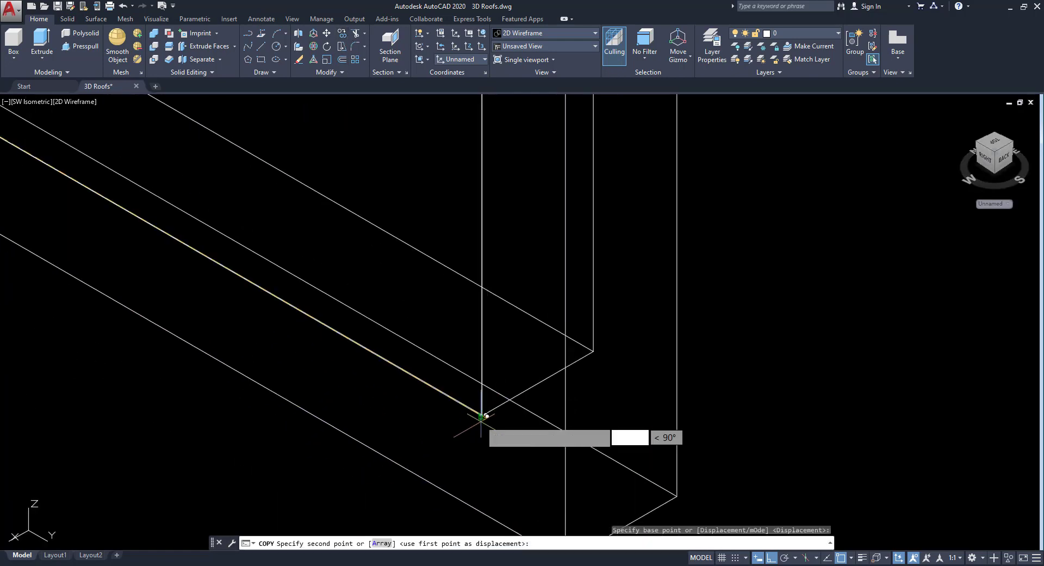
{"action": "left_click", "coordinate": [488, 409]}
{"action": "scroll", "coordinate": [487, 409], "scroll_direction": "down", "scroll_amount": 5}
{"action": "key", "text": "Escape"}
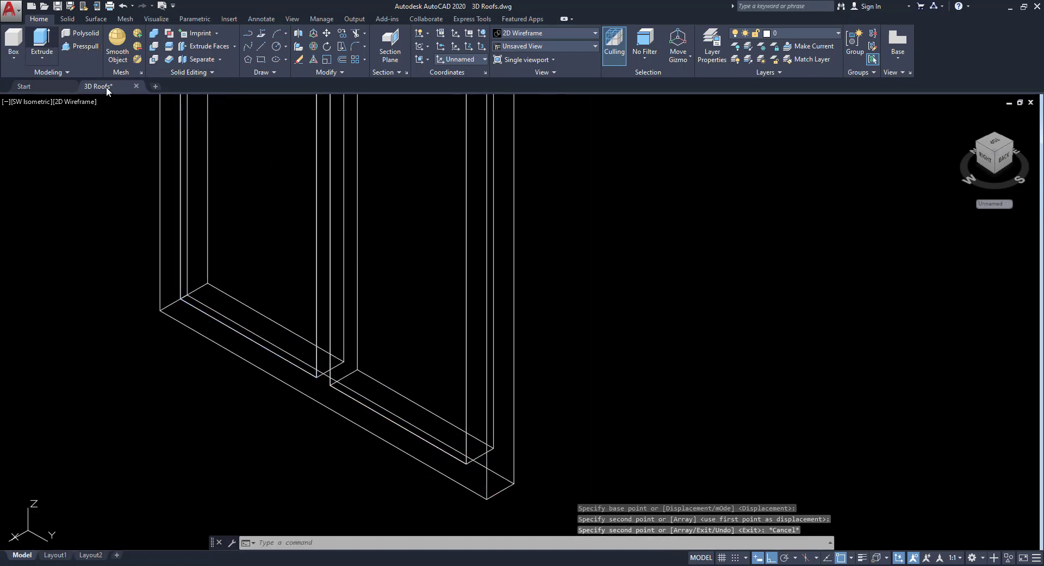
Extrude the rectangles in both window openings by 0.025 to form the panes
{"action": "left_click", "coordinate": [41, 43]}
{"action": "left_click", "coordinate": [317, 293]}
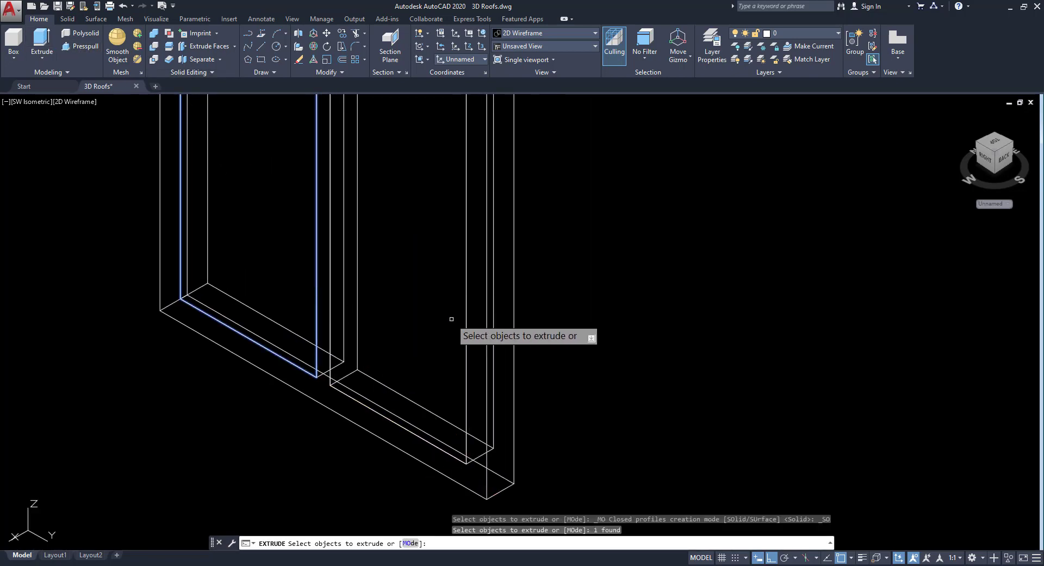
{"action": "left_click", "coordinate": [466, 320]}
{"action": "right_click", "coordinate": [554, 298]}
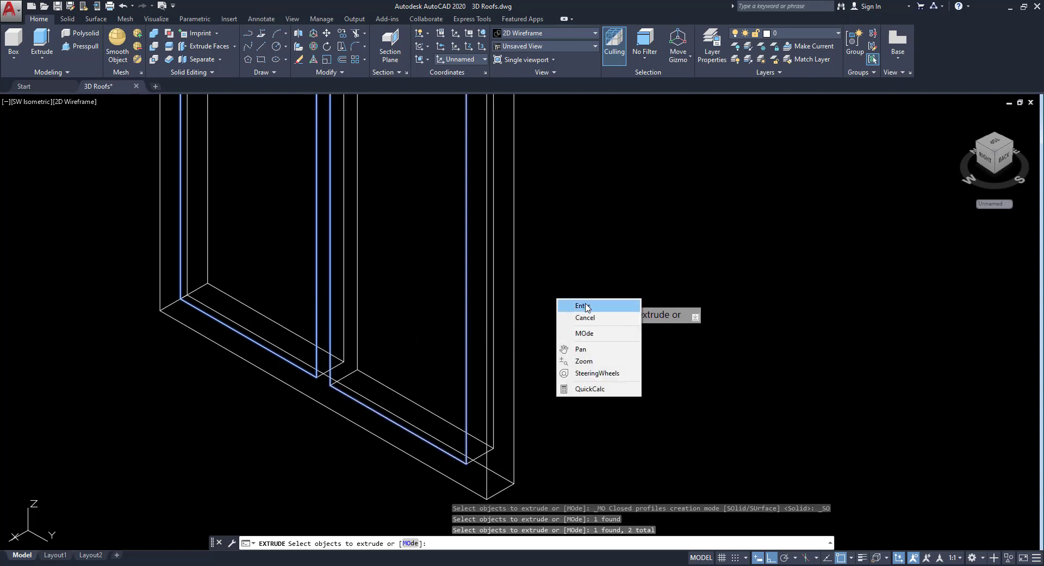
{"action": "left_click", "coordinate": [581, 305]}
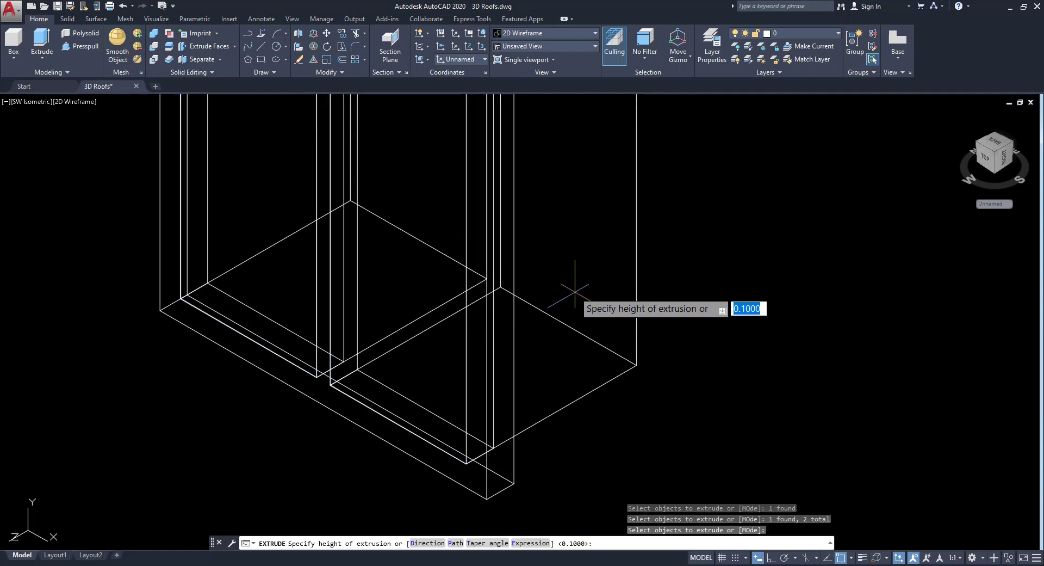
{"action": "type", "text": "0.025"}
{"action": "key", "text": "Return"}
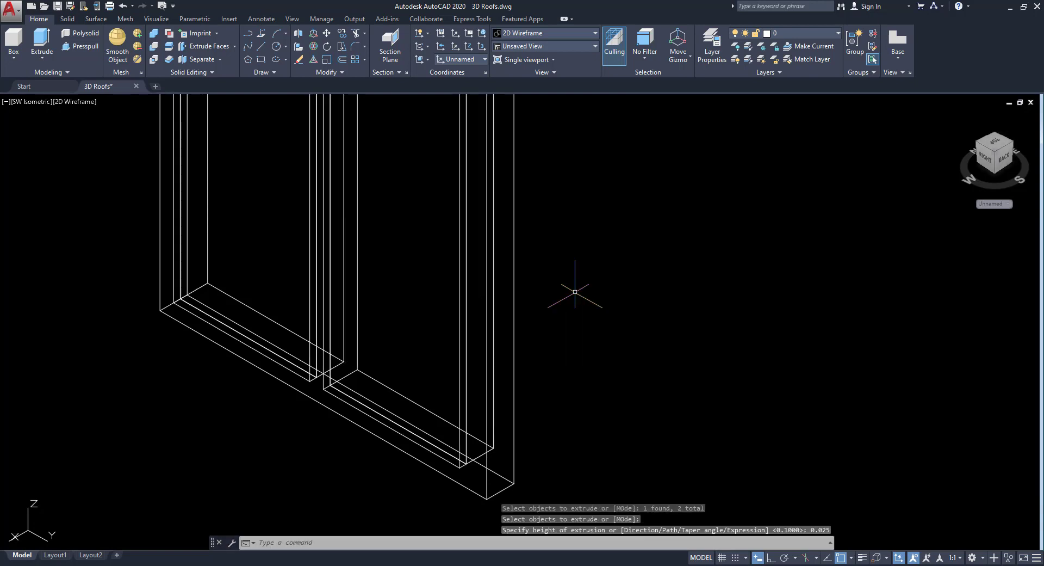
{"action": "key", "text": "Escape"}
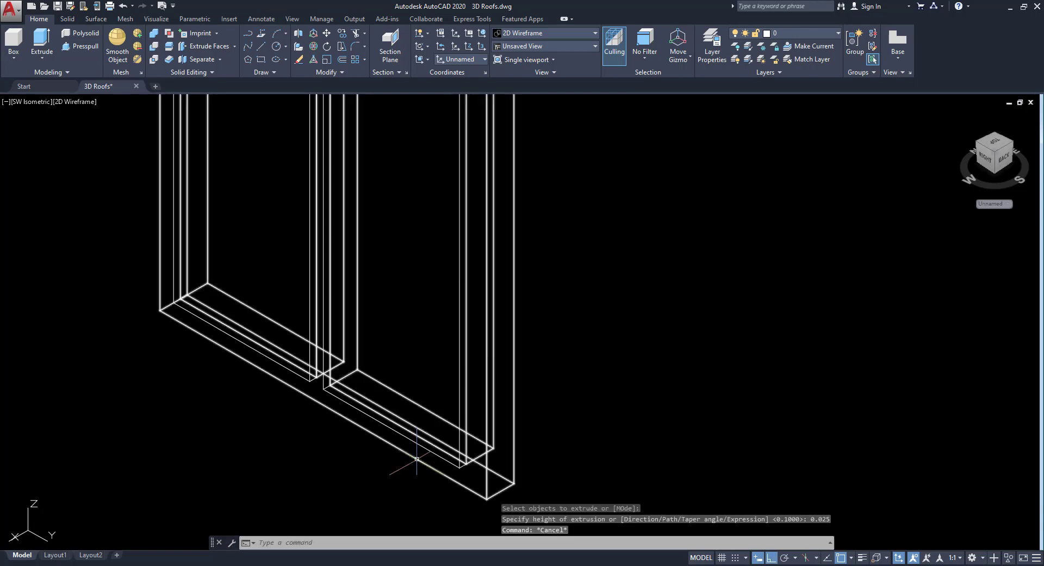
Move both panes from the midpoint of their thickness to the midpoint of the frame's depth
{"action": "left_click", "coordinate": [327, 391]}
{"action": "left_click", "coordinate": [312, 375]}
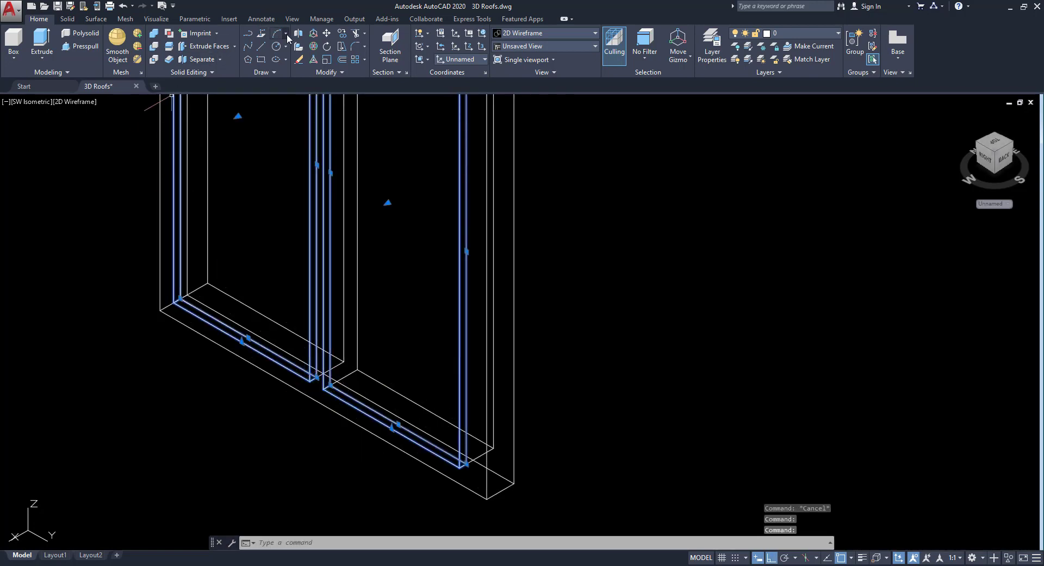
{"action": "left_click", "coordinate": [327, 33]}
{"action": "scroll", "coordinate": [422, 393], "scroll_direction": "up", "scroll_amount": 6}
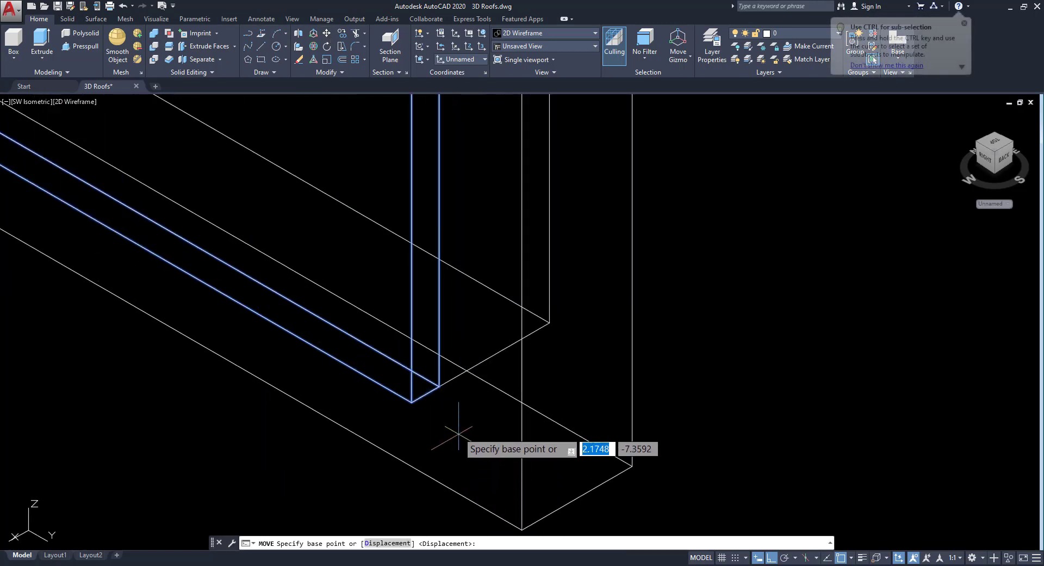
{"action": "left_click", "coordinate": [423, 394]}
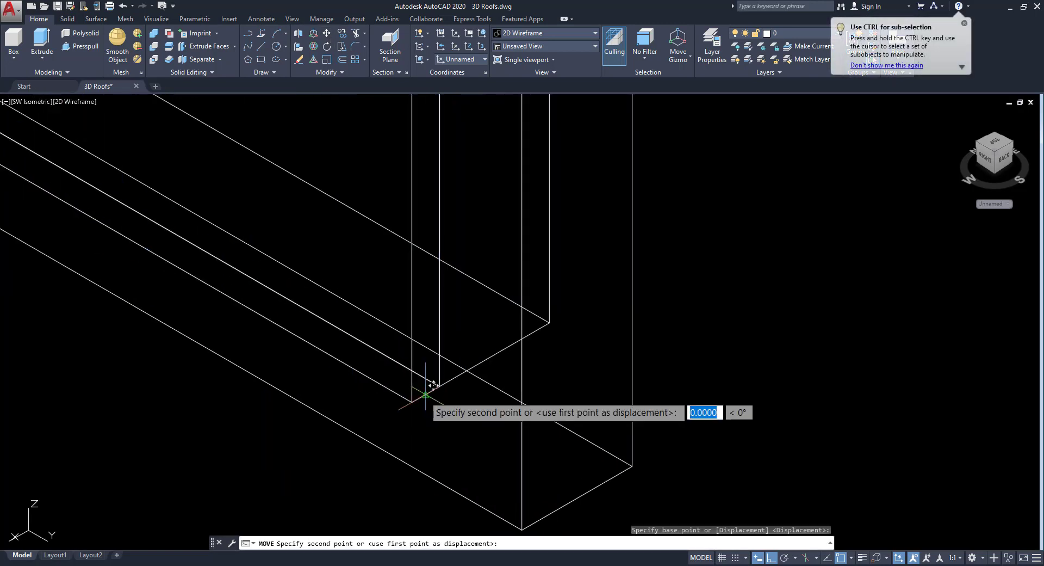
{"action": "left_click", "coordinate": [495, 354]}
{"action": "scroll", "coordinate": [494, 355], "scroll_direction": "down", "scroll_amount": 4}
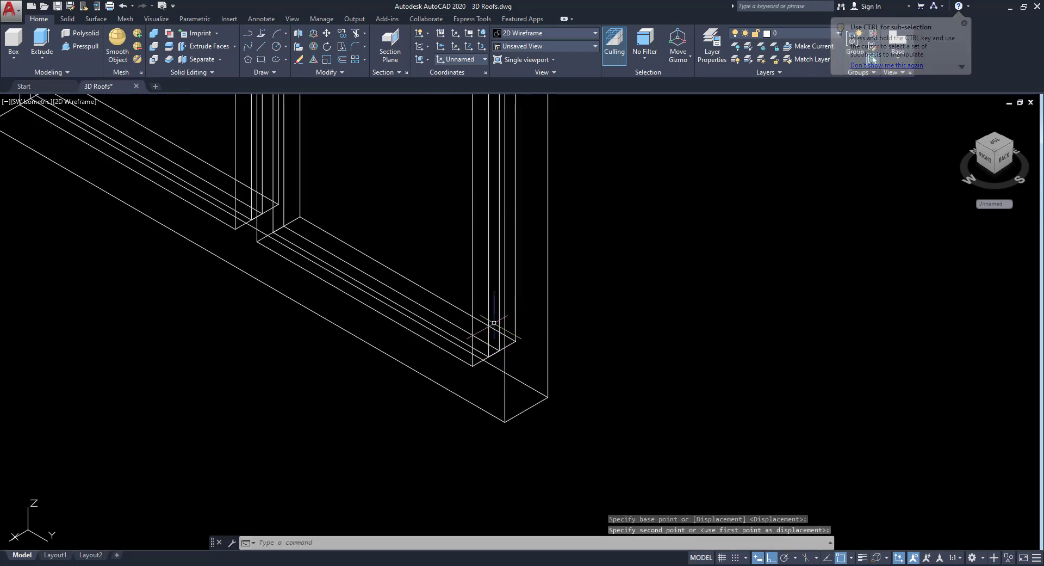
Set the visual style to Conceptual and group the window frame with its two panes
{"action": "left_click", "coordinate": [557, 31]}
{"action": "left_click", "coordinate": [493, 59]}
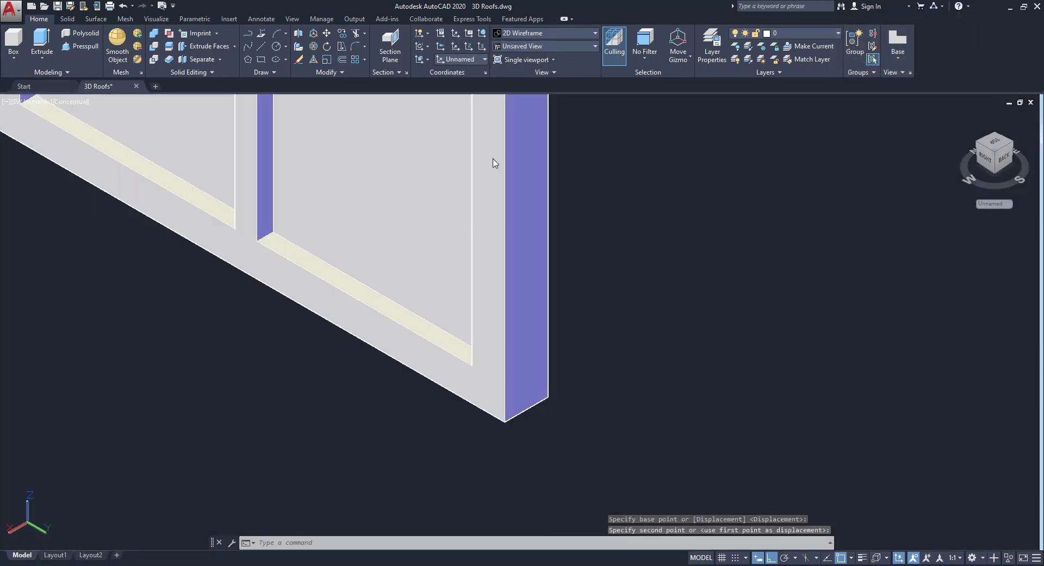
{"action": "scroll", "coordinate": [544, 341], "scroll_direction": "down", "scroll_amount": 6}
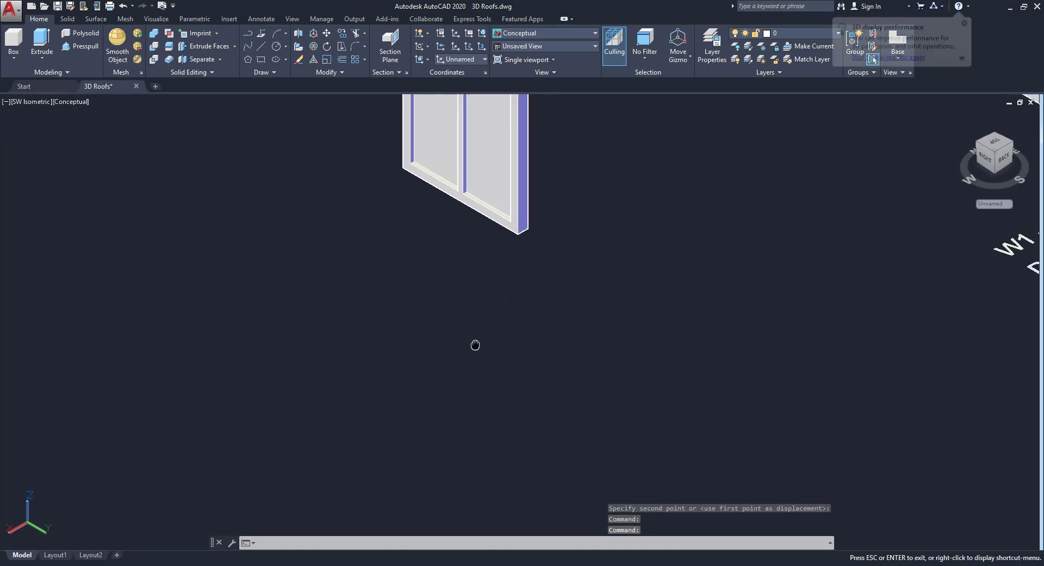
{"action": "middle_click_drag", "start_coordinate": [599, 214], "coordinate": [538, 316]}
{"action": "scroll", "coordinate": [409, 234], "scroll_direction": "up", "scroll_amount": 1}
{"action": "left_click", "coordinate": [305, 129]}
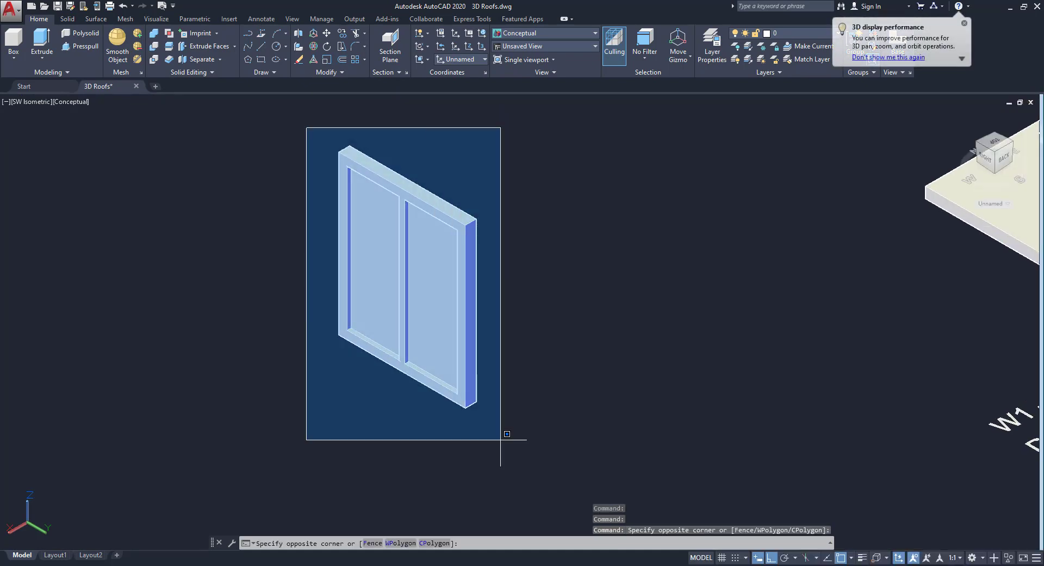
{"action": "left_click", "coordinate": [566, 466]}
{"action": "right_click", "coordinate": [514, 240]}
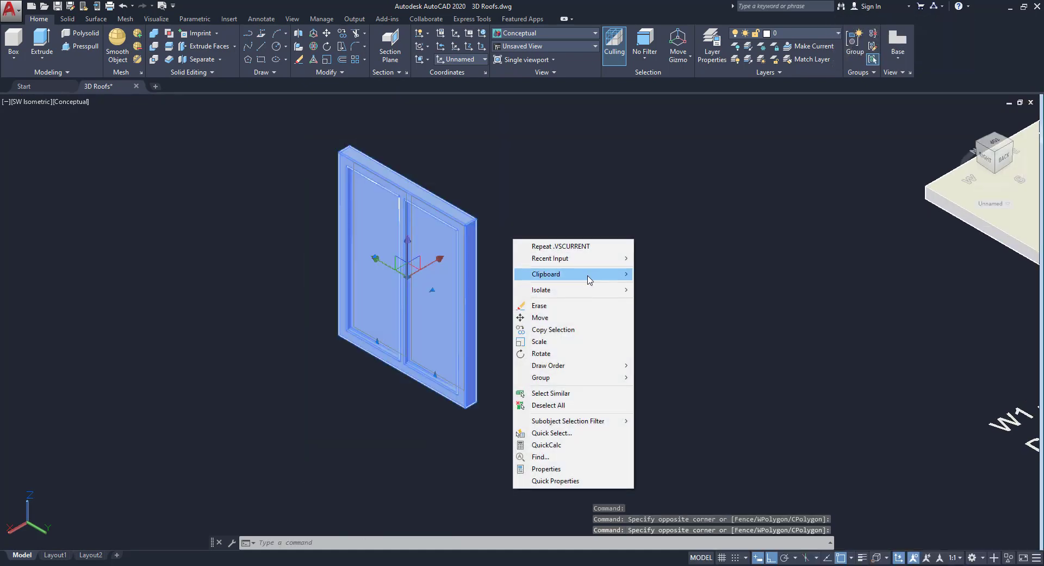
{"action": "mouse_move", "coordinate": [562, 379]}
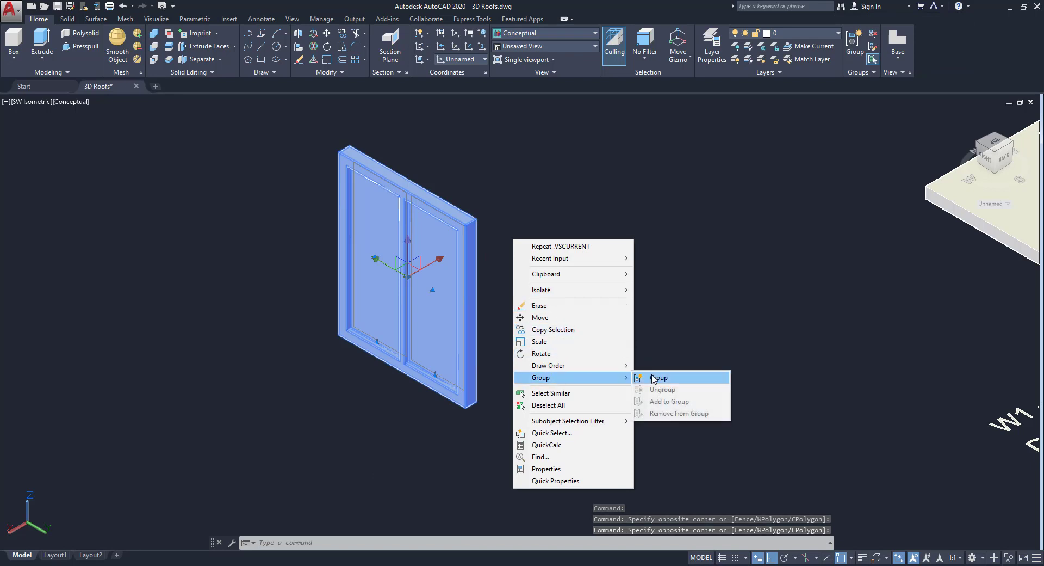
{"action": "left_click", "coordinate": [654, 378]}
Move the grouped window by its bottom edge midpoint to the bottom midpoint of the opening in the wall beside the W1 label
{"action": "left_click", "coordinate": [455, 224]}
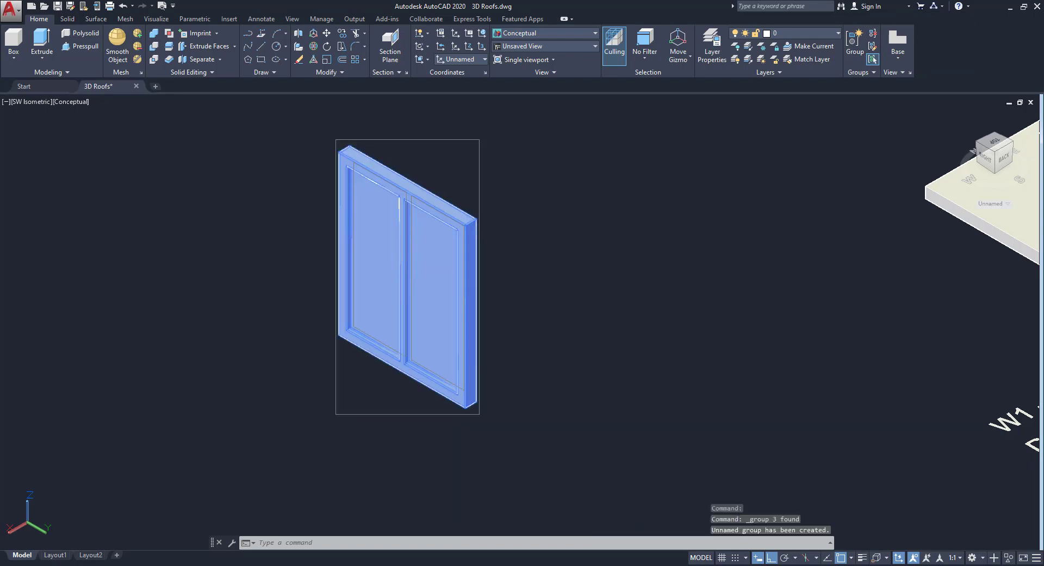
{"action": "left_click", "coordinate": [326, 34]}
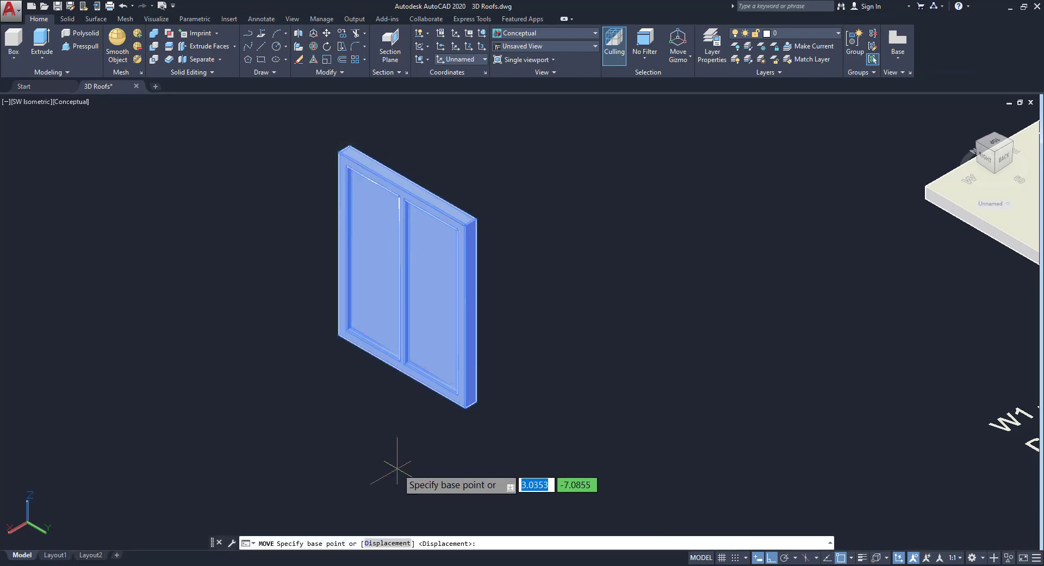
{"action": "scroll", "coordinate": [402, 399], "scroll_direction": "up", "scroll_amount": 4}
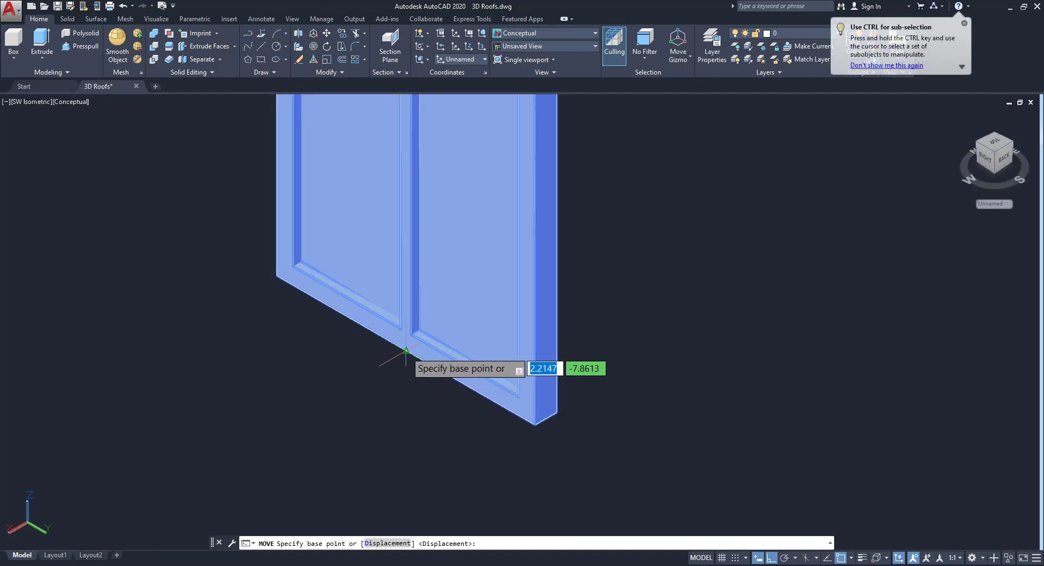
{"action": "left_click", "coordinate": [406, 351]}
{"action": "scroll", "coordinate": [429, 370], "scroll_direction": "down", "scroll_amount": 6}
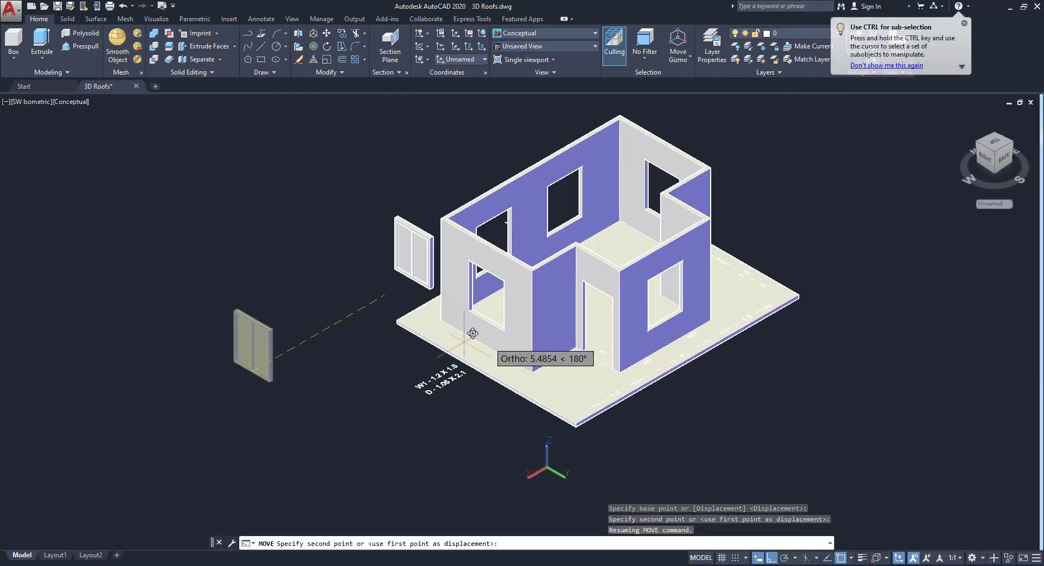
{"action": "scroll", "coordinate": [473, 333], "scroll_direction": "up", "scroll_amount": 5}
{"action": "left_click", "coordinate": [512, 312]}
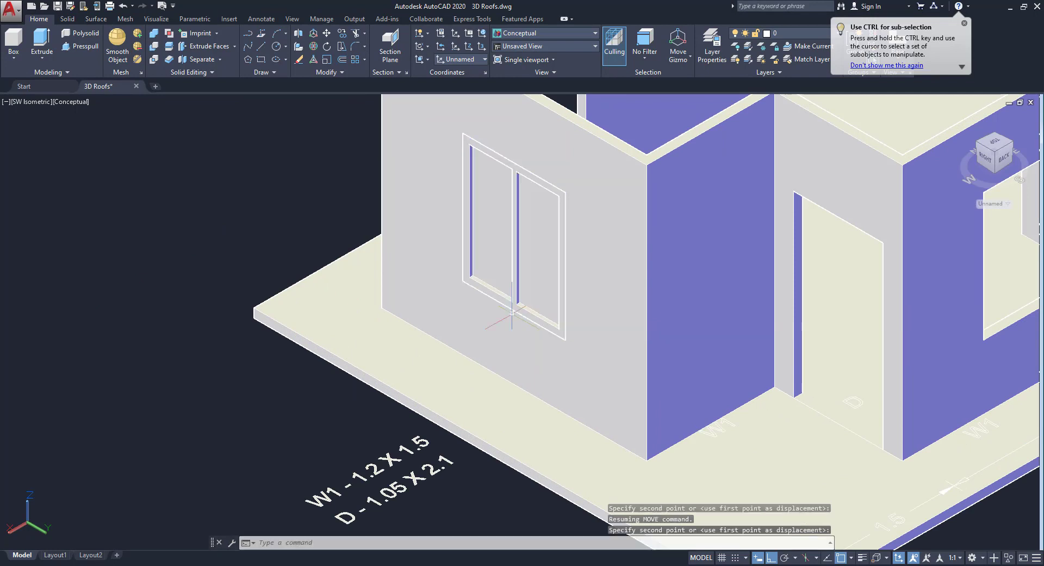
Copy the placed window by its bottom edge midpoint to the bottom midpoint of the opening in the opposite end wall
{"action": "scroll", "coordinate": [512, 313], "scroll_direction": "down", "scroll_amount": 5}
{"action": "left_click", "coordinate": [429, 285]}
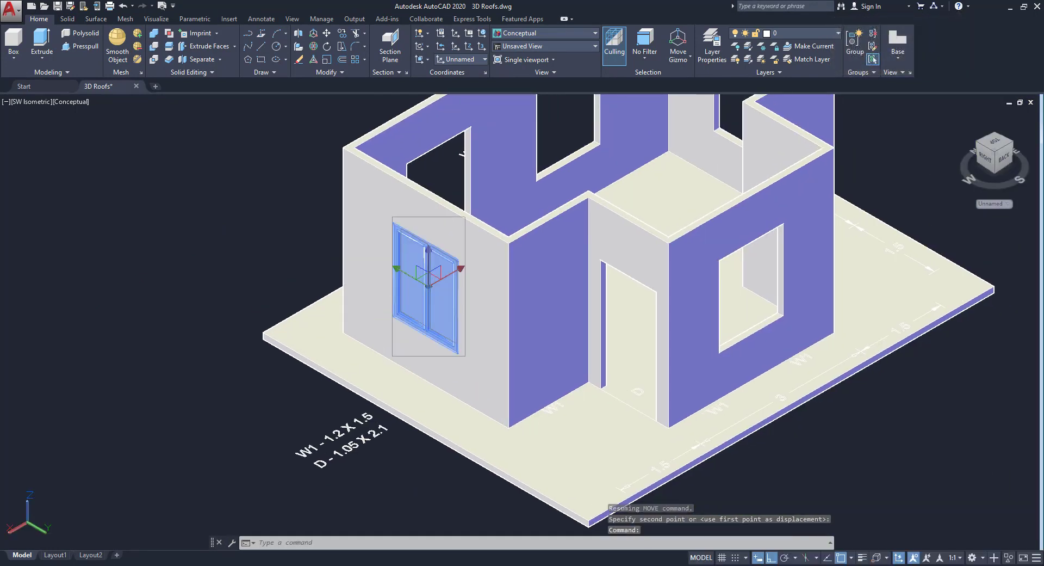
{"action": "left_click", "coordinate": [341, 34]}
{"action": "scroll", "coordinate": [419, 343], "scroll_direction": "up", "scroll_amount": 3}
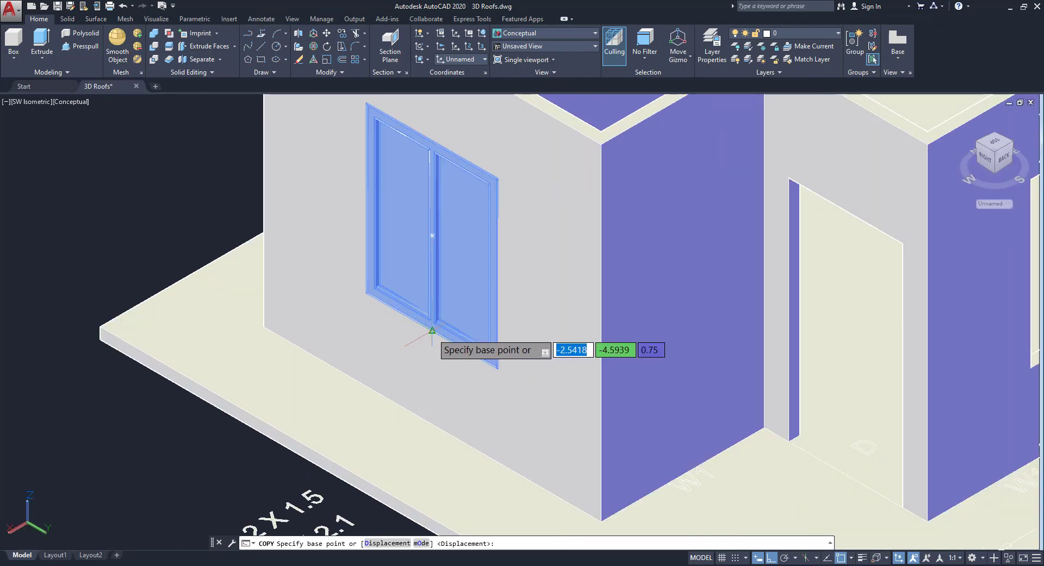
{"action": "left_click", "coordinate": [438, 325]}
{"action": "scroll", "coordinate": [438, 326], "scroll_direction": "down", "scroll_amount": 5}
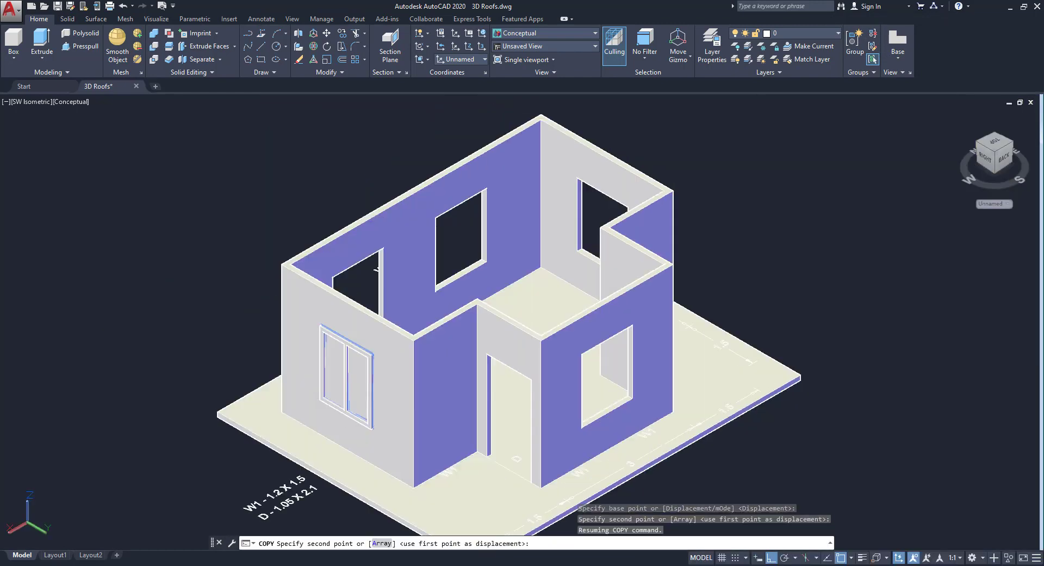
{"action": "scroll", "coordinate": [631, 240], "scroll_direction": "up", "scroll_amount": 7}
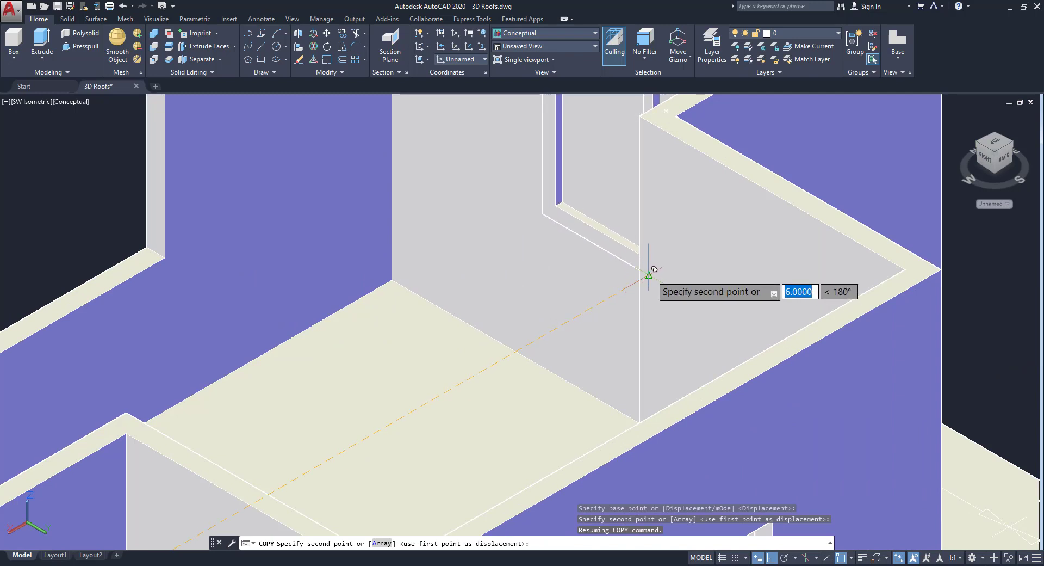
{"action": "left_click", "coordinate": [646, 276]}
Place another copy of the window at the bottom midpoint of the middle opening in the long side wall
{"action": "scroll", "coordinate": [588, 293], "scroll_direction": "down", "scroll_amount": 5}
{"action": "middle_click_drag", "start_coordinate": [570, 311], "coordinate": [550, 277]}
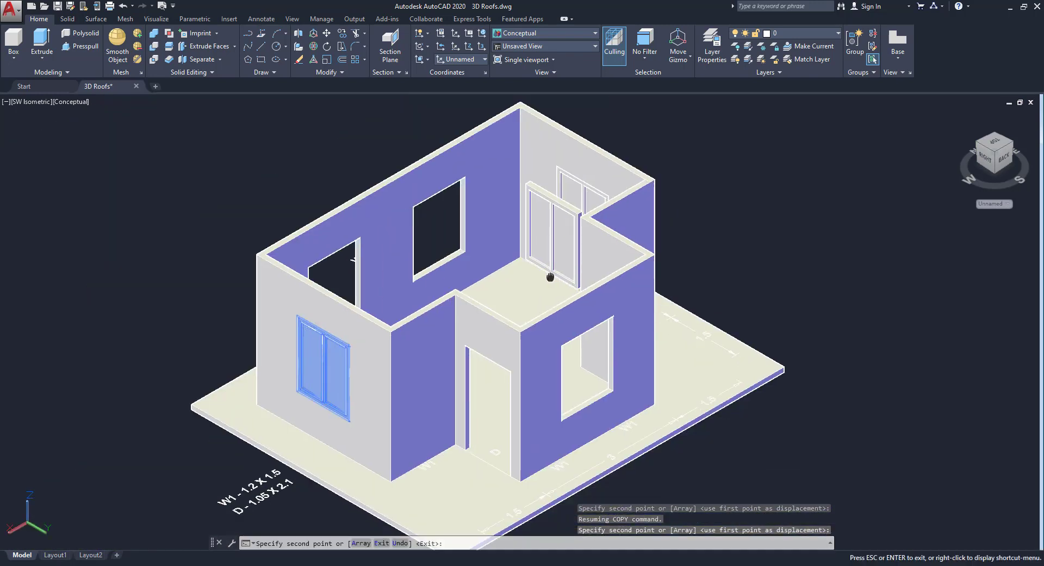
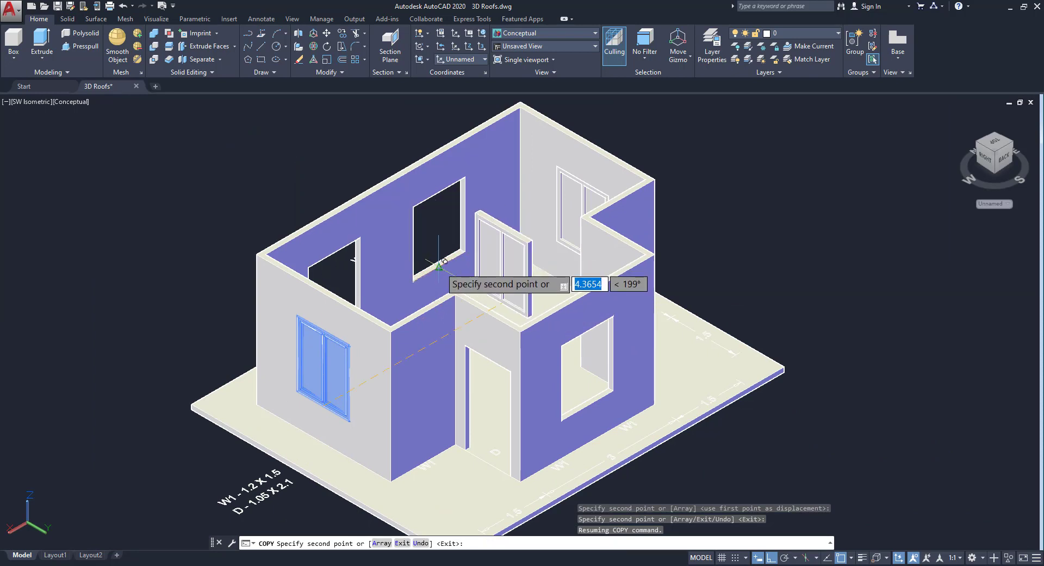
{"action": "left_click", "coordinate": [439, 266]}
{"action": "key", "text": "Escape"}
Rotate the window copy at the long side wall by 270° about the vertical axis to align it with the wall
{"action": "left_click", "coordinate": [455, 210]}
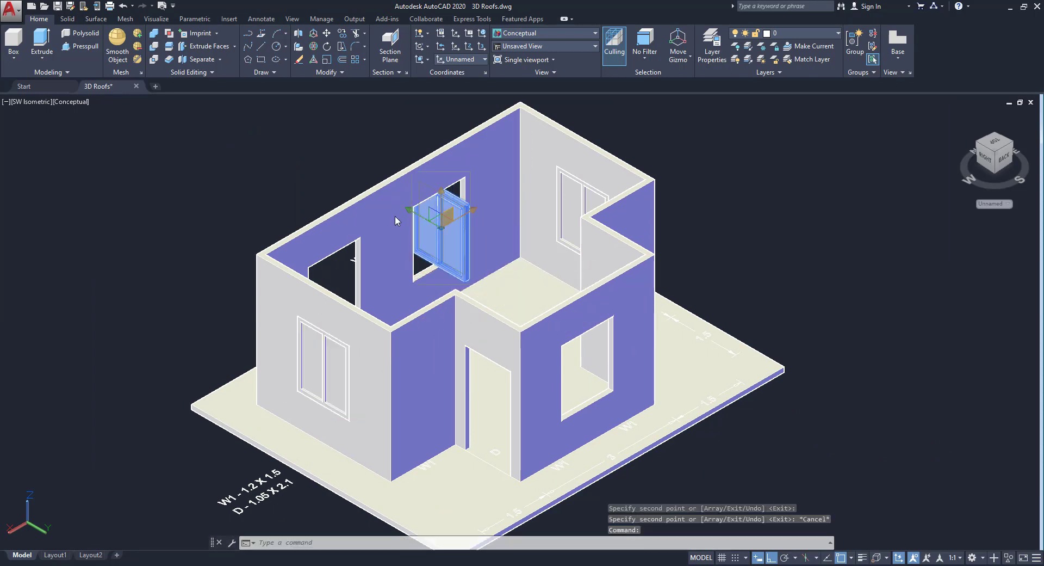
{"action": "left_click", "coordinate": [314, 48]}
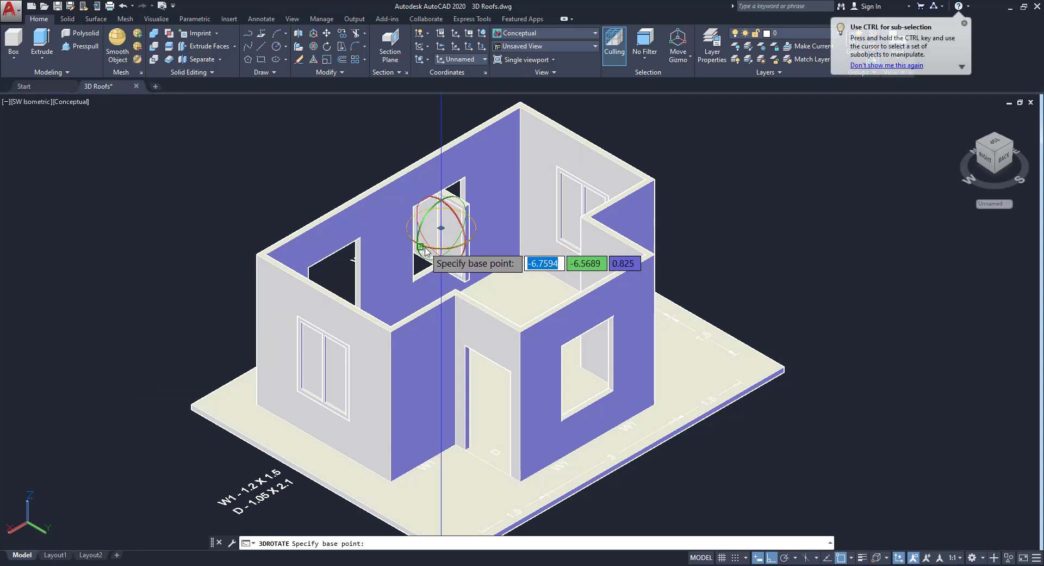
{"action": "left_click", "coordinate": [442, 228]}
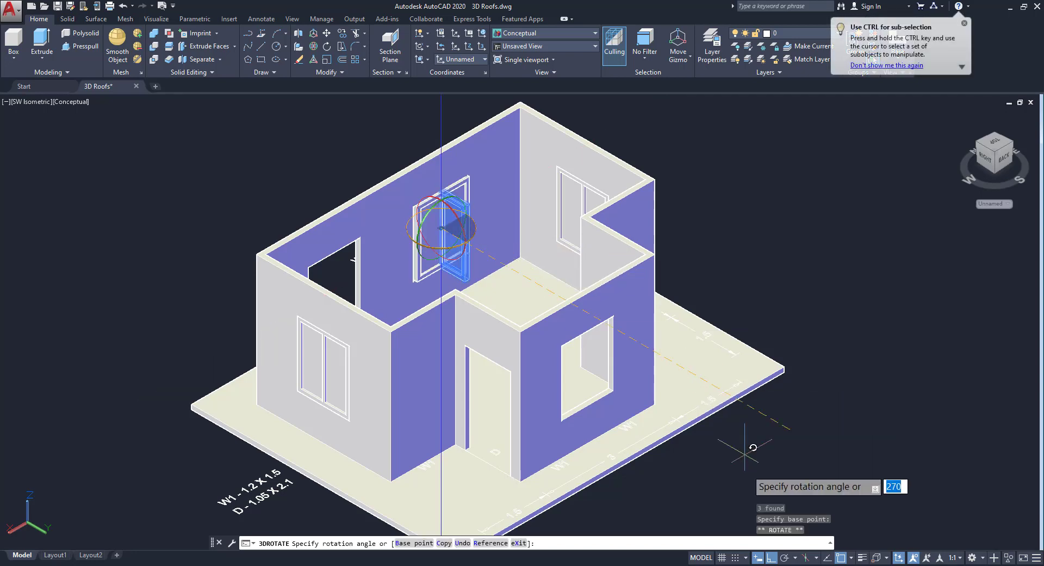
{"action": "key", "text": "Escape"}
{"action": "scroll", "coordinate": [363, 171], "scroll_direction": "up", "scroll_amount": 10}
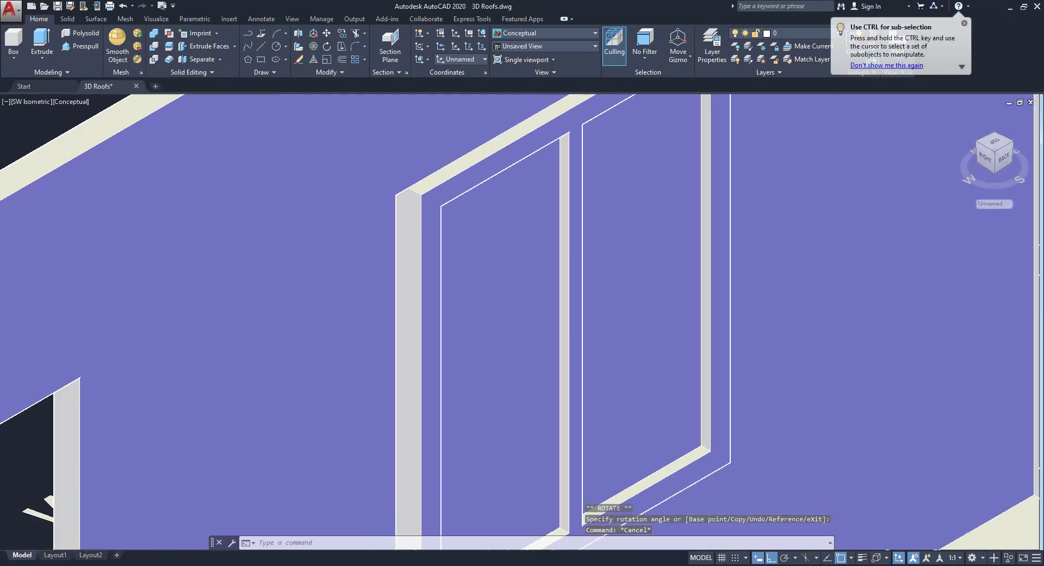
{"action": "scroll", "coordinate": [363, 171], "scroll_direction": "down", "scroll_amount": 6}
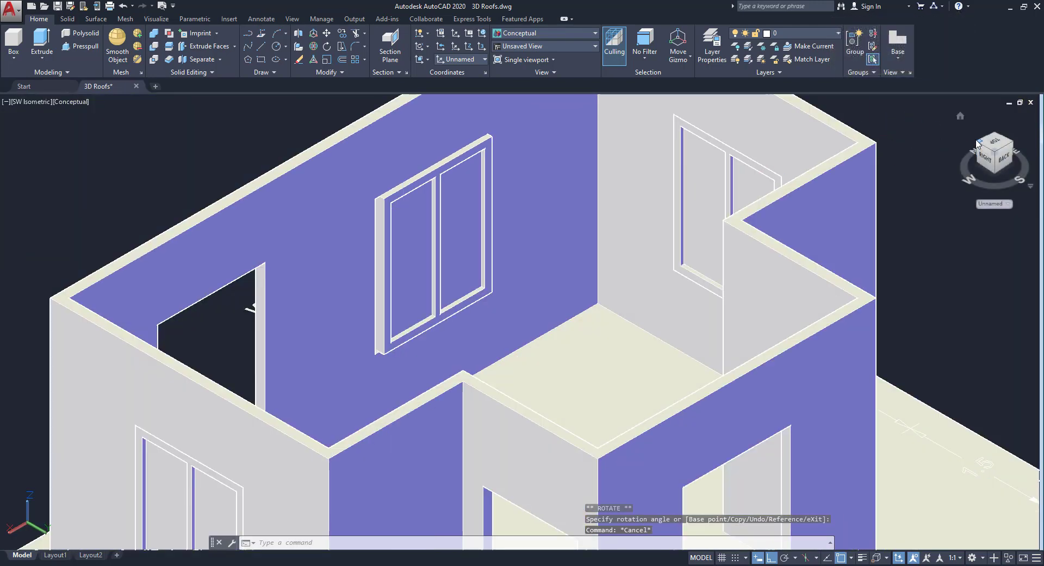
Move the rotated window by its upper corner 0.05 into the long side wall, flush with the inner wall face
{"action": "left_click", "coordinate": [979, 143]}
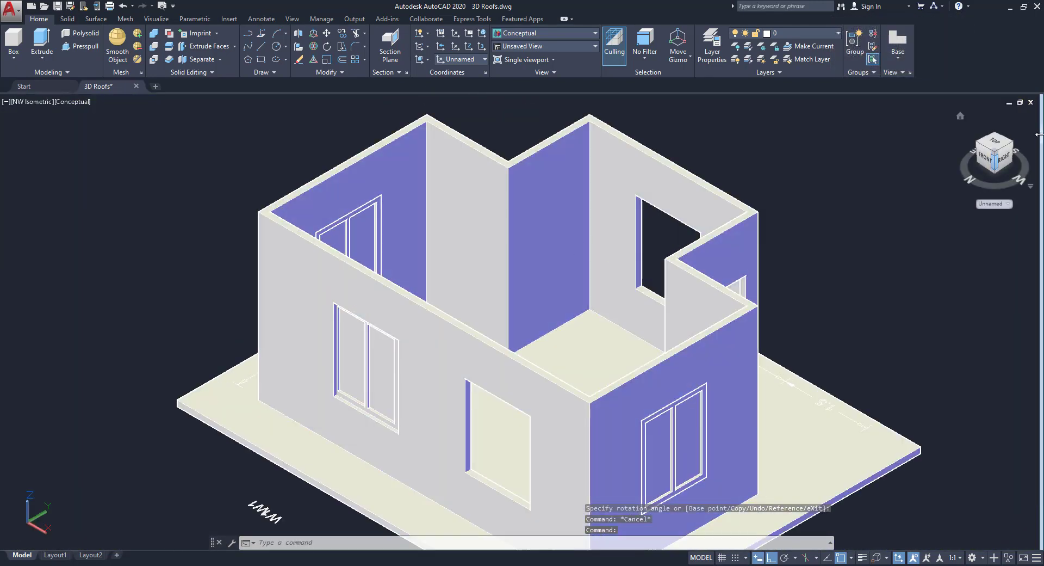
{"action": "left_click", "coordinate": [1003, 156]}
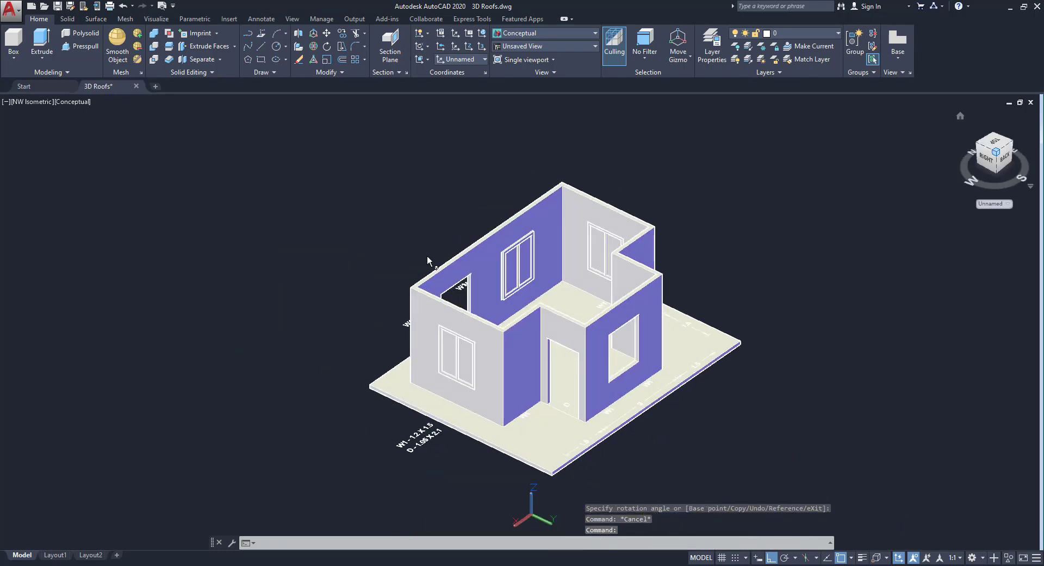
{"action": "scroll", "coordinate": [543, 221], "scroll_direction": "up", "scroll_amount": 10}
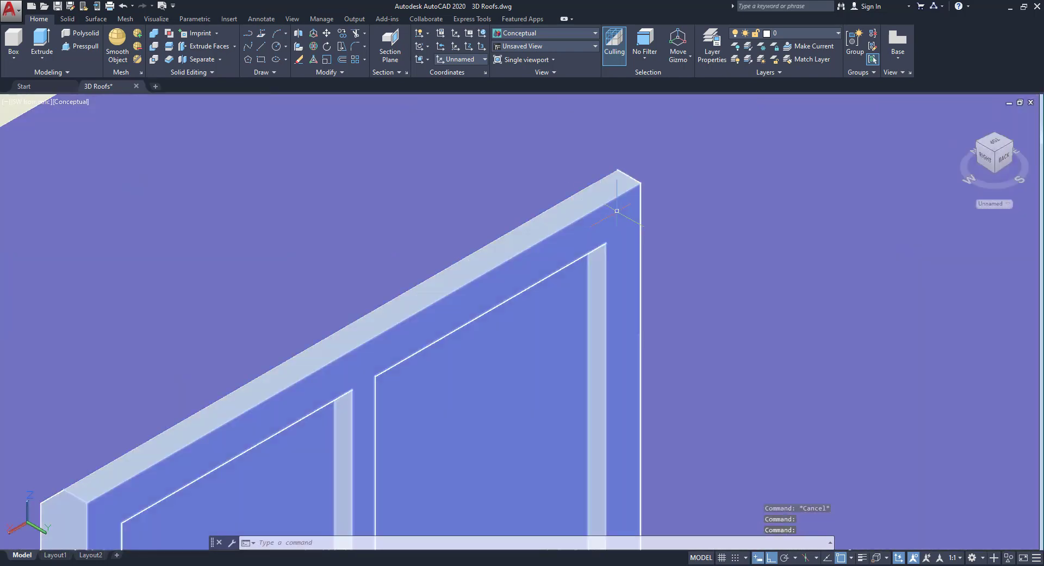
{"action": "left_click", "coordinate": [613, 206]}
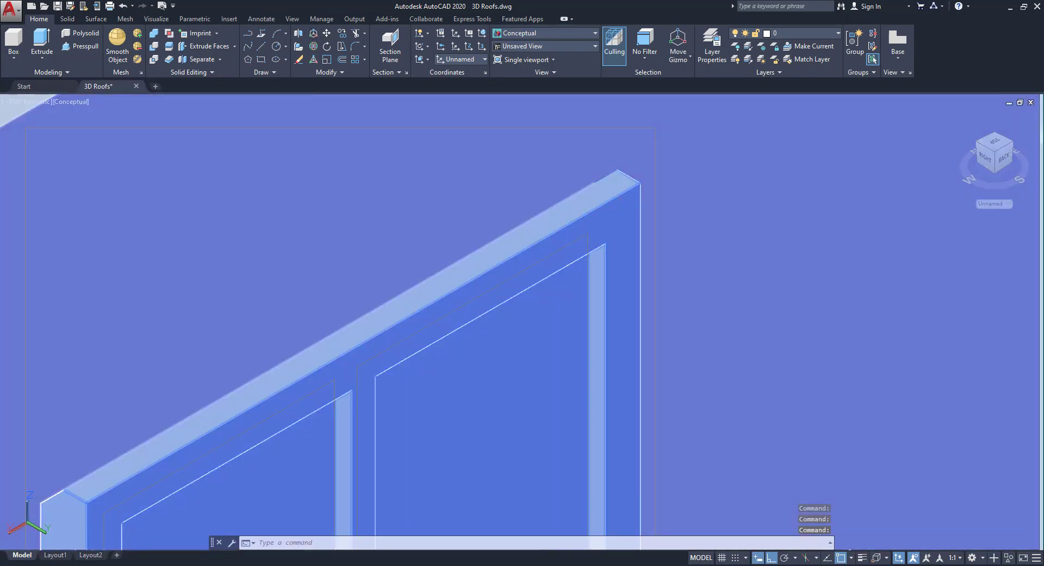
{"action": "left_click", "coordinate": [326, 33]}
{"action": "left_click", "coordinate": [617, 171]}
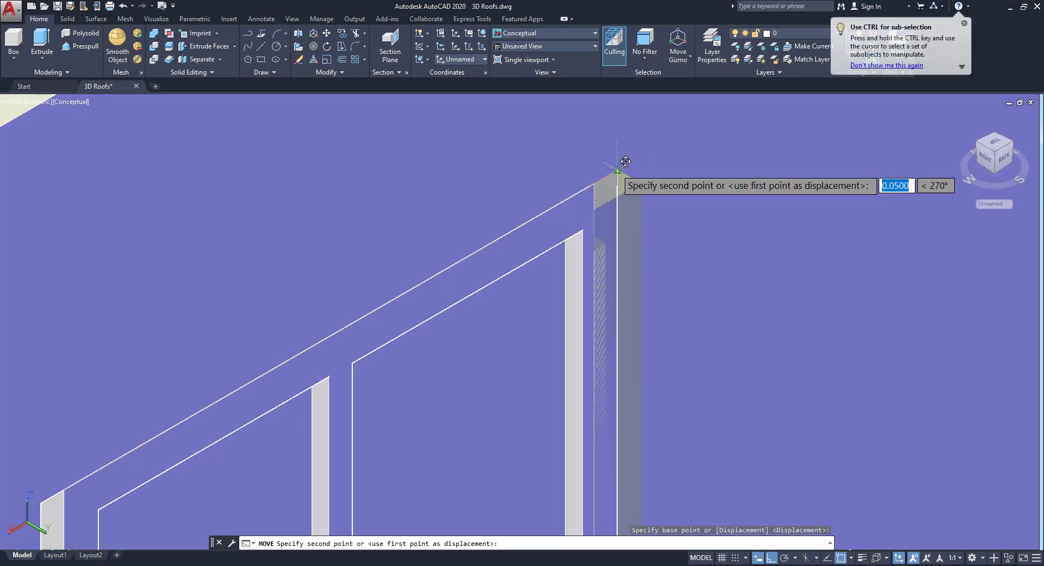
{"action": "left_click", "coordinate": [618, 170]}
{"action": "scroll", "coordinate": [609, 207], "scroll_direction": "down", "scroll_amount": 5}
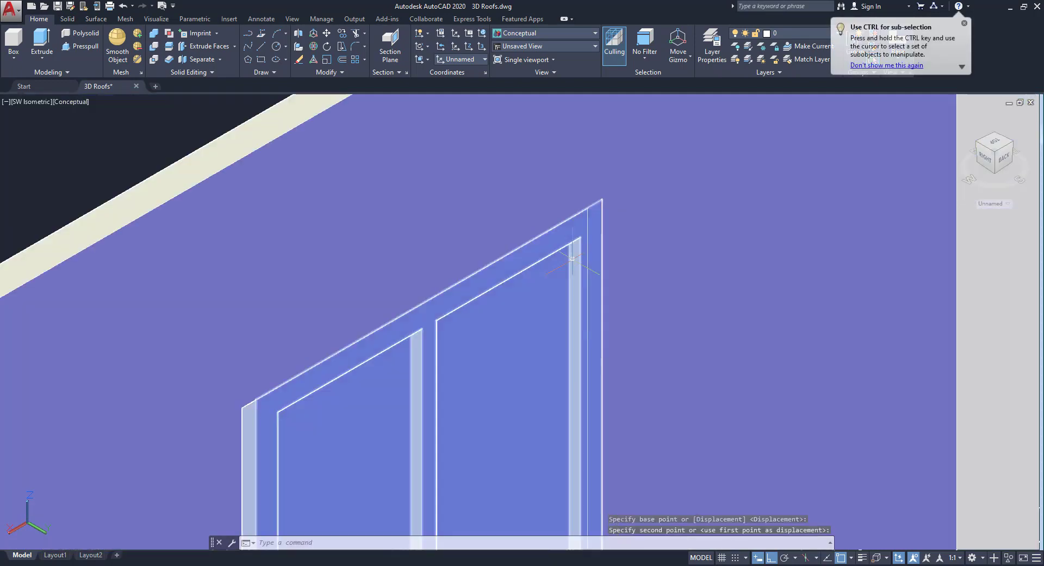
{"action": "middle_click_drag", "start_coordinate": [567, 254], "coordinate": [561, 213]}
{"action": "scroll", "coordinate": [483, 252], "scroll_direction": "up", "scroll_amount": 8}
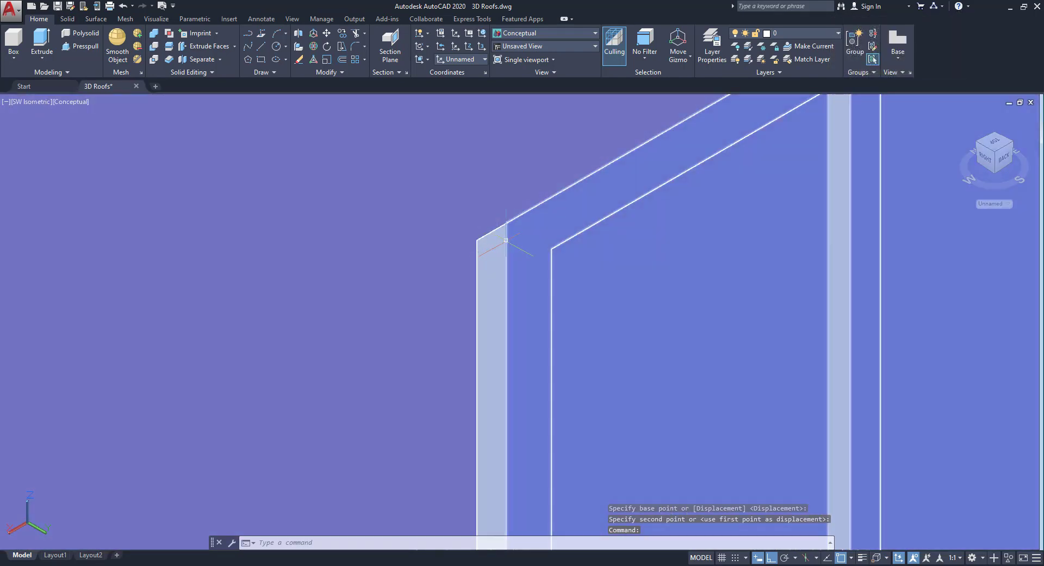
{"action": "left_click", "coordinate": [506, 241]}
{"action": "key", "text": "Escape"}
{"action": "scroll", "coordinate": [449, 246], "scroll_direction": "down", "scroll_amount": 8}
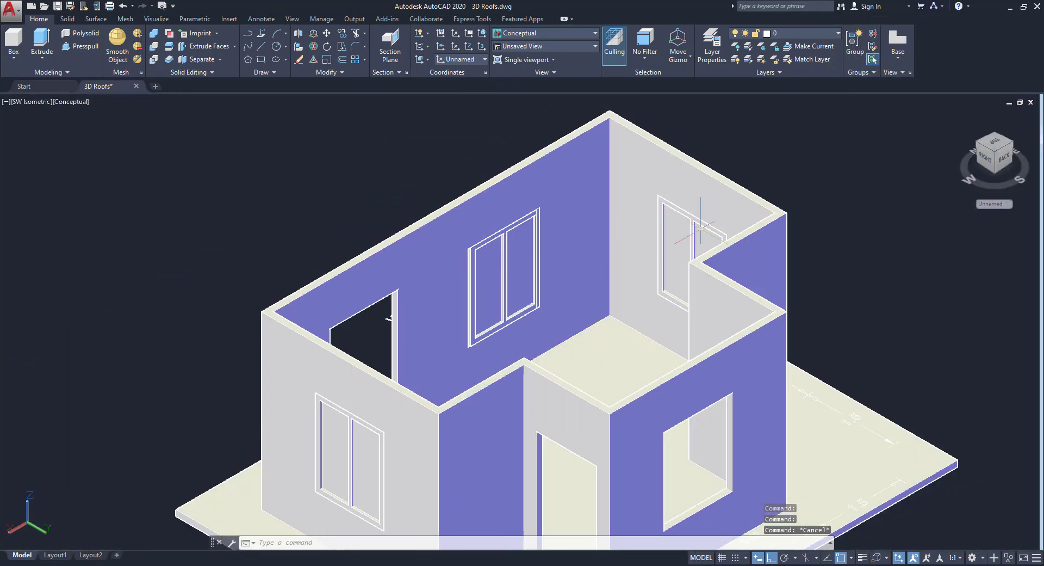
{"action": "left_click", "coordinate": [977, 144]}
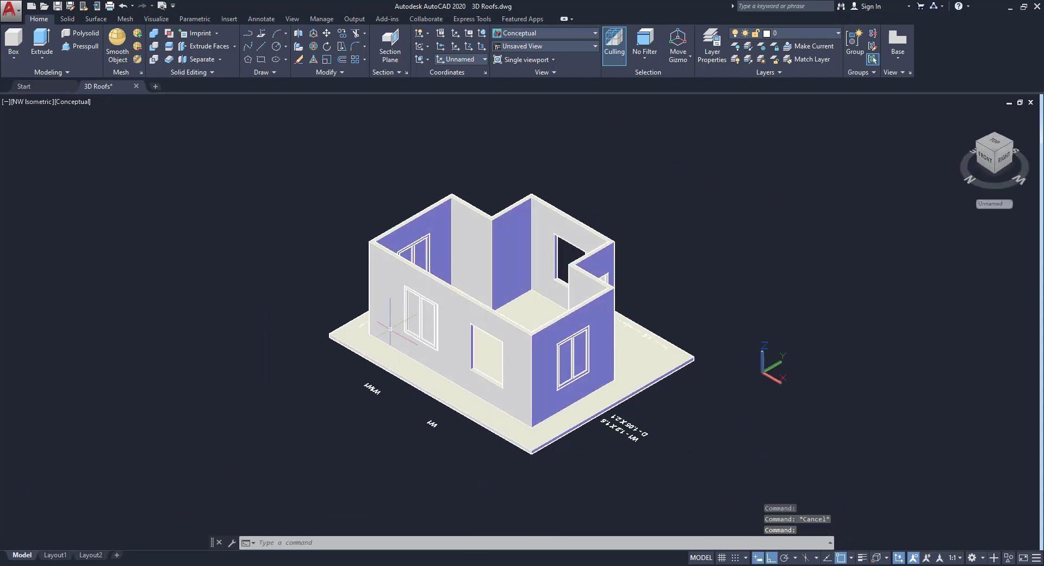
{"action": "scroll", "coordinate": [474, 327], "scroll_direction": "up", "scroll_amount": 6}
{"action": "left_click", "coordinate": [475, 325]}
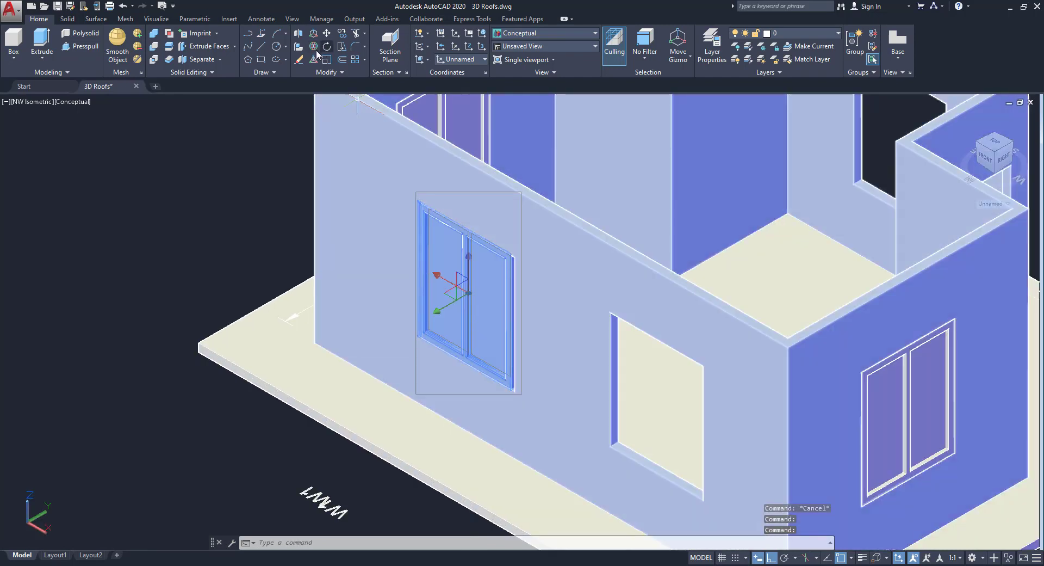
{"action": "type", "text": "co"}
{"action": "key", "text": "Return"}
{"action": "scroll", "coordinate": [513, 390], "scroll_direction": "up", "scroll_amount": 6}
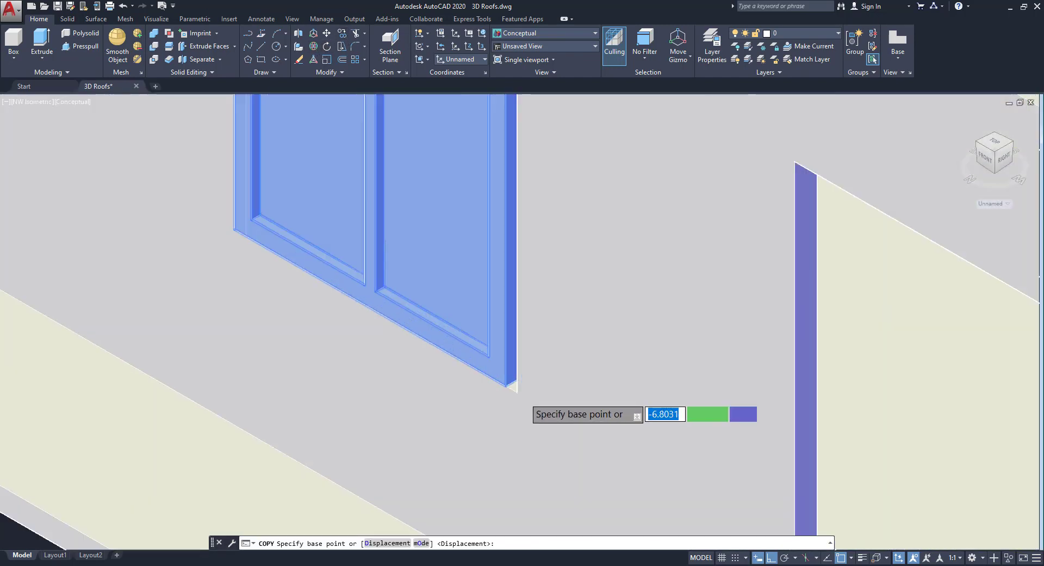
{"action": "key", "text": "Escape"}
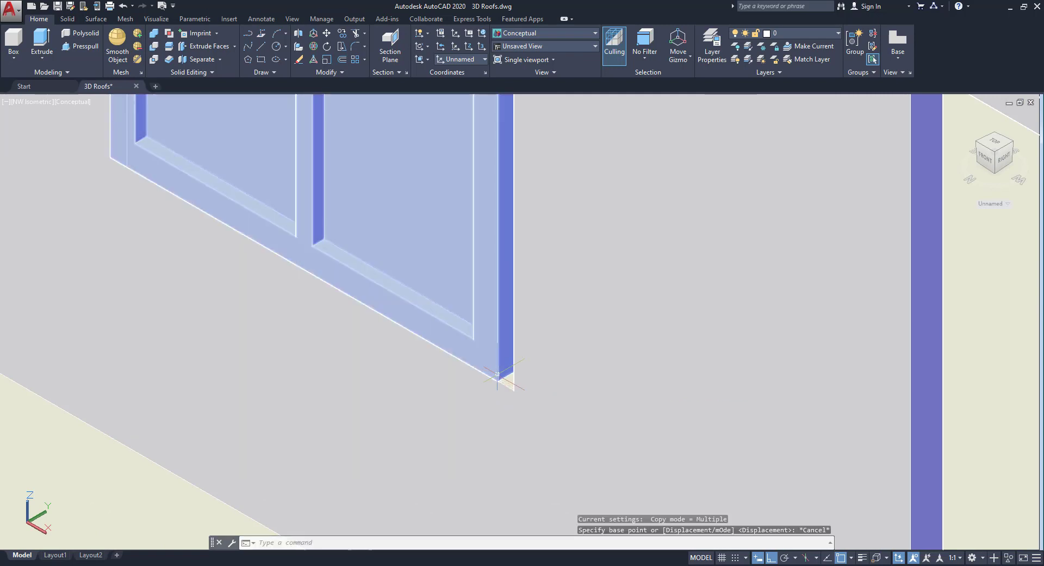
Move the window in the long side wall by its outer bottom corner to the matching bottom corner of its opening
{"action": "scroll", "coordinate": [505, 375], "scroll_direction": "down", "scroll_amount": 5}
{"action": "middle_click_drag", "start_coordinate": [501, 375], "coordinate": [519, 422]}
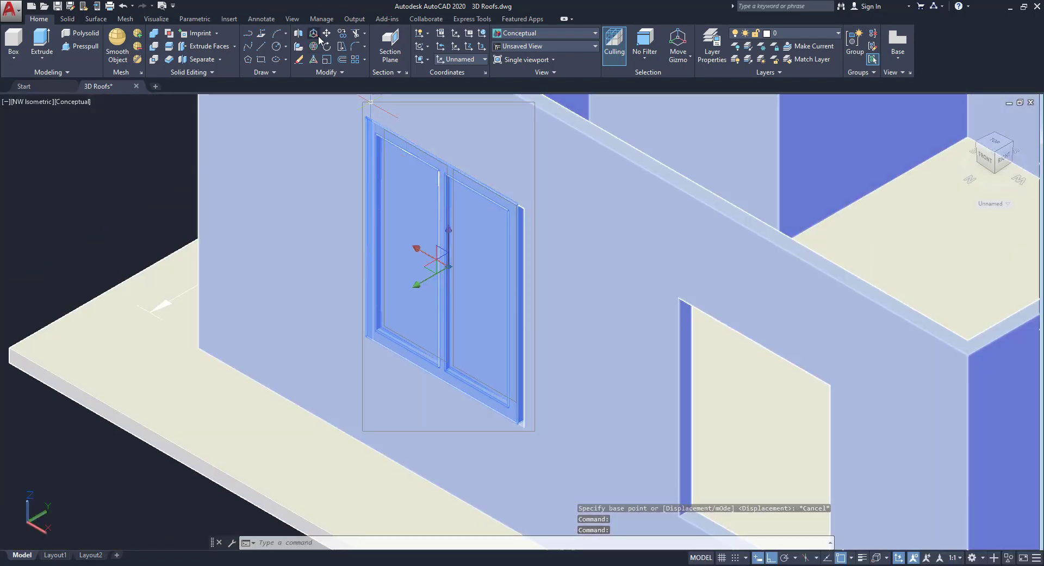
{"action": "left_click", "coordinate": [326, 33]}
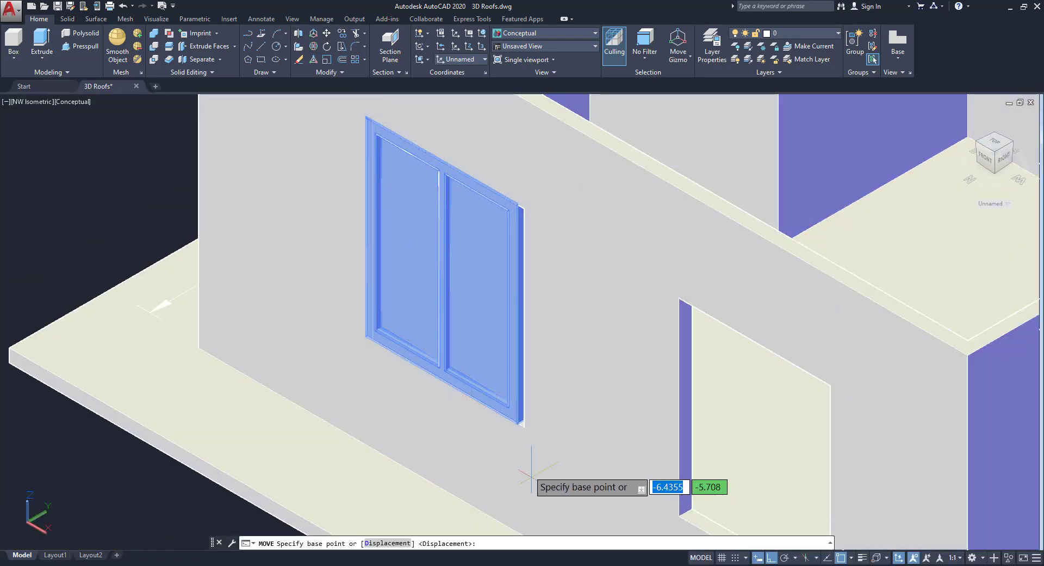
{"action": "scroll", "coordinate": [514, 435], "scroll_direction": "up", "scroll_amount": 5}
{"action": "scroll", "coordinate": [514, 416], "scroll_direction": "up", "scroll_amount": 2}
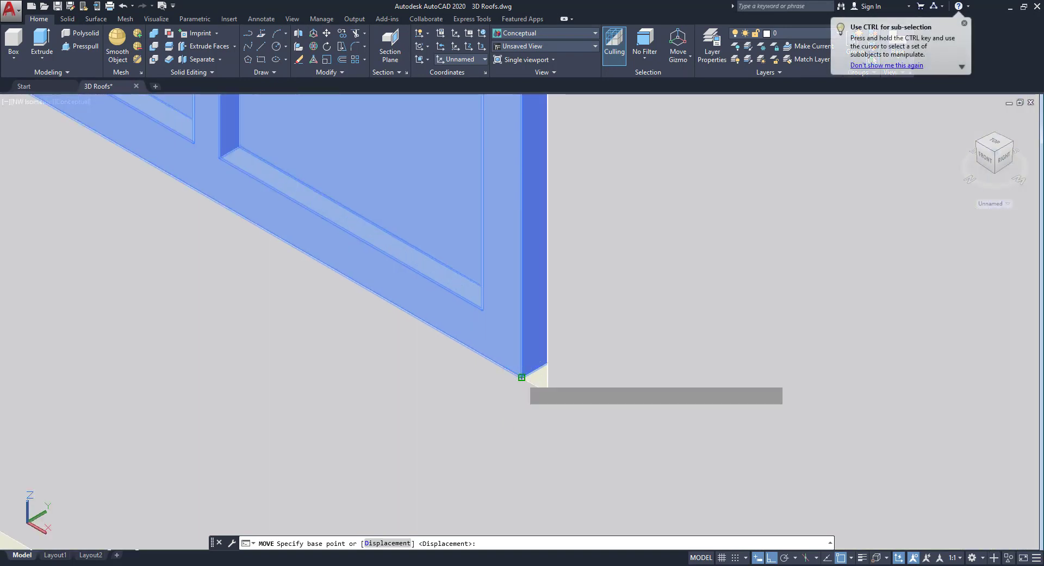
{"action": "left_click", "coordinate": [522, 377]}
{"action": "left_click", "coordinate": [547, 393]}
{"action": "scroll", "coordinate": [404, 388], "scroll_direction": "down", "scroll_amount": 5}
{"action": "middle_click_drag", "start_coordinate": [380, 386], "coordinate": [399, 413]}
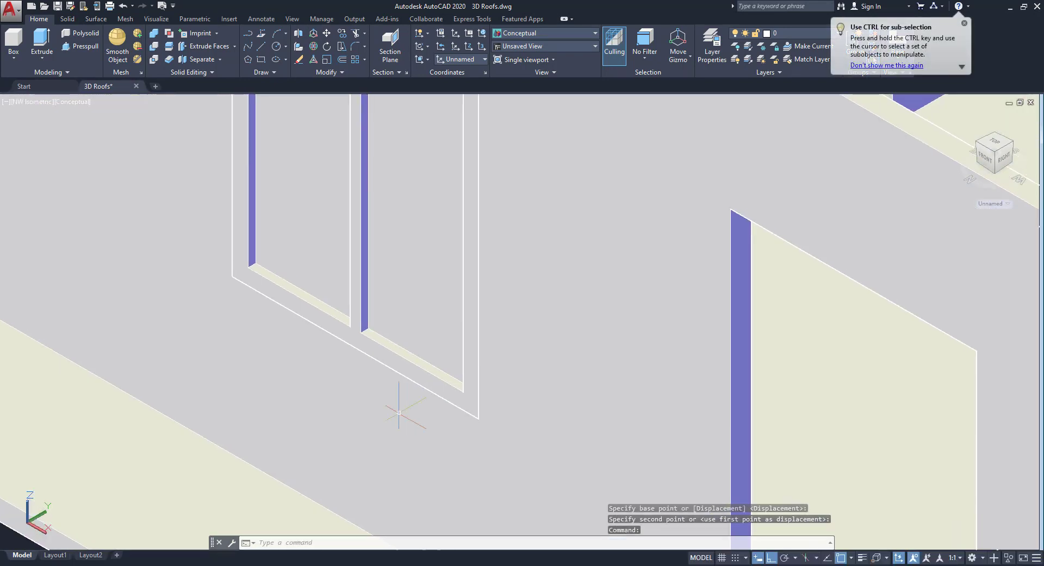
Copy the fitted window by its outer bottom corner to the matching corner of the remaining opening in the same long wall
{"action": "scroll", "coordinate": [399, 413], "scroll_direction": "down", "scroll_amount": 8}
{"action": "left_click", "coordinate": [374, 328]}
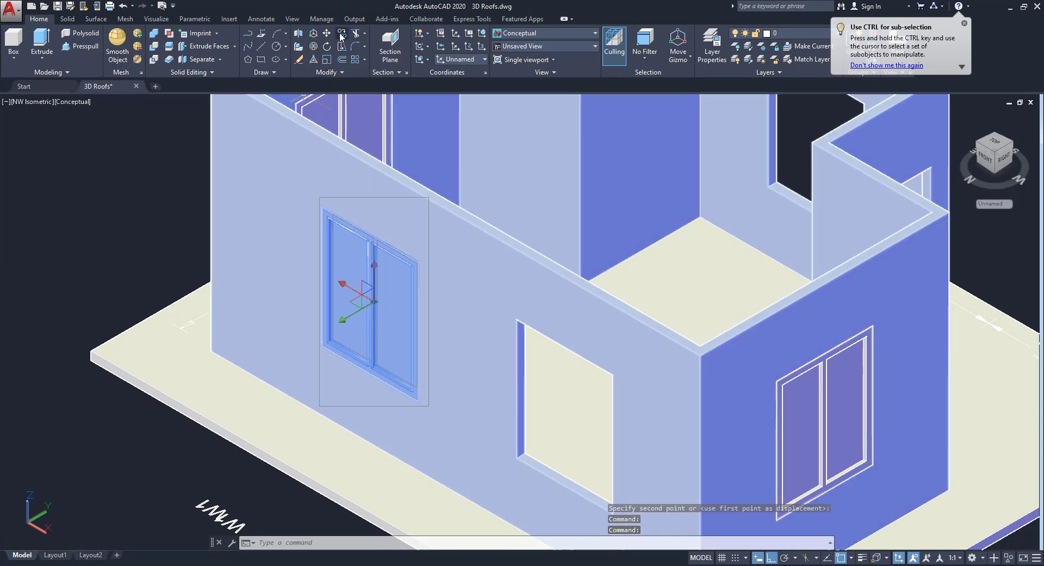
{"action": "left_click", "coordinate": [341, 34]}
{"action": "scroll", "coordinate": [418, 386], "scroll_direction": "up", "scroll_amount": 6}
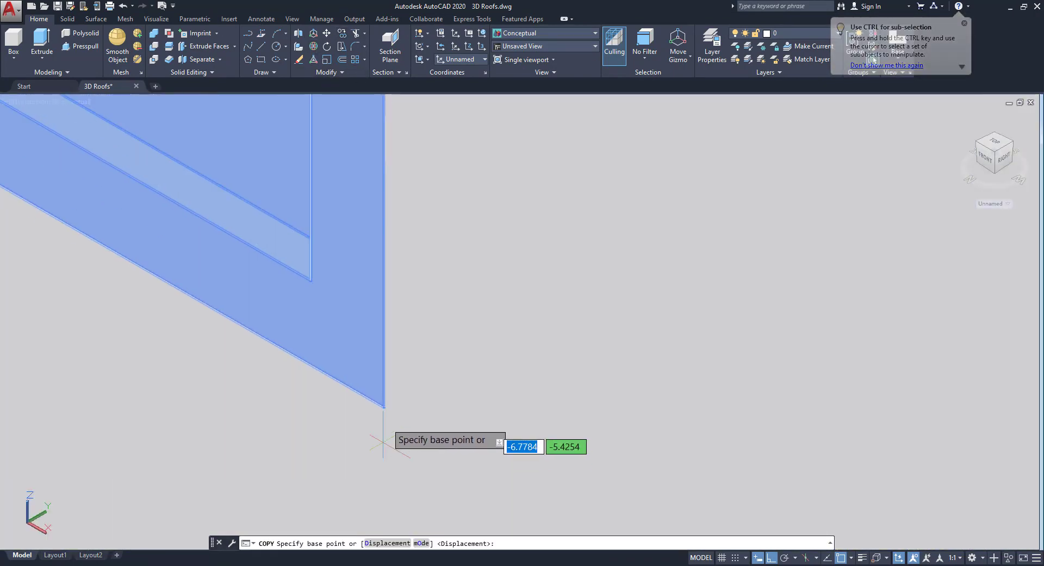
{"action": "left_click", "coordinate": [385, 402]}
{"action": "scroll", "coordinate": [413, 419], "scroll_direction": "down", "scroll_amount": 5}
{"action": "scroll", "coordinate": [414, 392], "scroll_direction": "down", "scroll_amount": 6}
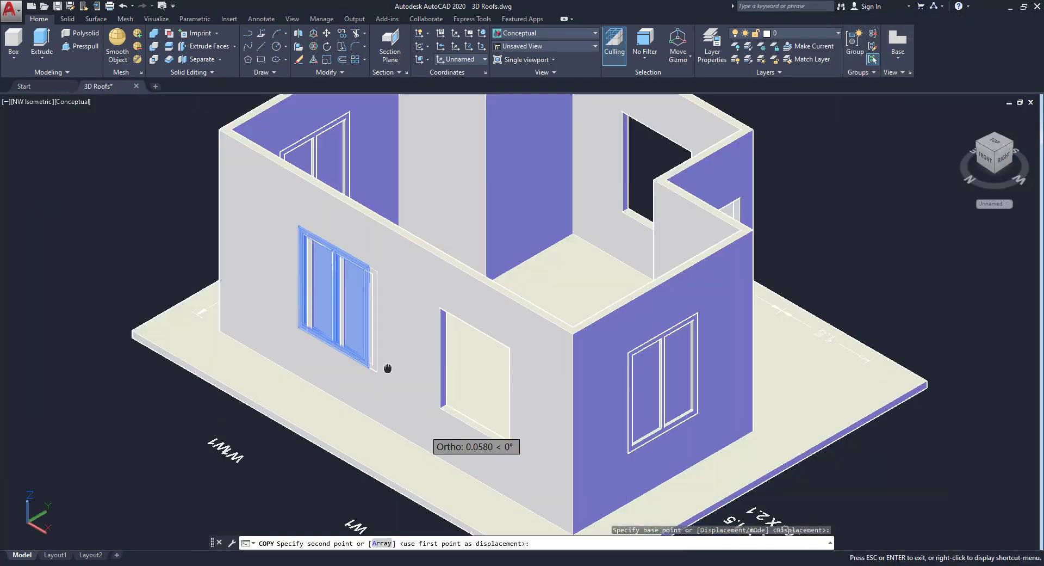
{"action": "scroll", "coordinate": [385, 366], "scroll_direction": "up", "scroll_amount": 6}
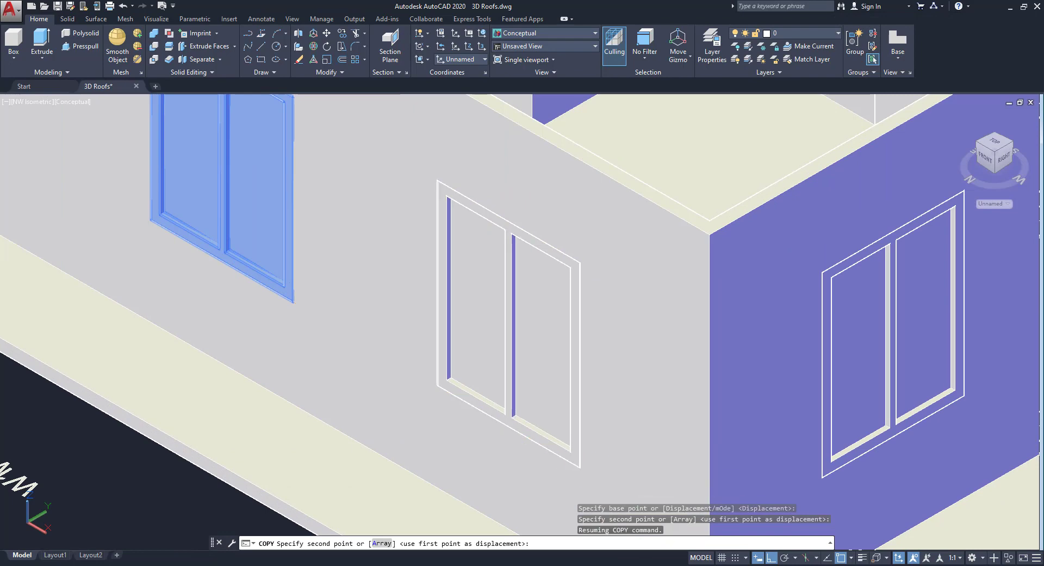
{"action": "left_click", "coordinate": [581, 467]}
{"action": "key", "text": "Escape"}
{"action": "scroll", "coordinate": [447, 387], "scroll_direction": "down", "scroll_amount": 6}
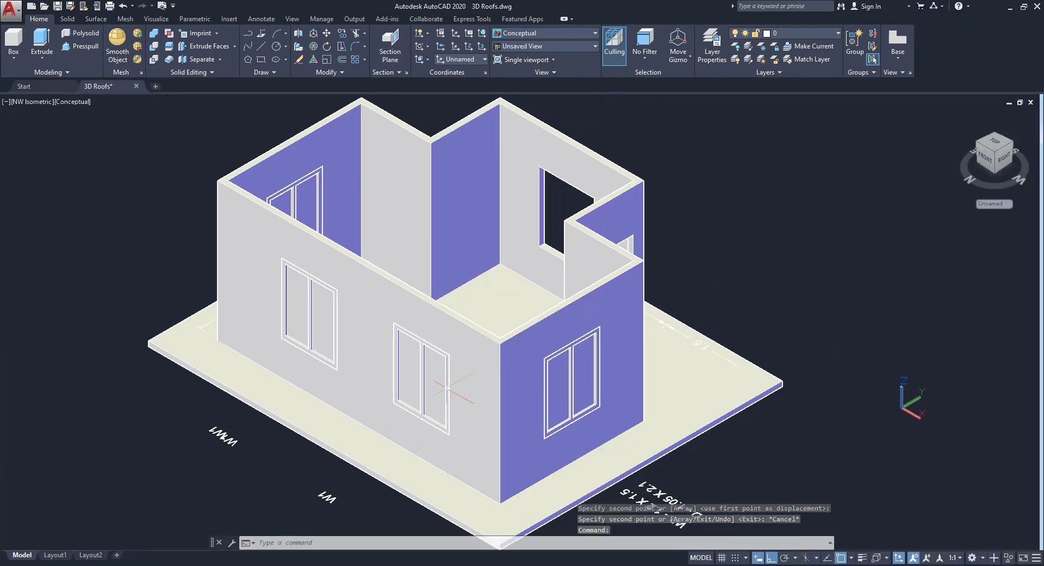
Copy the middle window of the long wall by its bottom corner to the matching corner of the opening in the wall beside the door
{"action": "left_click", "coordinate": [1010, 145]}
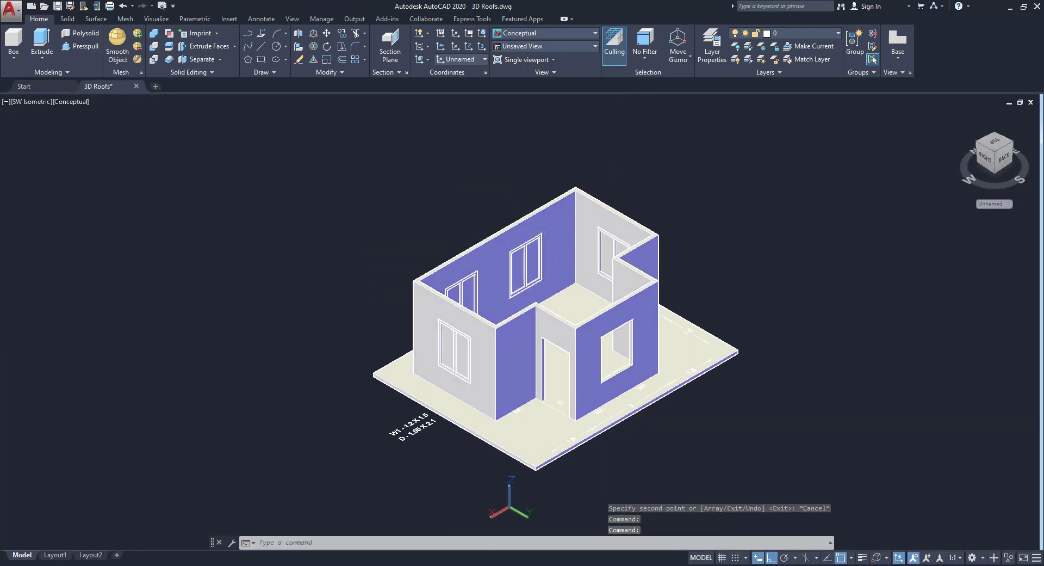
{"action": "left_click", "coordinate": [526, 265]}
{"action": "left_click", "coordinate": [341, 33]}
{"action": "scroll", "coordinate": [535, 338], "scroll_direction": "up", "scroll_amount": 2}
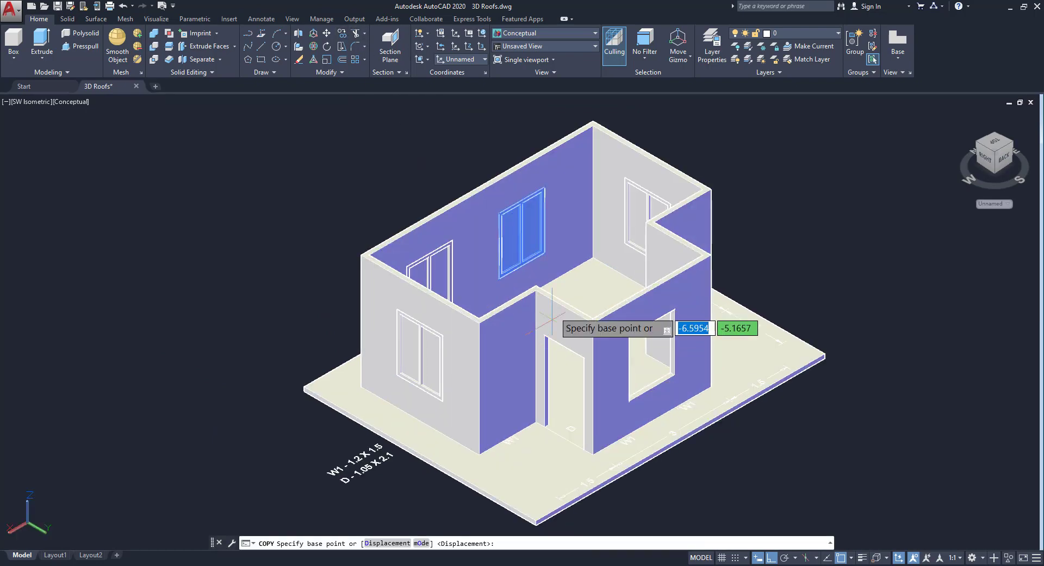
{"action": "scroll", "coordinate": [552, 317], "scroll_direction": "up", "scroll_amount": 4}
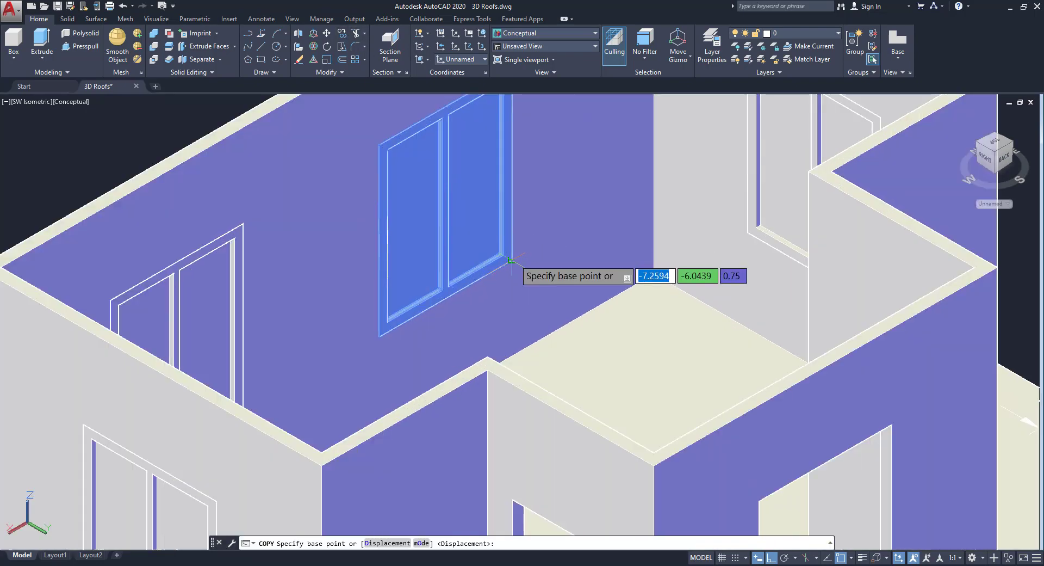
{"action": "left_click", "coordinate": [510, 261]}
{"action": "scroll", "coordinate": [466, 245], "scroll_direction": "down", "scroll_amount": 5}
{"action": "scroll", "coordinate": [611, 336], "scroll_direction": "up", "scroll_amount": 6}
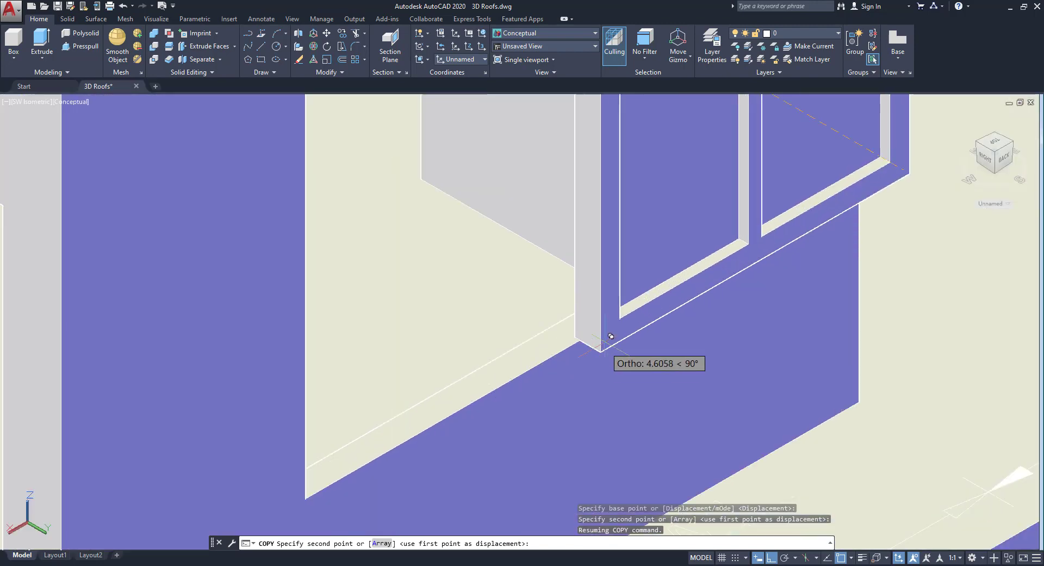
{"action": "scroll", "coordinate": [605, 342], "scroll_direction": "up", "scroll_amount": 3}
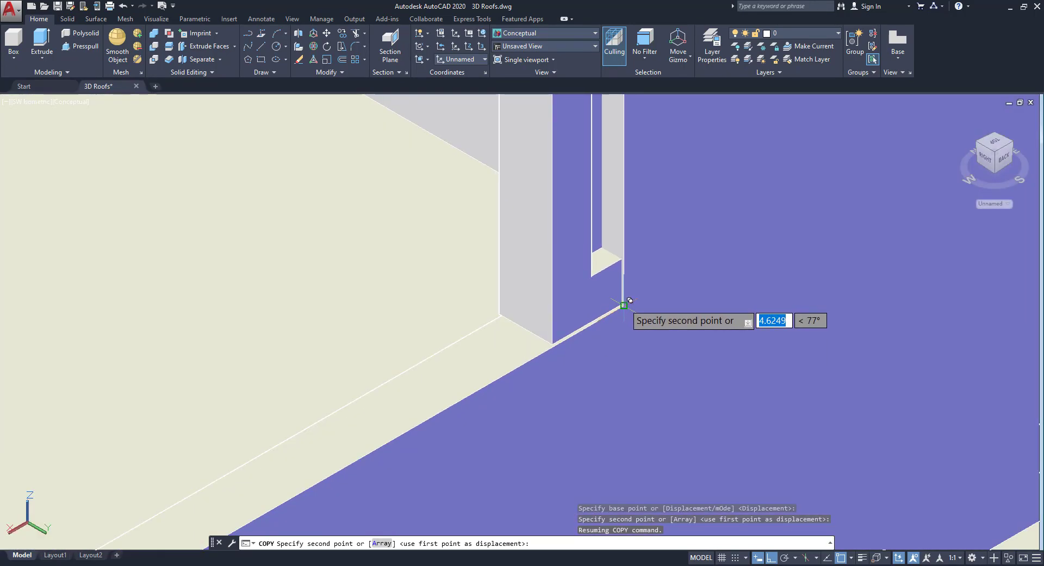
{"action": "left_click", "coordinate": [623, 305]}
{"action": "scroll", "coordinate": [623, 305], "scroll_direction": "down", "scroll_amount": 5}
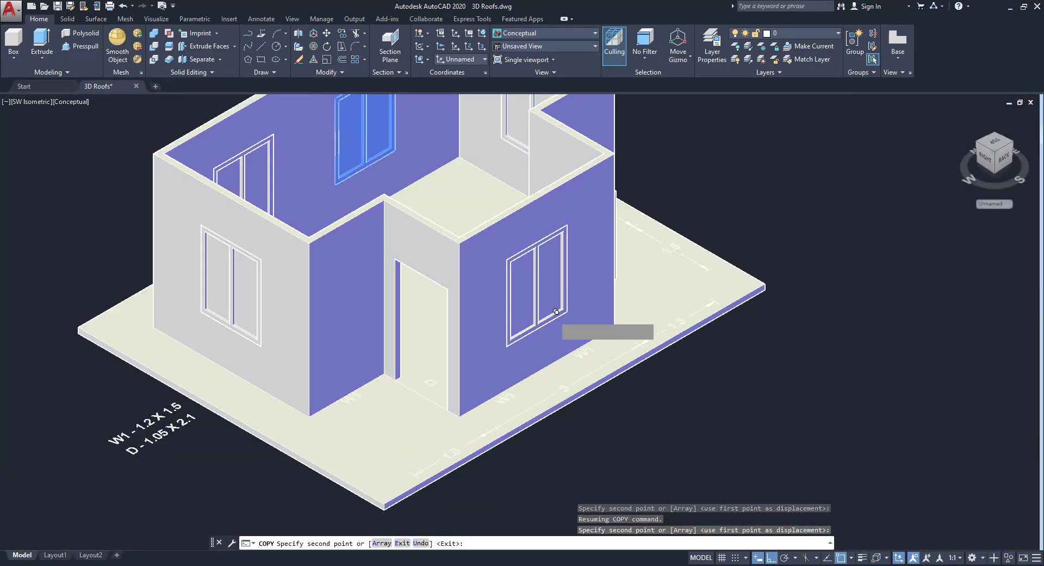
{"action": "scroll", "coordinate": [556, 312], "scroll_direction": "down", "scroll_amount": 2}
{"action": "right_click", "coordinate": [844, 206]}
{"action": "left_click", "coordinate": [859, 213]}
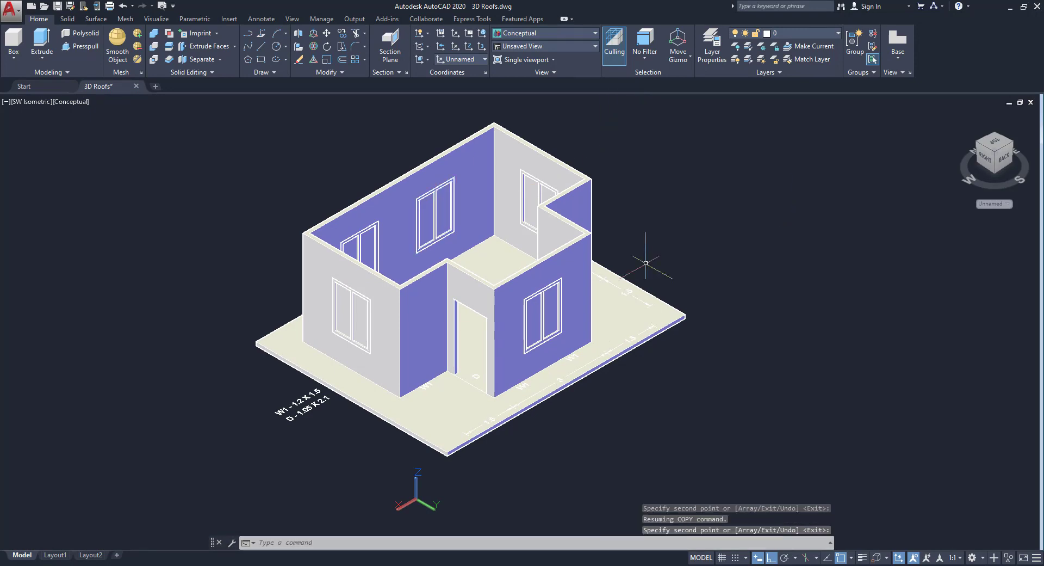
{"action": "scroll", "coordinate": [598, 375], "scroll_direction": "up", "scroll_amount": 2}
{"action": "left_click", "coordinate": [666, 415]}
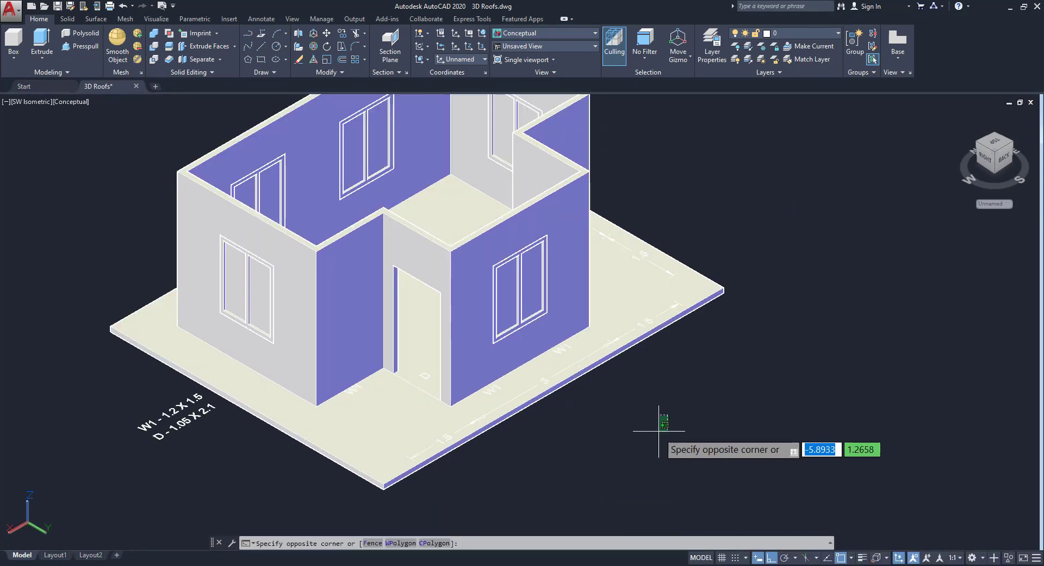
{"action": "left_click", "coordinate": [674, 442]}
{"action": "middle_click_drag", "start_coordinate": [602, 420], "coordinate": [629, 420]}
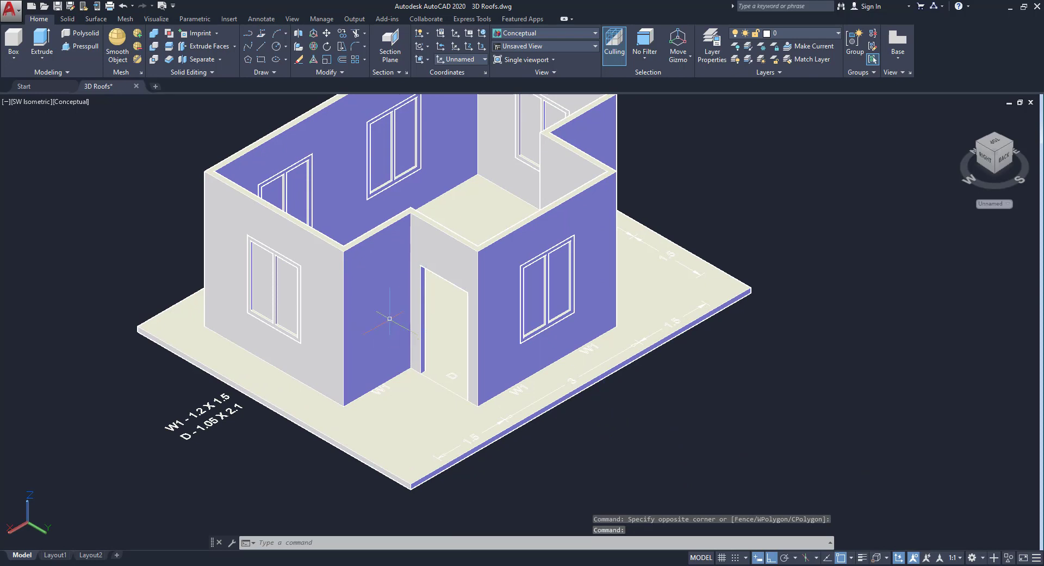
Draw a rectangle over the door opening from its upper corner to the diagonally opposite bottom corner
{"action": "left_click", "coordinate": [262, 59]}
{"action": "scroll", "coordinate": [454, 312], "scroll_direction": "up", "scroll_amount": 10}
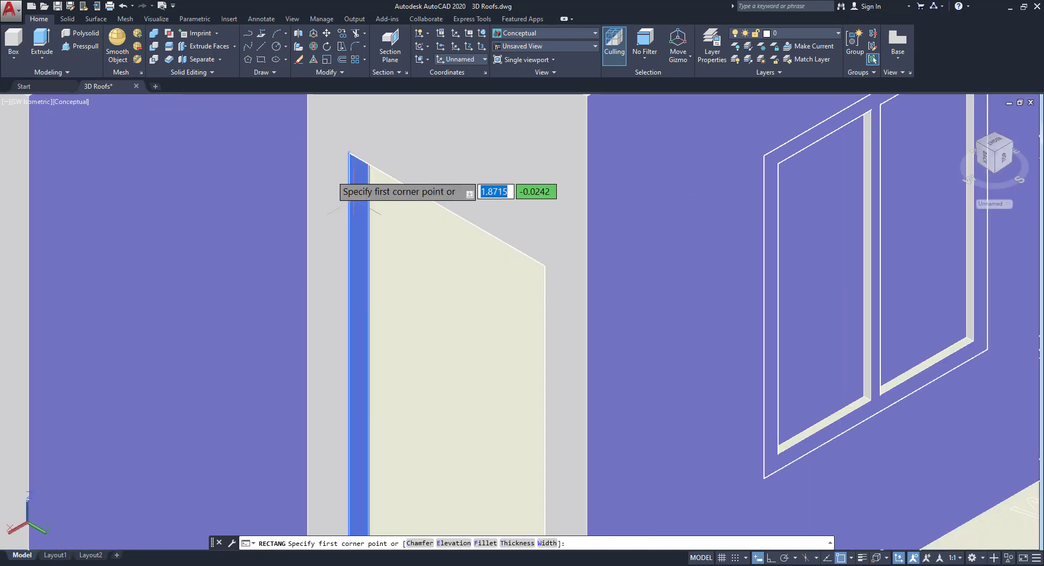
{"action": "left_click", "coordinate": [349, 152]}
{"action": "scroll", "coordinate": [350, 152], "scroll_direction": "down", "scroll_amount": 6}
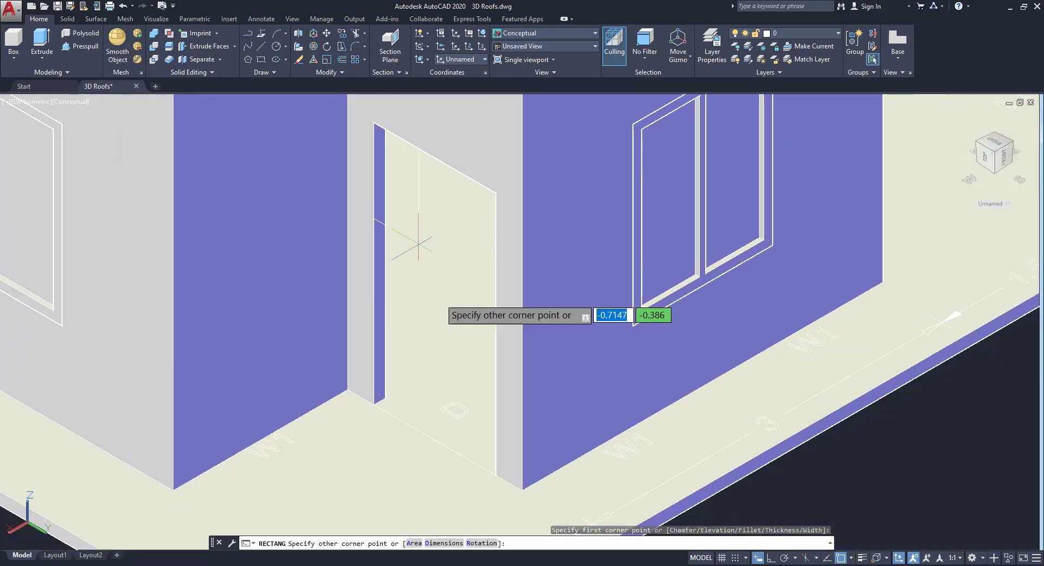
{"action": "left_click", "coordinate": [496, 475]}
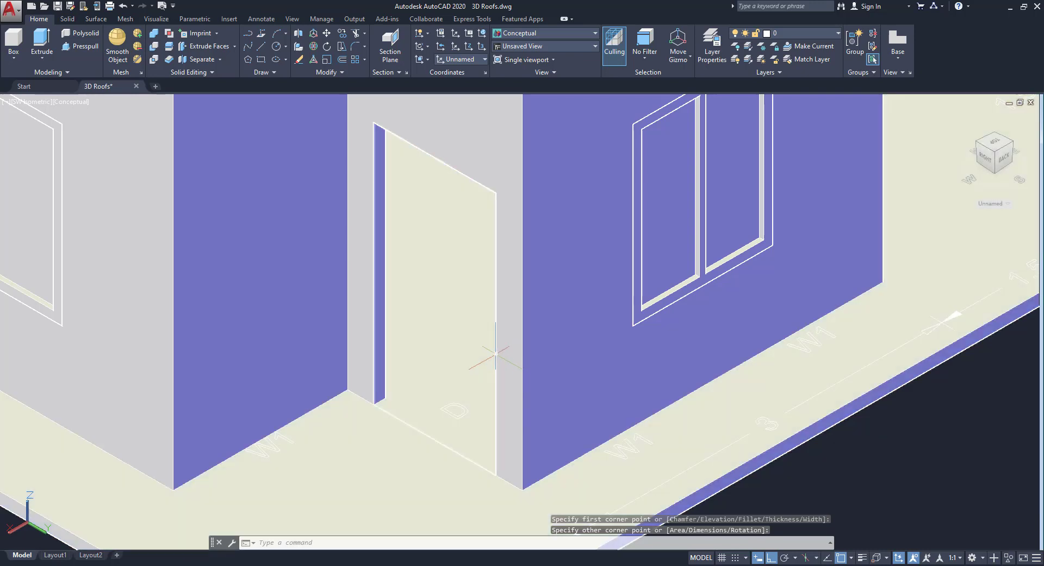
Copy the door opening rectangle to the empty area outside the base slab, beside the W1 and D size notes
{"action": "left_click", "coordinate": [495, 354]}
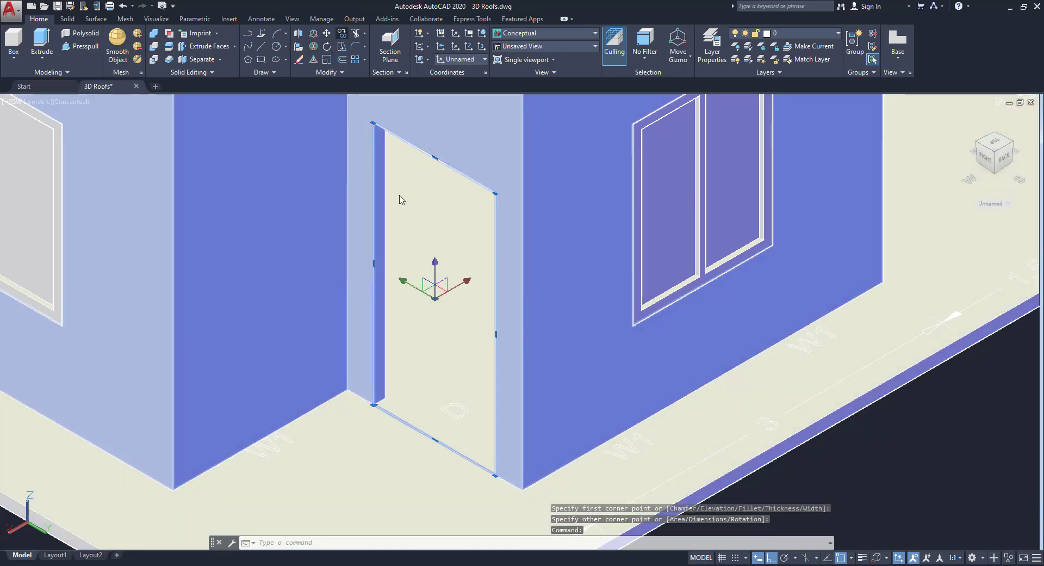
{"action": "scroll", "coordinate": [400, 200], "scroll_direction": "down", "scroll_amount": 8}
{"action": "type", "text": "co"}
{"action": "key", "text": "Return"}
{"action": "left_click", "coordinate": [641, 414]}
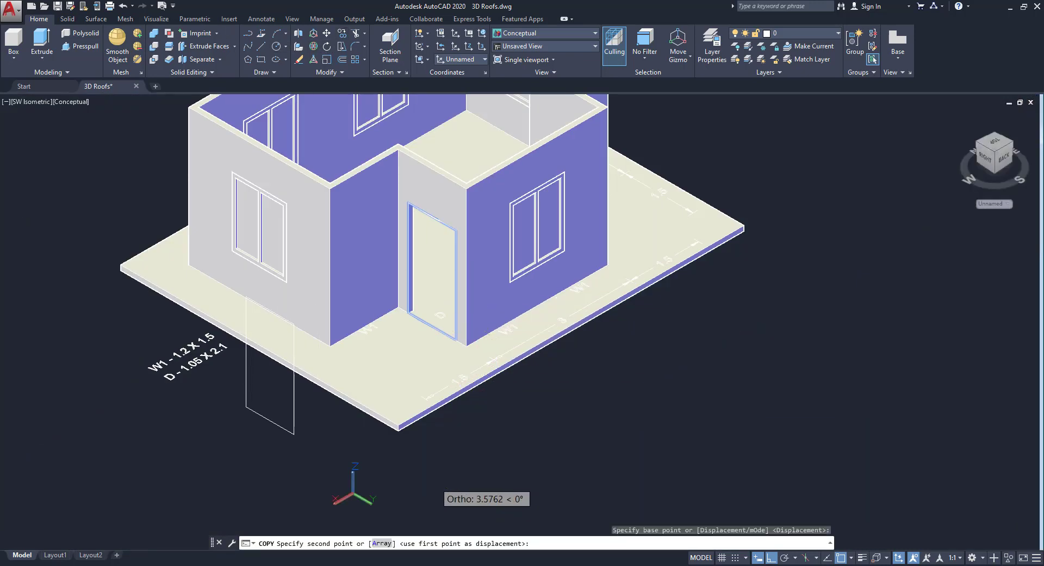
{"action": "middle_click_drag", "start_coordinate": [438, 481], "coordinate": [514, 359]}
{"action": "left_click", "coordinate": [472, 395]}
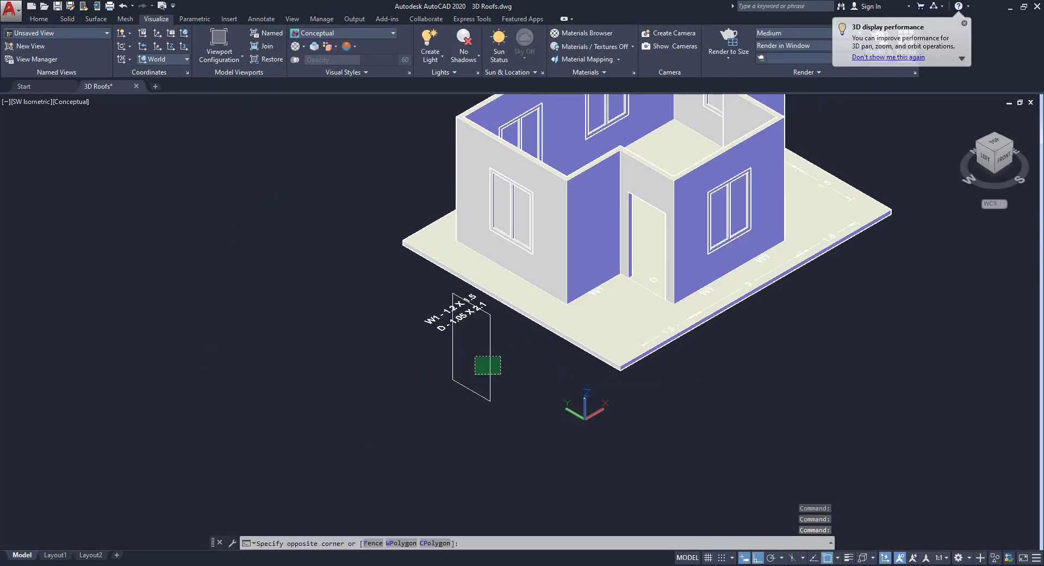
Move the copied door rectangle farther away from the house, clear of the size notes
{"action": "left_click", "coordinate": [475, 373]}
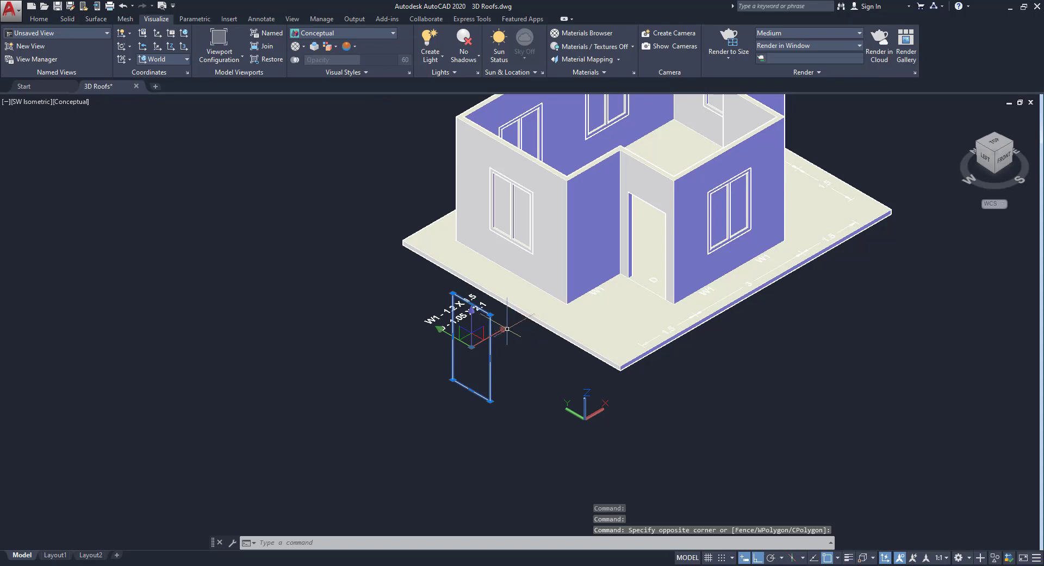
{"action": "left_click", "coordinate": [471, 347]}
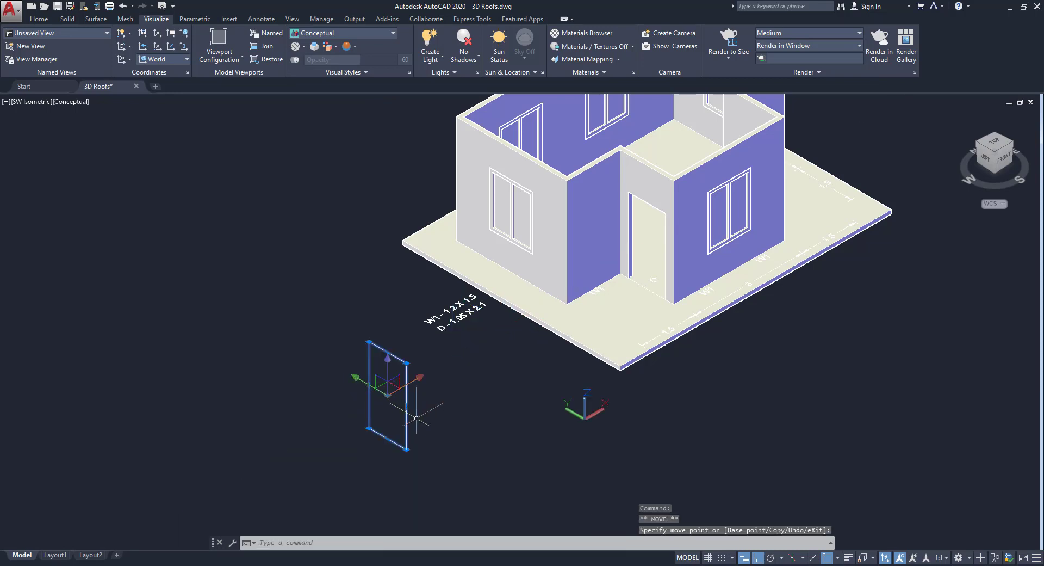
{"action": "right_click", "coordinate": [390, 383]}
{"action": "left_click", "coordinate": [429, 475]}
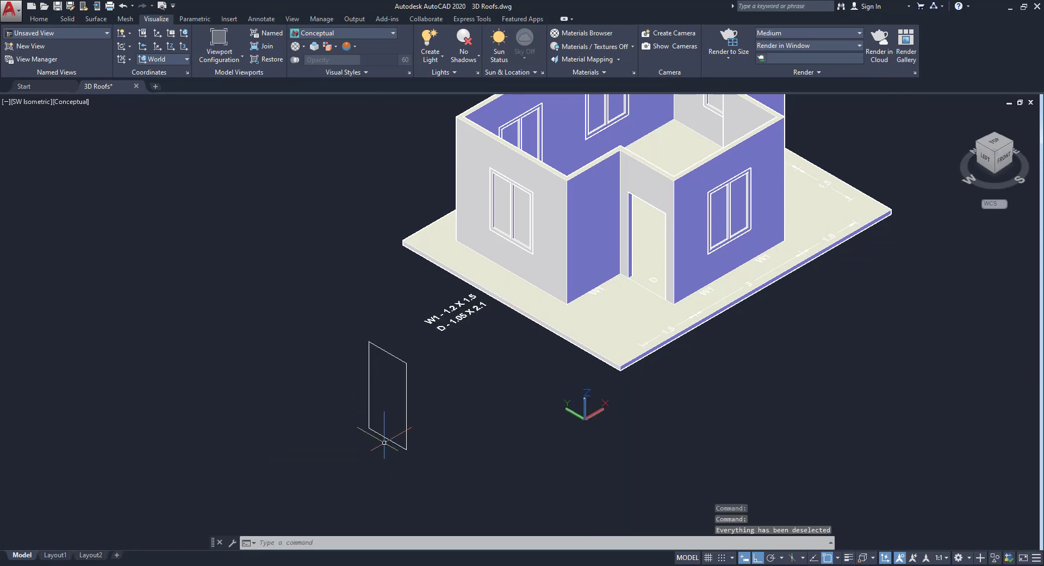
Trim away the whole bottom edge of the copied door rectangle, leaving its two uprights and top edge
{"action": "scroll", "coordinate": [412, 378], "scroll_direction": "up", "scroll_amount": 4}
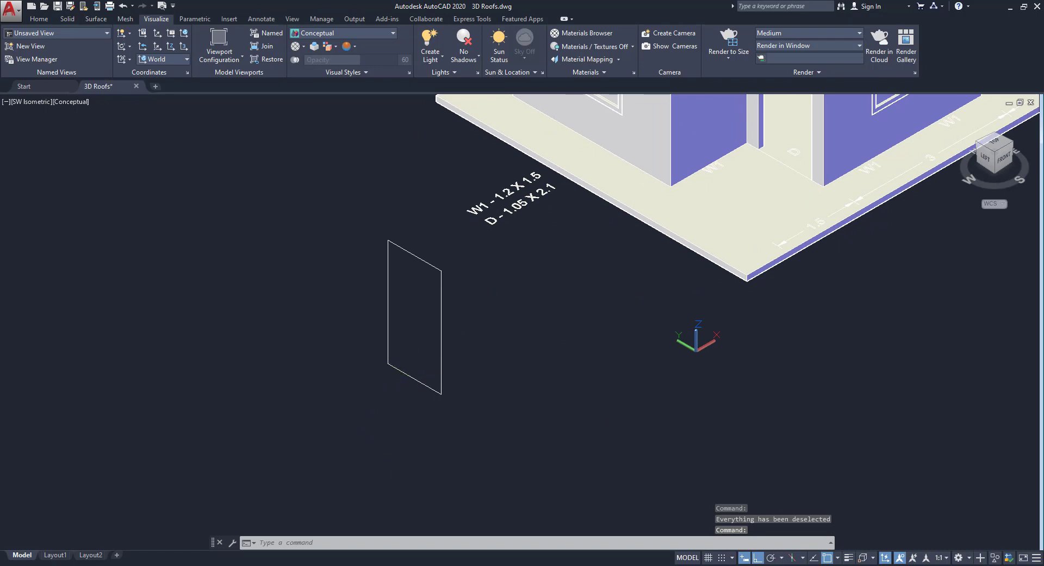
{"action": "middle_click_drag", "start_coordinate": [563, 151], "coordinate": [578, 194]}
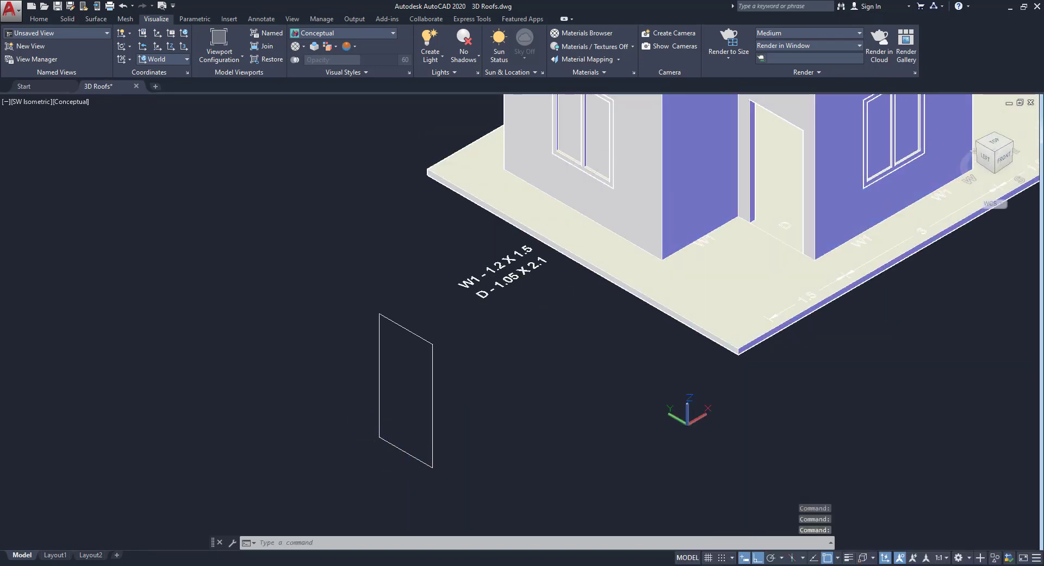
{"action": "scroll", "coordinate": [395, 395], "scroll_direction": "up", "scroll_amount": 2}
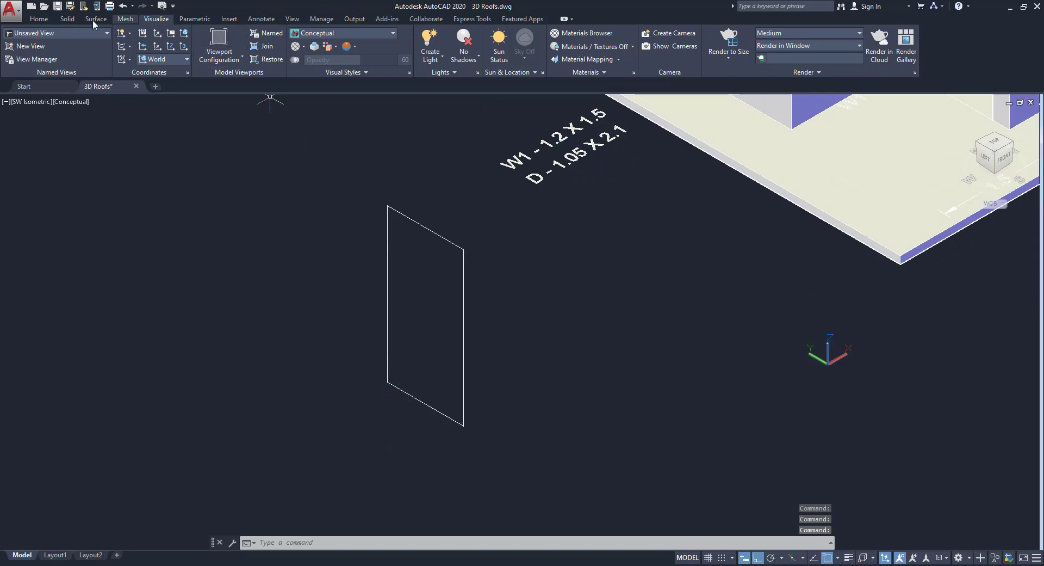
{"action": "left_click", "coordinate": [39, 21]}
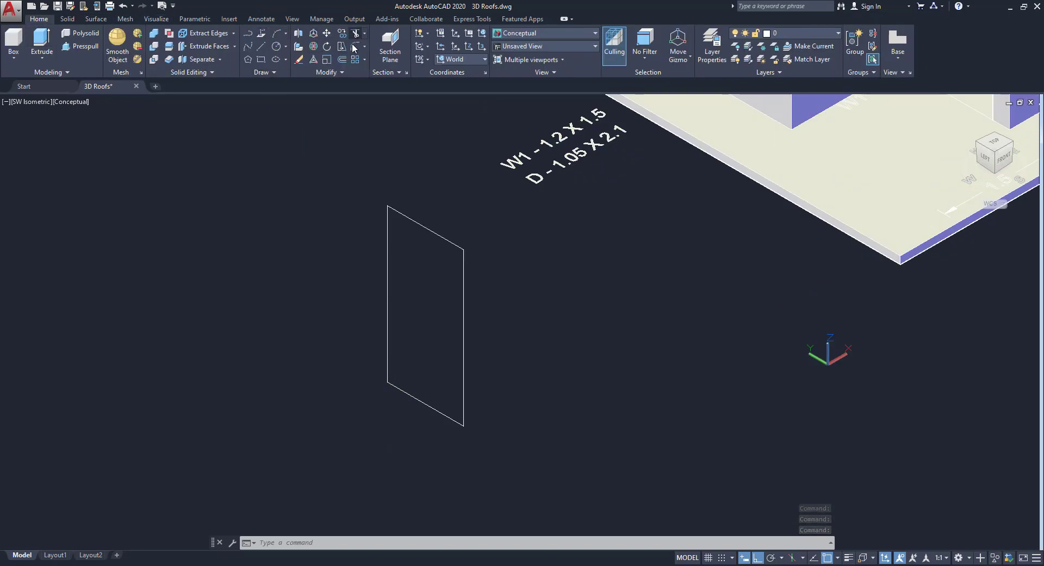
{"action": "type", "text": "tr"}
{"action": "key", "text": "Return"}
{"action": "key", "text": "Return"}
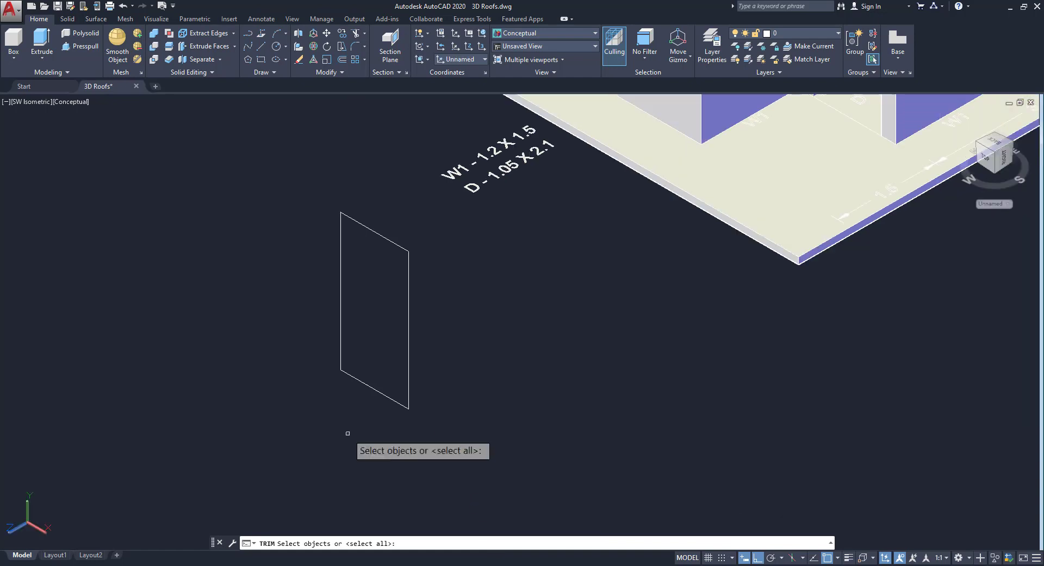
{"action": "key", "text": "Return"}
{"action": "left_click", "coordinate": [381, 391]}
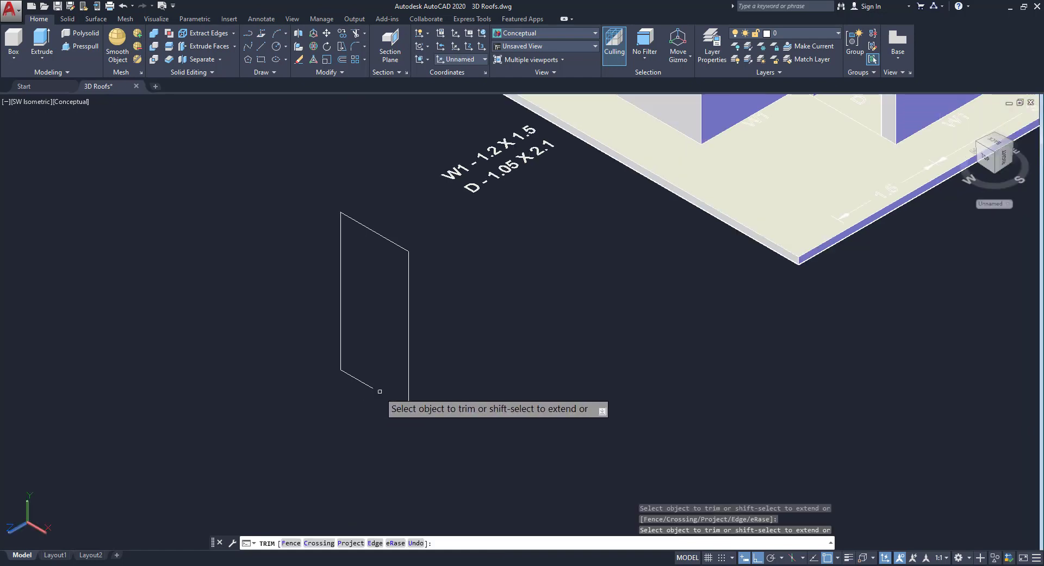
{"action": "left_click", "coordinate": [370, 386]}
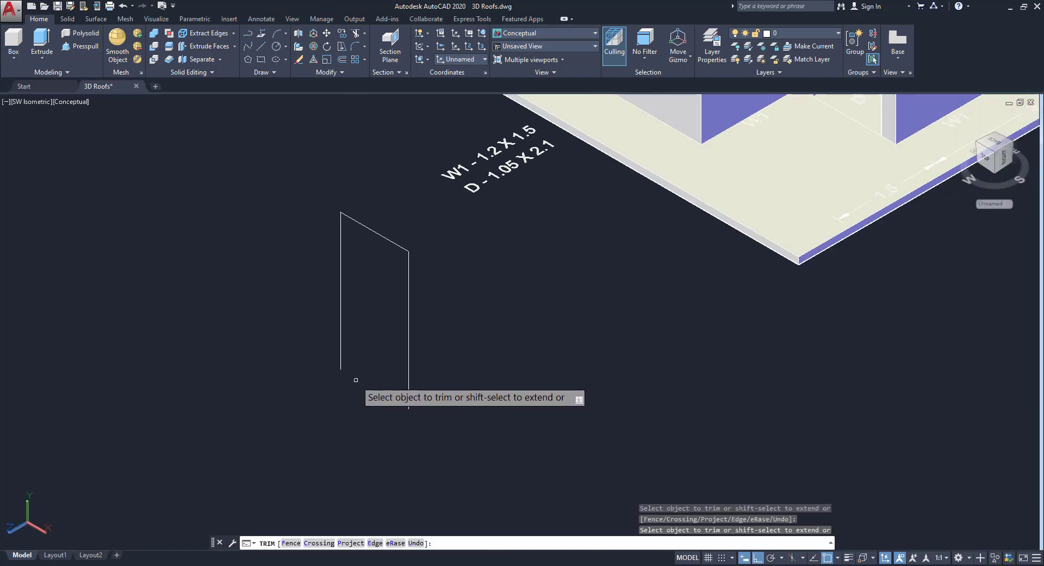
{"action": "right_click", "coordinate": [368, 355]}
{"action": "left_click", "coordinate": [380, 362]}
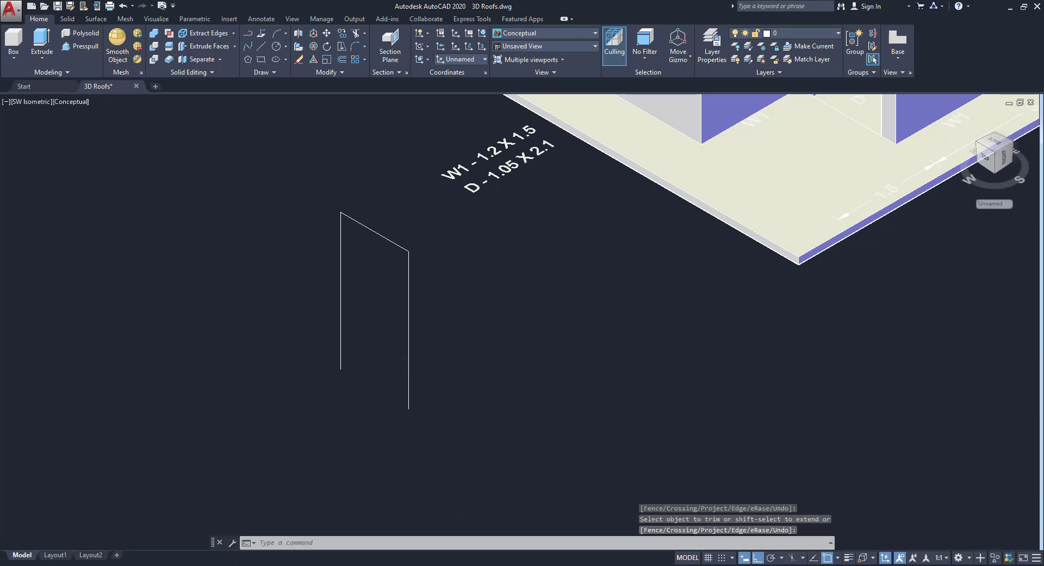
Offset the open door outline inward by 0.075
{"action": "scroll", "coordinate": [344, 344], "scroll_direction": "up", "scroll_amount": 2}
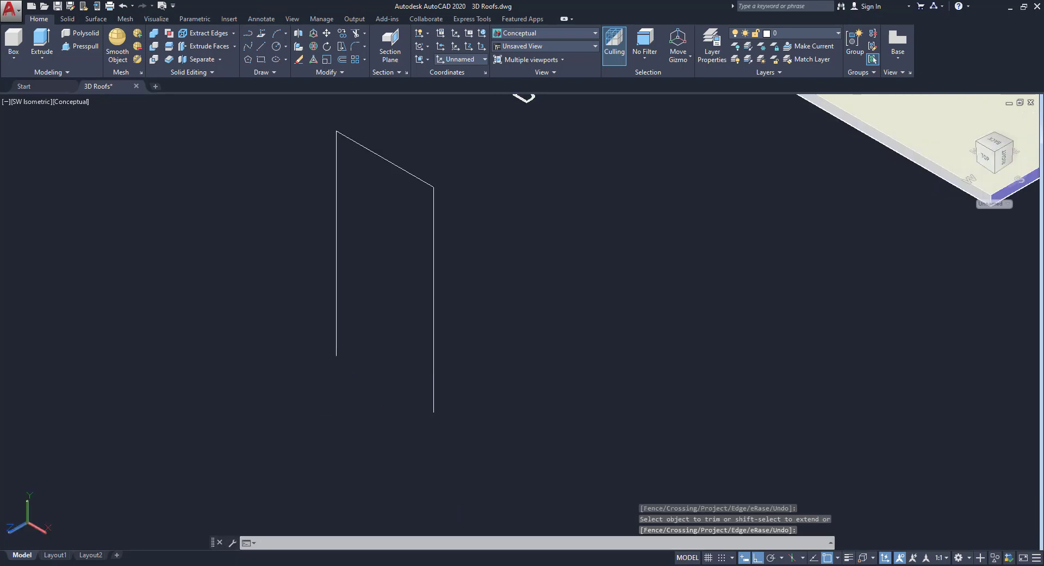
{"action": "left_click", "coordinate": [342, 59]}
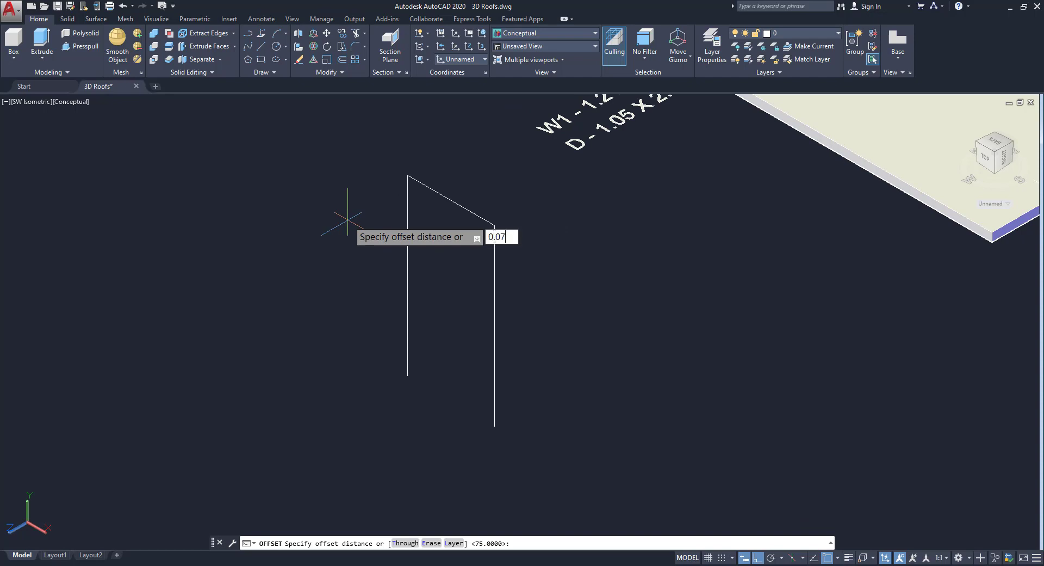
{"action": "key", "text": "Return"}
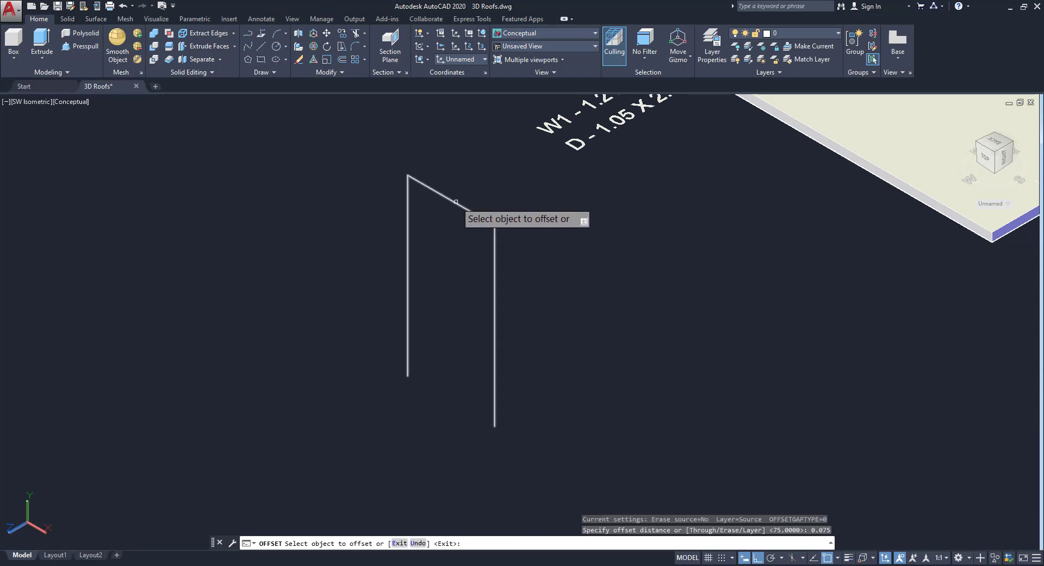
{"action": "left_click", "coordinate": [456, 202]}
{"action": "left_click", "coordinate": [452, 255]}
{"action": "key", "text": "Escape"}
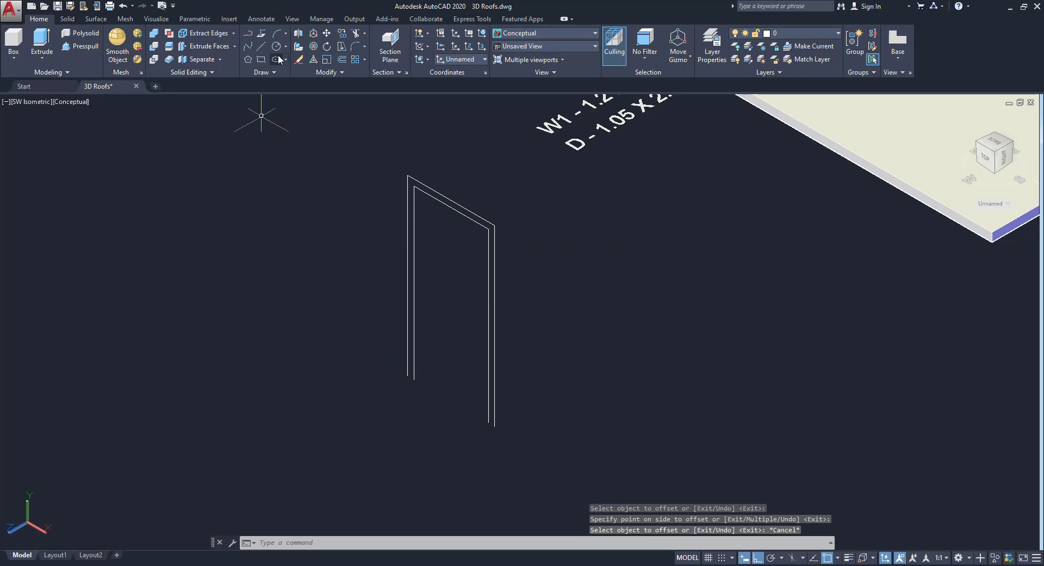
Close the bottom ends of both door frame uprights with short polylines between the outer and inner outlines
{"action": "left_click", "coordinate": [248, 34]}
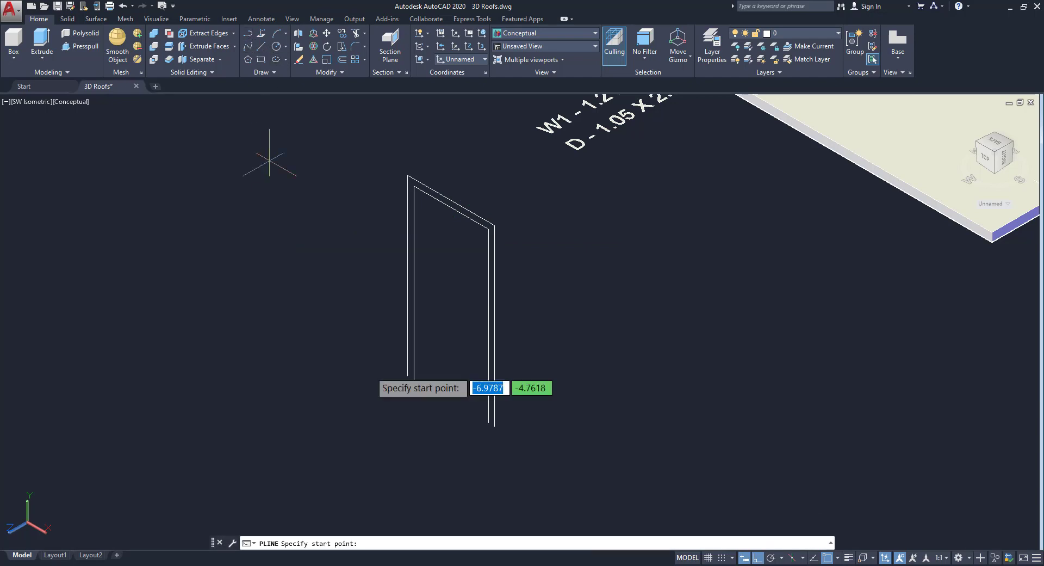
{"action": "scroll", "coordinate": [401, 377], "scroll_direction": "up", "scroll_amount": 2}
{"action": "left_click", "coordinate": [417, 377]}
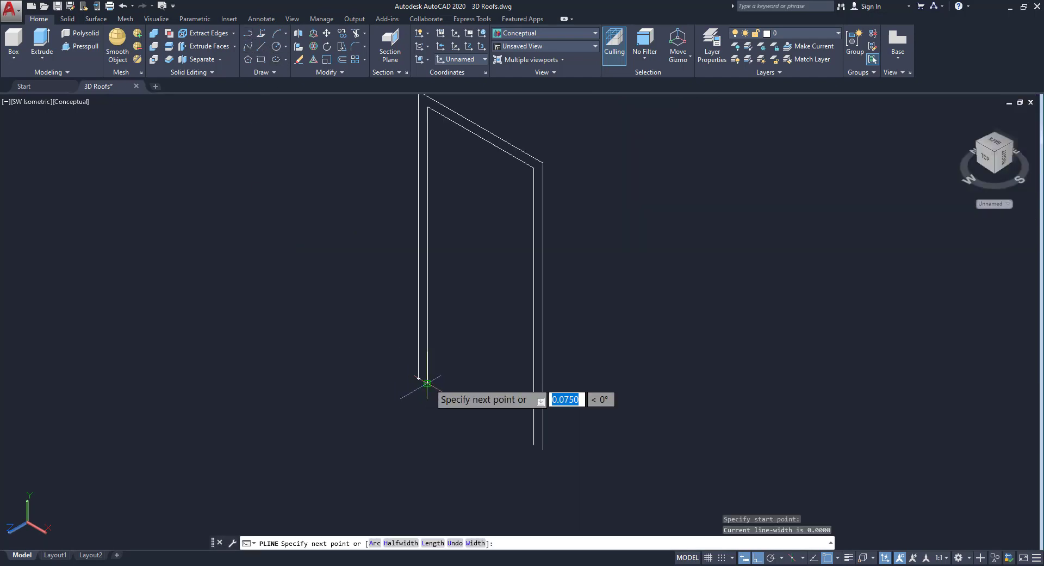
{"action": "left_click", "coordinate": [427, 383]}
{"action": "key", "text": "Return"}
{"action": "key", "text": "Return"}
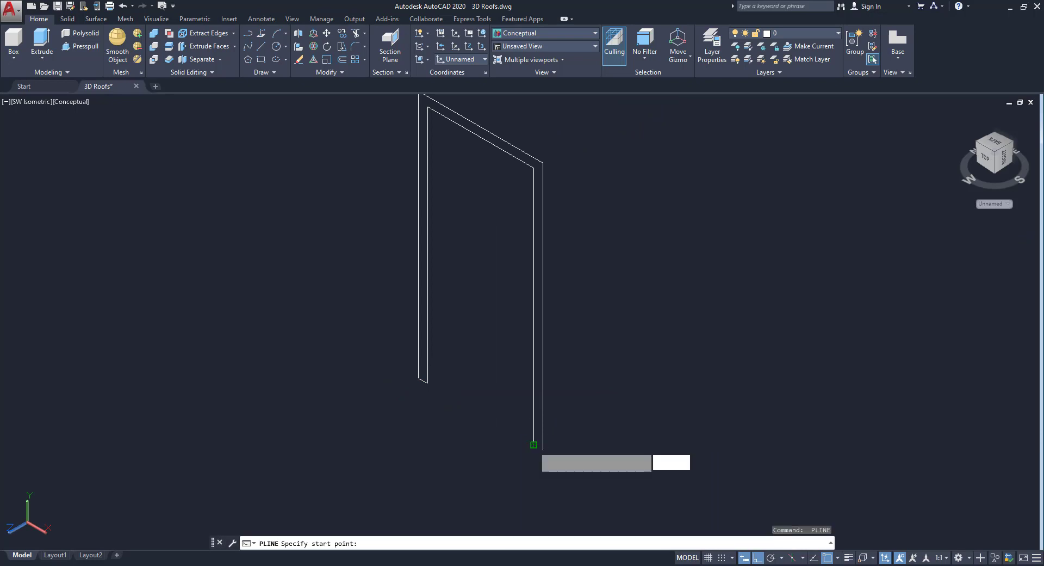
{"action": "left_click", "coordinate": [534, 444]}
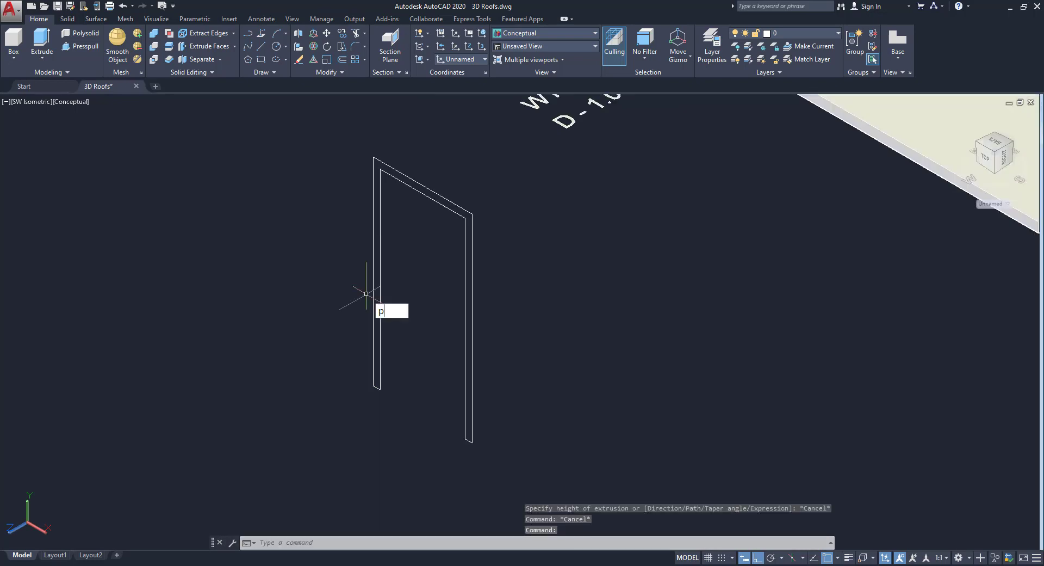
{"action": "type", "text": "pl"}
{"action": "key", "text": "Return"}
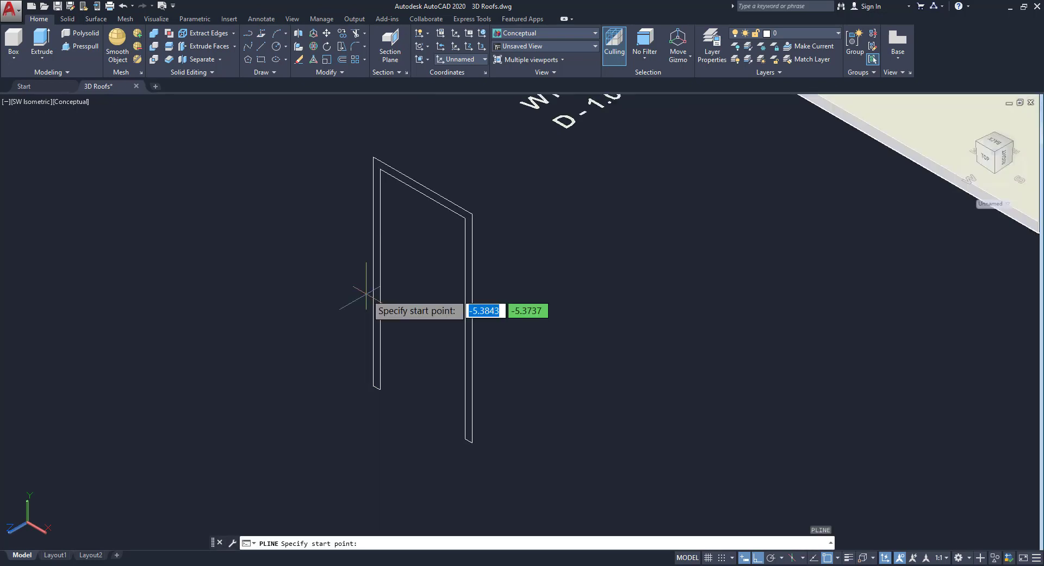
{"action": "key", "text": "Escape"}
{"action": "key", "text": "Escape"}
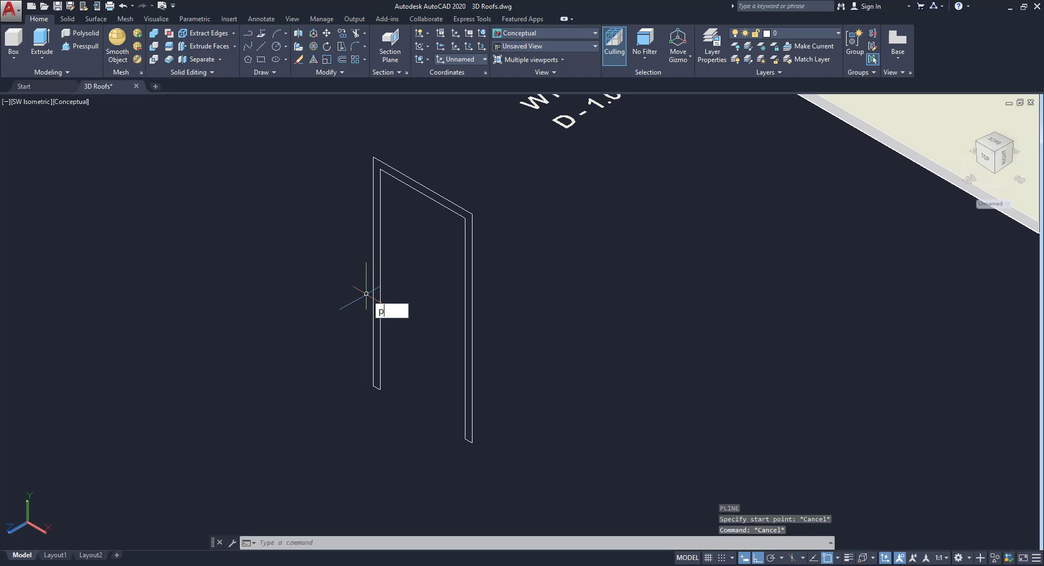
Join the inner outline, outer outline and short end segments of the door frame into one closed polyline
{"action": "type", "text": "pe"}
{"action": "key", "text": "Return"}
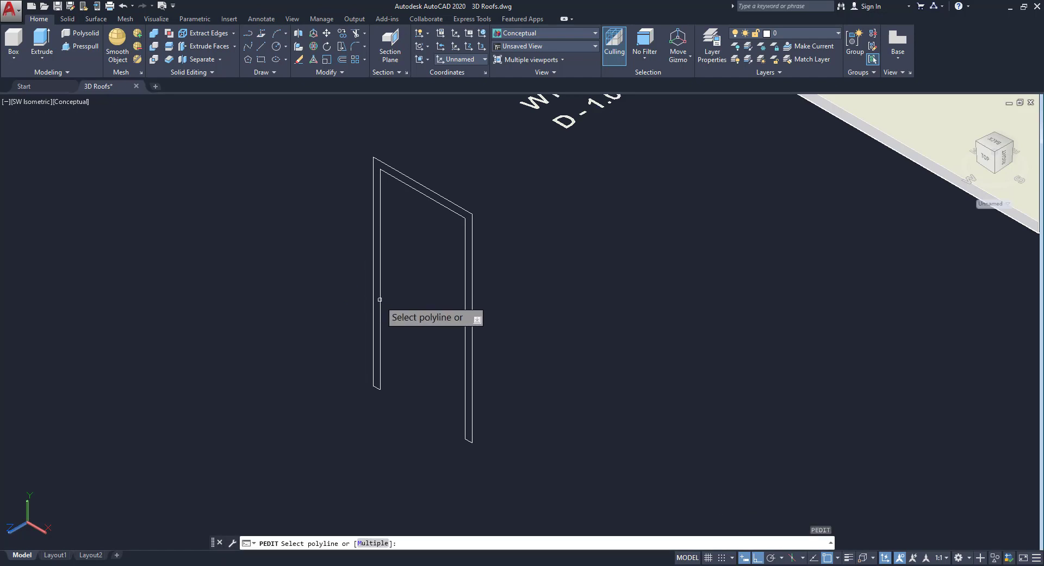
{"action": "left_click", "coordinate": [380, 299]}
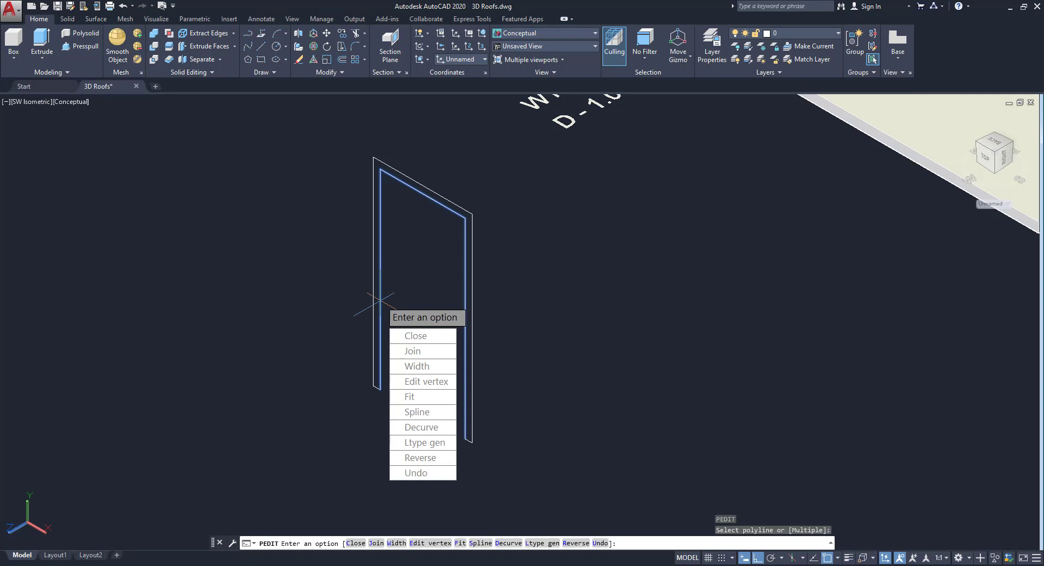
{"action": "left_click", "coordinate": [412, 350]}
{"action": "left_click", "coordinate": [499, 167]}
{"action": "left_click", "coordinate": [303, 449]}
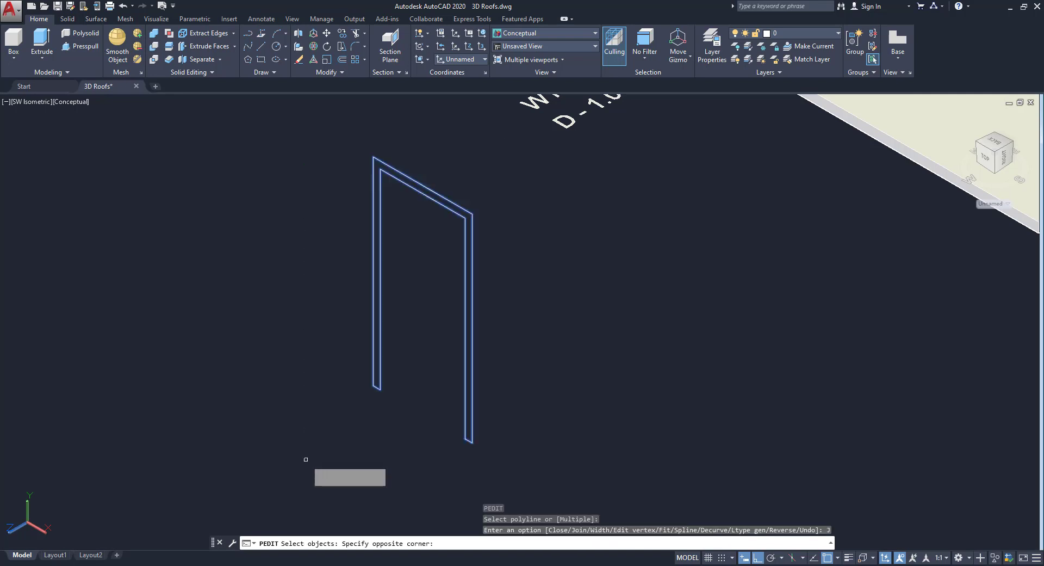
{"action": "key", "text": "Return"}
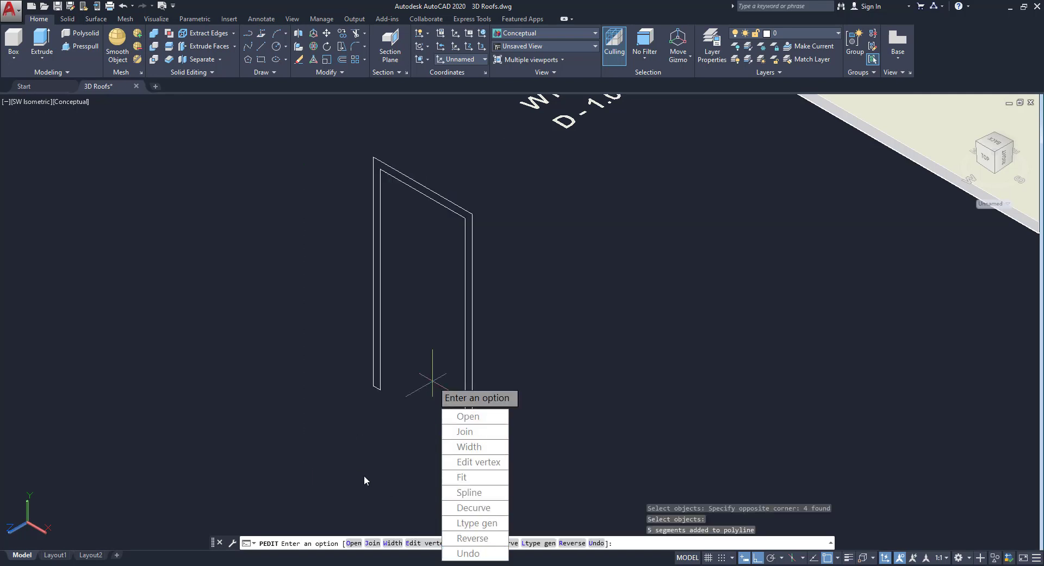
{"action": "key", "text": "Escape"}
{"action": "key", "text": "Escape"}
{"action": "left_click", "coordinate": [279, 367]}
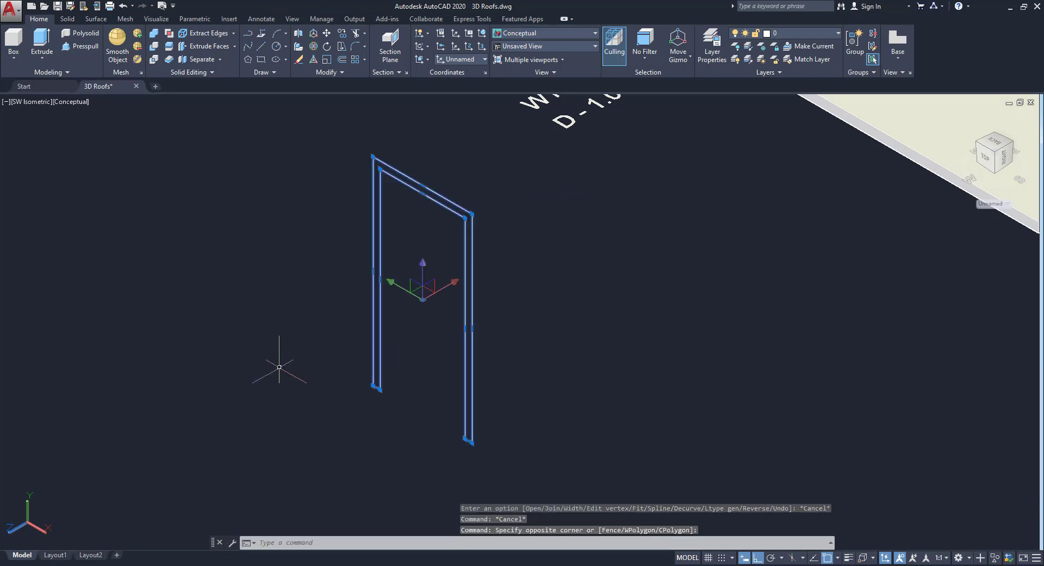
{"action": "key", "text": "Escape"}
{"action": "key", "text": "Escape"}
Extrude the closed door frame profile by 0.075 into a solid
{"action": "left_click", "coordinate": [41, 38]}
{"action": "left_click", "coordinate": [496, 194]}
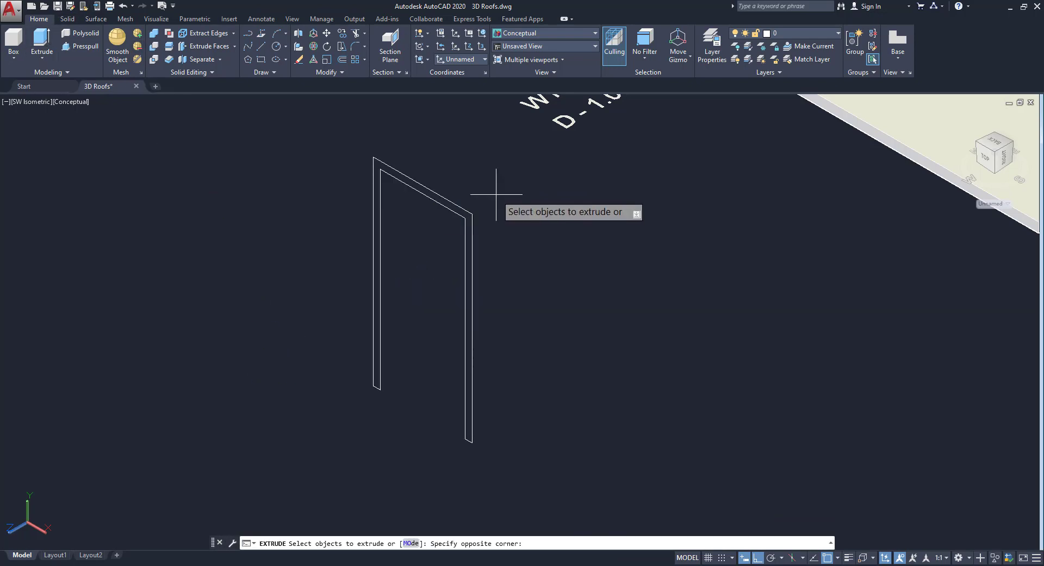
{"action": "left_click", "coordinate": [428, 239]}
{"action": "right_click", "coordinate": [540, 230]}
{"action": "left_click", "coordinate": [555, 236]}
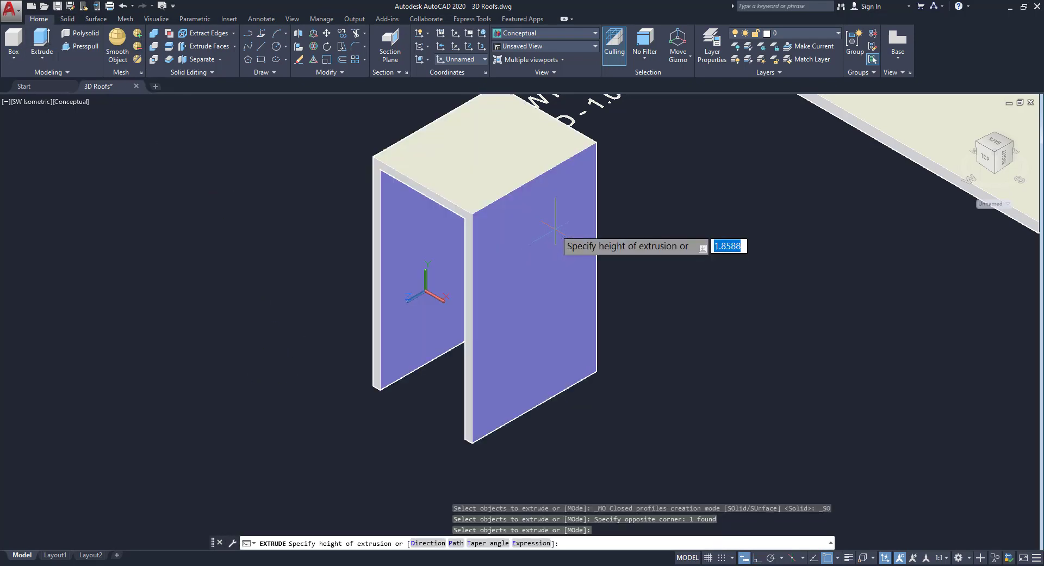
{"action": "key", "text": "Return"}
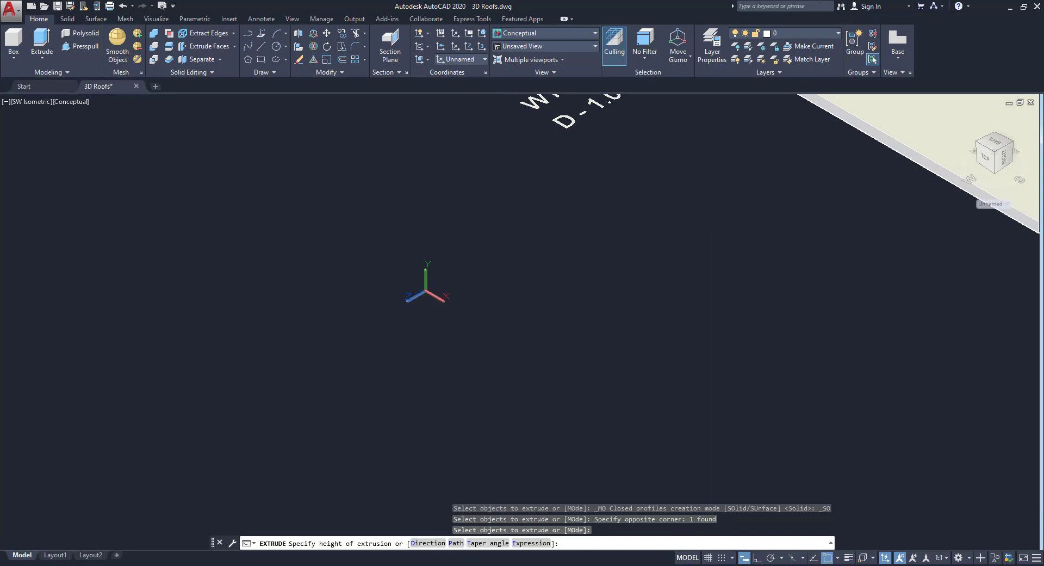
{"action": "scroll", "coordinate": [466, 247], "scroll_direction": "up", "scroll_amount": 3}
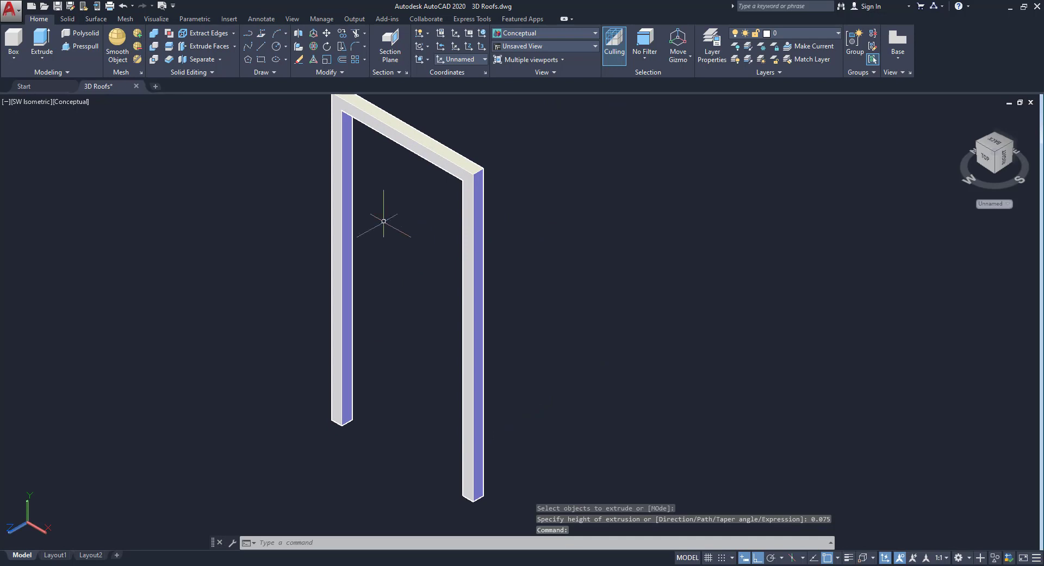
{"action": "middle_click_drag", "start_coordinate": [383, 221], "coordinate": [379, 252]}
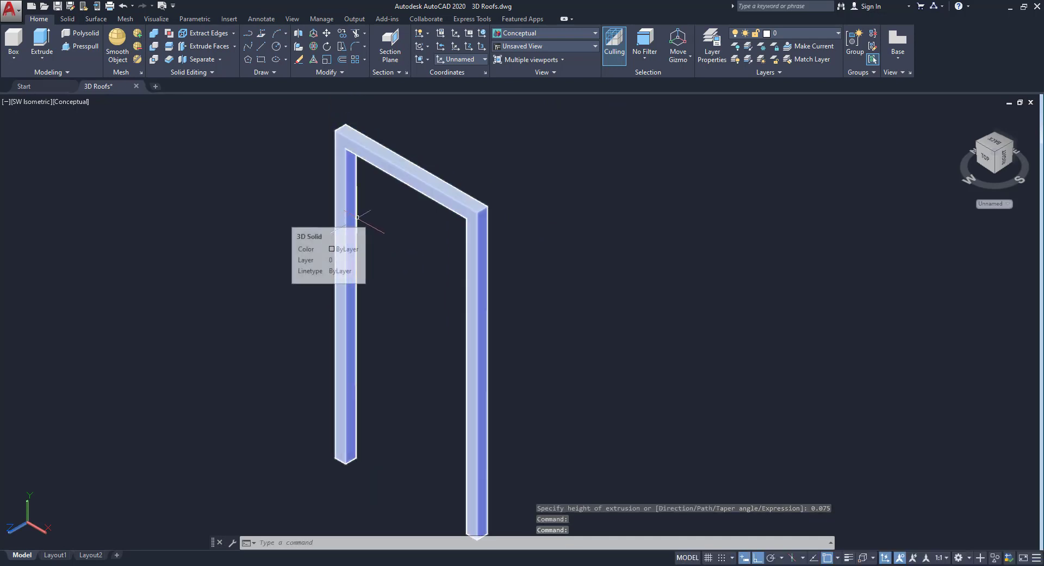
{"action": "middle_click_drag", "start_coordinate": [356, 202], "coordinate": [323, 196]}
{"action": "scroll", "coordinate": [322, 157], "scroll_direction": "up", "scroll_amount": 3}
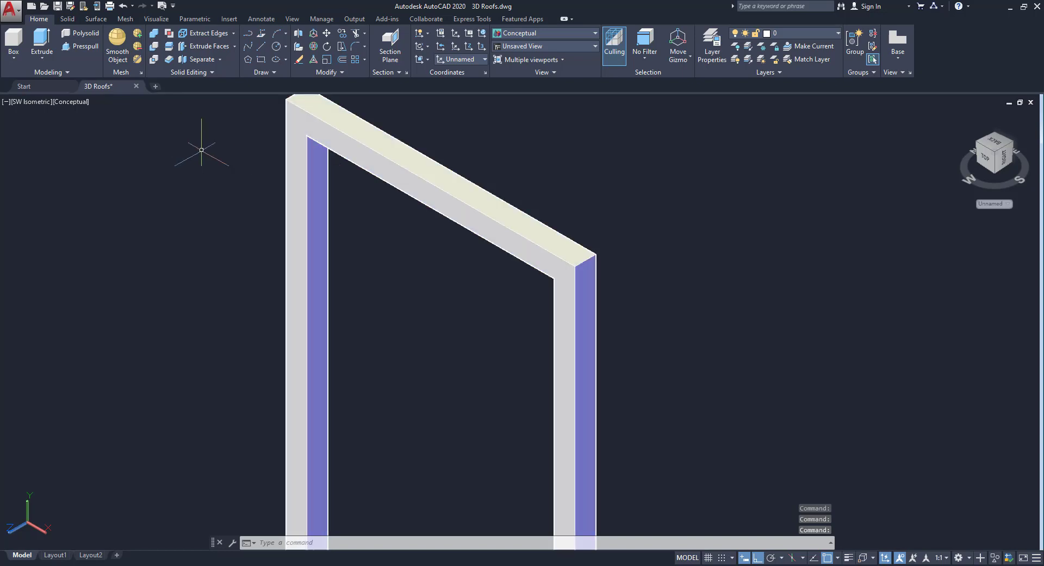
Draw a rectangle filling the inner opening of the door frame, from its upper inner corner to the opposite lower inner corner
{"action": "scroll", "coordinate": [205, 145], "scroll_direction": "down", "scroll_amount": 2}
{"action": "middle_click_drag", "start_coordinate": [205, 145], "coordinate": [236, 109]}
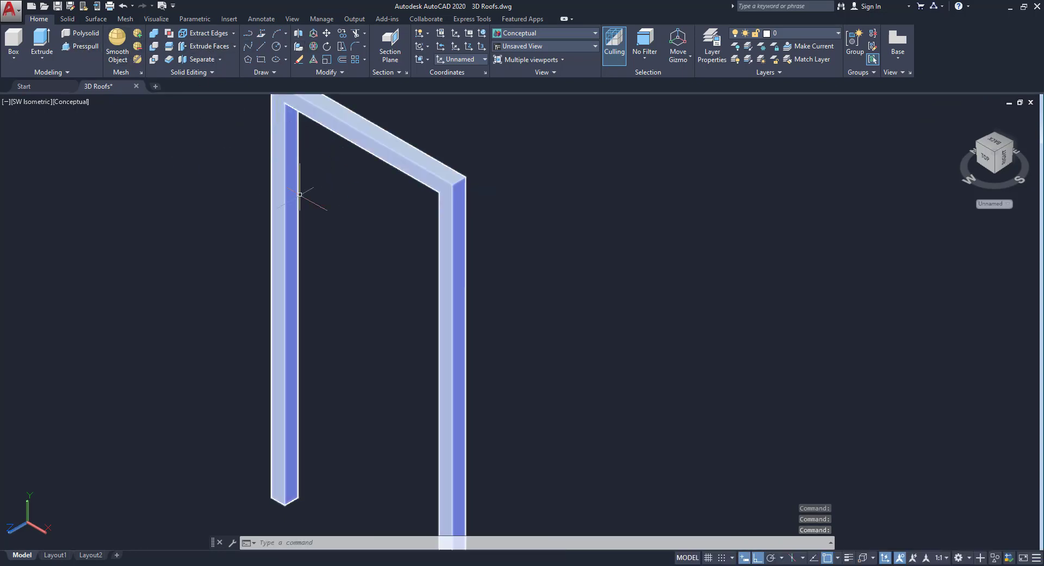
{"action": "scroll", "coordinate": [300, 194], "scroll_direction": "down", "scroll_amount": 3}
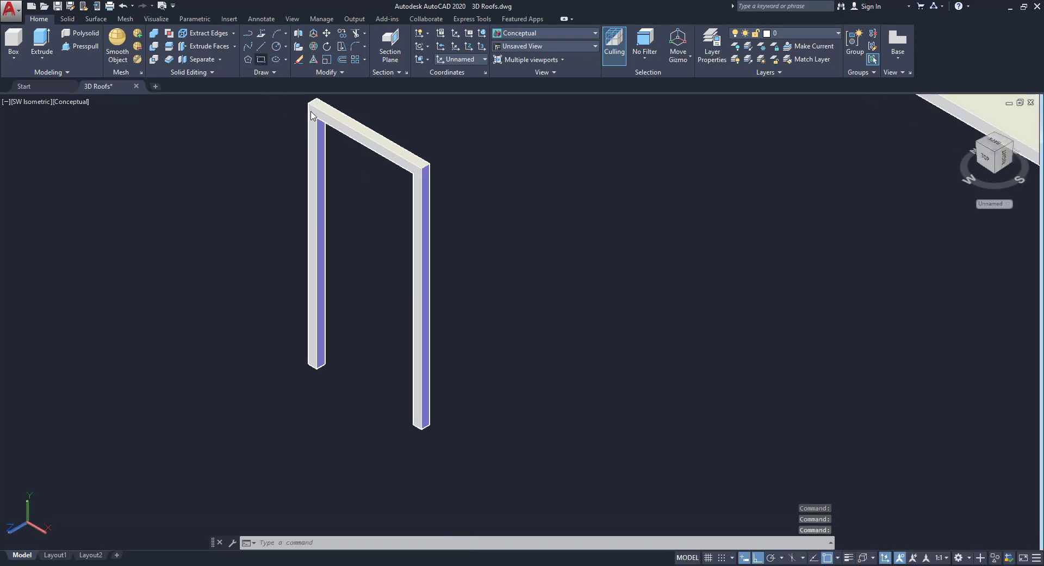
{"action": "scroll", "coordinate": [314, 126], "scroll_direction": "up", "scroll_amount": 2}
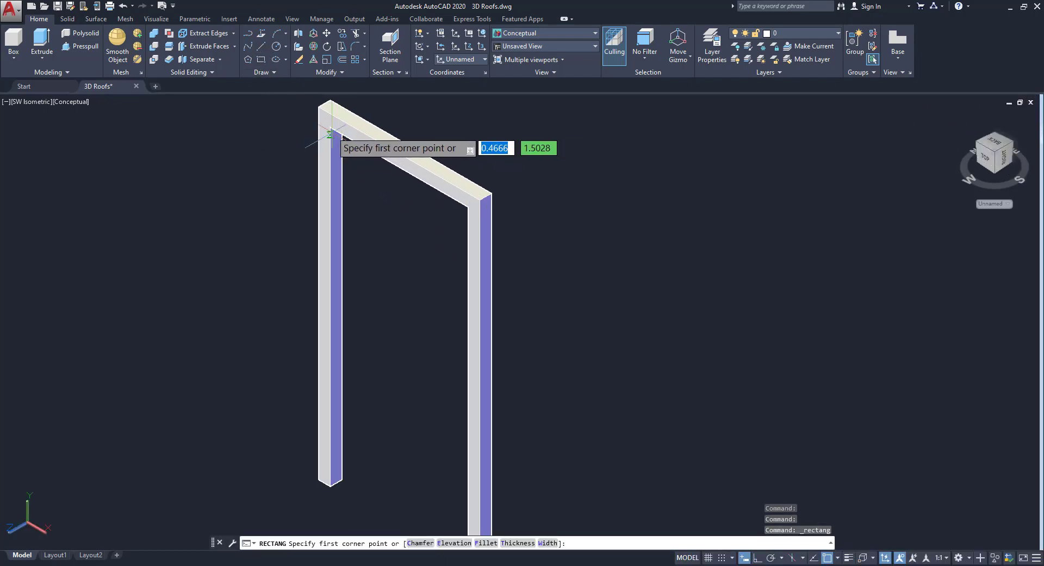
{"action": "left_click", "coordinate": [330, 126]}
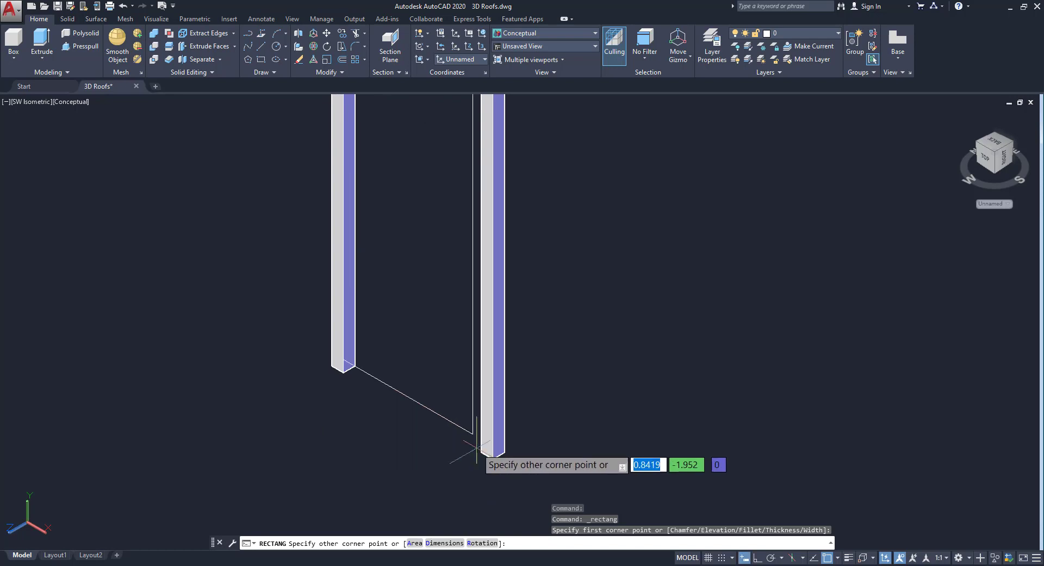
{"action": "left_click", "coordinate": [481, 452]}
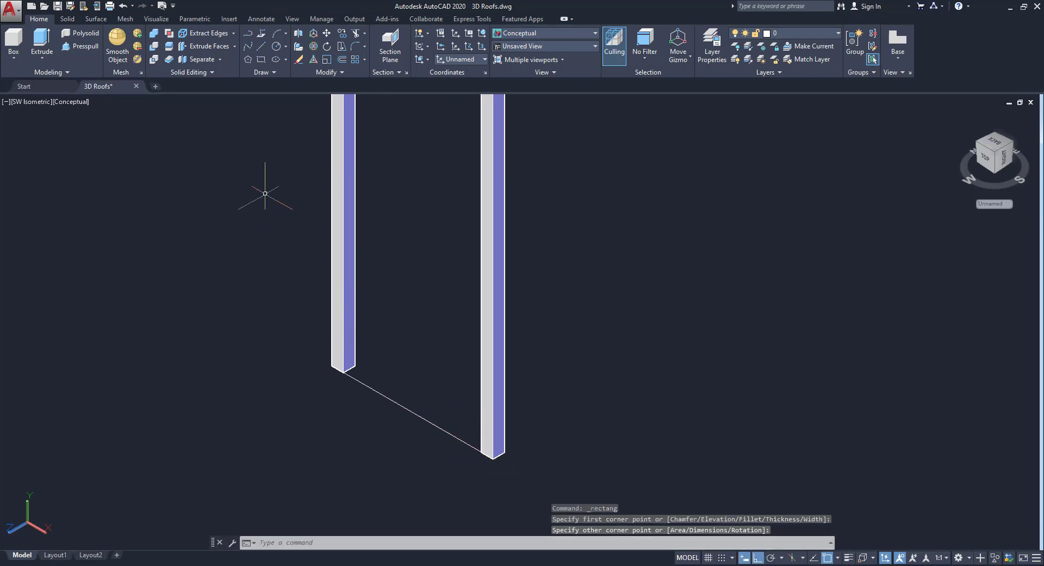
Extrude the rectangle inside the door frame by 0.025 to form the door panel
{"action": "left_click", "coordinate": [42, 38]}
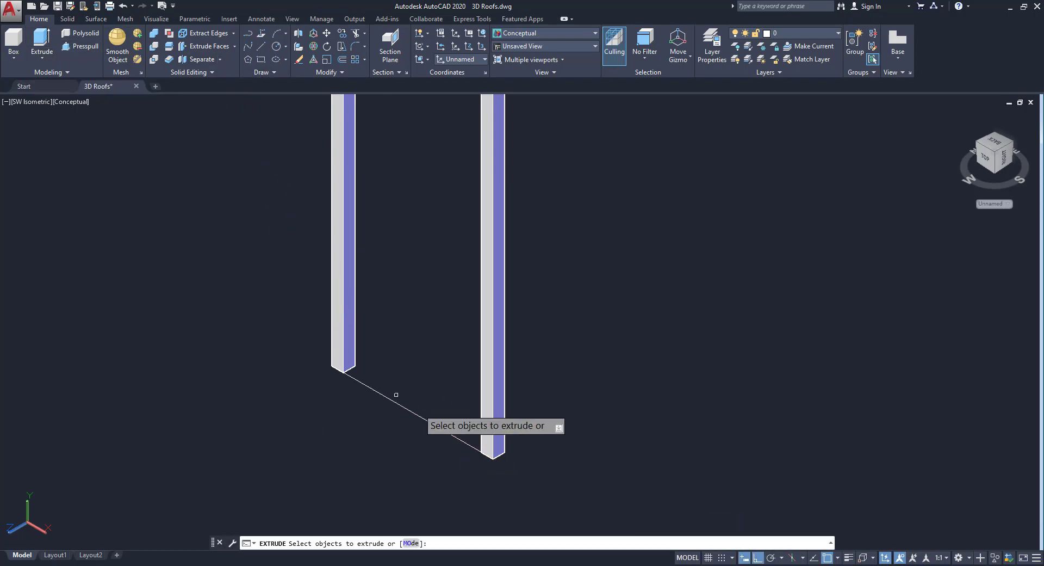
{"action": "left_click", "coordinate": [418, 393]}
{"action": "left_click", "coordinate": [391, 434]}
{"action": "right_click", "coordinate": [533, 379]}
{"action": "left_click", "coordinate": [550, 379]}
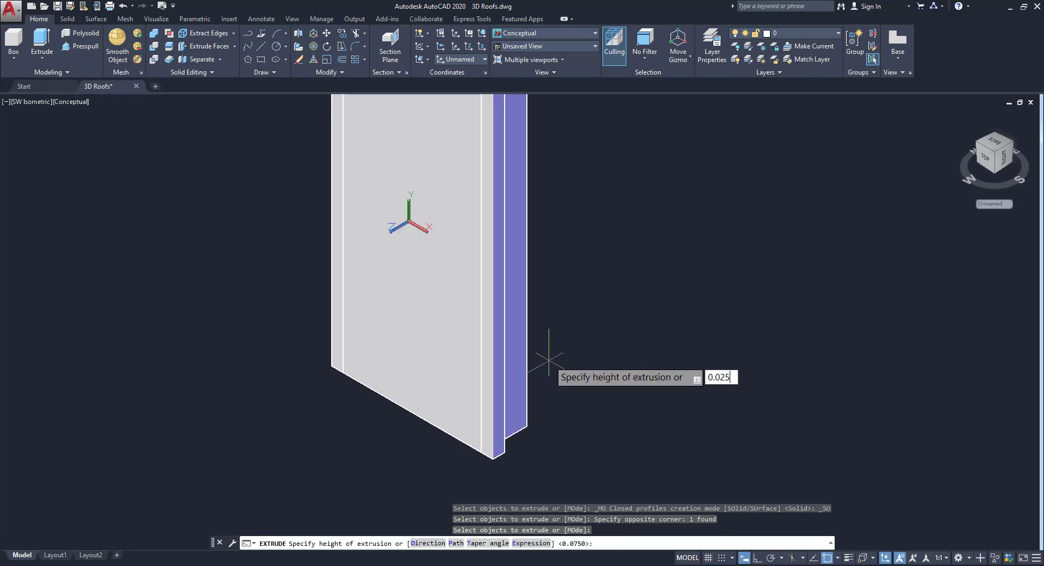
{"action": "type", "text": "0.025"}
{"action": "key", "text": "Return"}
Move the door panel back by 0.075 from its lower rear corner to the frame's lower rear inner corner
{"action": "scroll", "coordinate": [499, 422], "scroll_direction": "up", "scroll_amount": 5}
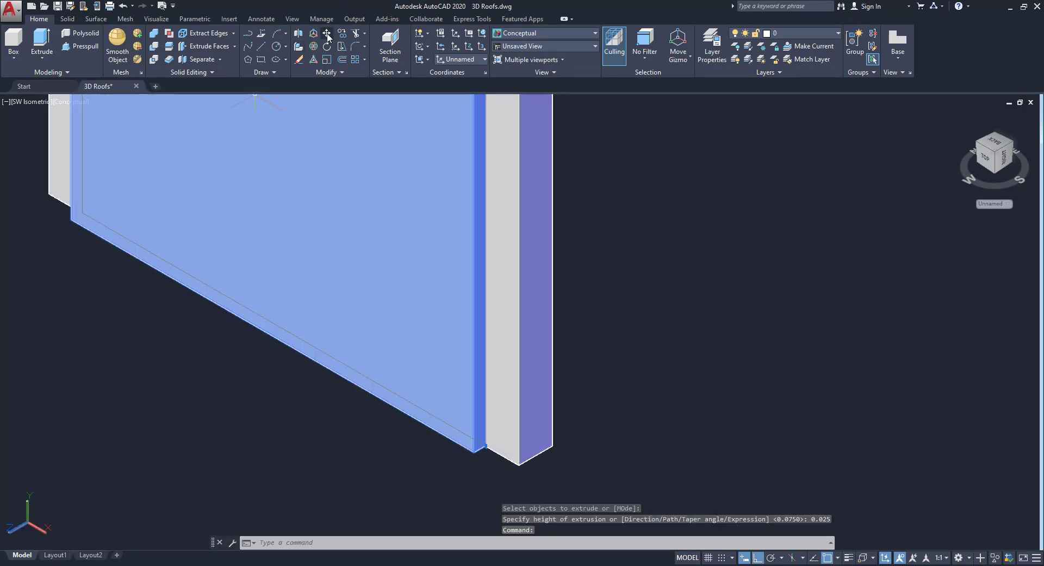
{"action": "type", "text": "m"}
{"action": "key", "text": "Return"}
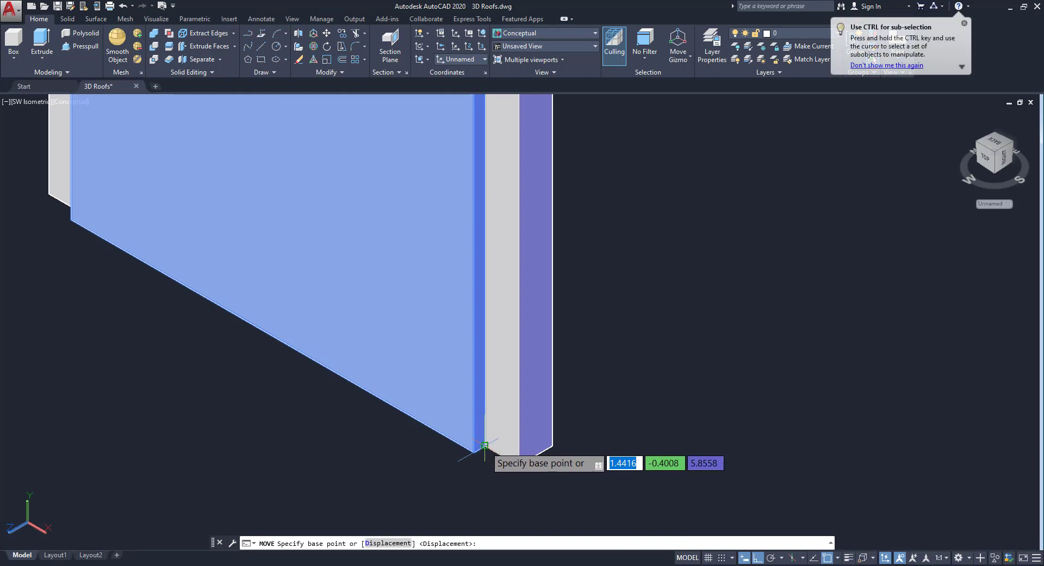
{"action": "left_click", "coordinate": [486, 446]}
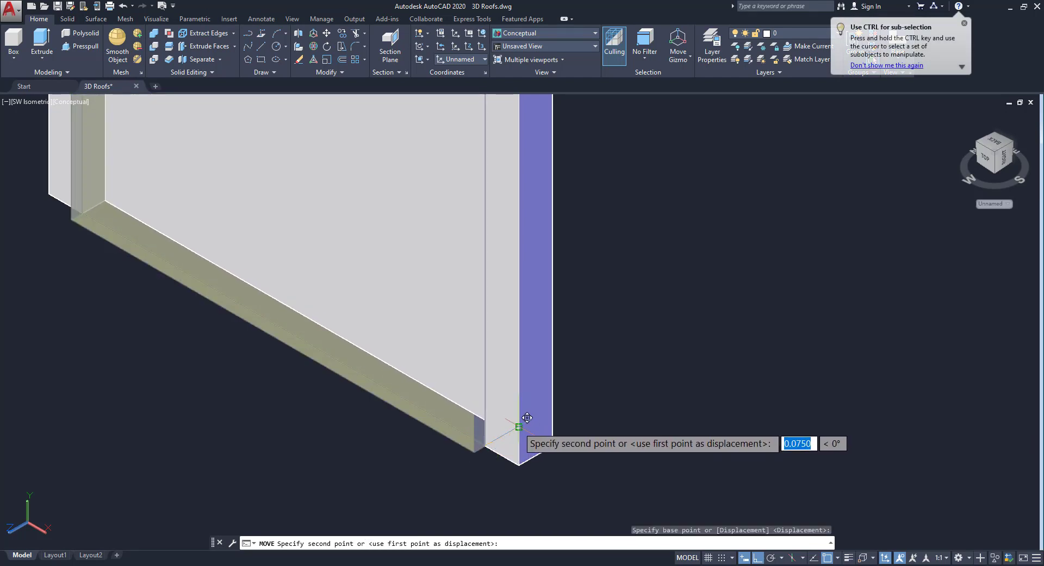
{"action": "left_click", "coordinate": [397, 381]}
{"action": "scroll", "coordinate": [396, 381], "scroll_direction": "down", "scroll_amount": 6}
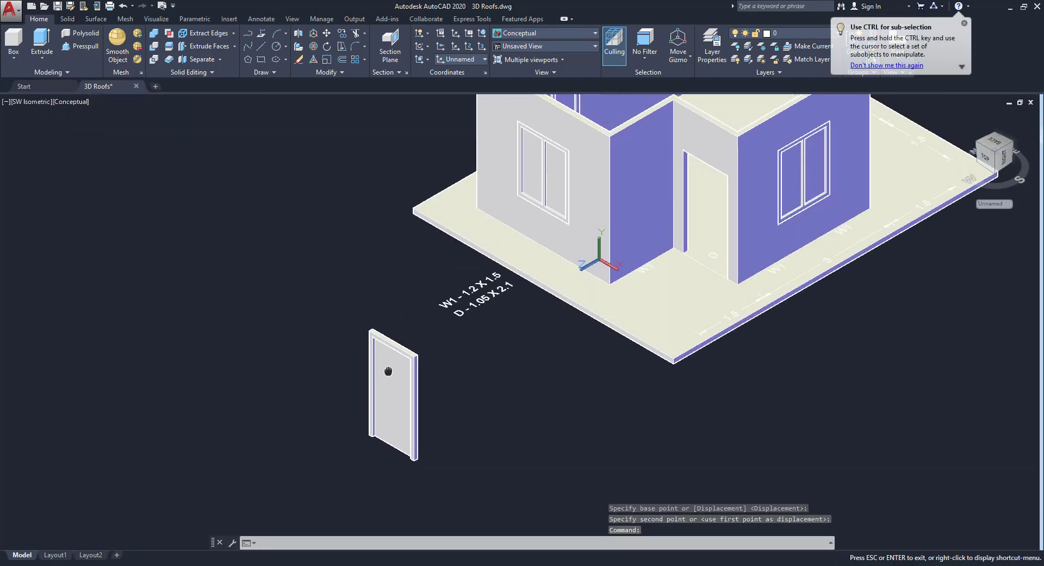
Group the door frame and the door panel into one object
{"action": "middle_click_drag", "start_coordinate": [417, 330], "coordinate": [407, 275]}
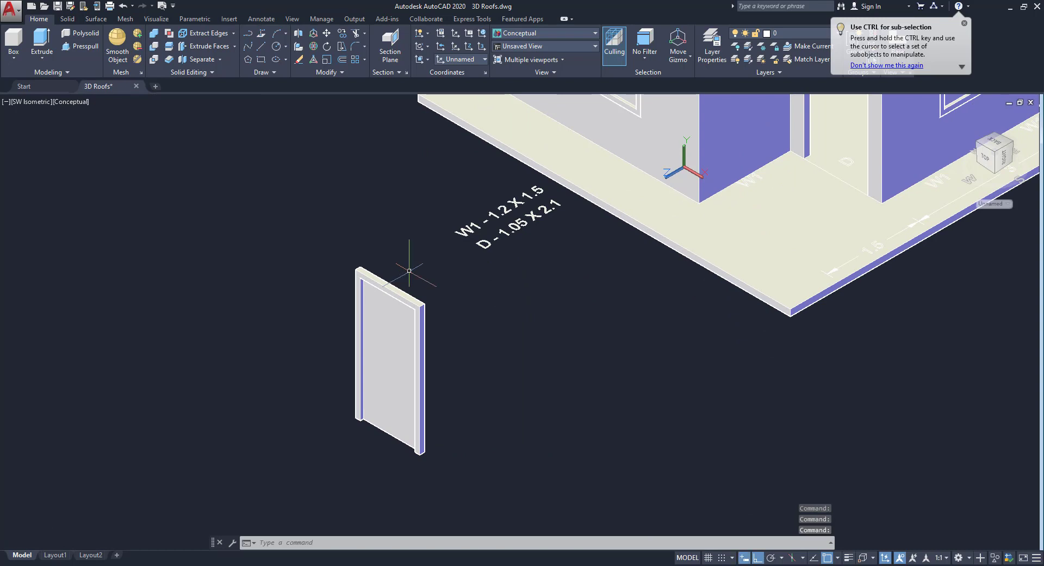
{"action": "right_click", "coordinate": [326, 216]}
{"action": "left_click", "coordinate": [426, 345]}
{"action": "left_click", "coordinate": [285, 368]}
{"action": "right_click", "coordinate": [425, 313]}
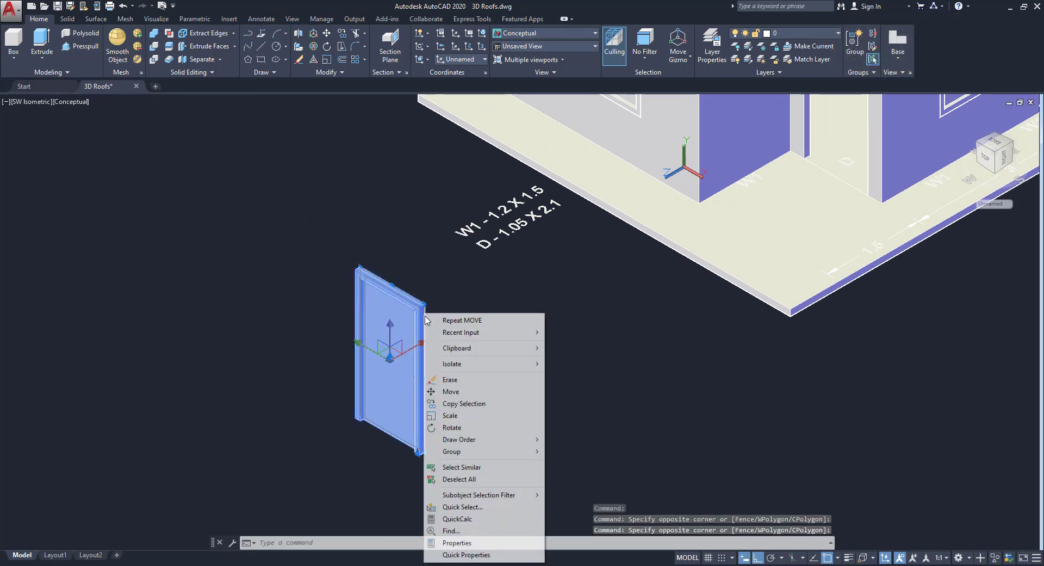
{"action": "left_click", "coordinate": [565, 452]}
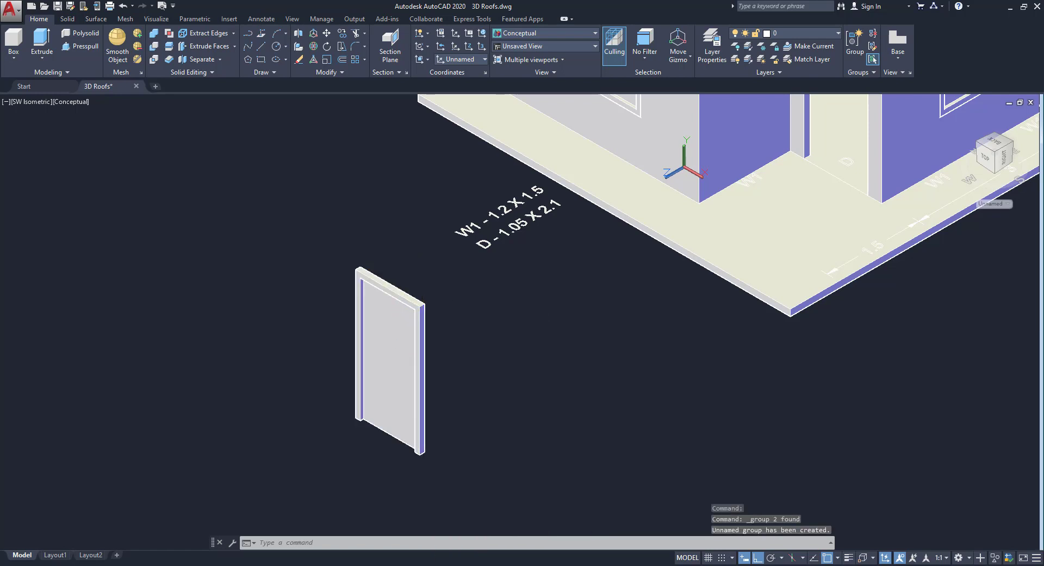
Move the grouped door by its lower front frame corner to the matching bottom corner of the house's door opening
{"action": "left_click", "coordinate": [423, 284]}
{"action": "left_click", "coordinate": [387, 336]}
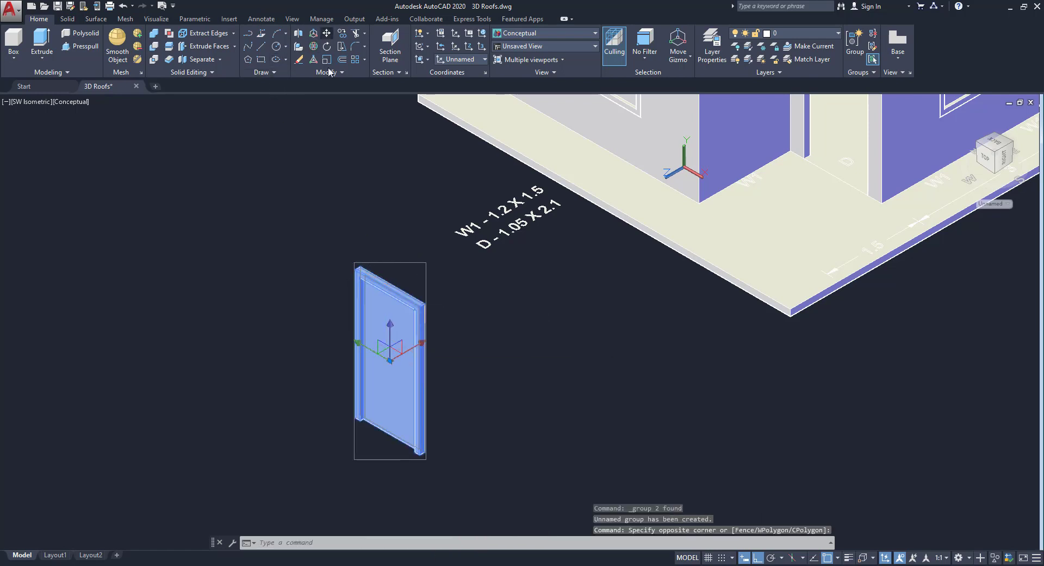
{"action": "left_click", "coordinate": [326, 33]}
{"action": "scroll", "coordinate": [438, 450], "scroll_direction": "up", "scroll_amount": 6}
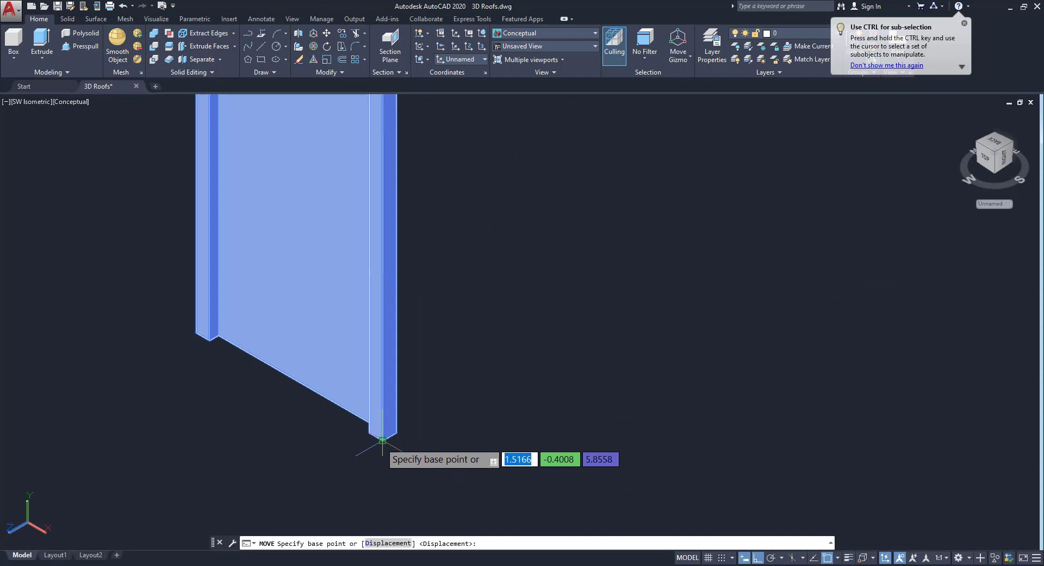
{"action": "left_click", "coordinate": [383, 440]}
{"action": "scroll", "coordinate": [457, 418], "scroll_direction": "down", "scroll_amount": 1}
{"action": "middle_click_drag", "start_coordinate": [757, 273], "coordinate": [547, 374]}
{"action": "scroll", "coordinate": [546, 373], "scroll_direction": "down", "scroll_amount": 1}
{"action": "middle_click_drag", "start_coordinate": [803, 224], "coordinate": [649, 277]}
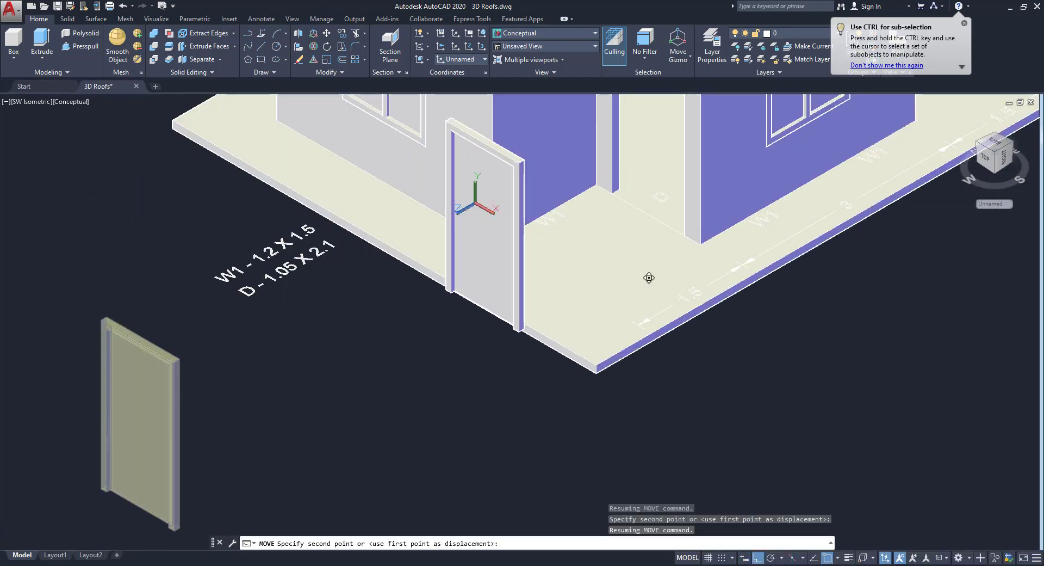
{"action": "scroll", "coordinate": [648, 278], "scroll_direction": "up", "scroll_amount": 4}
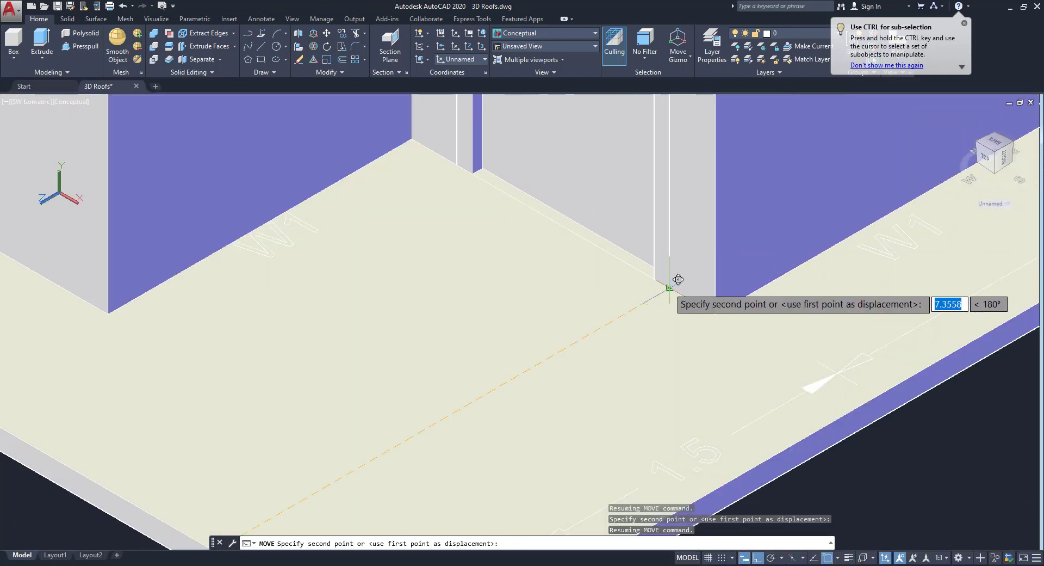
{"action": "left_click", "coordinate": [669, 288]}
{"action": "scroll", "coordinate": [587, 308], "scroll_direction": "down", "scroll_amount": 3}
{"action": "scroll", "coordinate": [605, 140], "scroll_direction": "up", "scroll_amount": 1}
{"action": "scroll", "coordinate": [566, 258], "scroll_direction": "down", "scroll_amount": 2}
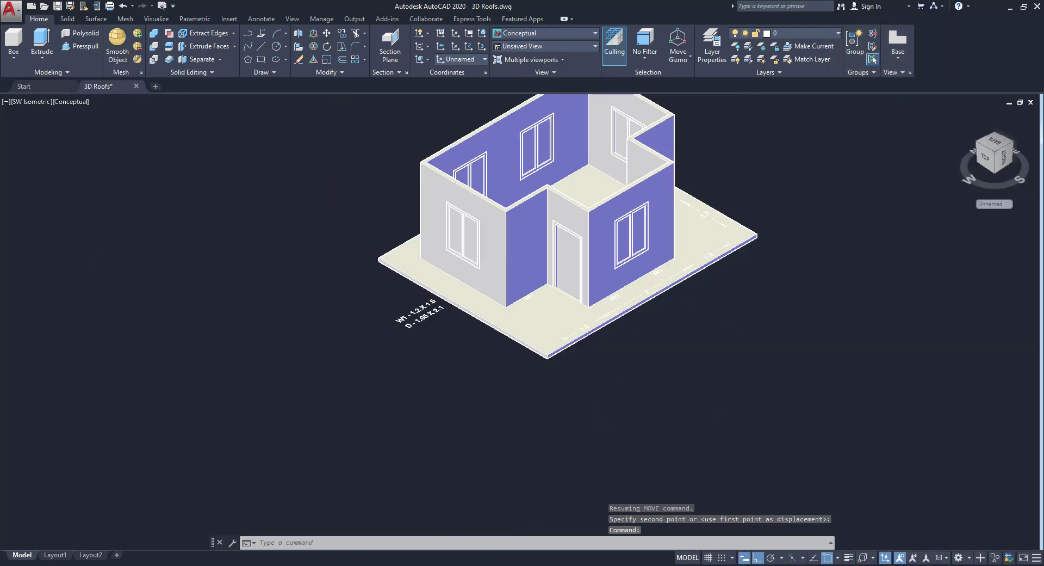
{"action": "middle_click_drag", "start_coordinate": [488, 252], "coordinate": [477, 288]}
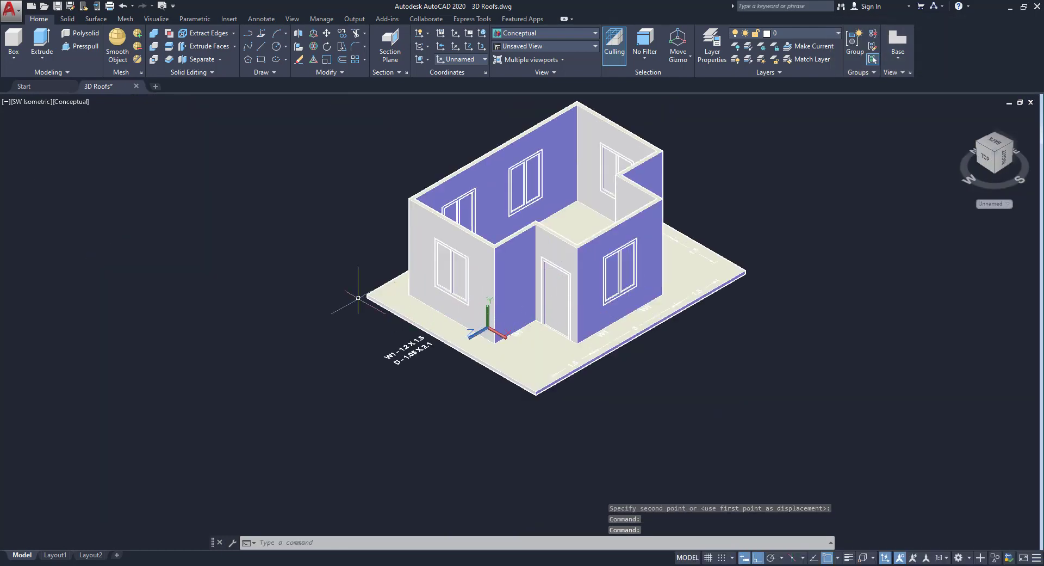
Reset the UCS to World and show the house in the Left view
{"action": "middle_click_drag", "start_coordinate": [358, 298], "coordinate": [358, 300]}
{"action": "scroll", "coordinate": [359, 266], "scroll_direction": "up", "scroll_amount": 1}
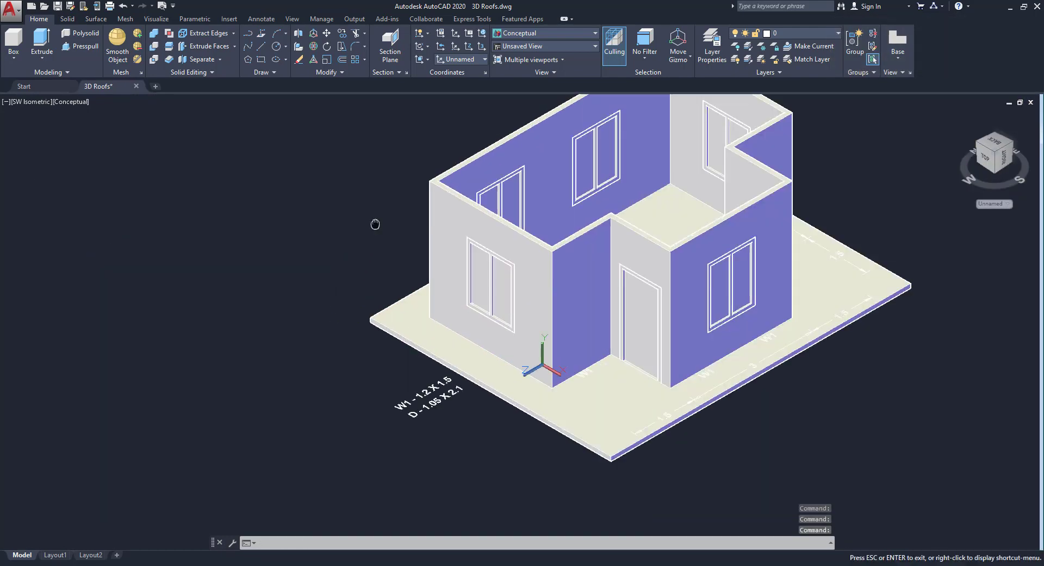
{"action": "scroll", "coordinate": [314, 246], "scroll_direction": "up", "scroll_amount": 1}
{"action": "middle_click_drag", "start_coordinate": [314, 247], "coordinate": [300, 256]}
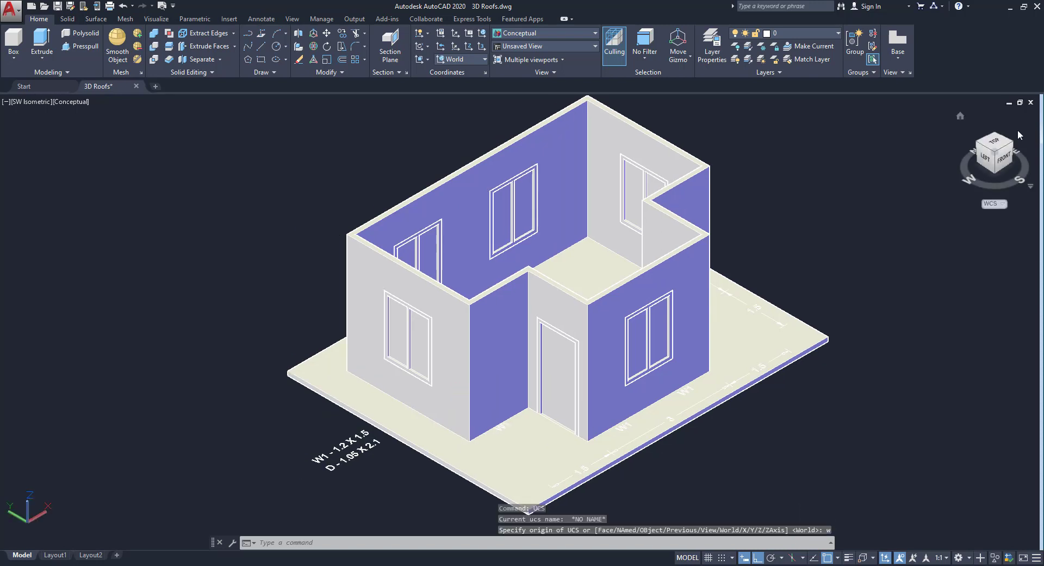
{"action": "left_click", "coordinate": [989, 163]}
{"action": "scroll", "coordinate": [501, 275], "scroll_direction": "up", "scroll_amount": 3}
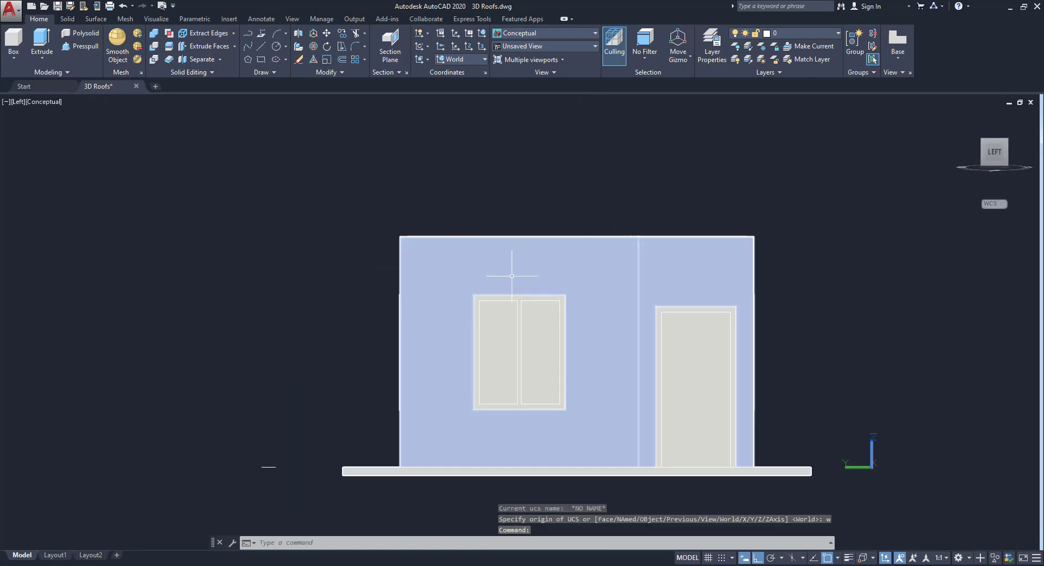
{"action": "middle_click_drag", "start_coordinate": [501, 274], "coordinate": [476, 264]}
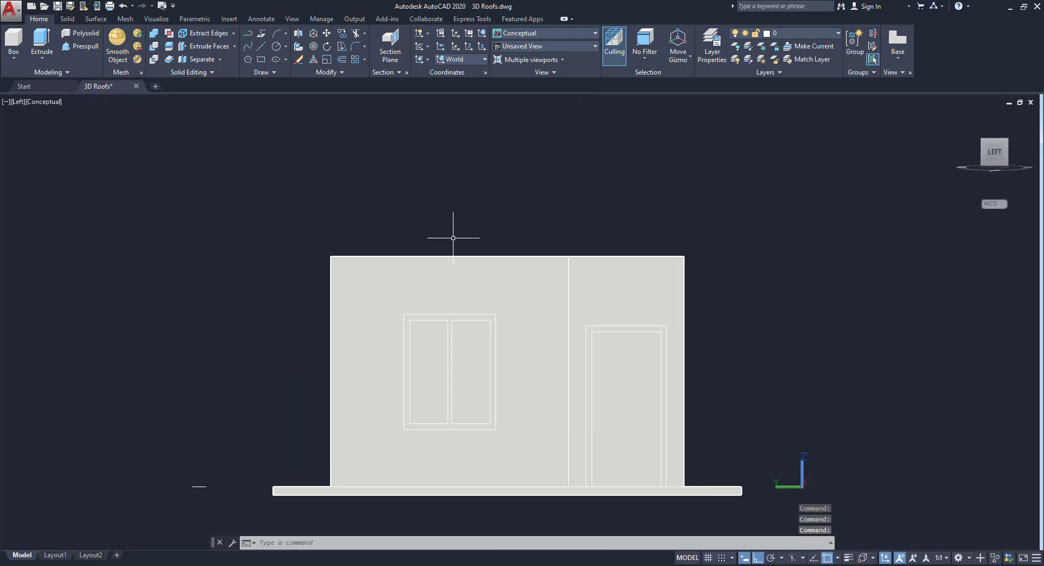
Align the UCS to the face of the wall with the window and set the visual style to 2D Wireframe
{"action": "left_click", "coordinate": [424, 62]}
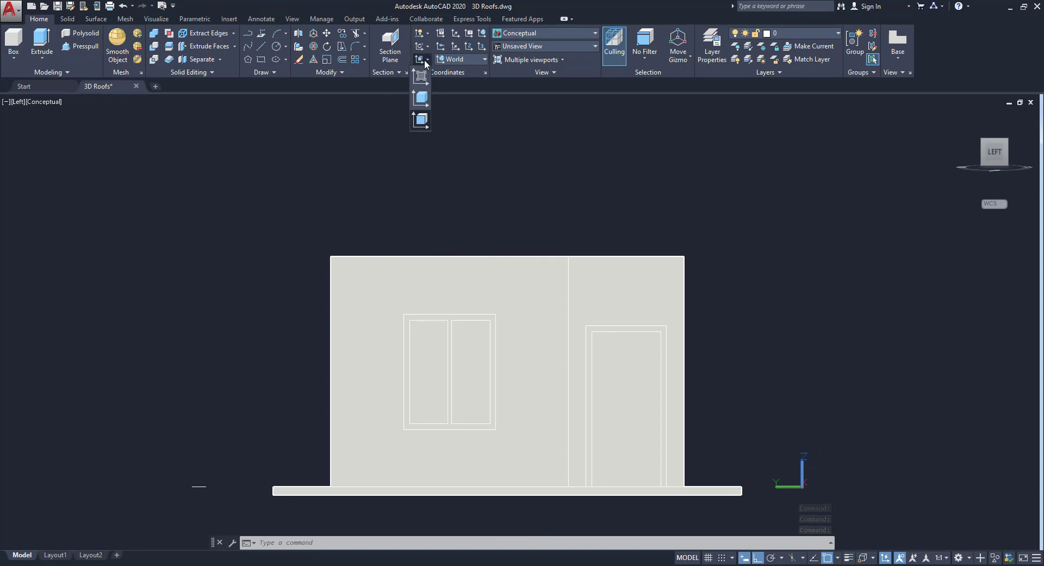
{"action": "left_click", "coordinate": [421, 121]}
{"action": "left_click", "coordinate": [356, 303]}
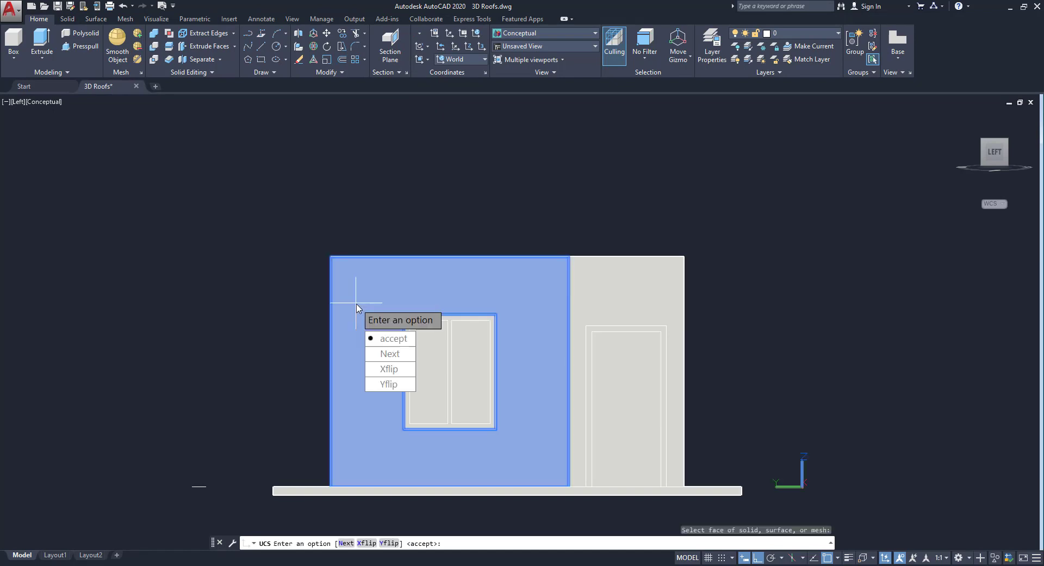
{"action": "left_click", "coordinate": [392, 338]}
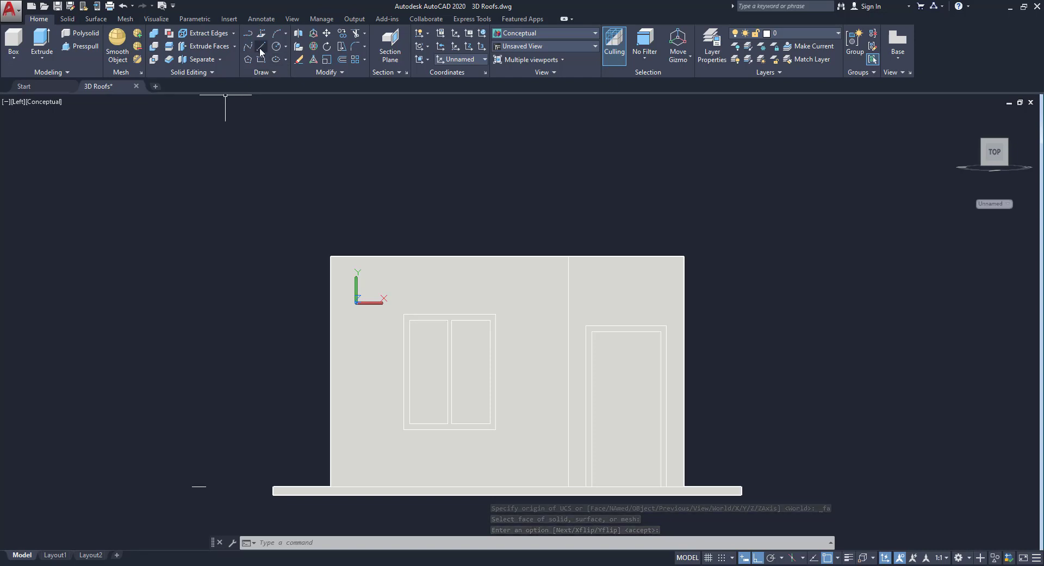
{"action": "left_click", "coordinate": [539, 30]}
{"action": "left_click", "coordinate": [447, 54]}
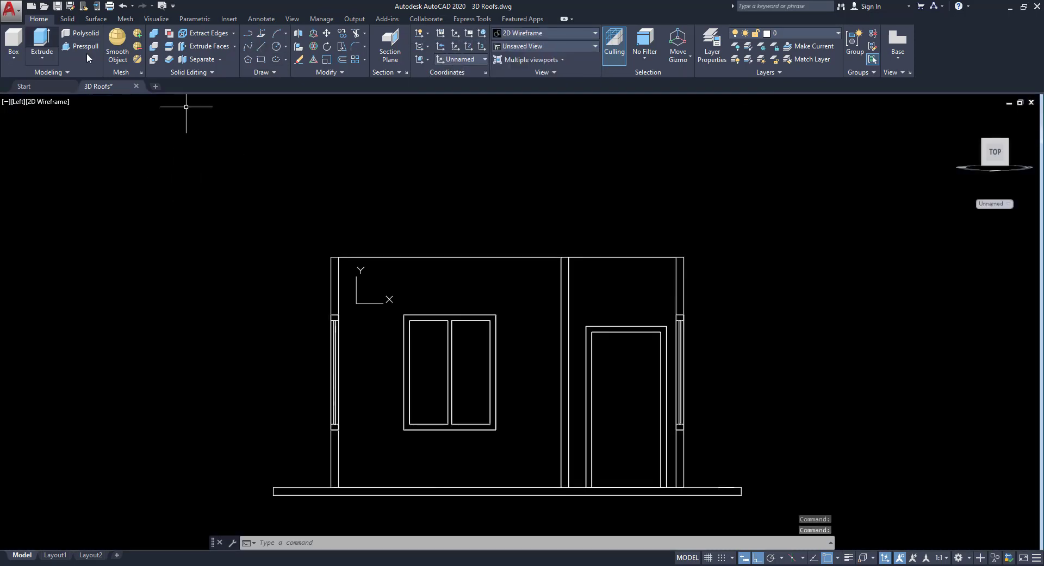
{"action": "left_click", "coordinate": [262, 48]}
{"action": "scroll", "coordinate": [296, 242], "scroll_direction": "up", "scroll_amount": 4}
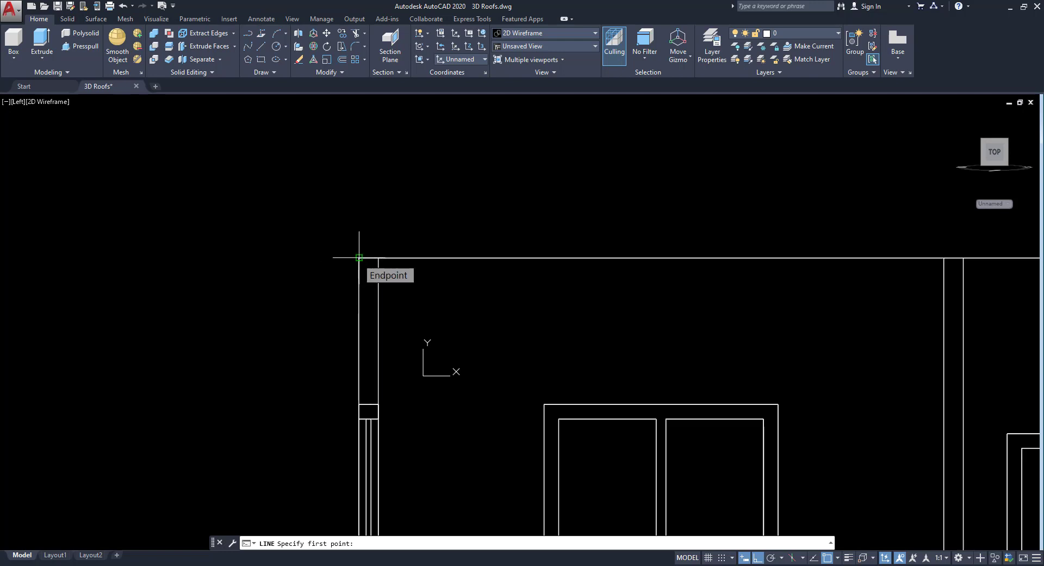
{"action": "scroll", "coordinate": [359, 258], "scroll_direction": "down", "scroll_amount": 4}
{"action": "key", "text": "Escape"}
{"action": "key", "text": "Escape"}
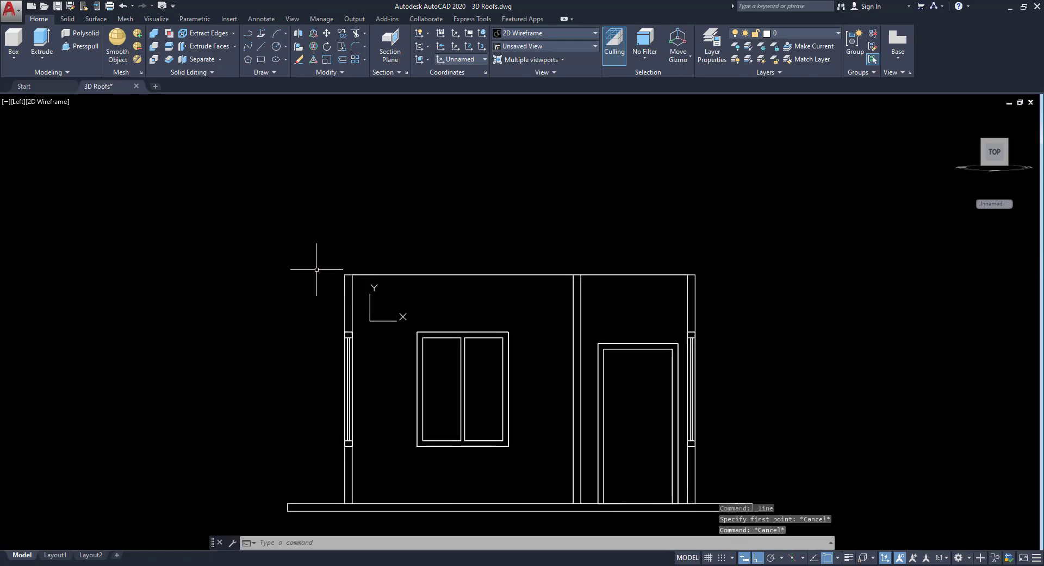
Draw a sloped roof line rising at 18° from the wall's top-left corner, with polar tracking set to 18° increments
{"action": "type", "text": "l"}
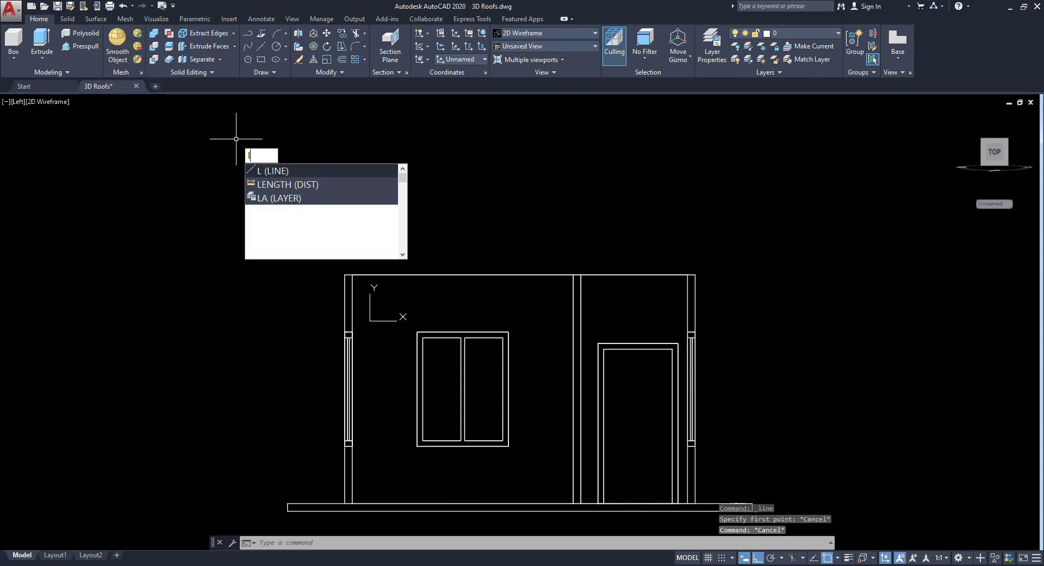
{"action": "key", "text": "Return"}
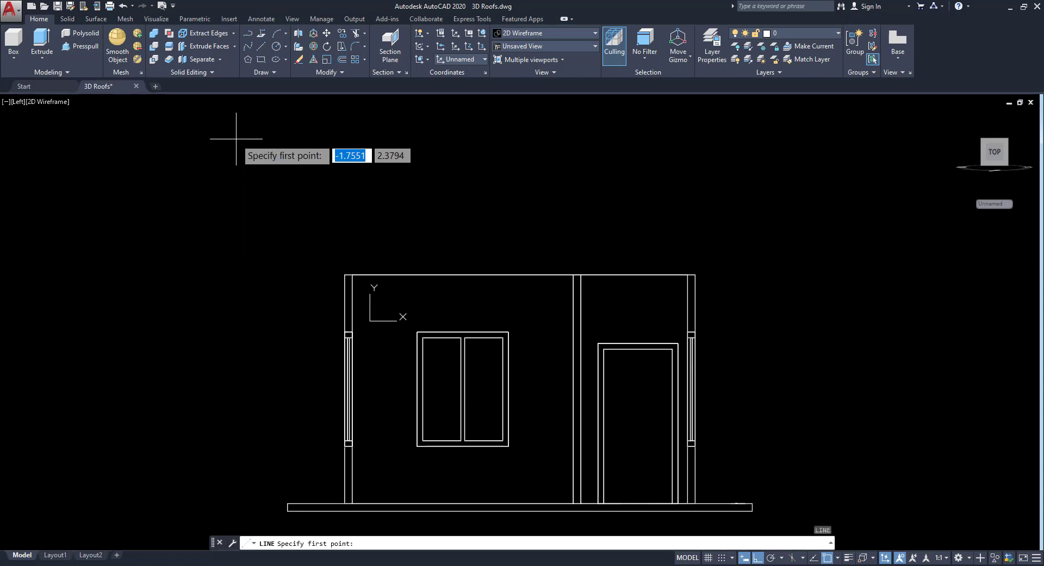
{"action": "left_click", "coordinate": [345, 275]}
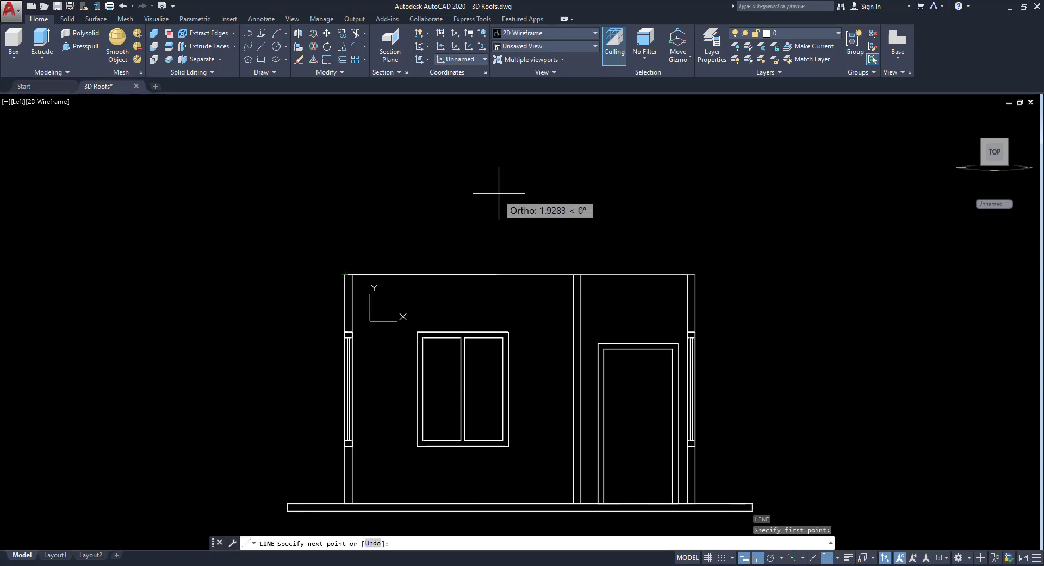
{"action": "left_click", "coordinate": [772, 559]}
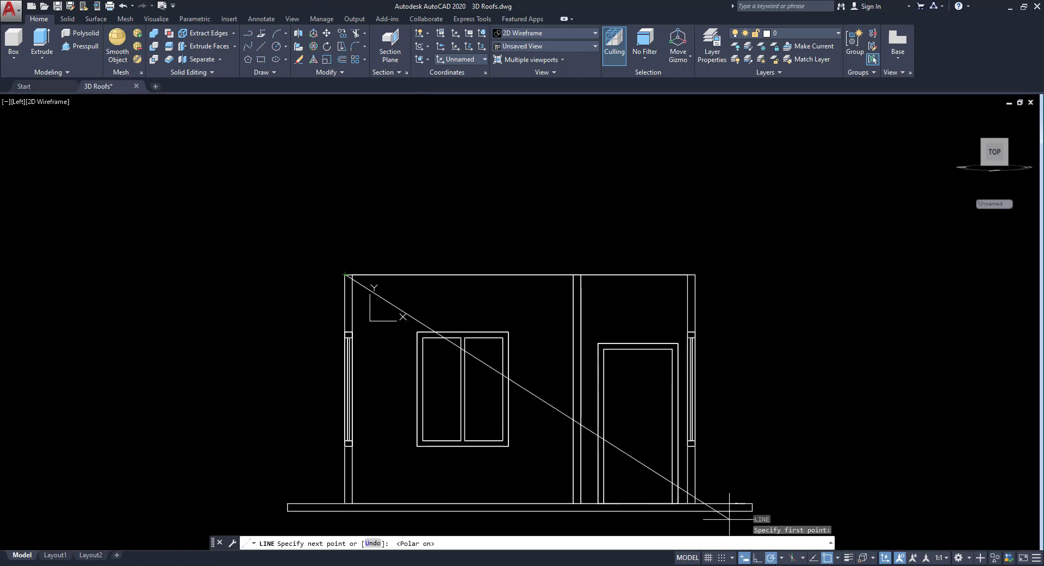
{"action": "right_click", "coordinate": [772, 559]}
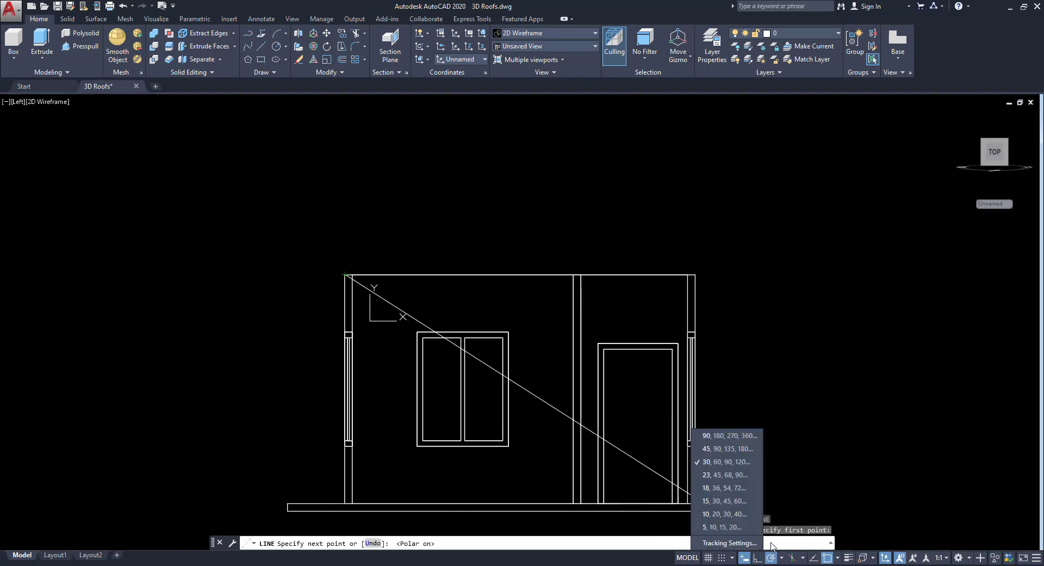
{"action": "left_click", "coordinate": [746, 488]}
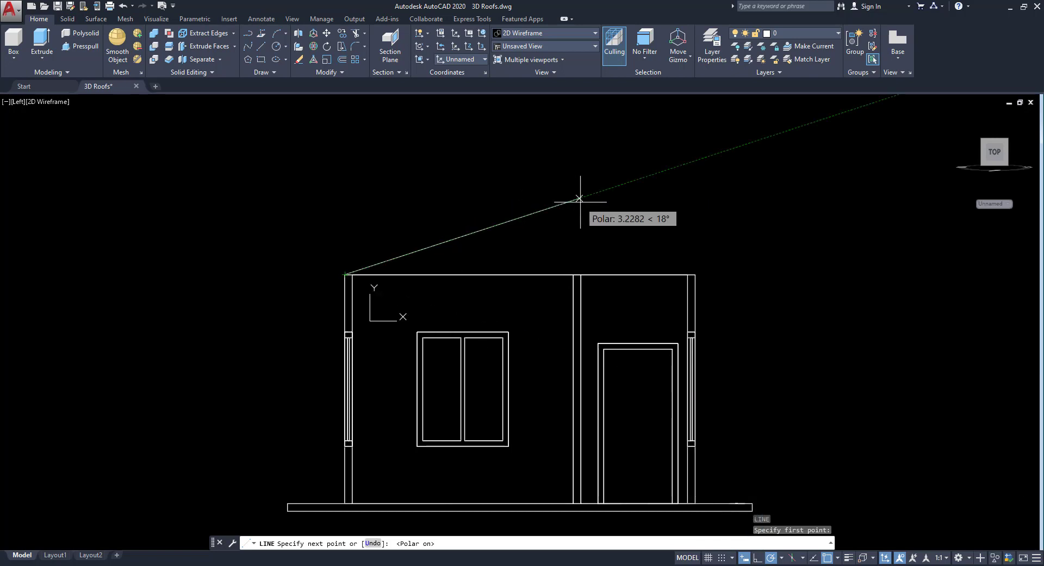
{"action": "left_click", "coordinate": [607, 189]}
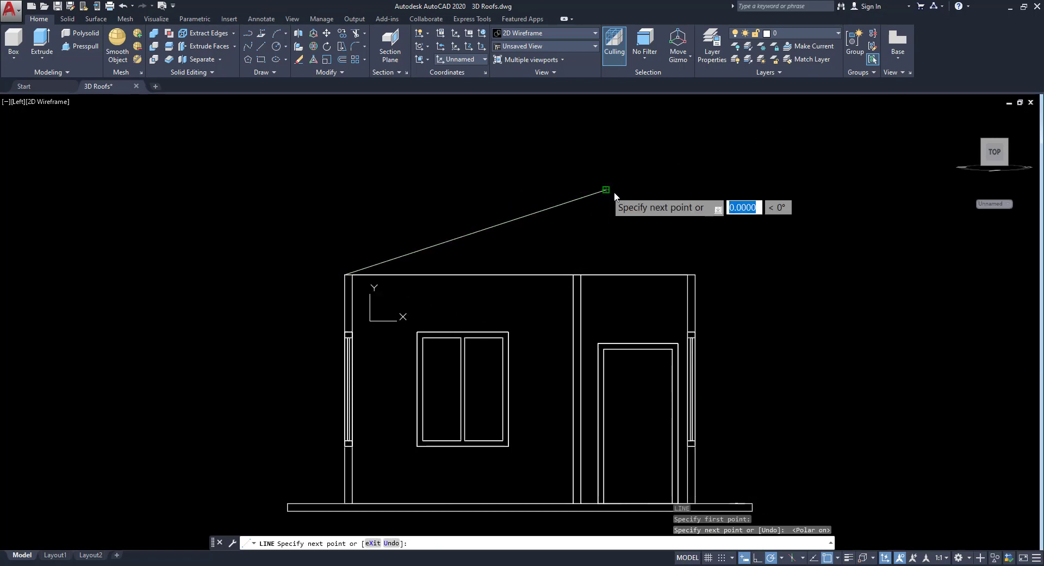
{"action": "key", "text": "Return"}
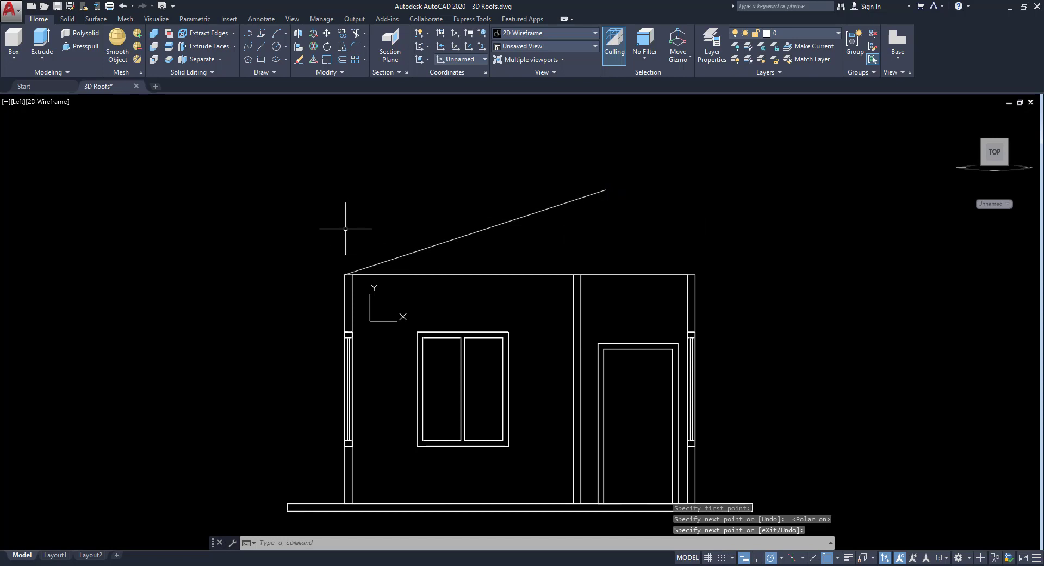
Draw a 0.75 horizontal line outward from the wall's top-left corner and continue it straight down as a vertical boundary line
{"action": "scroll", "coordinate": [266, 359], "scroll_direction": "down", "scroll_amount": 4}
{"action": "left_click", "coordinate": [261, 45]}
{"action": "scroll", "coordinate": [261, 361], "scroll_direction": "up", "scroll_amount": 4}
{"action": "scroll", "coordinate": [364, 225], "scroll_direction": "up", "scroll_amount": 4}
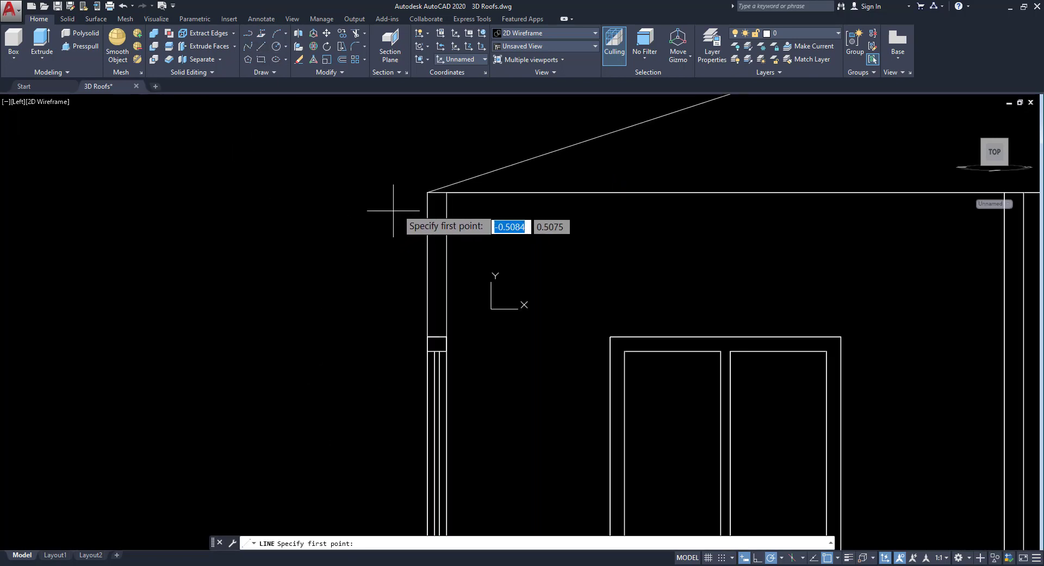
{"action": "left_click", "coordinate": [428, 192]}
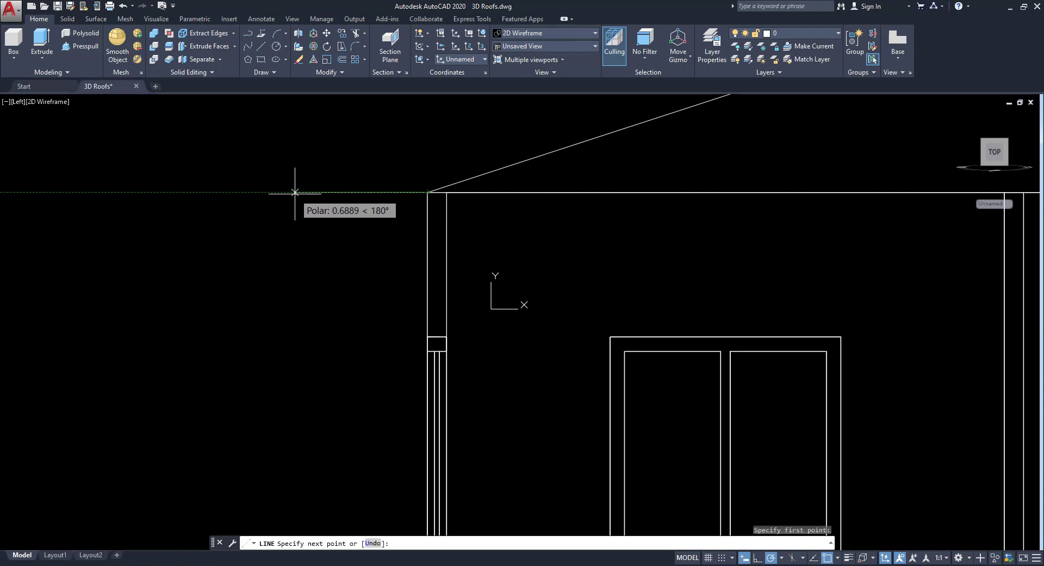
{"action": "type", "text": "0"}
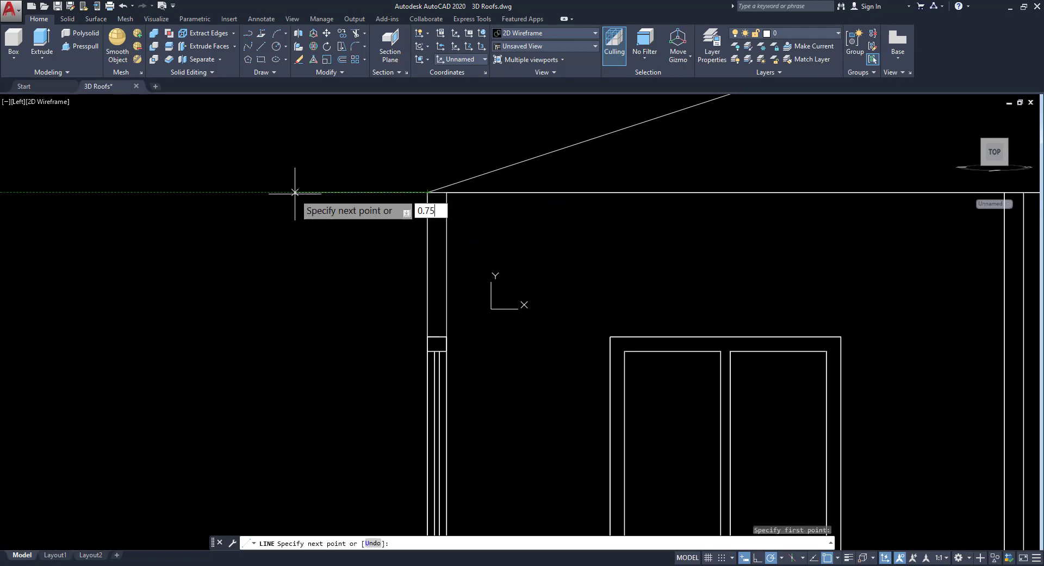
{"action": "type", "text": ".75"}
{"action": "key", "text": "Return"}
{"action": "right_click", "coordinate": [315, 193]}
{"action": "key", "text": "Escape"}
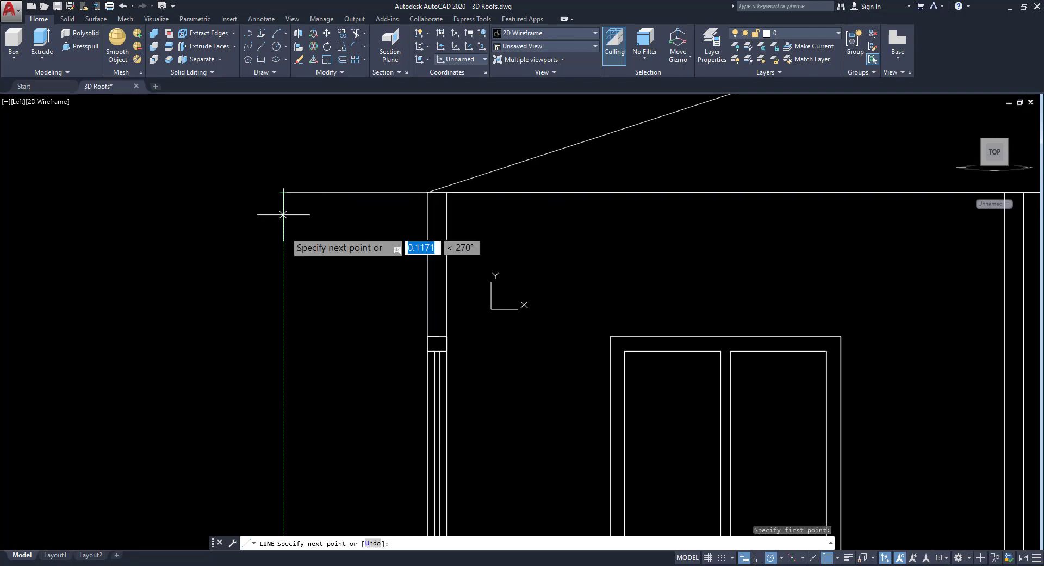
{"action": "left_click", "coordinate": [283, 424]}
{"action": "key", "text": "Return"}
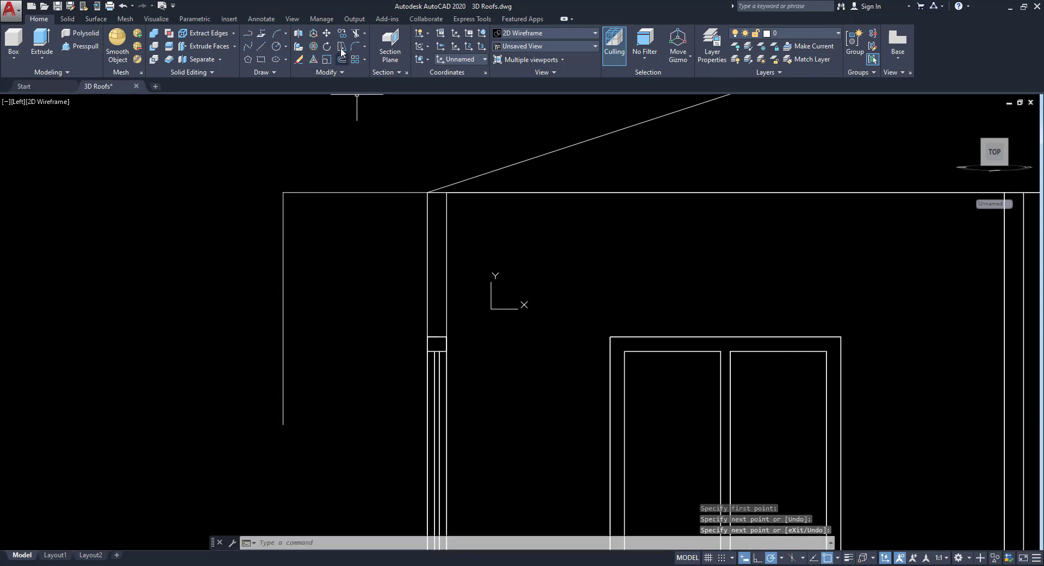
Extend the lower end of the sloped roof line to the vertical boundary line outside the wall
{"action": "left_click", "coordinate": [366, 37]}
{"action": "left_click", "coordinate": [348, 70]}
{"action": "left_click", "coordinate": [340, 249]}
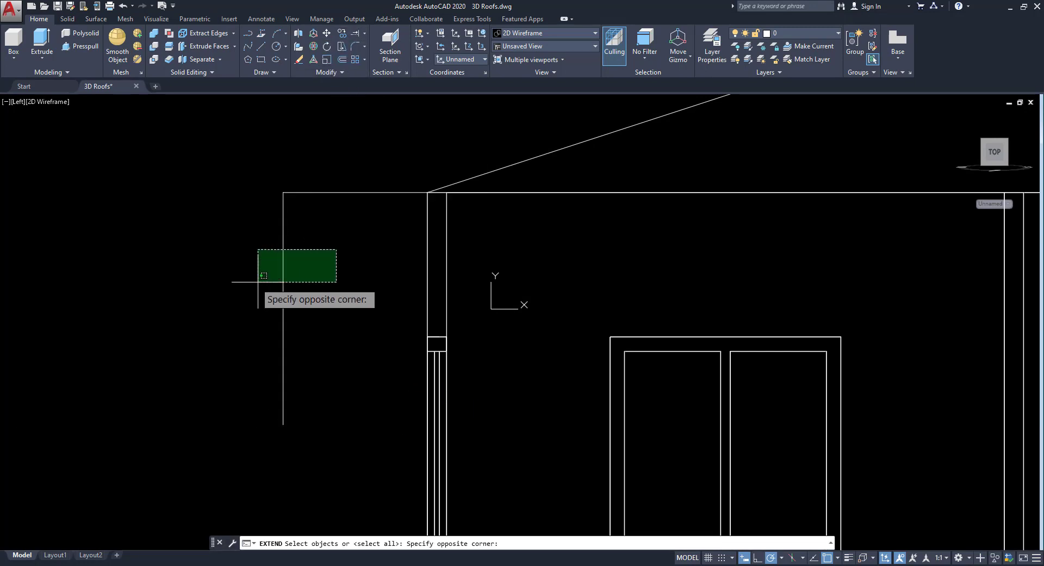
{"action": "left_click", "coordinate": [233, 277]}
{"action": "key", "text": "Return"}
{"action": "left_click", "coordinate": [535, 162]}
{"action": "left_click", "coordinate": [456, 132]}
{"action": "right_click", "coordinate": [456, 132]}
{"action": "left_click", "coordinate": [472, 138]}
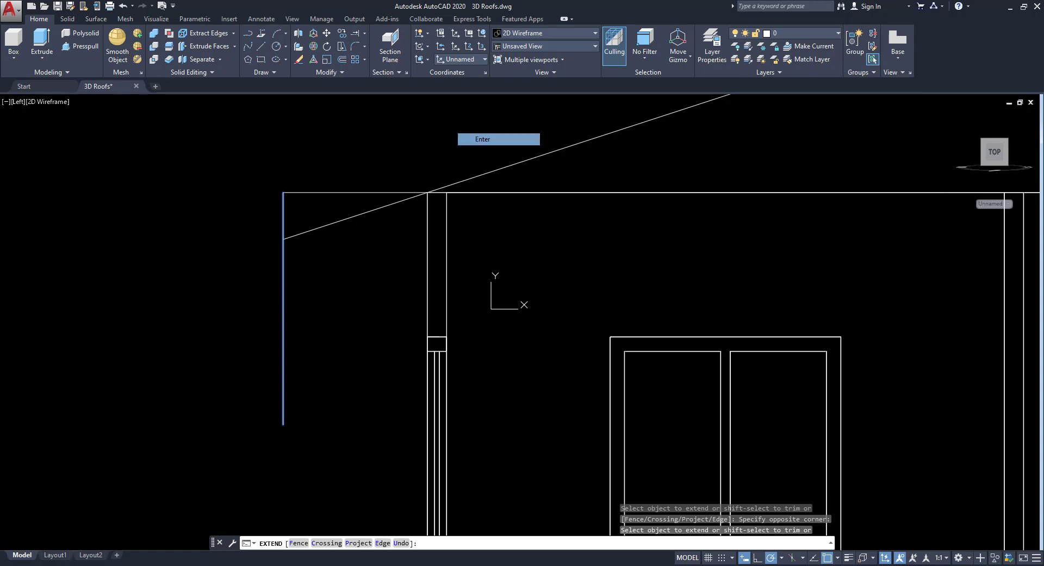
Erase the short horizontal construction line between the wall's top corner and the vertical boundary line
{"action": "scroll", "coordinate": [357, 244], "scroll_direction": "down", "scroll_amount": 2}
{"action": "left_click", "coordinate": [322, 215]}
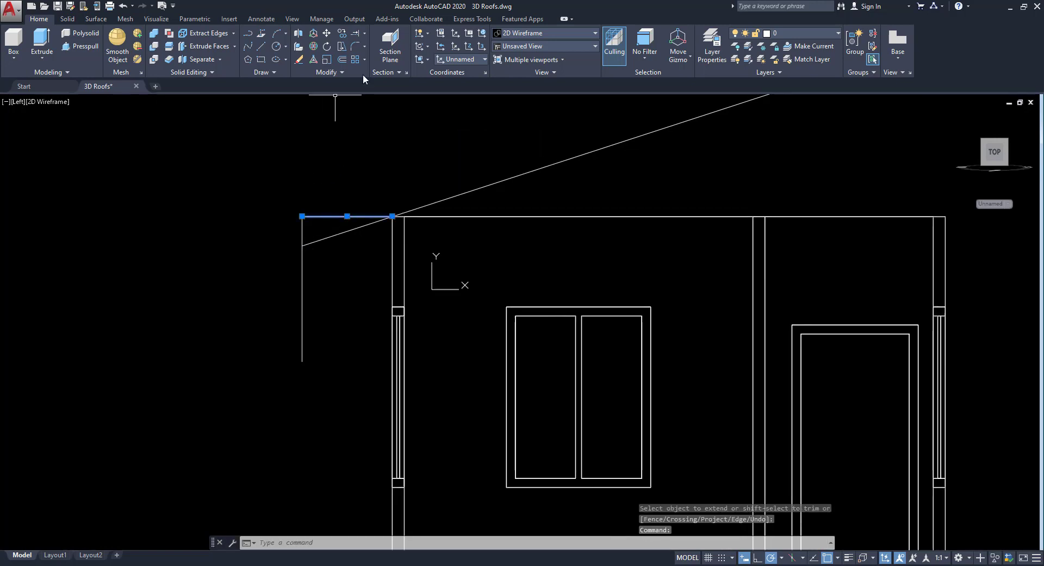
{"action": "left_click", "coordinate": [308, 35]}
Start a rectangle in the empty space above the sloped roof line, near the wall's top-left corner
{"action": "scroll", "coordinate": [380, 210], "scroll_direction": "up", "scroll_amount": 8}
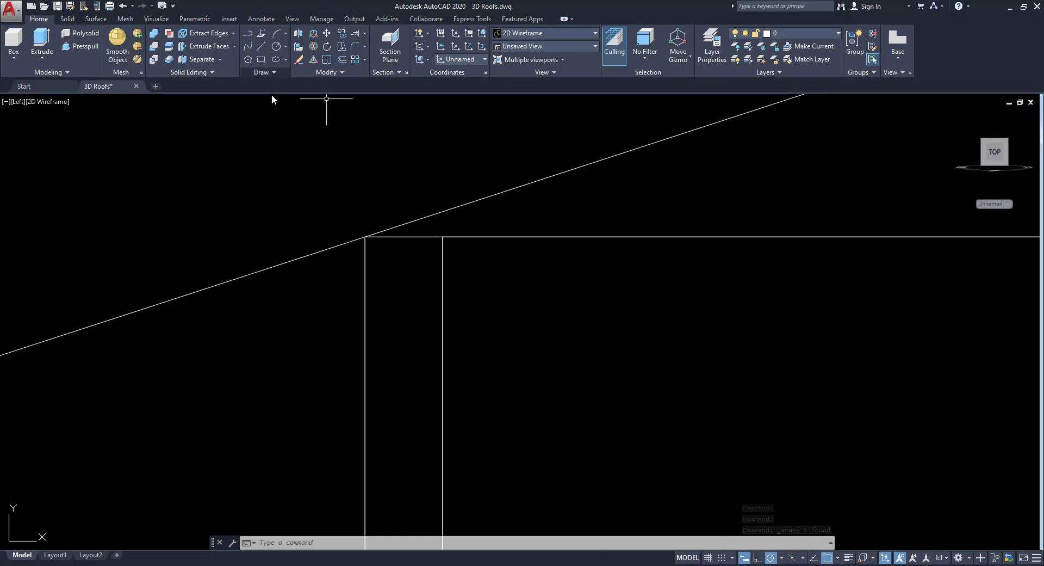
{"action": "left_click", "coordinate": [150, 149]}
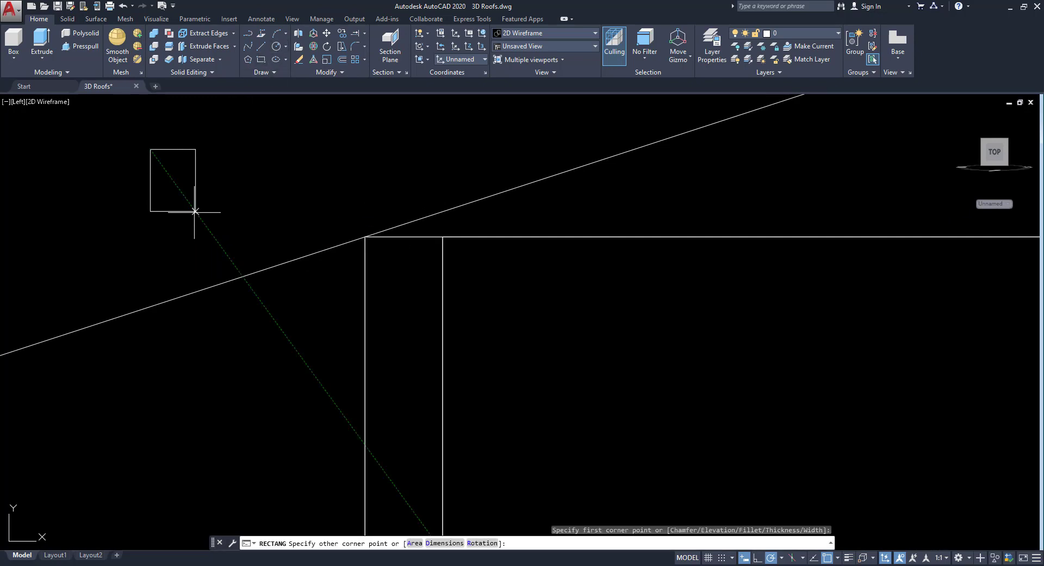
Draw a rectangle 0.1 wide and 0.075 high in the empty space above the sloped roof line
{"action": "key", "text": "shift"}
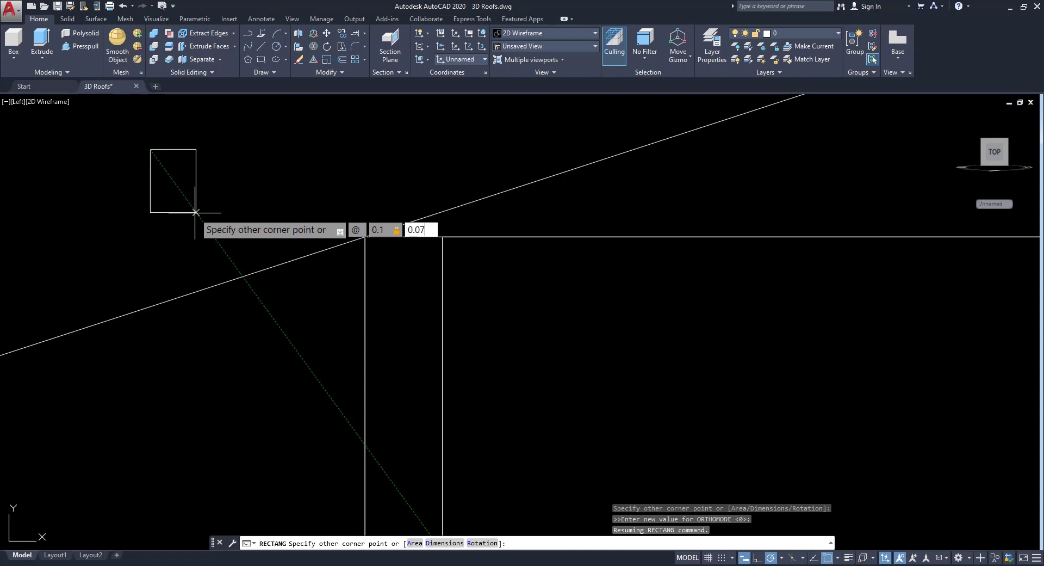
{"action": "key", "text": "Return"}
{"action": "scroll", "coordinate": [194, 220], "scroll_direction": "down", "scroll_amount": 2}
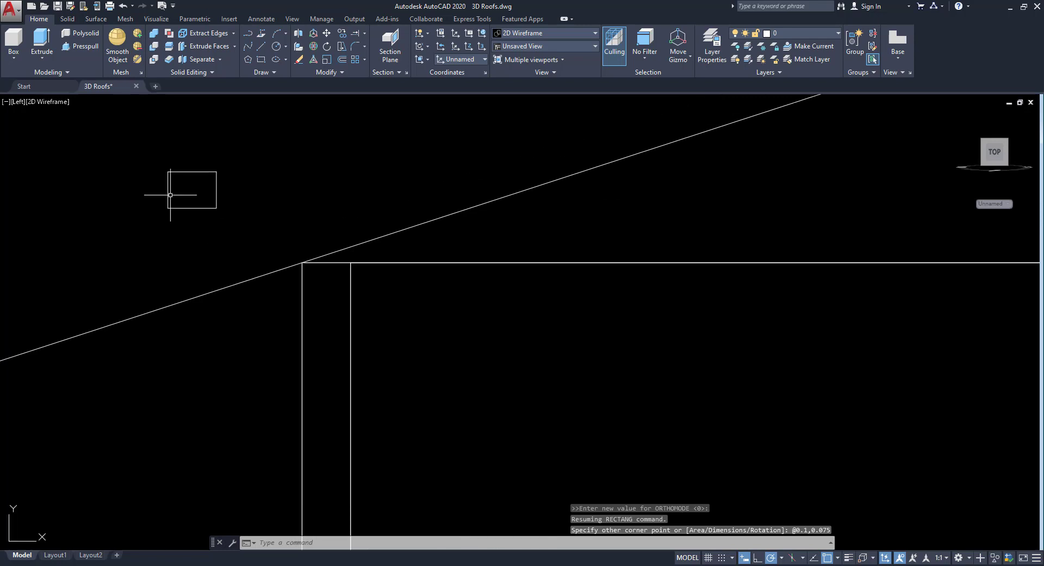
Move the rectangle by its bottom-edge midpoint onto the top of the outer wall, centred midway between the wall's two top corners
{"action": "left_click", "coordinate": [326, 32]}
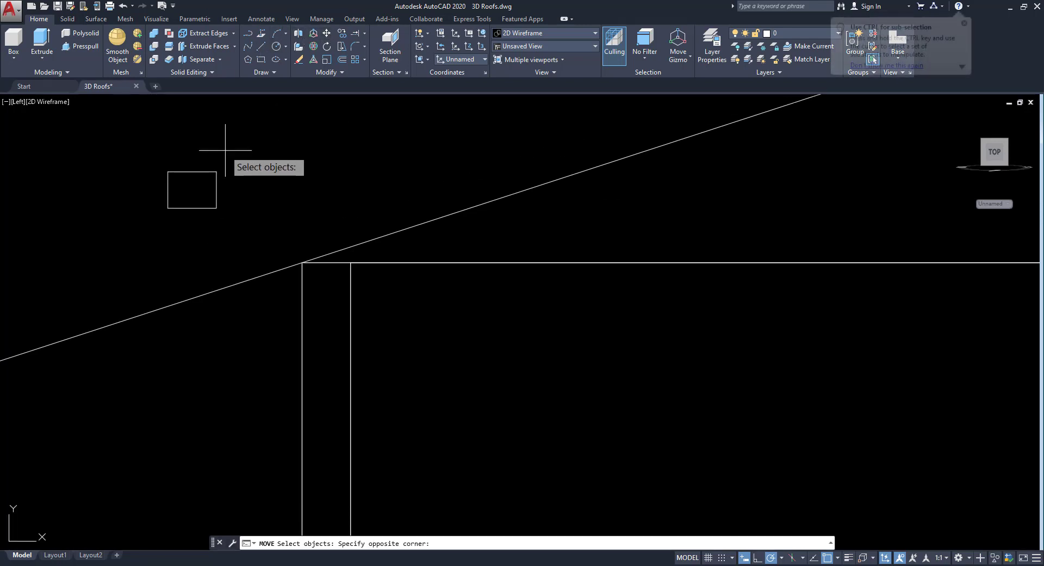
{"action": "left_click", "coordinate": [226, 153]}
{"action": "left_click", "coordinate": [123, 218]}
{"action": "key", "text": "Return"}
{"action": "left_click", "coordinate": [192, 209]}
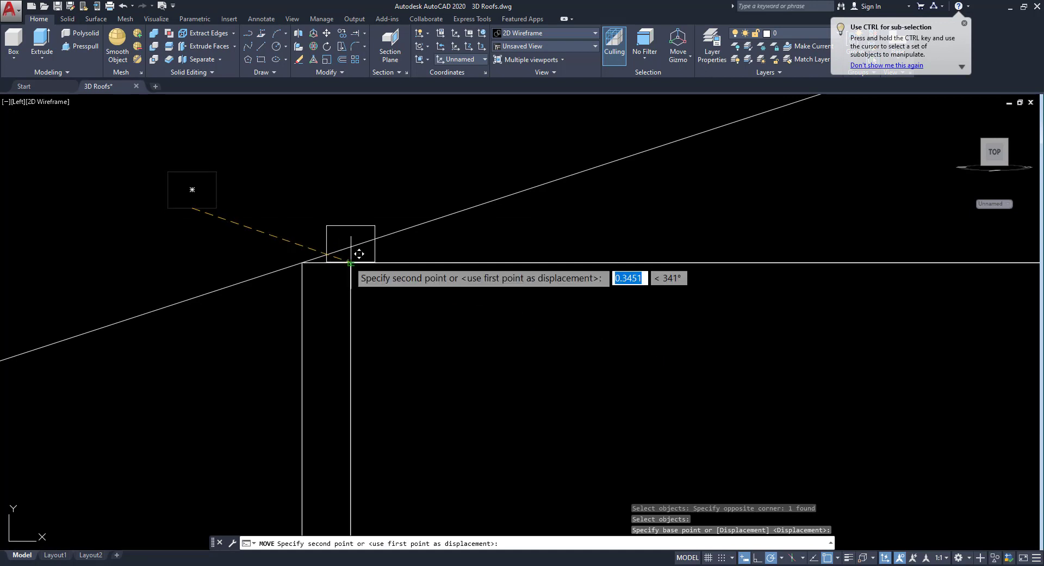
{"action": "right_click", "coordinate": [349, 263], "text": "shift"}
{"action": "left_click", "coordinate": [392, 294]}
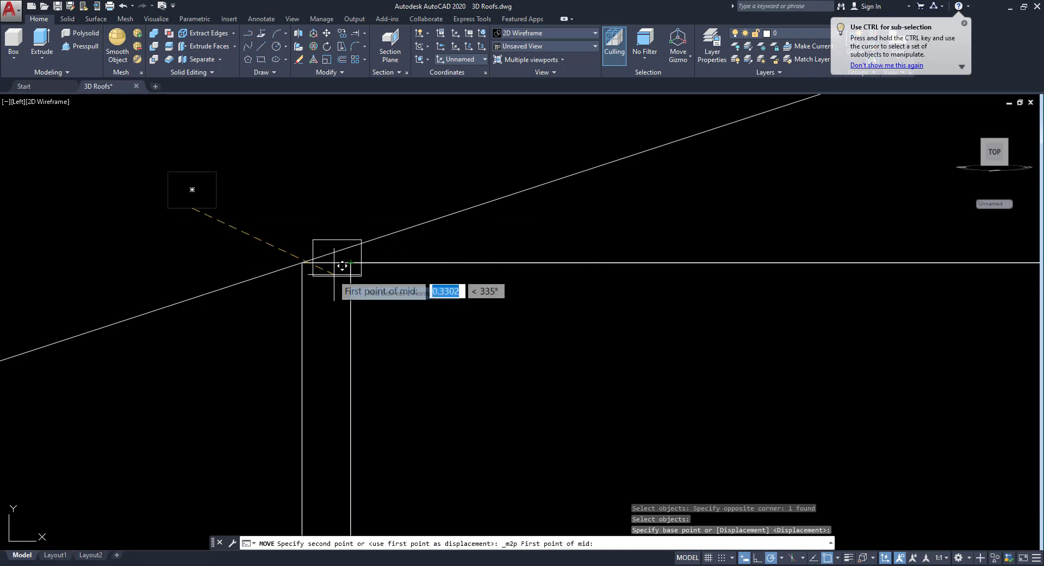
{"action": "left_click", "coordinate": [302, 262]}
{"action": "left_click", "coordinate": [359, 253]}
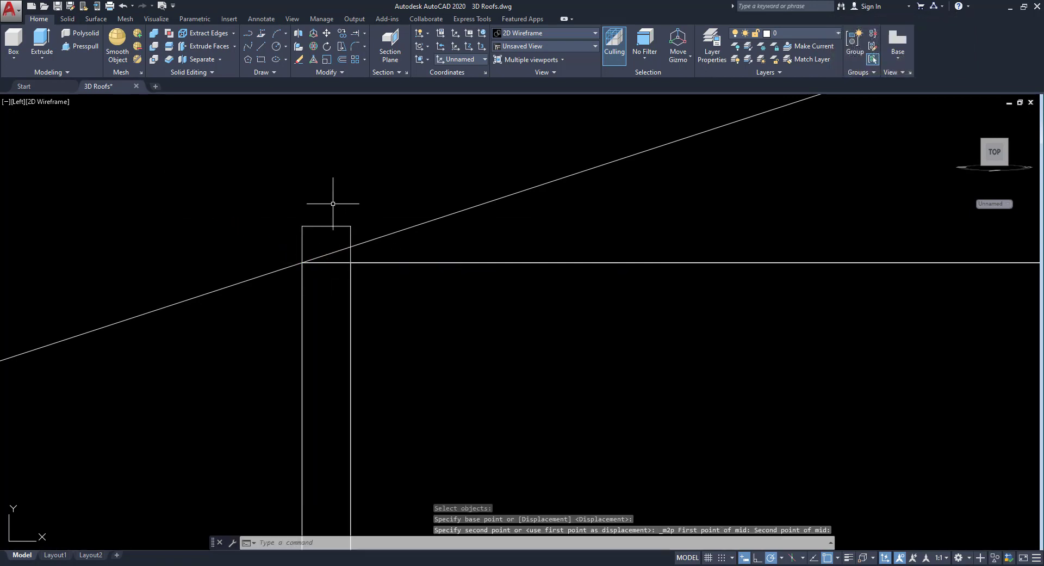
Move the sloped roof line from the outer wall's top corner up to the outer top corner of the rectangle on the wall
{"action": "middle_click_drag", "start_coordinate": [353, 235], "coordinate": [359, 250]}
{"action": "left_click", "coordinate": [399, 258]}
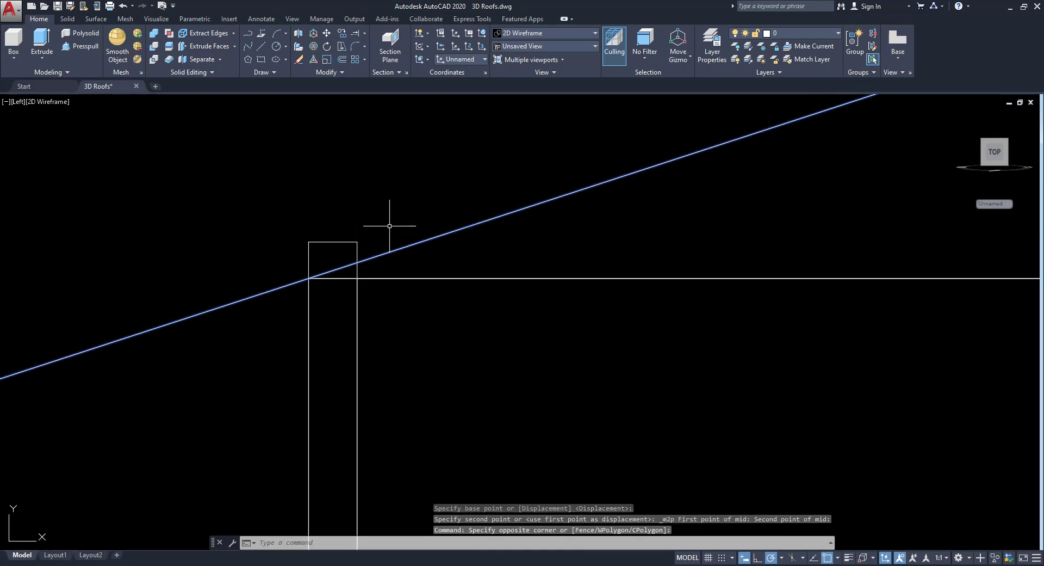
{"action": "left_click", "coordinate": [327, 33]}
{"action": "left_click", "coordinate": [308, 278]}
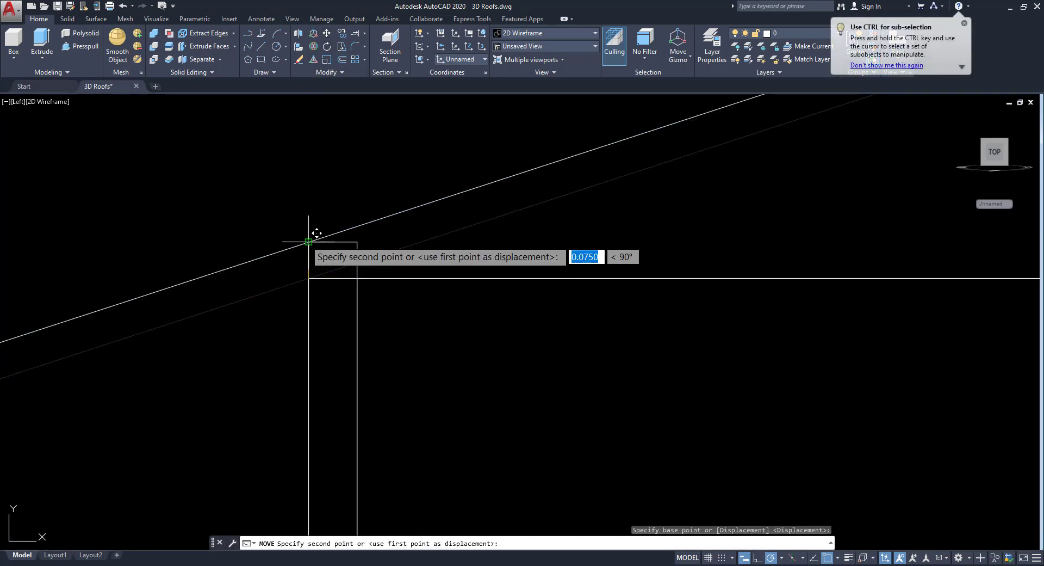
{"action": "left_click", "coordinate": [309, 242]}
{"action": "scroll", "coordinate": [376, 260], "scroll_direction": "down", "scroll_amount": 2}
{"action": "scroll", "coordinate": [354, 264], "scroll_direction": "down", "scroll_amount": 3}
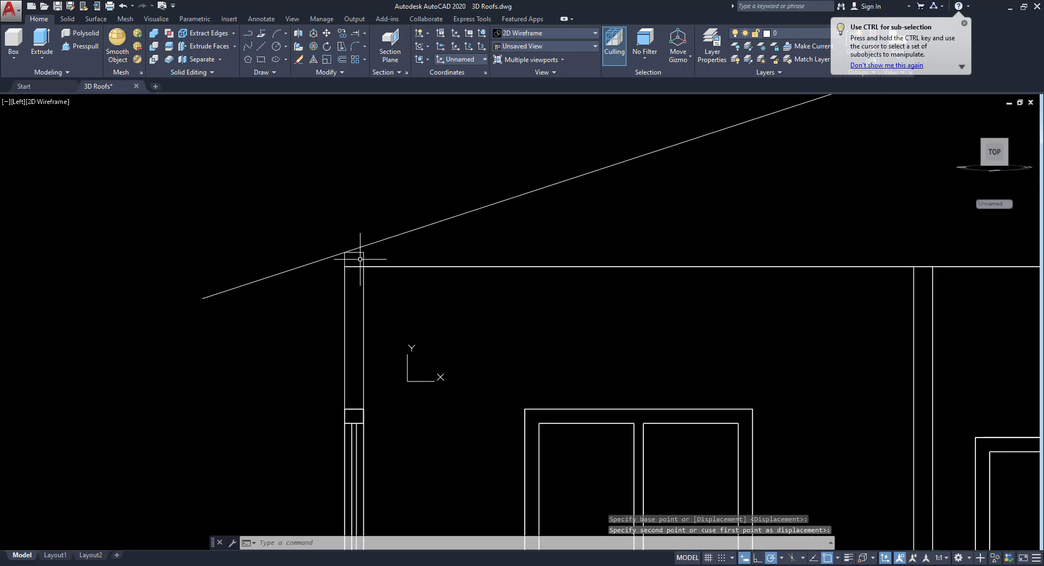
{"action": "scroll", "coordinate": [328, 279], "scroll_direction": "up", "scroll_amount": 4}
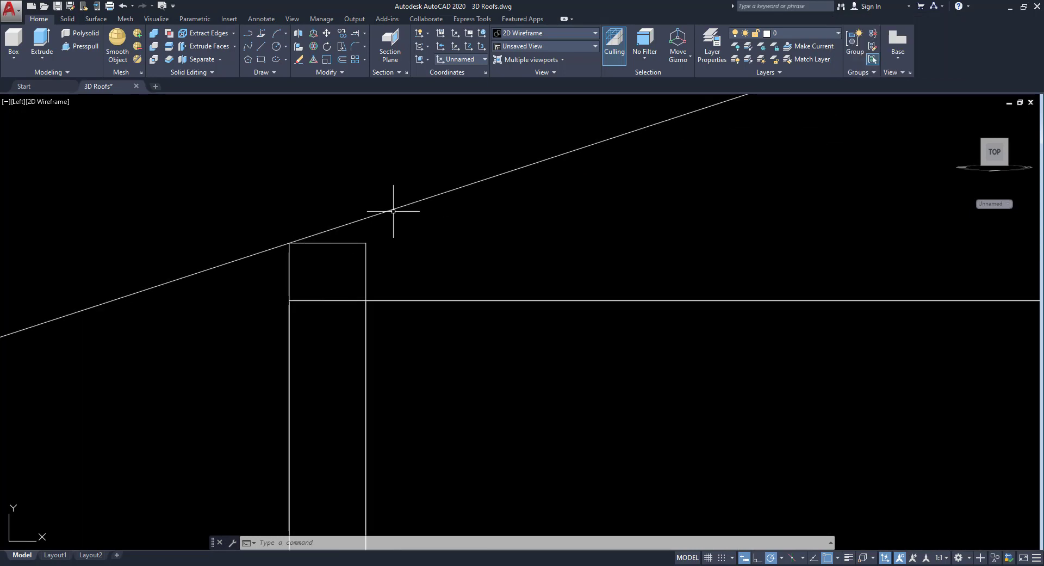
Draw a vertical line 0.1 long upward from the lower end of the sloped roof line
{"action": "scroll", "coordinate": [401, 208], "scroll_direction": "down", "scroll_amount": 4}
{"action": "scroll", "coordinate": [401, 208], "scroll_direction": "down", "scroll_amount": 3}
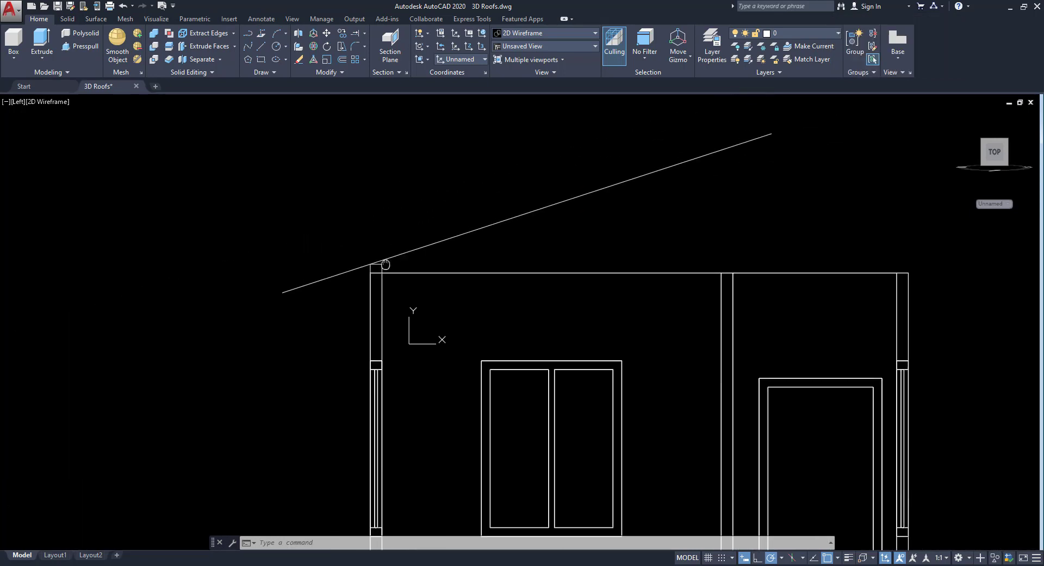
{"action": "scroll", "coordinate": [229, 137], "scroll_direction": "up", "scroll_amount": 1}
{"action": "left_click", "coordinate": [261, 50]}
{"action": "left_click", "coordinate": [262, 312]}
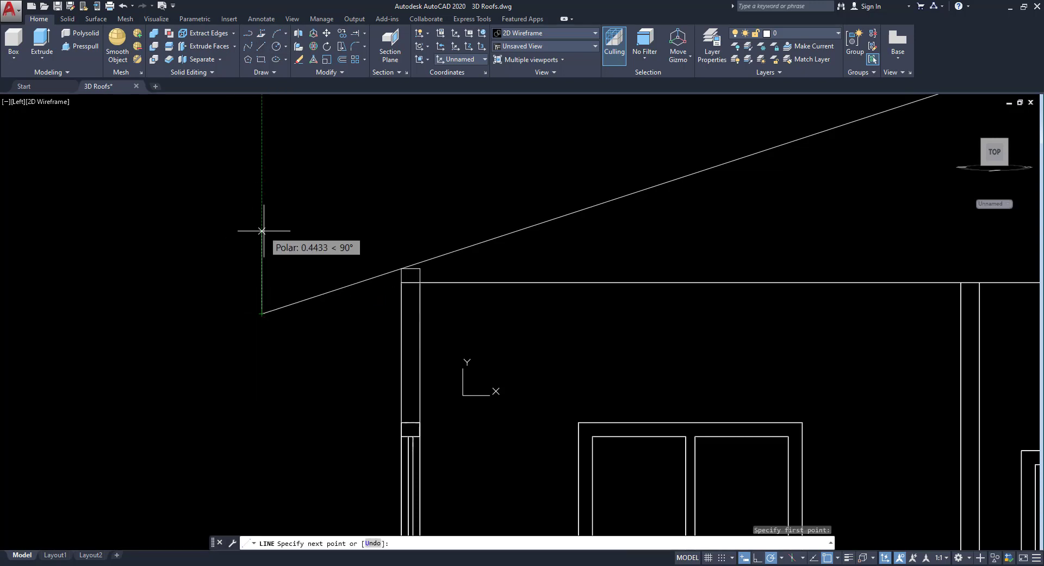
{"action": "type", "text": "0."}
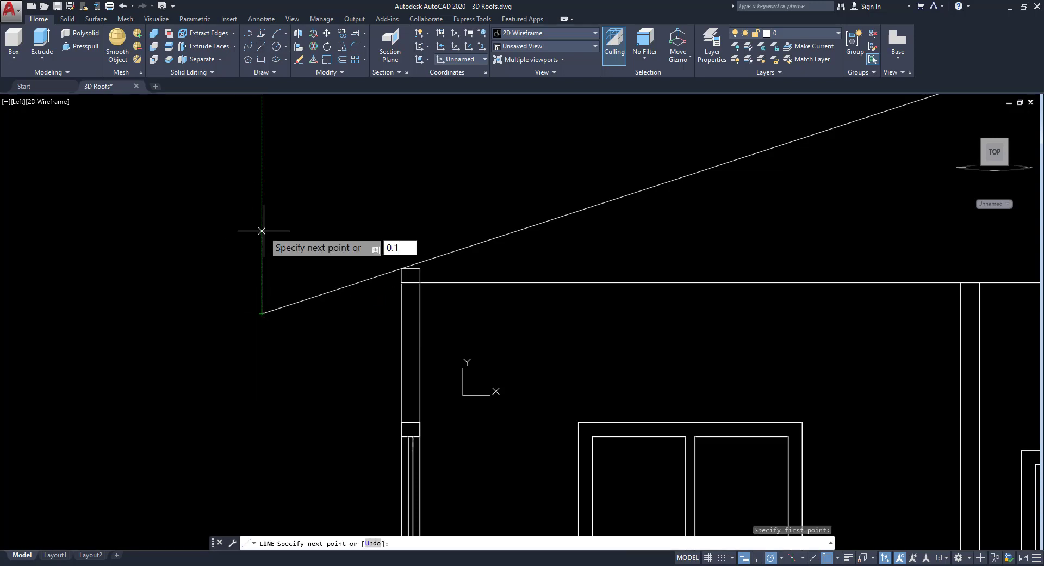
{"action": "type", "text": "1"}
{"action": "key", "text": "Return"}
Continue the line at 18° parallel to the sloped roof line, ending above its upper end, and finish
{"action": "scroll", "coordinate": [481, 229], "scroll_direction": "down", "scroll_amount": 1}
{"action": "middle_click_drag", "start_coordinate": [478, 229], "coordinate": [208, 321]}
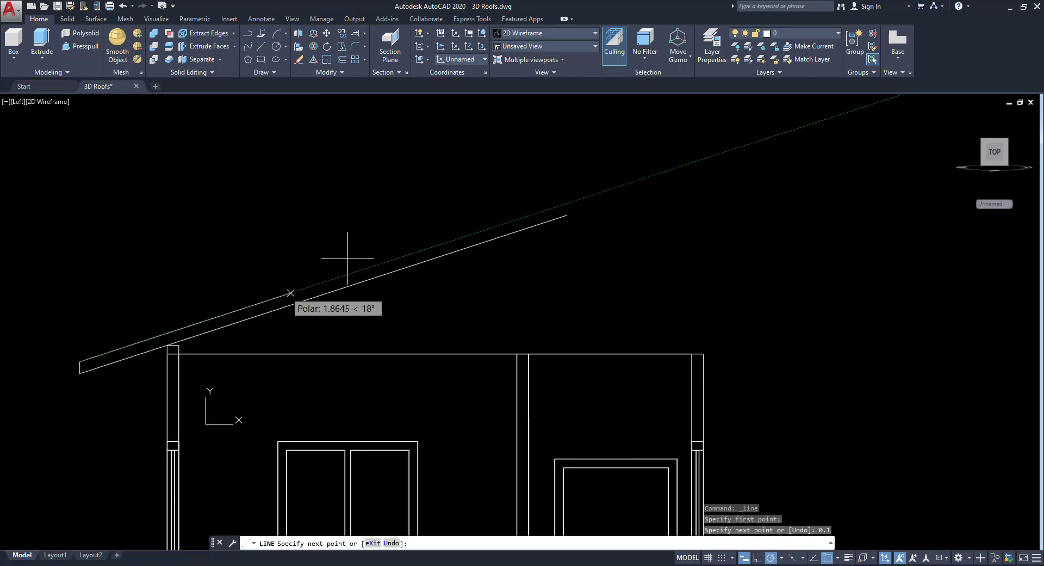
{"action": "left_click", "coordinate": [568, 202]}
{"action": "key", "text": "Return"}
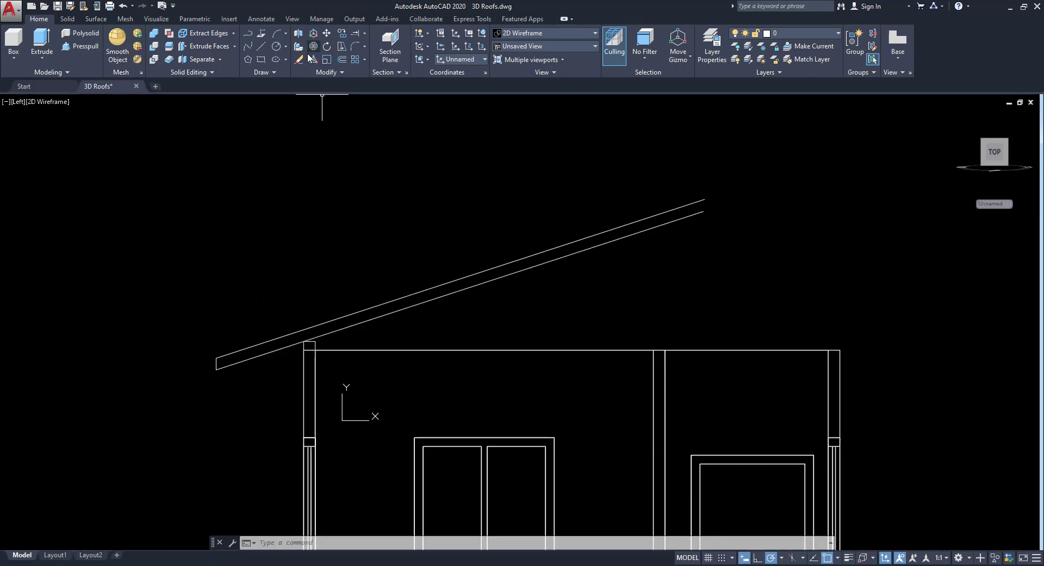
Draw a small rectangle 0.05 wide and 0.025 high just above the rafter's lower end
{"action": "left_click", "coordinate": [262, 60]}
{"action": "scroll", "coordinate": [221, 350], "scroll_direction": "up", "scroll_amount": 3}
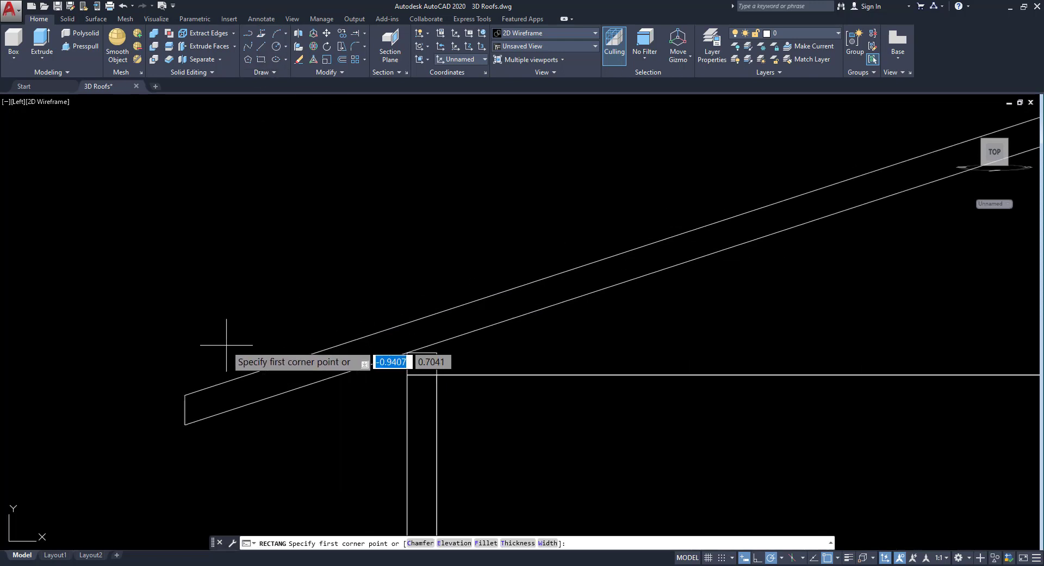
{"action": "left_click", "coordinate": [220, 355]}
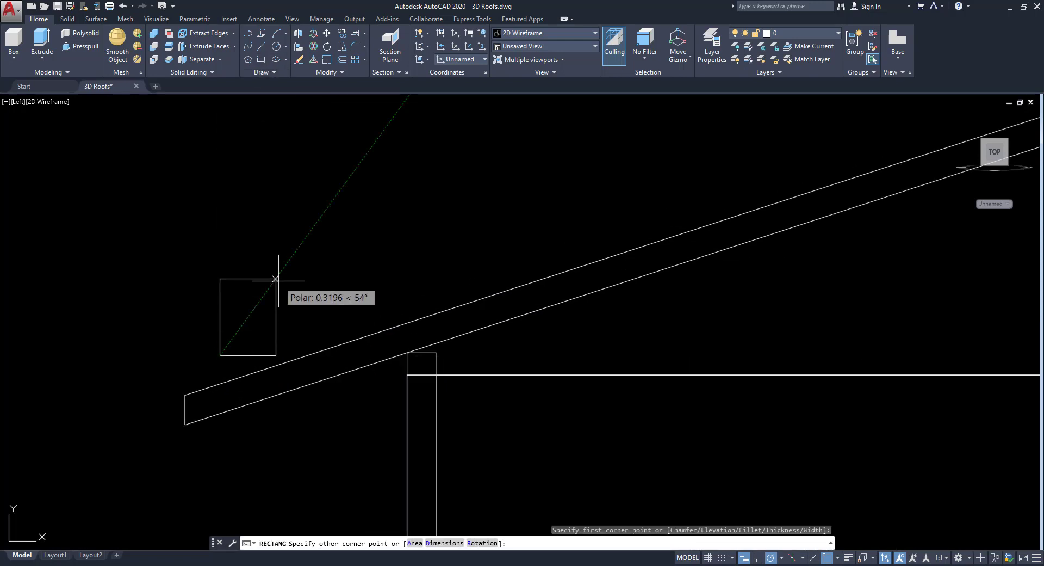
{"action": "type", "text": "@0.0"}
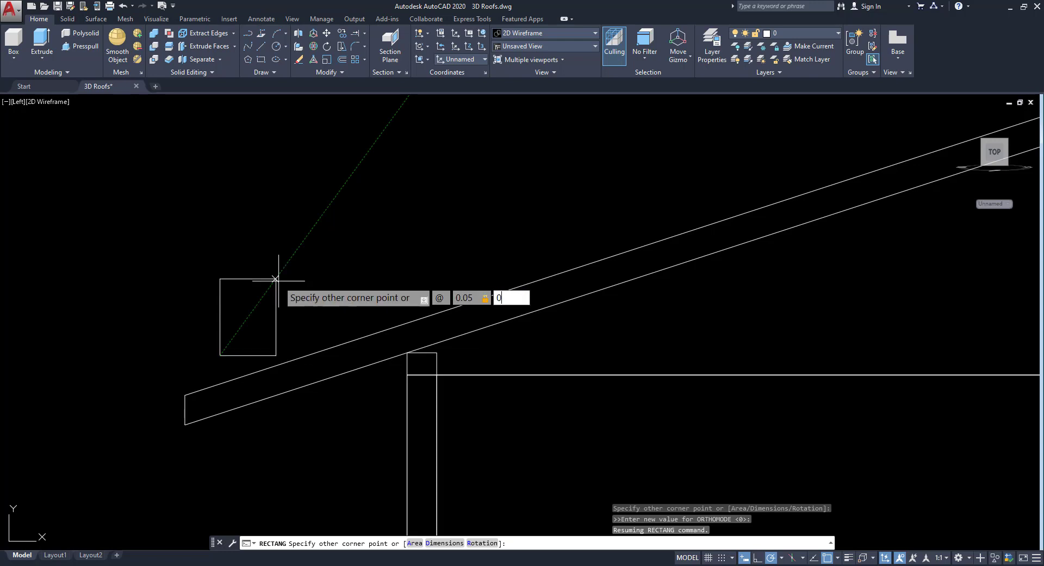
{"action": "type", "text": "5,0.025"}
{"action": "key", "text": "Return"}
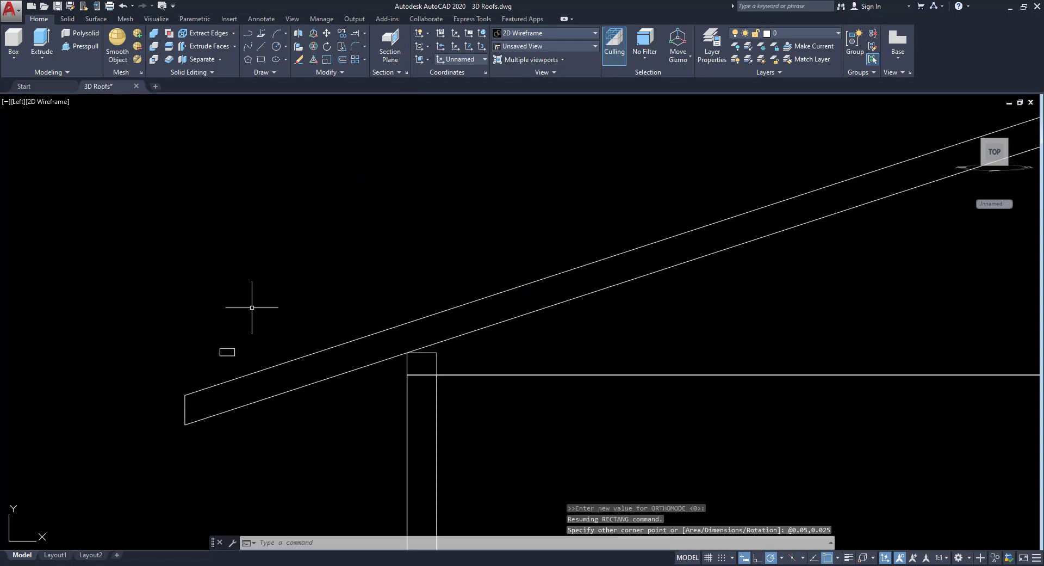
Rotate the small rectangle about its centre to match the slope of the rafter
{"action": "left_click", "coordinate": [327, 46]}
{"action": "left_click", "coordinate": [240, 341]}
{"action": "left_click", "coordinate": [207, 360]}
{"action": "left_click", "coordinate": [227, 351]}
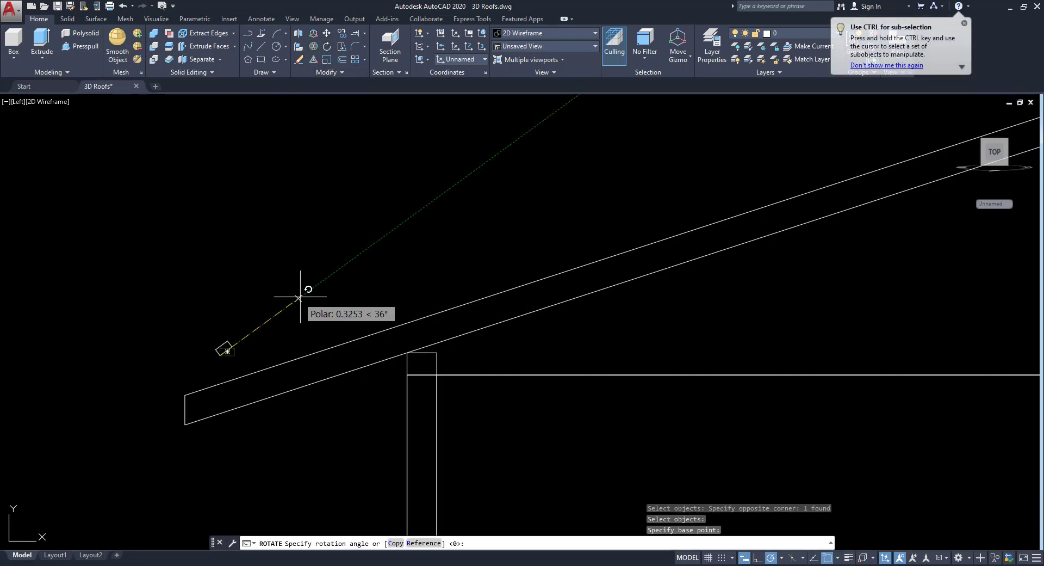
{"action": "left_click", "coordinate": [334, 317]}
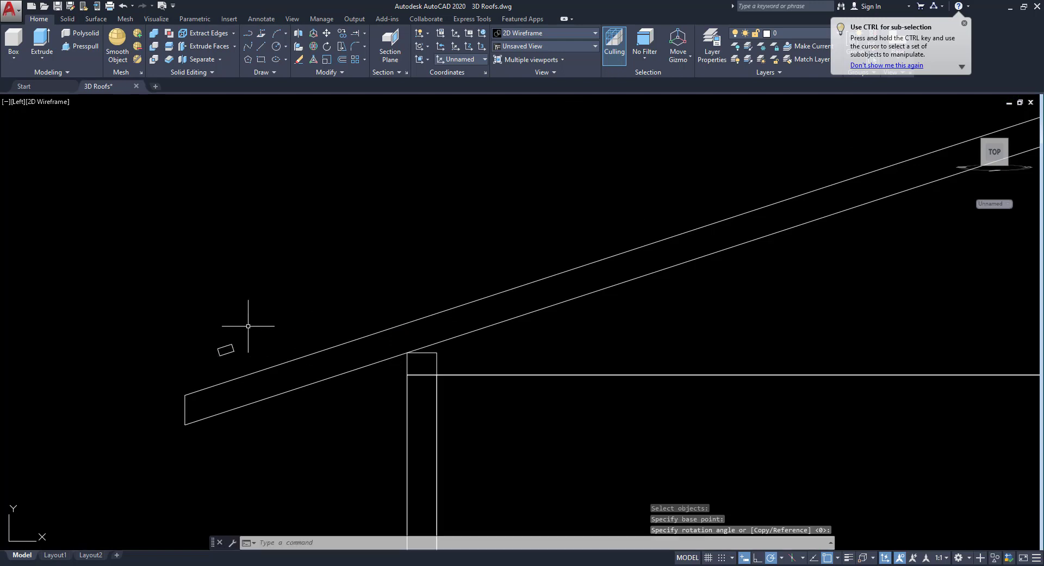
Move the small rotated rectangle by its lower outer corner onto the upper corner of the rafter's lower end
{"action": "left_click", "coordinate": [326, 33]}
{"action": "left_click", "coordinate": [235, 328]}
{"action": "left_click", "coordinate": [196, 366]}
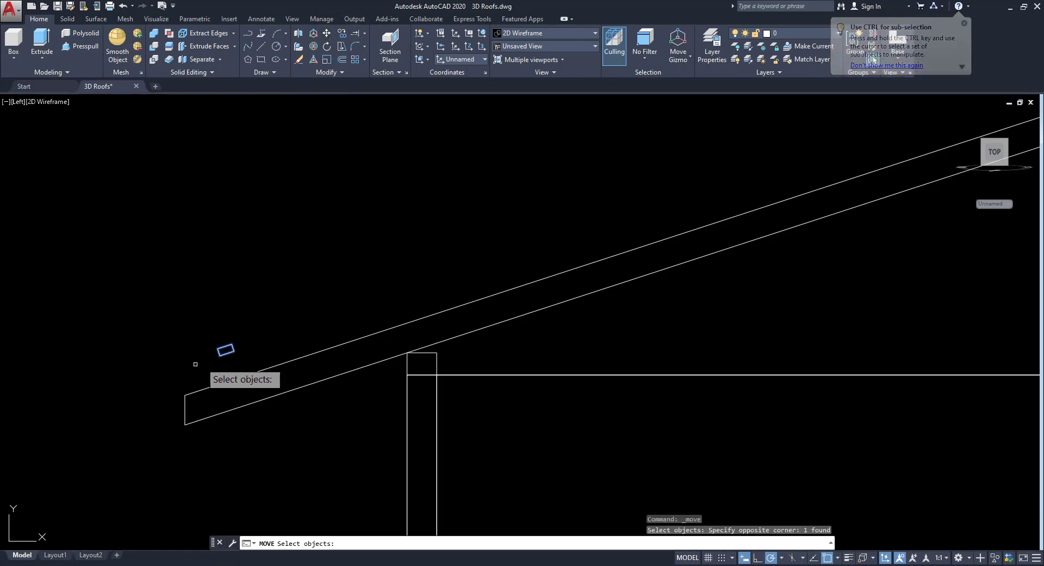
{"action": "key", "text": "Return"}
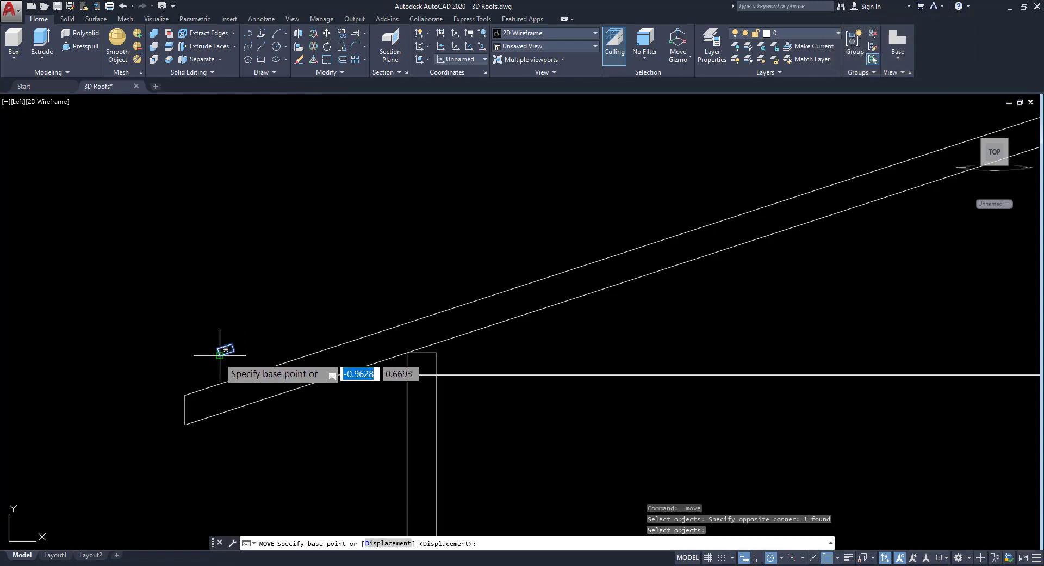
{"action": "left_click", "coordinate": [226, 349]}
{"action": "left_click", "coordinate": [185, 395]}
{"action": "scroll", "coordinate": [366, 279], "scroll_direction": "down", "scroll_amount": 4}
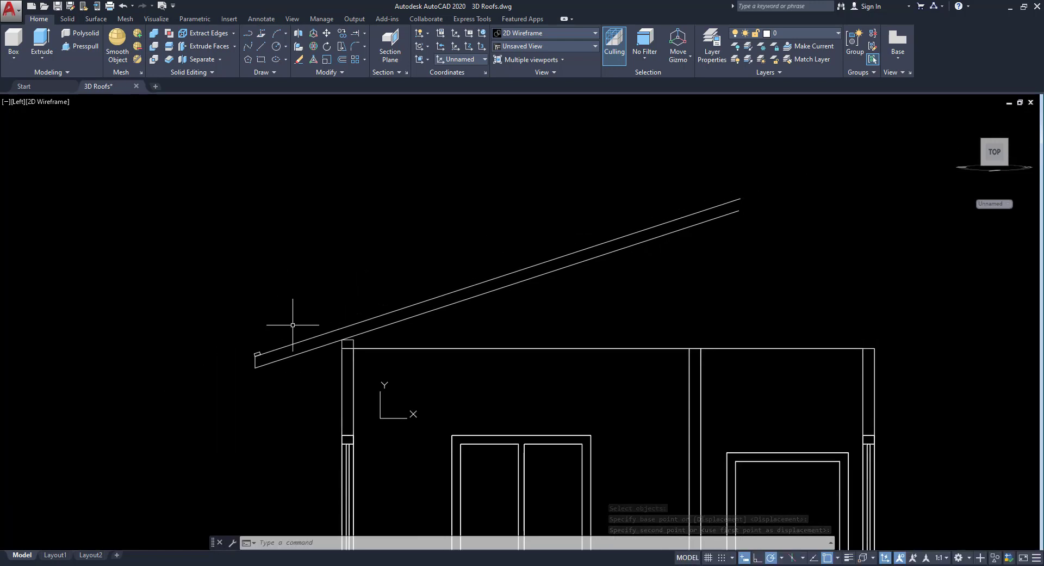
Offset the rafter's top line upward by 0.025
{"action": "scroll", "coordinate": [256, 354], "scroll_direction": "up", "scroll_amount": 4}
{"action": "type", "text": "o"}
{"action": "key", "text": "Return"}
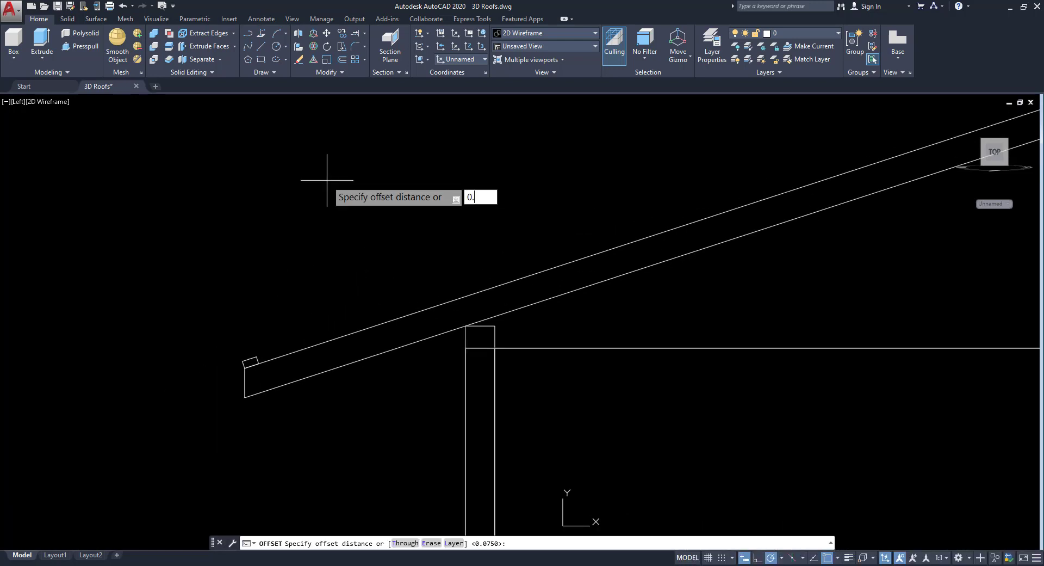
{"action": "type", "text": "0.025"}
{"action": "key", "text": "Return"}
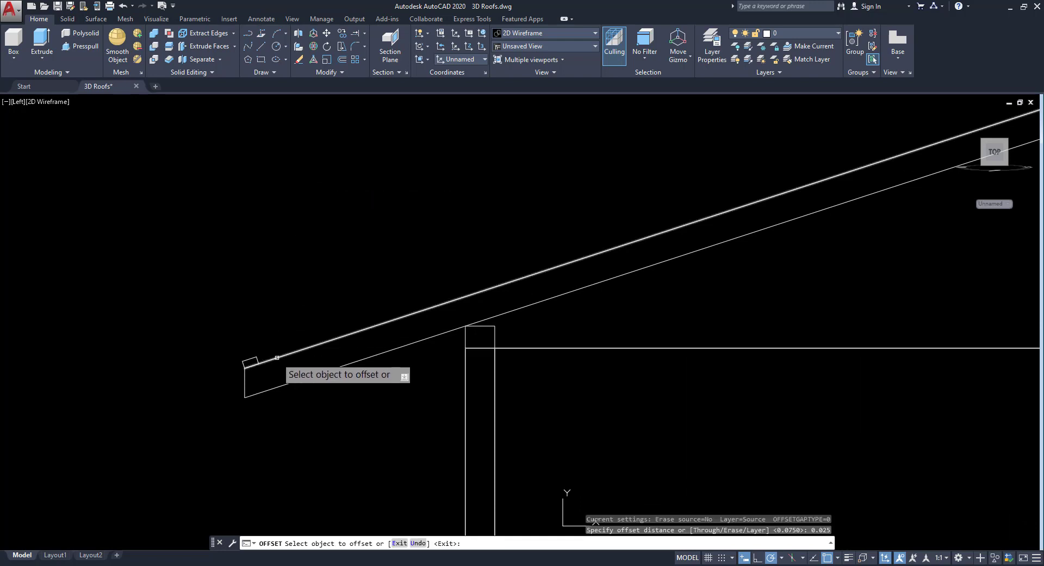
{"action": "left_click", "coordinate": [277, 353]}
{"action": "left_click", "coordinate": [270, 310]}
{"action": "key", "text": "Return"}
{"action": "scroll", "coordinate": [240, 360], "scroll_direction": "up", "scroll_amount": 2}
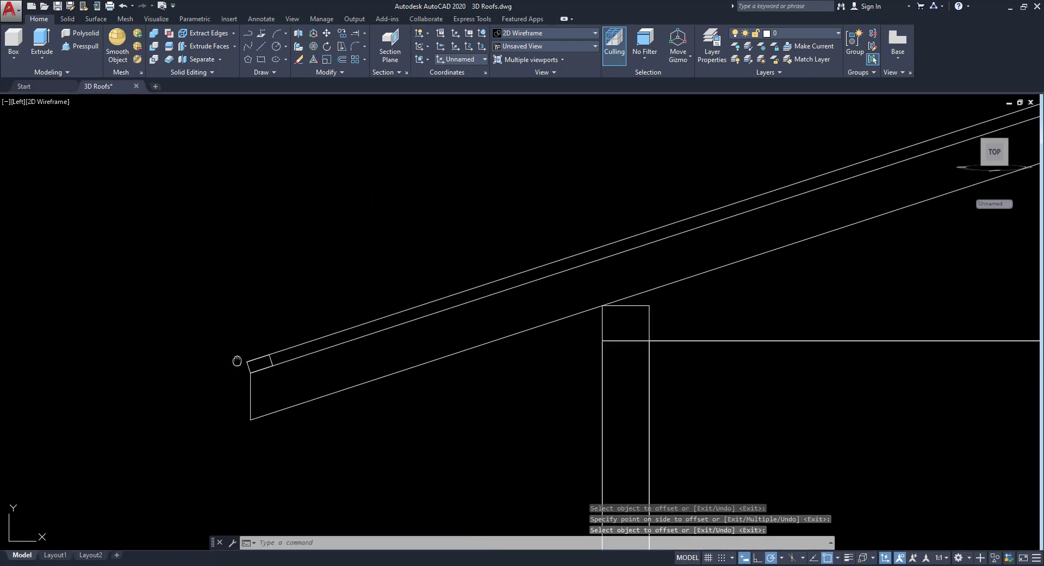
Offset the new sloped line above the small rectangle upward by the same 0.025 distance
{"action": "middle_click_drag", "start_coordinate": [240, 360], "coordinate": [292, 330]}
{"action": "key", "text": "Return"}
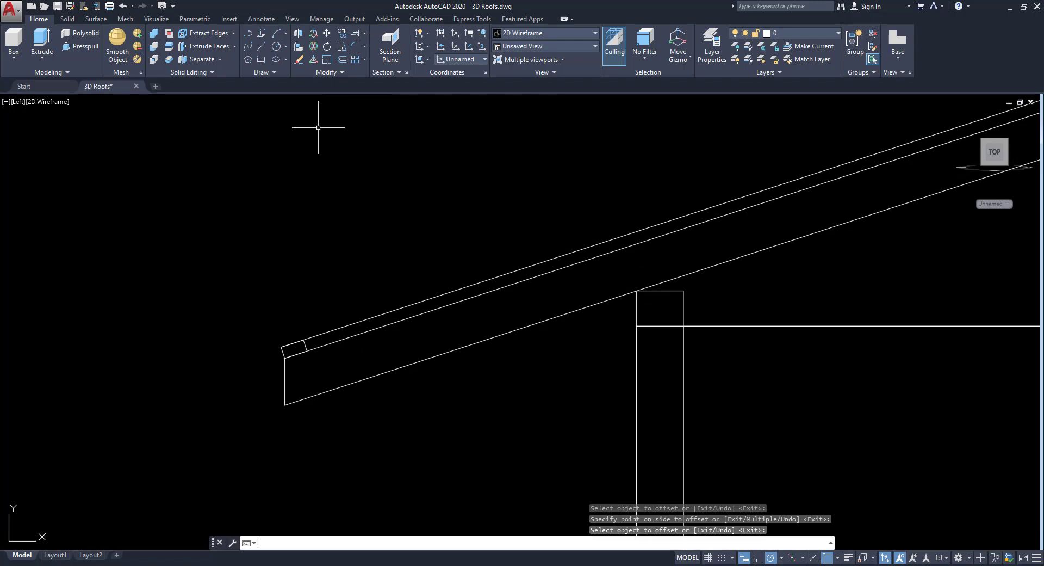
{"action": "key", "text": "Return"}
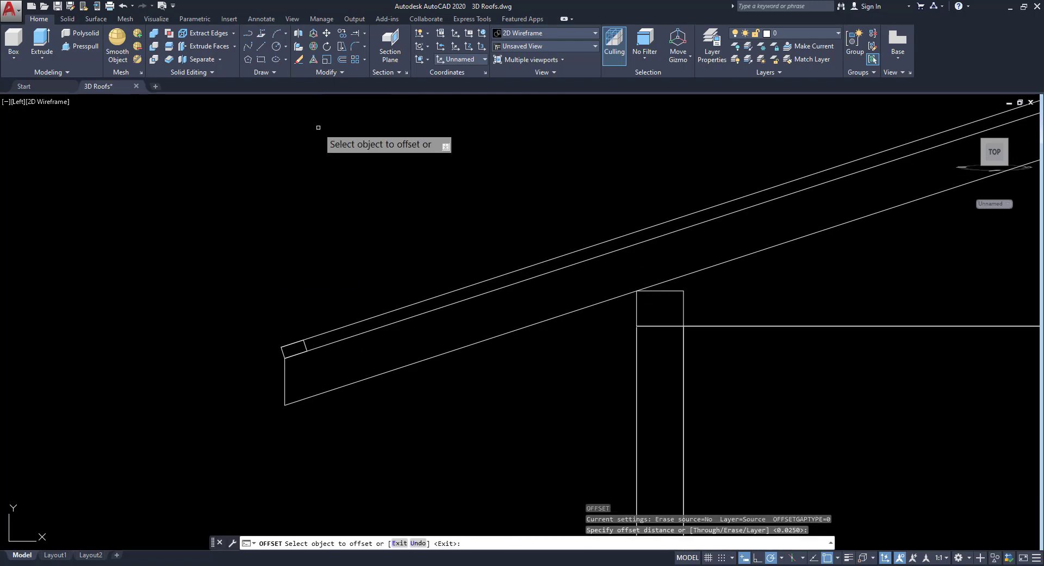
{"action": "left_click", "coordinate": [340, 326]}
{"action": "left_click", "coordinate": [322, 264]}
{"action": "right_click", "coordinate": [326, 261]}
{"action": "left_click", "coordinate": [351, 265]}
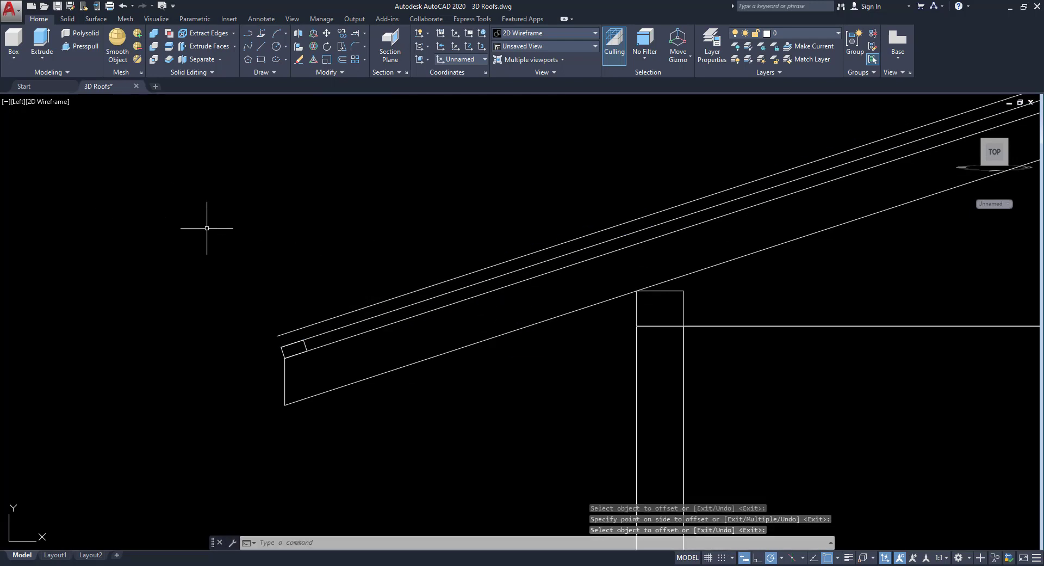
Offset the vertical line at the rafter's lower end outward by 0.075
{"action": "left_click", "coordinate": [339, 58]}
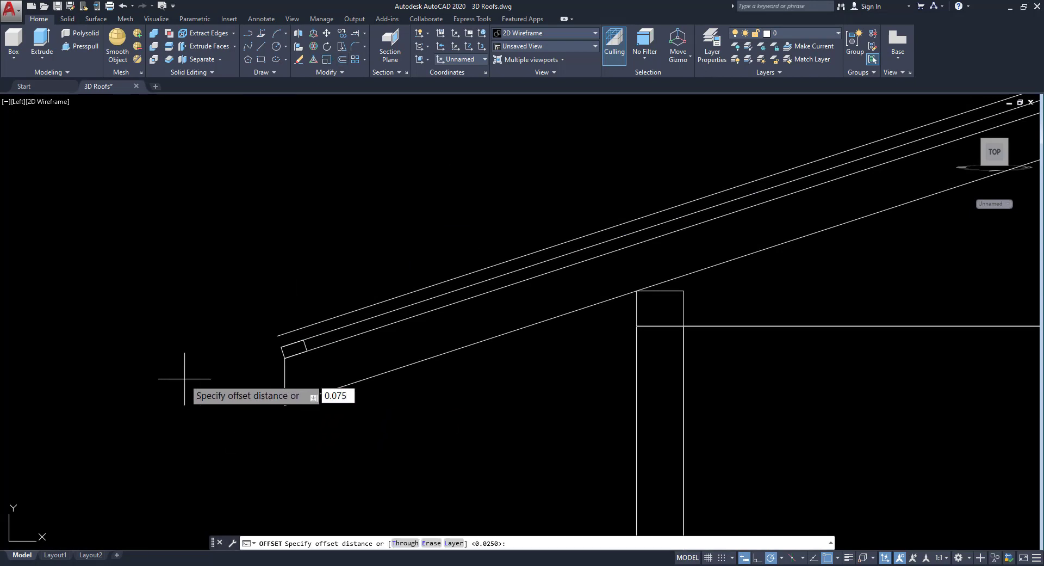
{"action": "key", "text": "Return"}
{"action": "left_click", "coordinate": [284, 374]}
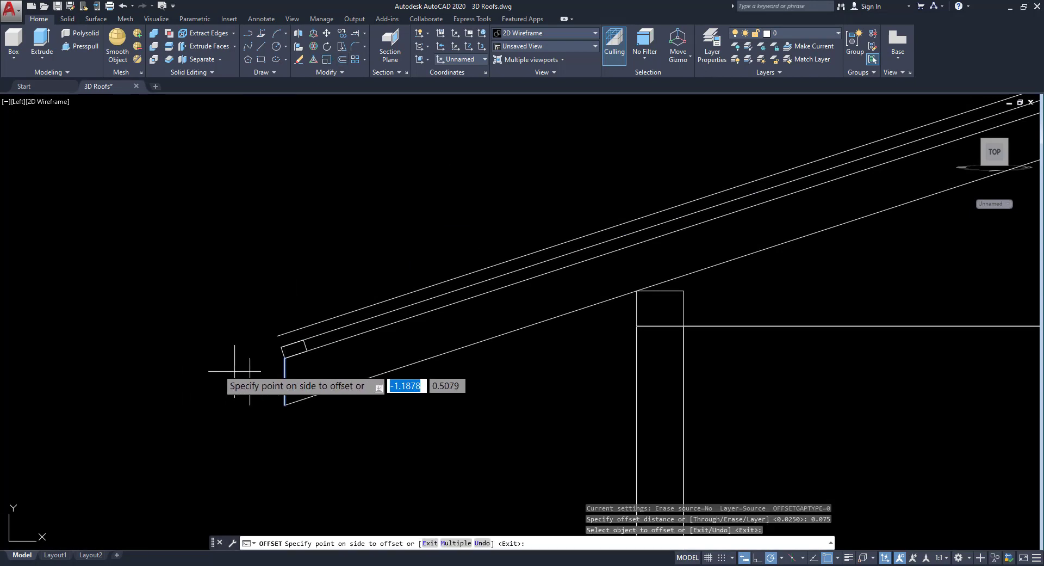
{"action": "left_click", "coordinate": [234, 361]}
{"action": "key", "text": "Return"}
Join the uppermost sloped line and the outer vertical line into a sharp corner with a zero-distance chamfer
{"action": "left_click", "coordinate": [364, 47]}
{"action": "left_click", "coordinate": [335, 84]}
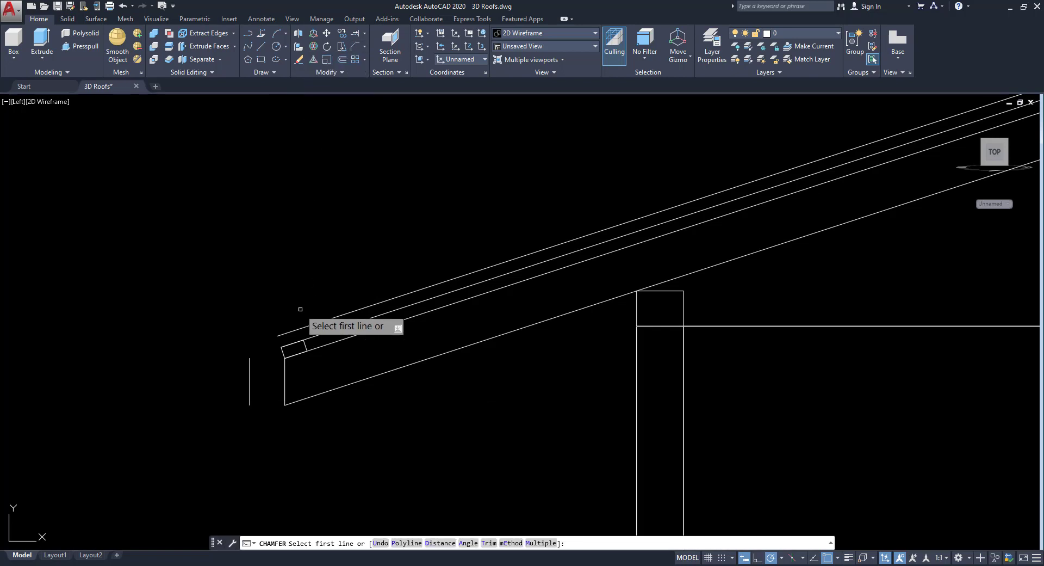
{"action": "left_click", "coordinate": [293, 330]}
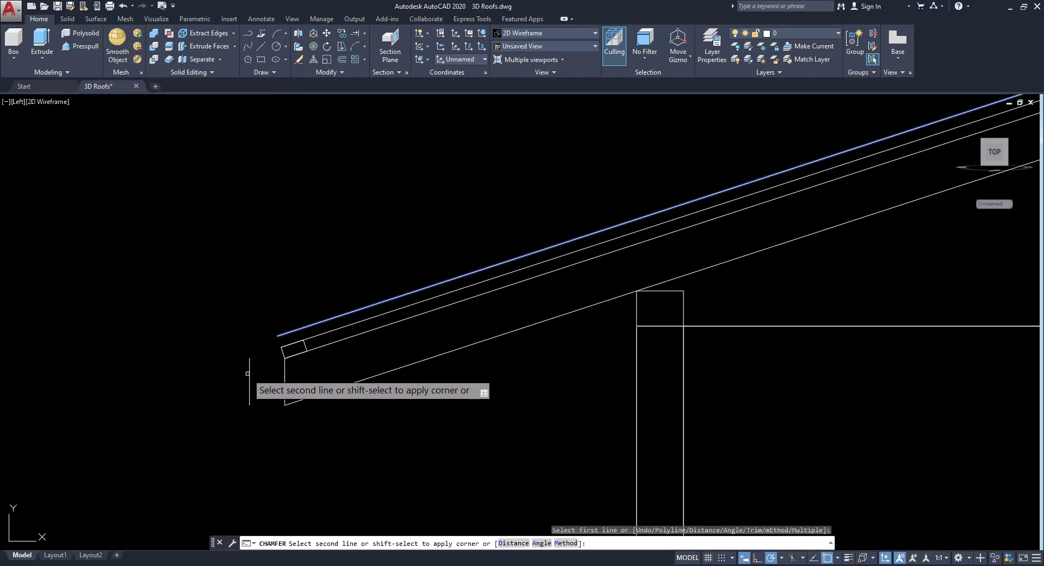
{"action": "left_click", "coordinate": [249, 373]}
{"action": "key", "text": "Return"}
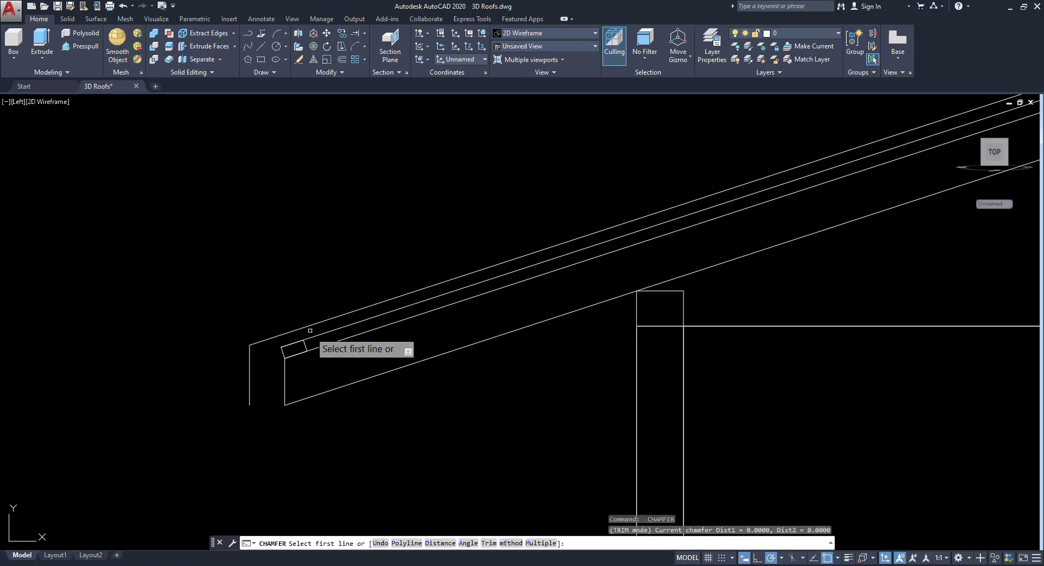
Join the roof covering's lower sloped line and the outer vertical line into a sharp corner using the zero-distance chamfer
{"action": "left_click", "coordinate": [300, 339]}
{"action": "left_click", "coordinate": [251, 352]}
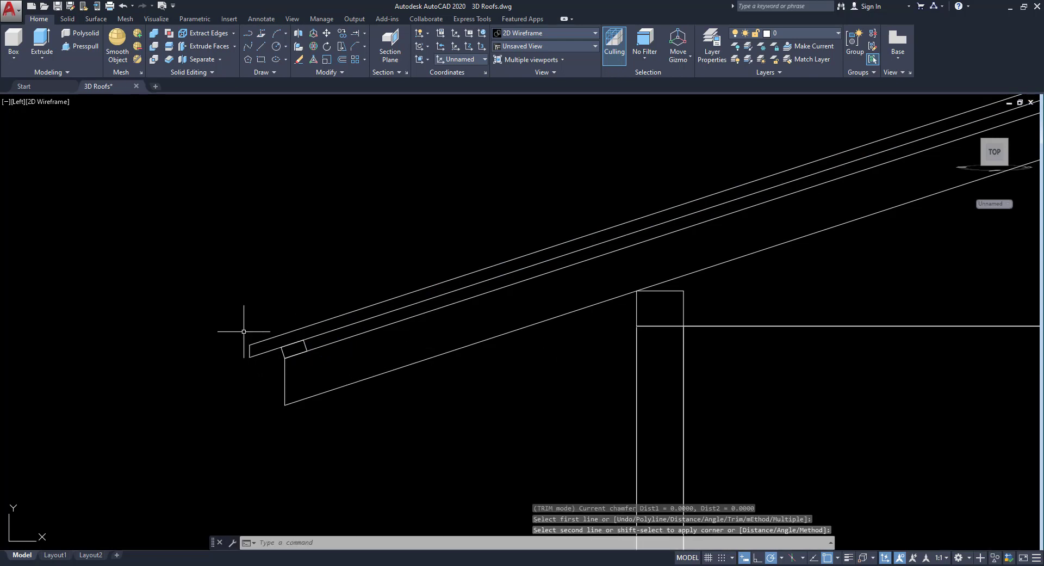
Draw a vertical construction line upward from the top outer corner of the interior wall, stopping below the roof slope
{"action": "scroll", "coordinate": [239, 288], "scroll_direction": "down", "scroll_amount": 5}
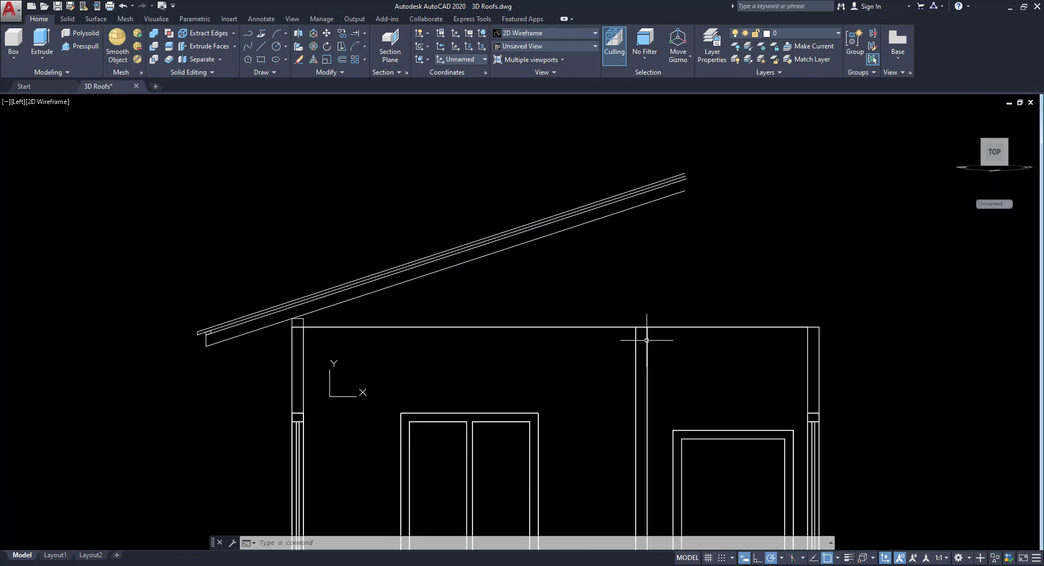
{"action": "middle_click_drag", "start_coordinate": [422, 217], "coordinate": [355, 199]}
{"action": "left_click", "coordinate": [263, 45]}
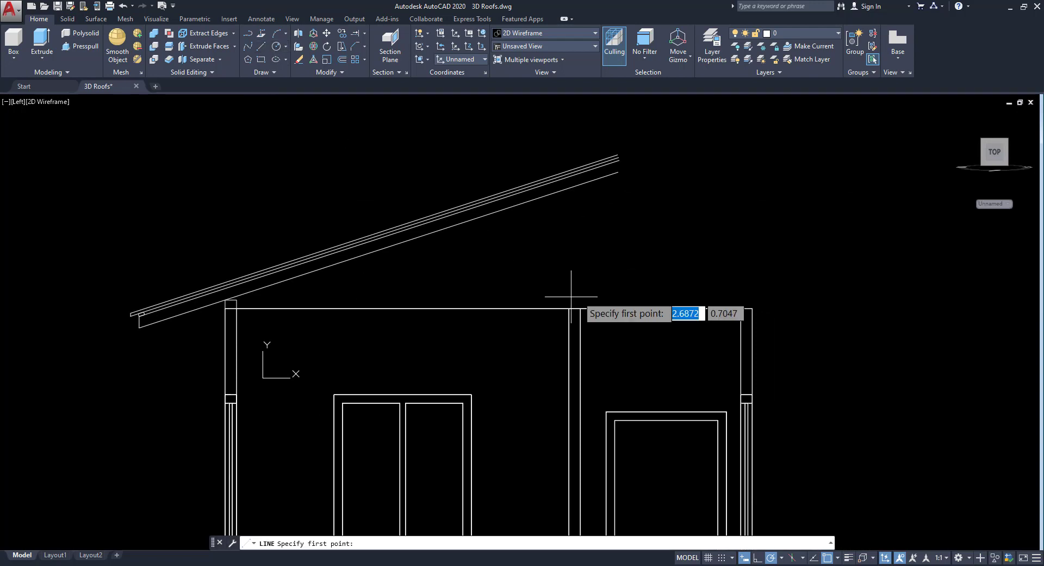
{"action": "left_click", "coordinate": [579, 307]}
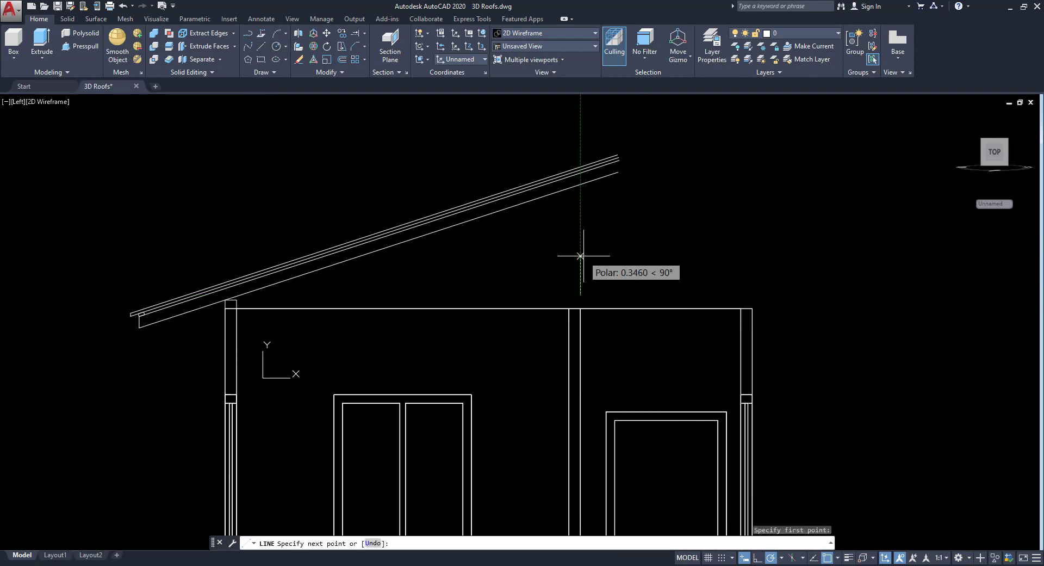
{"action": "key", "text": "Escape"}
{"action": "key", "text": "Return"}
{"action": "left_click", "coordinate": [578, 308]}
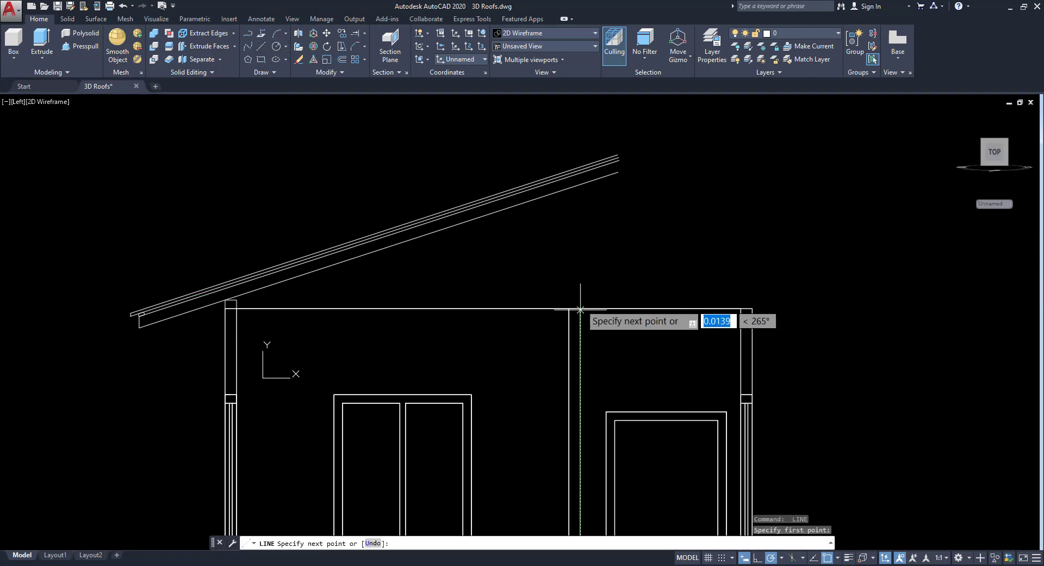
{"action": "left_click", "coordinate": [580, 211]}
{"action": "key", "text": "Return"}
From the vertical construction line, draw a 0.75 horizontal line outward and continue it vertically upward beyond the roof's height
{"action": "left_click", "coordinate": [580, 221]}
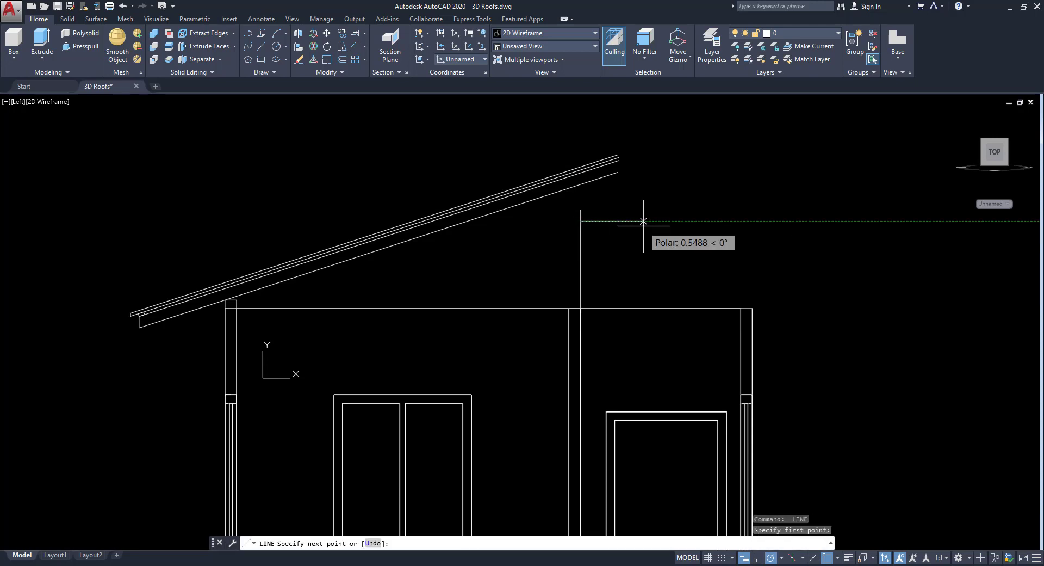
{"action": "key", "text": "Return"}
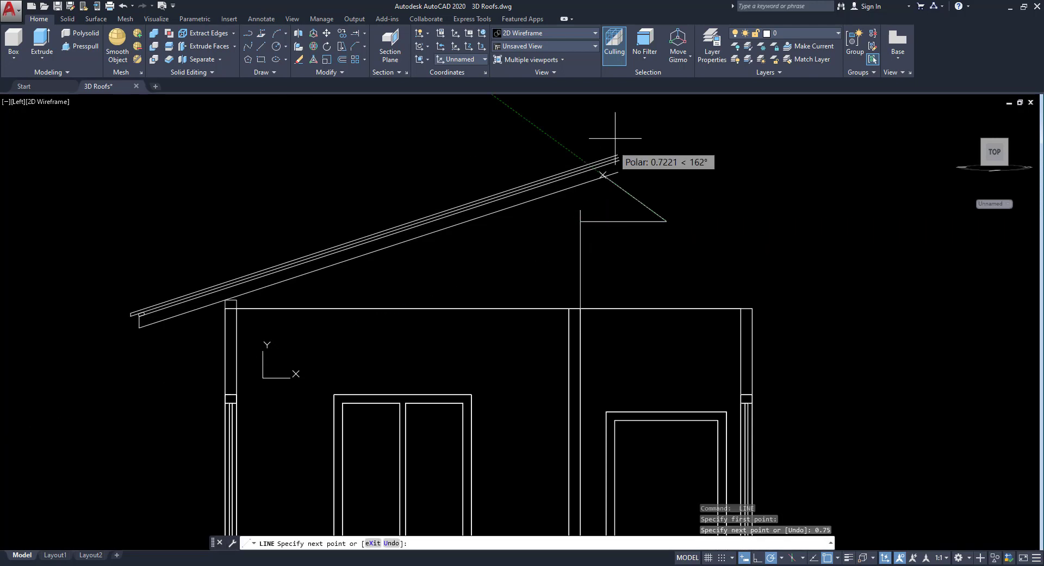
{"action": "left_click", "coordinate": [667, 105]}
{"action": "key", "text": "Return"}
Extend the rafter and roof covering sloped lines to the vertical boundary line at the roof's upper end
{"action": "middle_click_drag", "start_coordinate": [612, 236], "coordinate": [613, 300]}
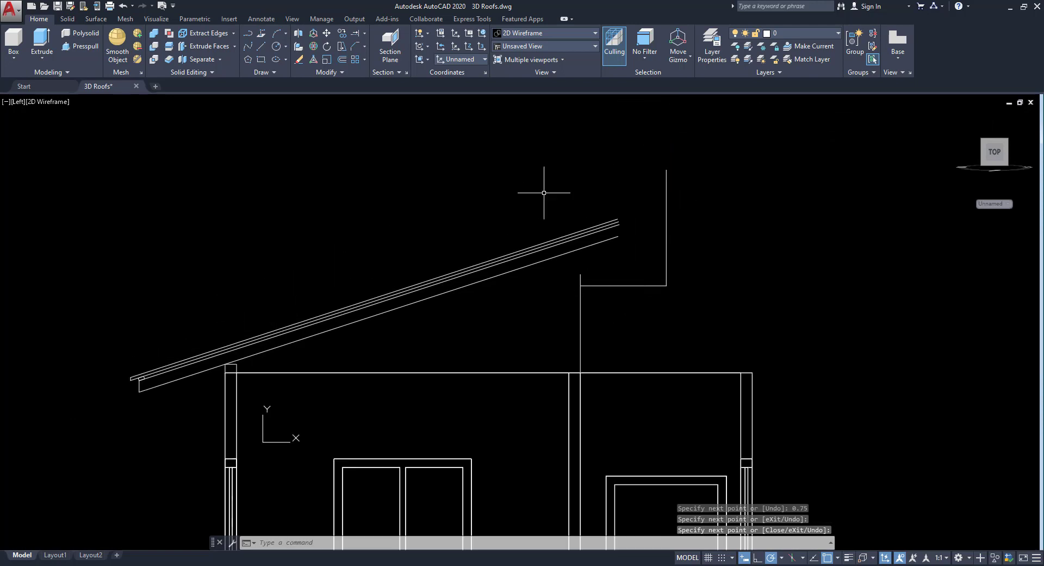
{"action": "left_click", "coordinate": [364, 34]}
{"action": "left_click", "coordinate": [347, 73]}
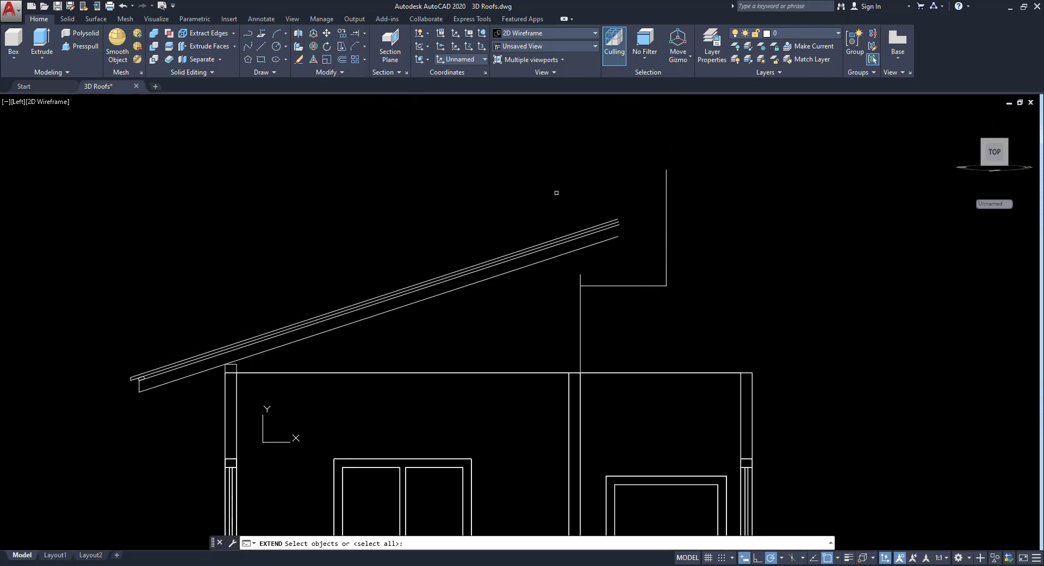
{"action": "left_click", "coordinate": [723, 181]}
{"action": "left_click", "coordinate": [653, 205]}
{"action": "key", "text": "Return"}
{"action": "left_click", "coordinate": [634, 221]}
{"action": "left_click", "coordinate": [634, 204]}
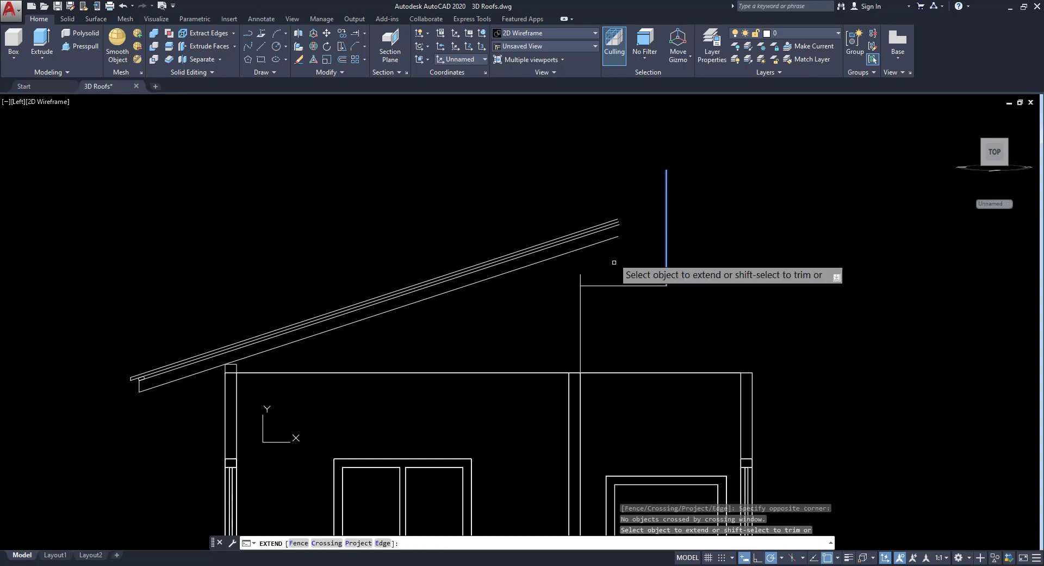
{"action": "left_click", "coordinate": [631, 204]}
{"action": "left_click", "coordinate": [611, 255]}
{"action": "right_click", "coordinate": [693, 189]}
{"action": "left_click", "coordinate": [718, 197]}
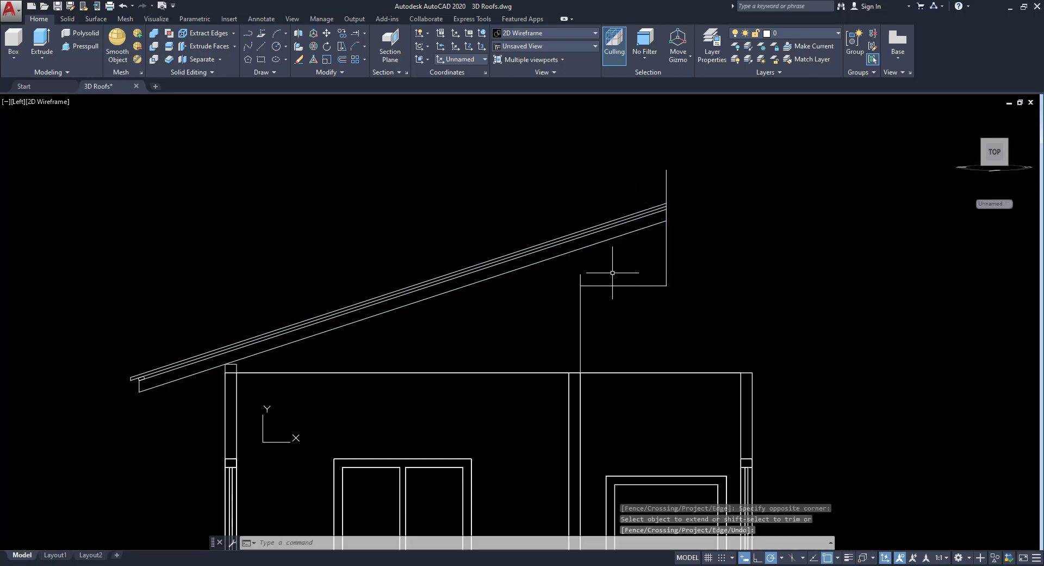
Erase the construction lines used to locate the roof's upper end
{"action": "left_click", "coordinate": [572, 307]}
{"action": "left_click", "coordinate": [676, 249]}
{"action": "left_click", "coordinate": [660, 263]}
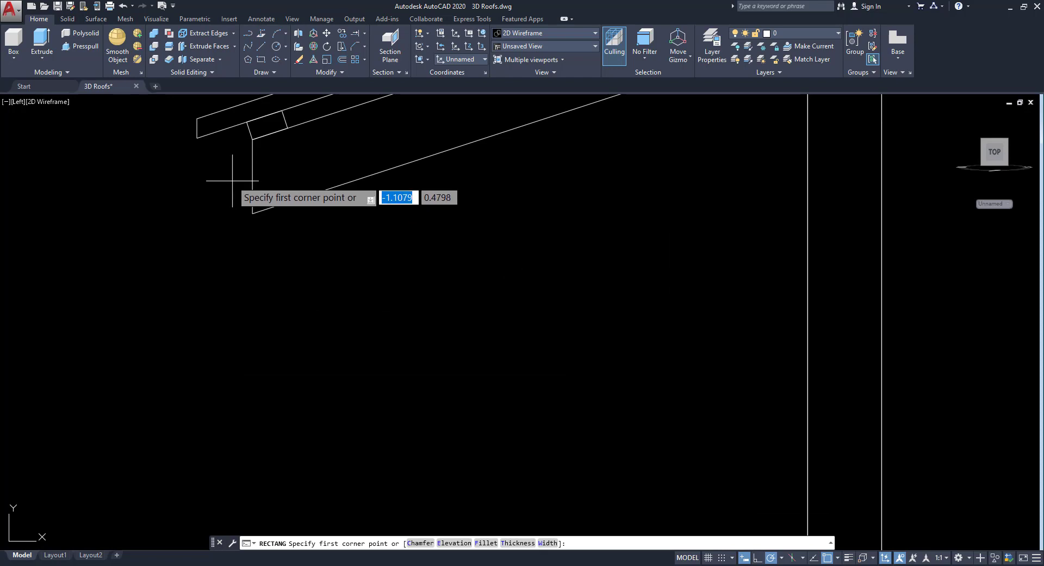
Draw a 0.025 by 0.225 fascia rectangle starting from the top corner of the rafter's lower end
{"action": "left_click", "coordinate": [251, 140]}
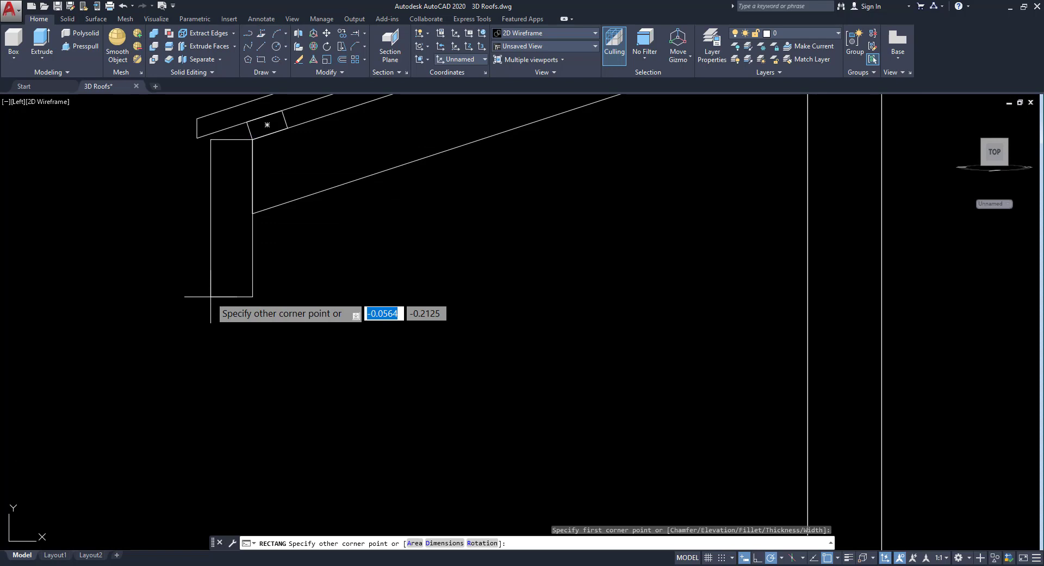
{"action": "type", "text": "@"}
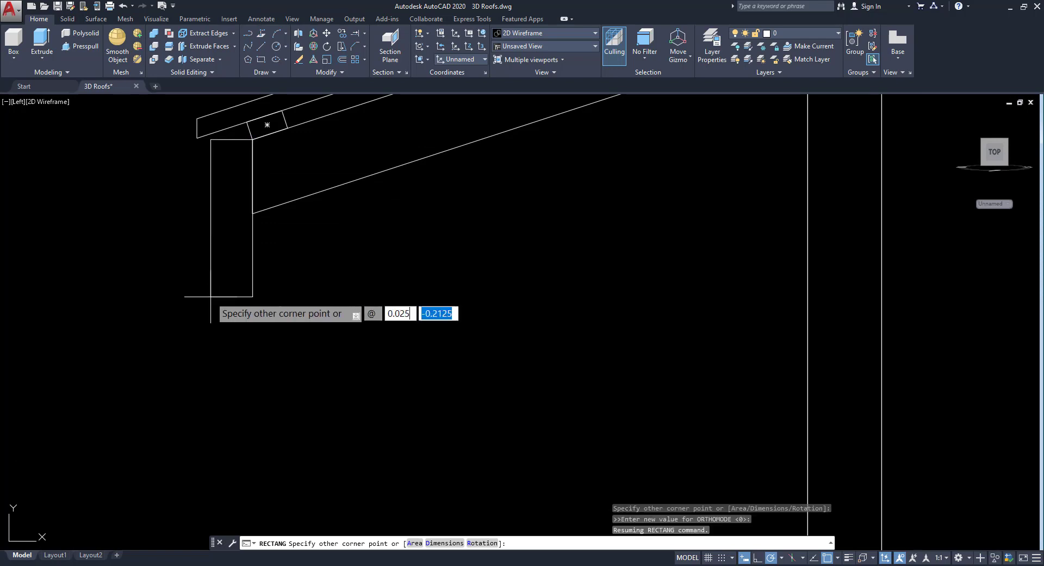
{"action": "type", "text": "0.025"}
{"action": "key", "text": "Tab"}
{"action": "key", "text": "Return"}
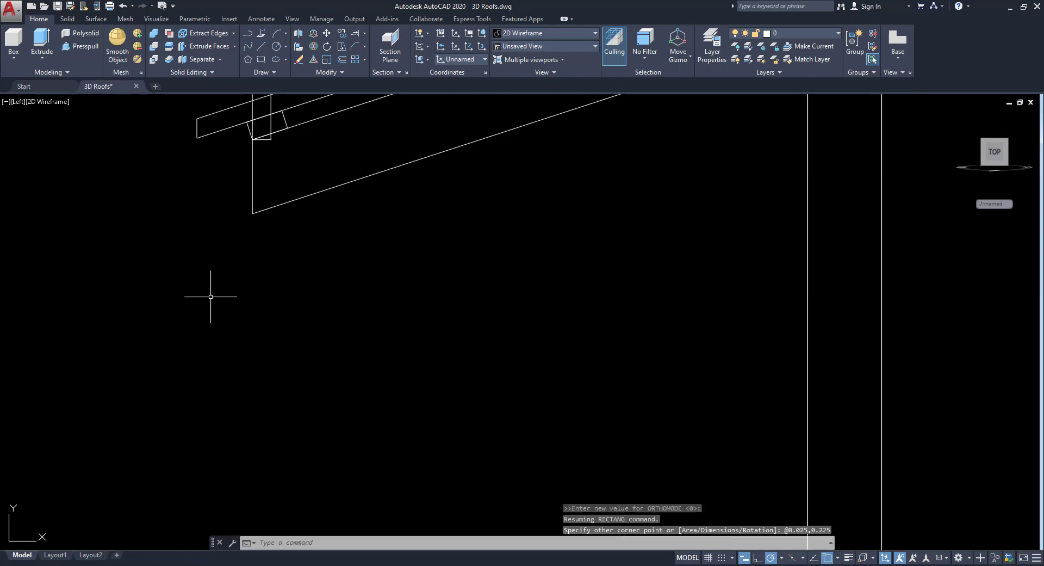
Move the narrow rectangle by its top inner corner onto the top corner of the rafter's lower end
{"action": "middle_click_drag", "start_coordinate": [249, 187], "coordinate": [267, 403]}
{"action": "left_click", "coordinate": [303, 213]}
{"action": "left_click", "coordinate": [248, 235]}
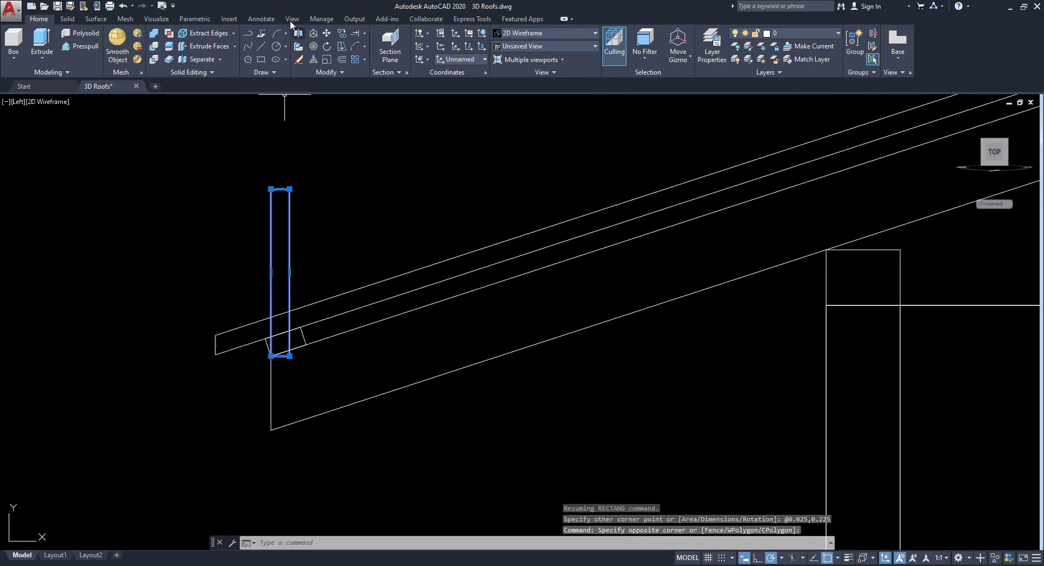
{"action": "left_click", "coordinate": [326, 34]}
{"action": "left_click", "coordinate": [290, 190]}
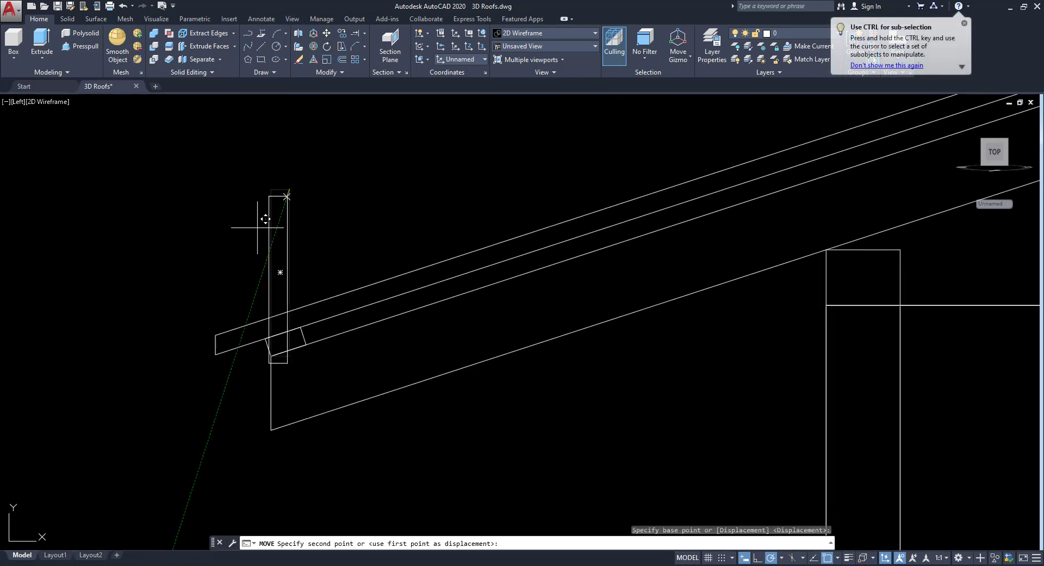
{"action": "left_click", "coordinate": [270, 356]}
Close the upper ends of the rafter and of the roof covering with separate vertical lines
{"action": "scroll", "coordinate": [287, 379], "scroll_direction": "down", "scroll_amount": 2}
{"action": "middle_click_drag", "start_coordinate": [293, 377], "coordinate": [155, 328]}
{"action": "scroll", "coordinate": [230, 357], "scroll_direction": "down", "scroll_amount": 4}
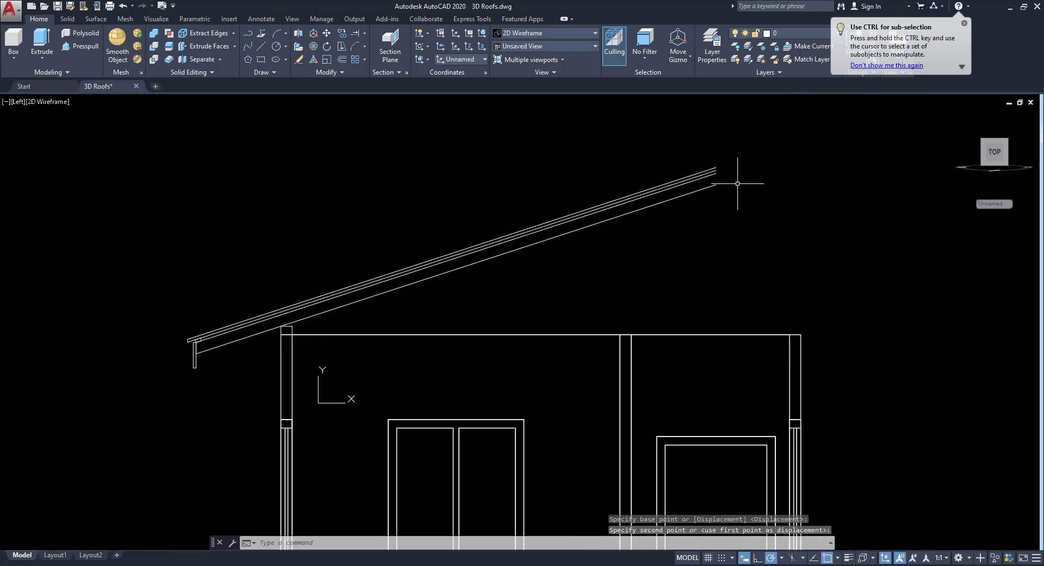
{"action": "scroll", "coordinate": [653, 219], "scroll_direction": "up", "scroll_amount": 6}
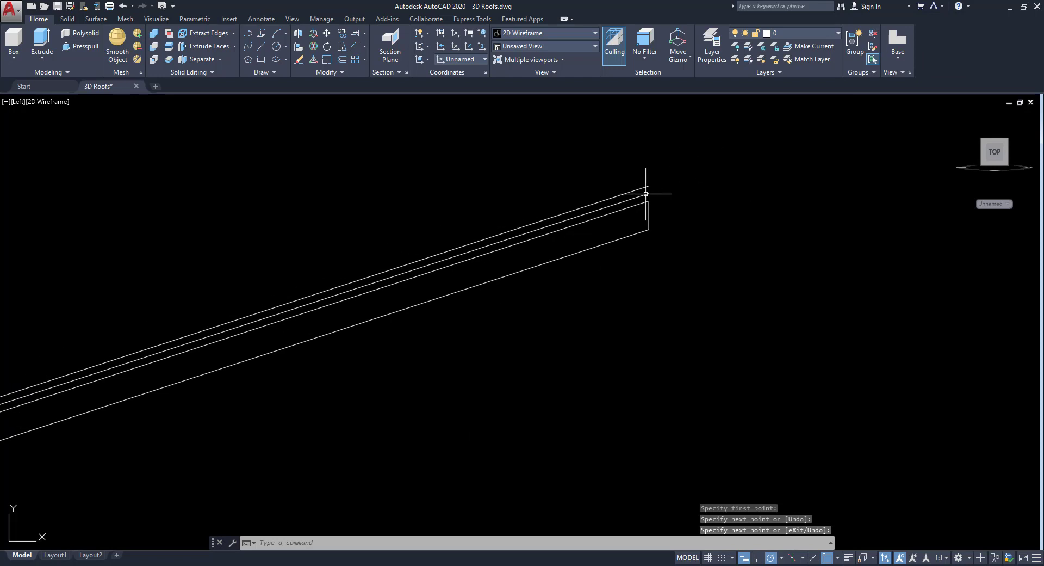
{"action": "key", "text": "Return"}
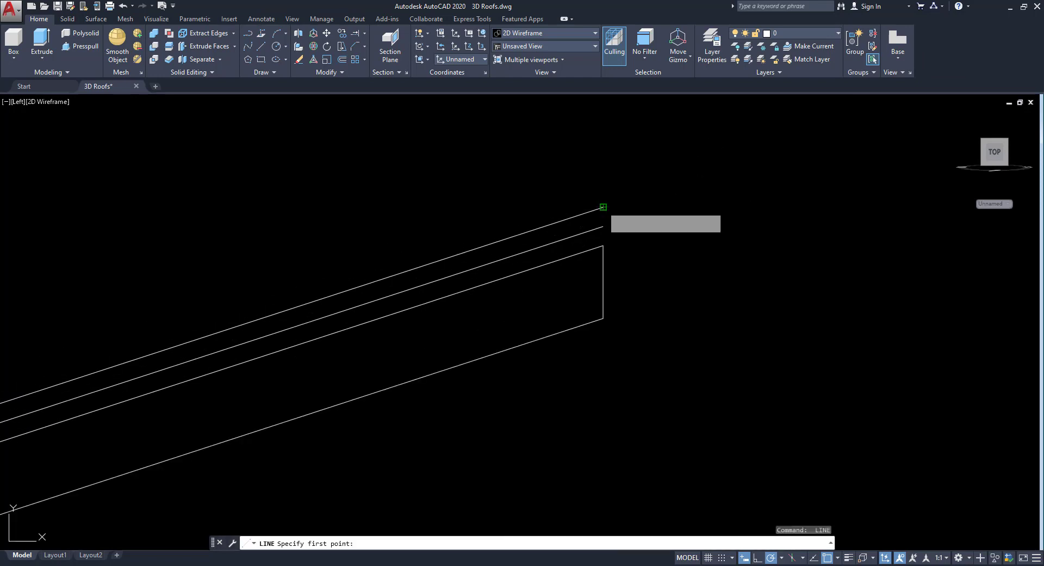
{"action": "left_click", "coordinate": [603, 206]}
{"action": "left_click", "coordinate": [604, 227]}
{"action": "key", "text": "Escape"}
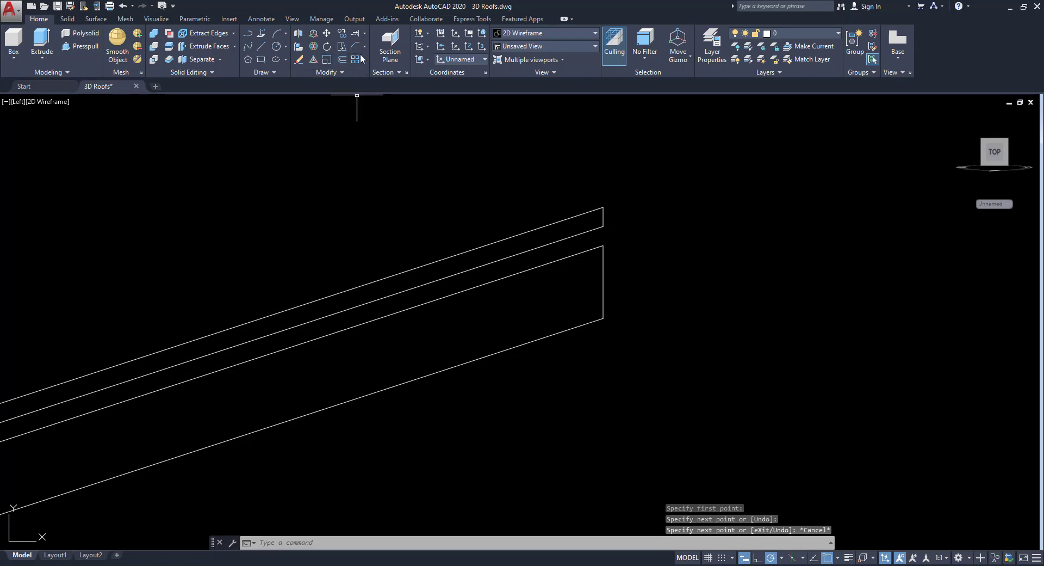
Offset the vertical closing line at the roof covering's upper end outward by 0.075
{"action": "left_click", "coordinate": [343, 60]}
{"action": "type", "text": ".0"}
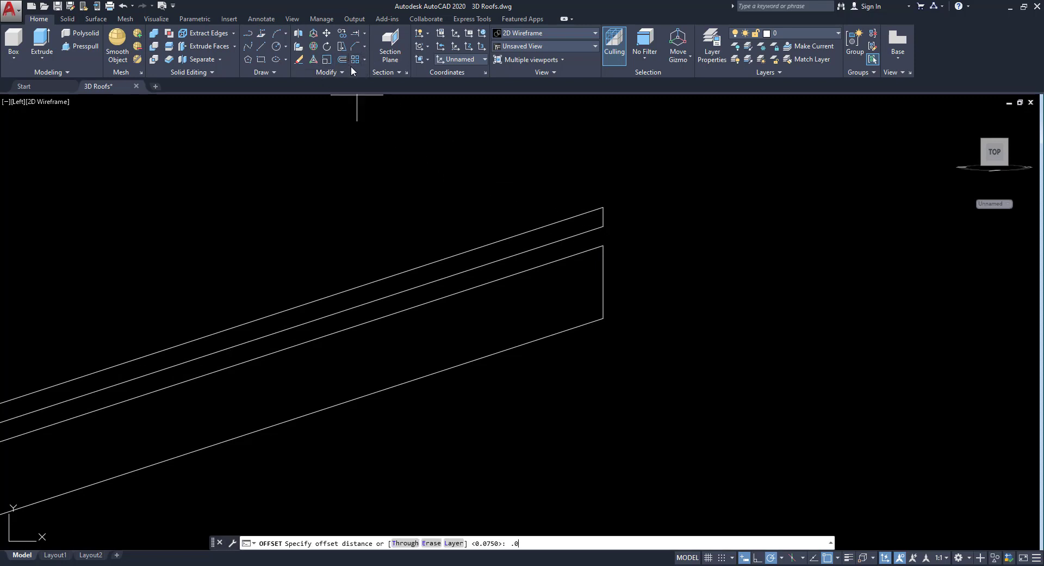
{"action": "type", "text": "75"}
{"action": "key", "text": "Return"}
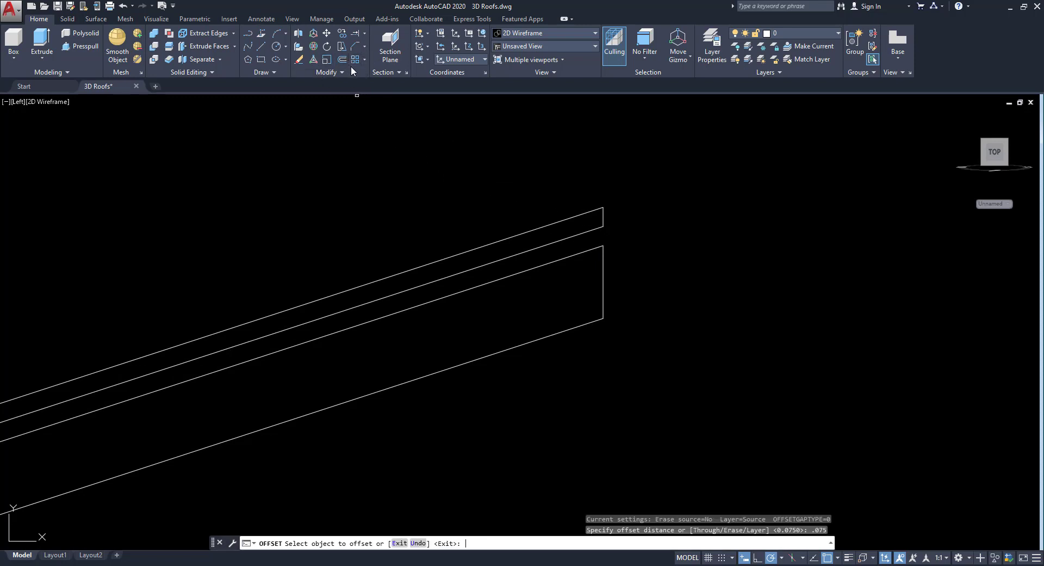
{"action": "left_click", "coordinate": [604, 217]}
{"action": "left_click", "coordinate": [608, 217]}
{"action": "key", "text": "Escape"}
{"action": "left_click", "coordinate": [618, 227]}
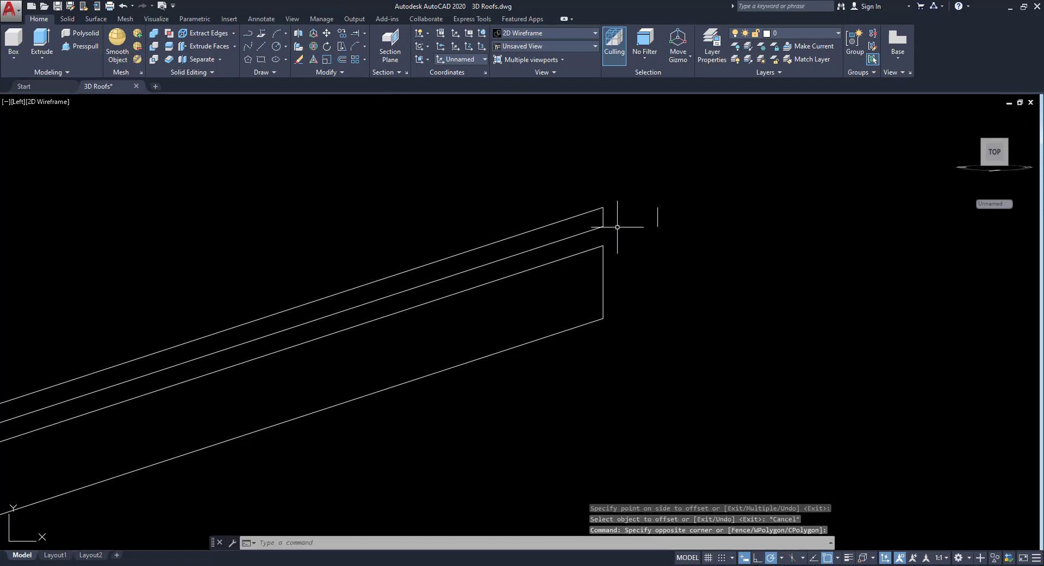
Stretch the offset line's top end upward and erase the roof covering's original closing line
{"action": "left_click", "coordinate": [660, 203]}
{"action": "left_click", "coordinate": [657, 207]}
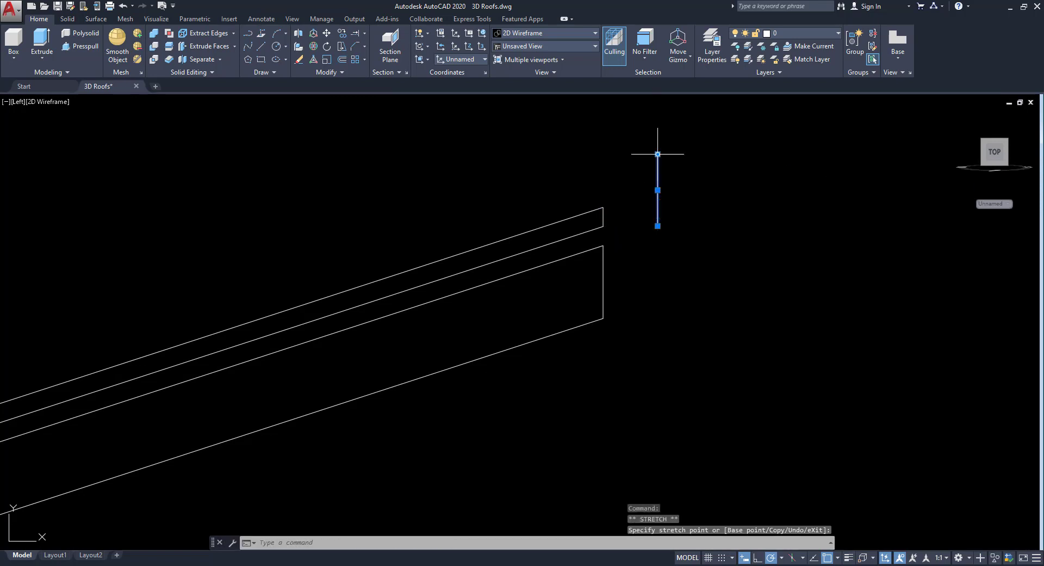
{"action": "key", "text": "Escape"}
{"action": "left_click", "coordinate": [597, 194]}
{"action": "left_click", "coordinate": [617, 245]}
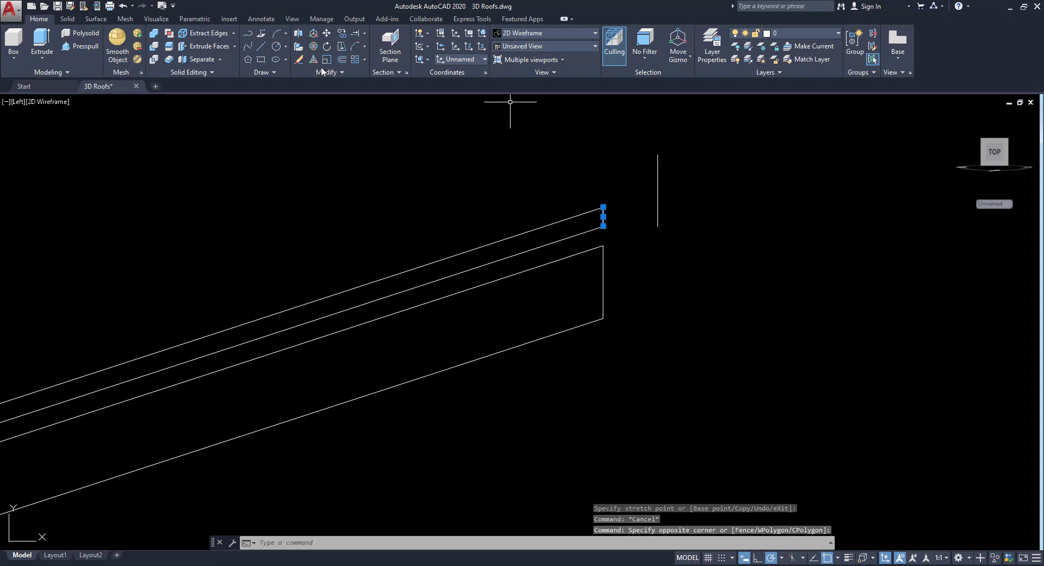
Extend both sloped lines of the roof covering to the offset vertical line
{"action": "left_click", "coordinate": [365, 32]}
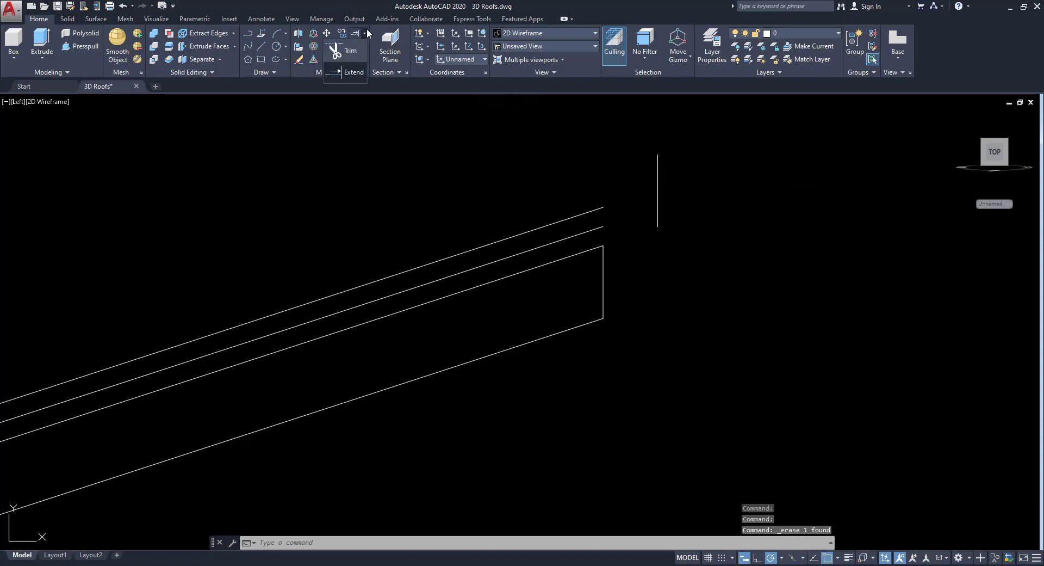
{"action": "left_click", "coordinate": [347, 71]}
{"action": "left_click", "coordinate": [658, 180]}
{"action": "key", "text": "Return"}
{"action": "left_click", "coordinate": [628, 190]}
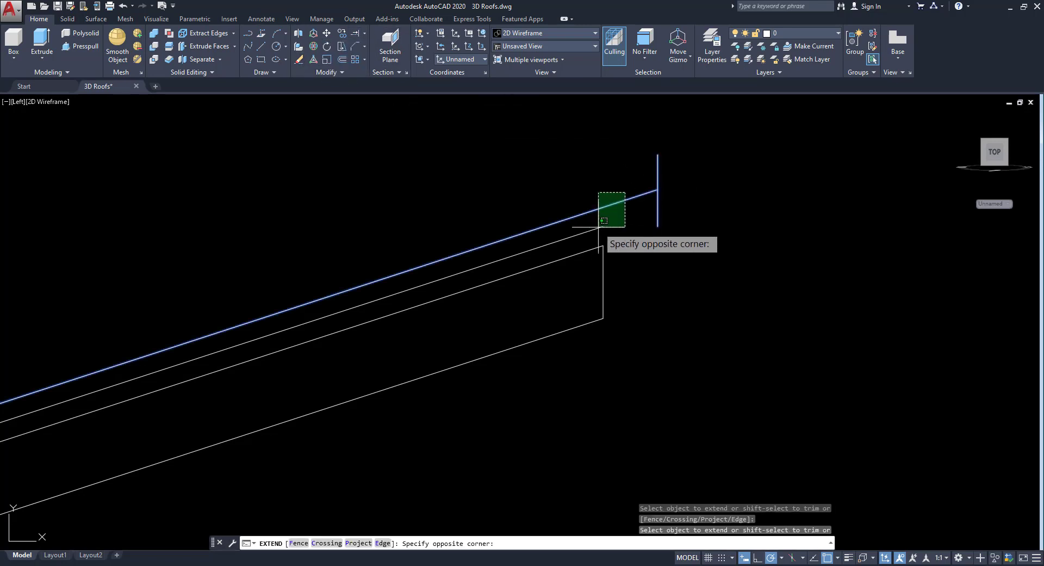
{"action": "left_click", "coordinate": [593, 220]}
{"action": "key", "text": "Escape"}
{"action": "left_click", "coordinate": [356, 34]}
{"action": "key", "text": "Return"}
{"action": "left_click", "coordinate": [694, 144]}
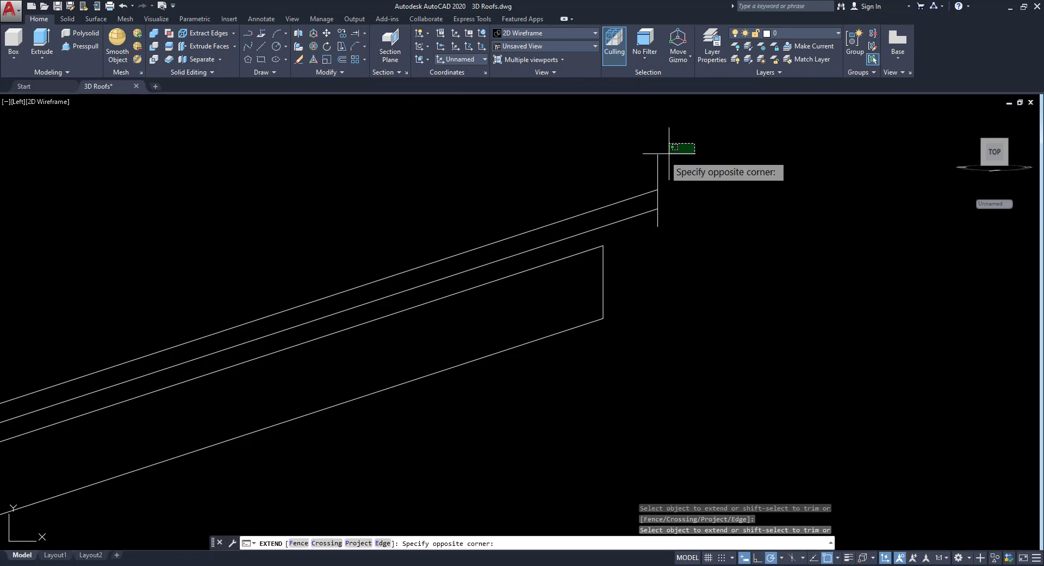
{"action": "left_click", "coordinate": [646, 164]}
{"action": "left_click", "coordinate": [674, 154]}
{"action": "left_click", "coordinate": [647, 168]}
{"action": "right_click", "coordinate": [676, 139]}
{"action": "left_click", "coordinate": [694, 153]}
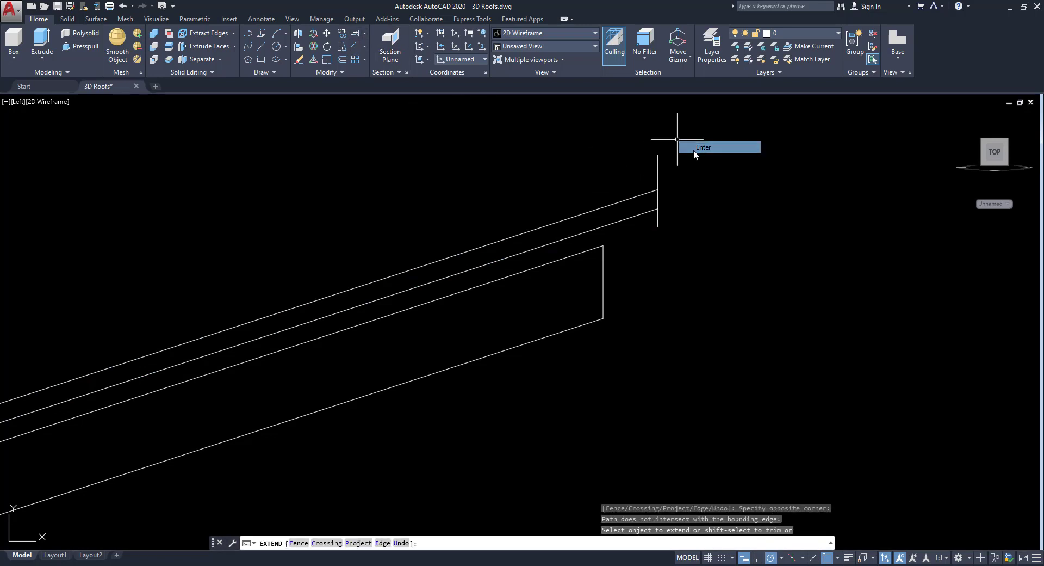
Trim off the parts of the vertical end line that project above and below the roof covering
{"action": "right_click", "coordinate": [692, 147]}
{"action": "mouse_move", "coordinate": [729, 173]}
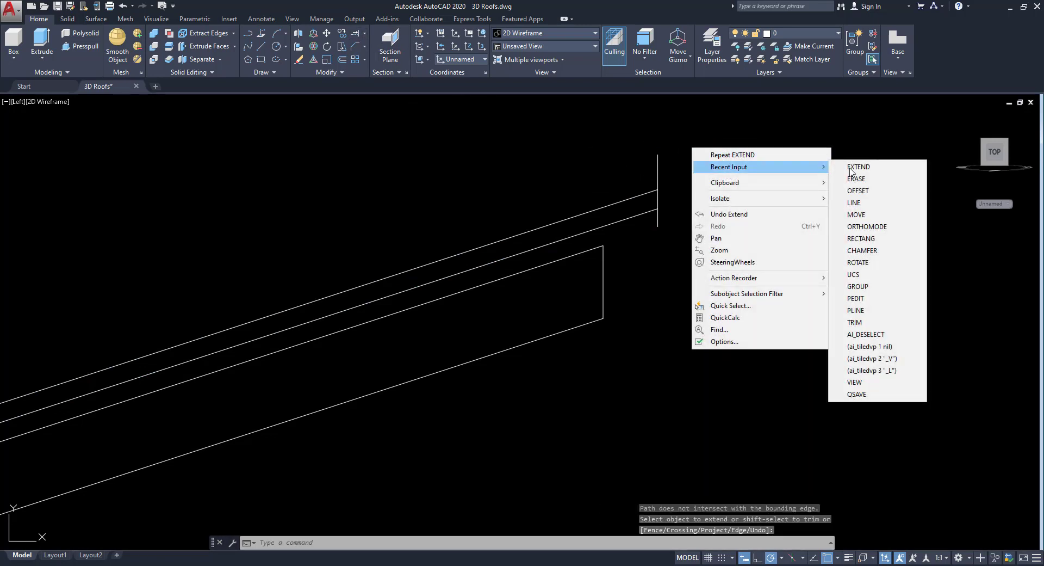
{"action": "left_click", "coordinate": [851, 167]}
{"action": "left_click", "coordinate": [679, 163]}
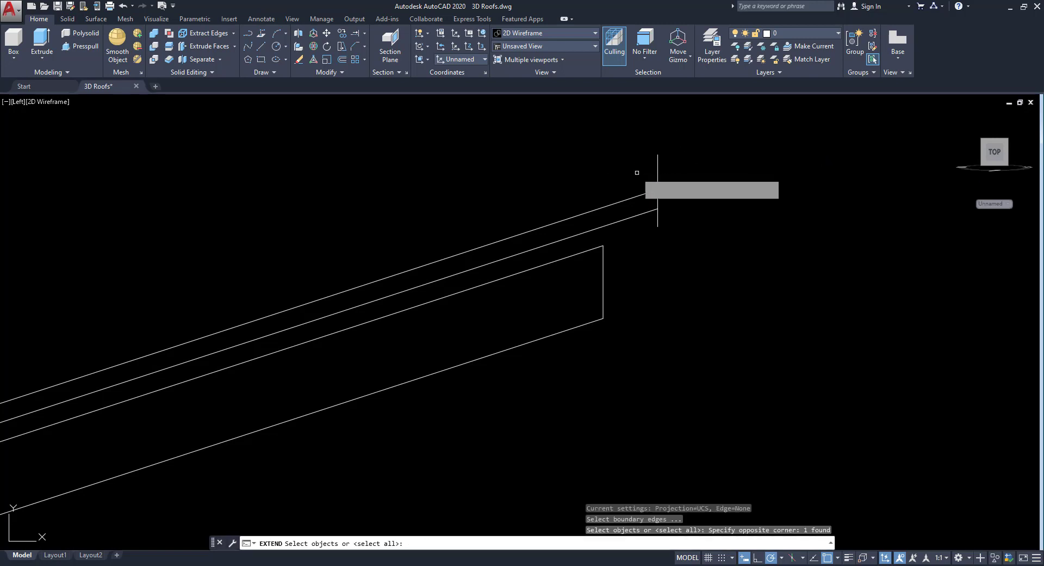
{"action": "left_click", "coordinate": [636, 169]}
{"action": "right_click", "coordinate": [677, 164]}
{"action": "left_click", "coordinate": [639, 172], "text": "shift"}
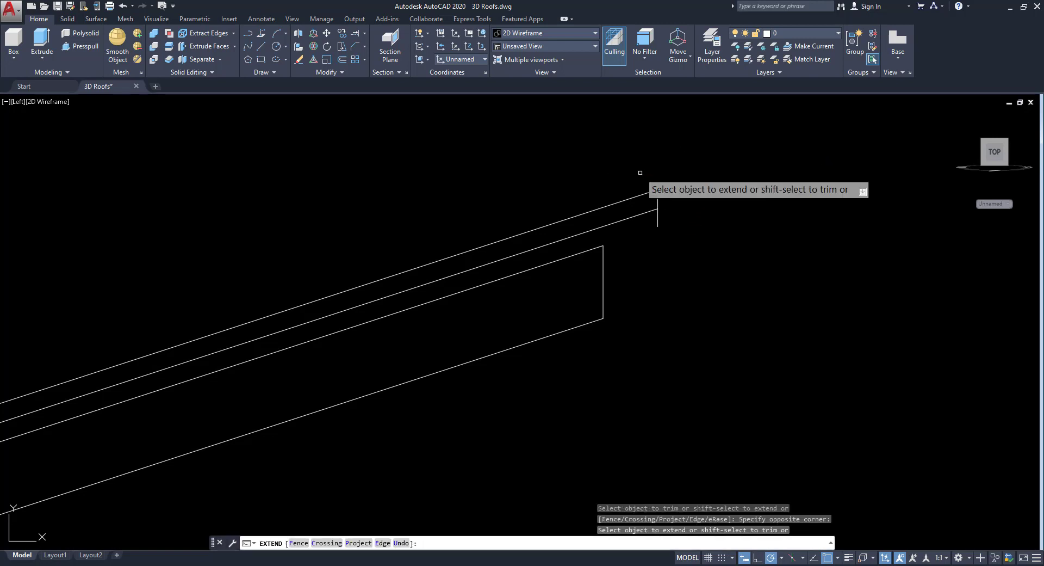
{"action": "left_click", "coordinate": [660, 213], "text": "shift"}
{"action": "right_click", "coordinate": [682, 171]}
{"action": "left_click", "coordinate": [699, 181]}
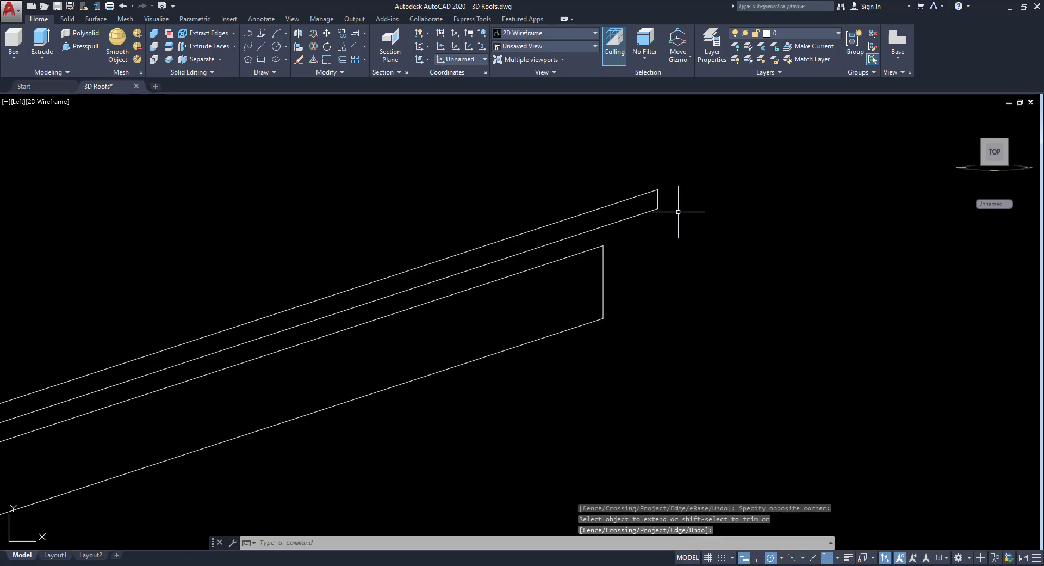
{"action": "scroll", "coordinate": [646, 258], "scroll_direction": "down", "scroll_amount": 2}
{"action": "middle_click_drag", "start_coordinate": [611, 262], "coordinate": [607, 221]}
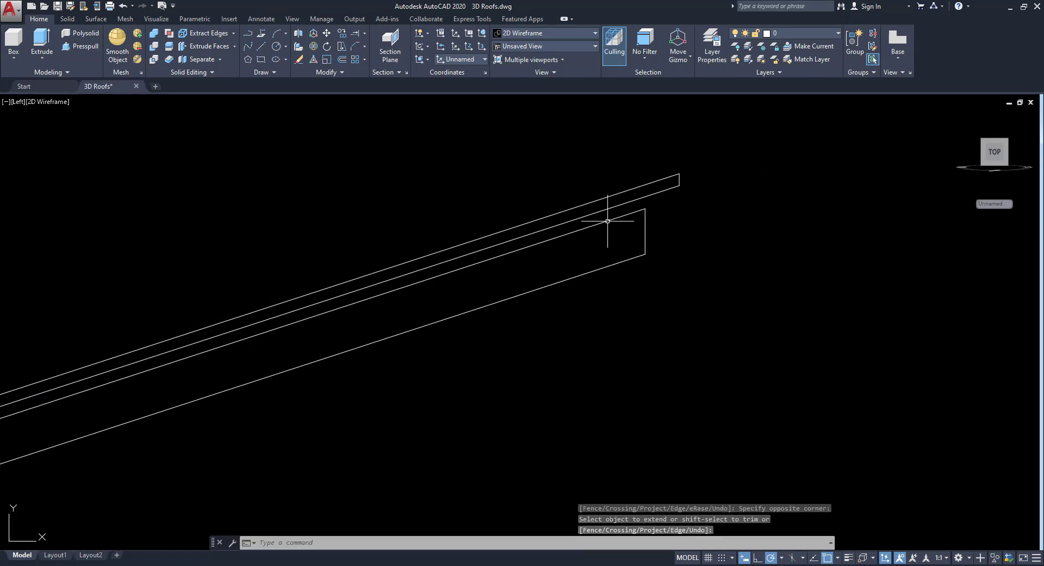
Copy the fascia board rectangle from the rafter's lower end to the upper end of the rafter
{"action": "left_click", "coordinate": [338, 37]}
{"action": "scroll", "coordinate": [420, 313], "scroll_direction": "down", "scroll_amount": 3}
{"action": "middle_click_drag", "start_coordinate": [419, 311], "coordinate": [706, 204]}
{"action": "scroll", "coordinate": [252, 332], "scroll_direction": "up", "scroll_amount": 2}
{"action": "scroll", "coordinate": [235, 366], "scroll_direction": "up", "scroll_amount": 2}
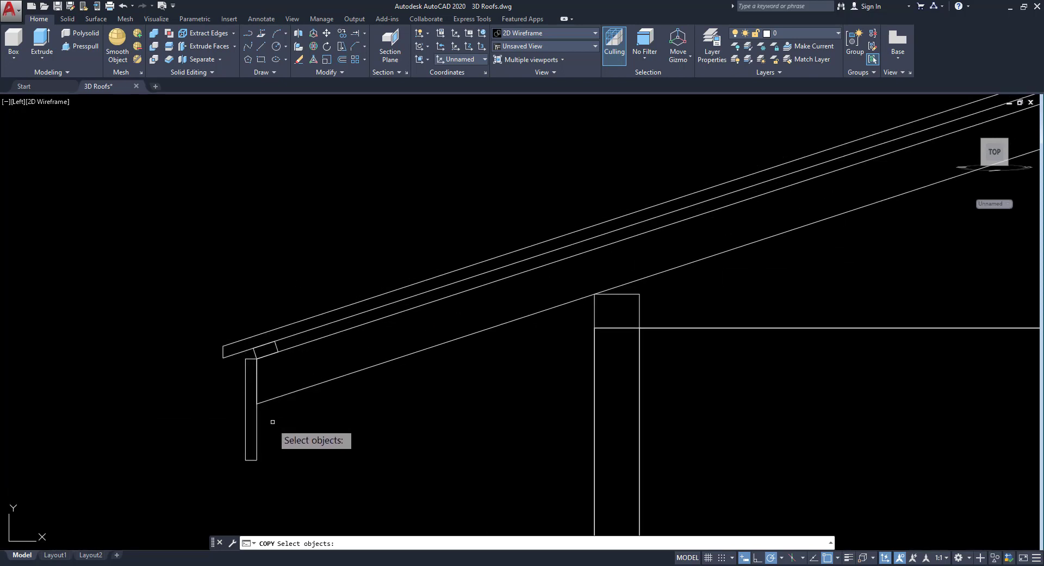
{"action": "left_click", "coordinate": [269, 440]}
{"action": "left_click", "coordinate": [205, 489]}
{"action": "scroll", "coordinate": [248, 397], "scroll_direction": "up", "scroll_amount": 4}
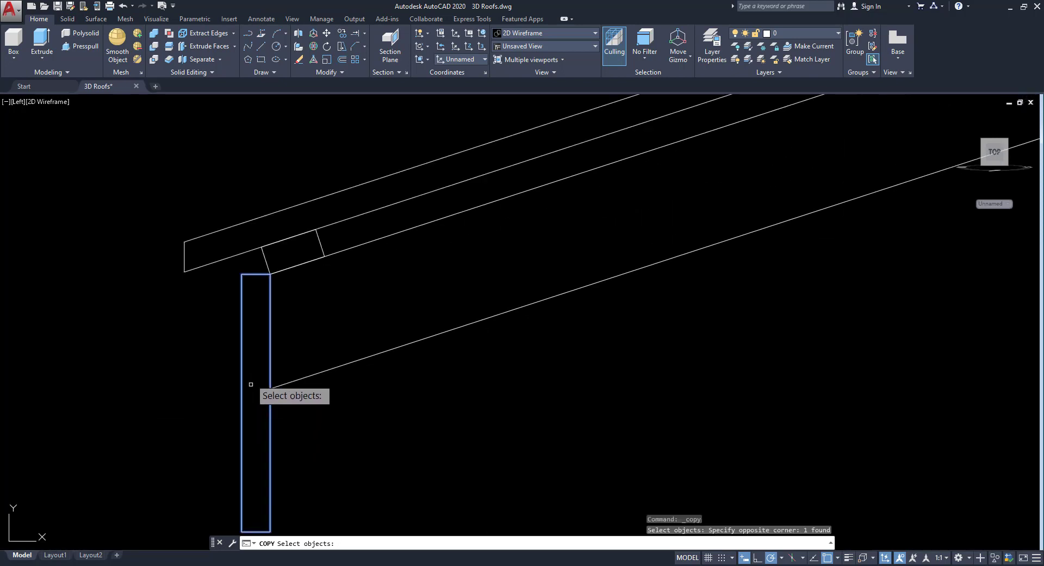
{"action": "key", "text": "Return"}
{"action": "left_click", "coordinate": [249, 275]}
{"action": "scroll", "coordinate": [249, 275], "scroll_direction": "down", "scroll_amount": 3}
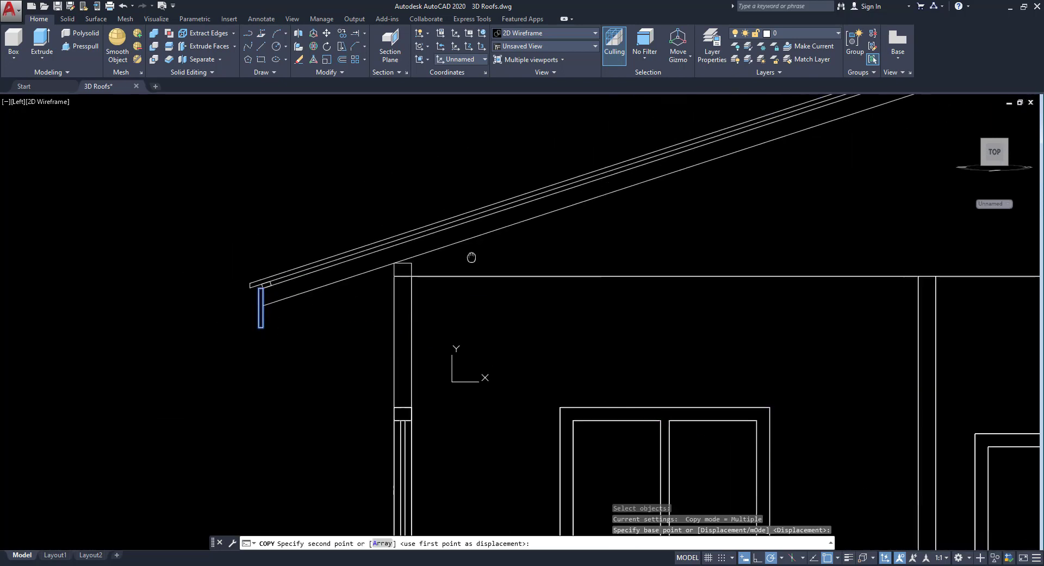
{"action": "middle_click_drag", "start_coordinate": [473, 256], "coordinate": [522, 258]}
{"action": "scroll", "coordinate": [525, 250], "scroll_direction": "up", "scroll_amount": 3}
{"action": "left_click", "coordinate": [558, 195]}
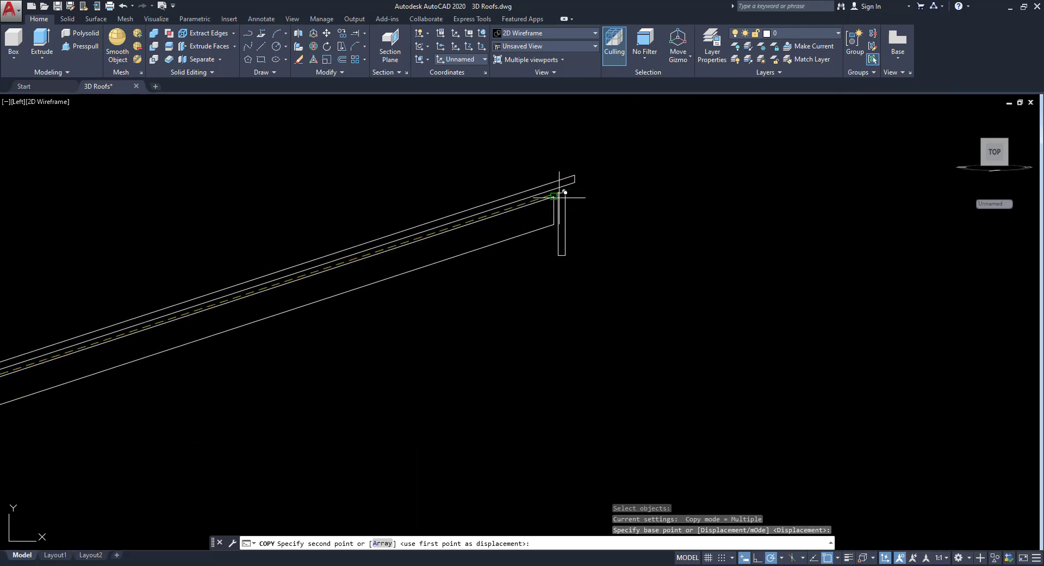
{"action": "key", "text": "Return"}
{"action": "scroll", "coordinate": [595, 196], "scroll_direction": "down", "scroll_amount": 4}
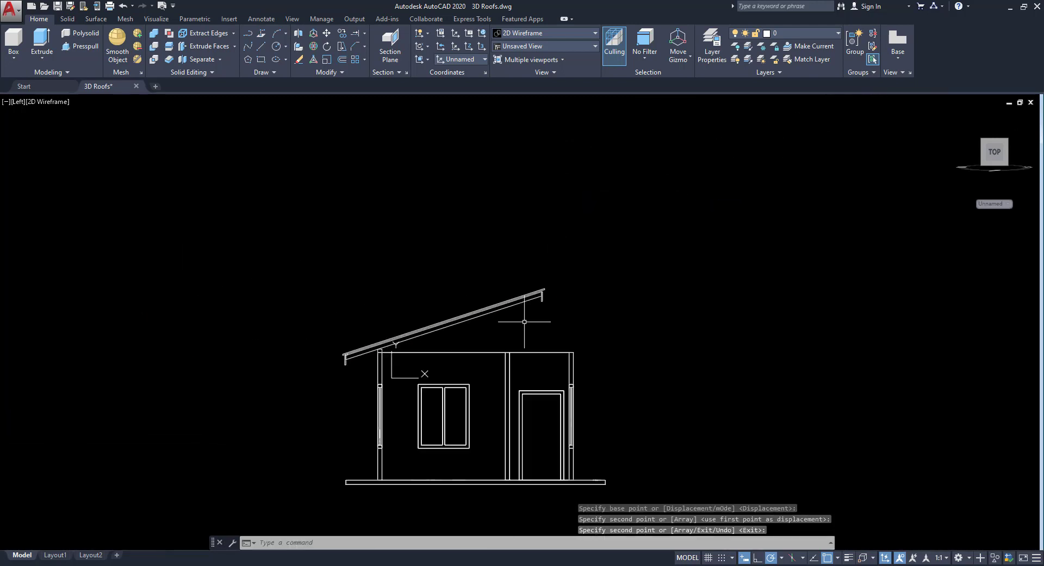
In the back view, draw a 0.75 horizontal guide line outward from the wall's top corner at the roof profile
{"action": "scroll", "coordinate": [411, 322], "scroll_direction": "up", "scroll_amount": 1}
{"action": "scroll", "coordinate": [392, 329], "scroll_direction": "up", "scroll_amount": 4}
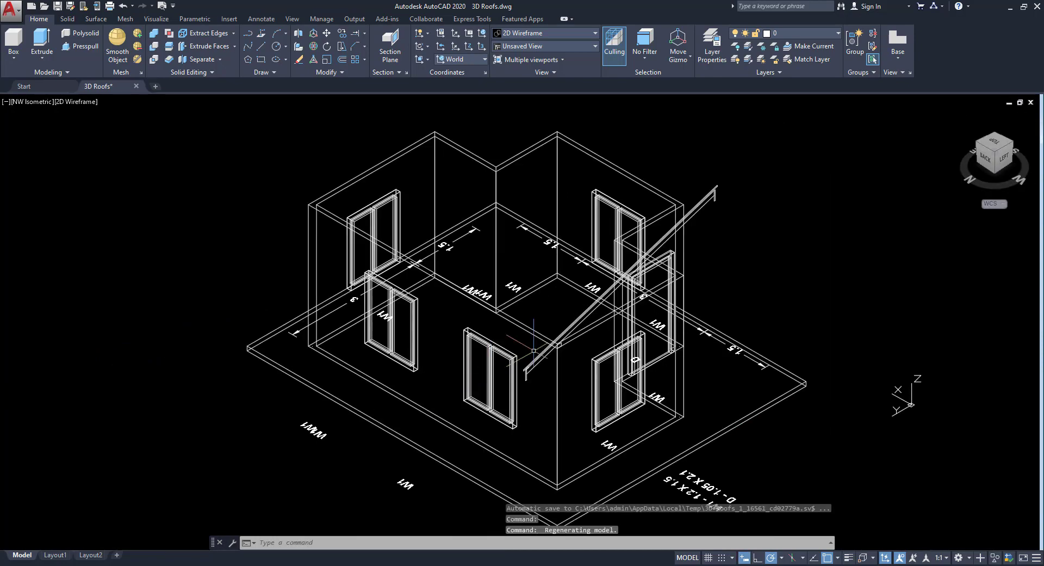
{"action": "scroll", "coordinate": [533, 350], "scroll_direction": "up", "scroll_amount": 4}
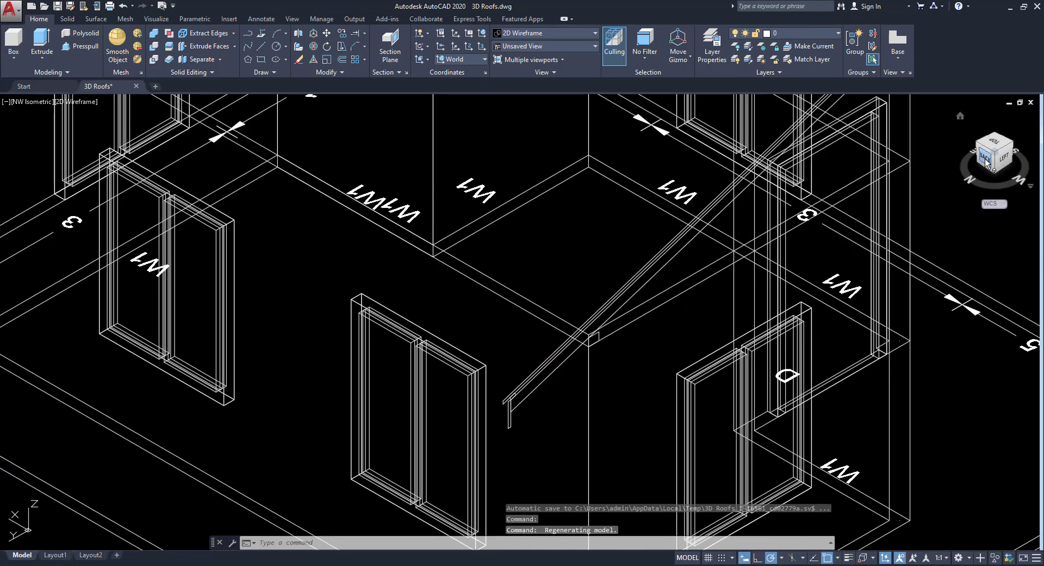
{"action": "left_click", "coordinate": [986, 162]}
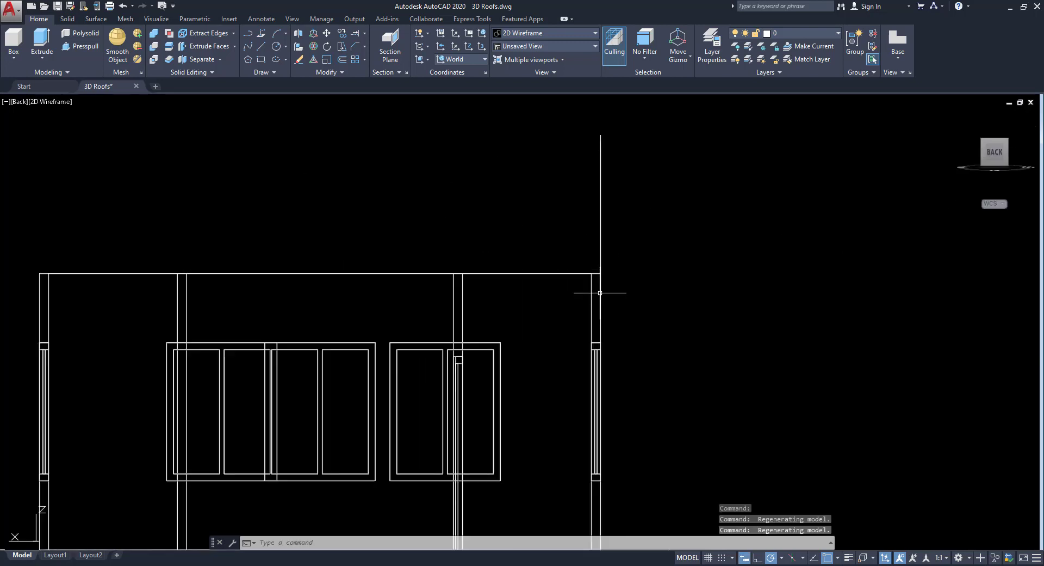
{"action": "scroll", "coordinate": [600, 293], "scroll_direction": "up", "scroll_amount": 4}
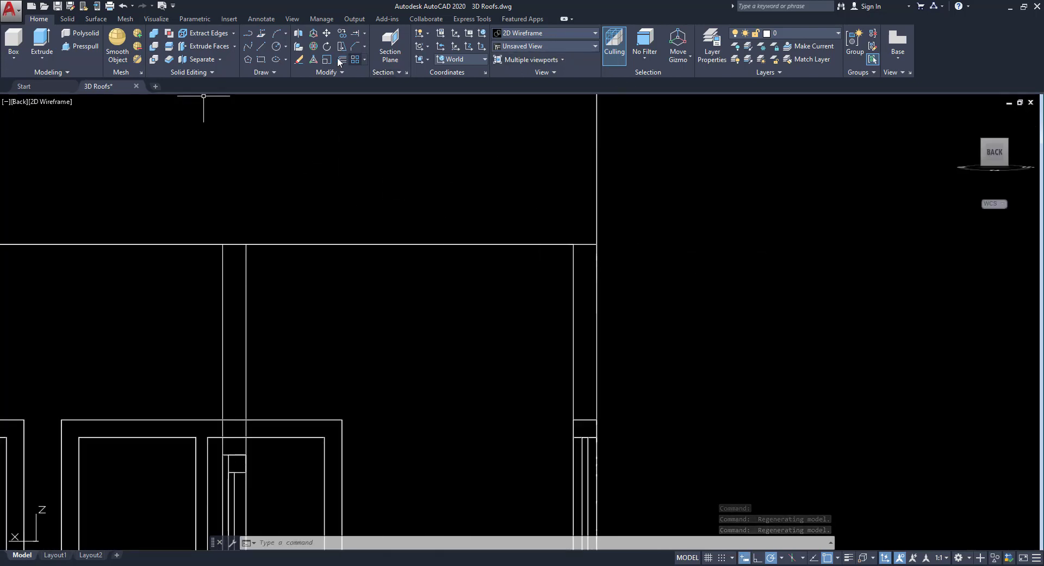
{"action": "left_click", "coordinate": [262, 46]}
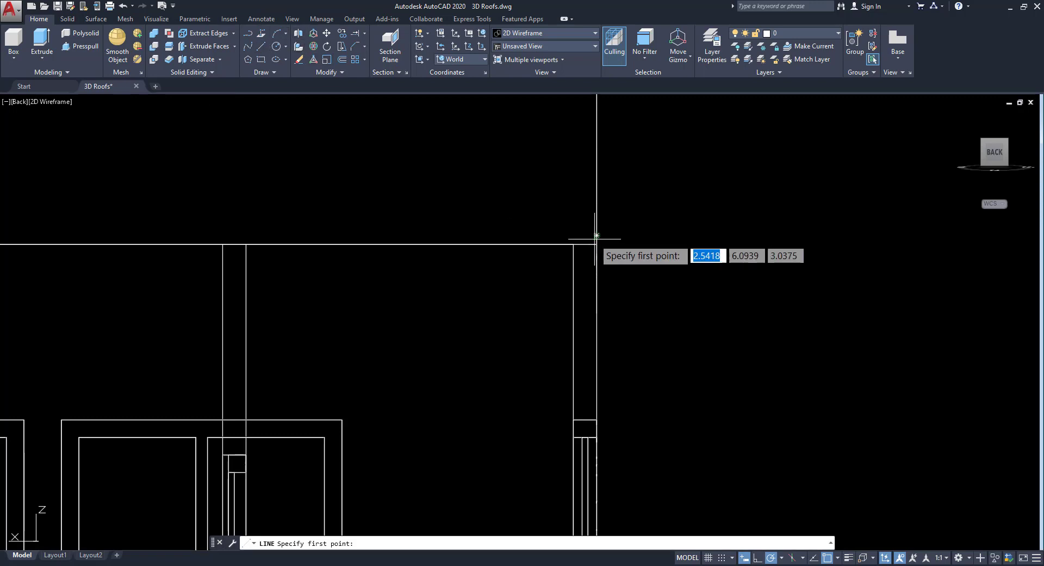
{"action": "left_click", "coordinate": [596, 244]}
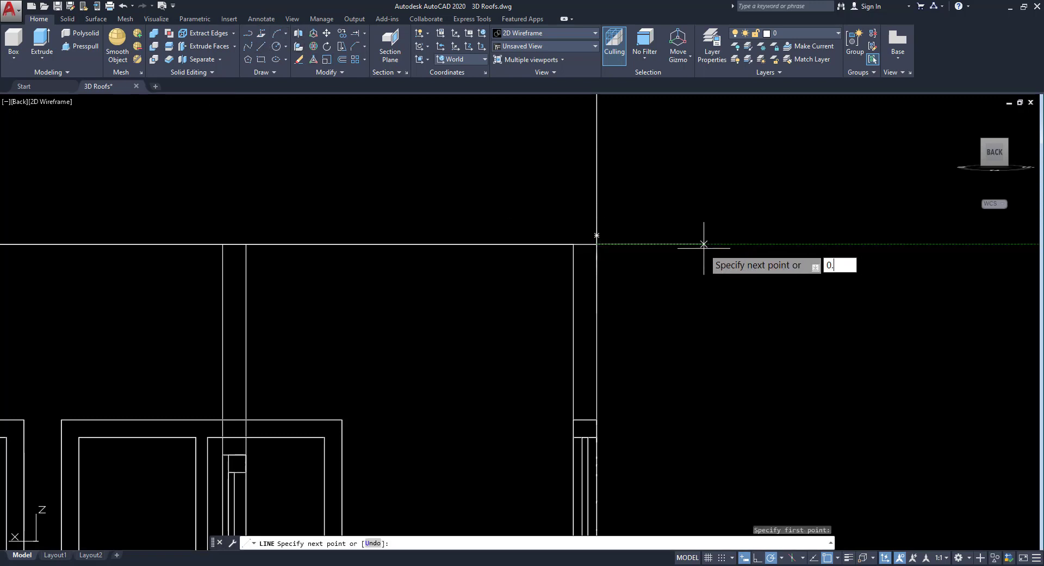
{"action": "type", "text": "0.75"}
{"action": "key", "text": "Return"}
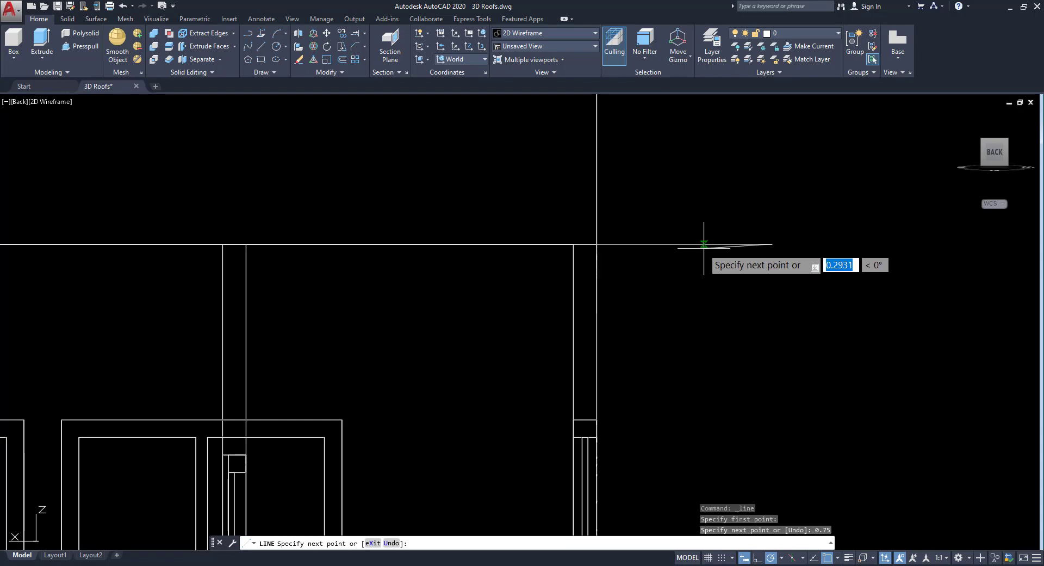
{"action": "right_click", "coordinate": [768, 188]}
{"action": "left_click", "coordinate": [783, 194]}
{"action": "scroll", "coordinate": [522, 341], "scroll_direction": "down", "scroll_amount": 4}
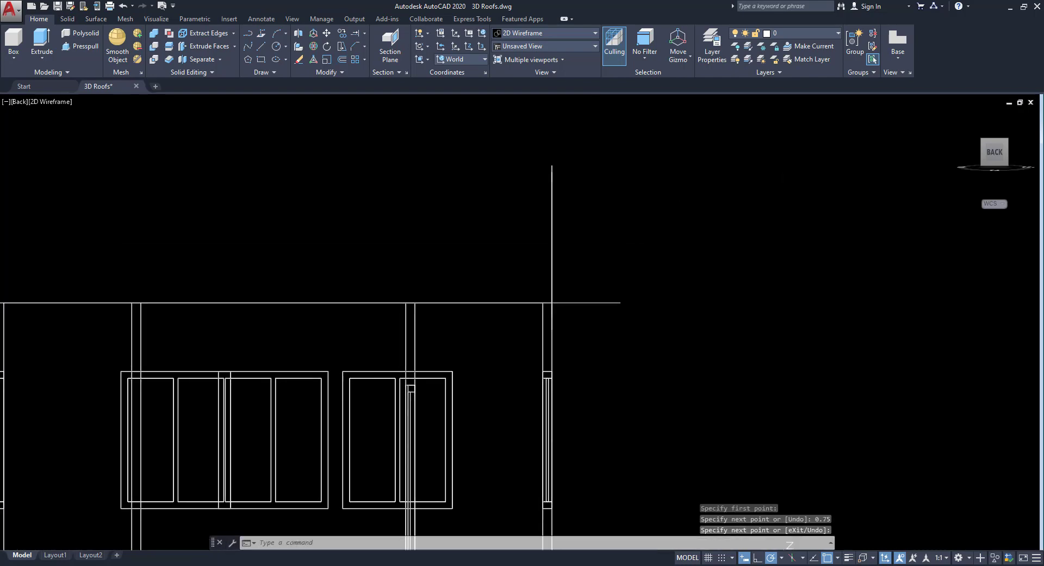
Return to the northwest isometric view and set the visual style to Conceptual
{"action": "left_click", "coordinate": [1006, 143]}
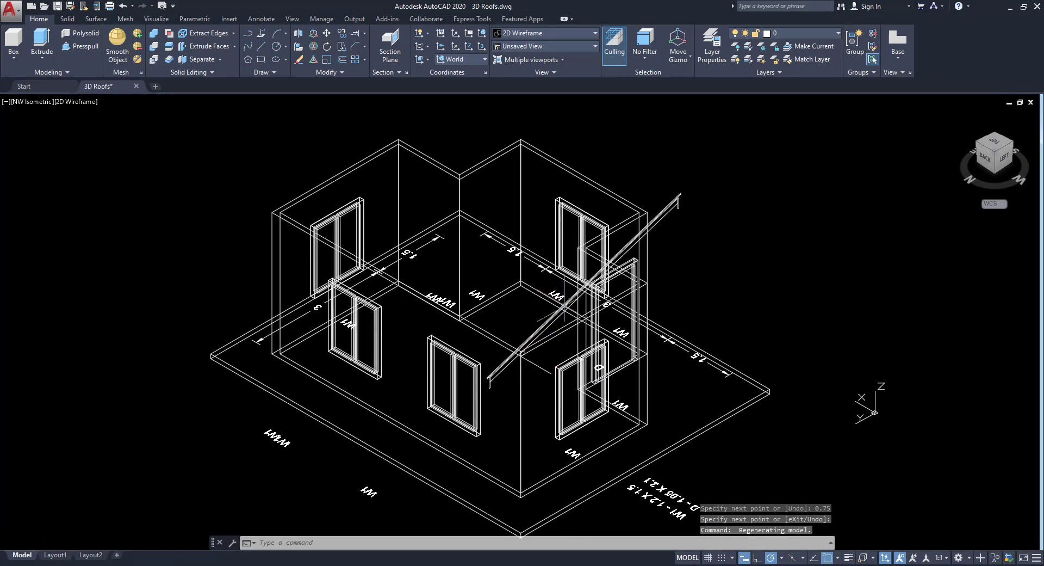
{"action": "left_click", "coordinate": [539, 33]}
{"action": "left_click", "coordinate": [479, 58]}
{"action": "scroll", "coordinate": [751, 318], "scroll_direction": "up", "scroll_amount": 3}
Select the whole roof profile in the left view and move it 0.75 outward from the wall corner to the guide line's outer end
{"action": "left_click", "coordinate": [1001, 159]}
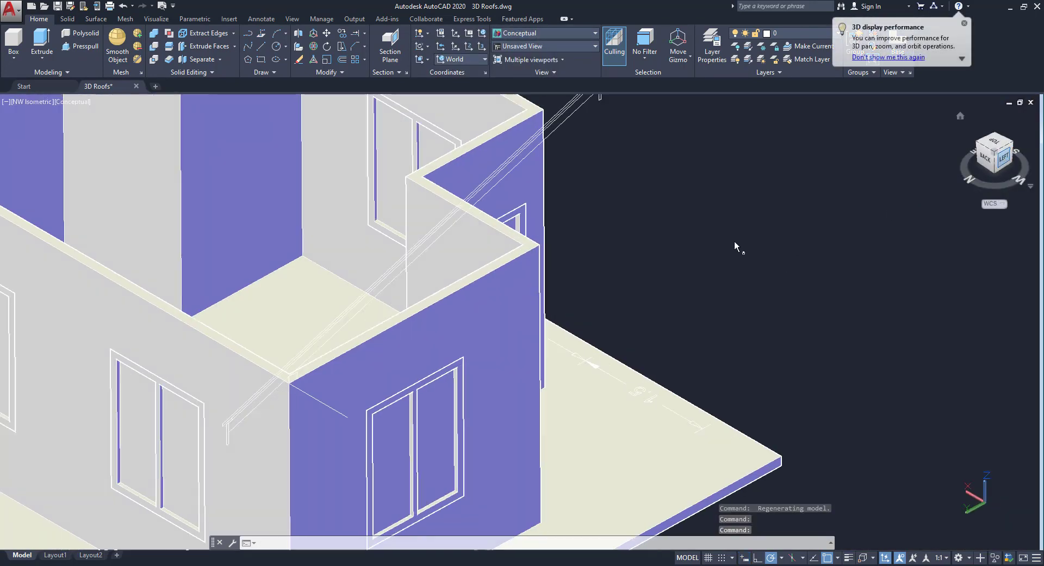
{"action": "left_click", "coordinate": [343, 146]}
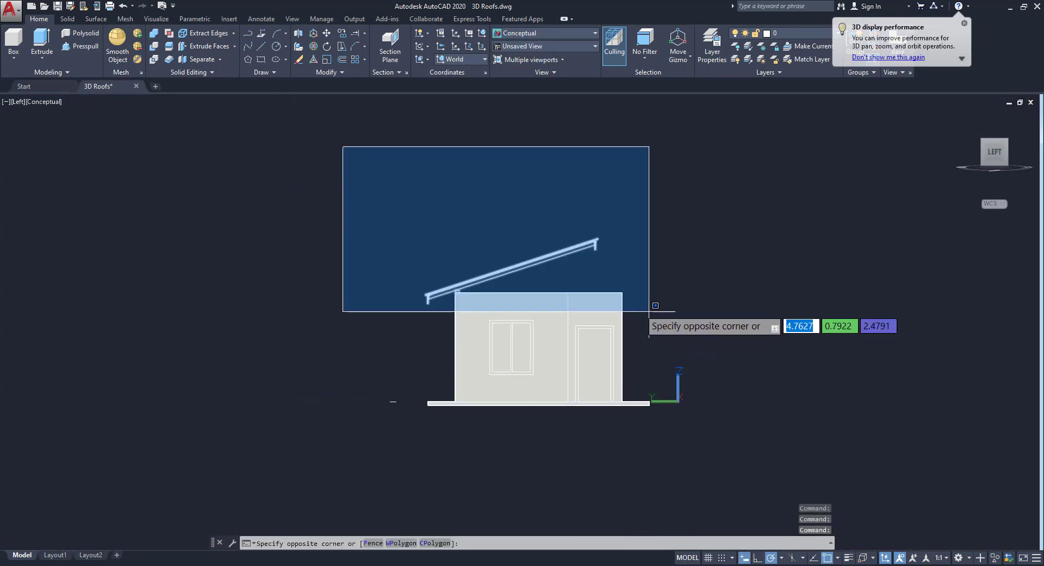
{"action": "left_click", "coordinate": [633, 301]}
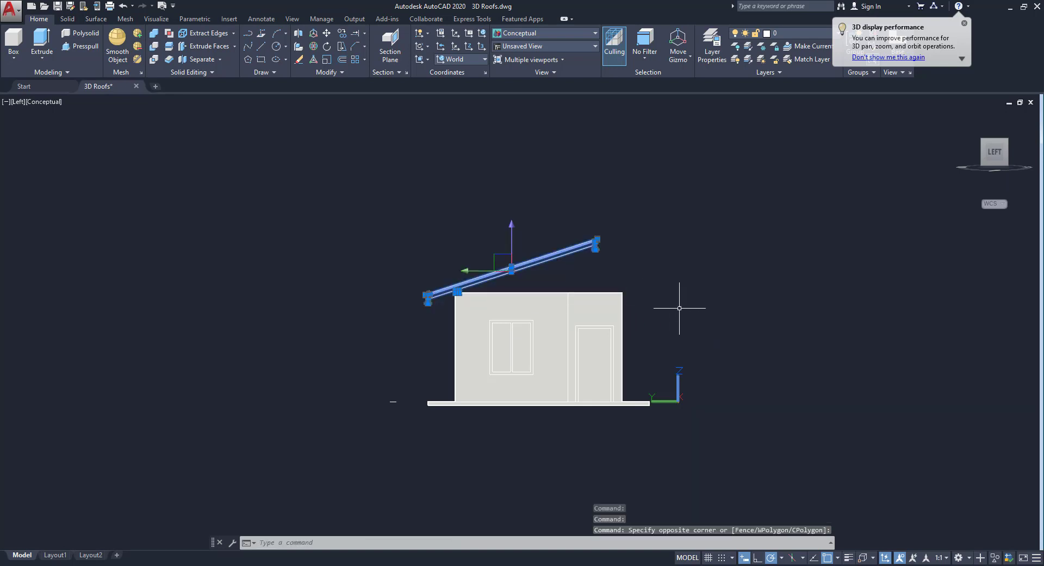
{"action": "left_click", "coordinate": [983, 140]}
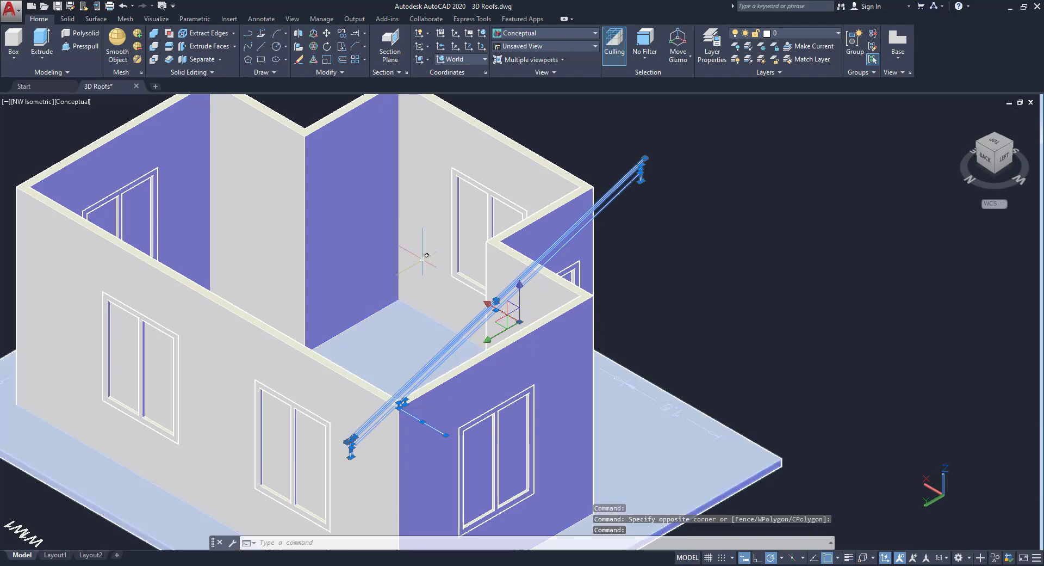
{"action": "left_click", "coordinate": [326, 34]}
{"action": "scroll", "coordinate": [403, 389], "scroll_direction": "up", "scroll_amount": 5}
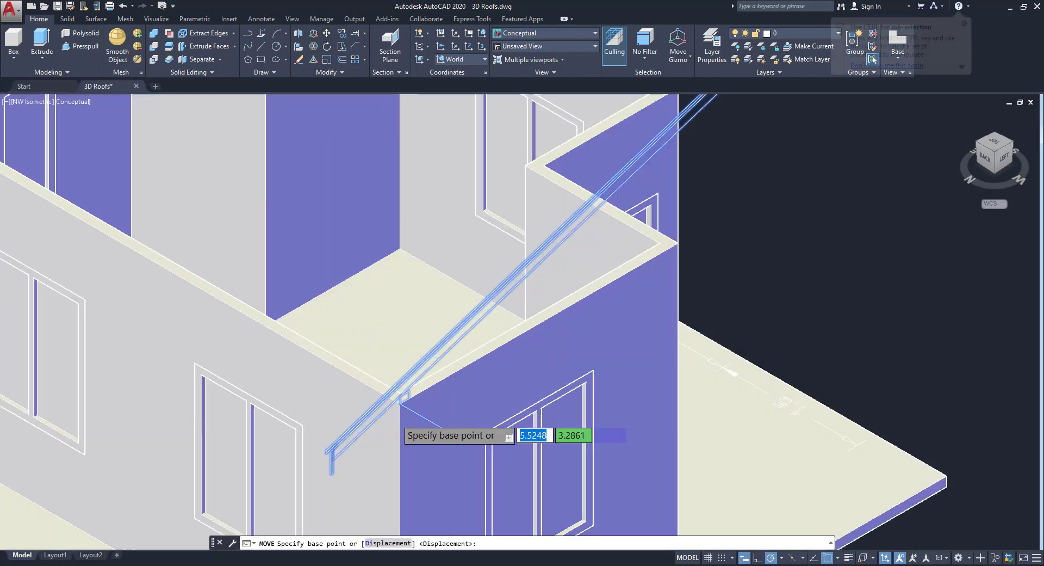
{"action": "left_click", "coordinate": [403, 390]}
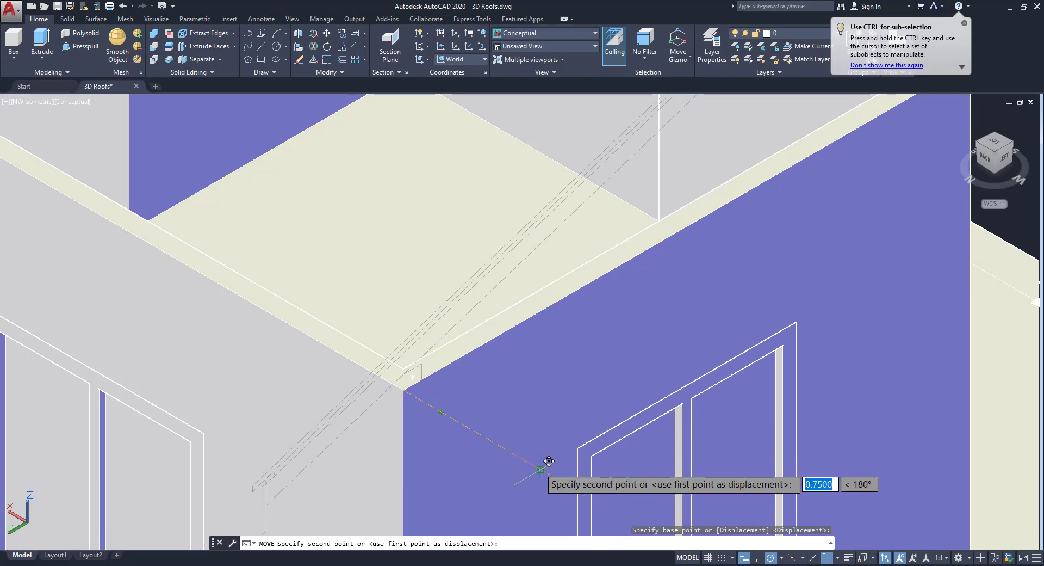
{"action": "left_click", "coordinate": [541, 468]}
{"action": "scroll", "coordinate": [512, 454], "scroll_direction": "down", "scroll_amount": 2}
{"action": "middle_click_drag", "start_coordinate": [508, 446], "coordinate": [485, 390]}
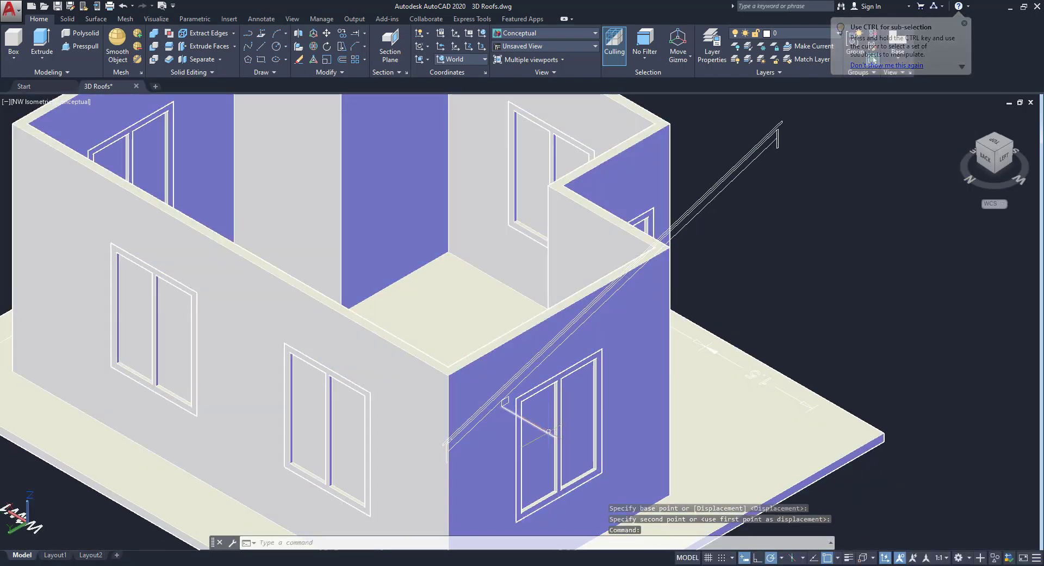
Erase the guide line that was moved together with the roof profile
{"action": "left_click", "coordinate": [547, 430]}
{"action": "key", "text": "Delete"}
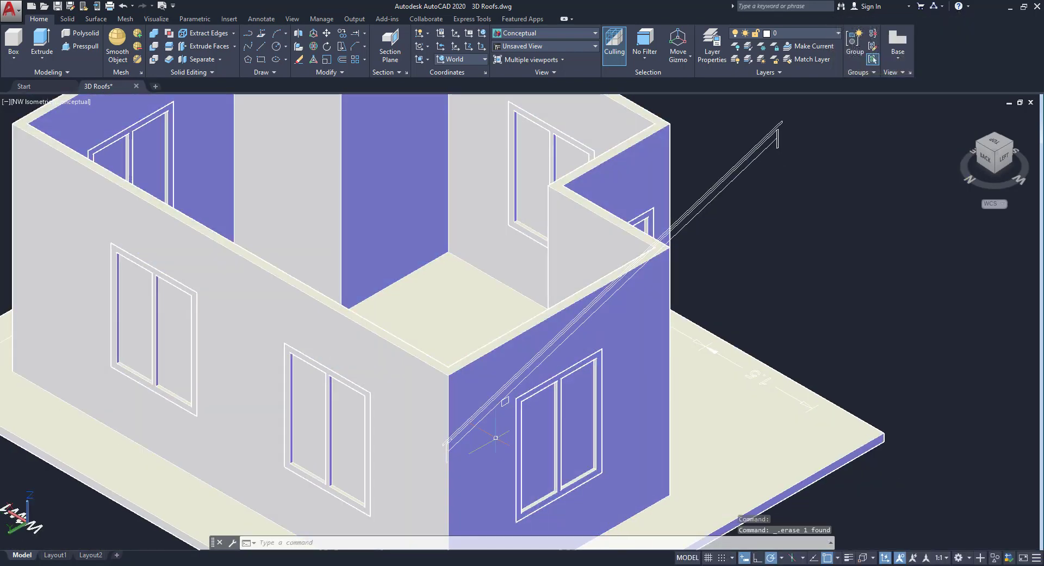
{"action": "scroll", "coordinate": [505, 402], "scroll_direction": "up", "scroll_amount": 3}
{"action": "scroll", "coordinate": [506, 407], "scroll_direction": "down", "scroll_amount": 2}
{"action": "middle_click_drag", "start_coordinate": [506, 407], "coordinate": [587, 440]}
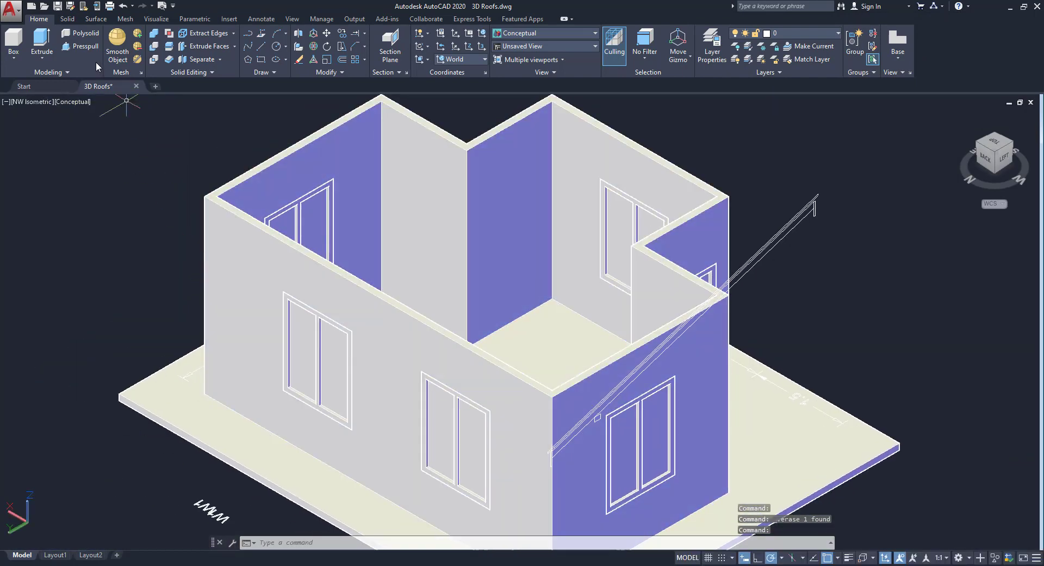
Draw a 0.75 guide line outward from the top corner at the opposite end of the long wall
{"action": "left_click", "coordinate": [263, 47]}
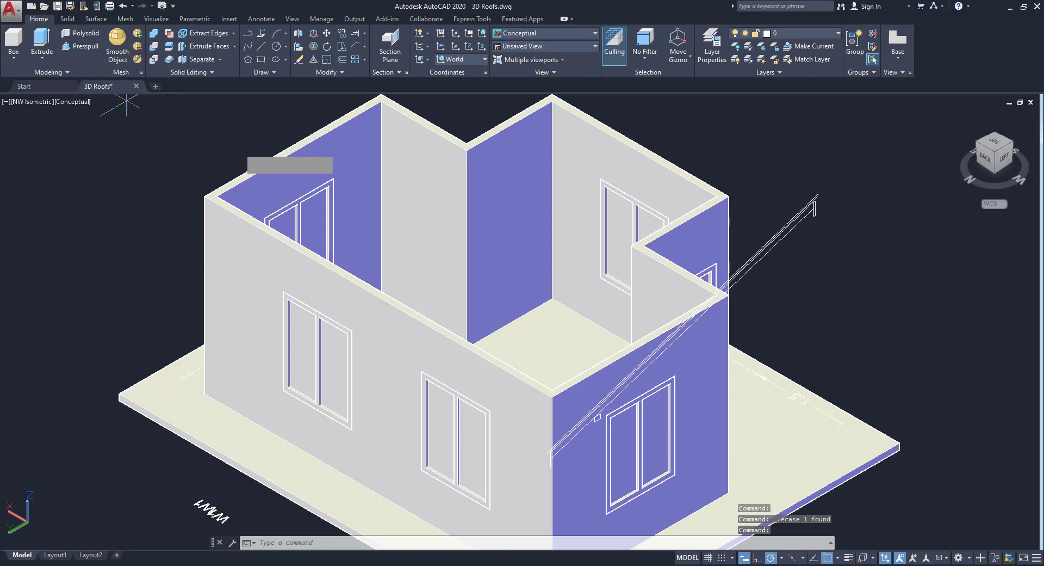
{"action": "left_click", "coordinate": [205, 196]}
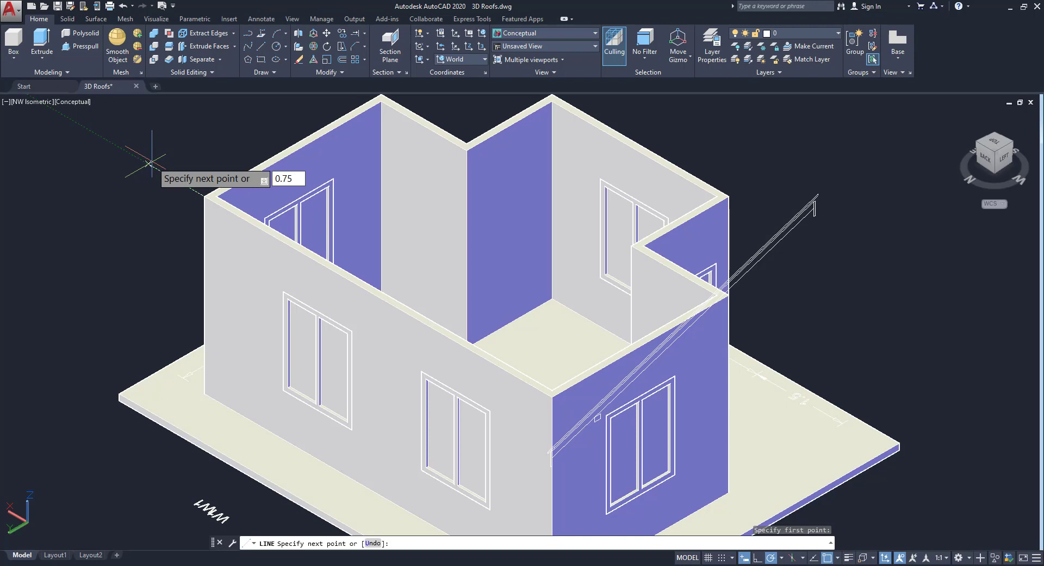
{"action": "key", "text": "Return"}
{"action": "key", "text": "Return"}
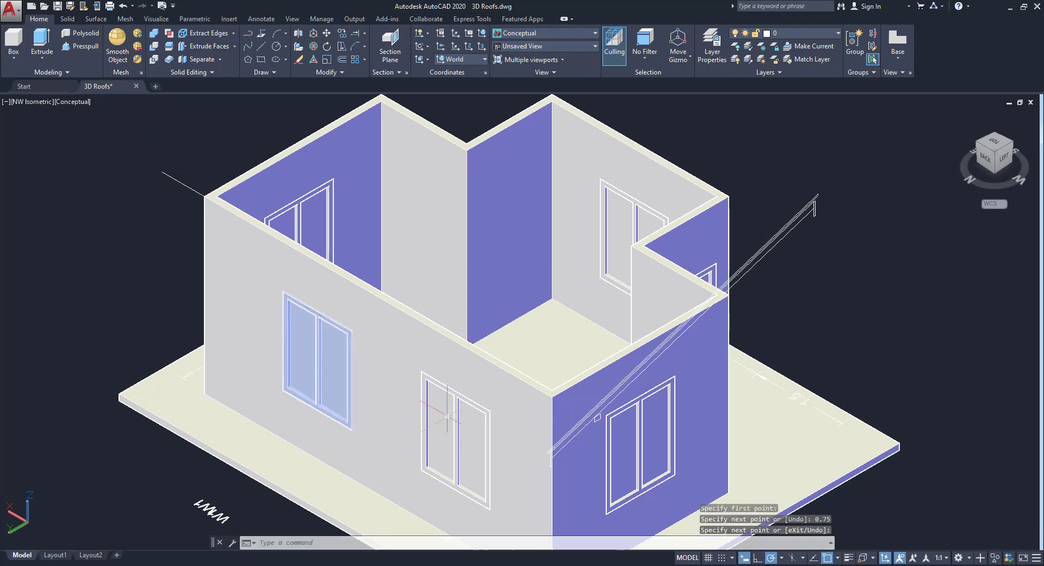
Extrude the wall plate profile 7.6 along the long wall to the outer end of the opposite guide line
{"action": "scroll", "coordinate": [598, 419], "scroll_direction": "up", "scroll_amount": 5}
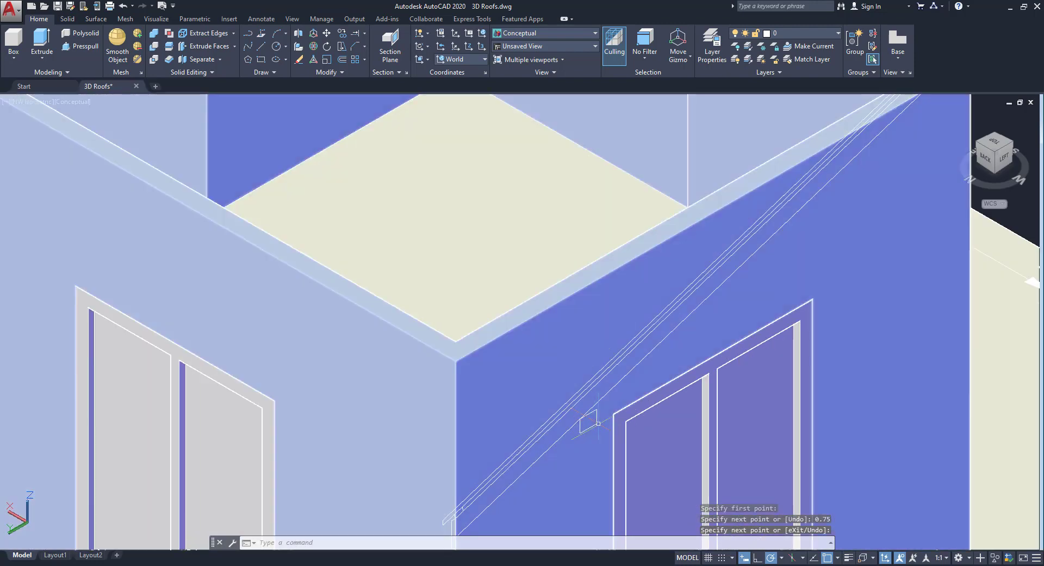
{"action": "scroll", "coordinate": [599, 423], "scroll_direction": "down", "scroll_amount": 5}
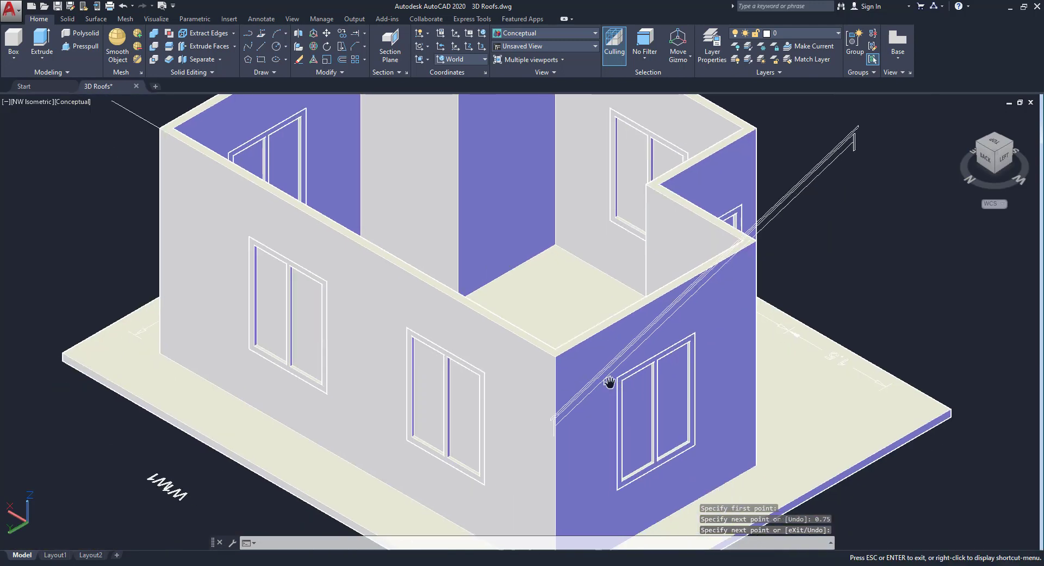
{"action": "left_click", "coordinate": [47, 43]}
{"action": "scroll", "coordinate": [620, 383], "scroll_direction": "up", "scroll_amount": 3}
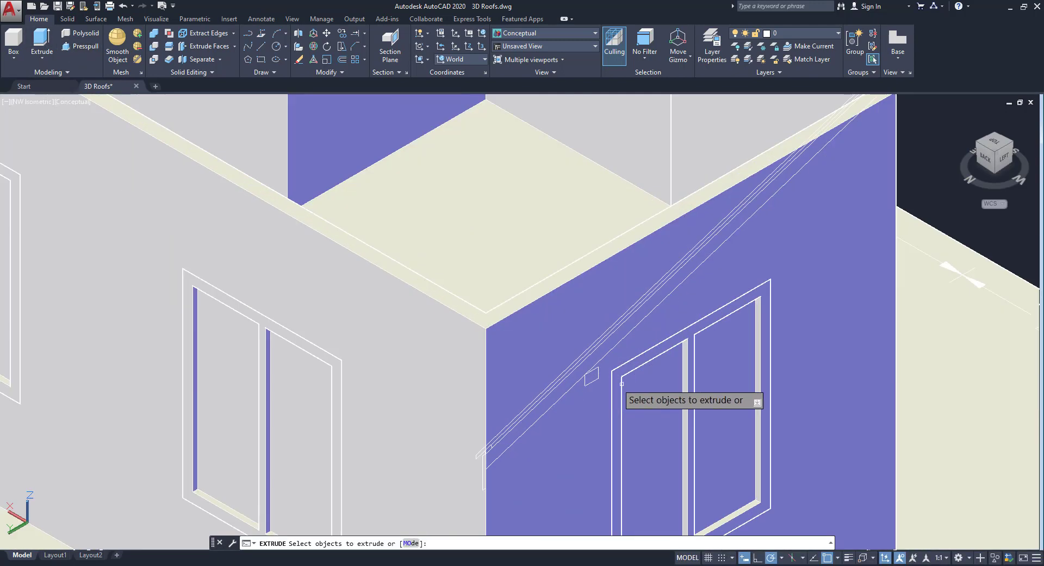
{"action": "left_click", "coordinate": [591, 375]}
{"action": "right_click", "coordinate": [594, 380]}
{"action": "left_click", "coordinate": [614, 390]}
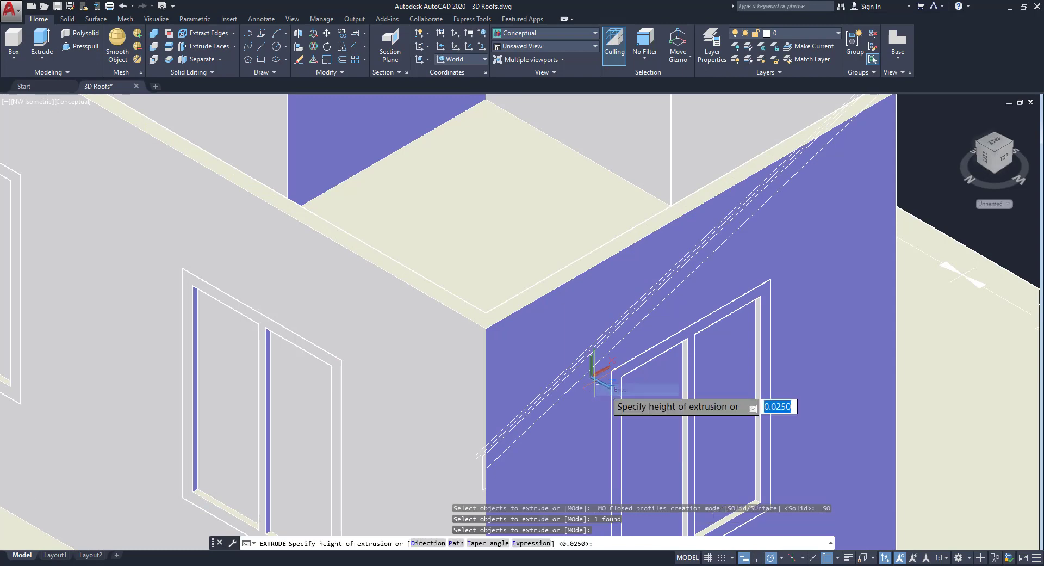
{"action": "scroll", "coordinate": [415, 327], "scroll_direction": "down", "scroll_amount": 4}
{"action": "scroll", "coordinate": [362, 214], "scroll_direction": "up", "scroll_amount": 5}
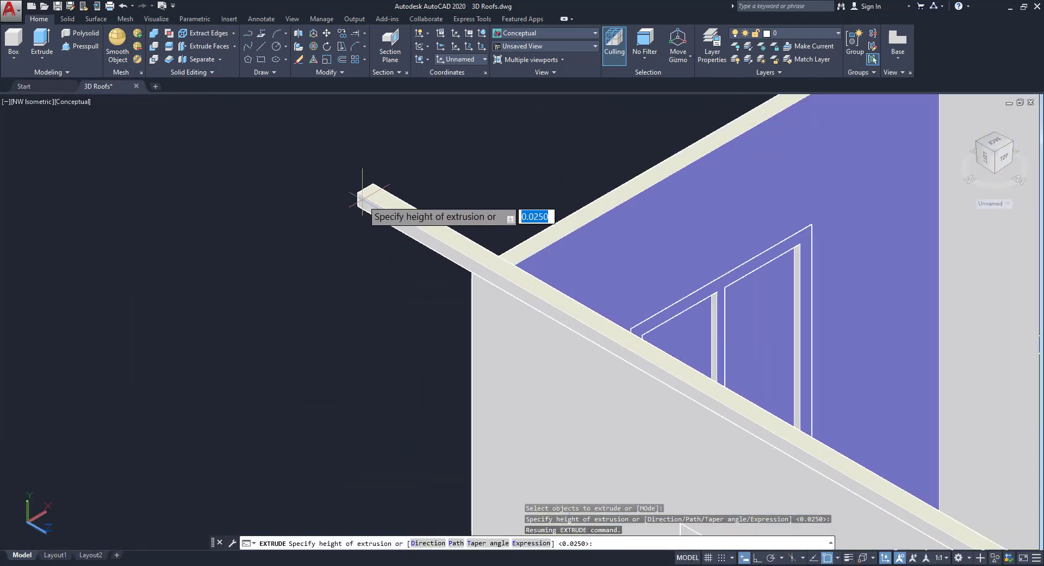
{"action": "key", "text": "Return"}
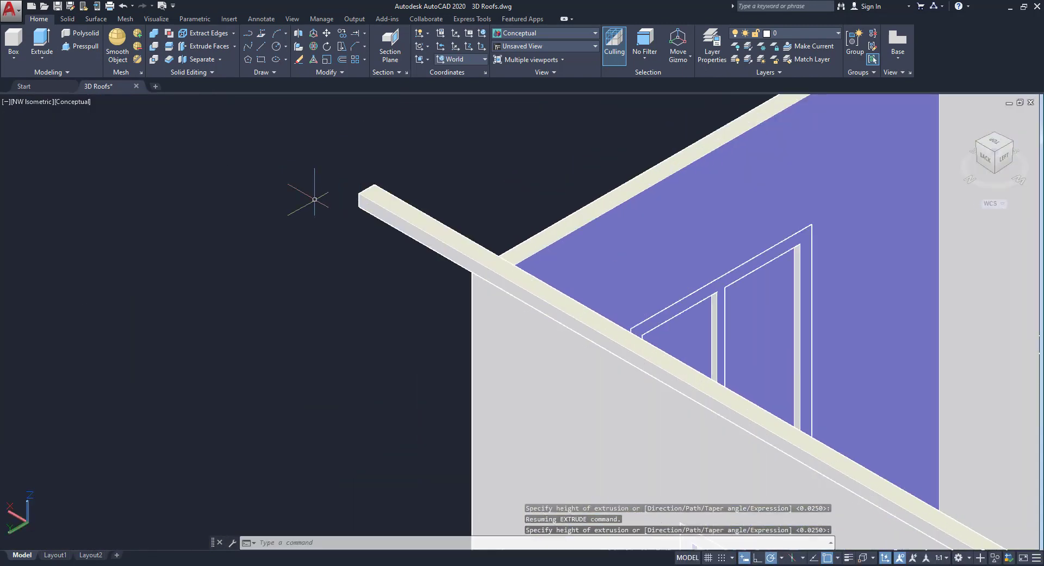
Extrude the fascia board profiles at both ends of the roof slope along the long wall to the wall plate's far end
{"action": "scroll", "coordinate": [299, 194], "scroll_direction": "down", "scroll_amount": 5}
{"action": "scroll", "coordinate": [400, 268], "scroll_direction": "up", "scroll_amount": 5}
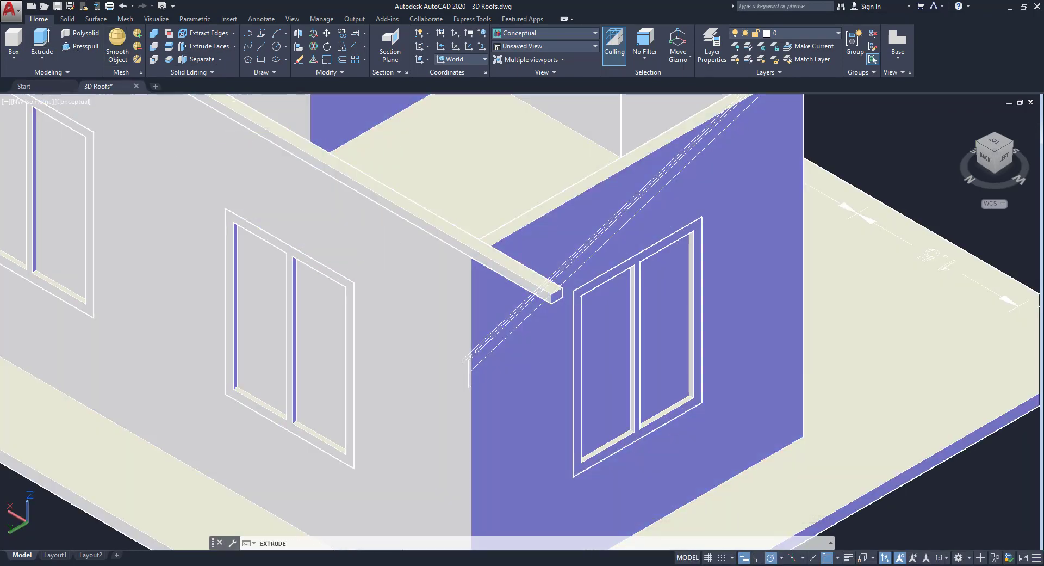
{"action": "left_click", "coordinate": [42, 43]}
{"action": "scroll", "coordinate": [462, 357], "scroll_direction": "up", "scroll_amount": 3}
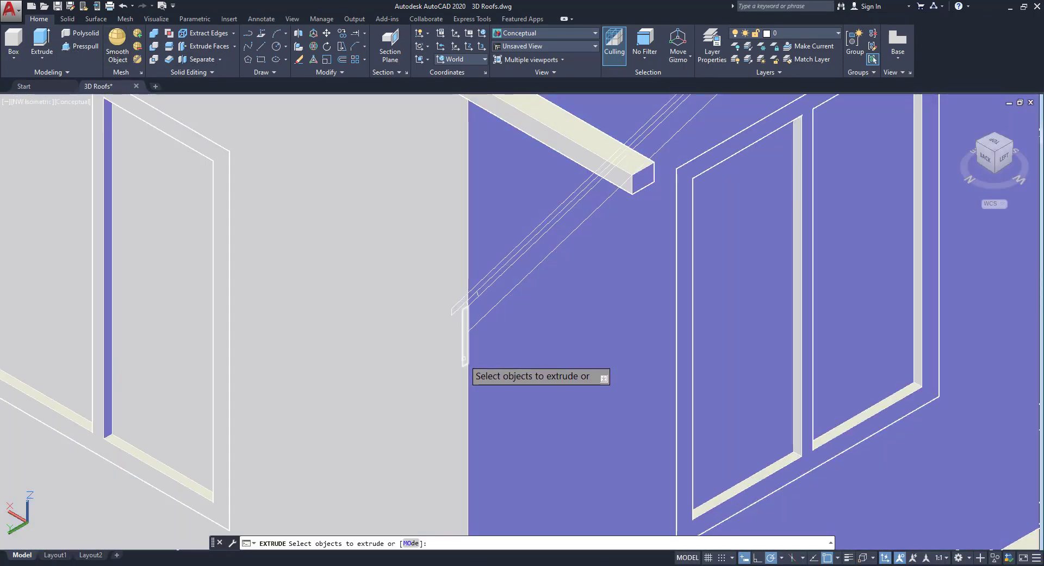
{"action": "left_click", "coordinate": [463, 357]}
{"action": "scroll", "coordinate": [534, 255], "scroll_direction": "down", "scroll_amount": 3}
{"action": "right_click", "coordinate": [553, 164]}
{"action": "left_click", "coordinate": [579, 171]}
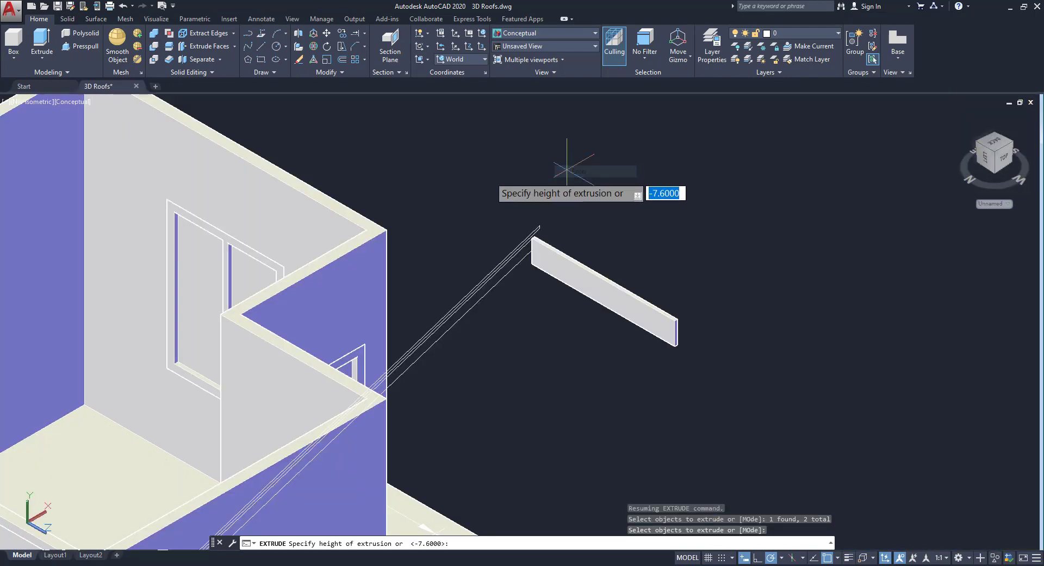
{"action": "scroll", "coordinate": [452, 169], "scroll_direction": "down", "scroll_amount": 5}
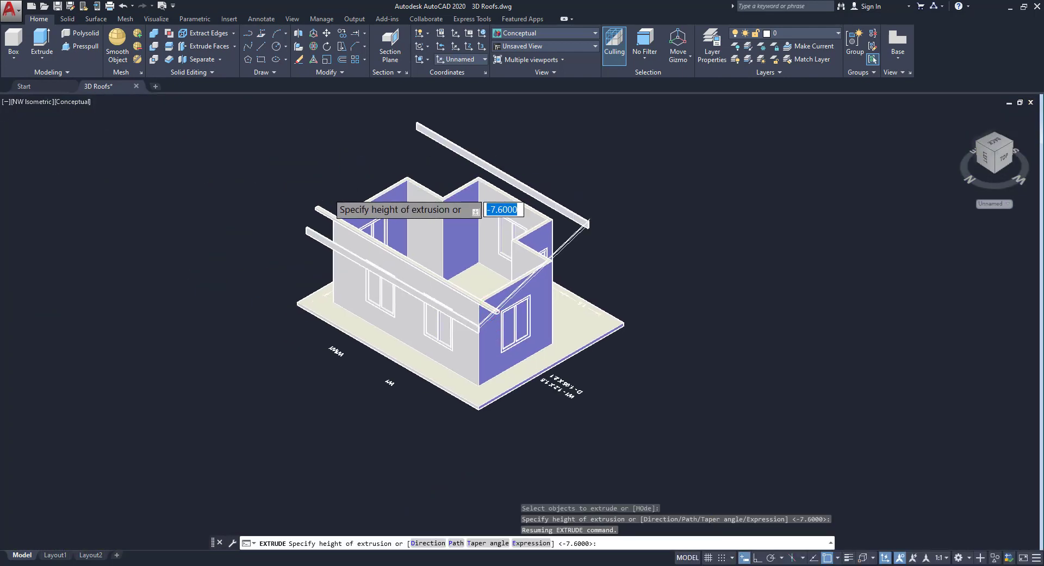
{"action": "scroll", "coordinate": [327, 207], "scroll_direction": "up", "scroll_amount": 5}
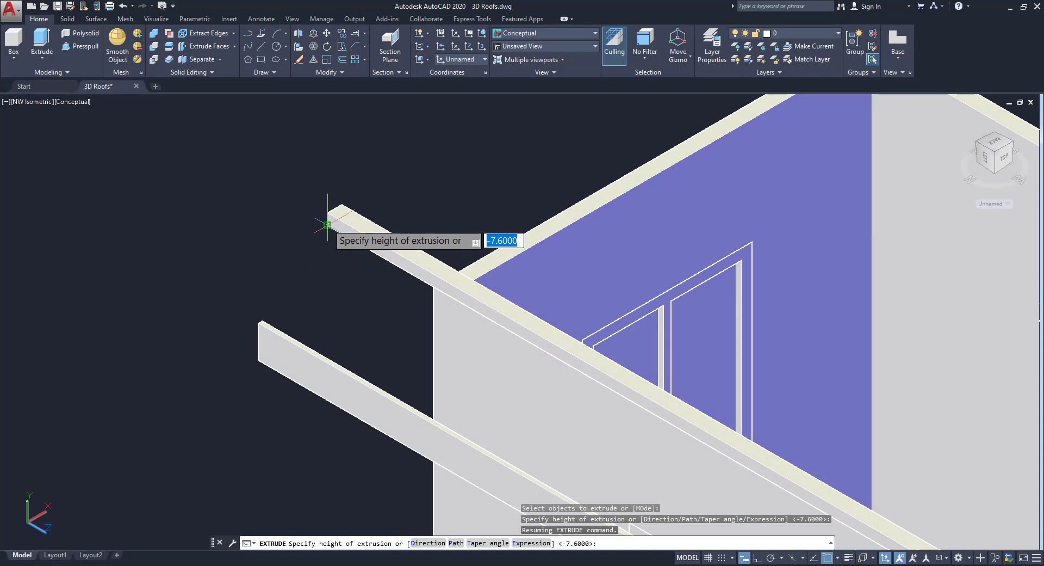
{"action": "left_click", "coordinate": [328, 225]}
Examine the small purlin profile and the rafter outlines between the extruded fascia boards and the wall plate
{"action": "scroll", "coordinate": [286, 219], "scroll_direction": "down", "scroll_amount": 6}
{"action": "middle_click_drag", "start_coordinate": [484, 404], "coordinate": [472, 409], "text": "shift"}
{"action": "scroll", "coordinate": [492, 405], "scroll_direction": "up", "scroll_amount": 5}
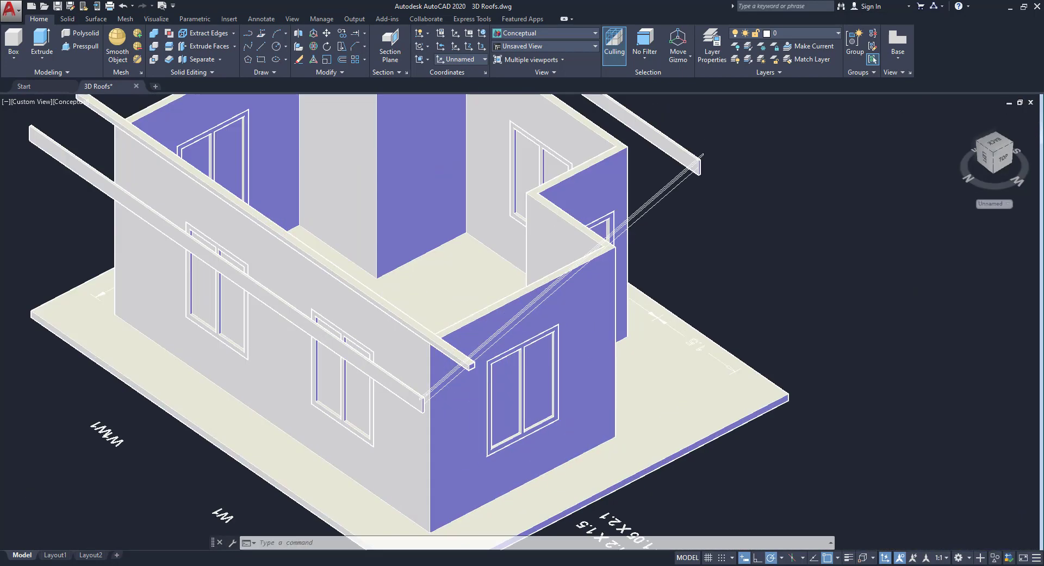
{"action": "scroll", "coordinate": [395, 362], "scroll_direction": "up", "scroll_amount": 6}
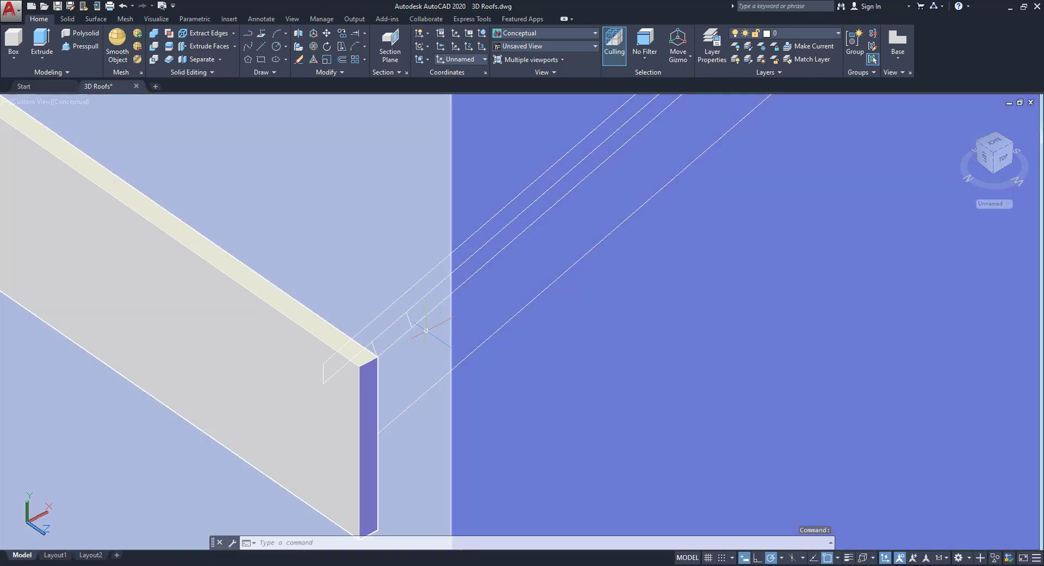
{"action": "scroll", "coordinate": [377, 354], "scroll_direction": "down", "scroll_amount": 3}
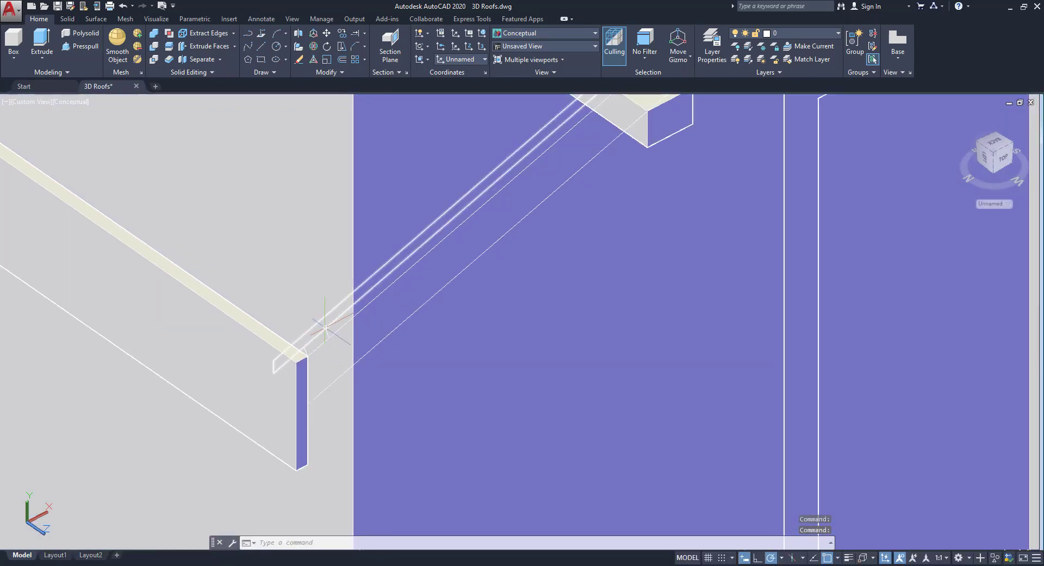
{"action": "scroll", "coordinate": [325, 327], "scroll_direction": "up", "scroll_amount": 2}
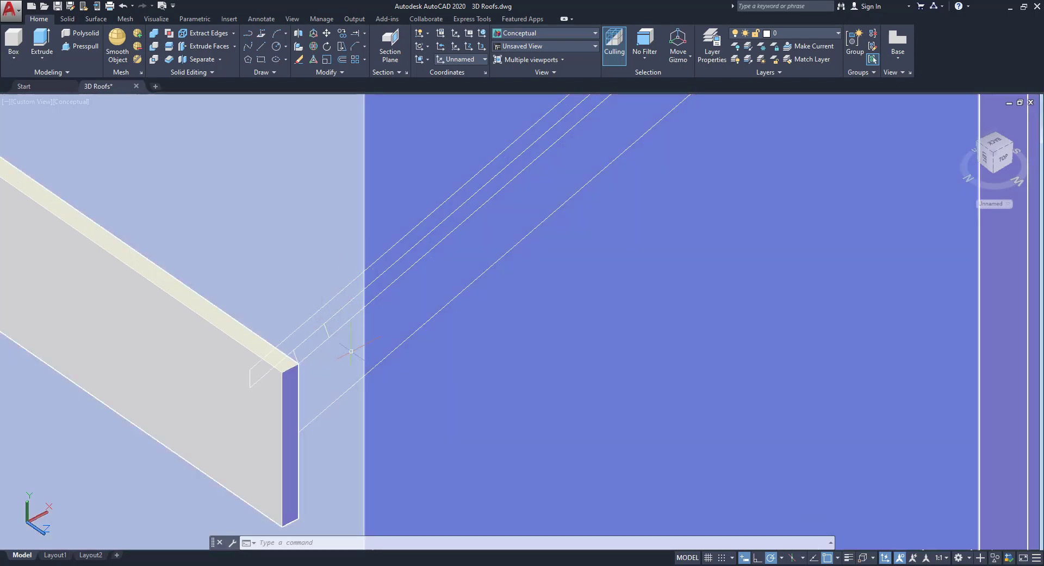
{"action": "scroll", "coordinate": [308, 348], "scroll_direction": "down", "scroll_amount": 2}
{"action": "middle_click_drag", "start_coordinate": [308, 348], "coordinate": [290, 369]}
{"action": "middle_click_drag", "start_coordinate": [426, 249], "coordinate": [354, 333]}
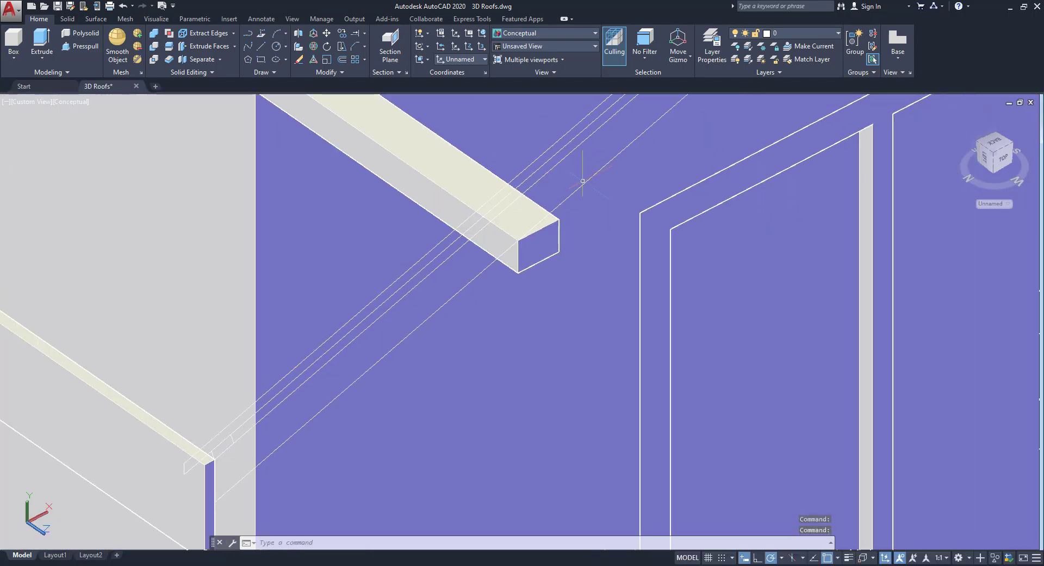
{"action": "scroll", "coordinate": [583, 181], "scroll_direction": "down", "scroll_amount": 2}
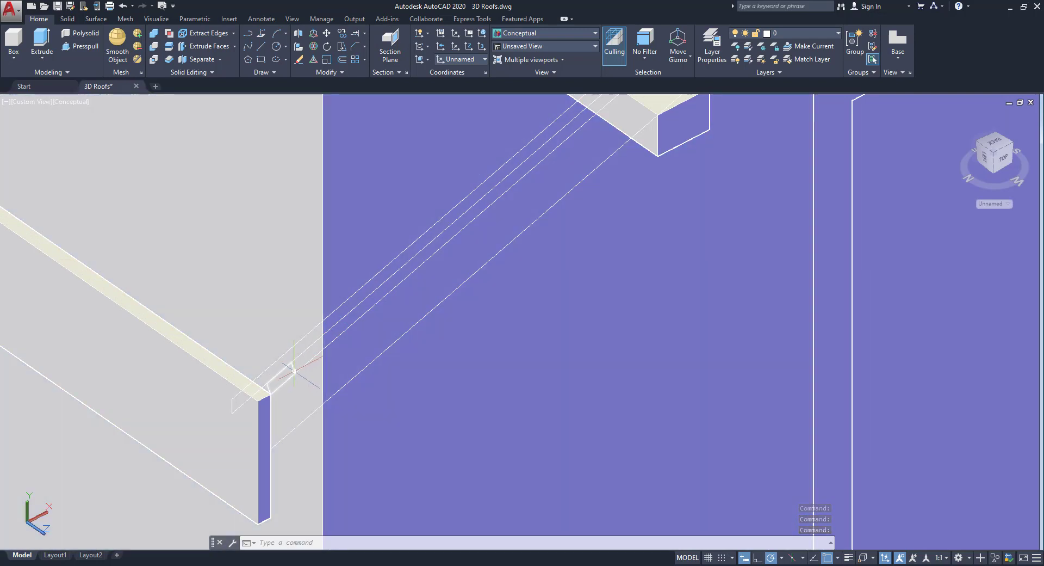
{"action": "middle_click_drag", "start_coordinate": [294, 370], "coordinate": [262, 366]}
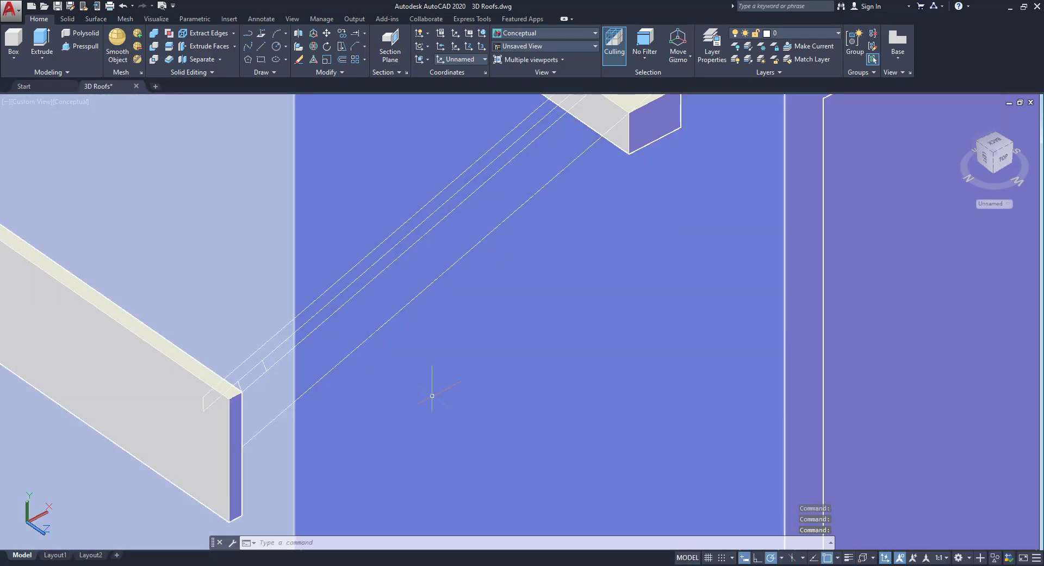
{"action": "scroll", "coordinate": [361, 396], "scroll_direction": "down", "scroll_amount": 3}
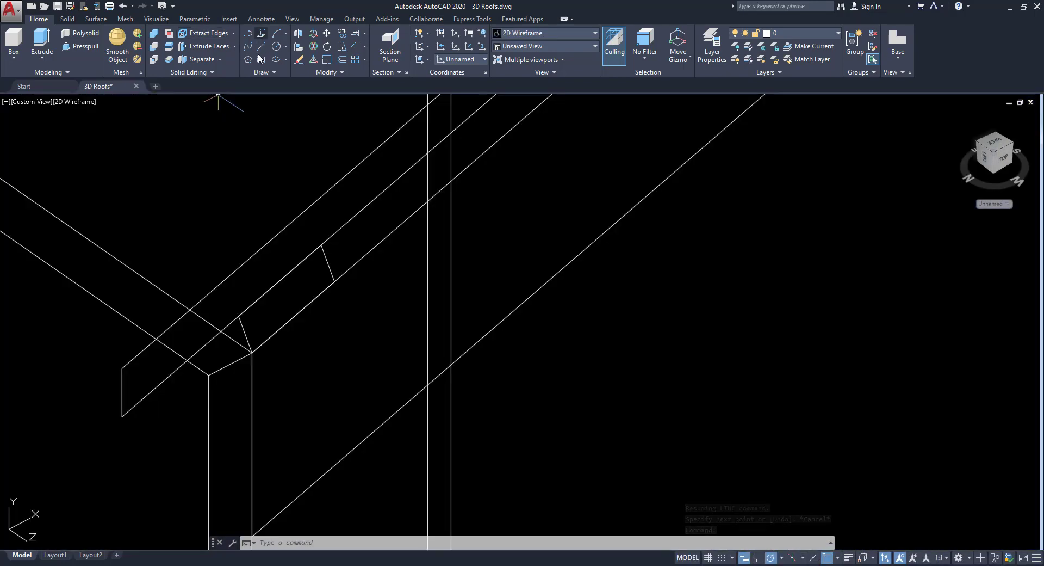
Draw a line along the rafter's top edge from the purlin profile's lower corner to the inner top corner of the opposite fascia board
{"action": "left_click", "coordinate": [261, 46]}
{"action": "left_click", "coordinate": [252, 353]}
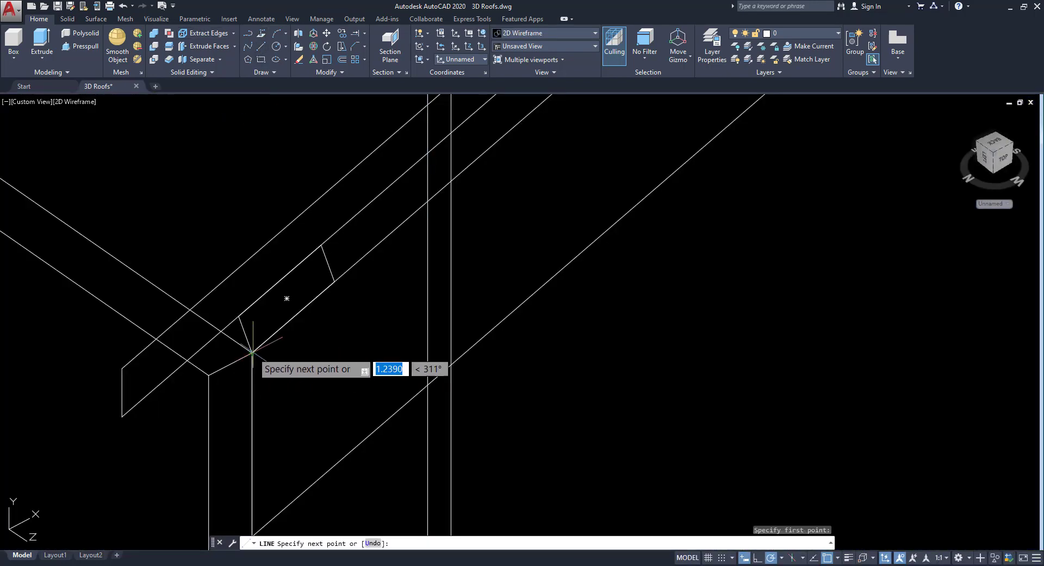
{"action": "scroll", "coordinate": [375, 298], "scroll_direction": "down", "scroll_amount": 5}
{"action": "scroll", "coordinate": [381, 294], "scroll_direction": "down", "scroll_amount": 2}
{"action": "middle_click_drag", "start_coordinate": [586, 168], "coordinate": [440, 334]}
{"action": "middle_click_drag", "start_coordinate": [674, 119], "coordinate": [421, 364]}
{"action": "scroll", "coordinate": [428, 301], "scroll_direction": "up", "scroll_amount": 9}
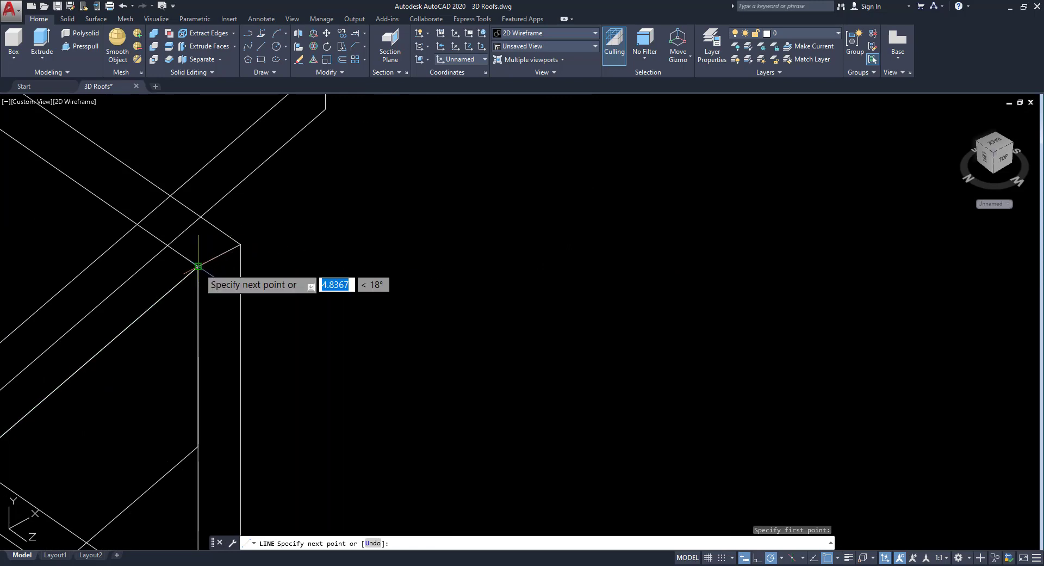
{"action": "right_click", "coordinate": [198, 266]}
{"action": "left_click", "coordinate": [216, 275]}
Create a path array of the small purlin profile using the new line along the rafter as the path curve
{"action": "scroll", "coordinate": [210, 277], "scroll_direction": "down", "scroll_amount": 8}
{"action": "middle_click_drag", "start_coordinate": [210, 281], "coordinate": [554, 181]}
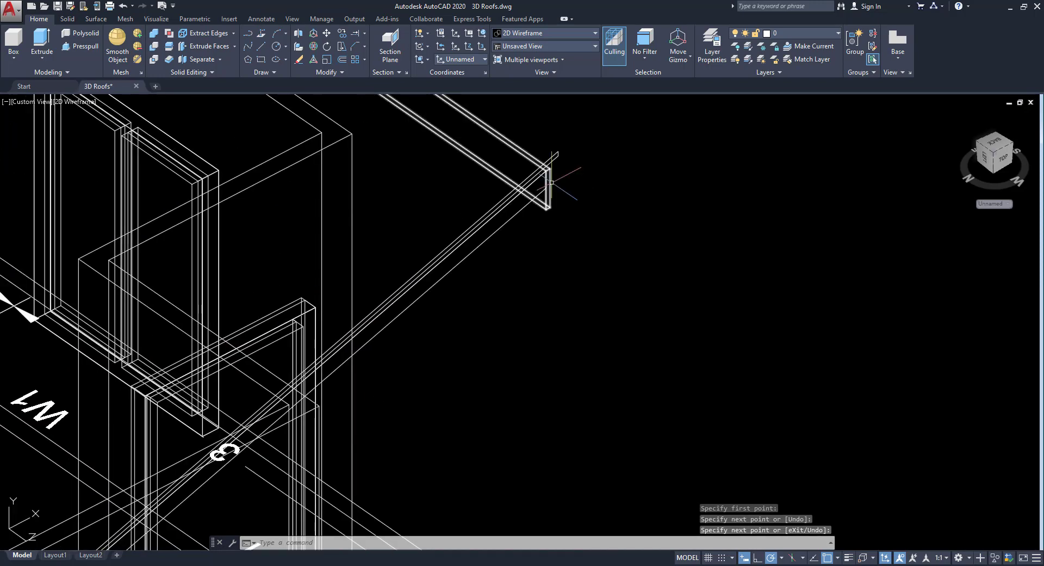
{"action": "middle_click_drag", "start_coordinate": [337, 438], "coordinate": [502, 235]}
{"action": "middle_click_drag", "start_coordinate": [281, 388], "coordinate": [538, 98]}
{"action": "scroll", "coordinate": [228, 313], "scroll_direction": "up", "scroll_amount": 8}
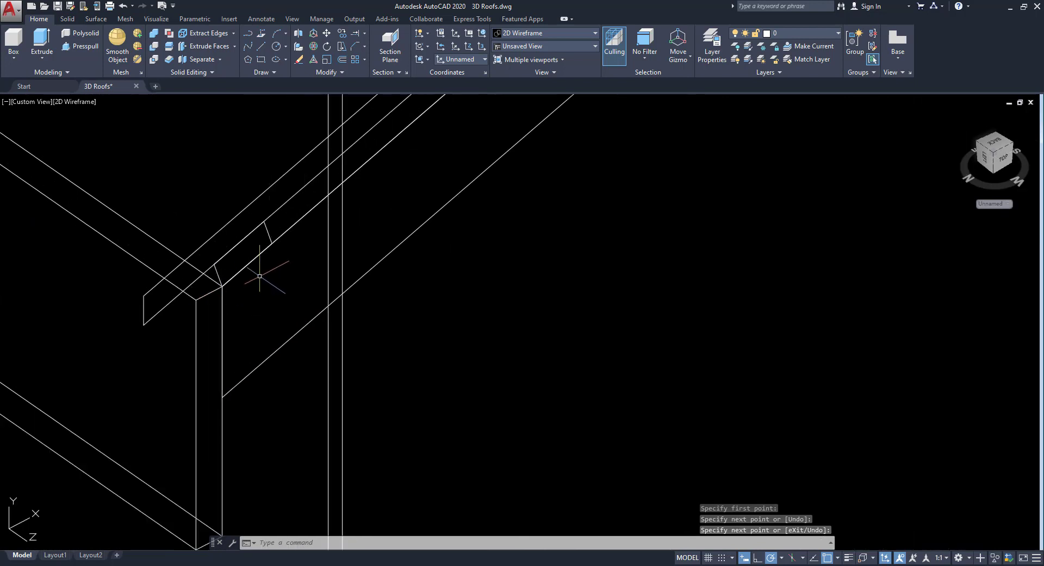
{"action": "left_click", "coordinate": [270, 235]}
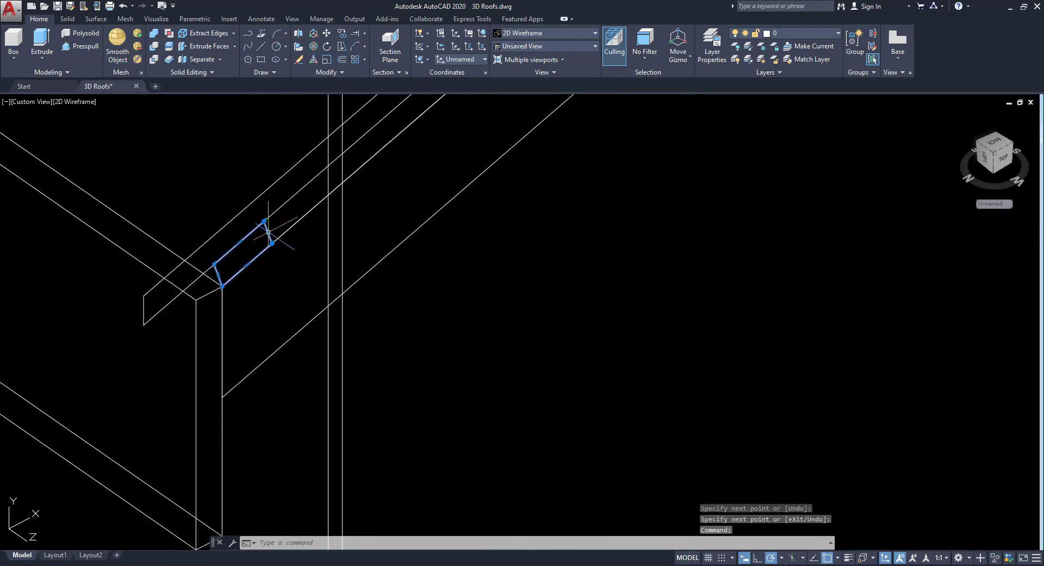
{"action": "left_click", "coordinate": [366, 57]}
{"action": "left_click", "coordinate": [322, 99]}
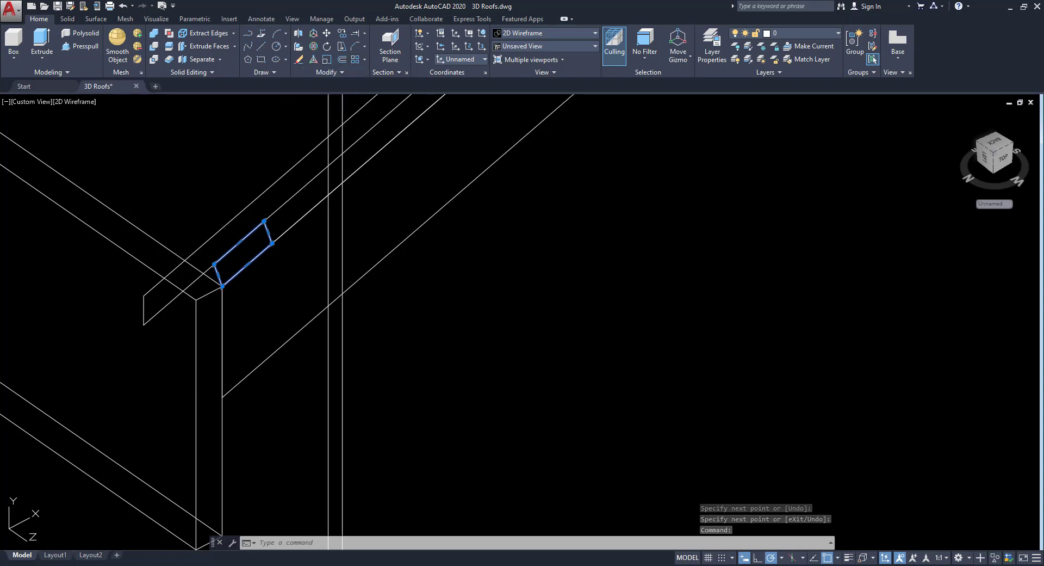
{"action": "left_click", "coordinate": [287, 230]}
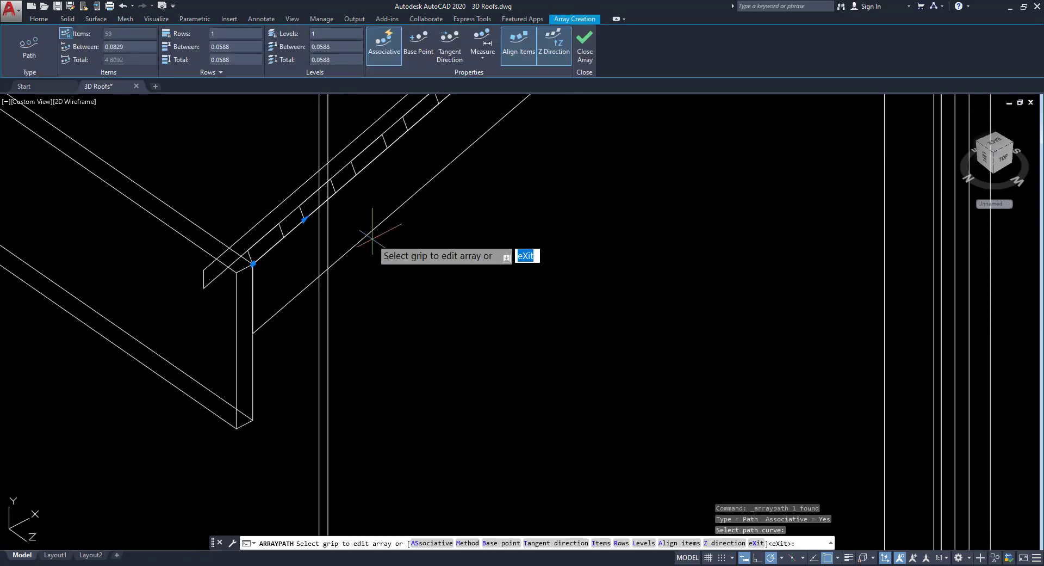
Set the spacing between the arrayed purlin profiles to 0.36 and finish the array
{"action": "scroll", "coordinate": [304, 234], "scroll_direction": "up", "scroll_amount": 5}
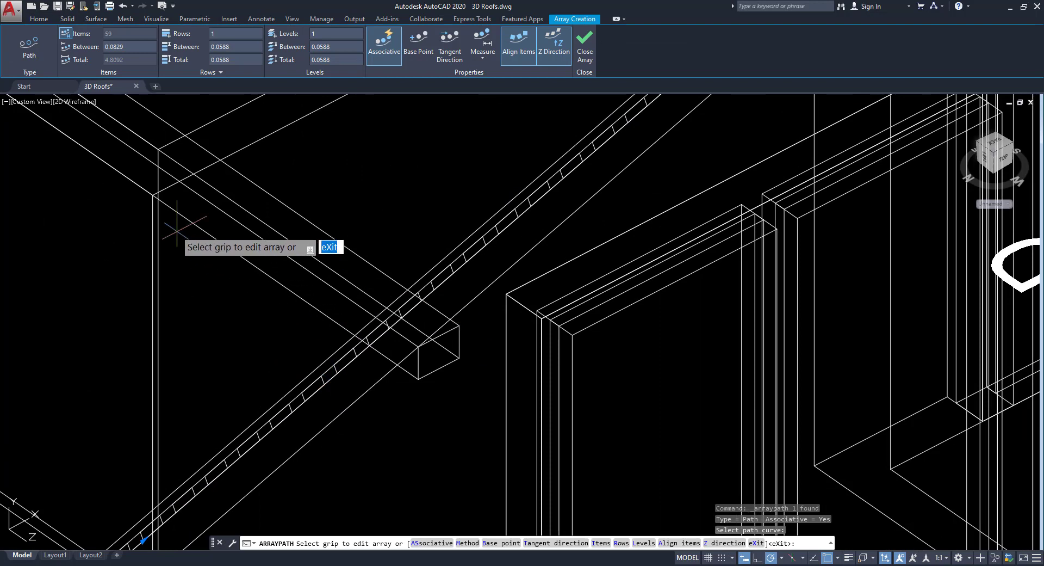
{"action": "double_click", "coordinate": [127, 46]}
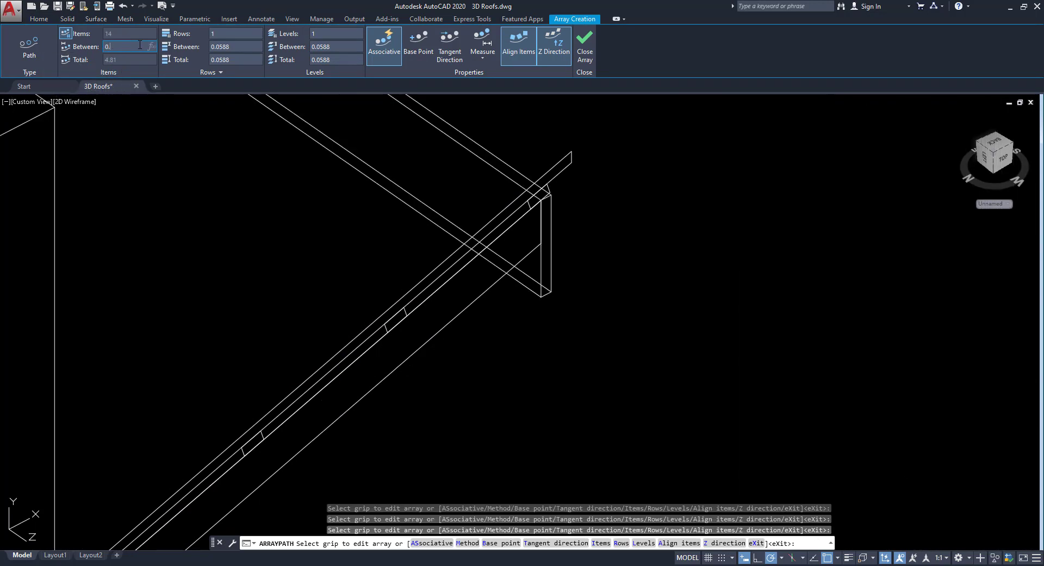
{"action": "key", "text": "Return"}
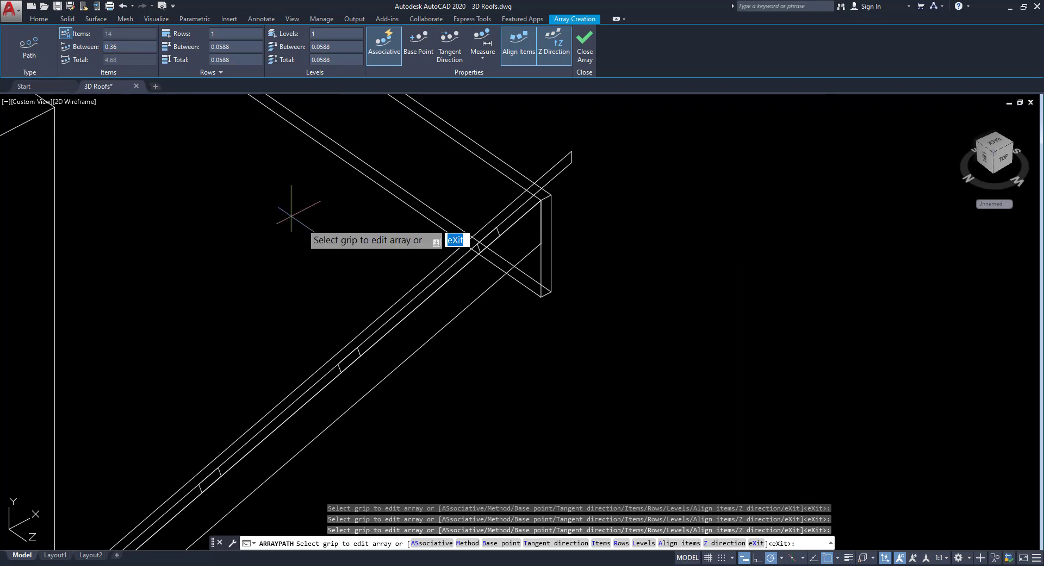
{"action": "right_click", "coordinate": [417, 180]}
{"action": "left_click", "coordinate": [433, 186]}
Inspect the arrayed purlin profiles along the rafter, comparing their placement near both fascia boards
{"action": "scroll", "coordinate": [458, 297], "scroll_direction": "down", "scroll_amount": 2}
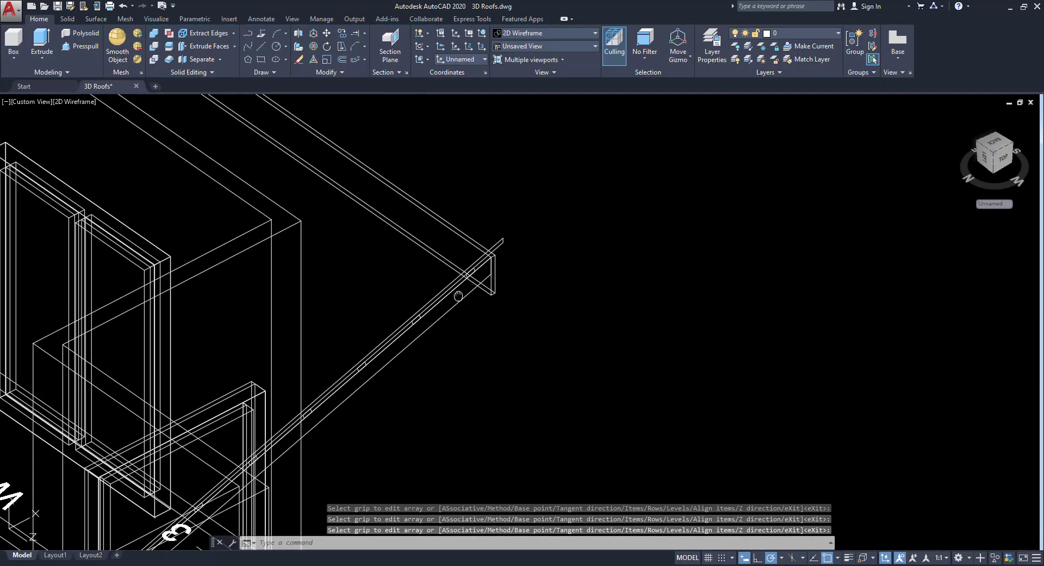
{"action": "middle_click_drag", "start_coordinate": [459, 295], "coordinate": [522, 189]}
{"action": "middle_click_drag", "start_coordinate": [125, 545], "coordinate": [525, 134]}
{"action": "scroll", "coordinate": [171, 356], "scroll_direction": "up", "scroll_amount": 3}
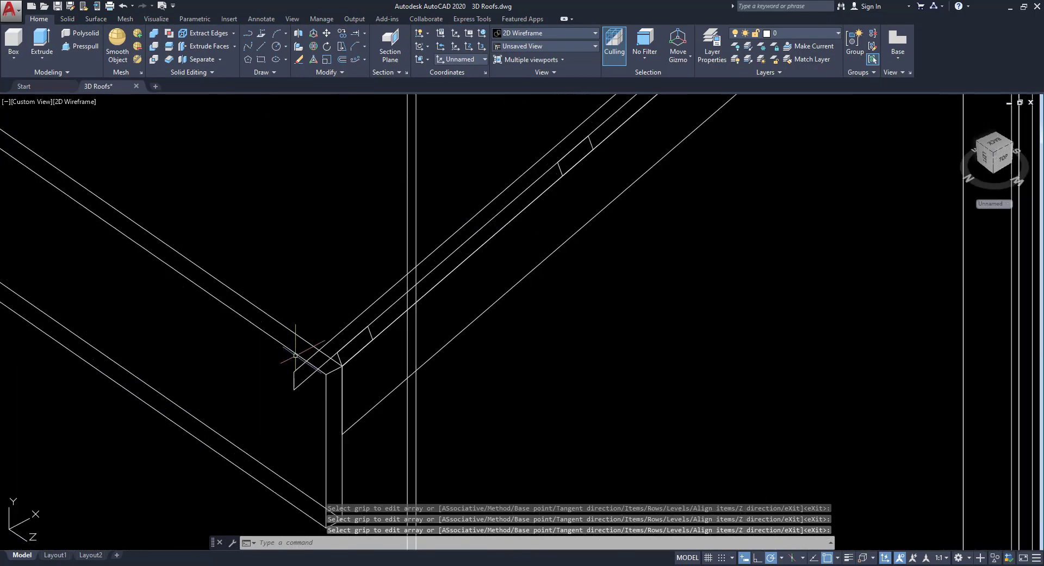
{"action": "scroll", "coordinate": [375, 320], "scroll_direction": "down", "scroll_amount": 3}
{"action": "middle_click_drag", "start_coordinate": [445, 273], "coordinate": [175, 484]}
{"action": "middle_click_drag", "start_coordinate": [538, 175], "coordinate": [441, 292]}
{"action": "scroll", "coordinate": [440, 291], "scroll_direction": "up", "scroll_amount": 4}
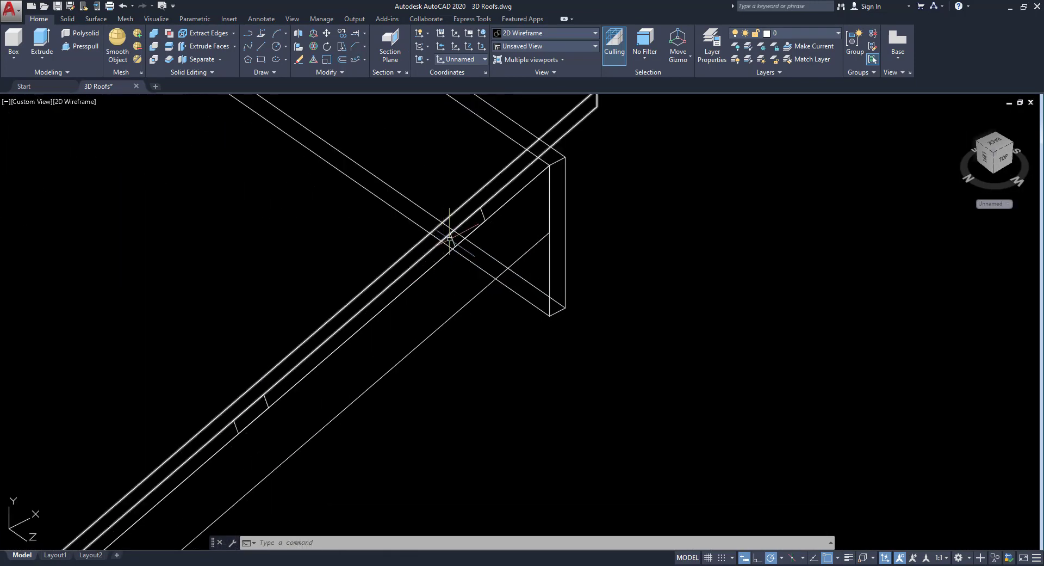
{"action": "scroll", "coordinate": [451, 335], "scroll_direction": "down", "scroll_amount": 1}
{"action": "scroll", "coordinate": [336, 371], "scroll_direction": "up", "scroll_amount": 2}
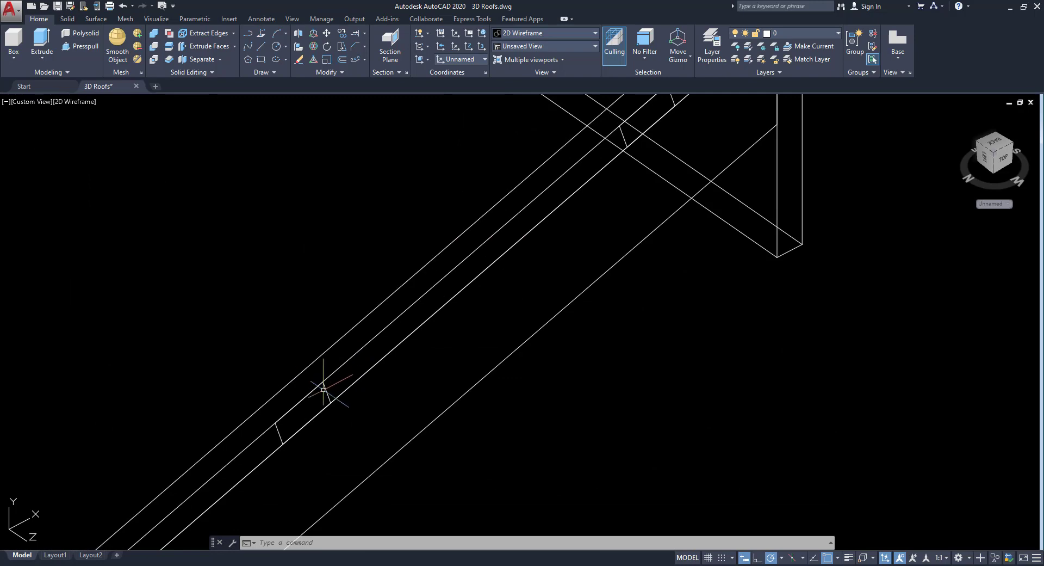
Open the purlin array's source for editing, using the second profile from the lower fascia board as the item
{"action": "left_click", "coordinate": [327, 393]}
{"action": "scroll", "coordinate": [525, 202], "scroll_direction": "down", "scroll_amount": 5}
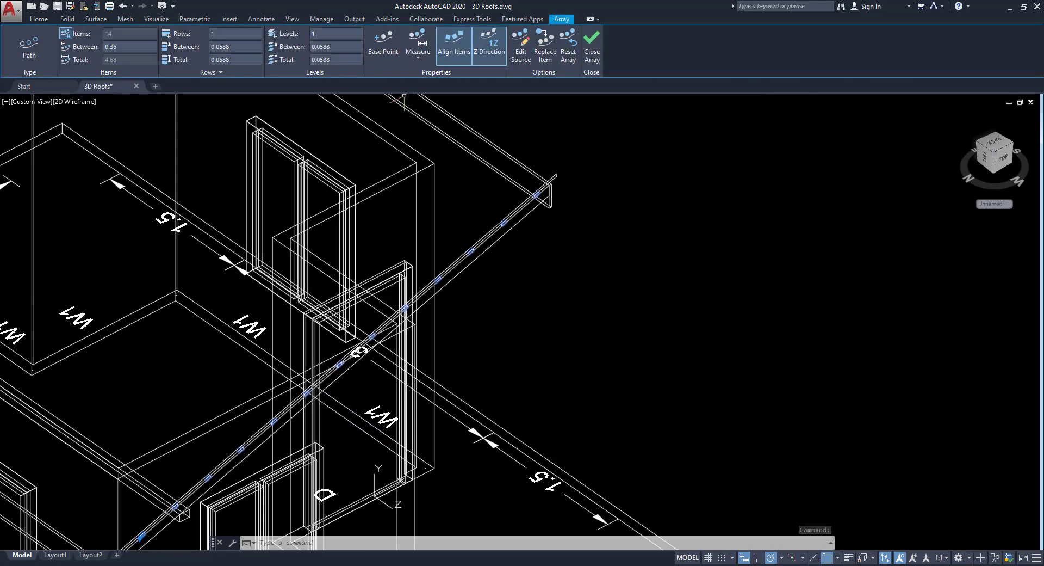
{"action": "left_click", "coordinate": [522, 55]}
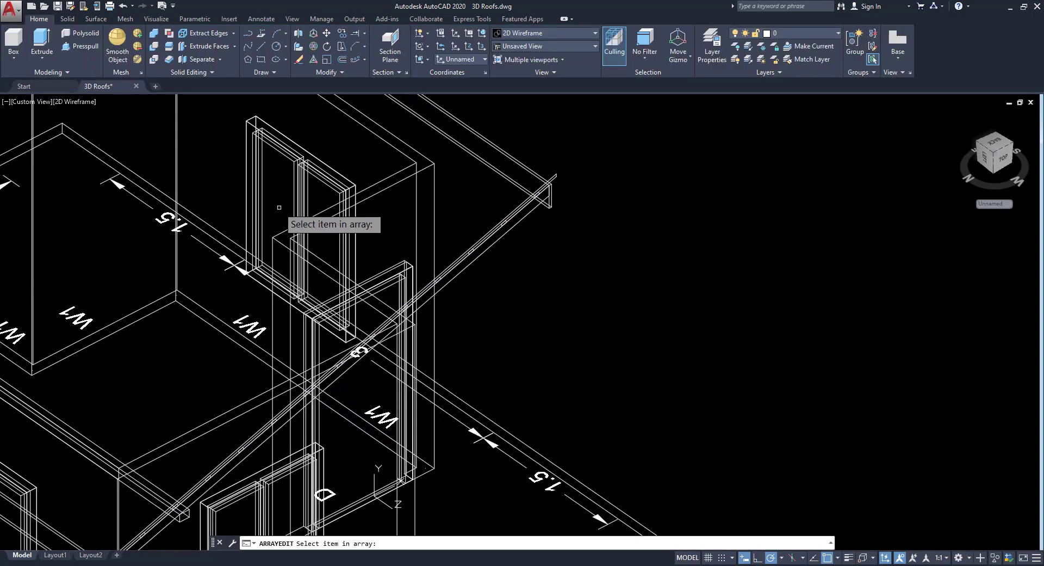
{"action": "scroll", "coordinate": [351, 274], "scroll_direction": "down", "scroll_amount": 2}
{"action": "scroll", "coordinate": [381, 303], "scroll_direction": "up", "scroll_amount": 4}
{"action": "scroll", "coordinate": [381, 303], "scroll_direction": "up", "scroll_amount": 5}
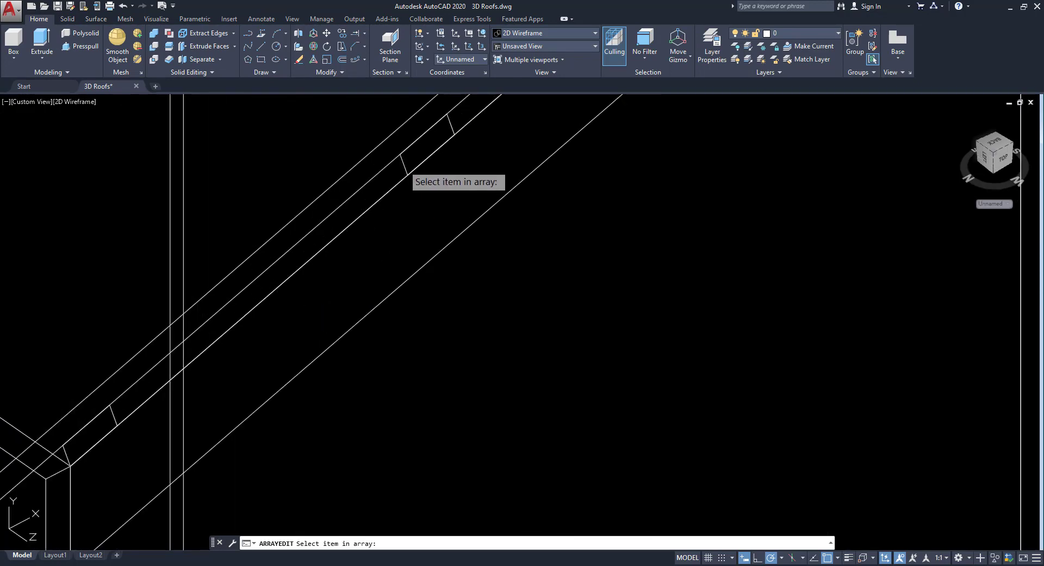
{"action": "left_click", "coordinate": [402, 164]}
{"action": "left_click", "coordinate": [565, 301]}
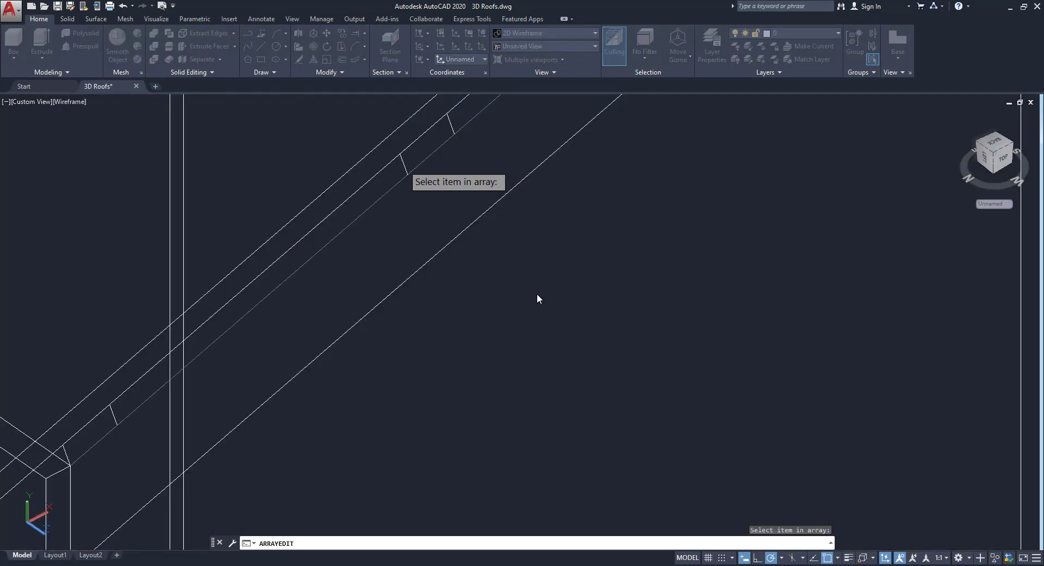
Extrude the purlin source profile with a height of -7.6 along the house and save the changes to the array
{"action": "scroll", "coordinate": [354, 291], "scroll_direction": "down", "scroll_amount": 4}
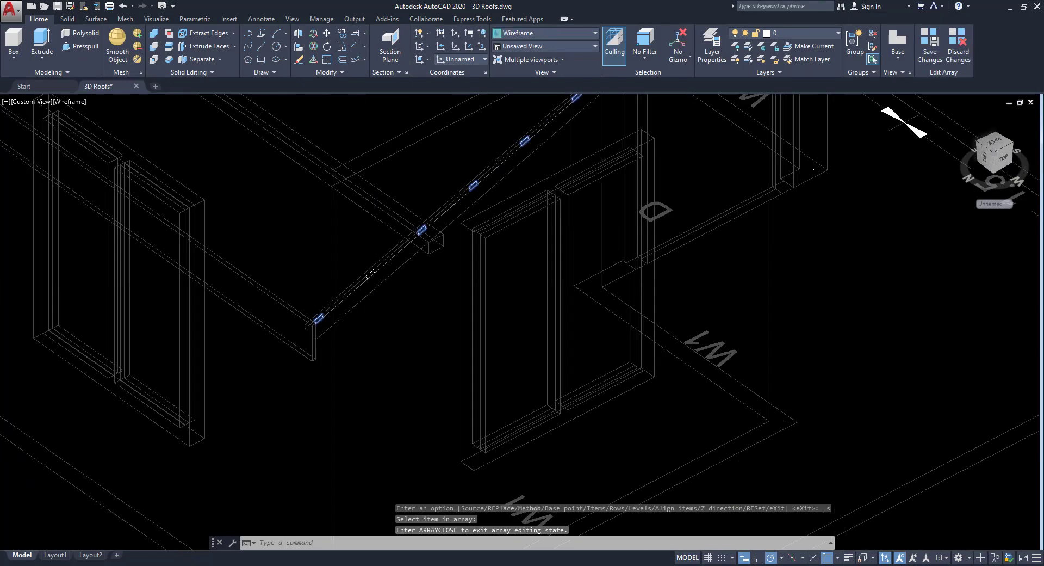
{"action": "scroll", "coordinate": [356, 304], "scroll_direction": "up", "scroll_amount": 5}
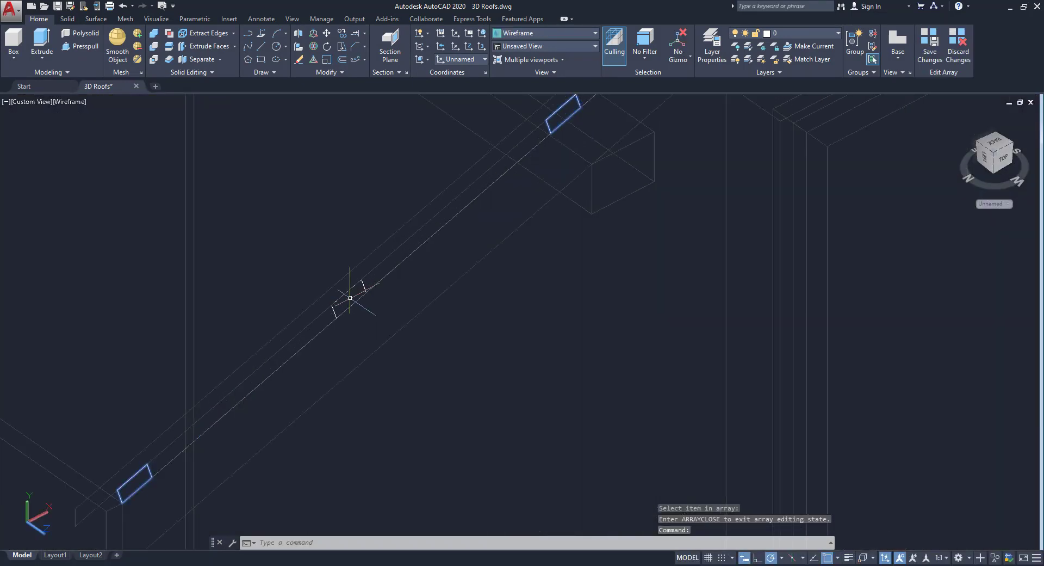
{"action": "left_click", "coordinate": [46, 38]}
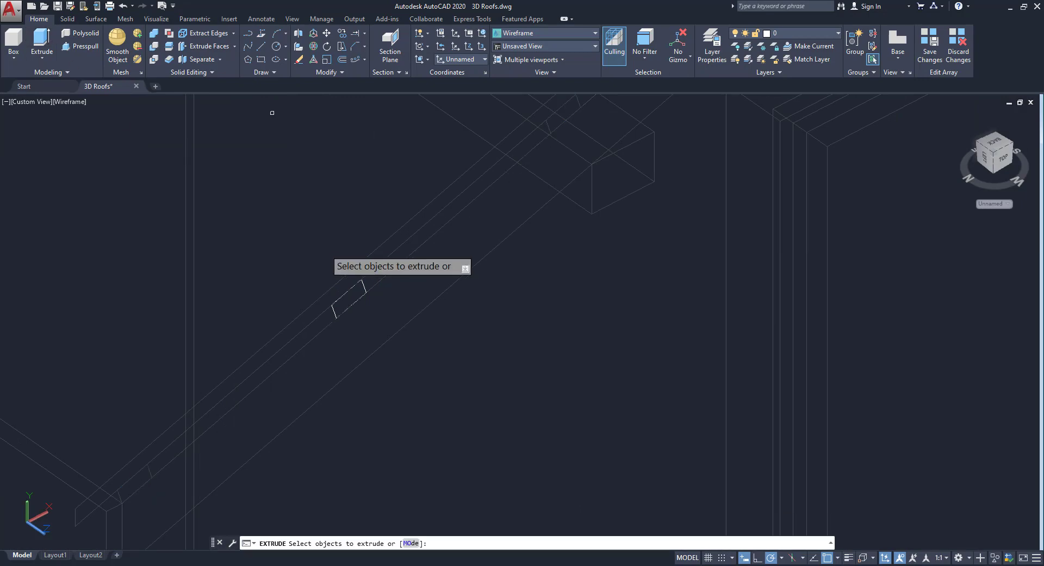
{"action": "left_click", "coordinate": [363, 284]}
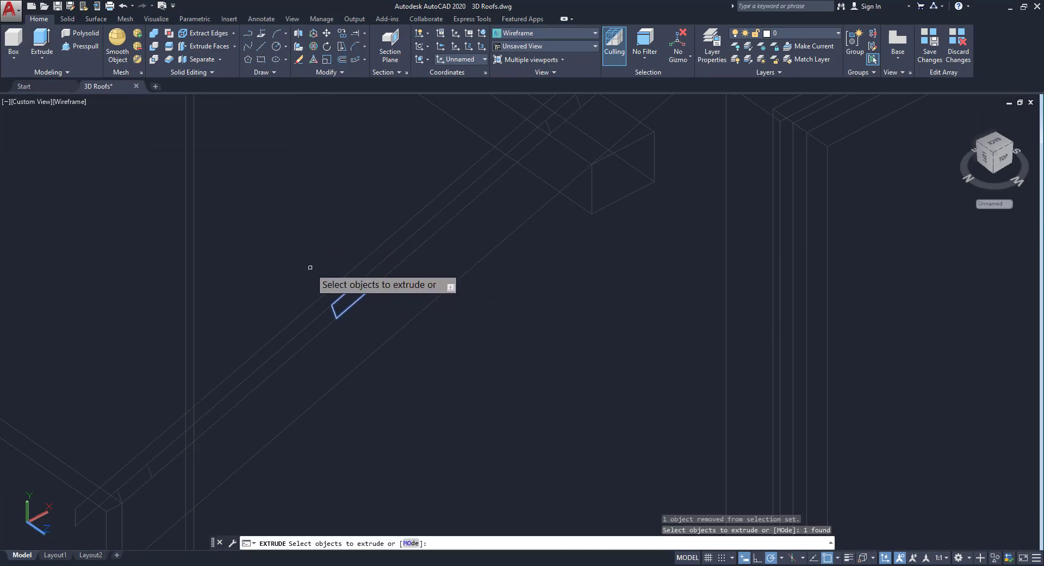
{"action": "right_click", "coordinate": [310, 268]}
{"action": "left_click", "coordinate": [325, 276]}
{"action": "scroll", "coordinate": [309, 270], "scroll_direction": "down", "scroll_amount": 4}
{"action": "middle_click_drag", "start_coordinate": [257, 249], "coordinate": [524, 406]}
{"action": "middle_click_drag", "start_coordinate": [217, 227], "coordinate": [519, 446]}
{"action": "scroll", "coordinate": [316, 217], "scroll_direction": "up", "scroll_amount": 3}
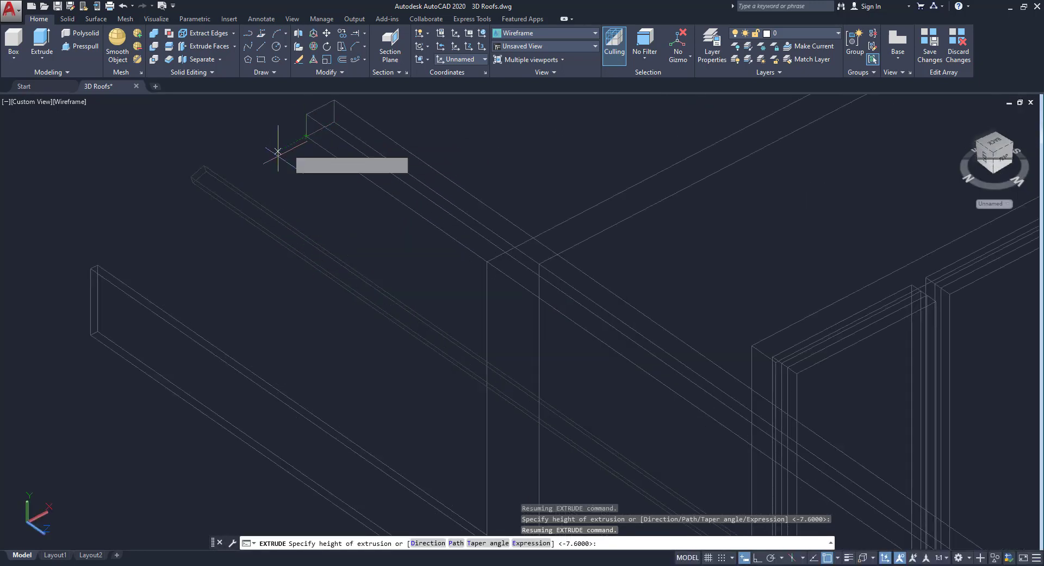
{"action": "key", "text": "Return"}
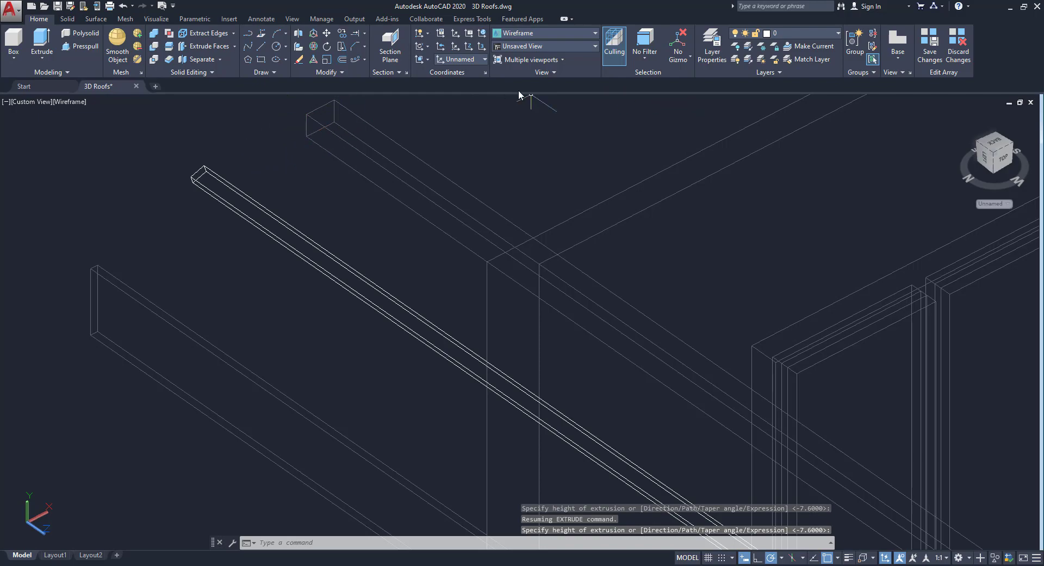
{"action": "left_click", "coordinate": [930, 51]}
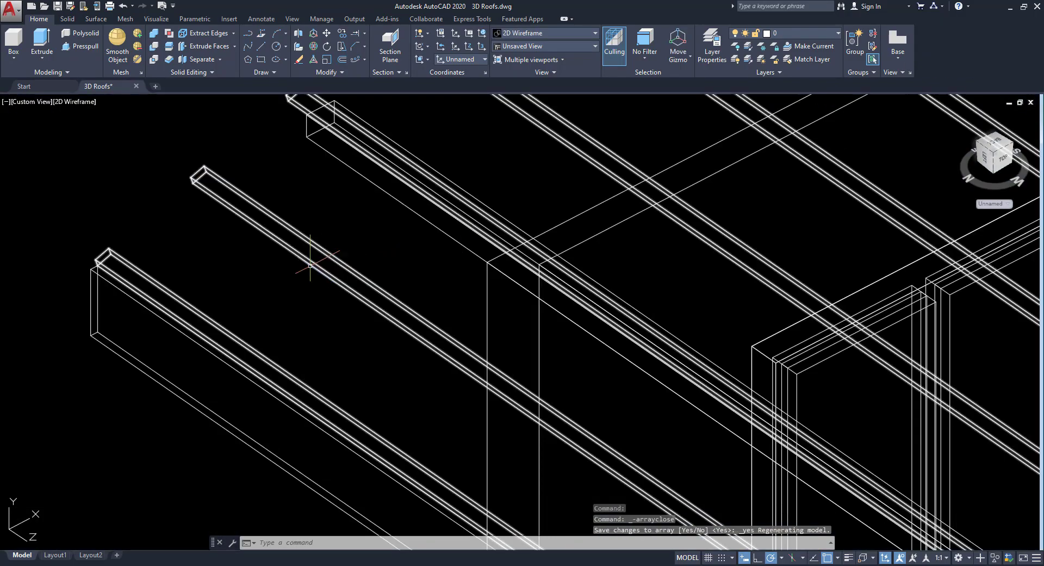
Examine the extruded purlin array along the rafter, especially where the purlins meet the fascia board
{"action": "scroll", "coordinate": [461, 311], "scroll_direction": "down", "scroll_amount": 5}
{"action": "scroll", "coordinate": [461, 311], "scroll_direction": "up", "scroll_amount": 5}
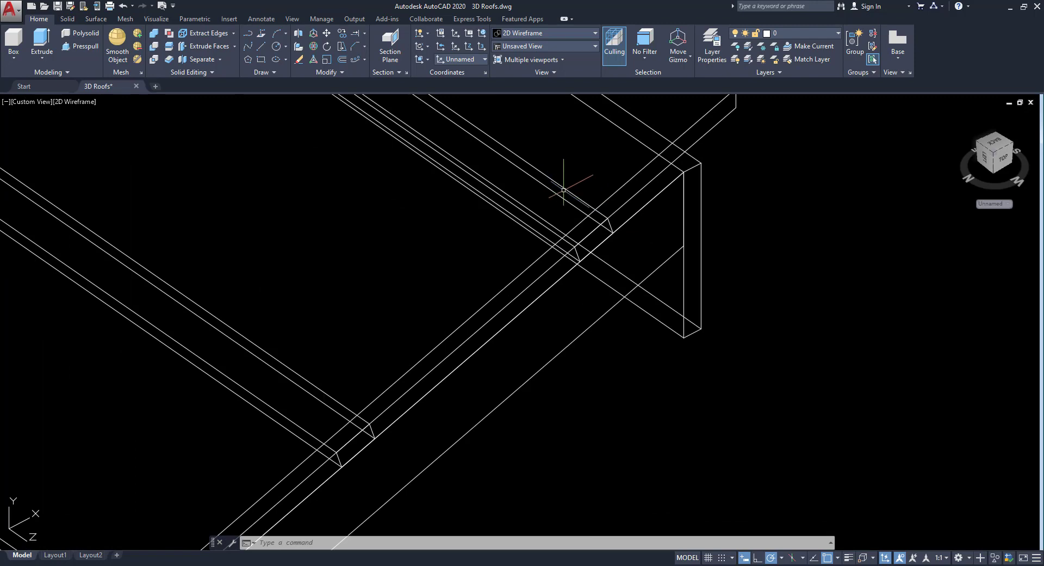
{"action": "left_click", "coordinate": [567, 193]}
{"action": "scroll", "coordinate": [567, 193], "scroll_direction": "down", "scroll_amount": 3}
{"action": "scroll", "coordinate": [508, 239], "scroll_direction": "up", "scroll_amount": 2}
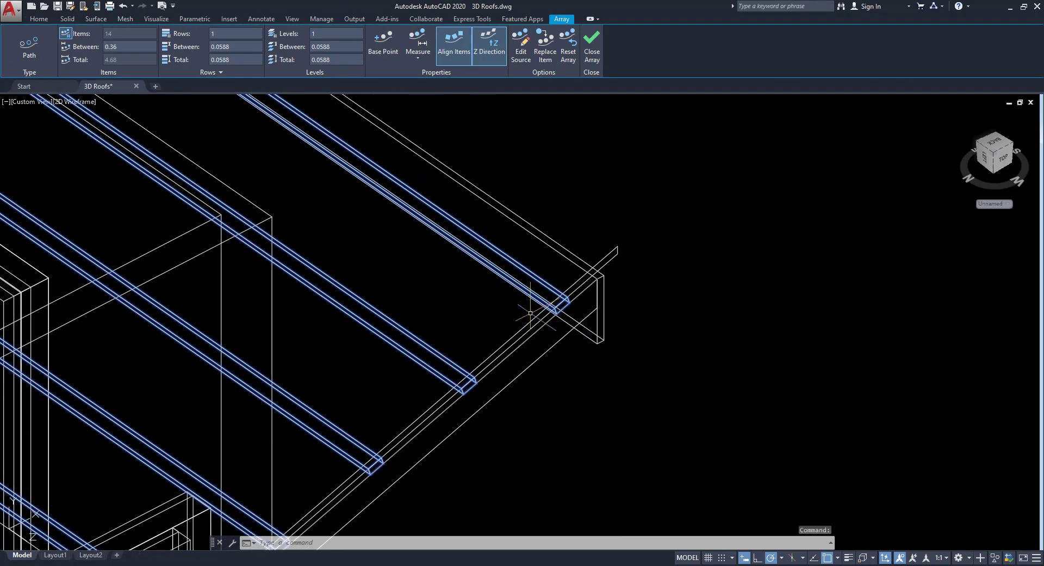
{"action": "scroll", "coordinate": [550, 345], "scroll_direction": "down", "scroll_amount": 2}
{"action": "key", "text": "Escape"}
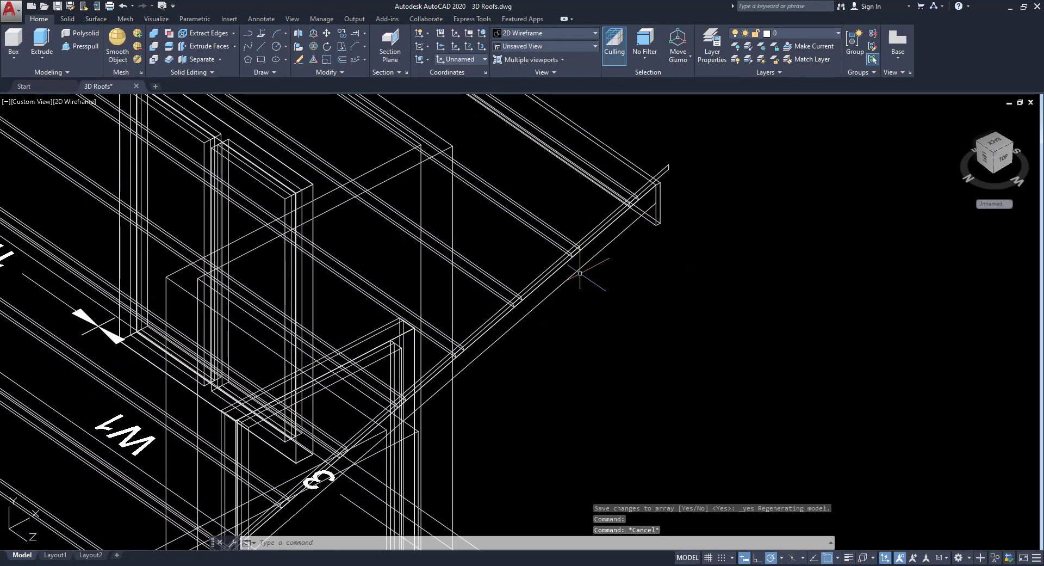
Move the rafter profile 0.3 inward along the negative Z direction, using its lower corner at the fascia board as the base point
{"action": "left_click", "coordinate": [549, 291]}
{"action": "scroll", "coordinate": [549, 291], "scroll_direction": "down", "scroll_amount": 2}
{"action": "scroll", "coordinate": [388, 383], "scroll_direction": "up", "scroll_amount": 2}
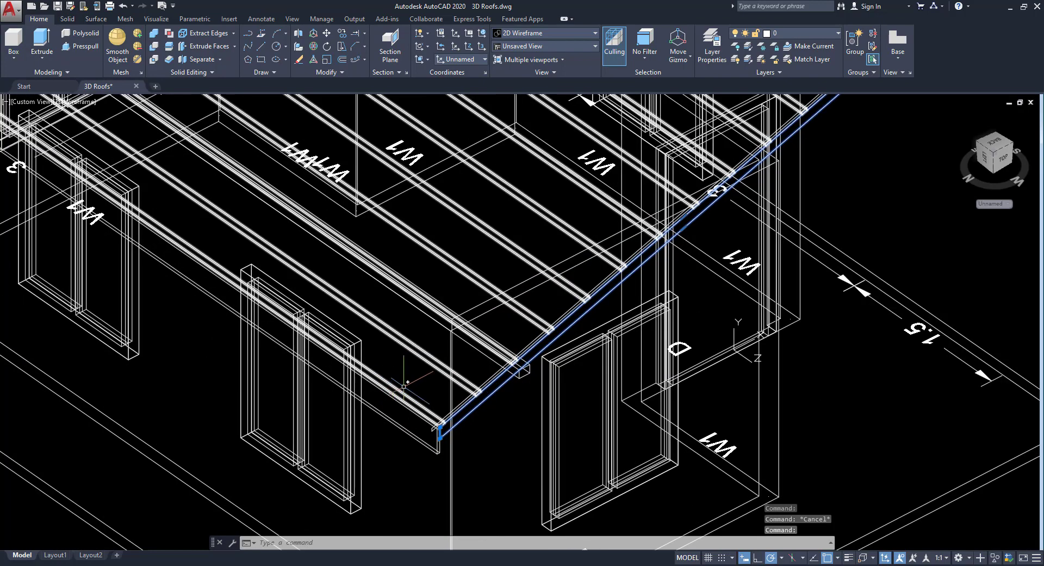
{"action": "scroll", "coordinate": [399, 337], "scroll_direction": "up", "scroll_amount": 2}
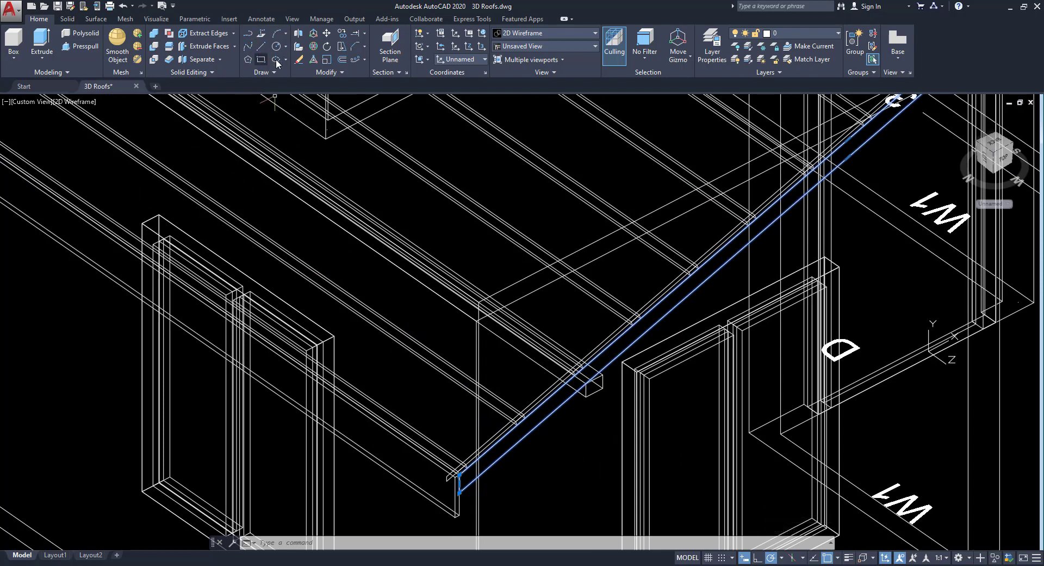
{"action": "left_click", "coordinate": [327, 36]}
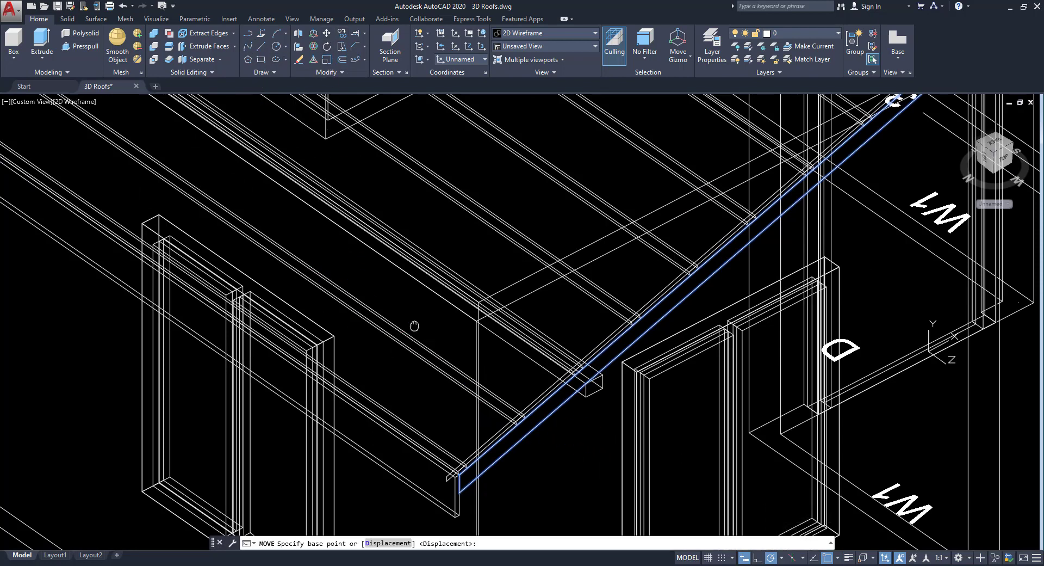
{"action": "scroll", "coordinate": [431, 420], "scroll_direction": "up", "scroll_amount": 5}
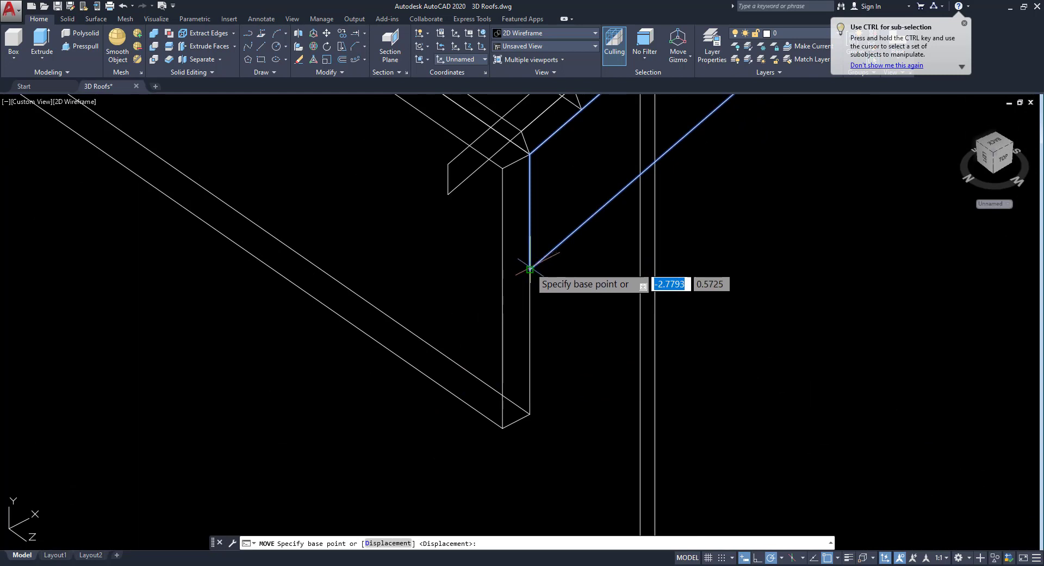
{"action": "left_click", "coordinate": [530, 270]}
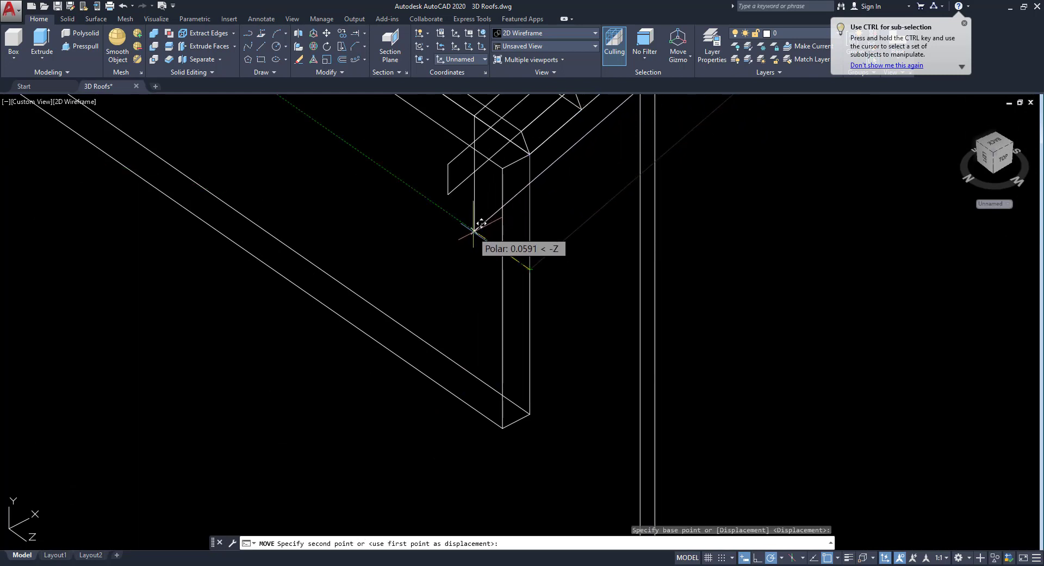
{"action": "type", "text": "0.3"}
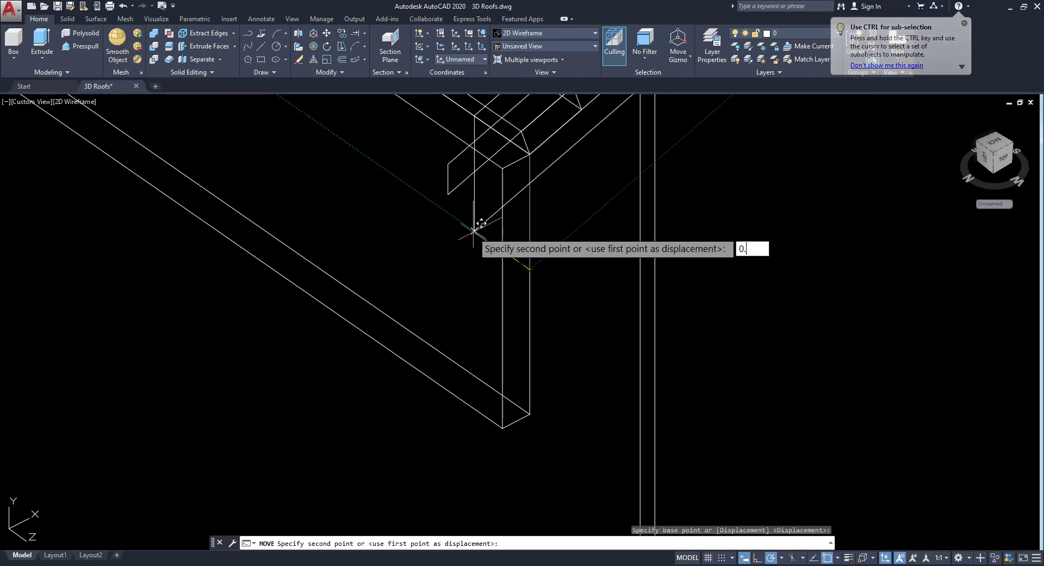
{"action": "key", "text": "Return"}
Check the moved rafter profile and the purlins in the Conceptual visual style, and return to 2D Wireframe
{"action": "middle_click_drag", "start_coordinate": [466, 226], "coordinate": [462, 359]}
{"action": "scroll", "coordinate": [463, 359], "scroll_direction": "up", "scroll_amount": 2}
{"action": "scroll", "coordinate": [559, 428], "scroll_direction": "down", "scroll_amount": 5}
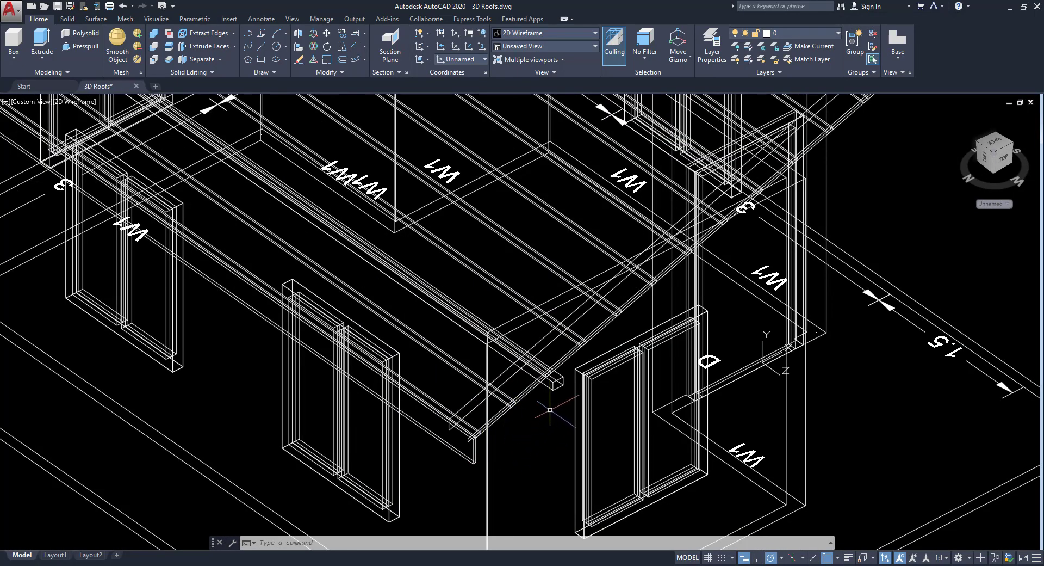
{"action": "left_click", "coordinate": [557, 32]}
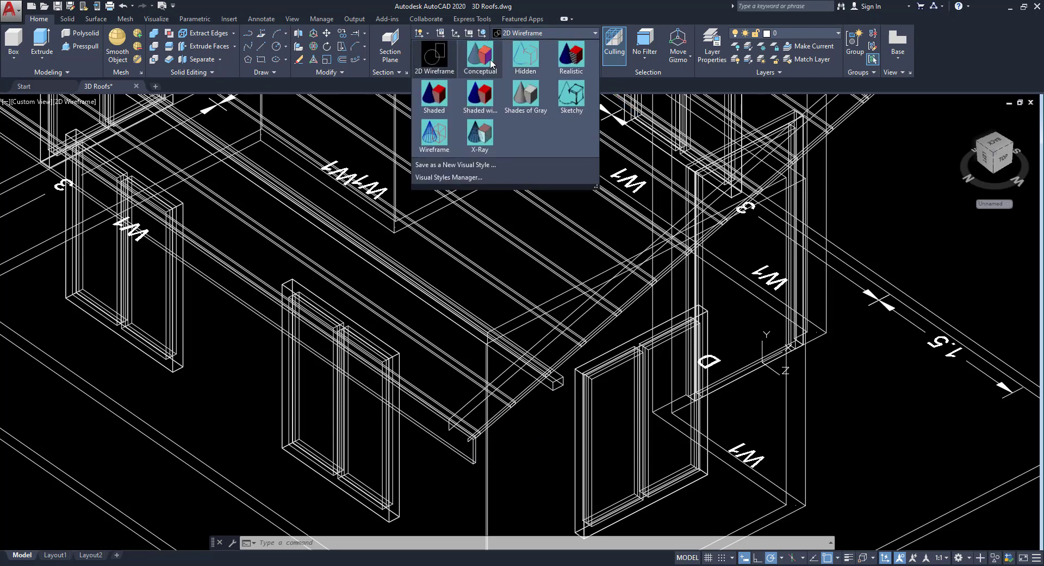
{"action": "left_click", "coordinate": [491, 64]}
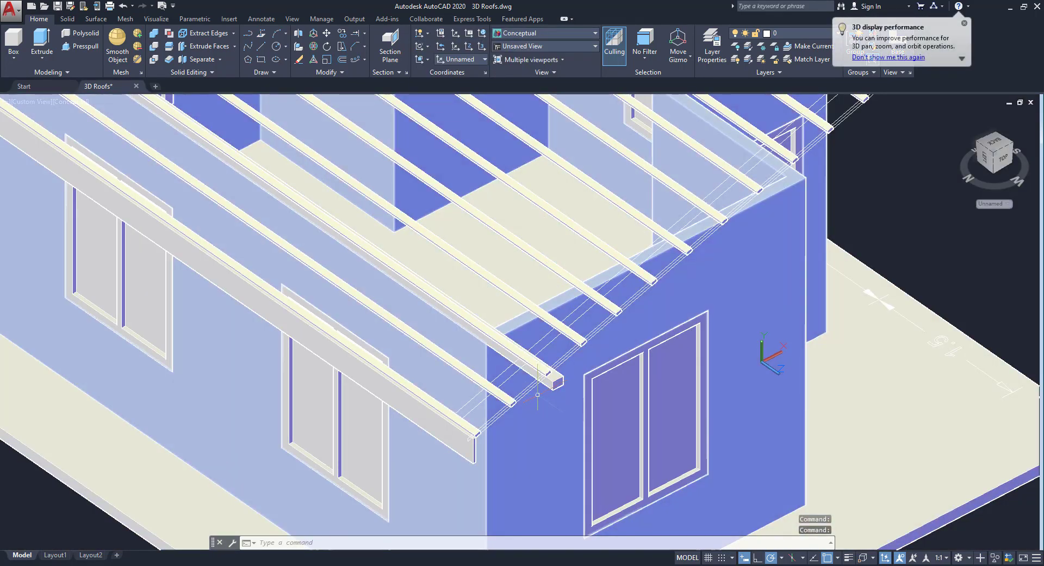
{"action": "scroll", "coordinate": [457, 393], "scroll_direction": "up", "scroll_amount": 2}
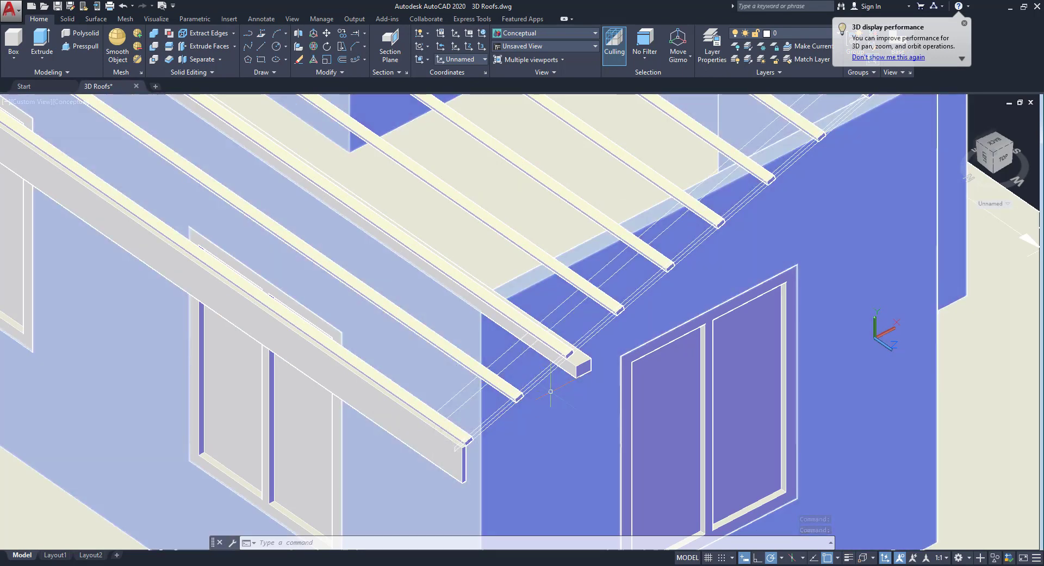
{"action": "scroll", "coordinate": [550, 392], "scroll_direction": "down", "scroll_amount": 2}
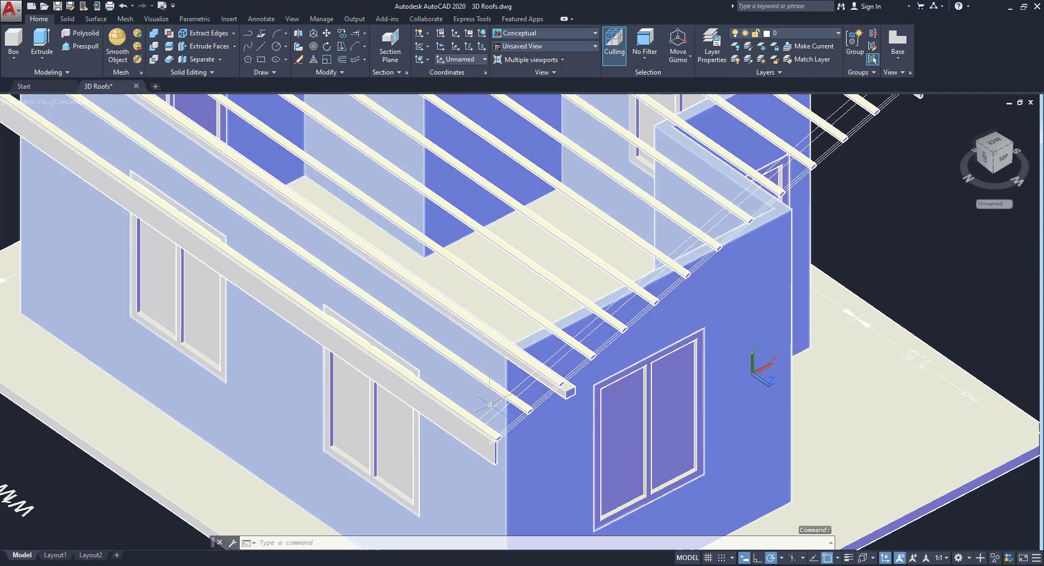
{"action": "left_click", "coordinate": [540, 34]}
{"action": "left_click", "coordinate": [438, 64]}
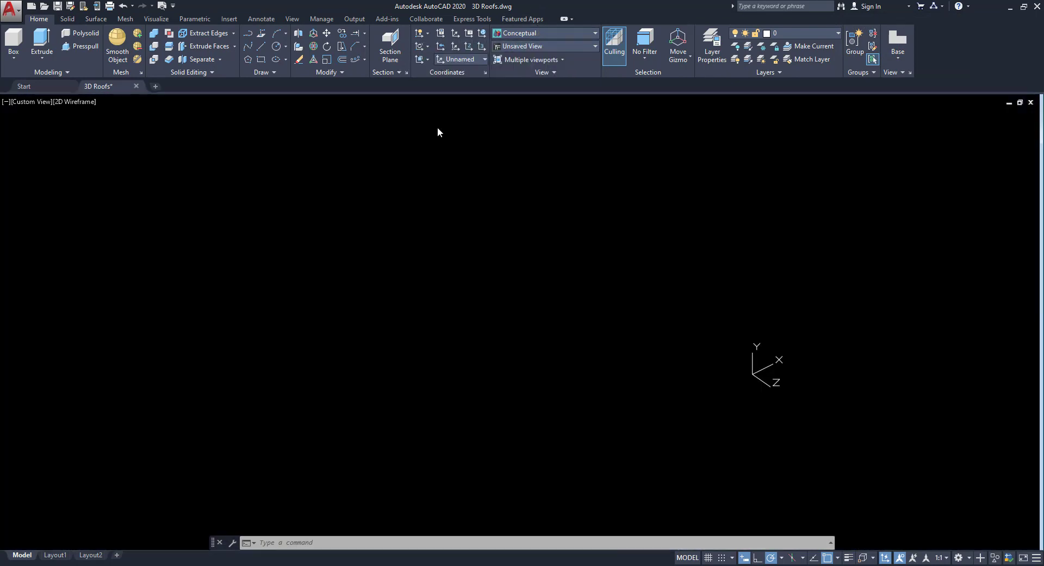
Extrude the closed rafter profile beneath the purlins to a thickness of 0.05
{"action": "scroll", "coordinate": [489, 377], "scroll_direction": "up", "scroll_amount": 4}
{"action": "scroll", "coordinate": [489, 377], "scroll_direction": "up", "scroll_amount": 3}
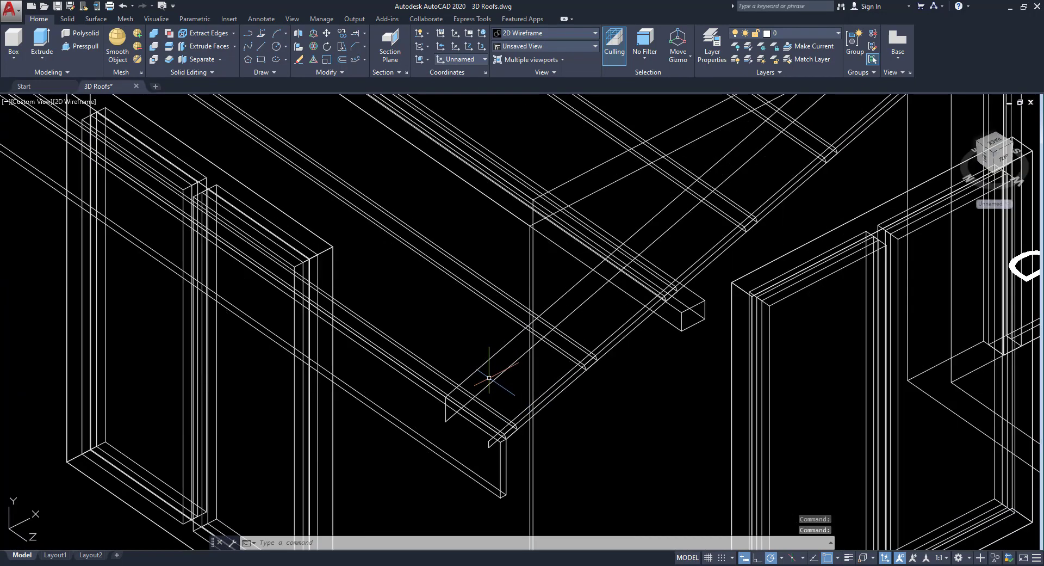
{"action": "middle_click_drag", "start_coordinate": [489, 374], "coordinate": [515, 379]}
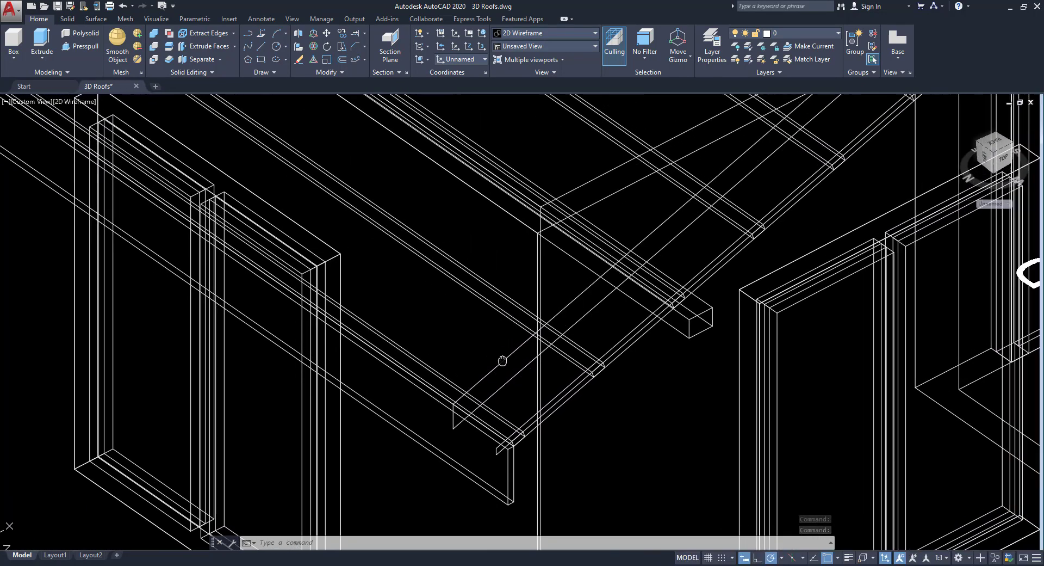
{"action": "left_click", "coordinate": [43, 62]}
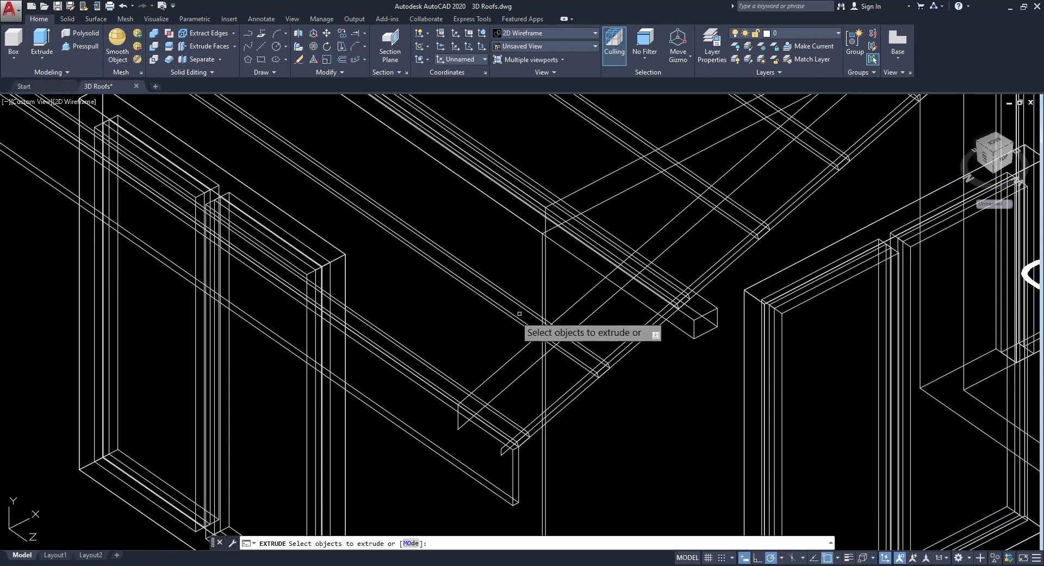
{"action": "left_click", "coordinate": [495, 371]}
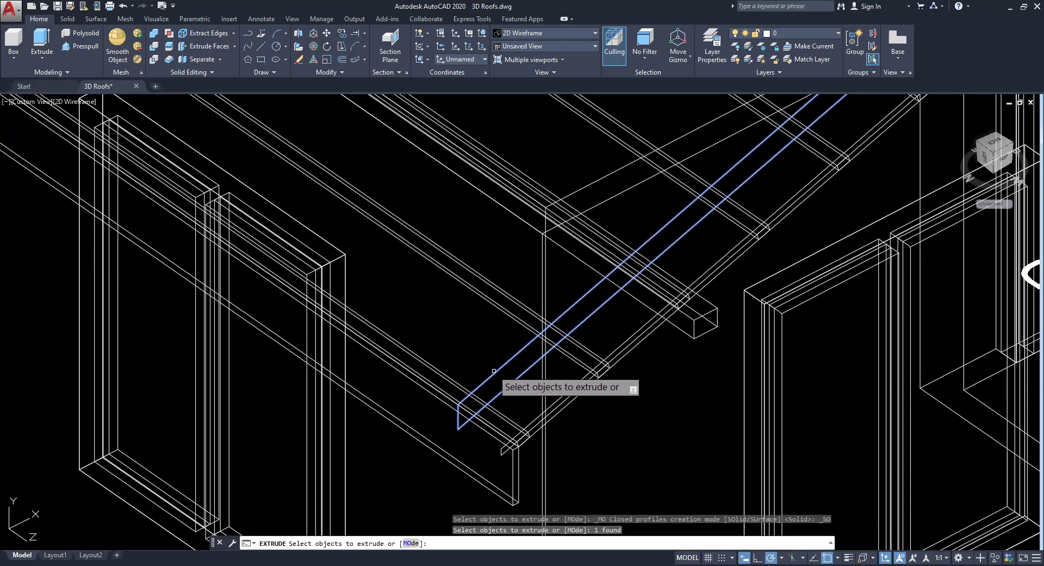
{"action": "right_click", "coordinate": [484, 343]}
{"action": "left_click", "coordinate": [495, 349]}
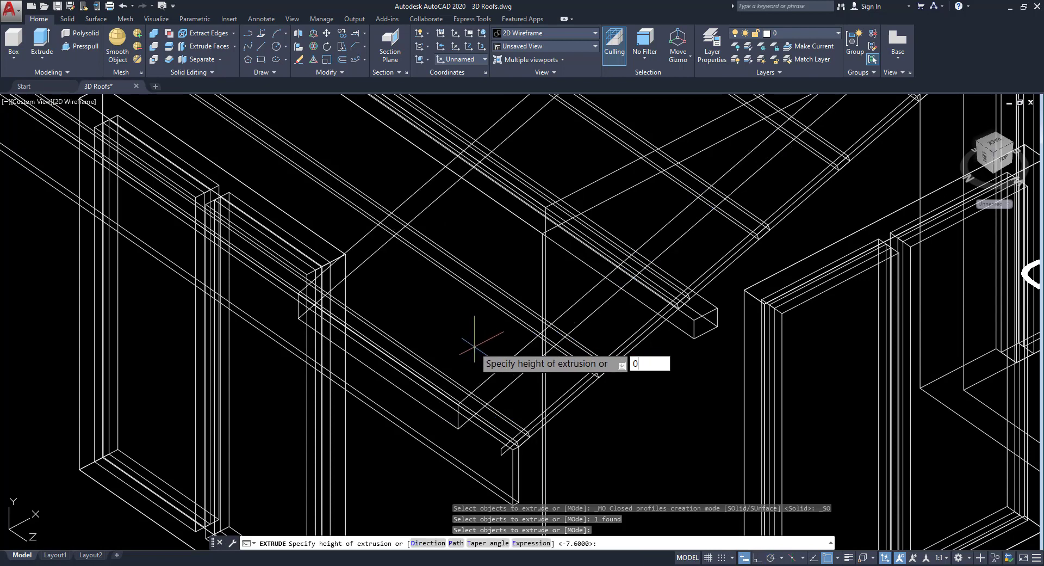
{"action": "key", "text": "Return"}
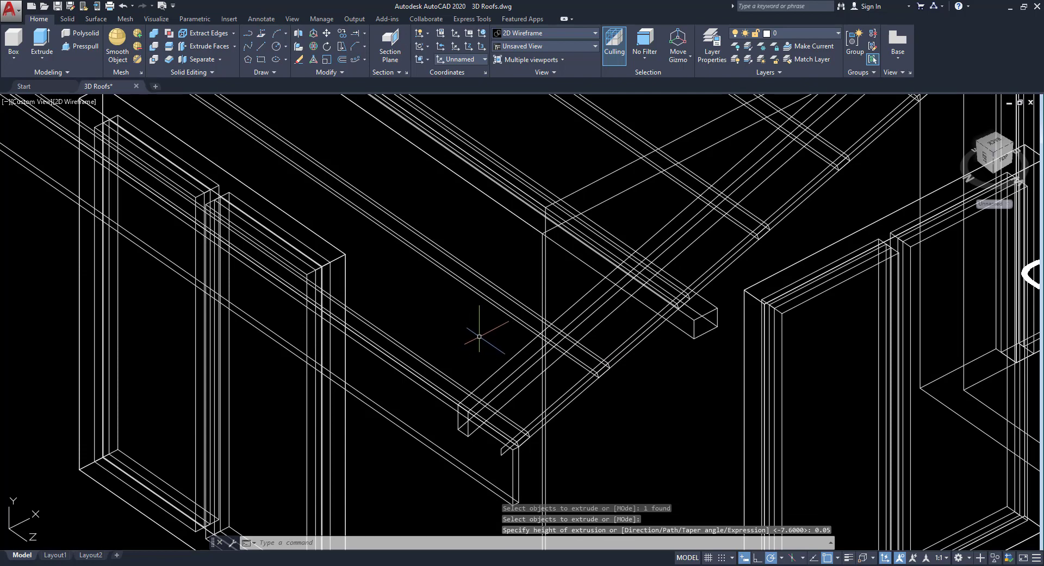
Start copying the extruded rafter, using the midpoint of the top edge of its eave end as the base point
{"action": "scroll", "coordinate": [479, 338], "scroll_direction": "down", "scroll_amount": 5}
{"action": "scroll", "coordinate": [473, 396], "scroll_direction": "down", "scroll_amount": 3}
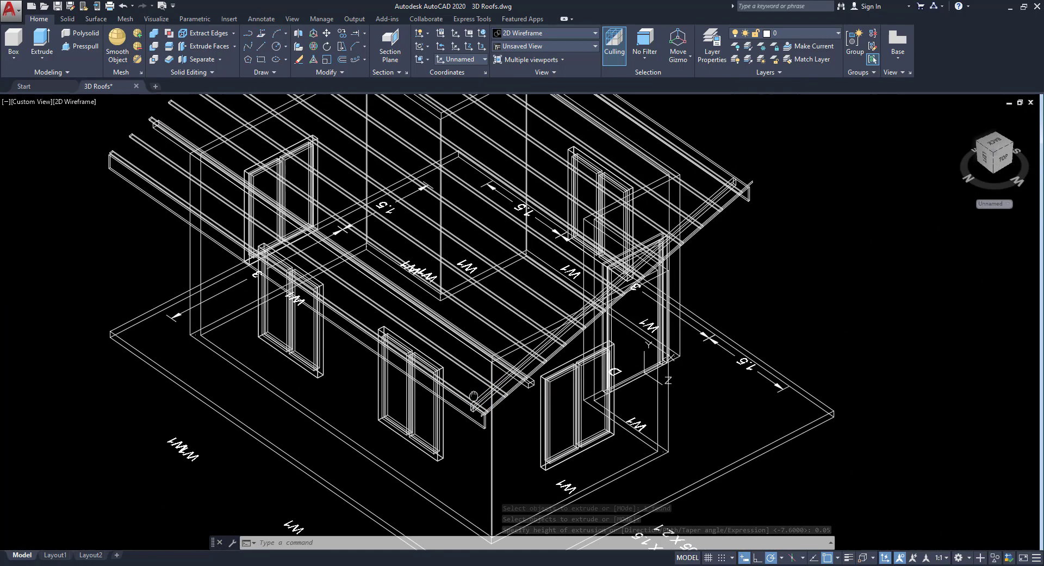
{"action": "scroll", "coordinate": [473, 396], "scroll_direction": "up", "scroll_amount": 2}
{"action": "scroll", "coordinate": [487, 424], "scroll_direction": "down", "scroll_amount": 2}
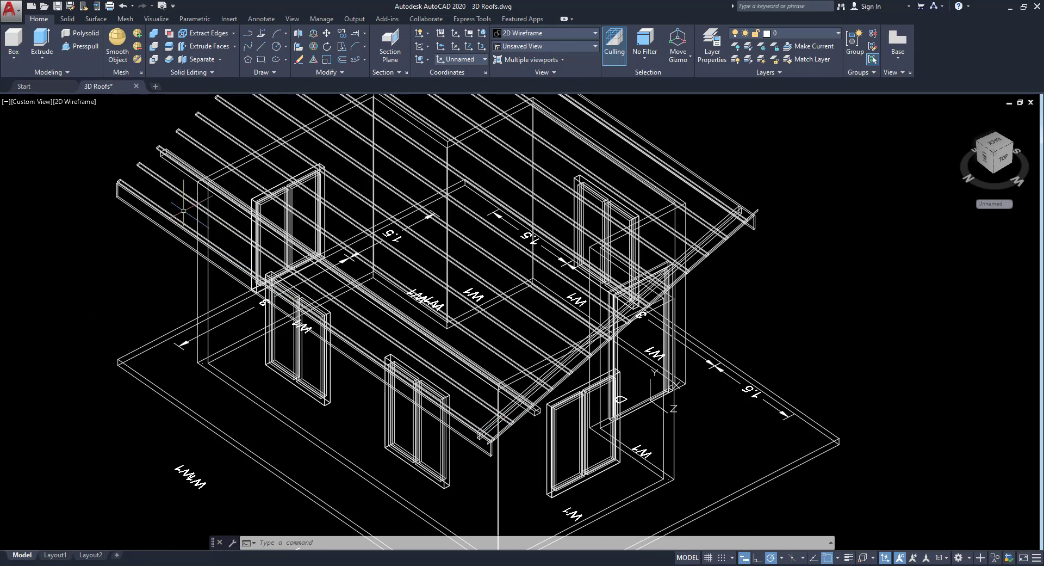
{"action": "scroll", "coordinate": [477, 416], "scroll_direction": "up", "scroll_amount": 3}
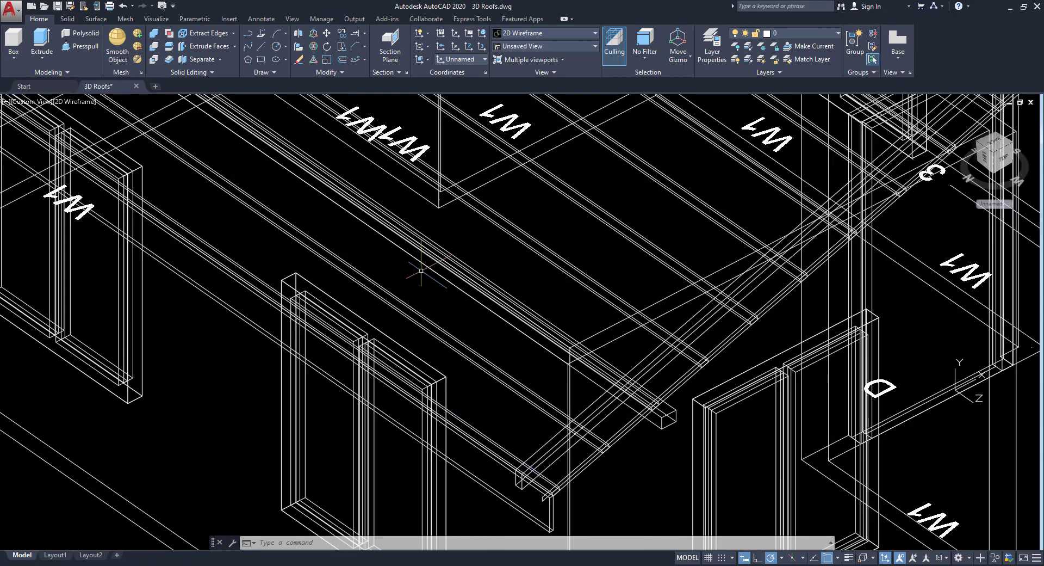
{"action": "left_click", "coordinate": [342, 34]}
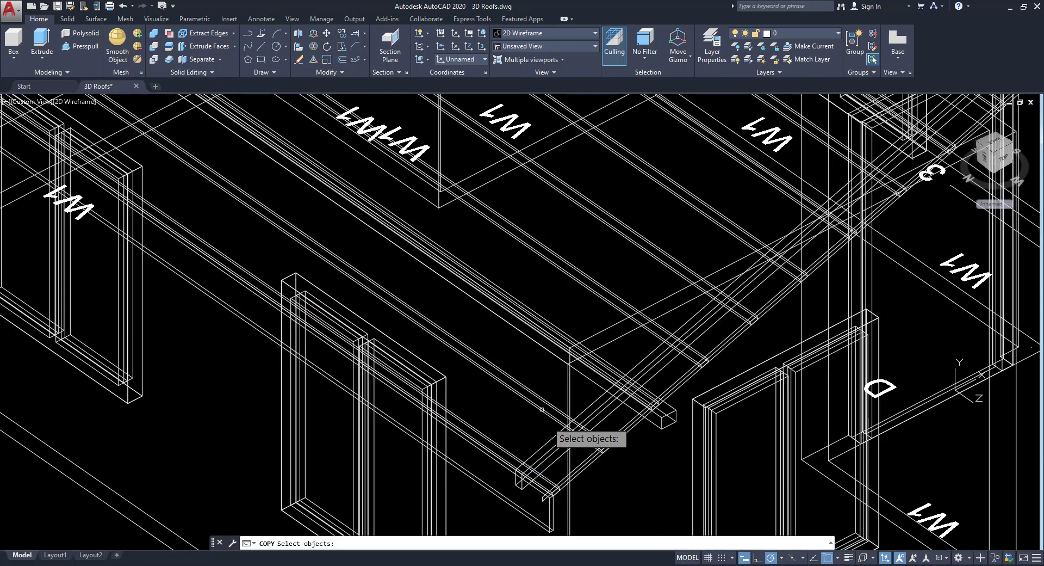
{"action": "left_click", "coordinate": [541, 454]}
{"action": "left_click", "coordinate": [519, 422]}
{"action": "key", "text": "Return"}
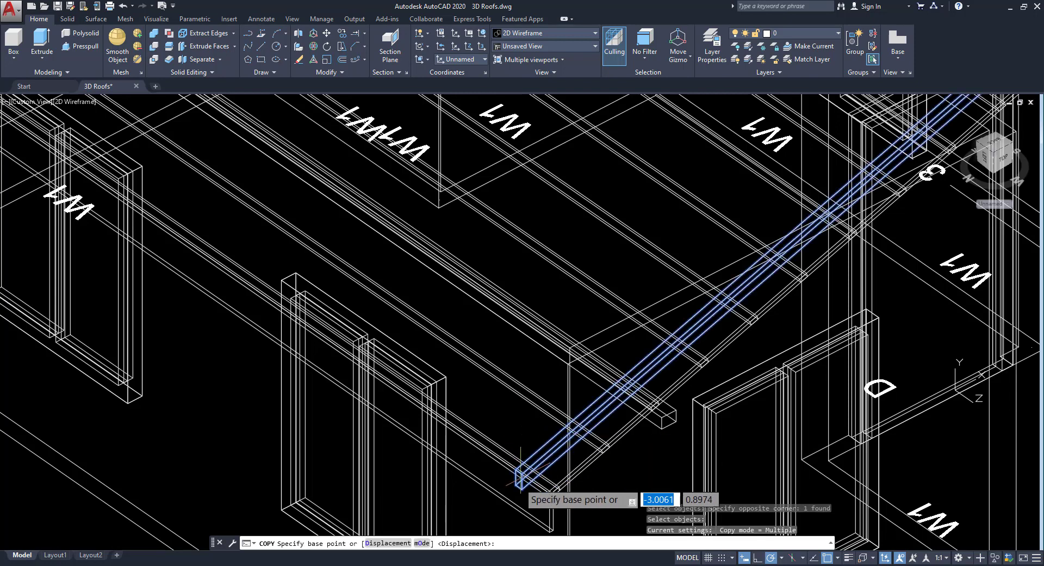
{"action": "scroll", "coordinate": [514, 423], "scroll_direction": "up", "scroll_amount": 4}
{"action": "left_click", "coordinate": [511, 422]}
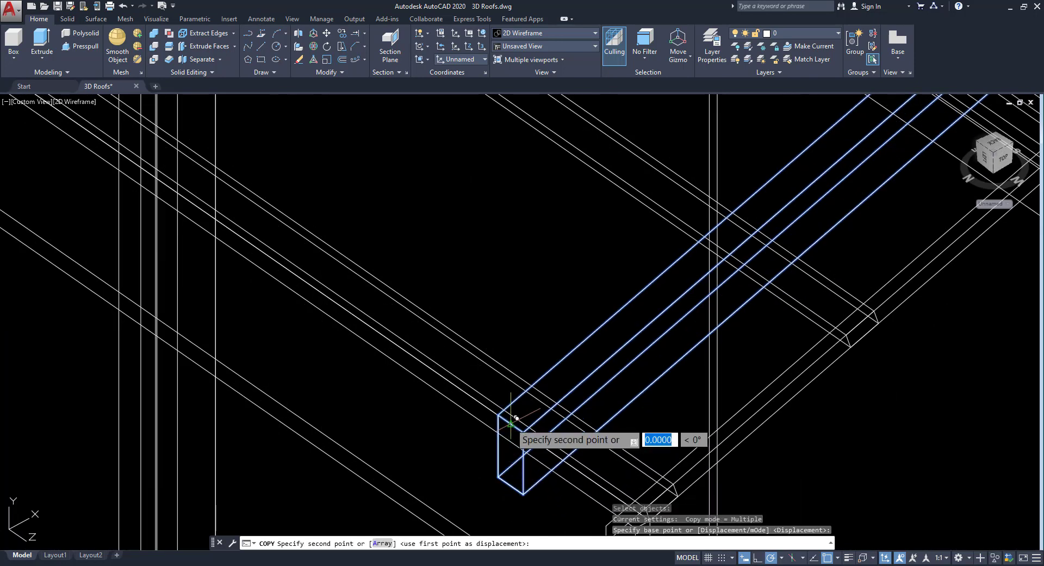
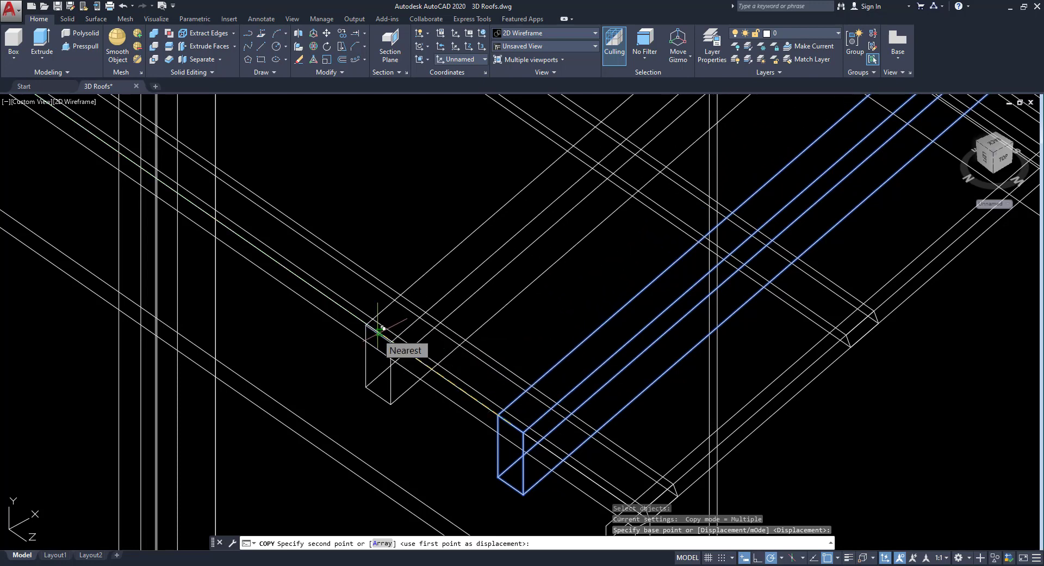
Make the rafter copy an array of 10 items, fitted between the base point and the far end of the fascia board
{"action": "left_click", "coordinate": [381, 544]}
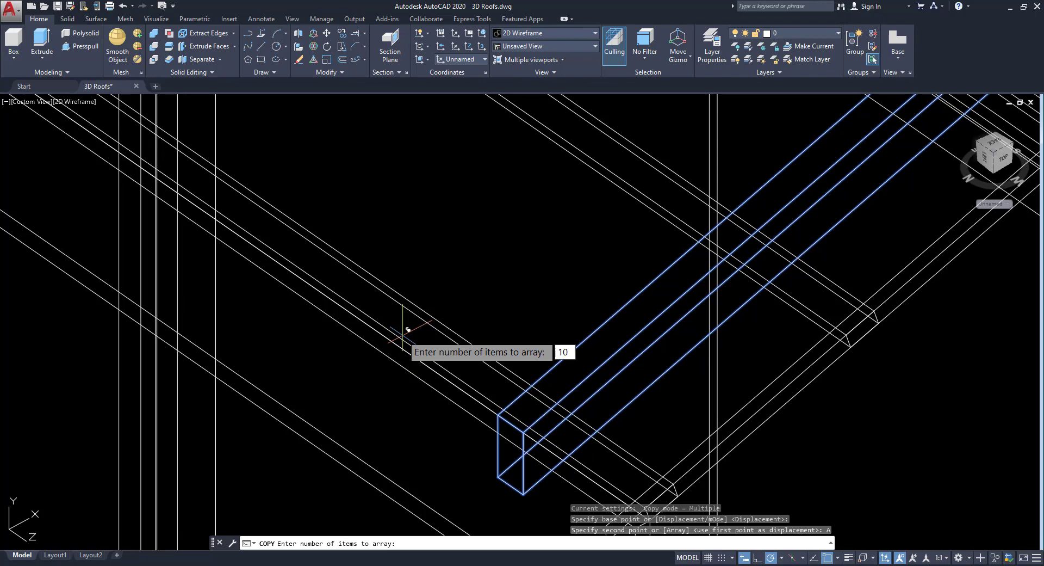
{"action": "type", "text": "10"}
{"action": "key", "text": "Return"}
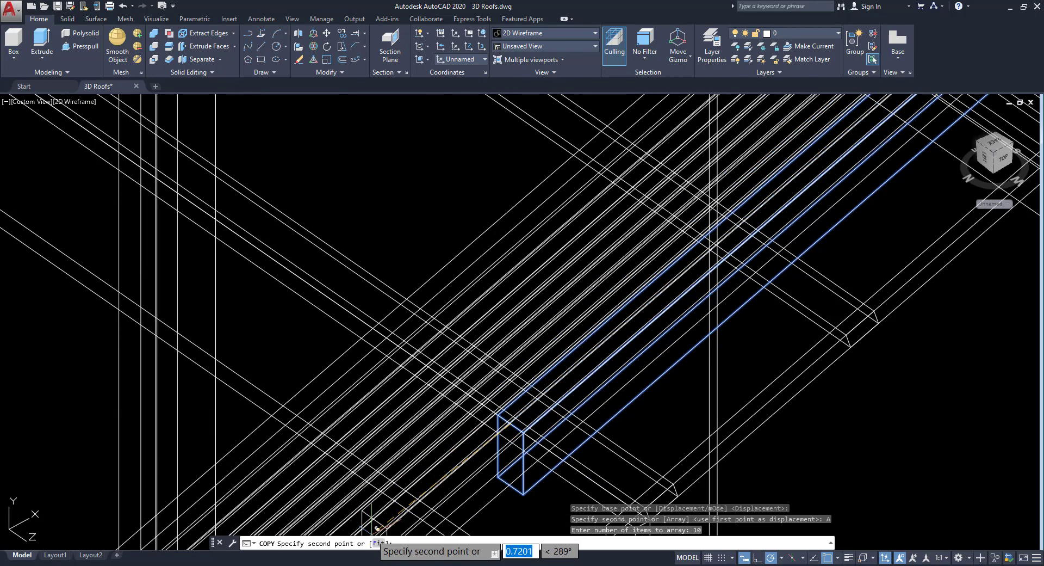
{"action": "left_click", "coordinate": [379, 543]}
{"action": "scroll", "coordinate": [270, 397], "scroll_direction": "down", "scroll_amount": 5}
{"action": "middle_click_drag", "start_coordinate": [191, 228], "coordinate": [721, 514]}
{"action": "scroll", "coordinate": [263, 246], "scroll_direction": "up", "scroll_amount": 4}
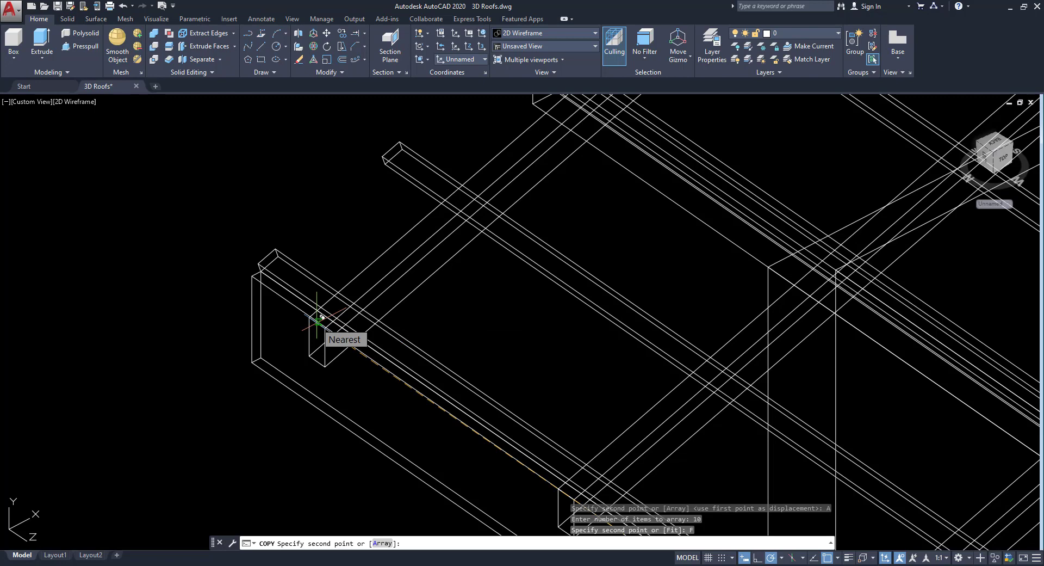
Place the last rafter of the fitted array at an offset of 0.3 from the fascia board's far end and finish the copy
{"action": "right_click", "coordinate": [318, 321], "text": "shift"}
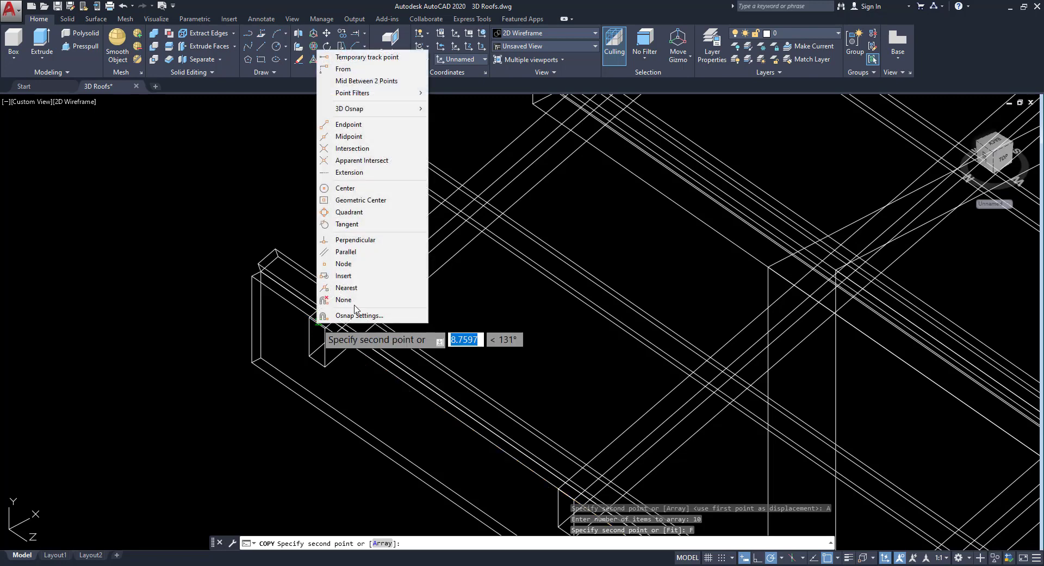
{"action": "left_click", "coordinate": [348, 69]}
{"action": "scroll", "coordinate": [318, 315], "scroll_direction": "up", "scroll_amount": 5}
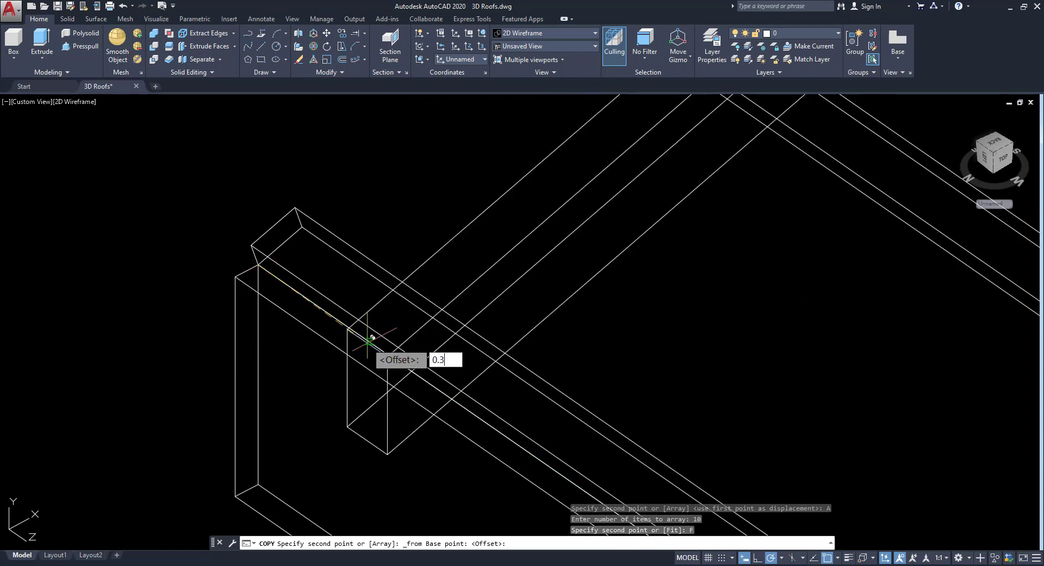
{"action": "type", "text": "0.3"}
{"action": "key", "text": "Return"}
{"action": "right_click", "coordinate": [391, 275]}
{"action": "left_click", "coordinate": [407, 280]}
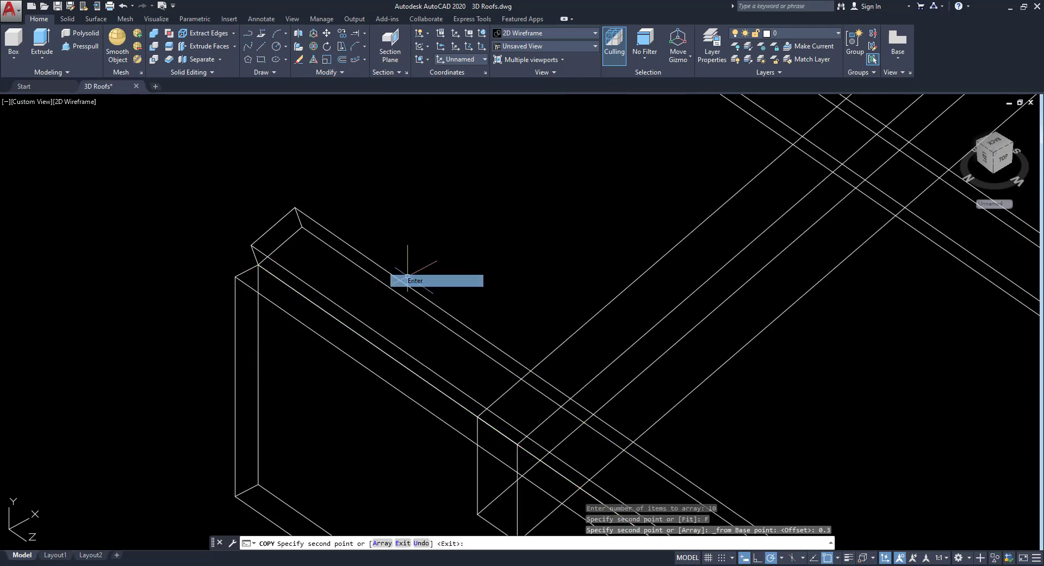
Set the Conceptual visual style and check the rafter array beneath the purlins
{"action": "scroll", "coordinate": [407, 280], "scroll_direction": "down", "scroll_amount": 10}
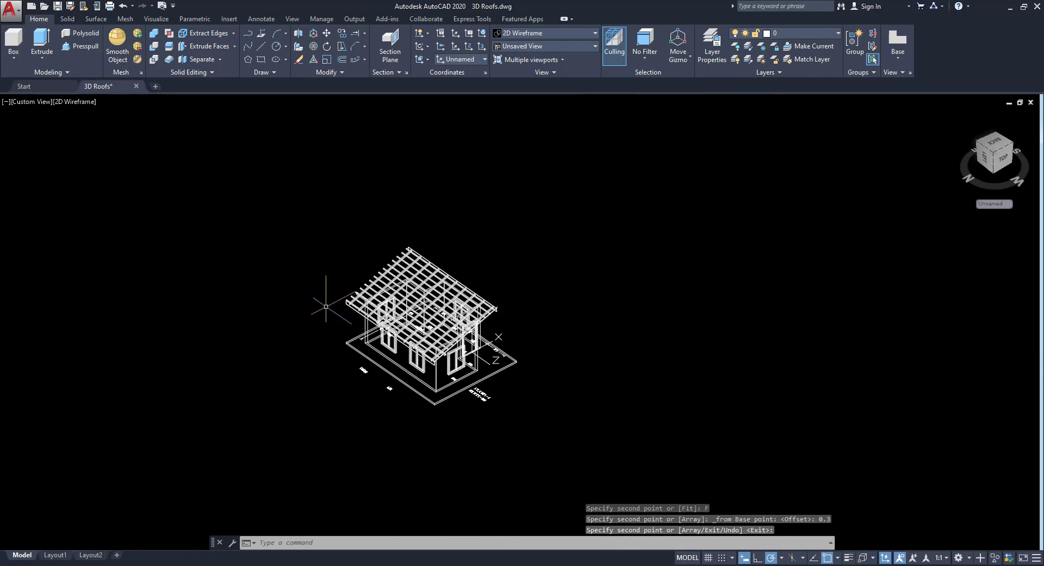
{"action": "scroll", "coordinate": [441, 299], "scroll_direction": "up", "scroll_amount": 6}
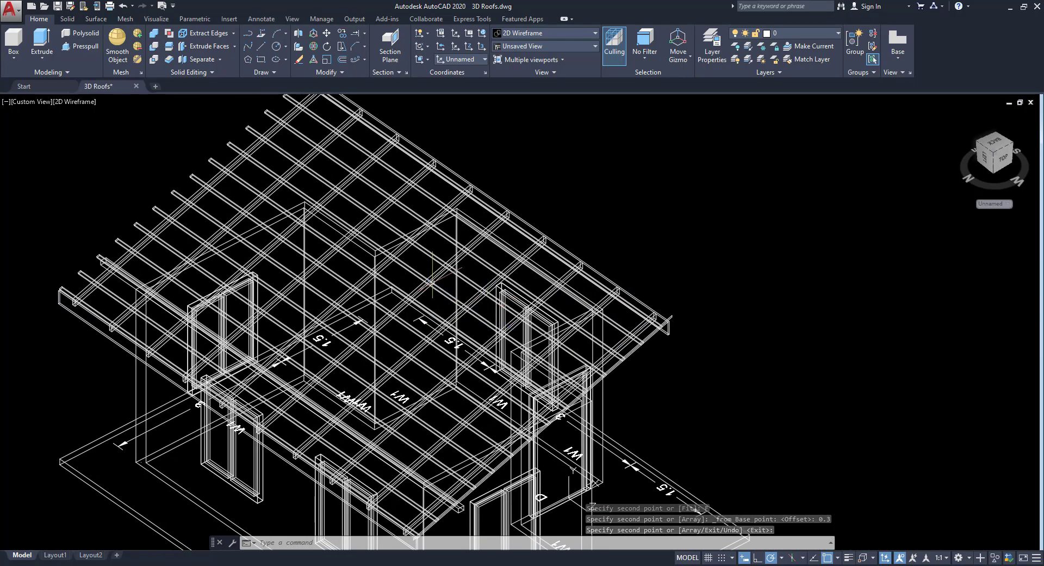
{"action": "left_click", "coordinate": [568, 32]}
{"action": "left_click", "coordinate": [477, 57]}
{"action": "scroll", "coordinate": [694, 263], "scroll_direction": "down", "scroll_amount": 5}
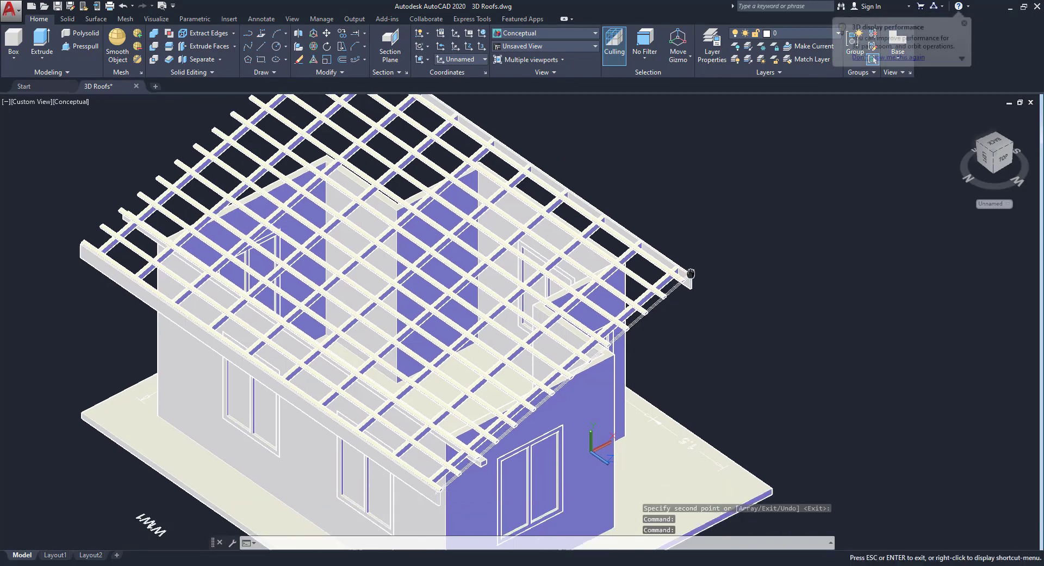
{"action": "scroll", "coordinate": [720, 196], "scroll_direction": "up", "scroll_amount": 10}
{"action": "scroll", "coordinate": [605, 235], "scroll_direction": "down", "scroll_amount": 6}
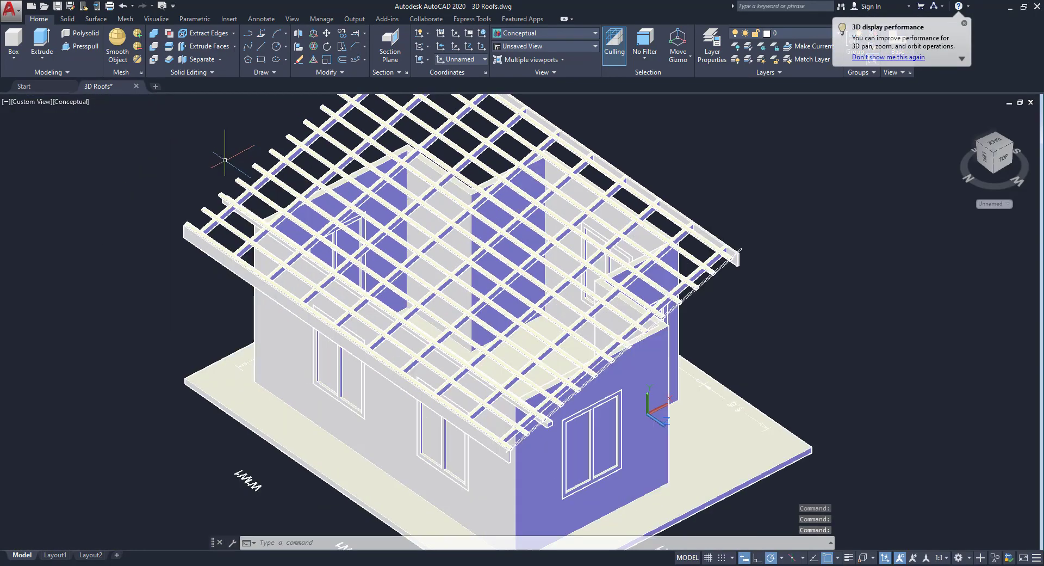
Erase the leftover object at the purlin ends and extrude the thin roof covering profile to the fascia board's far end
{"action": "scroll", "coordinate": [611, 280], "scroll_direction": "up", "scroll_amount": 1}
{"action": "scroll", "coordinate": [610, 273], "scroll_direction": "up", "scroll_amount": 10}
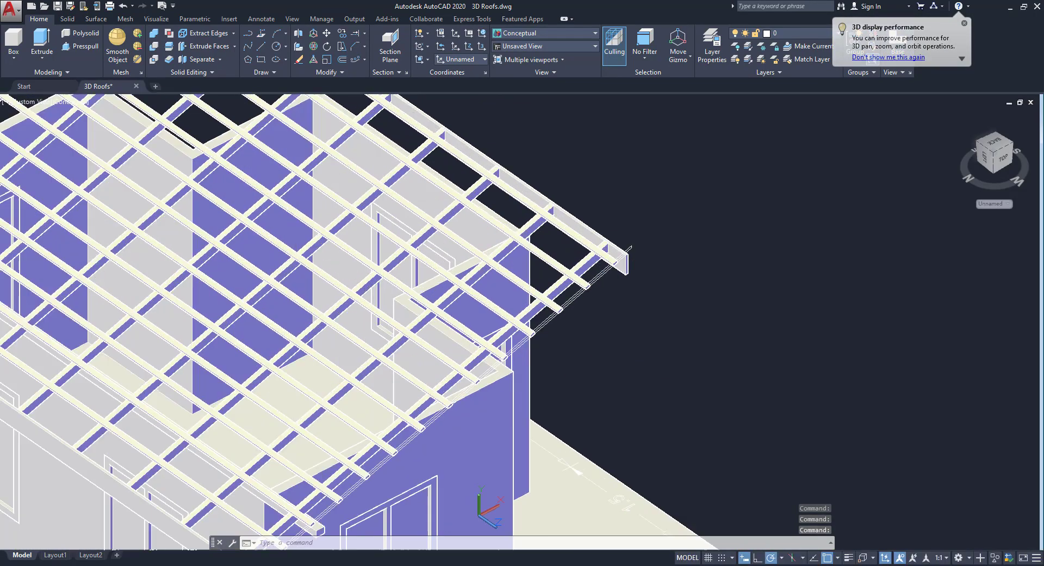
{"action": "key", "text": "Delete"}
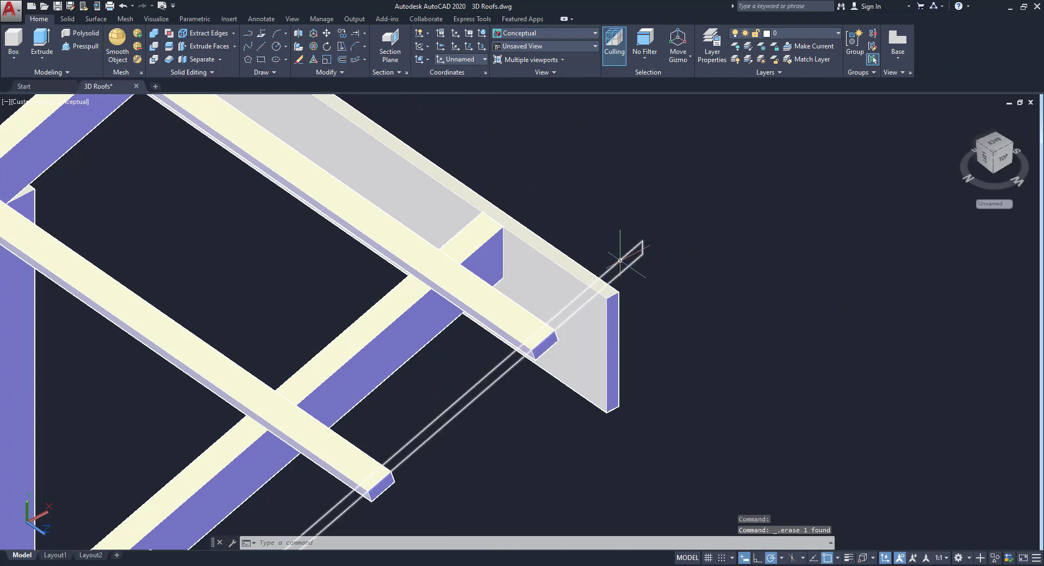
{"action": "left_click", "coordinate": [642, 248]}
{"action": "left_click", "coordinate": [41, 40]}
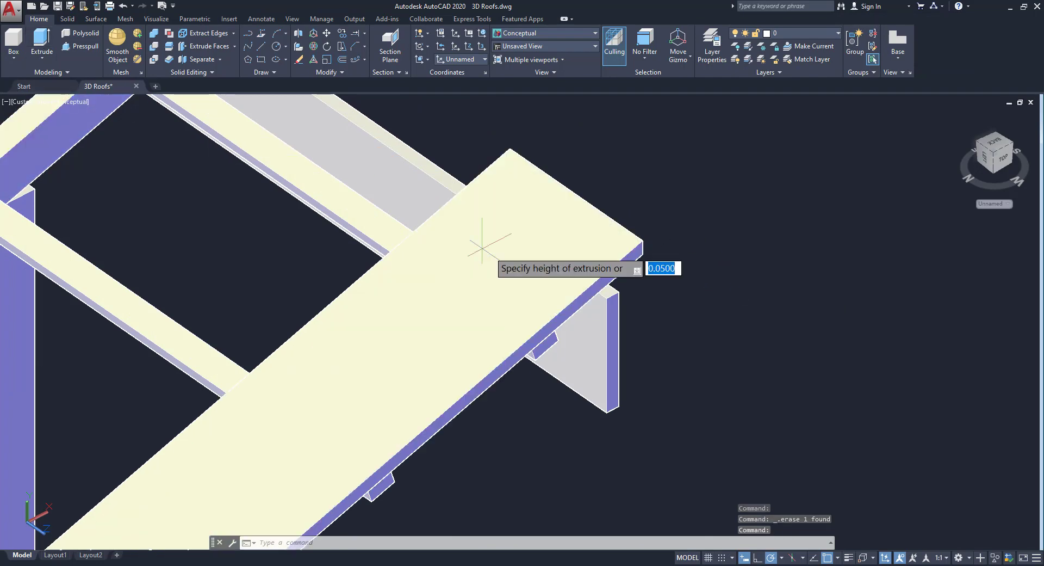
{"action": "scroll", "coordinate": [478, 244], "scroll_direction": "down", "scroll_amount": 5}
{"action": "scroll", "coordinate": [590, 496], "scroll_direction": "up", "scroll_amount": 10}
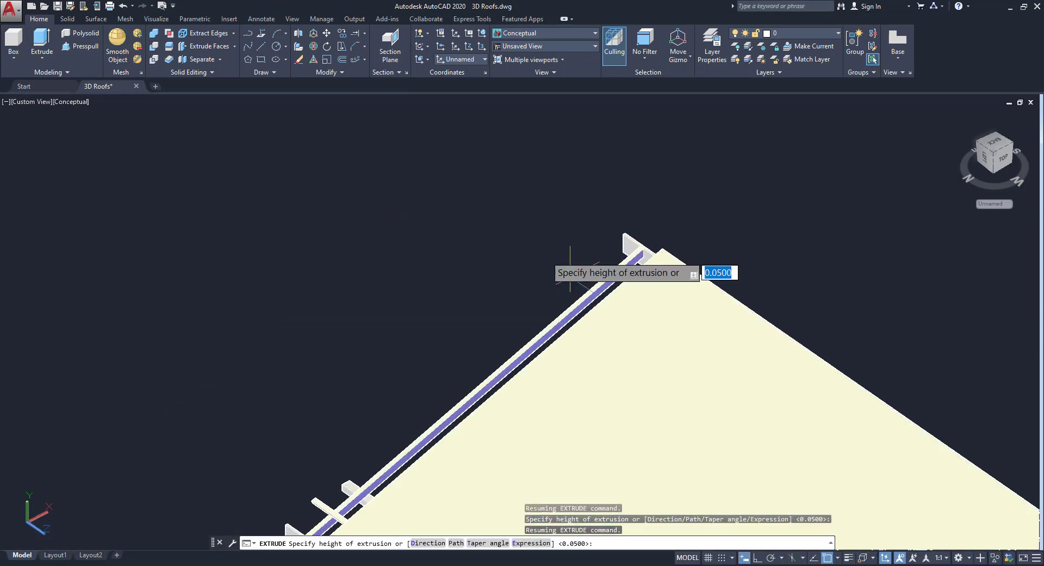
{"action": "scroll", "coordinate": [478, 163], "scroll_direction": "down", "scroll_amount": 8}
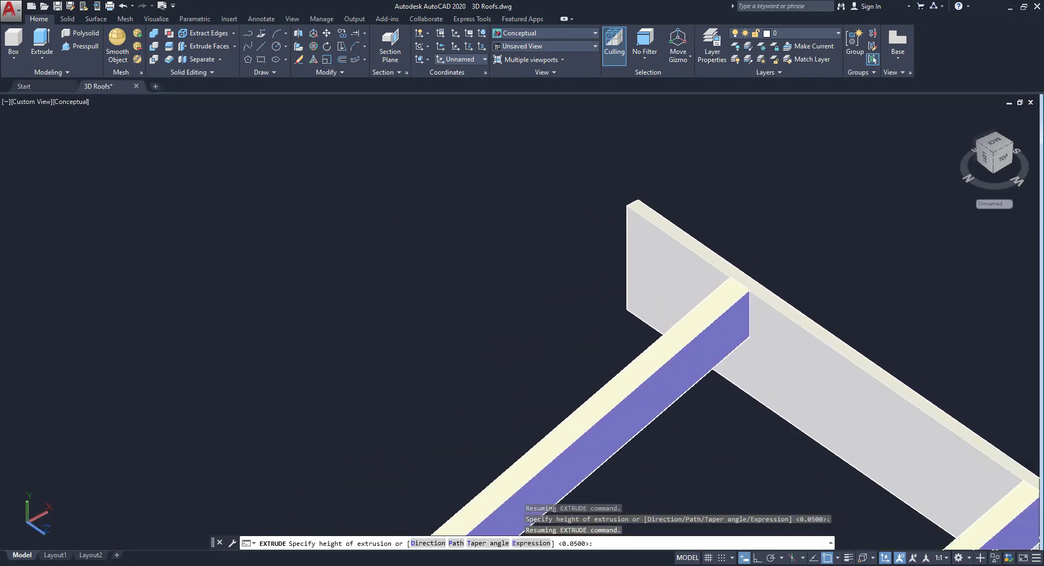
{"action": "scroll", "coordinate": [443, 205], "scroll_direction": "down", "scroll_amount": 5}
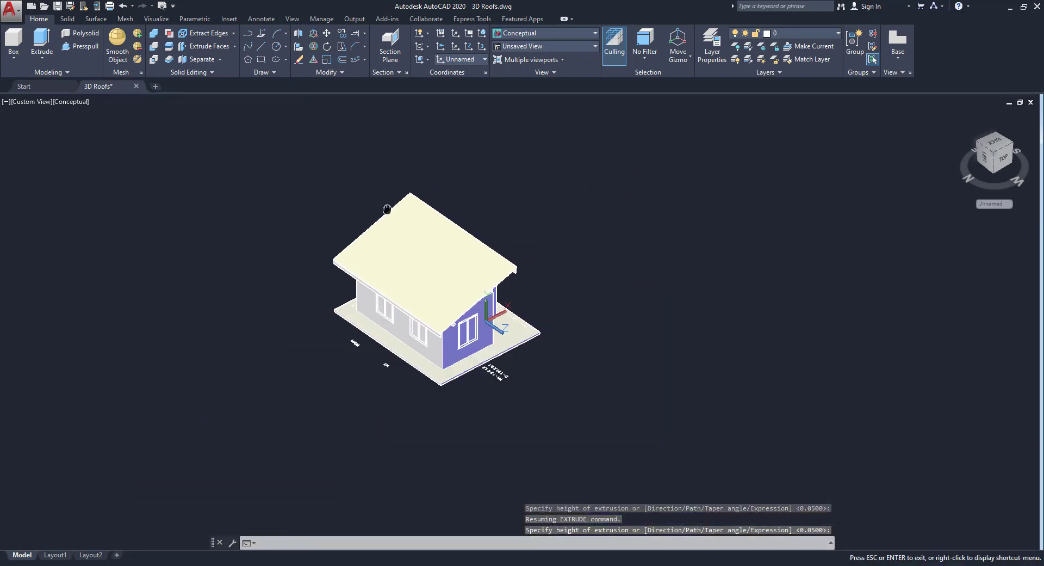
{"action": "key", "text": "Return"}
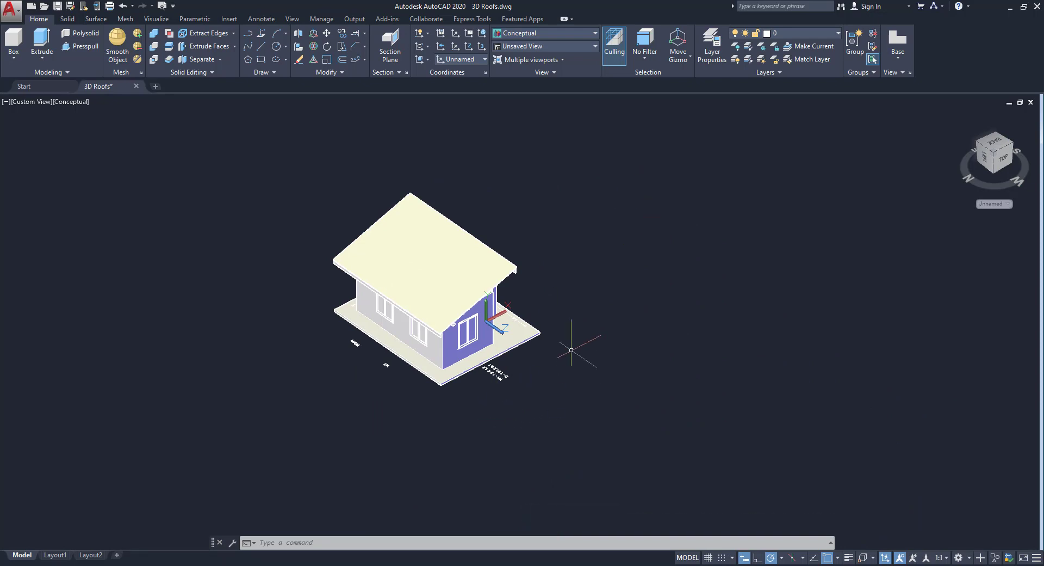
Examine the roof covering, purlins and rafters from beneath and from the uncovered side of the house
{"action": "middle_click_drag", "start_coordinate": [574, 348], "coordinate": [217, 312], "text": "shift"}
{"action": "middle_click_drag", "start_coordinate": [602, 324], "coordinate": [435, 298], "text": "shift"}
{"action": "middle_click_drag", "start_coordinate": [501, 269], "coordinate": [413, 266], "text": "shift"}
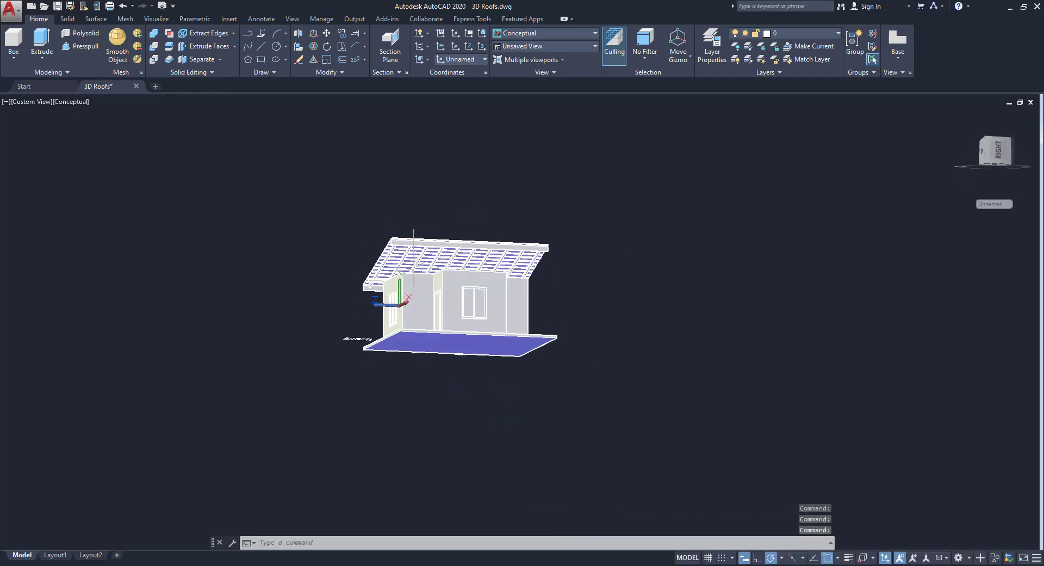
{"action": "scroll", "coordinate": [414, 265], "scroll_direction": "up", "scroll_amount": 9}
{"action": "middle_click_drag", "start_coordinate": [350, 259], "coordinate": [427, 318], "text": "shift"}
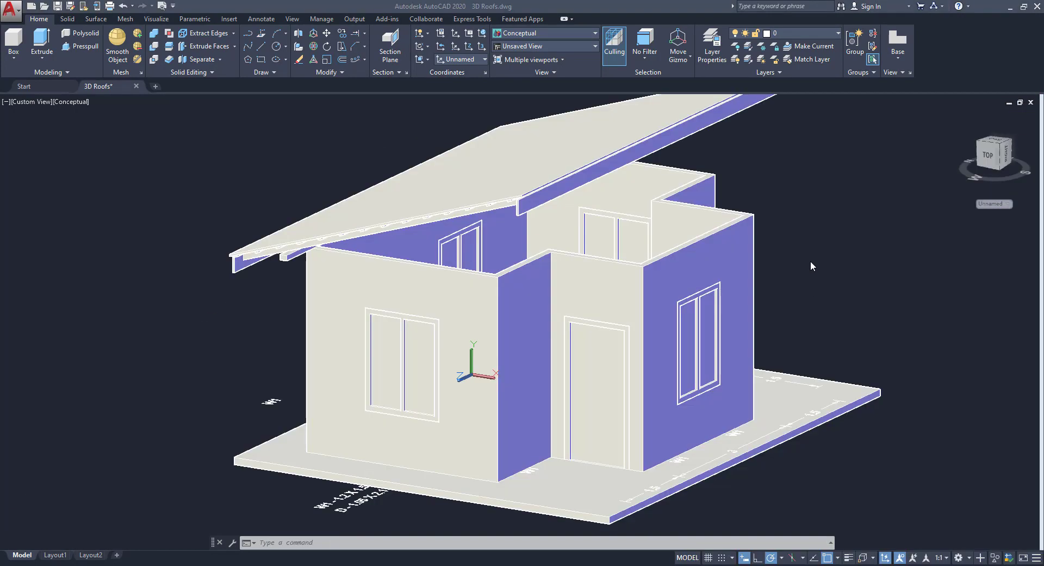
Save the drawing and set the view to SW Isometric
{"action": "left_click", "coordinate": [811, 260]}
{"action": "middle_click_drag", "start_coordinate": [820, 260], "coordinate": [795, 268]}
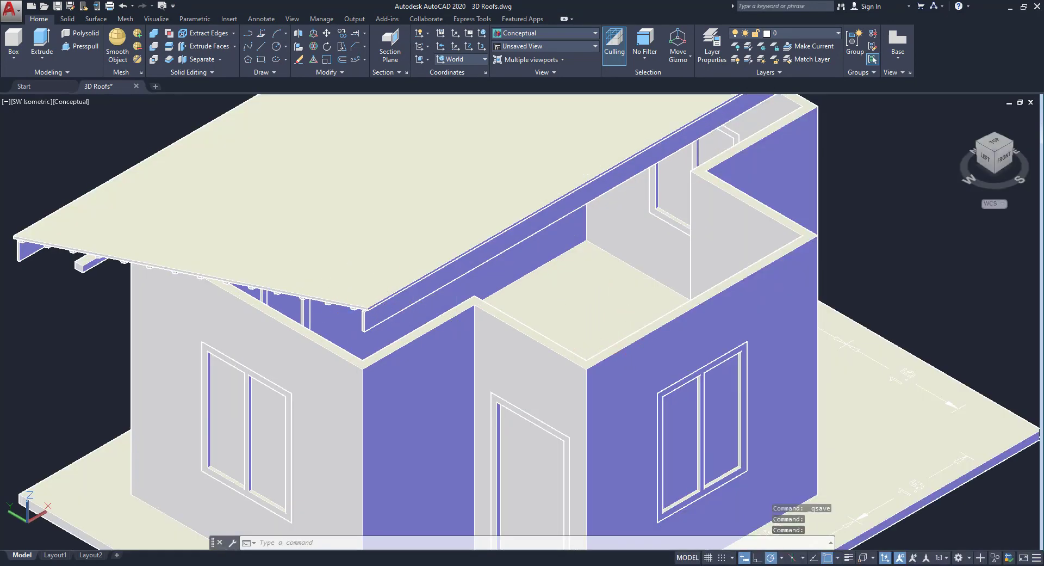
{"action": "scroll", "coordinate": [527, 199], "scroll_direction": "down", "scroll_amount": 2}
{"action": "middle_click_drag", "start_coordinate": [580, 326], "coordinate": [549, 324]}
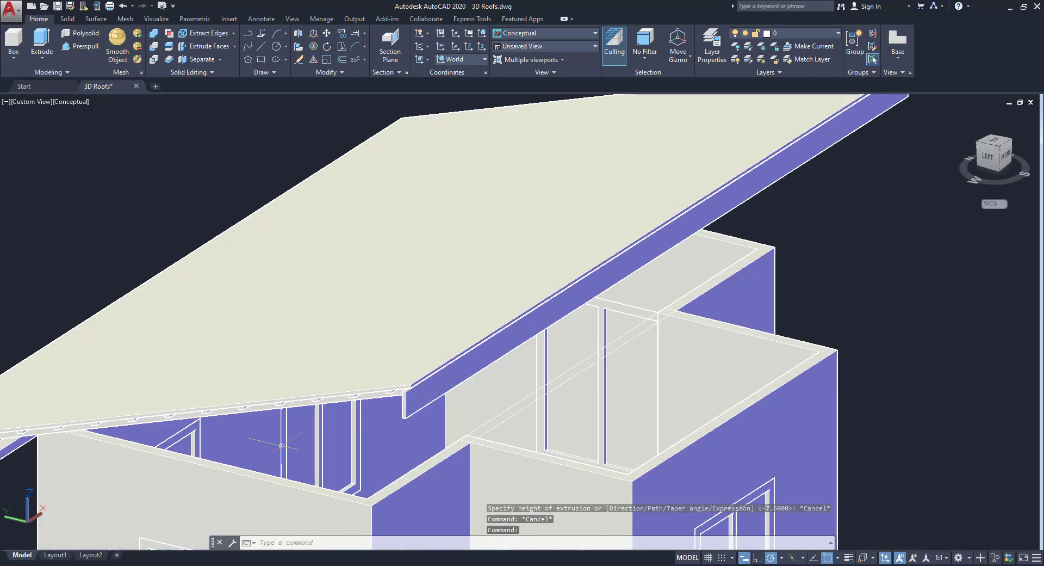
Extrude the narrow rectangle between the wall corners vertically until it rises through the roof covering
{"action": "middle_click_drag", "start_coordinate": [282, 442], "coordinate": [309, 405]}
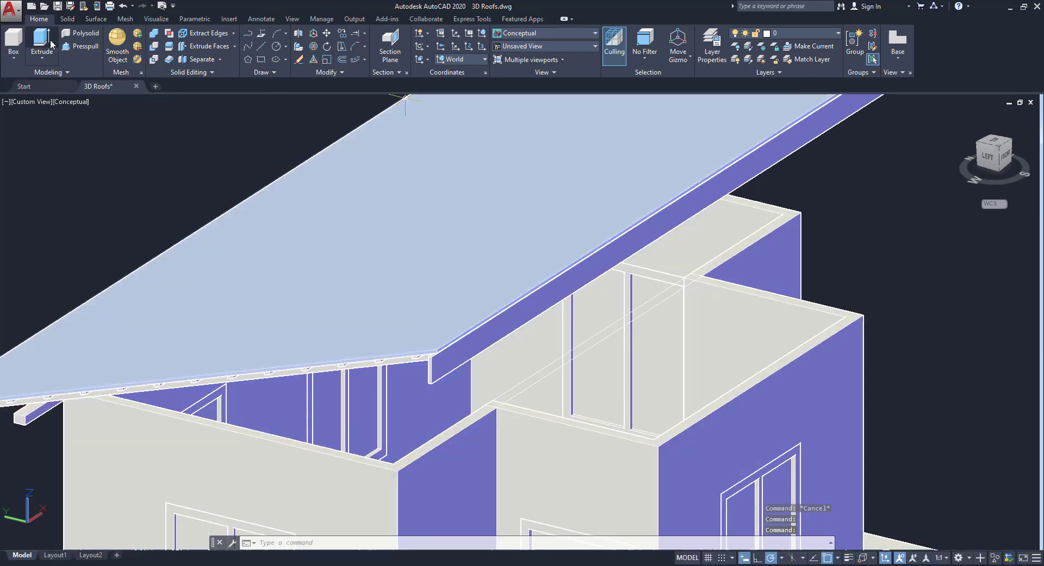
{"action": "left_click", "coordinate": [42, 38]}
{"action": "scroll", "coordinate": [553, 381], "scroll_direction": "up", "scroll_amount": 2}
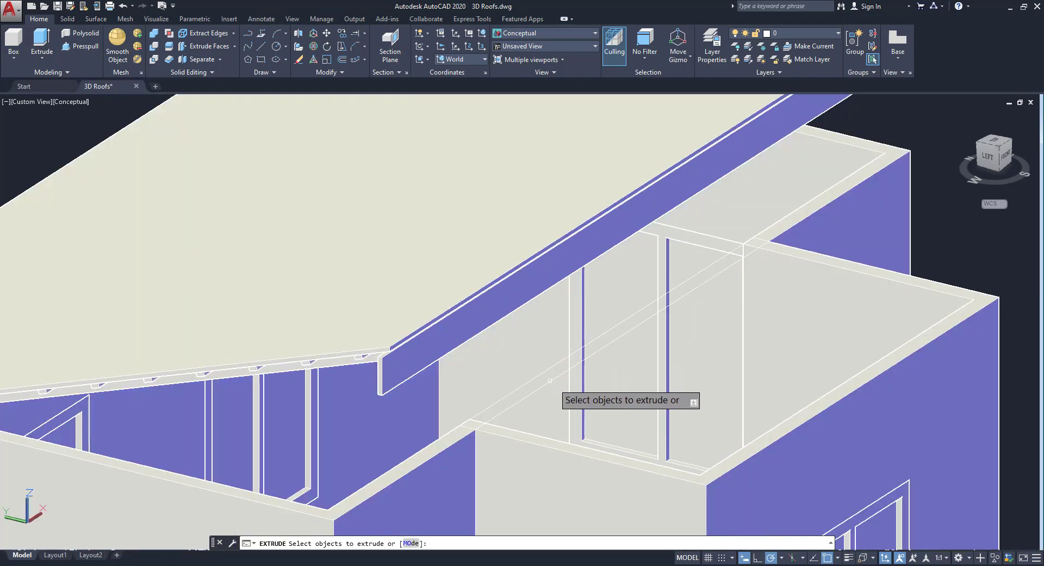
{"action": "left_click", "coordinate": [553, 381]}
{"action": "right_click", "coordinate": [559, 334]}
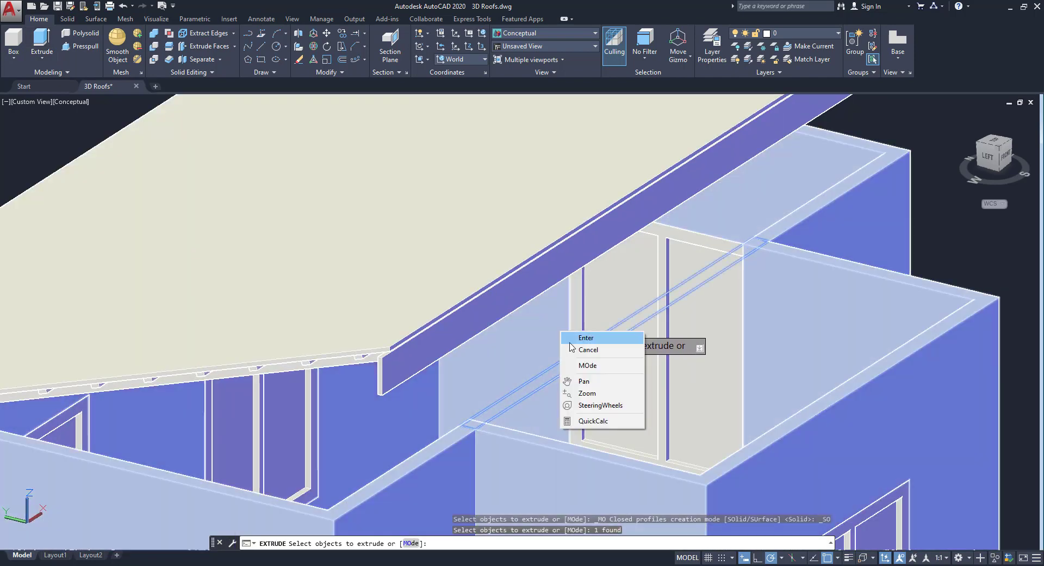
{"action": "left_click", "coordinate": [574, 339]}
{"action": "scroll", "coordinate": [568, 300], "scroll_direction": "down", "scroll_amount": 4}
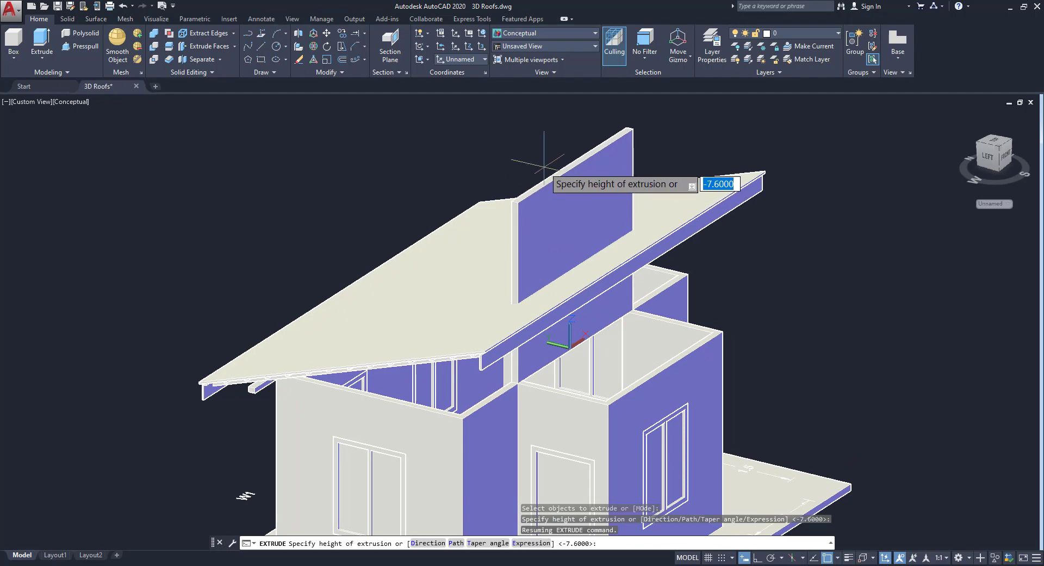
{"action": "scroll", "coordinate": [435, 370], "scroll_direction": "up", "scroll_amount": 2}
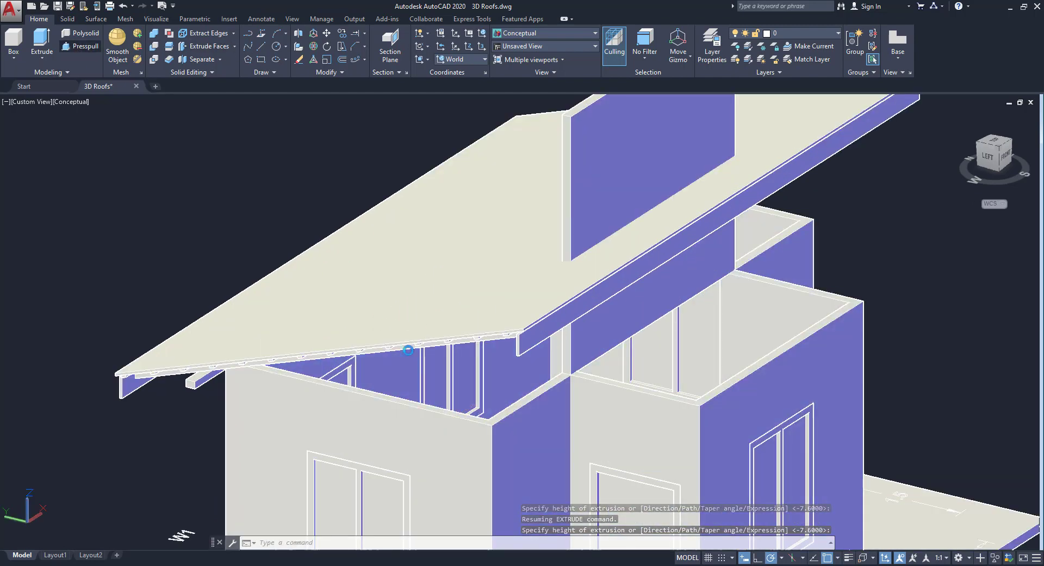
Presspull the wall top at the uncovered end of the house up through the roof, to the top corner of the extruded wall
{"action": "scroll", "coordinate": [408, 349], "scroll_direction": "up", "scroll_amount": 3}
{"action": "scroll", "coordinate": [534, 451], "scroll_direction": "down", "scroll_amount": 2}
{"action": "middle_click_drag", "start_coordinate": [505, 406], "coordinate": [417, 215]}
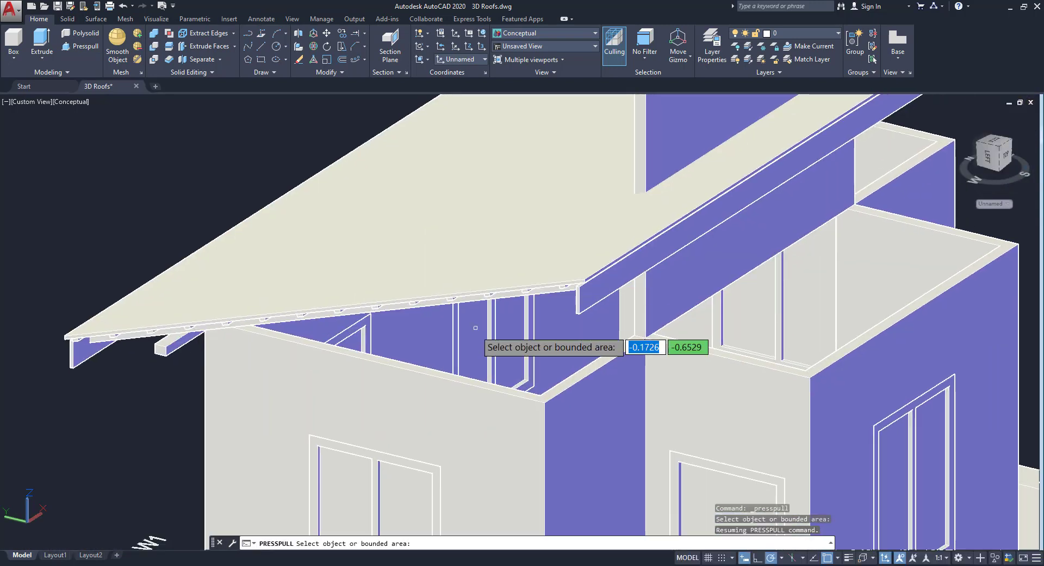
{"action": "scroll", "coordinate": [475, 327], "scroll_direction": "up", "scroll_amount": 2}
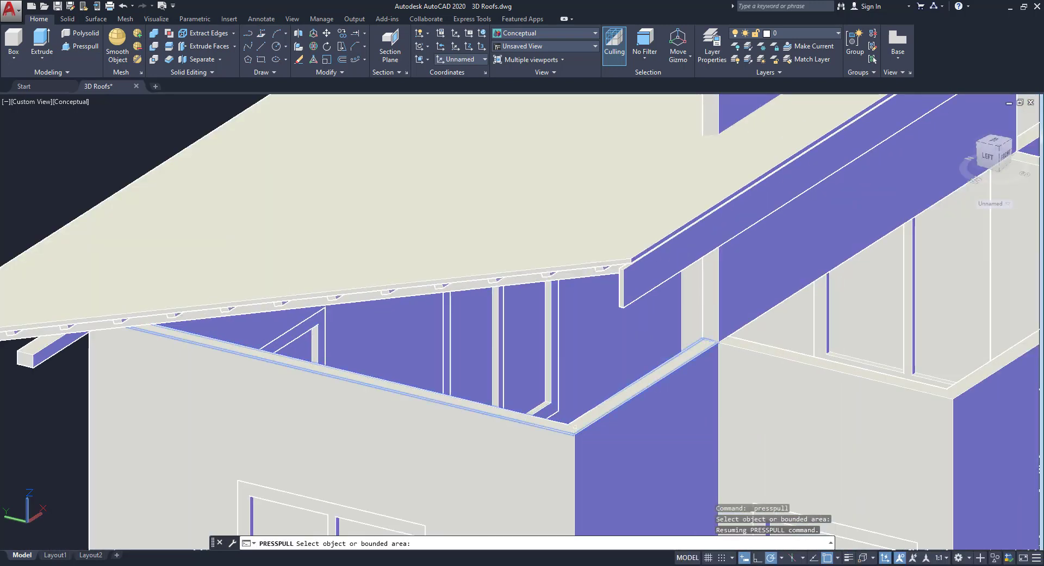
{"action": "left_click", "coordinate": [575, 432]}
{"action": "scroll", "coordinate": [501, 320], "scroll_direction": "down", "scroll_amount": 3}
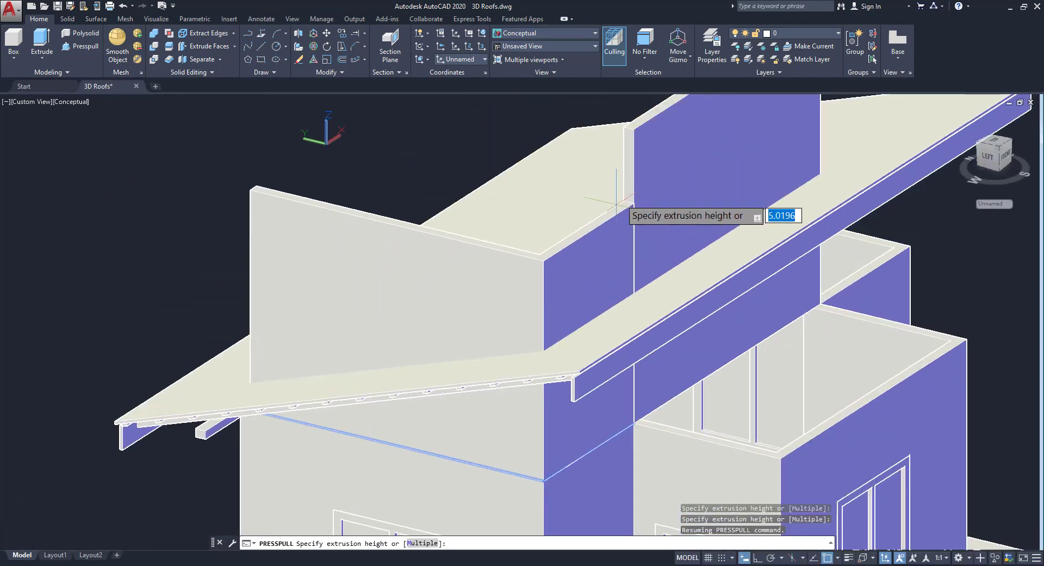
{"action": "left_click", "coordinate": [634, 129]}
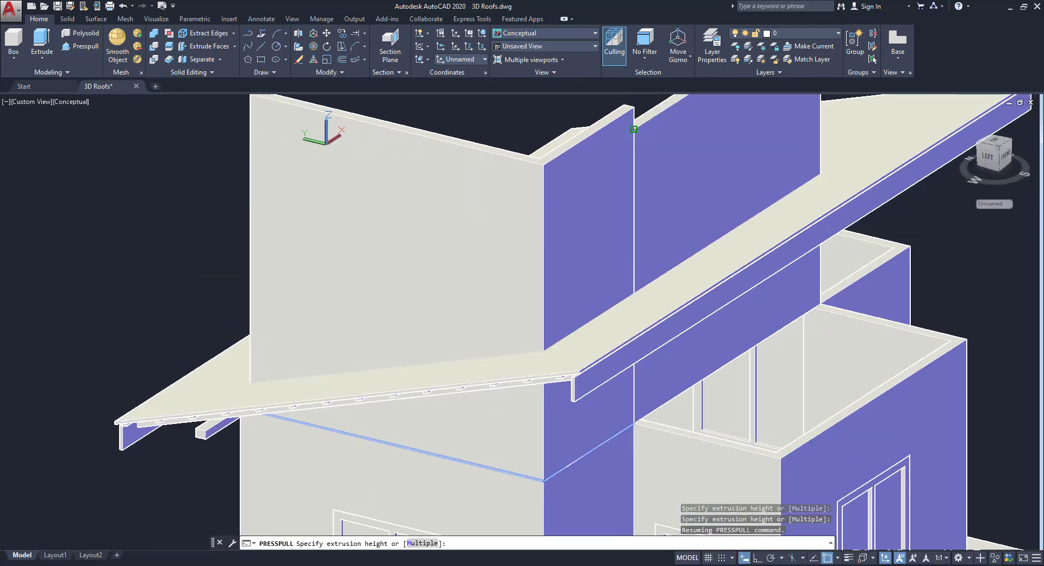
From the SE Isometric view, presspull the opposite end's wall top up to the height of the extruded walls
{"action": "scroll", "coordinate": [692, 315], "scroll_direction": "down", "scroll_amount": 5}
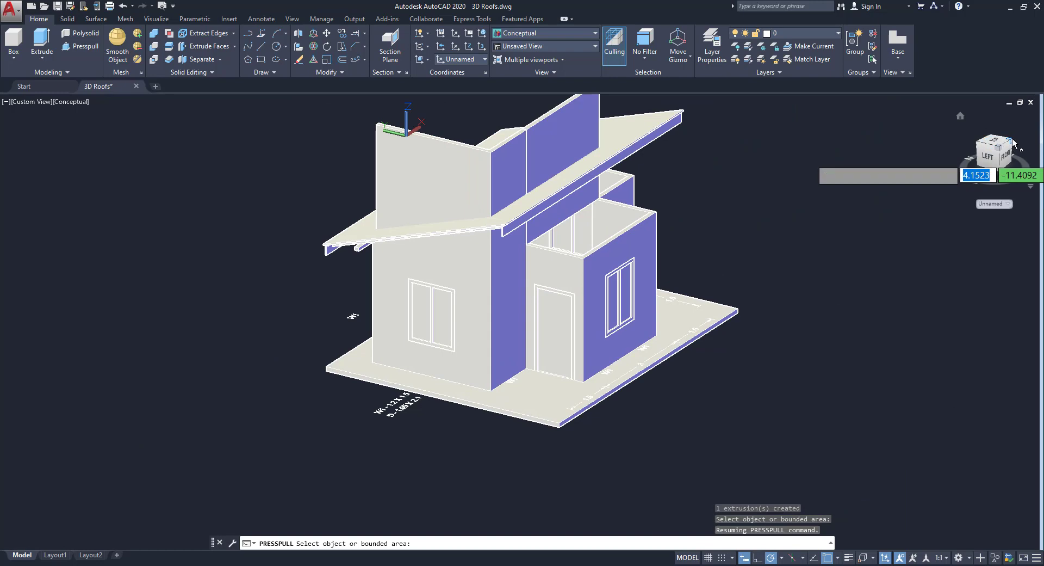
{"action": "left_click", "coordinate": [1013, 142]}
{"action": "scroll", "coordinate": [557, 389], "scroll_direction": "up", "scroll_amount": 5}
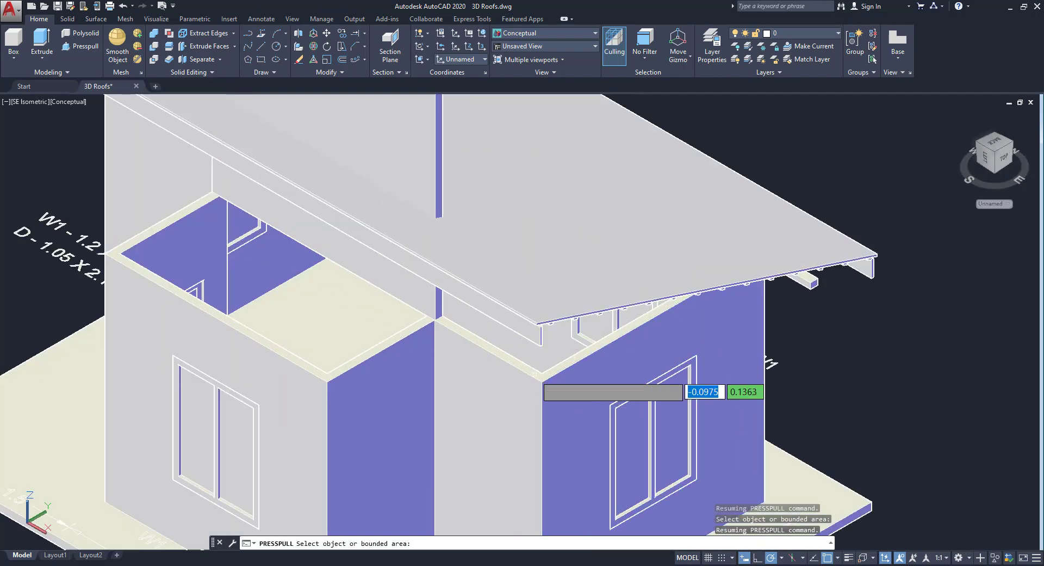
{"action": "scroll", "coordinate": [535, 373], "scroll_direction": "up", "scroll_amount": 2}
{"action": "left_click", "coordinate": [536, 373]}
{"action": "scroll", "coordinate": [559, 240], "scroll_direction": "down", "scroll_amount": 3}
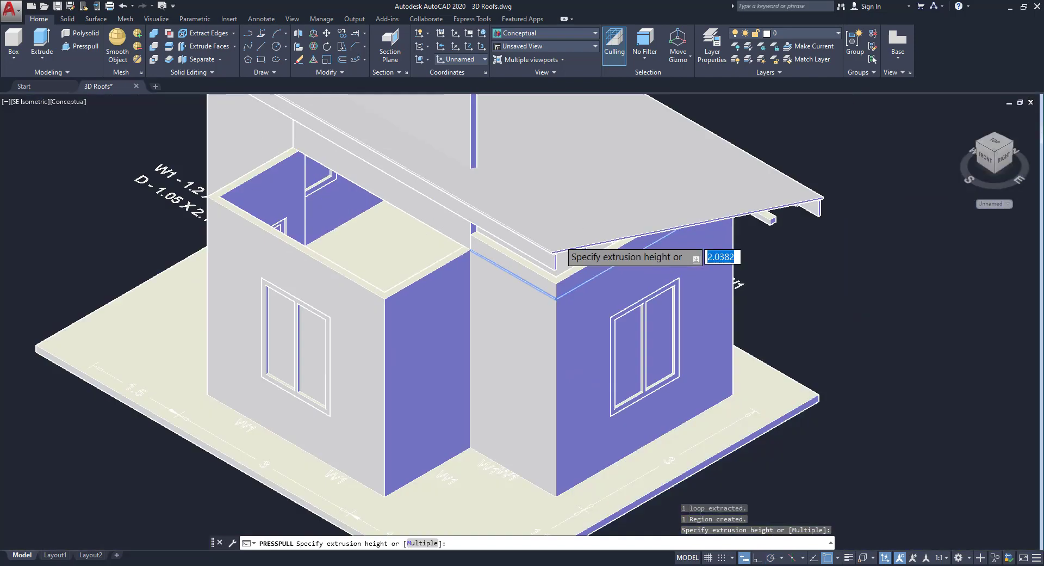
{"action": "scroll", "coordinate": [559, 239], "scroll_direction": "down", "scroll_amount": 2}
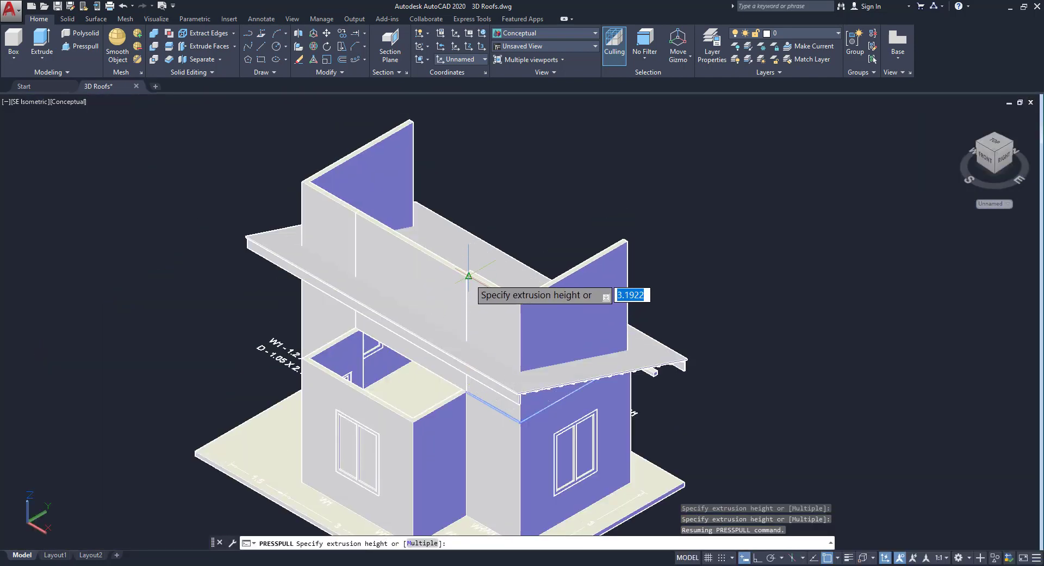
{"action": "left_click", "coordinate": [468, 276]}
{"action": "key", "text": "Return"}
{"action": "left_click", "coordinate": [692, 261]}
{"action": "left_click", "coordinate": [777, 310]}
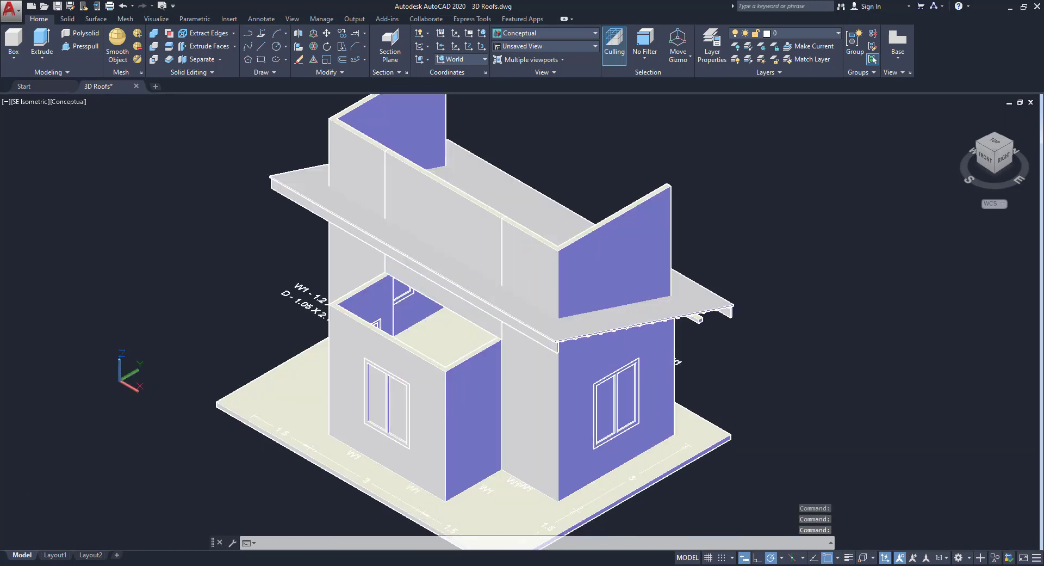
Set the view to Right and align the UCS to the face of the taller side wall with the window
{"action": "middle_click_drag", "start_coordinate": [544, 312], "coordinate": [555, 341]}
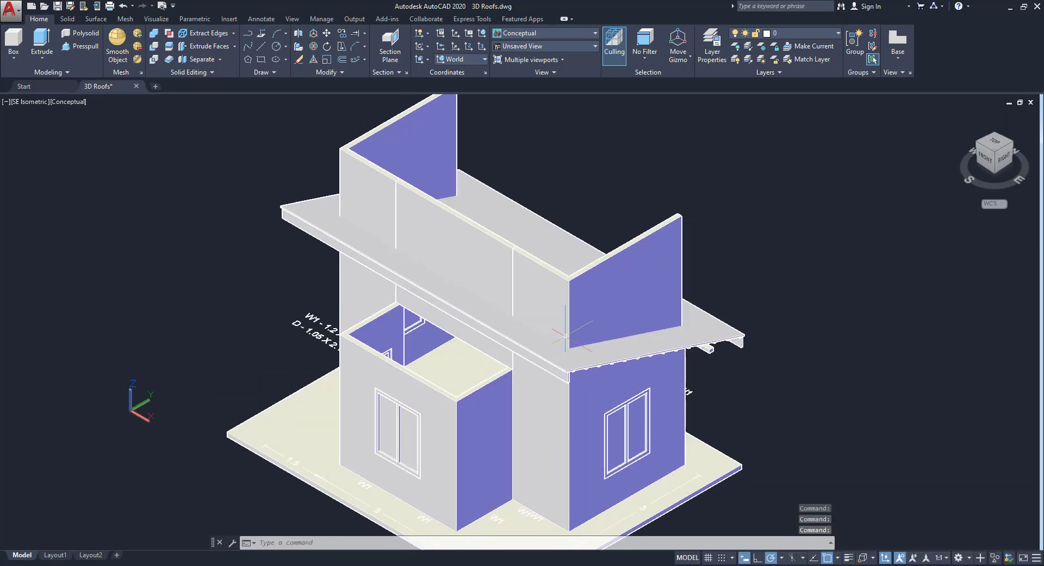
{"action": "left_click", "coordinate": [1007, 163]}
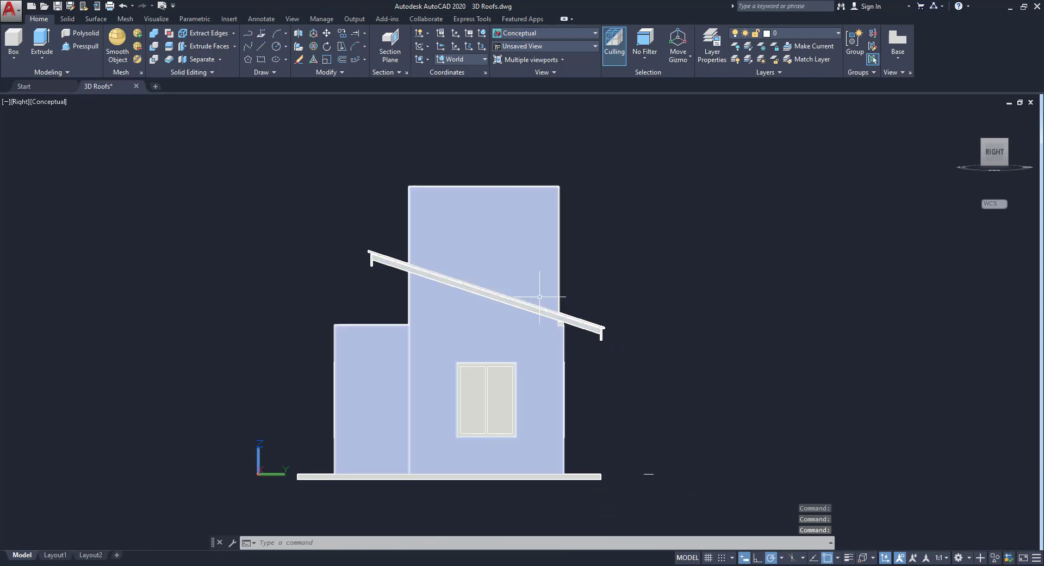
{"action": "scroll", "coordinate": [438, 277], "scroll_direction": "up", "scroll_amount": 3}
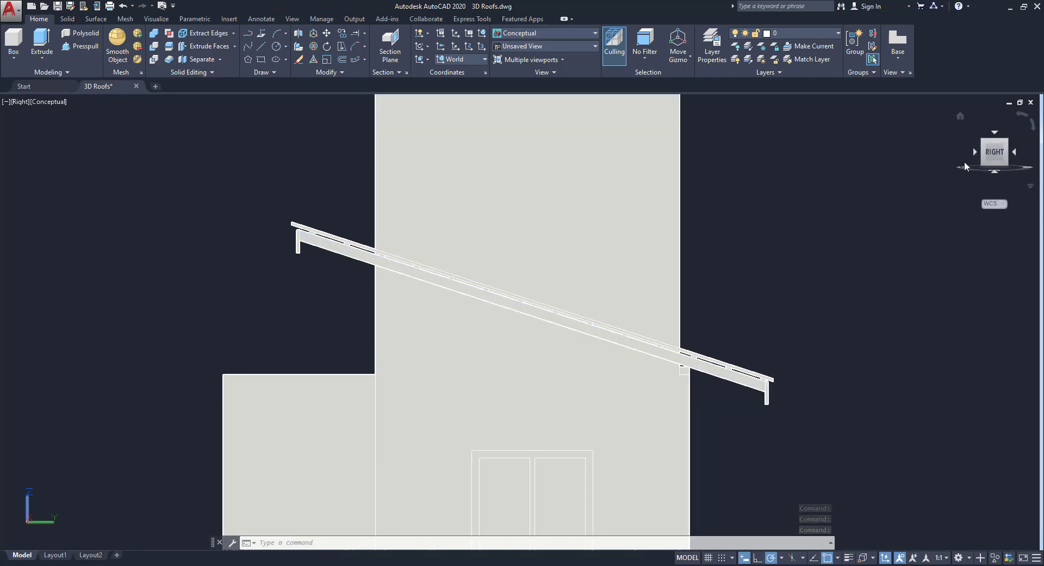
{"action": "left_click", "coordinate": [983, 143]}
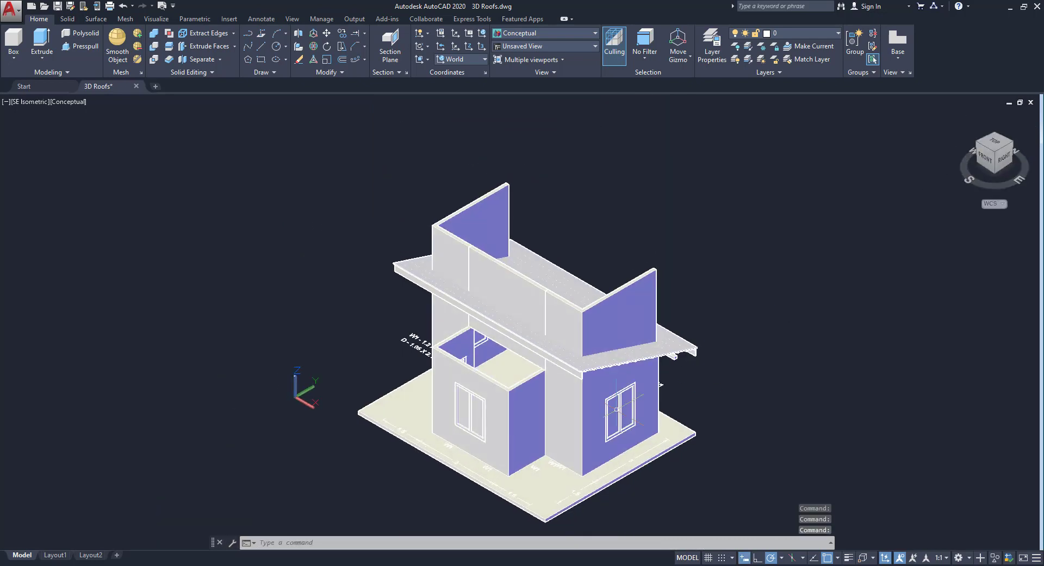
{"action": "scroll", "coordinate": [586, 410], "scroll_direction": "up", "scroll_amount": 3}
{"action": "left_click", "coordinate": [1003, 159]}
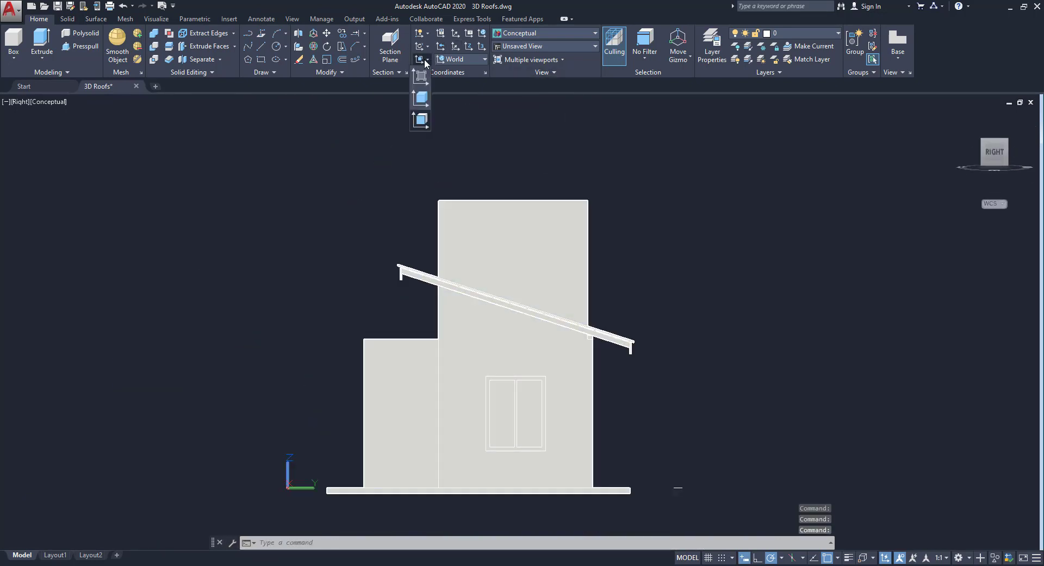
{"action": "left_click", "coordinate": [420, 119]}
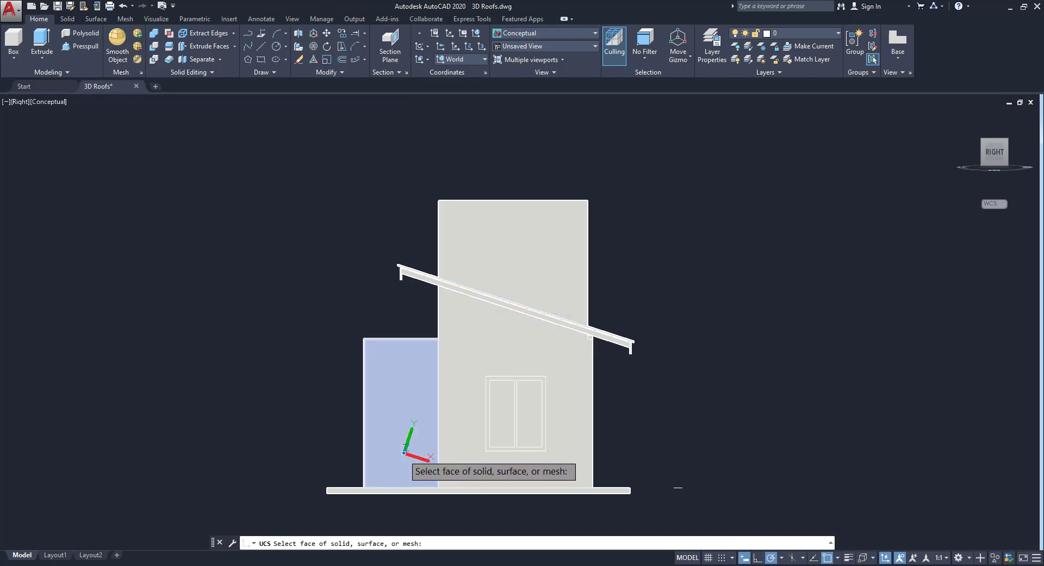
{"action": "scroll", "coordinate": [473, 472], "scroll_direction": "up", "scroll_amount": 5}
{"action": "left_click", "coordinate": [476, 472]}
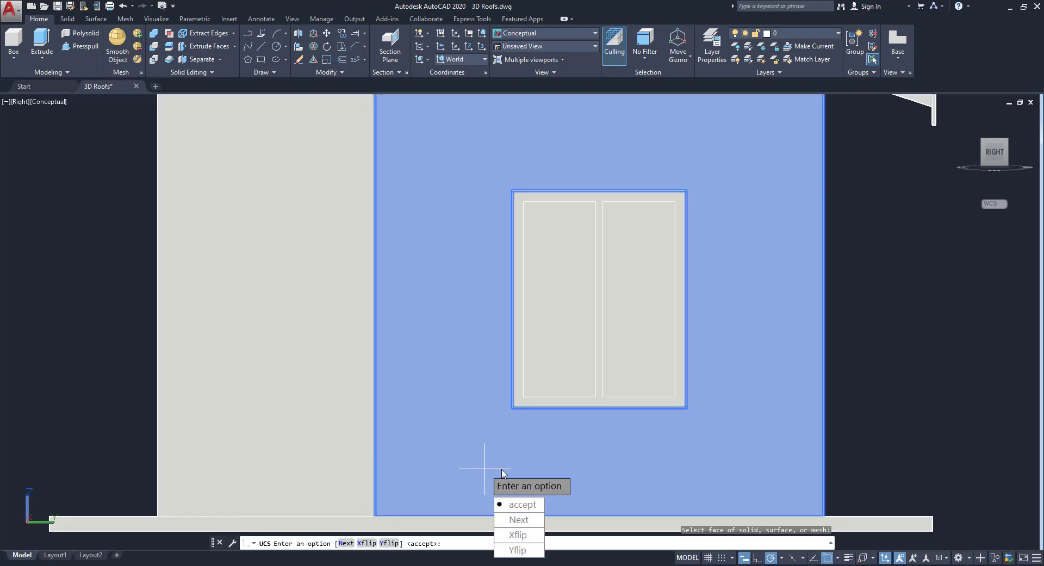
{"action": "left_click", "coordinate": [515, 504]}
{"action": "scroll", "coordinate": [489, 380], "scroll_direction": "down", "scroll_amount": 5}
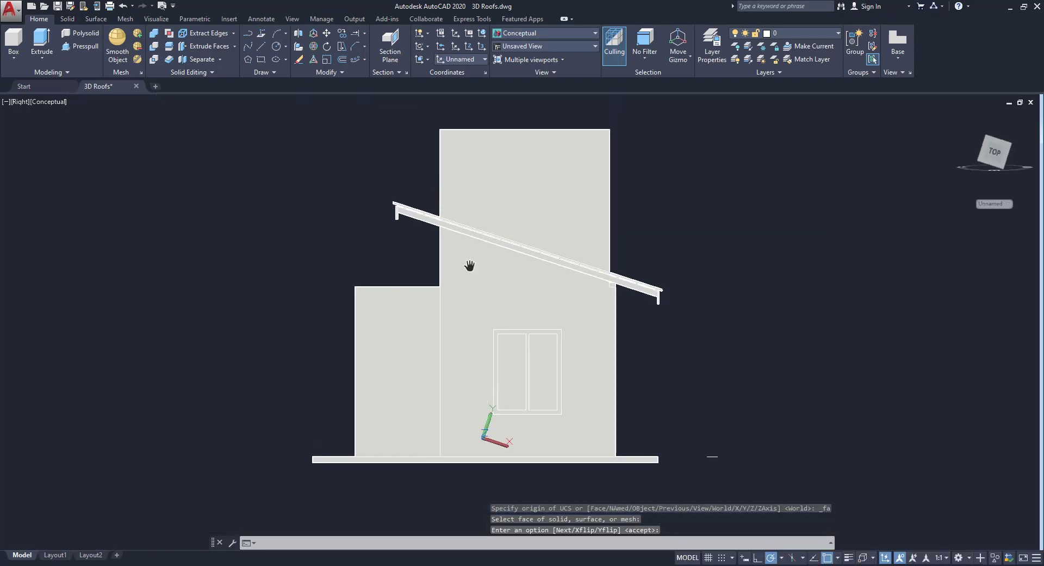
Draw a line along the rafter's underside from the tall wall's outer edge past the opposite wall, and show the model in 2D Wireframe
{"action": "scroll", "coordinate": [576, 298], "scroll_direction": "up", "scroll_amount": 3}
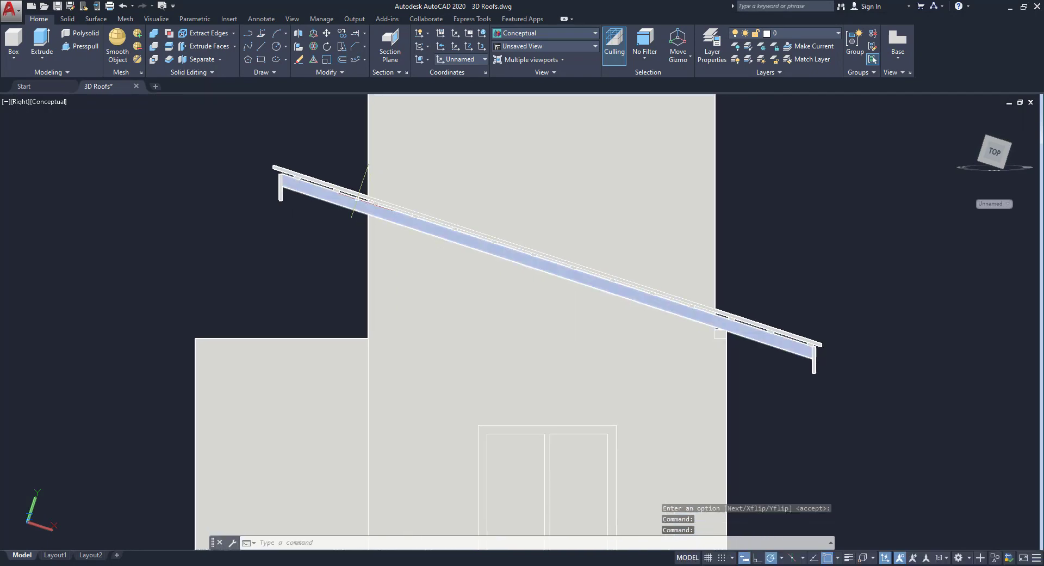
{"action": "left_click", "coordinate": [261, 45]}
{"action": "scroll", "coordinate": [375, 244], "scroll_direction": "up", "scroll_amount": 3}
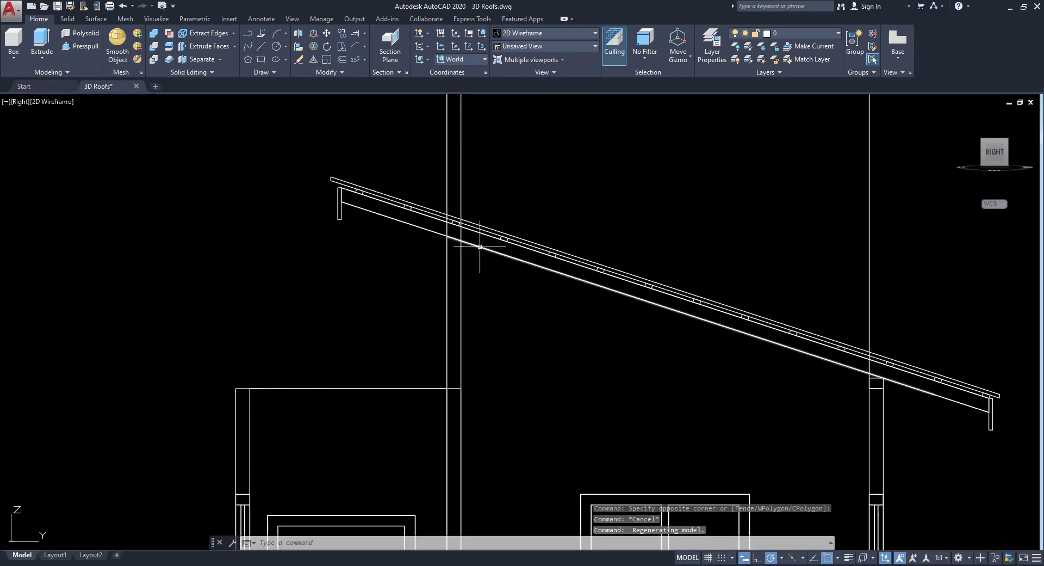
Move the line a short way up the roof slope so that it extends past both walls
{"action": "left_click", "coordinate": [480, 246]}
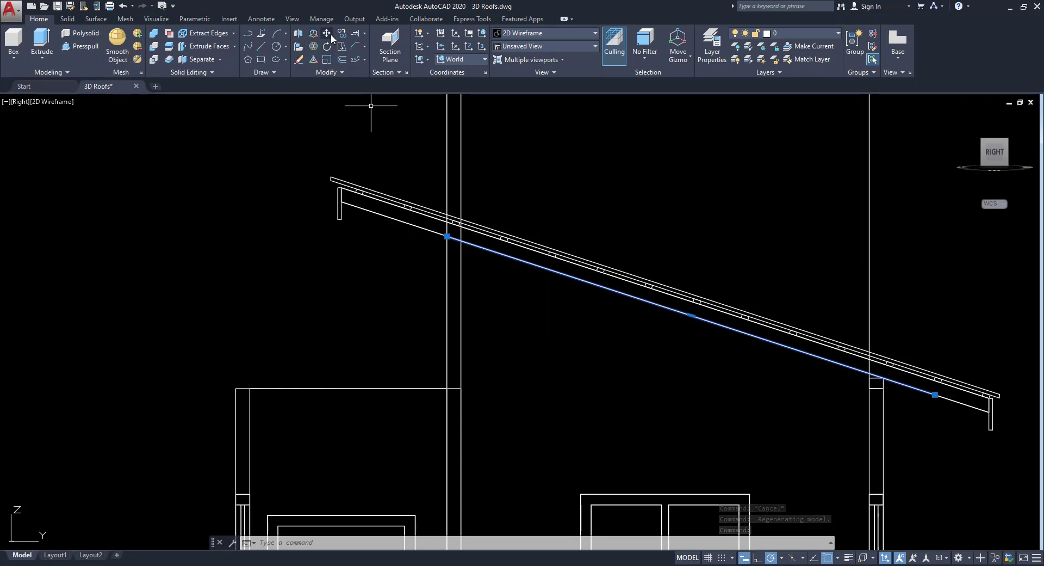
{"action": "left_click", "coordinate": [327, 34]}
{"action": "left_click", "coordinate": [935, 394]}
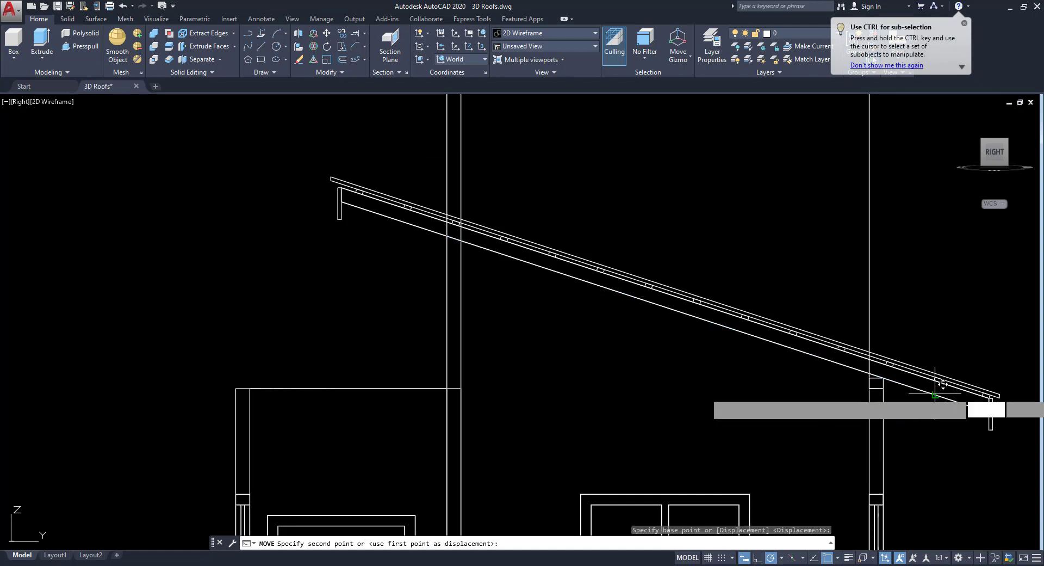
{"action": "key", "text": "Return"}
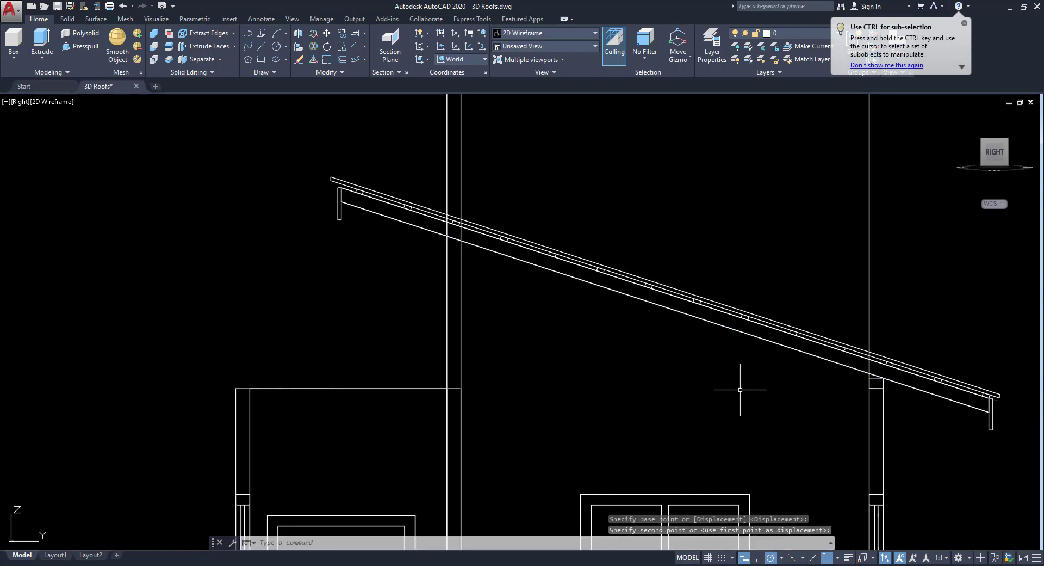
Extrude the sloped line from the SE Isometric view into a surface running the length of the house past the far end wall
{"action": "left_click", "coordinate": [630, 297]}
{"action": "scroll", "coordinate": [613, 345], "scroll_direction": "down", "scroll_amount": 4}
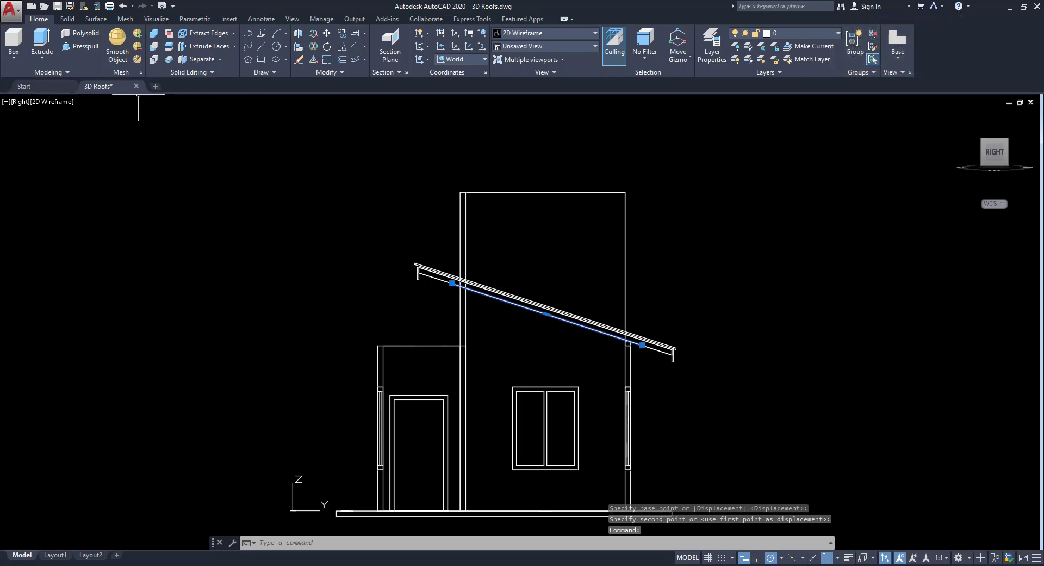
{"action": "left_click", "coordinate": [981, 144]}
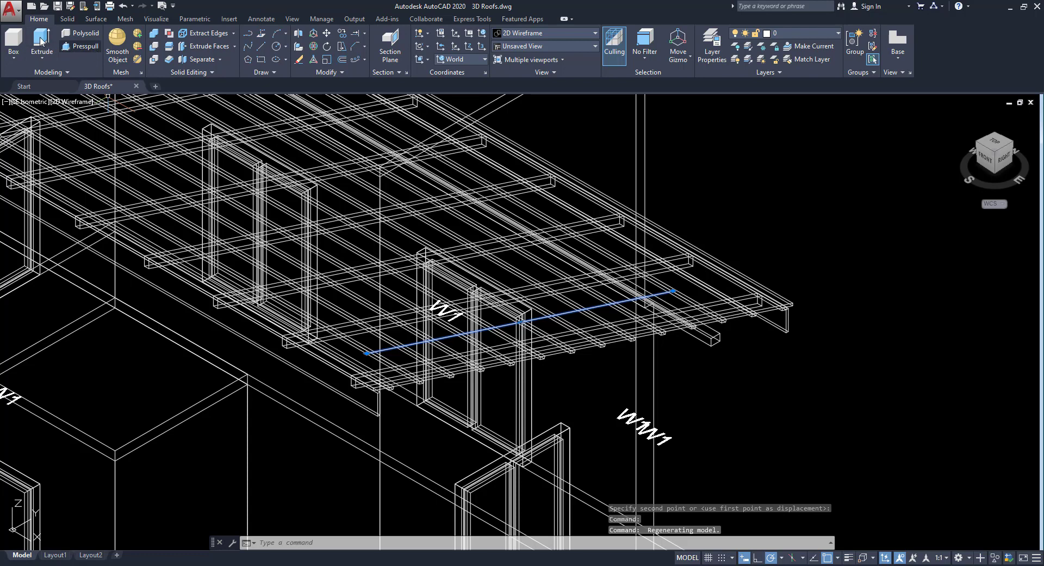
{"action": "type", "text": "ext"}
{"action": "key", "text": "Return"}
{"action": "scroll", "coordinate": [375, 250], "scroll_direction": "down", "scroll_amount": 5}
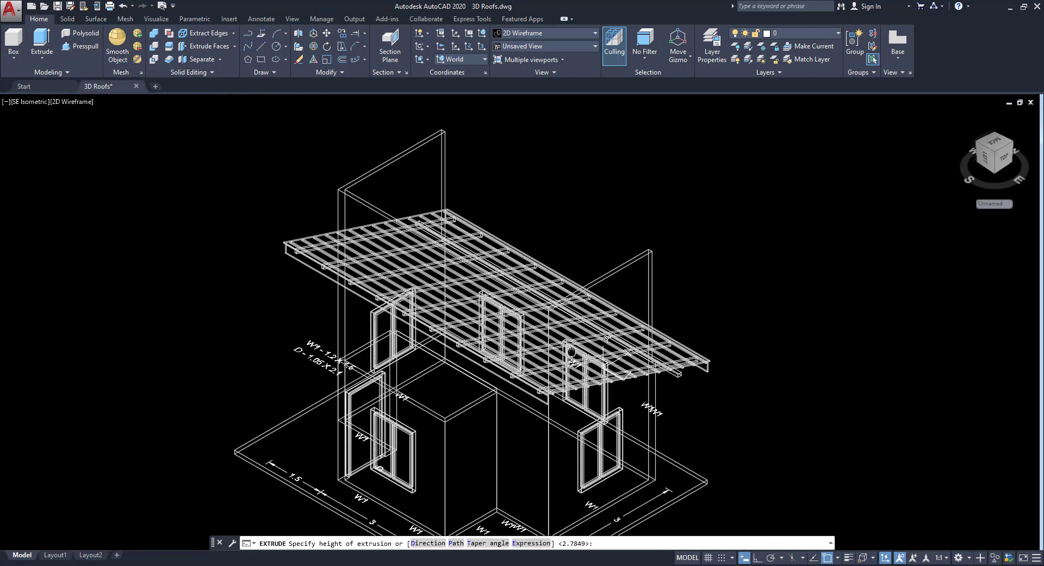
{"action": "key", "text": "Return"}
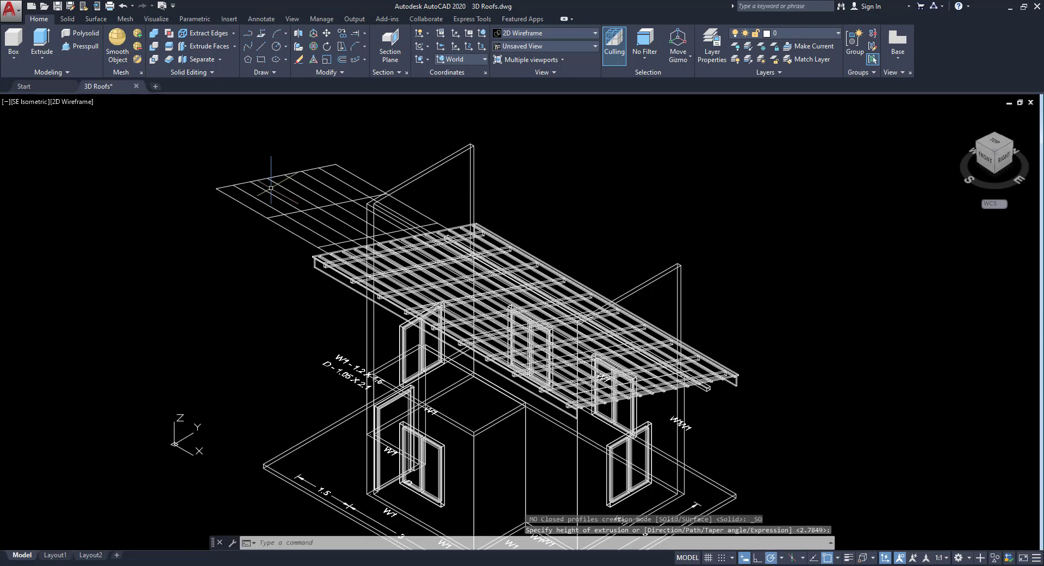
Slice the walls with the sloped surface, keeping both sides, and erase the wall portion above the cut together with the surface
{"action": "left_click", "coordinate": [169, 46]}
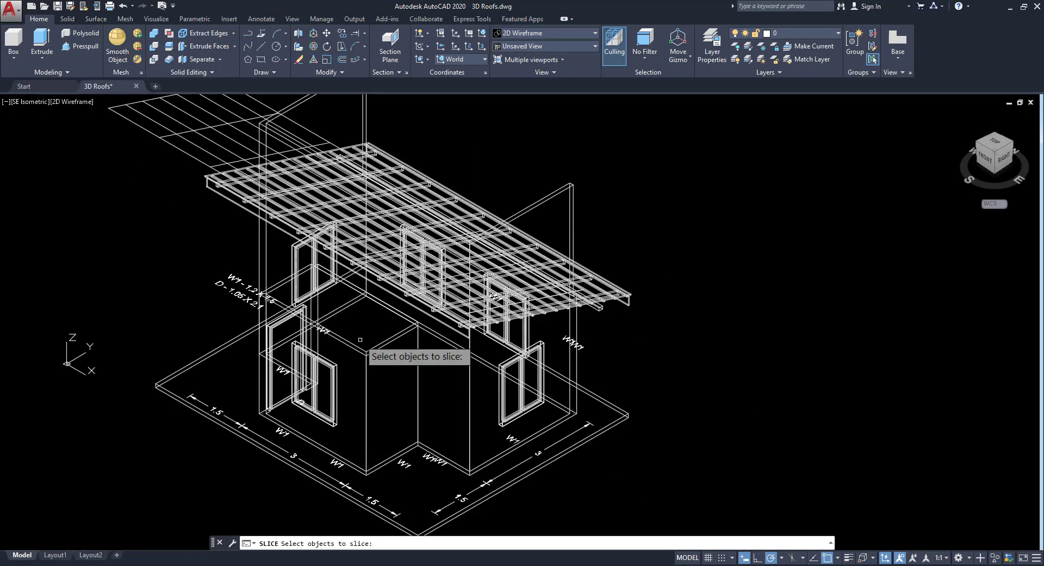
{"action": "left_click", "coordinate": [554, 191]}
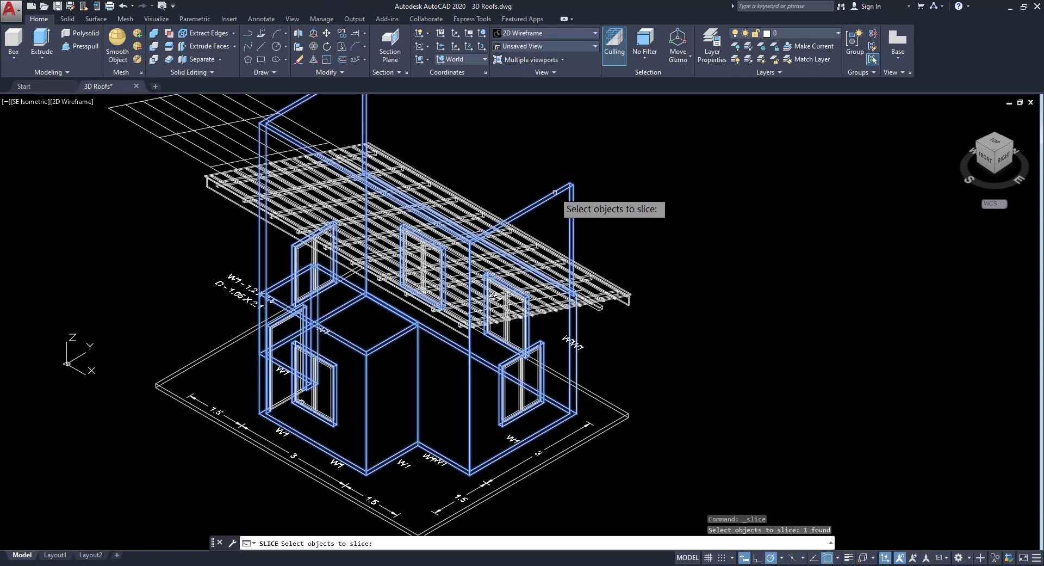
{"action": "key", "text": "Return"}
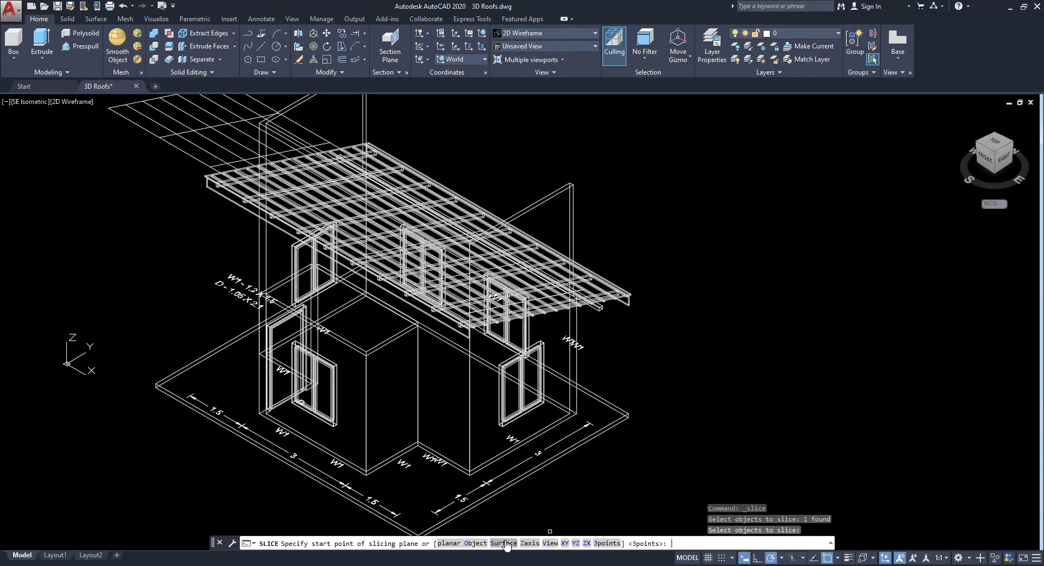
{"action": "left_click", "coordinate": [503, 542]}
{"action": "left_click", "coordinate": [169, 141]}
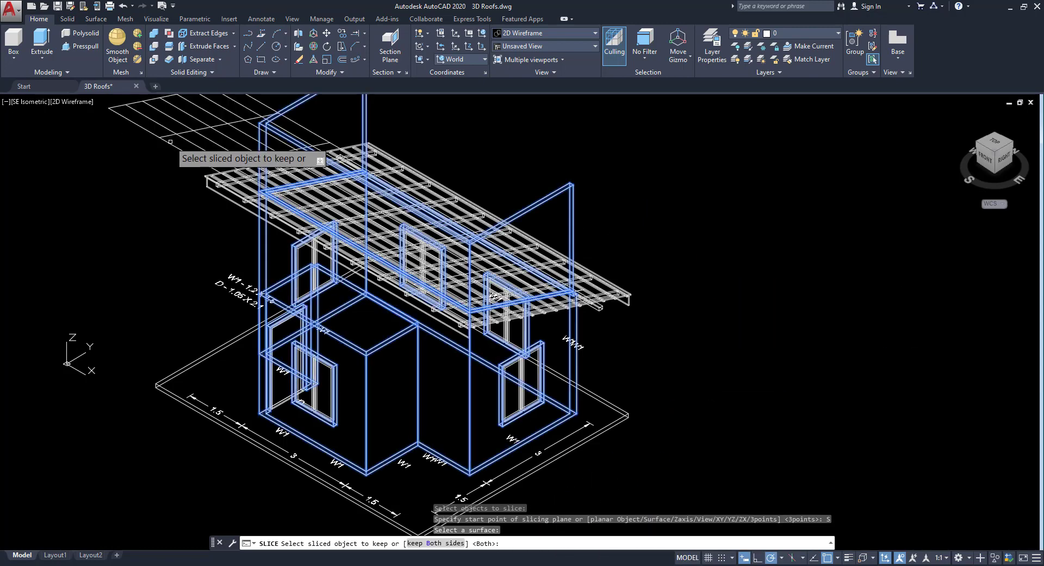
{"action": "key", "text": "Return"}
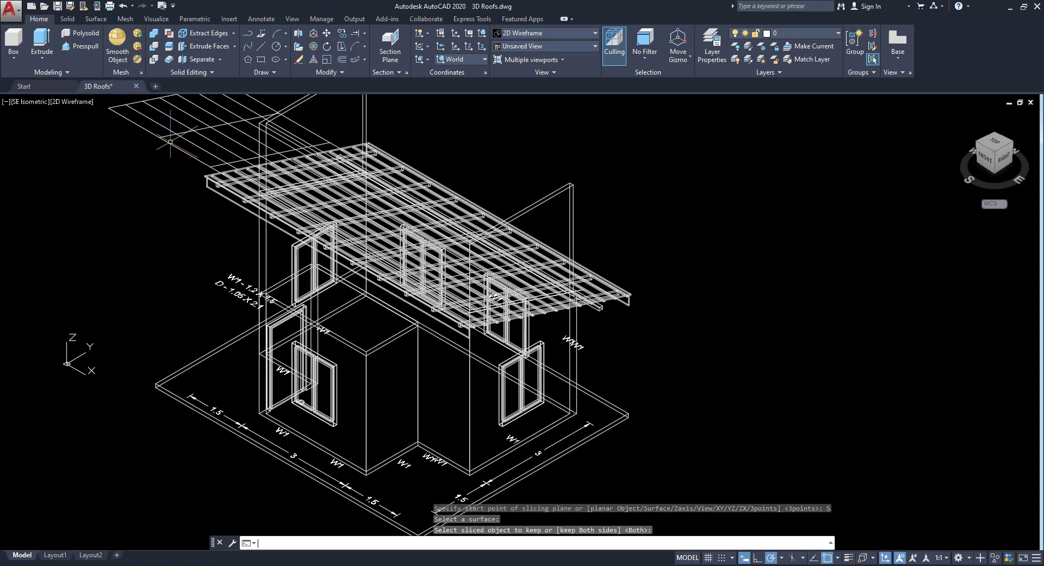
{"action": "left_click", "coordinate": [261, 111]}
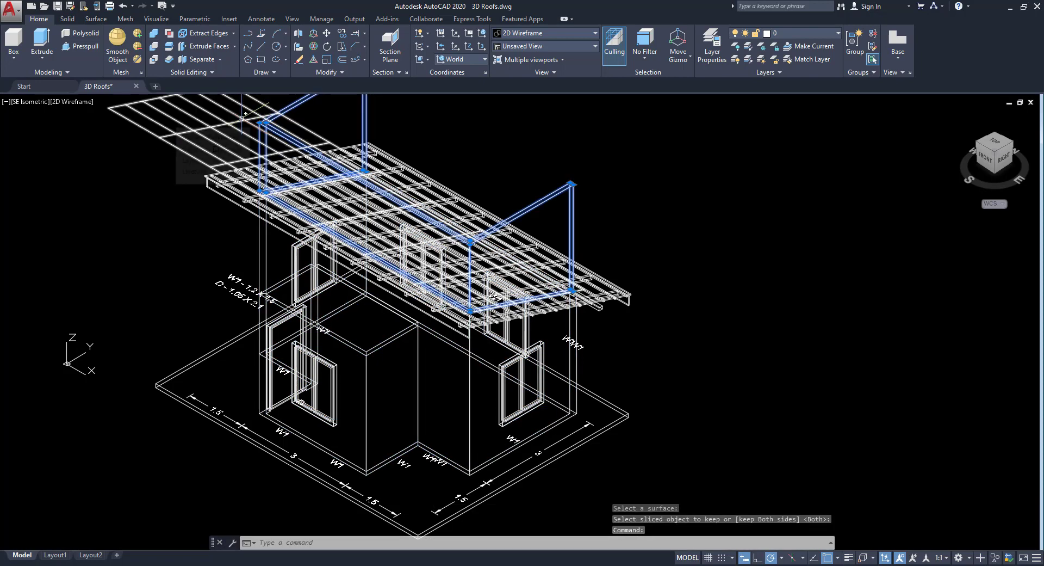
{"action": "key", "text": "Delete"}
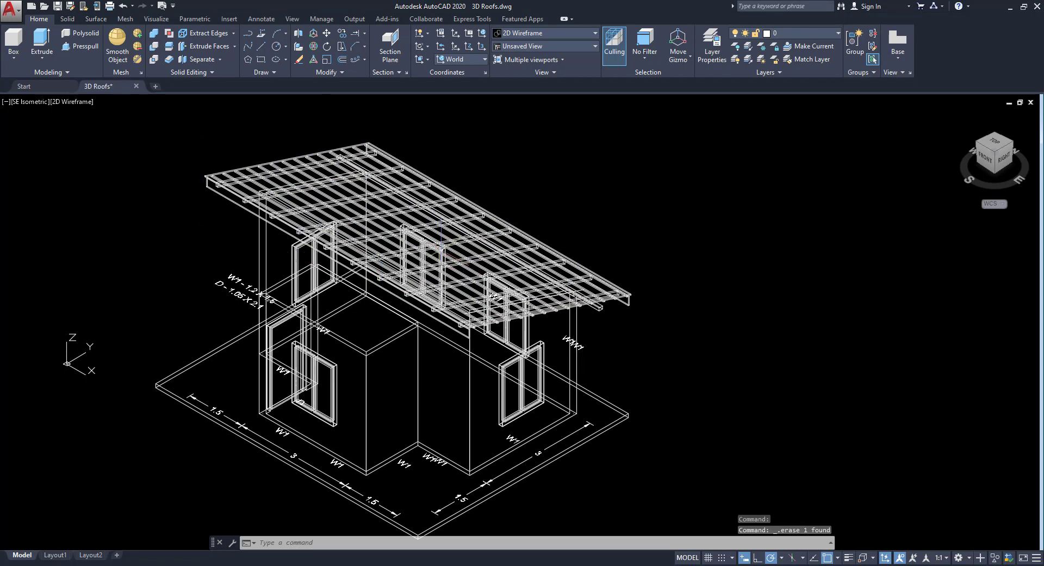
Set the visual style to Conceptual and the view to SW Isometric, and save the drawing
{"action": "left_click", "coordinate": [577, 35]}
{"action": "left_click", "coordinate": [542, 136]}
{"action": "middle_click_drag", "start_coordinate": [752, 300], "coordinate": [753, 319]}
{"action": "key", "text": "ctrl+s"}
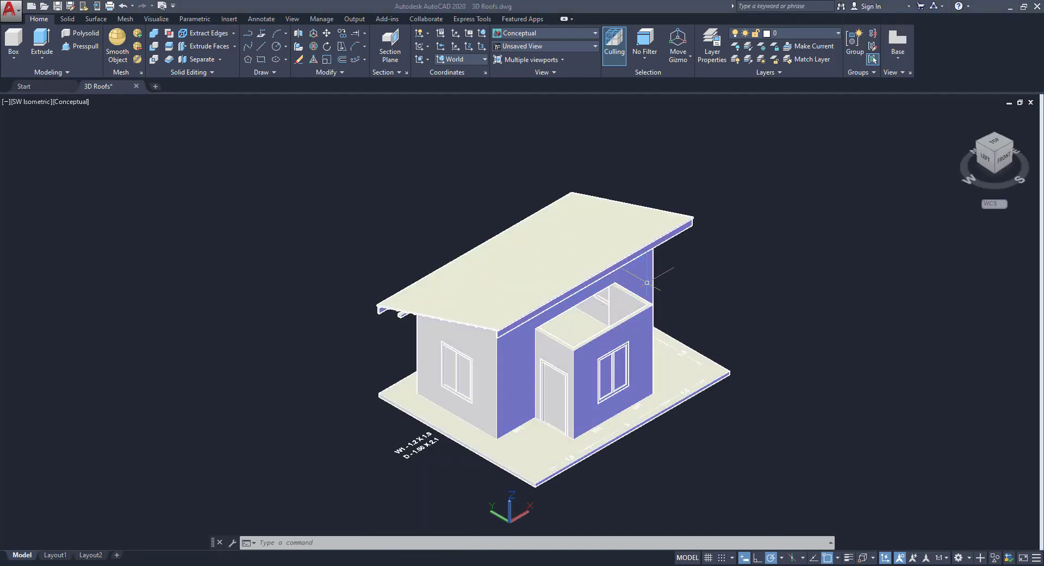
{"action": "scroll", "coordinate": [551, 352], "scroll_direction": "up", "scroll_amount": 3}
{"action": "scroll", "coordinate": [548, 340], "scroll_direction": "up", "scroll_amount": 2}
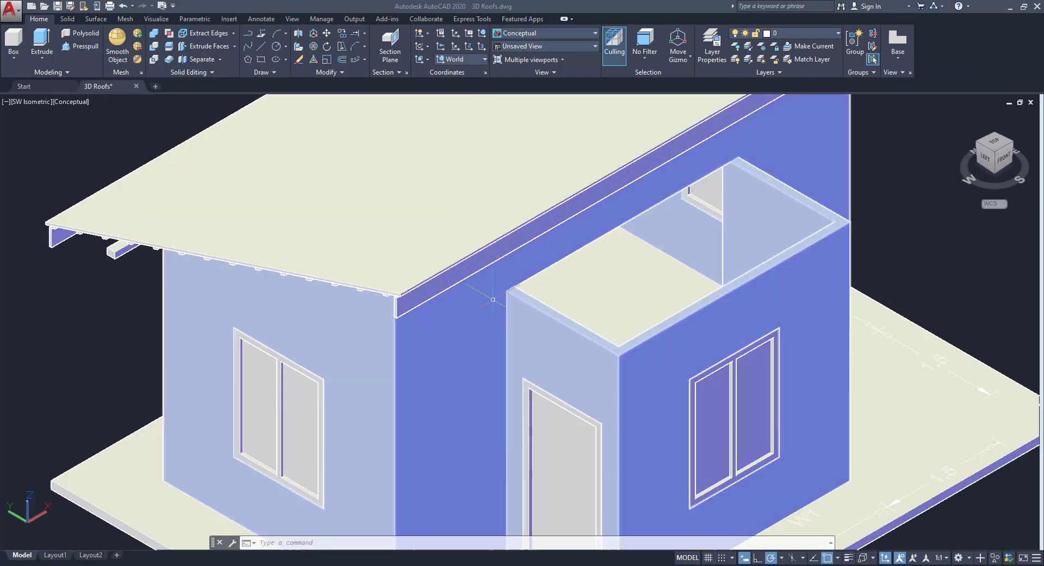
Align the UCS with the outer face of the door wall on the lower block, accepting the picked face
{"action": "scroll", "coordinate": [729, 213], "scroll_direction": "down", "scroll_amount": 5}
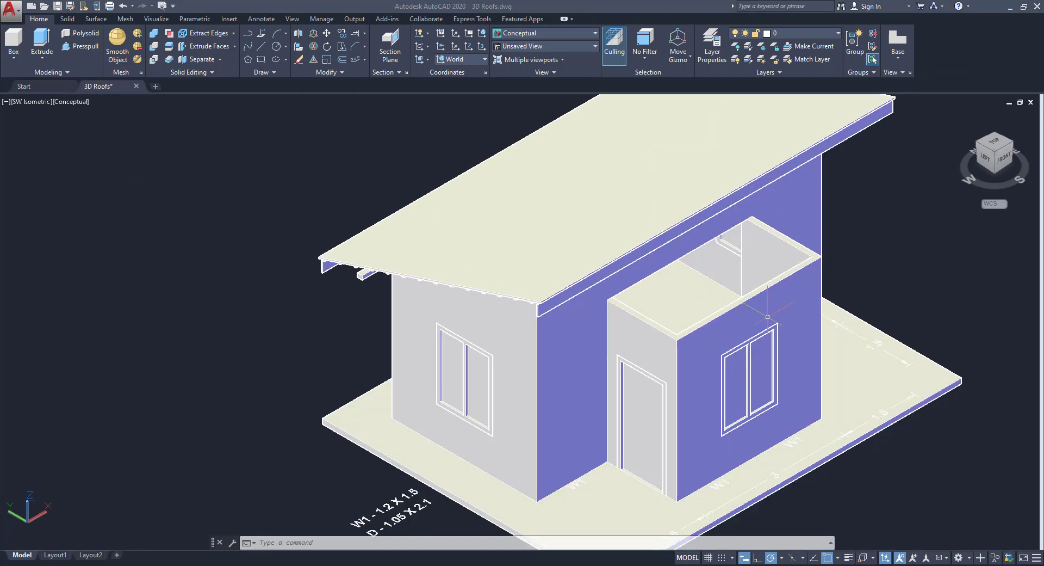
{"action": "left_click", "coordinate": [989, 159]}
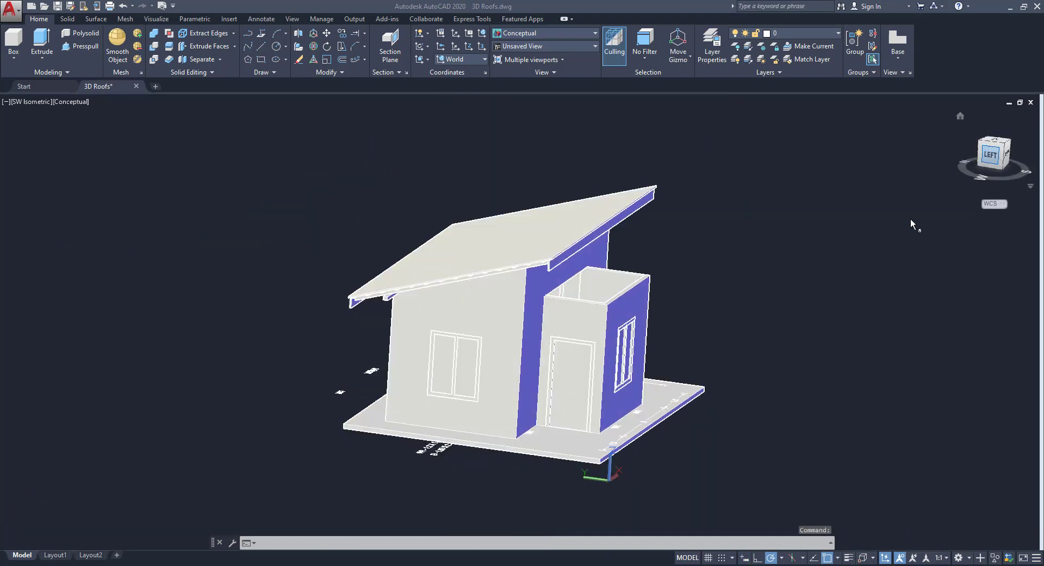
{"action": "middle_click_drag", "start_coordinate": [541, 327], "coordinate": [454, 345]}
{"action": "left_click", "coordinate": [421, 61]}
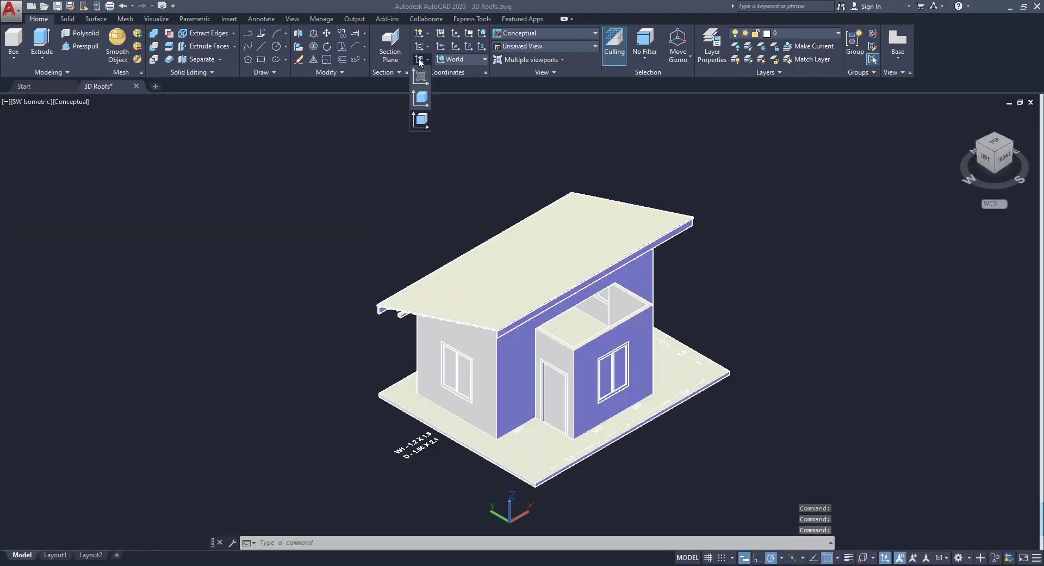
{"action": "left_click", "coordinate": [420, 119]}
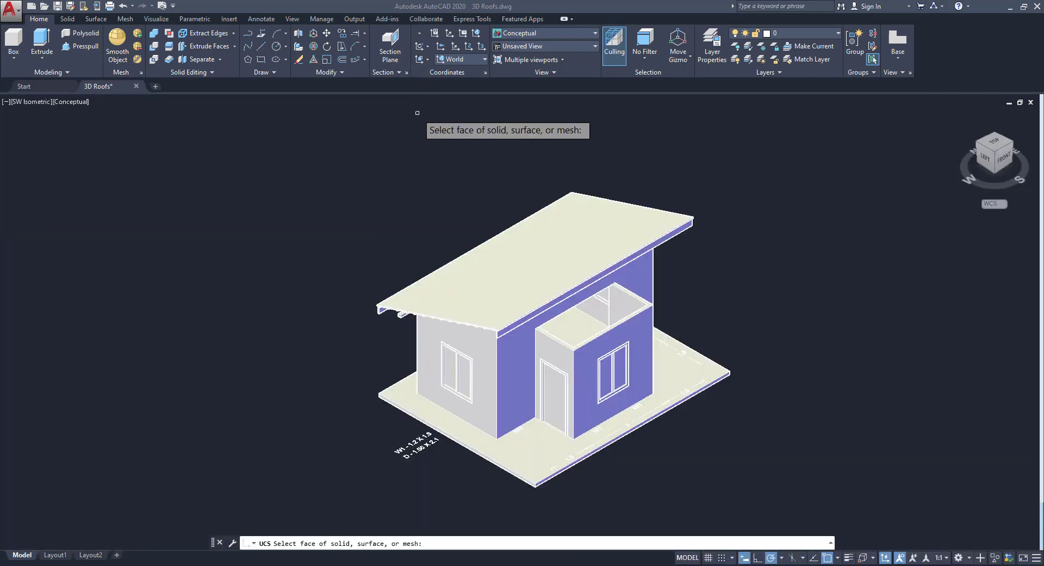
{"action": "left_click", "coordinate": [557, 357]}
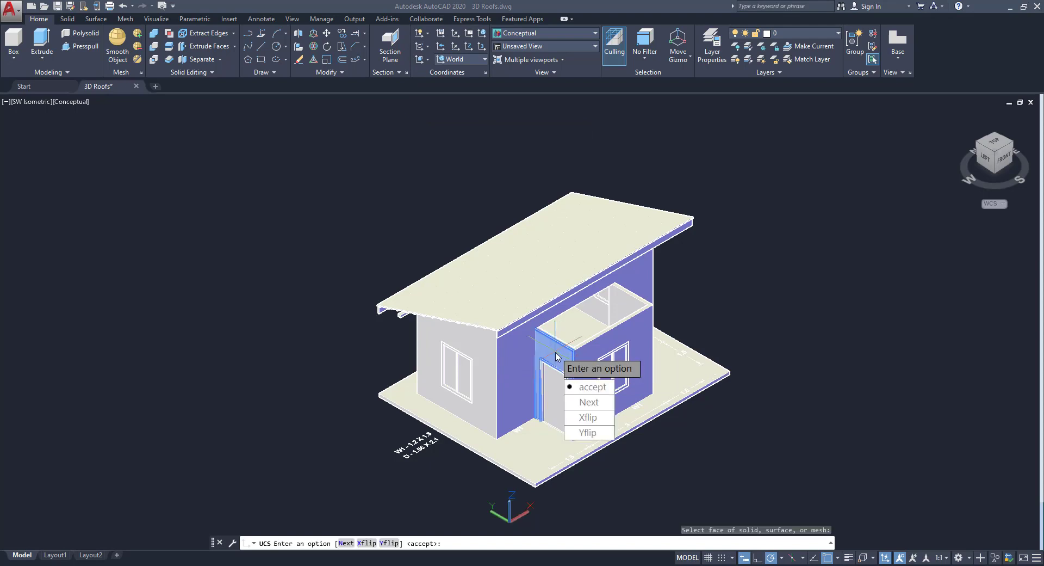
{"action": "left_click", "coordinate": [591, 387]}
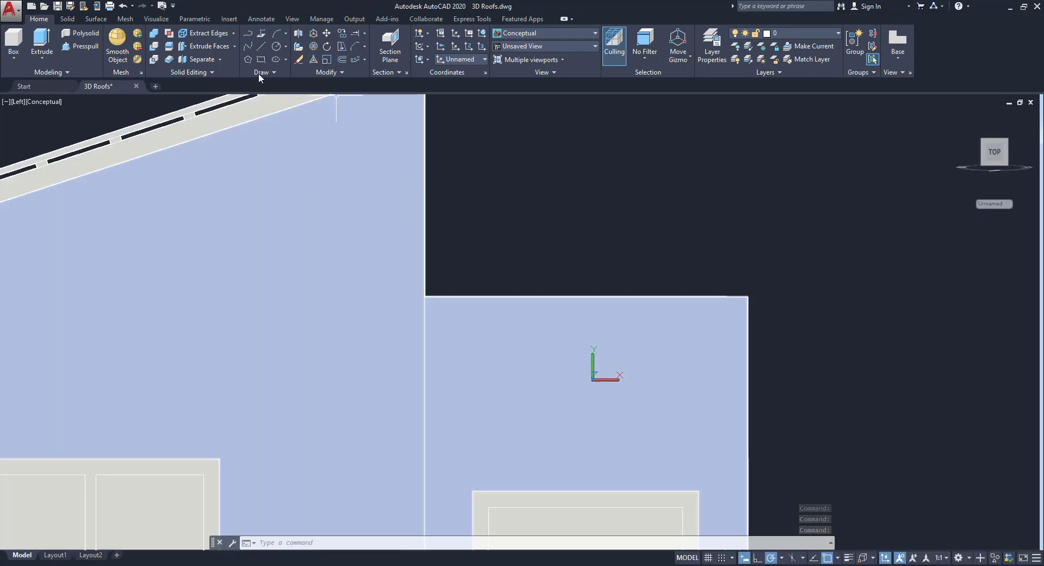
Draw a rectangle with its first corner offset 0.75 from the lower block's outer top corner and its opposite corner at @-1.5,0.075
{"action": "left_click", "coordinate": [262, 60]}
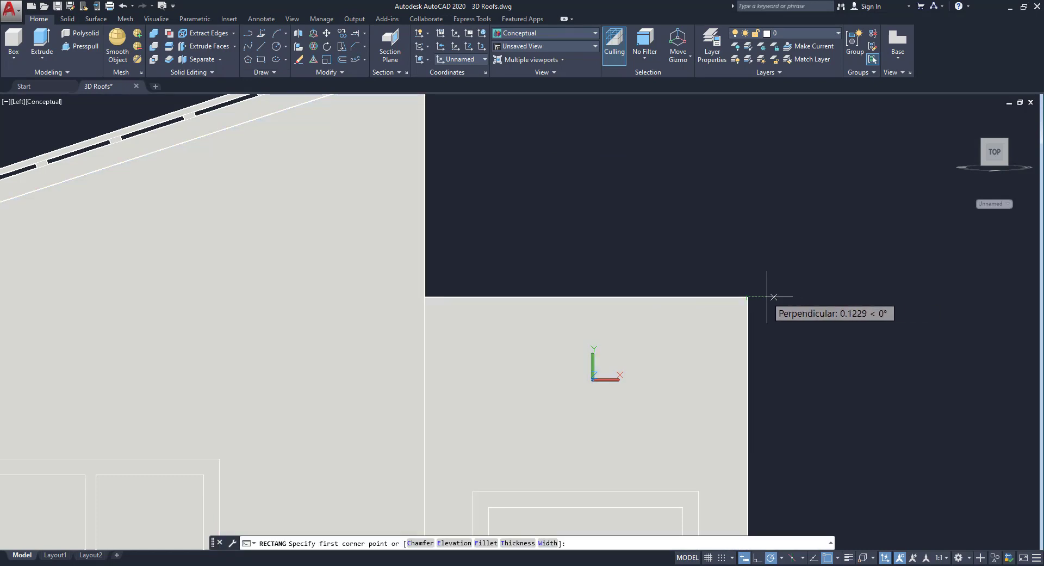
{"action": "right_click", "coordinate": [753, 297], "text": "shift"}
{"action": "left_click", "coordinate": [778, 44]}
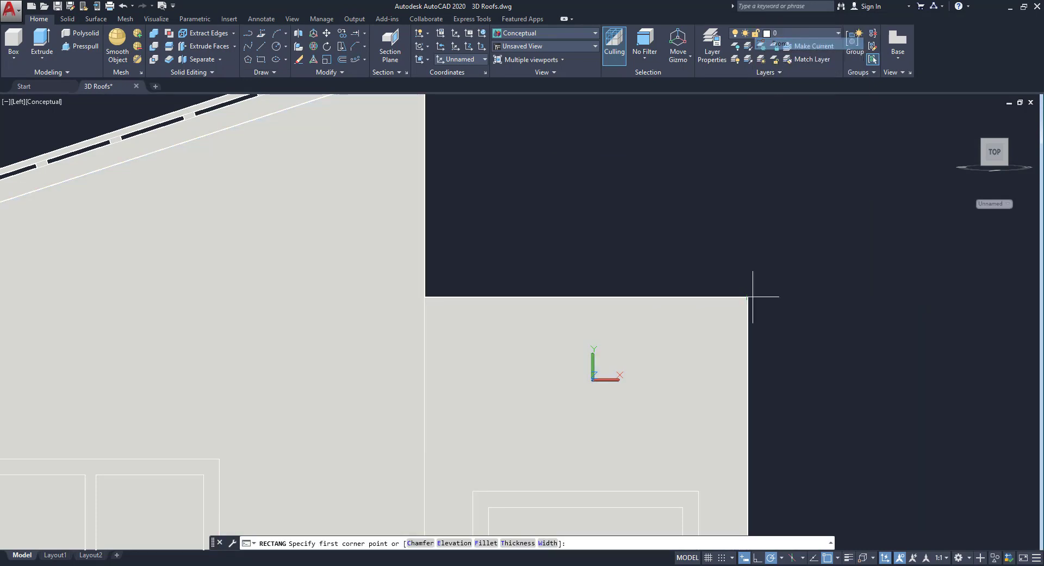
{"action": "left_click", "coordinate": [747, 297]}
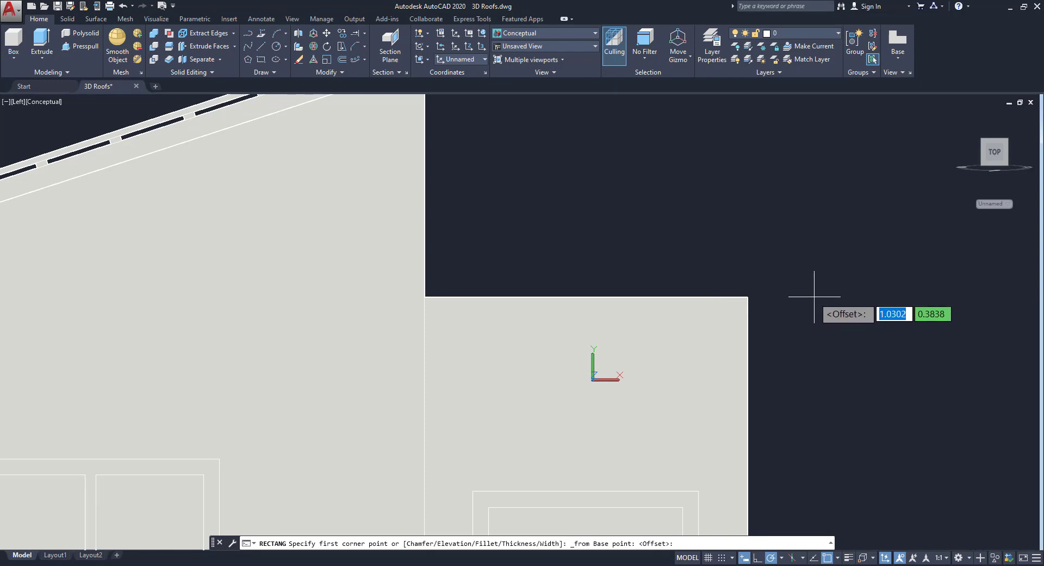
{"action": "key", "text": "Return"}
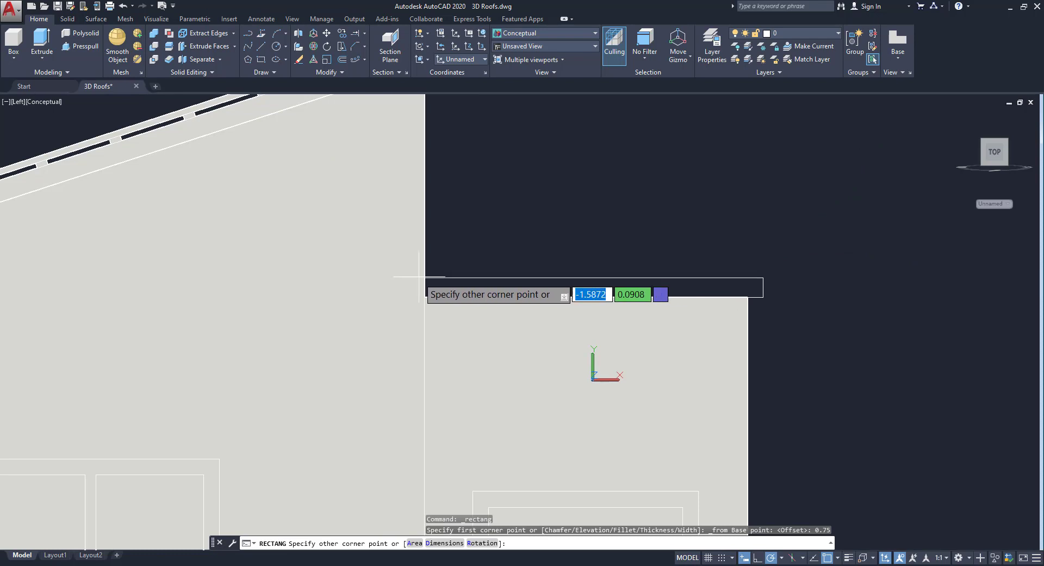
{"action": "type", "text": "-1"}
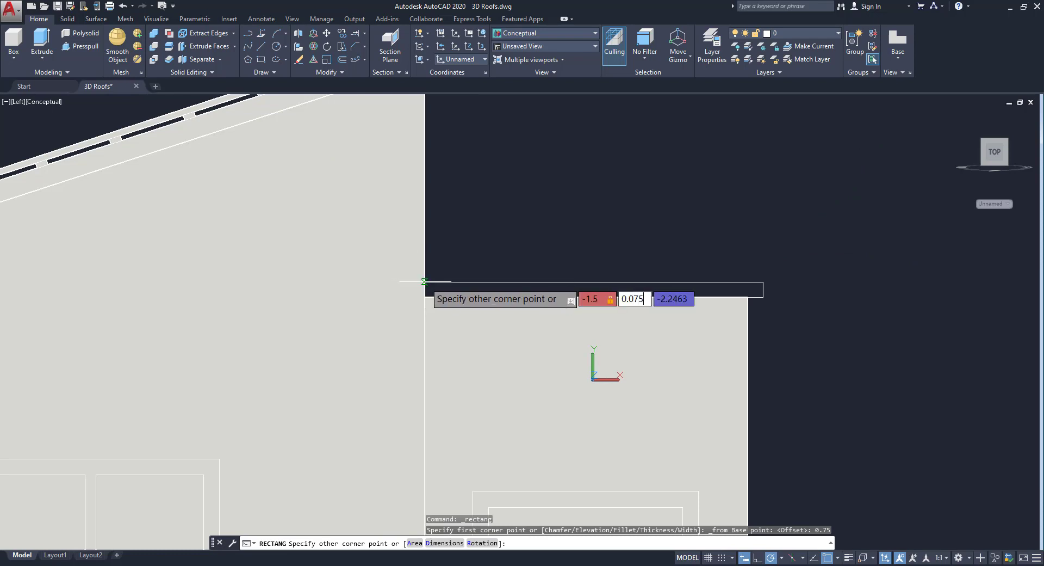
{"action": "key", "text": "Return"}
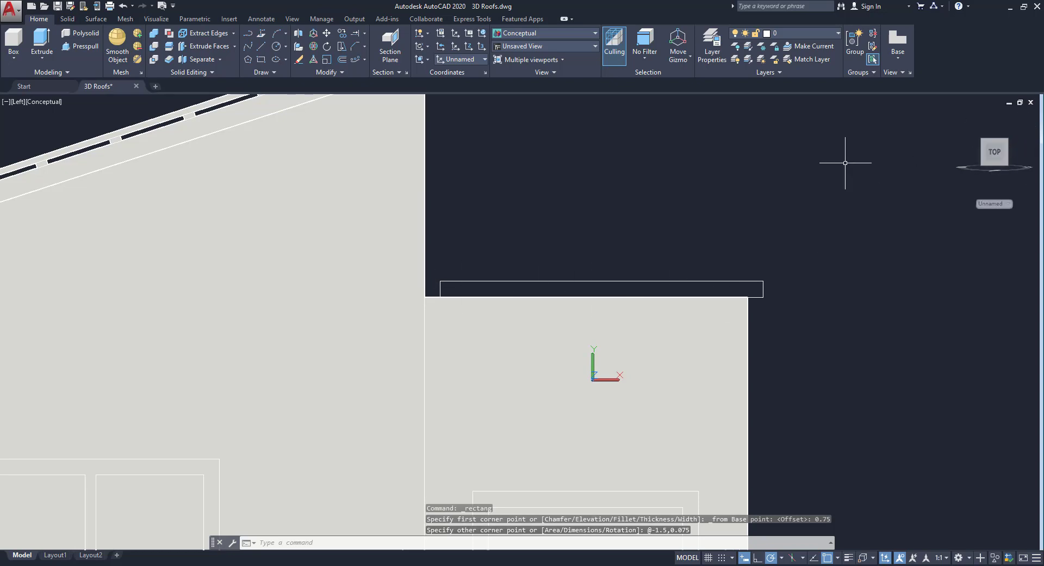
Restore the World UCS and return to the SW Isometric view
{"action": "type", "text": "ucs"}
{"action": "key", "text": "Return"}
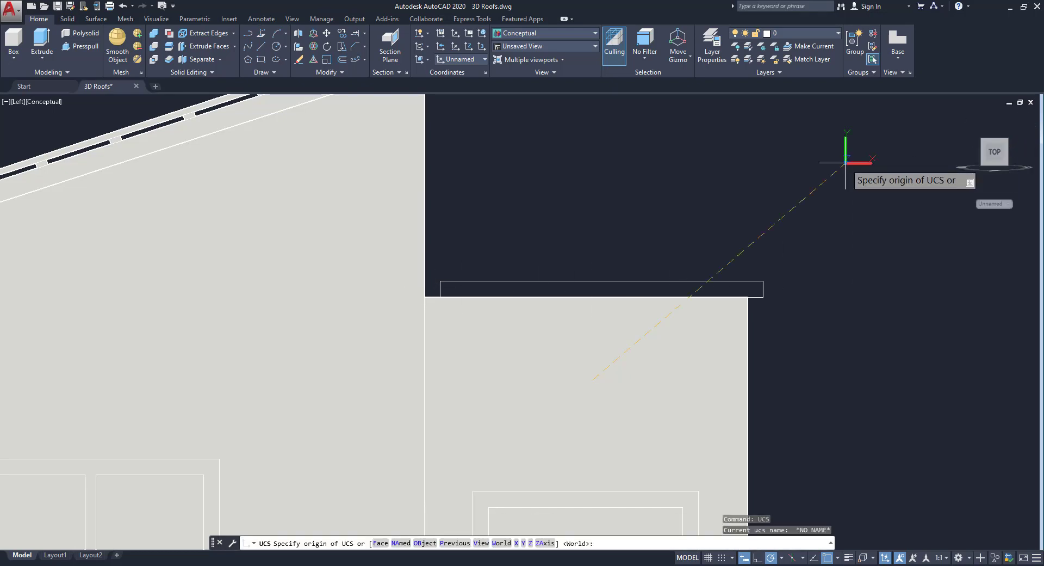
{"action": "type", "text": "w"}
{"action": "key", "text": "Return"}
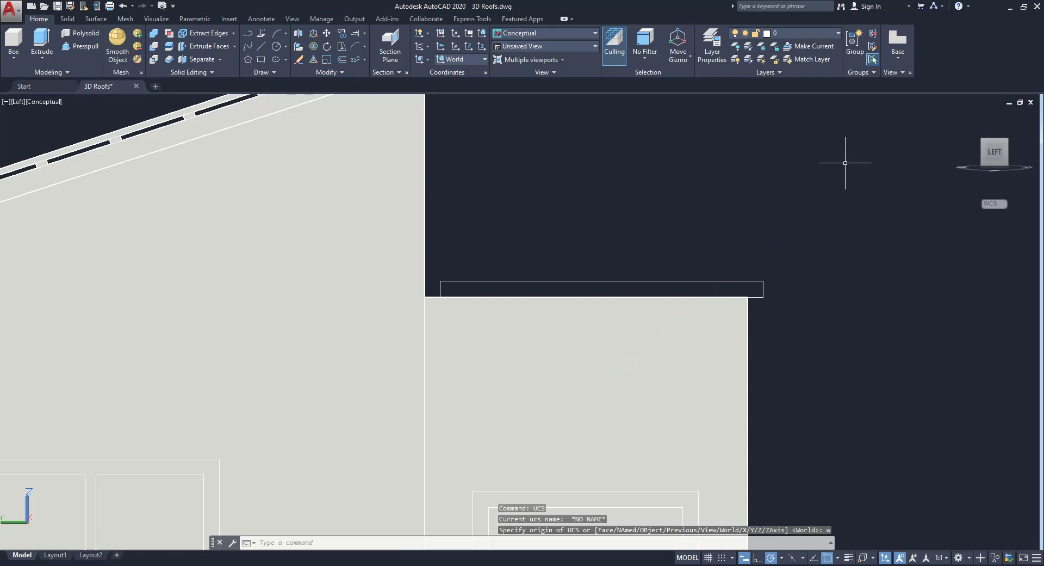
{"action": "left_click", "coordinate": [1006, 145]}
Move the rectangle by its inner bottom corner onto the top corner of the door wall where it meets the main house
{"action": "scroll", "coordinate": [585, 277], "scroll_direction": "up", "scroll_amount": 5}
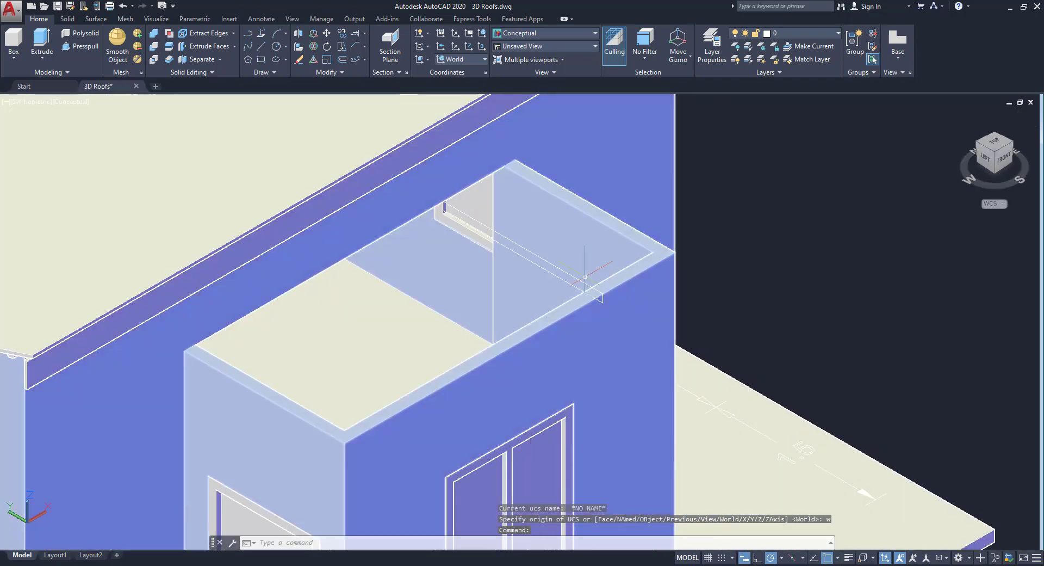
{"action": "left_click", "coordinate": [579, 281]}
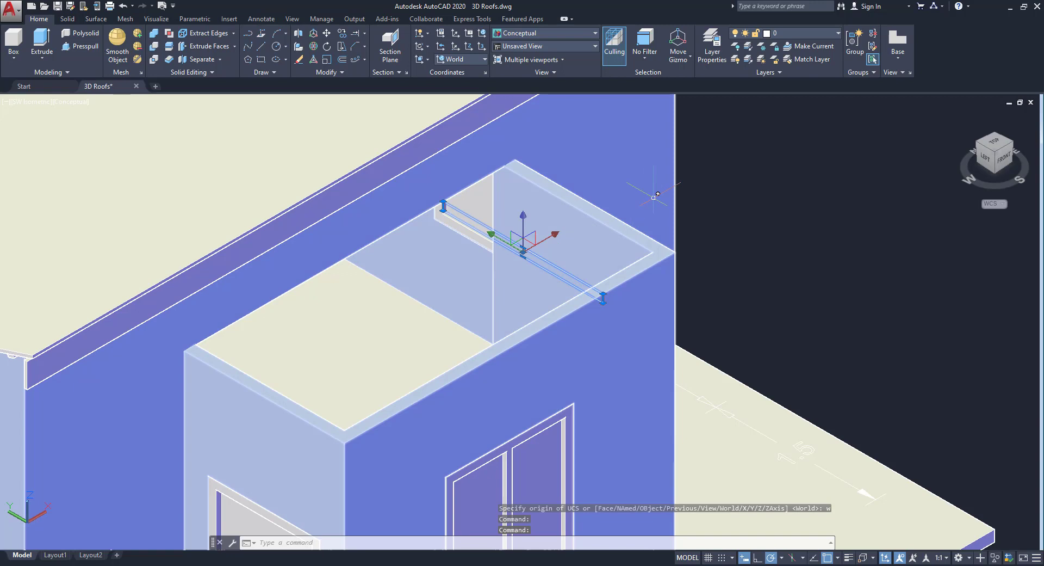
{"action": "middle_click_drag", "start_coordinate": [657, 194], "coordinate": [650, 209]}
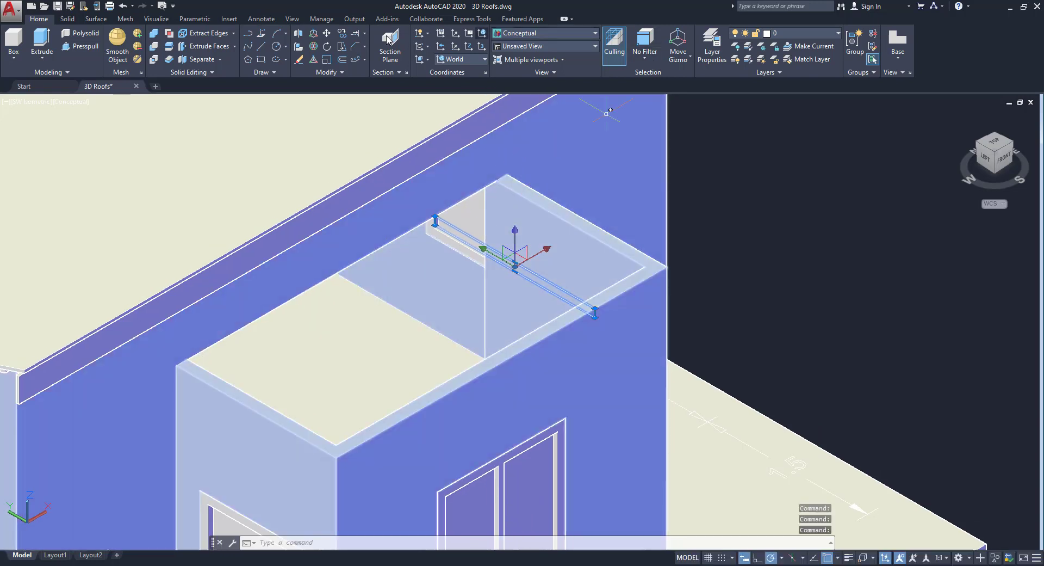
{"action": "left_click", "coordinate": [327, 33]}
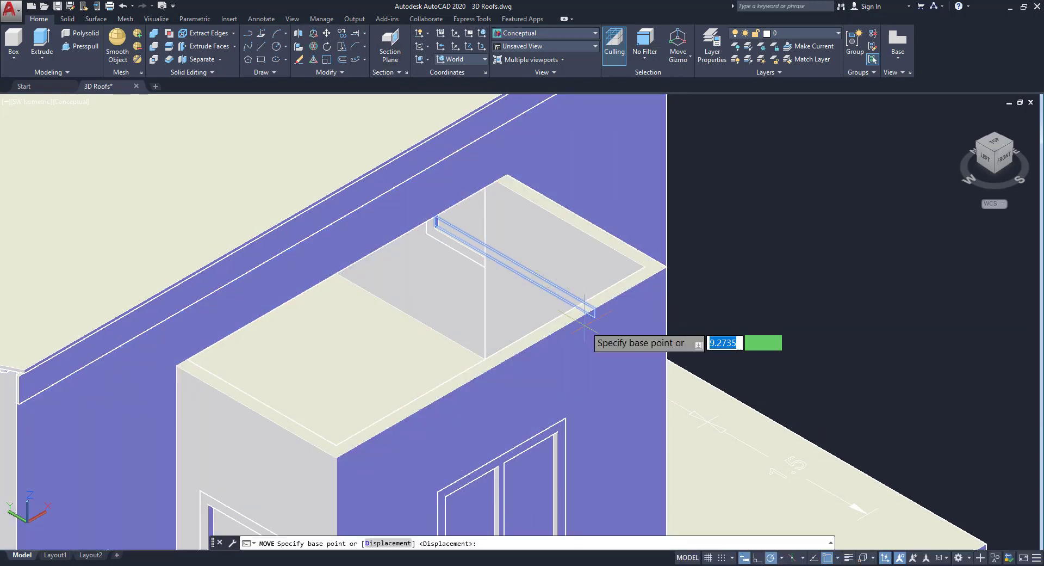
{"action": "scroll", "coordinate": [585, 321], "scroll_direction": "up", "scroll_amount": 2}
{"action": "left_click", "coordinate": [372, 174]}
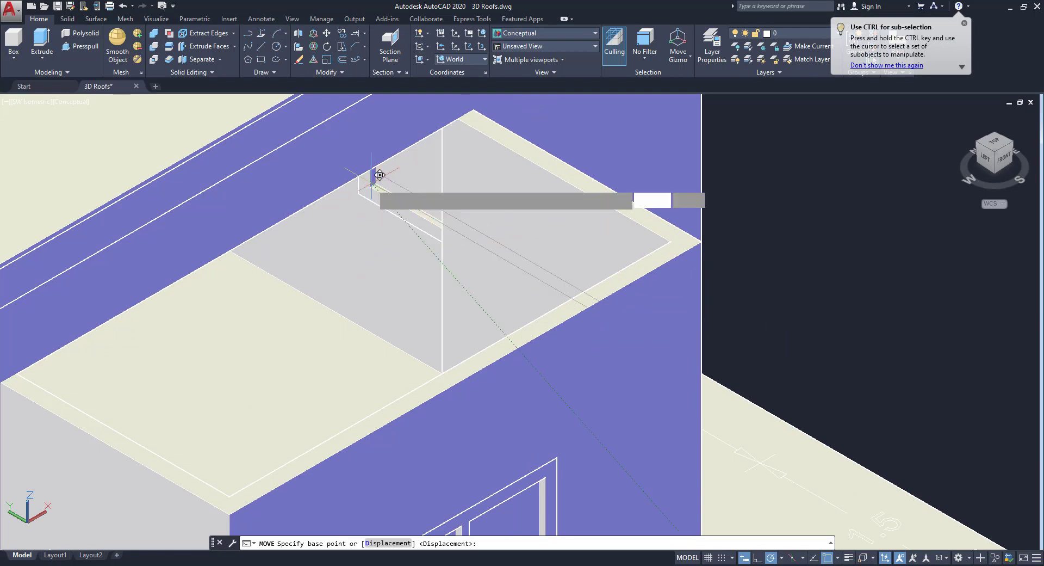
{"action": "middle_click_drag", "start_coordinate": [274, 290], "coordinate": [542, 233]}
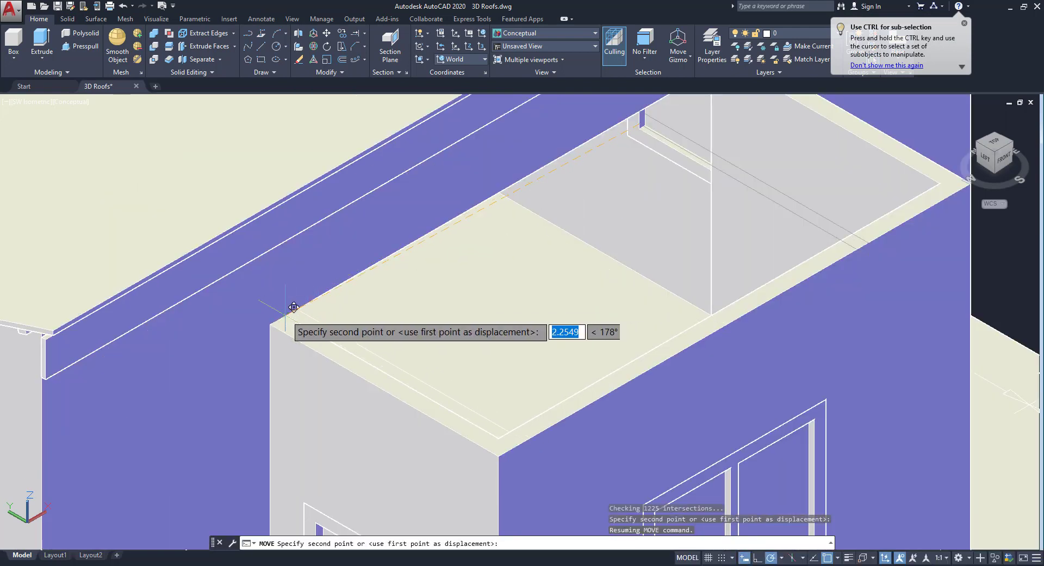
{"action": "scroll", "coordinate": [278, 316], "scroll_direction": "up", "scroll_amount": 3}
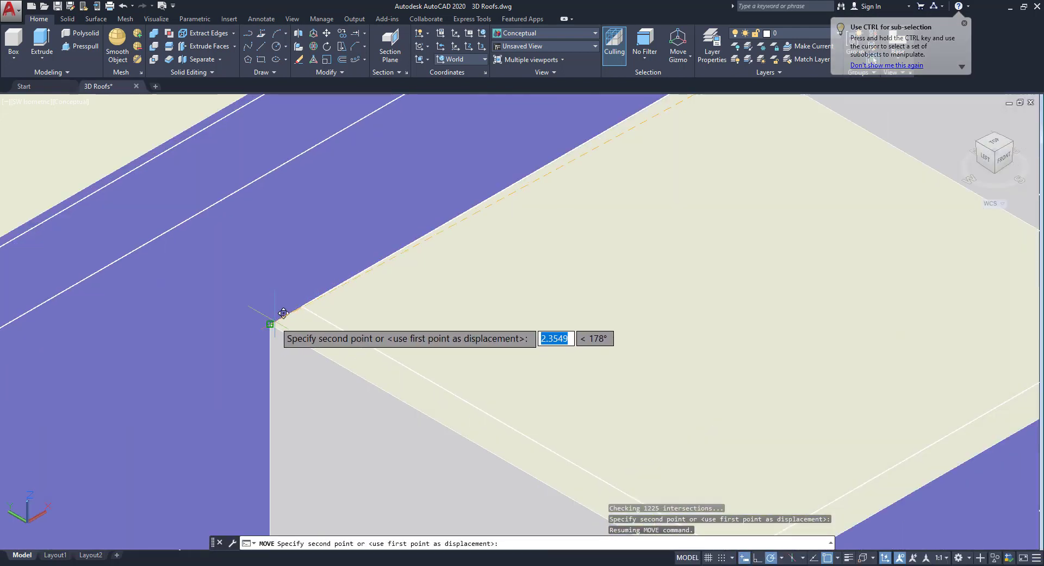
{"action": "left_click", "coordinate": [270, 324]}
{"action": "scroll", "coordinate": [310, 329], "scroll_direction": "down", "scroll_amount": 2}
{"action": "middle_click_drag", "start_coordinate": [312, 331], "coordinate": [319, 282]}
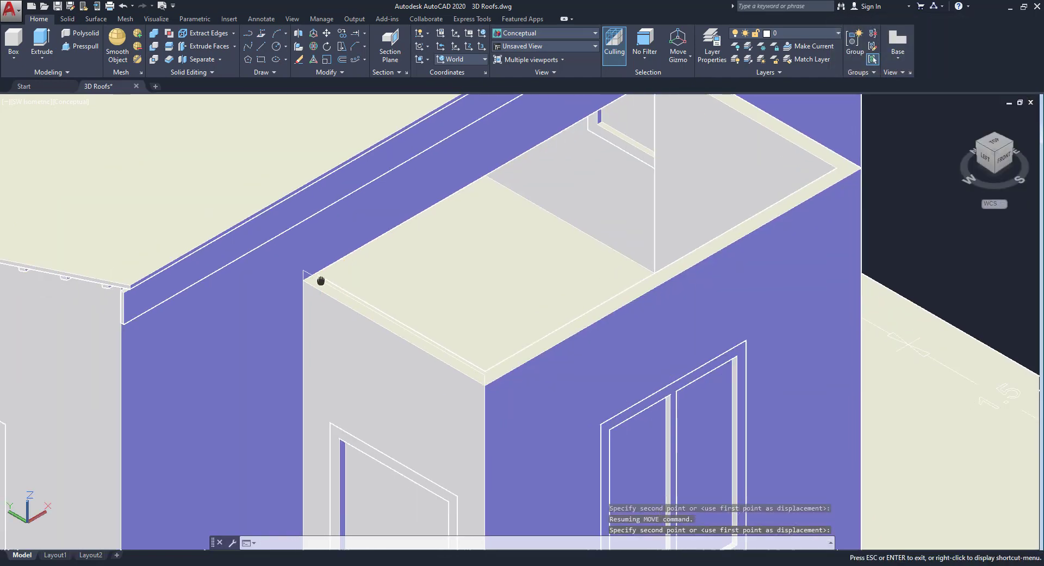
Draw a guide line running 0.75 outward from the lower block's outer top corner above the door wall, with a vertical segment at its end
{"action": "scroll", "coordinate": [488, 382], "scroll_direction": "up", "scroll_amount": 3}
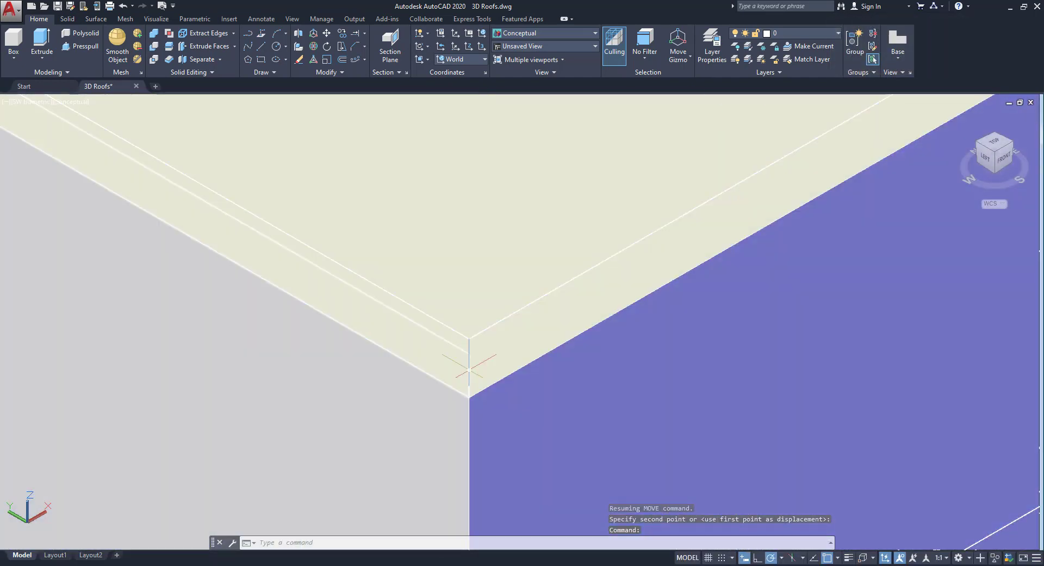
{"action": "scroll", "coordinate": [474, 389], "scroll_direction": "down", "scroll_amount": 4}
{"action": "middle_click_drag", "start_coordinate": [474, 390], "coordinate": [420, 321]}
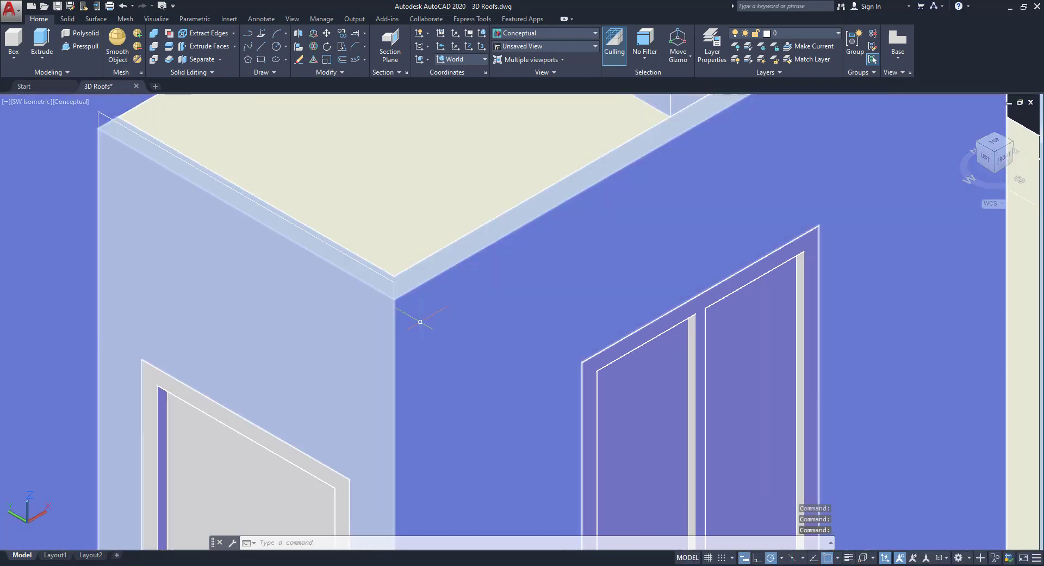
{"action": "left_click", "coordinate": [263, 47]}
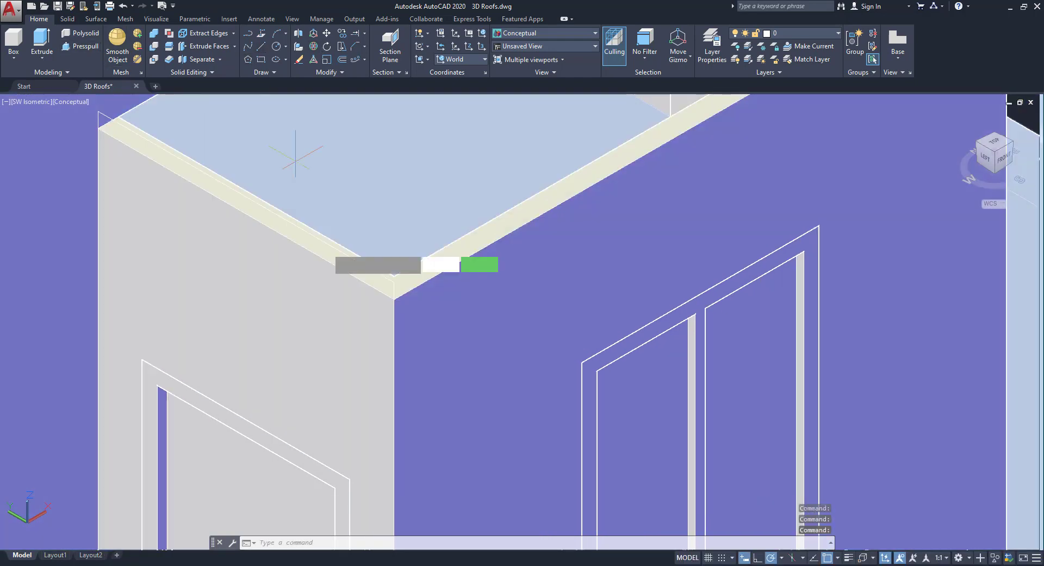
{"action": "left_click", "coordinate": [394, 299]}
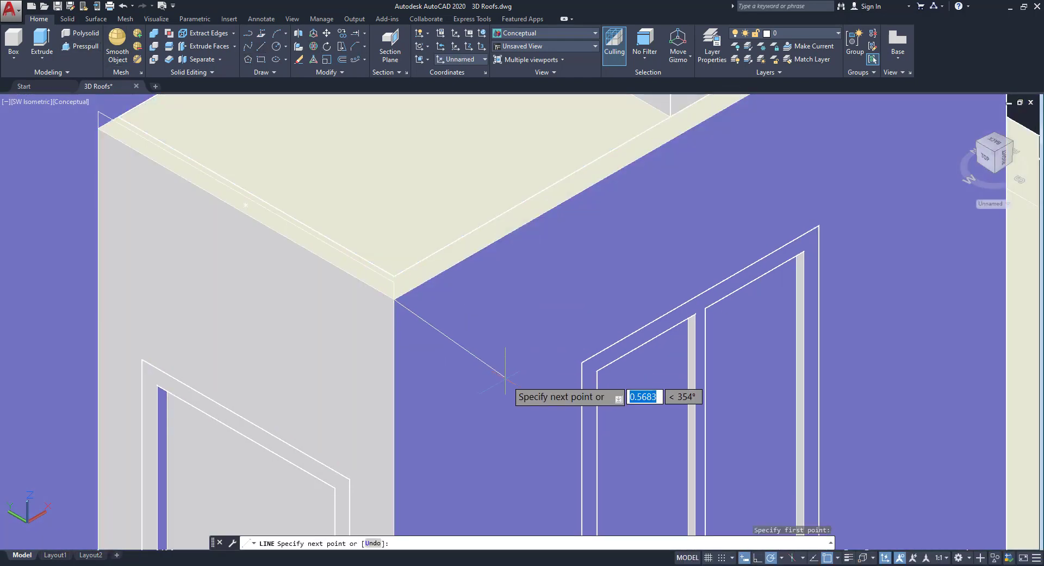
{"action": "type", "text": "0."}
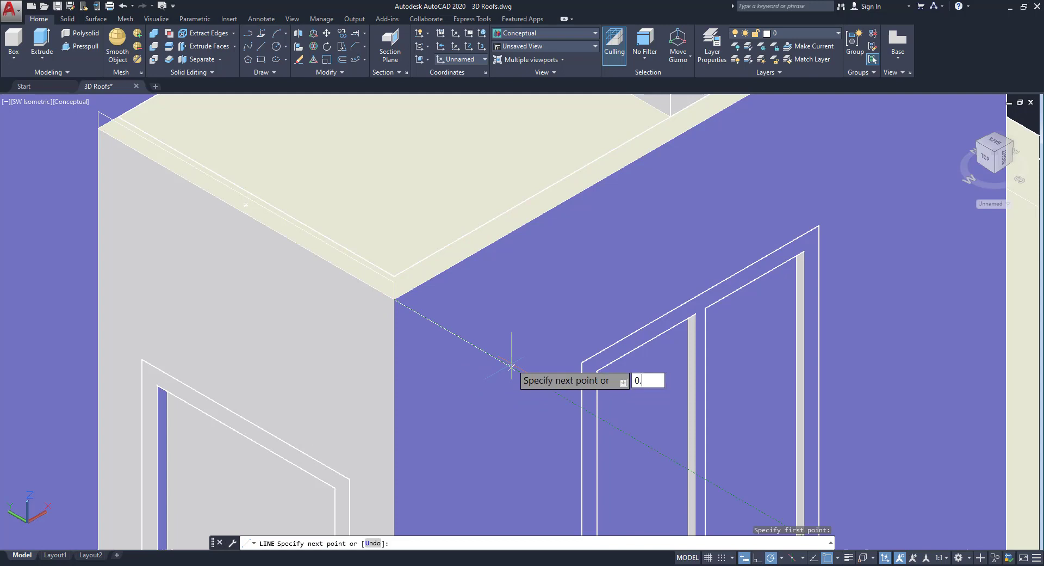
{"action": "type", "text": "75"}
{"action": "key", "text": "Return"}
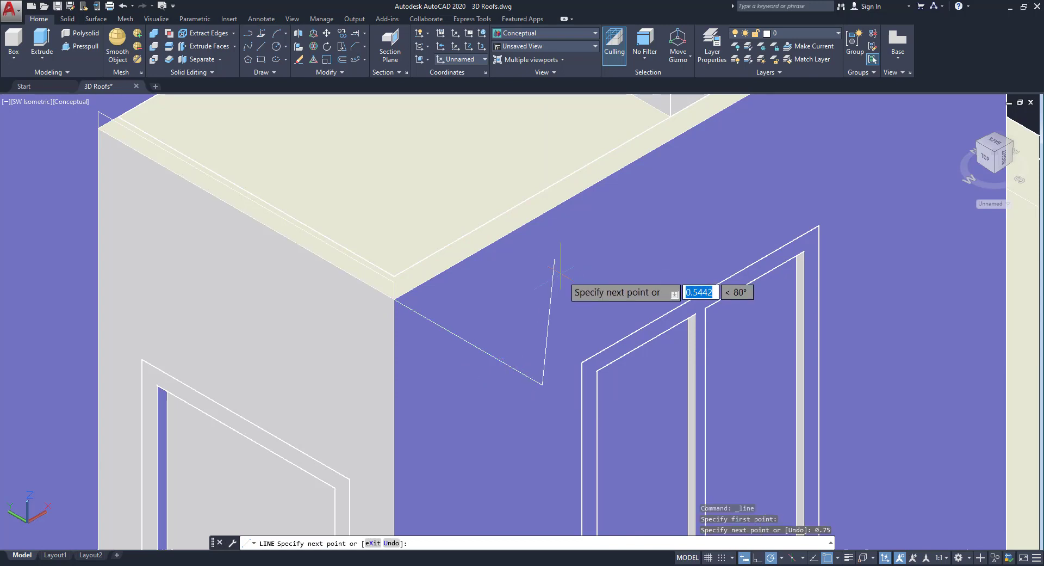
{"action": "left_click", "coordinate": [543, 265]}
{"action": "key", "text": "Escape"}
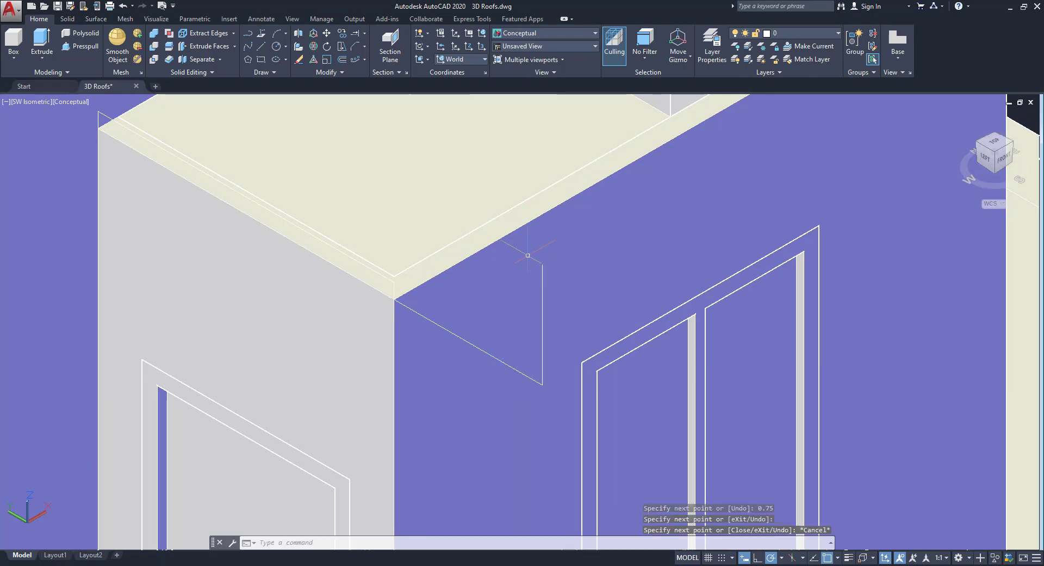
Stretch the rectangle's outer short edge to the end of the 0.75 guide line and erase the vertical guide segment
{"action": "left_click", "coordinate": [395, 282]}
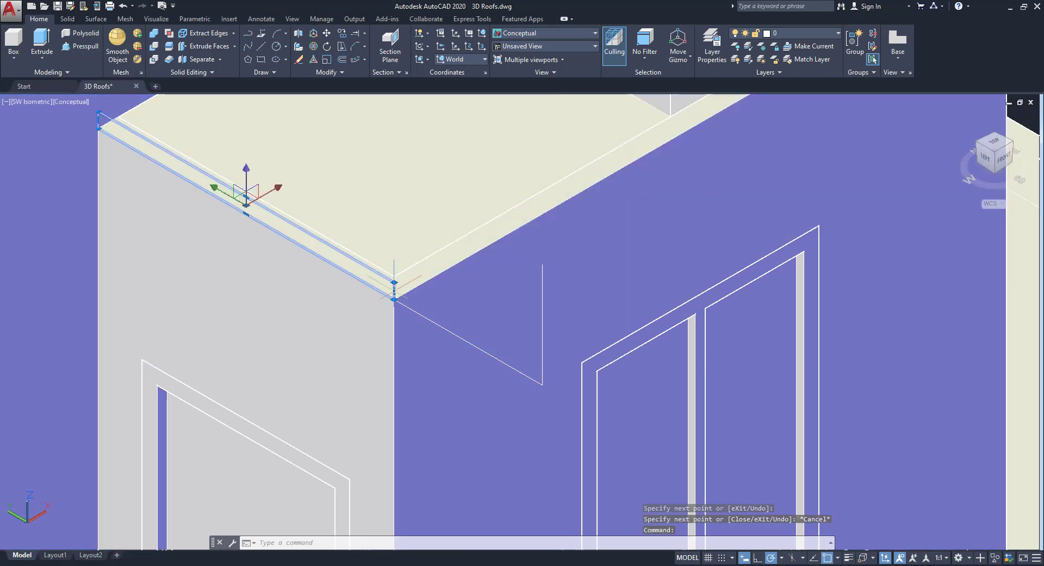
{"action": "key", "text": "Escape"}
{"action": "key", "text": "Escape"}
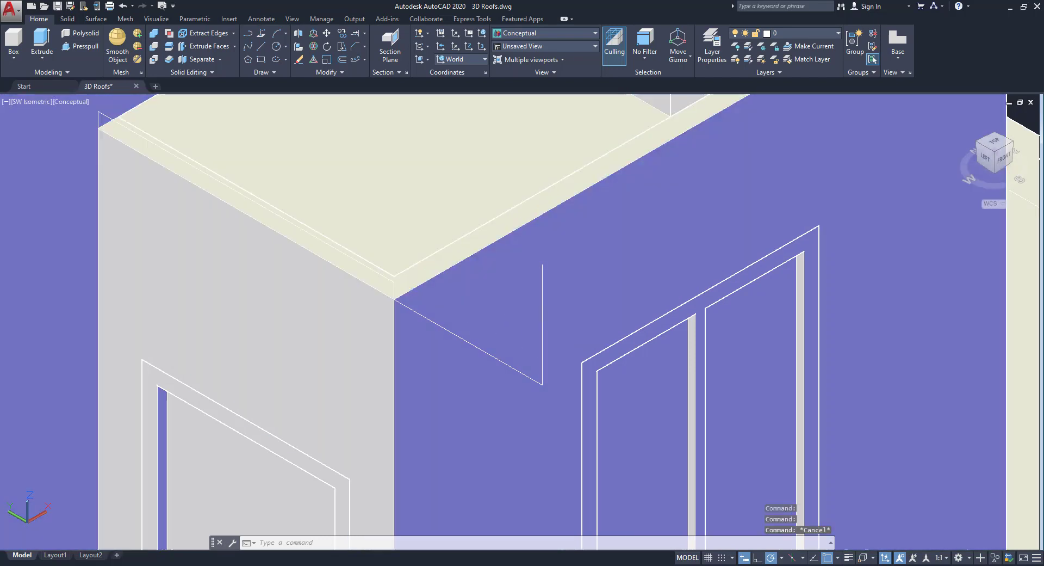
{"action": "left_click", "coordinate": [395, 282]}
{"action": "key", "text": "Escape"}
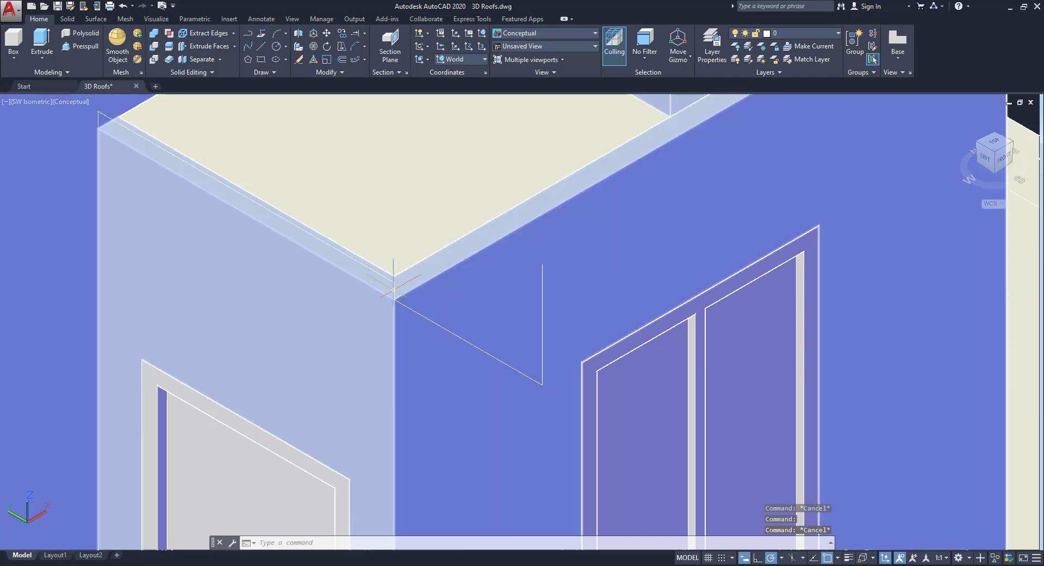
{"action": "left_click", "coordinate": [395, 288]}
{"action": "left_click", "coordinate": [395, 295]}
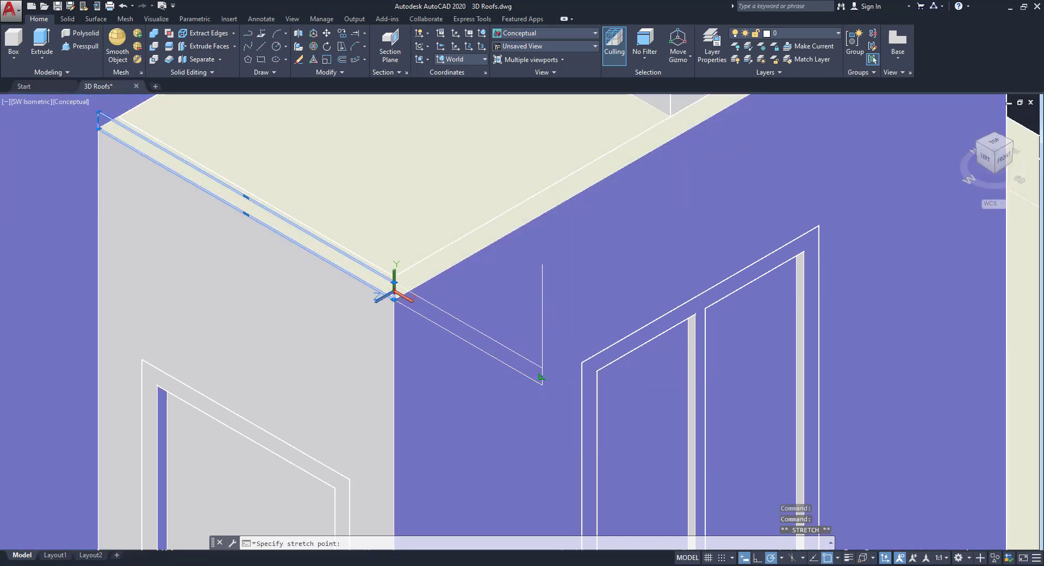
{"action": "key", "text": "Escape"}
{"action": "left_click", "coordinate": [542, 313]}
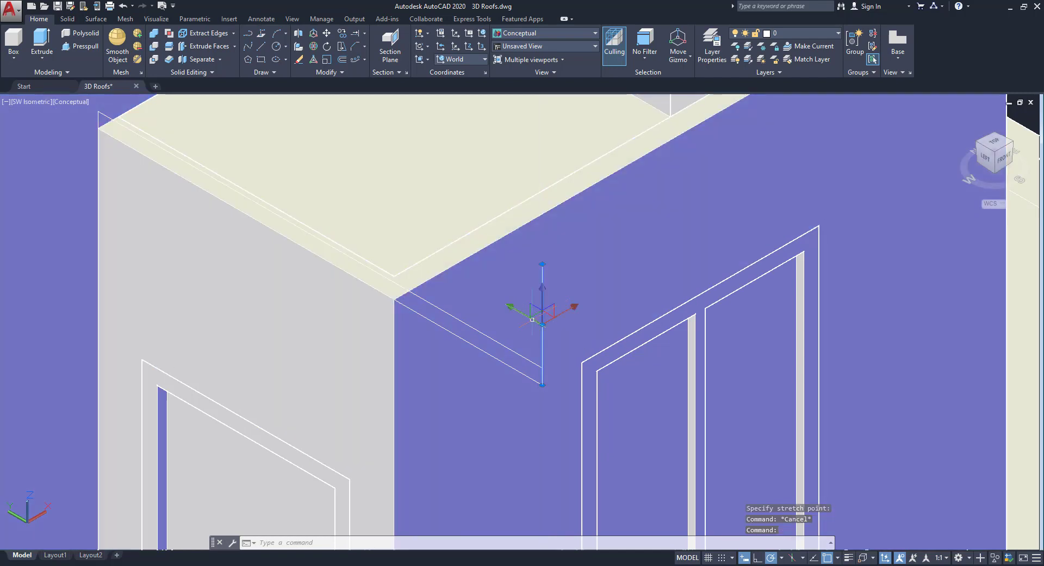
{"action": "key", "text": "Delete"}
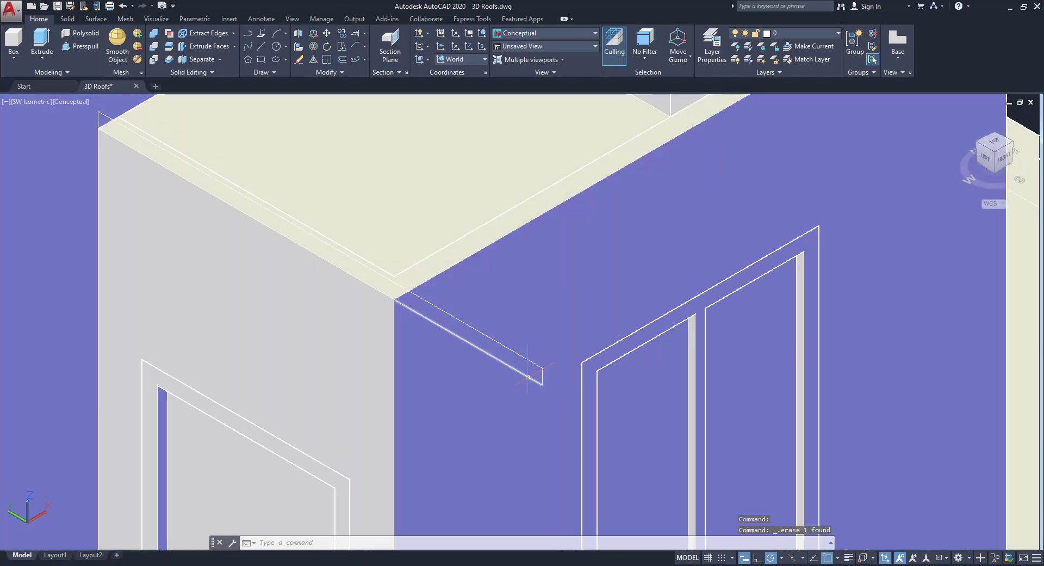
Erase the remaining 0.75 guide line, check the rectangle's overhang in the Left view, and return to the SW Isometric view
{"action": "left_click", "coordinate": [513, 367]}
{"action": "key", "text": "Delete"}
{"action": "scroll", "coordinate": [496, 316], "scroll_direction": "down", "scroll_amount": 2}
{"action": "middle_click_drag", "start_coordinate": [522, 321], "coordinate": [560, 336]}
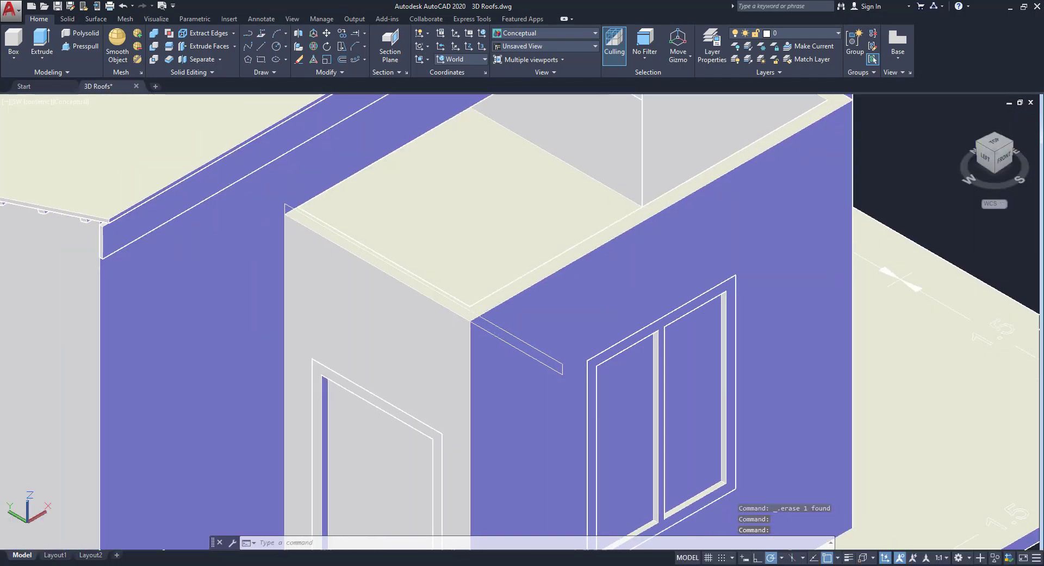
{"action": "left_click", "coordinate": [986, 162]}
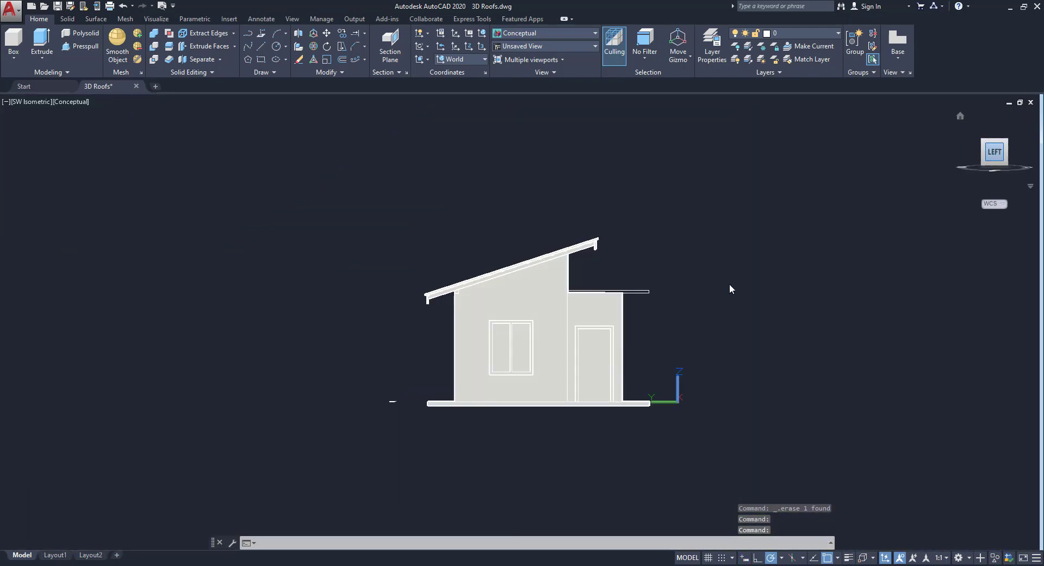
{"action": "scroll", "coordinate": [629, 291], "scroll_direction": "up", "scroll_amount": 6}
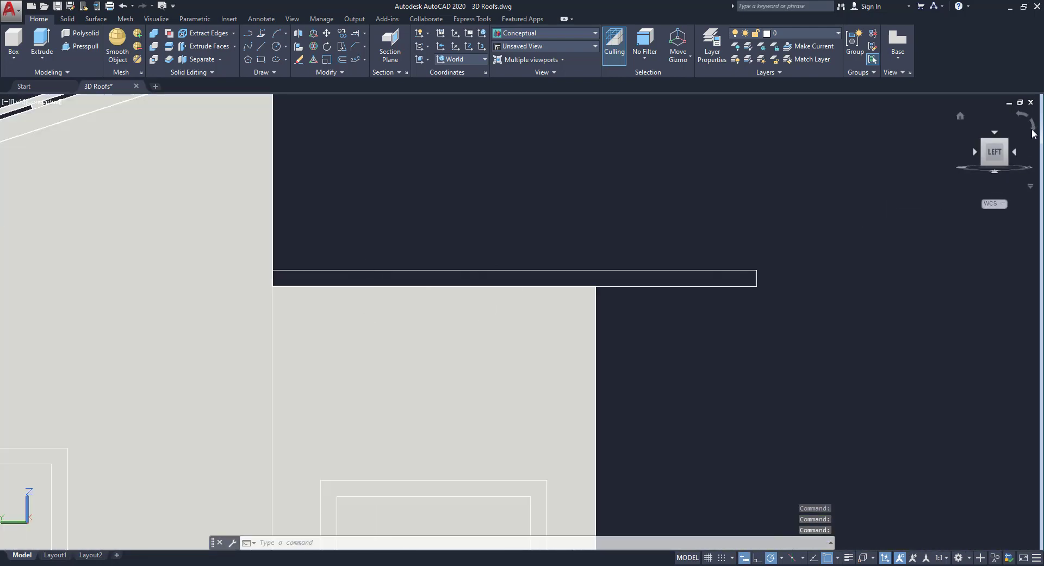
{"action": "left_click", "coordinate": [1007, 142]}
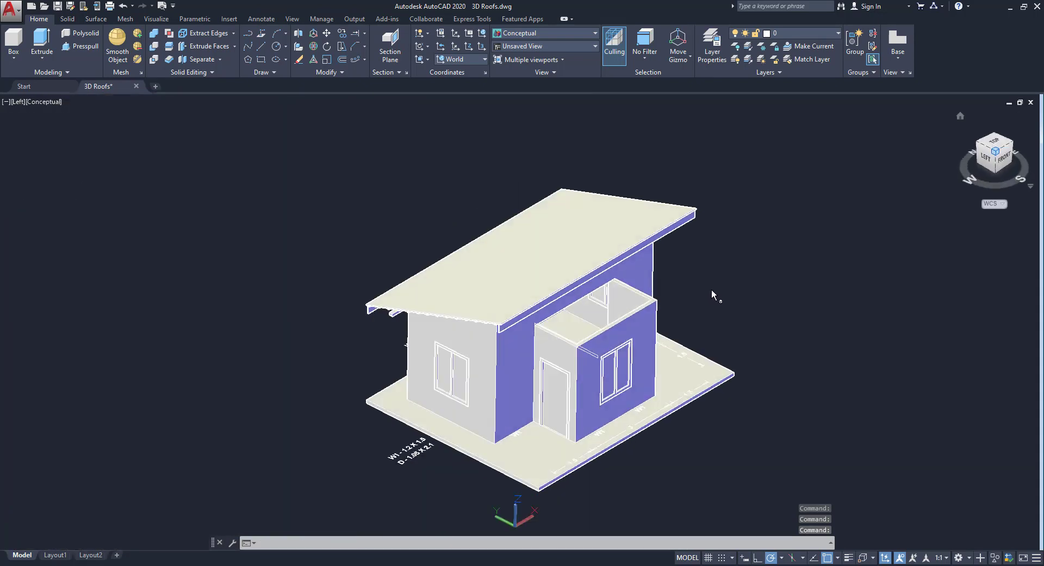
Move the rectangle 0.75 outward from the door wall, parallel to the main house wall
{"action": "scroll", "coordinate": [587, 355], "scroll_direction": "up", "scroll_amount": 2}
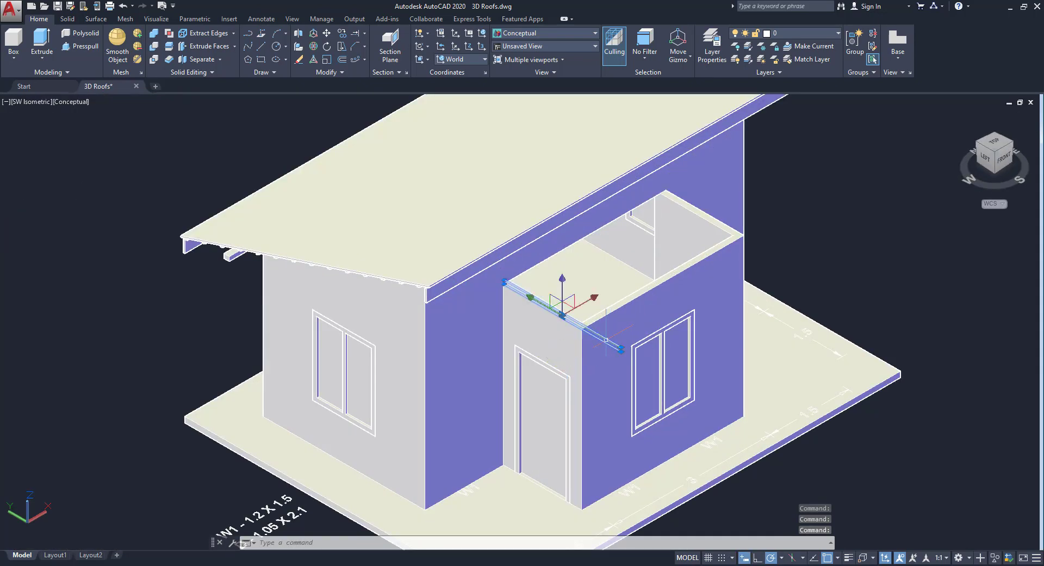
{"action": "type", "text": "m"}
{"action": "key", "text": "space"}
{"action": "left_click", "coordinate": [906, 258]}
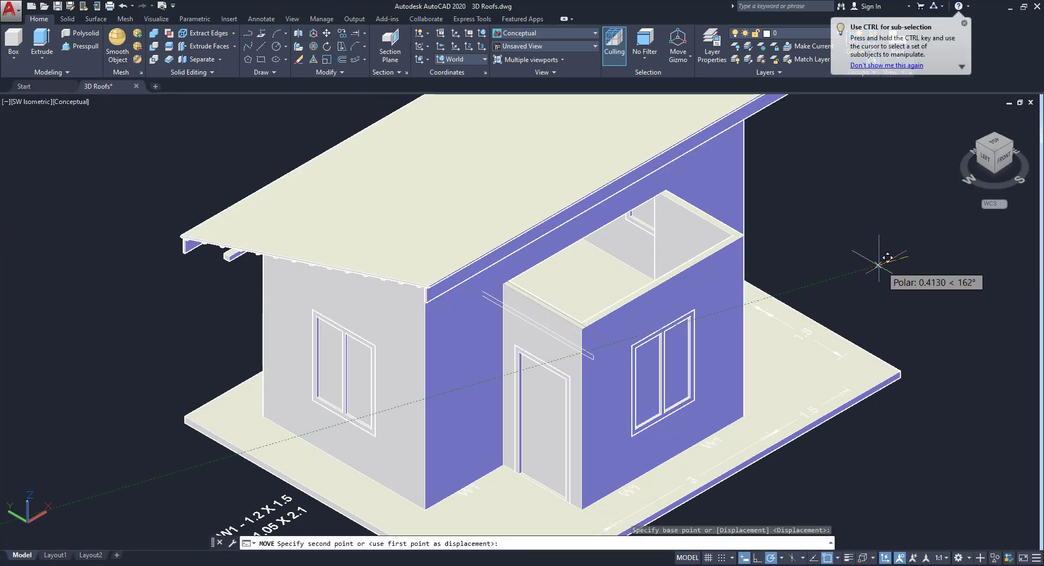
{"action": "type", "text": "0.75"}
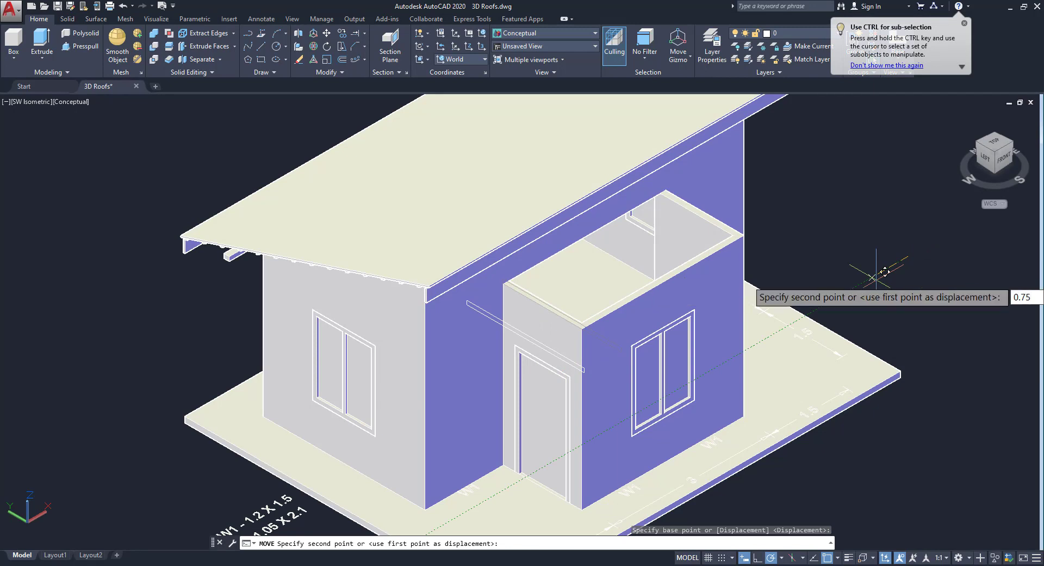
{"action": "key", "text": "Return"}
{"action": "key", "text": "Escape"}
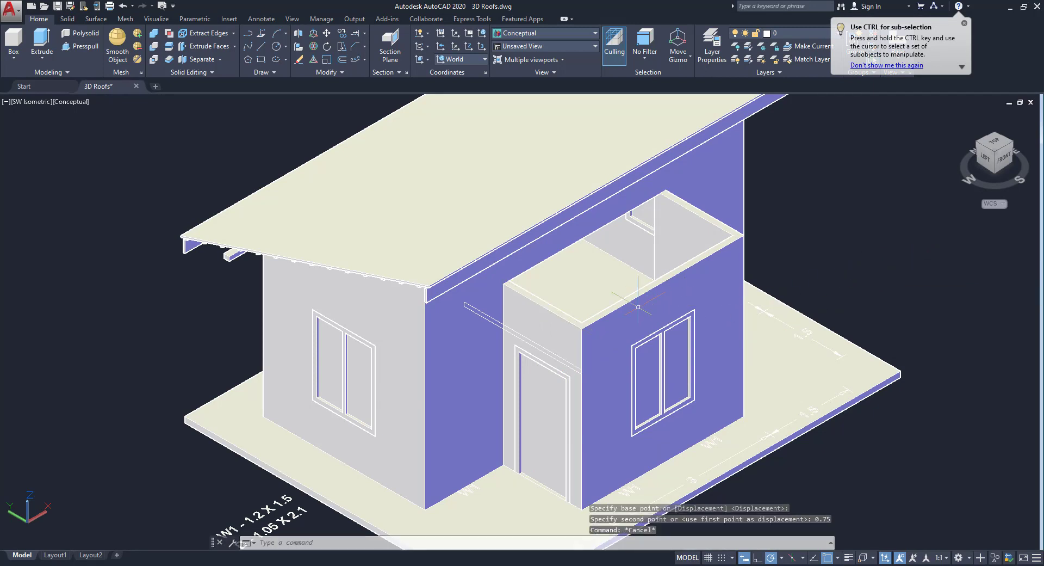
Draw a 0.75 guide line outward from the lower block's far outer top corner, in line with the window wall
{"action": "scroll", "coordinate": [545, 349], "scroll_direction": "up", "scroll_amount": 2}
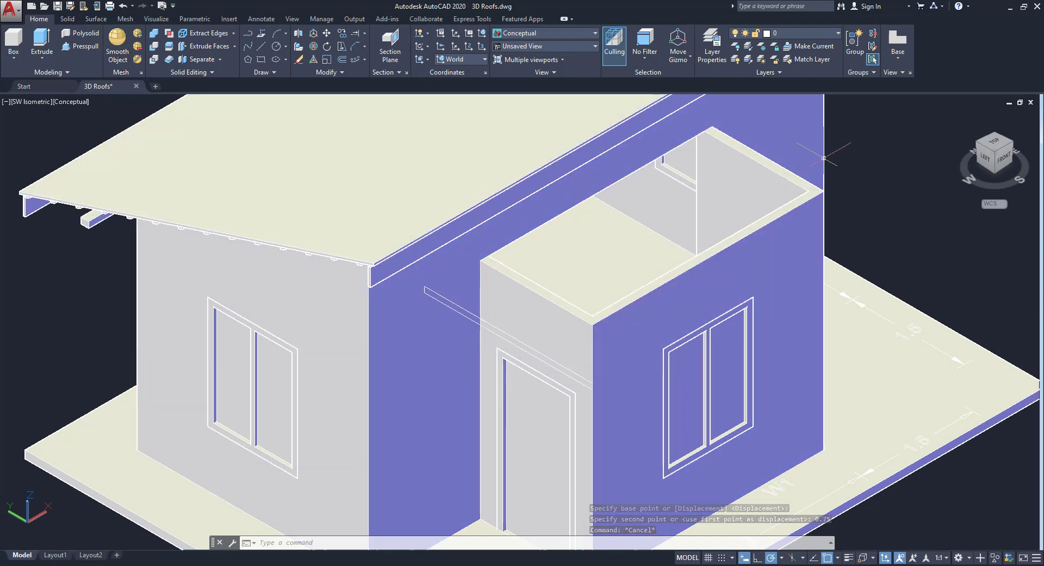
{"action": "scroll", "coordinate": [832, 156], "scroll_direction": "down", "scroll_amount": 1}
{"action": "middle_click_drag", "start_coordinate": [805, 202], "coordinate": [597, 248]}
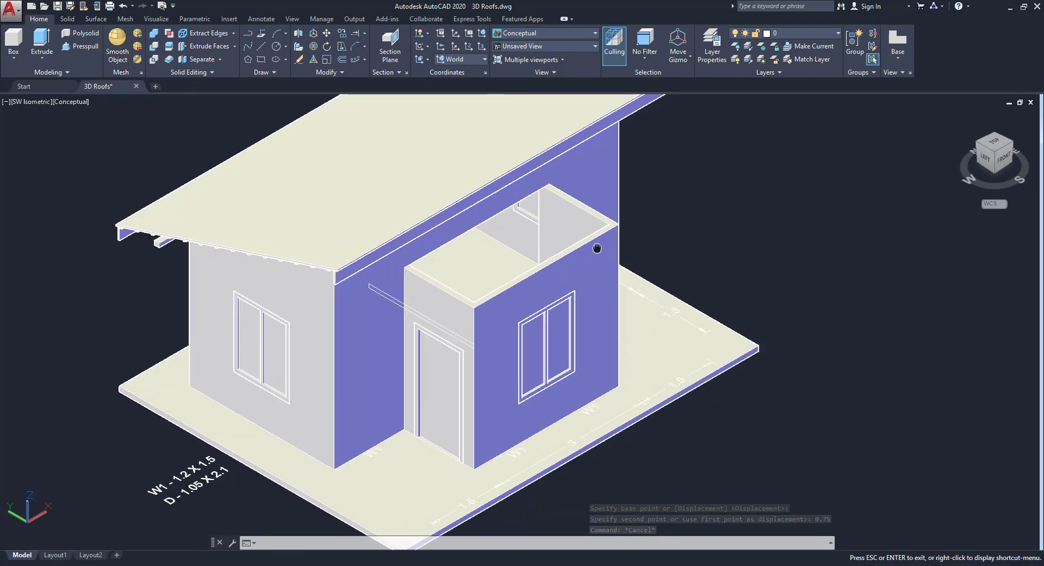
{"action": "left_click", "coordinate": [263, 48]}
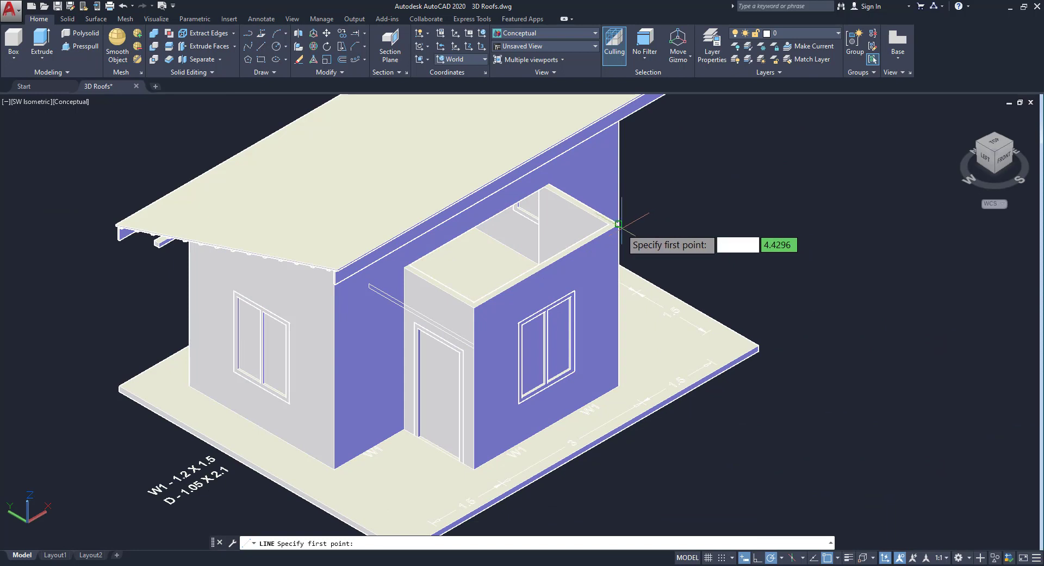
{"action": "left_click", "coordinate": [618, 224]}
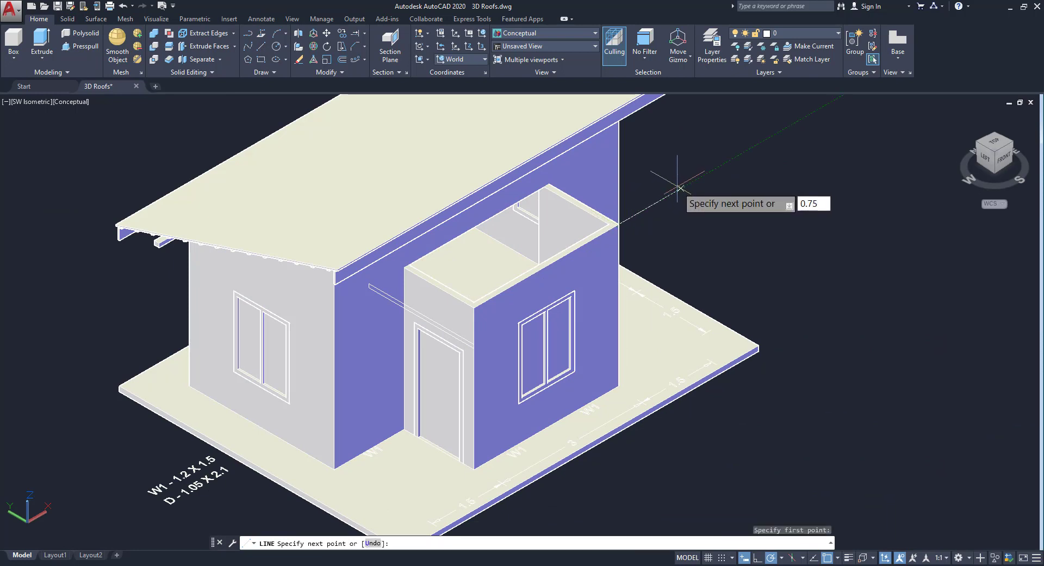
{"action": "key", "text": "Return"}
{"action": "key", "text": "Escape"}
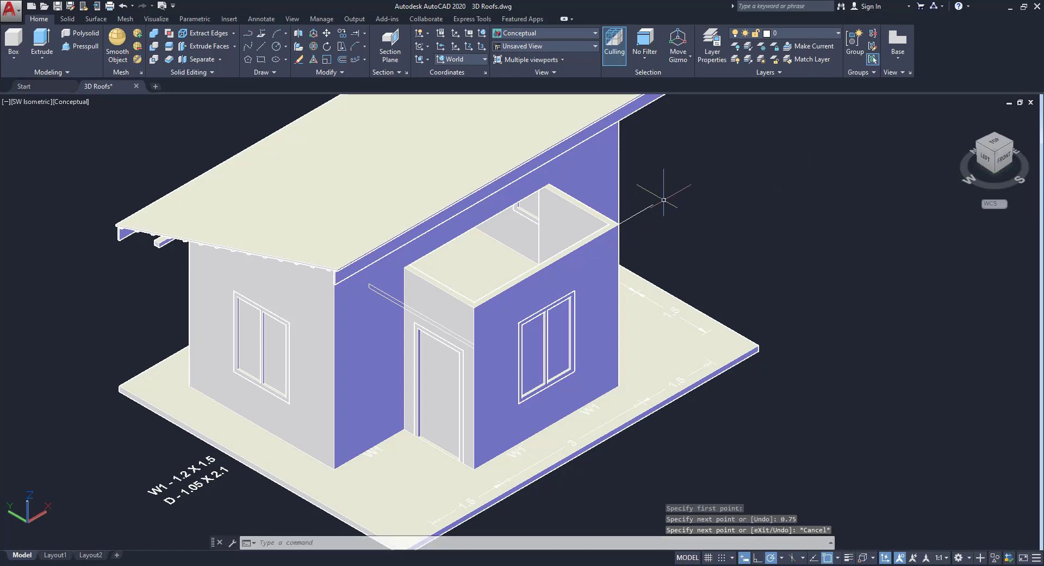
Extrude the rectangle as a solid over the lower block, out to the end of the 0.75 guide line
{"action": "scroll", "coordinate": [455, 349], "scroll_direction": "up", "scroll_amount": 3}
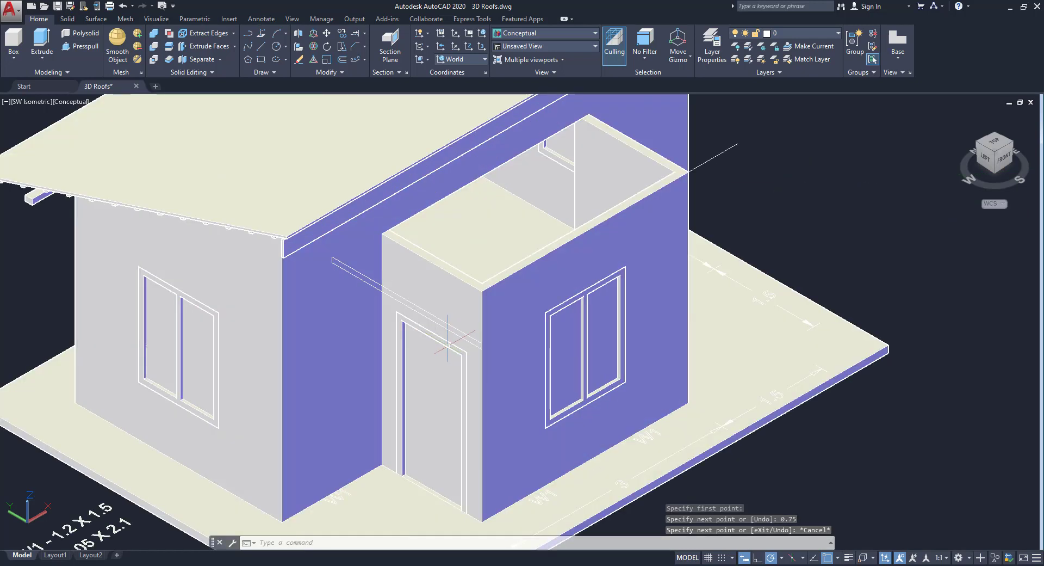
{"action": "left_click", "coordinate": [42, 43]}
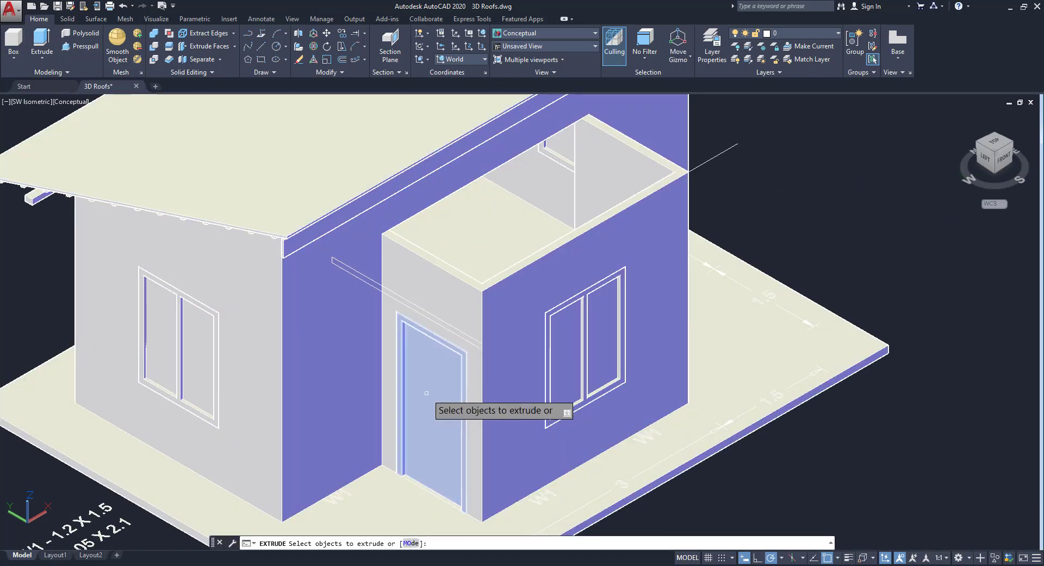
{"action": "left_click", "coordinate": [474, 344]}
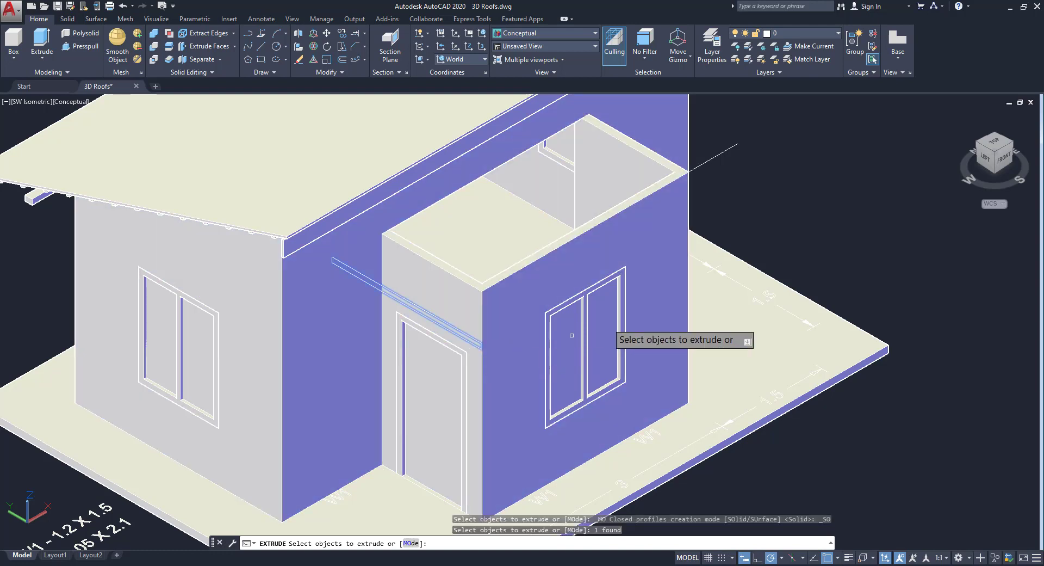
{"action": "right_click", "coordinate": [791, 267]}
{"action": "left_click", "coordinate": [808, 274]}
{"action": "key", "text": "Return"}
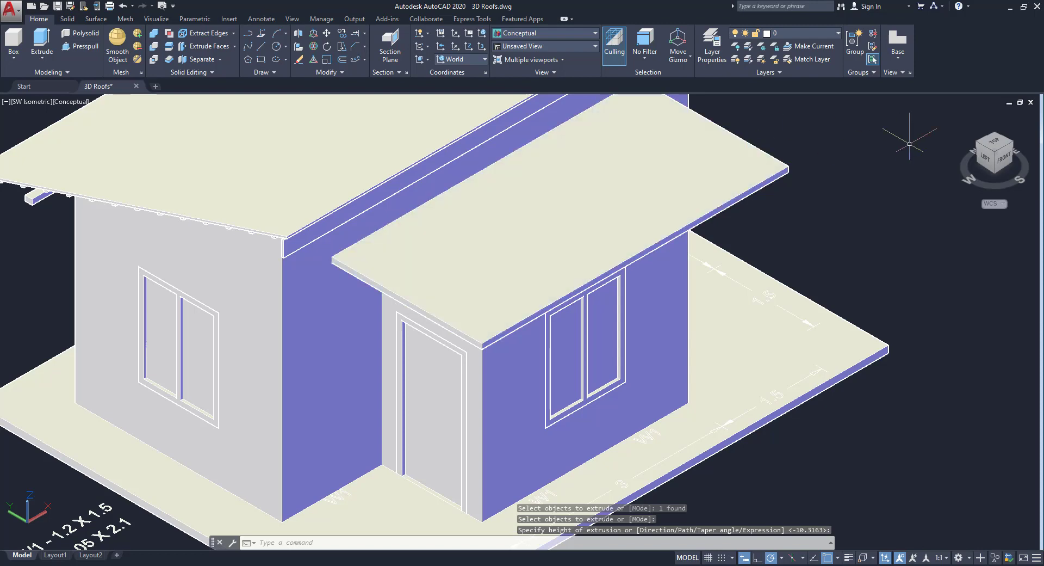
Show the model from the SE Isometric view in 2D Wireframe style and erase the guide line beneath the lower roof
{"action": "left_click", "coordinate": [1011, 144]}
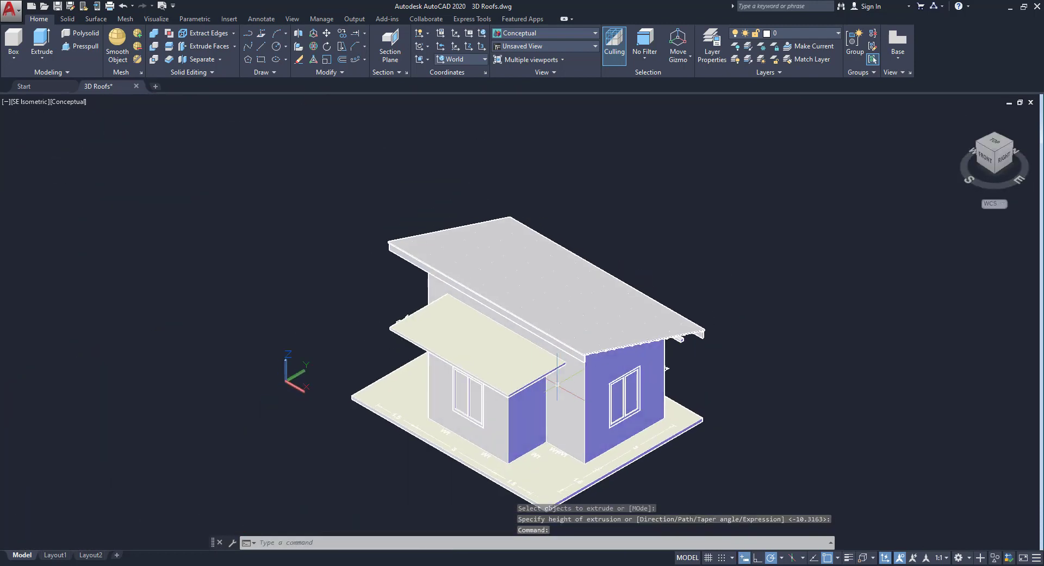
{"action": "left_click", "coordinate": [535, 33]}
{"action": "left_click", "coordinate": [434, 60]}
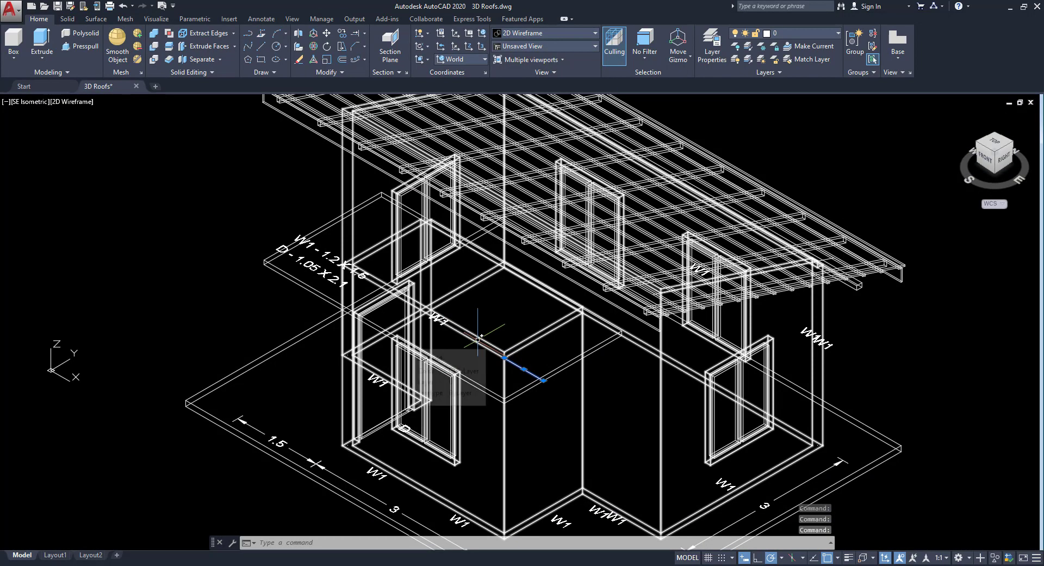
{"action": "key", "text": "Delete"}
Select all dimensions similar to the 1.5 dimension on the floor slab and erase them
{"action": "scroll", "coordinate": [460, 336], "scroll_direction": "down", "scroll_amount": 2}
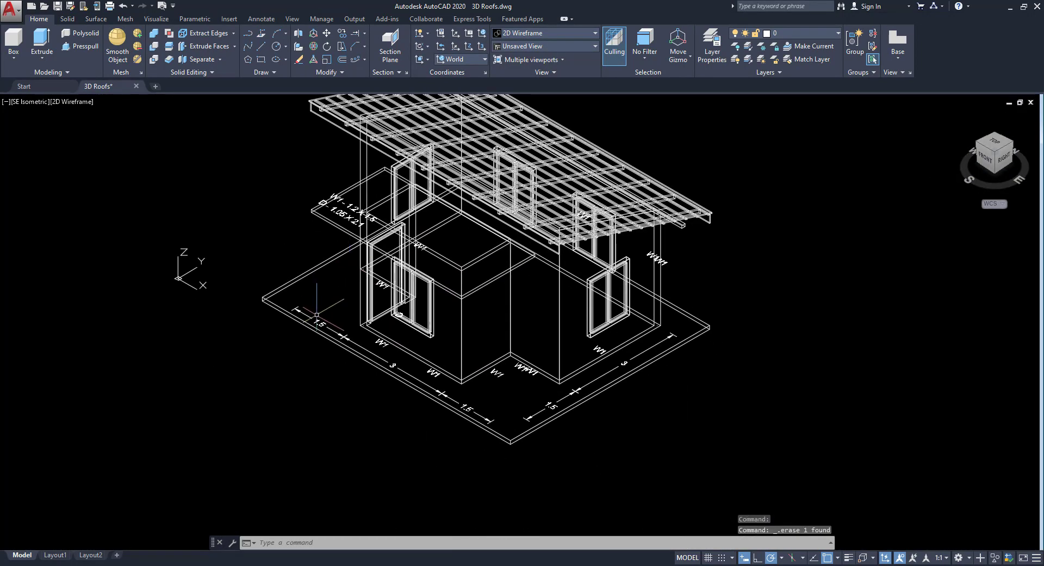
{"action": "left_click", "coordinate": [312, 316]}
{"action": "right_click", "coordinate": [264, 298]}
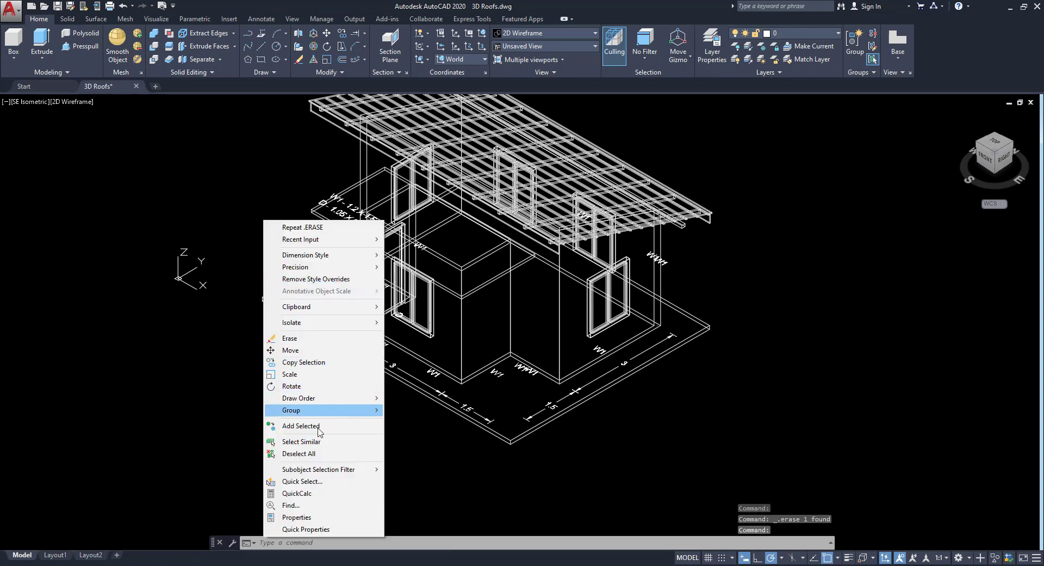
{"action": "left_click", "coordinate": [316, 444]}
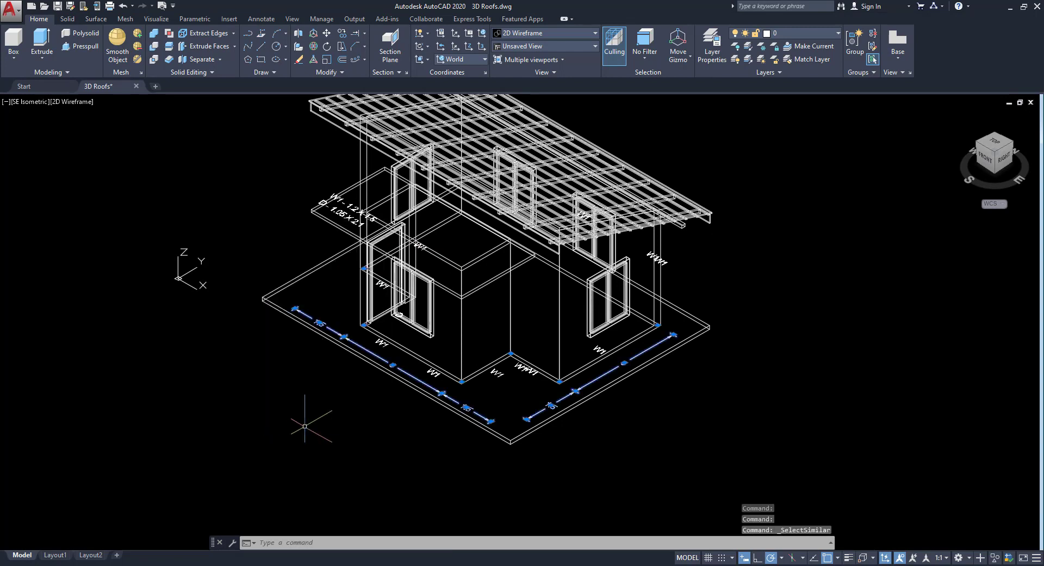
{"action": "key", "text": "Delete"}
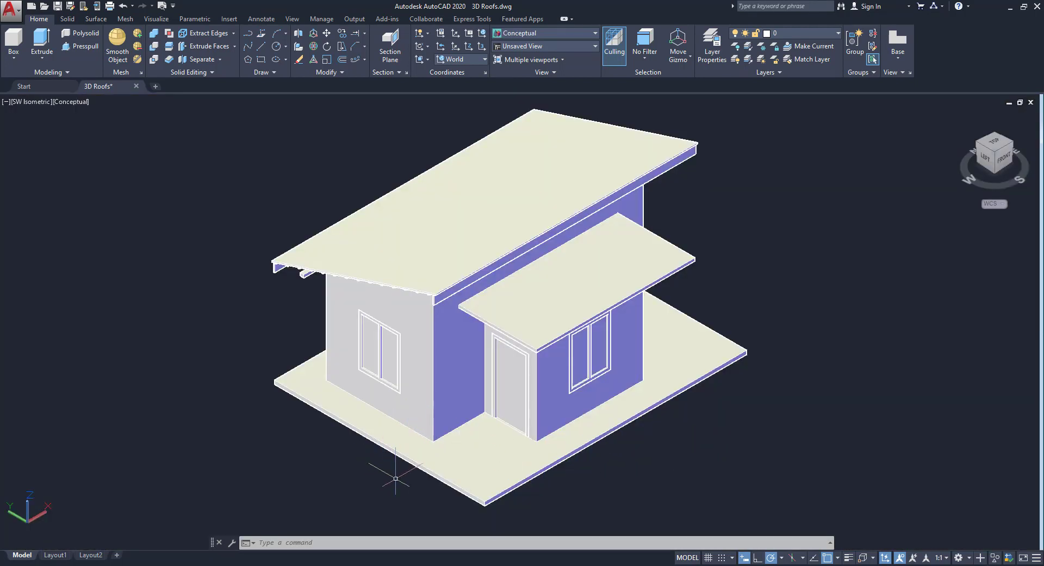
Set the color of the main roof's top face to Red in its properties
{"action": "scroll", "coordinate": [292, 246], "scroll_direction": "up", "scroll_amount": 2}
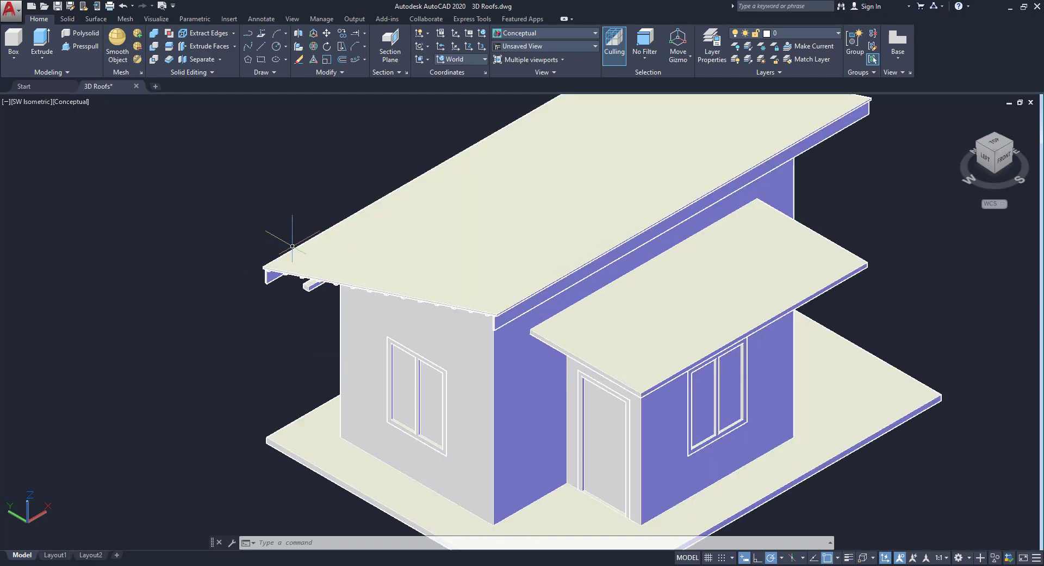
{"action": "scroll", "coordinate": [288, 250], "scroll_direction": "up", "scroll_amount": 3}
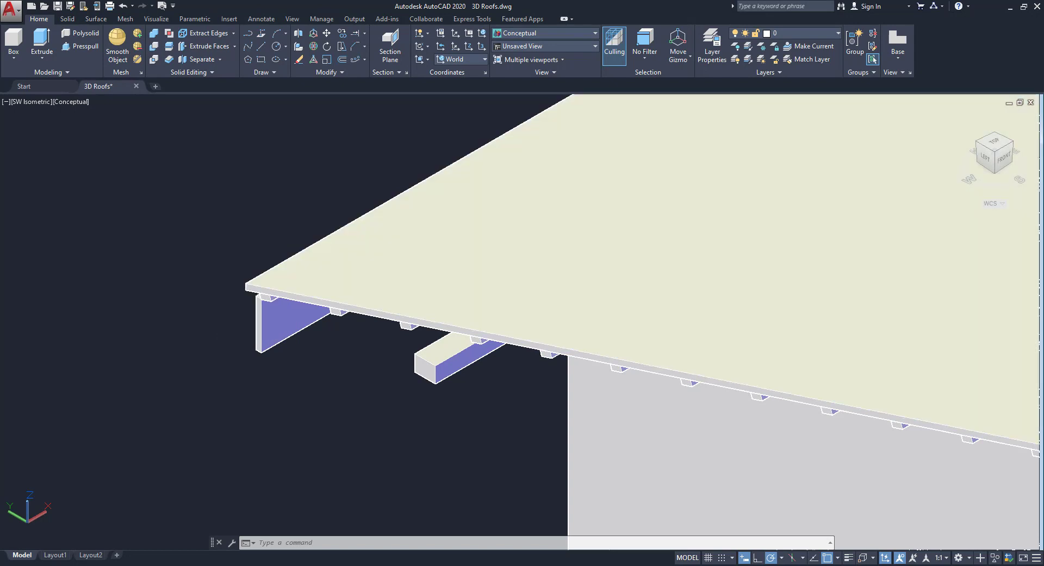
{"action": "left_click", "coordinate": [490, 218]}
{"action": "scroll", "coordinate": [366, 169], "scroll_direction": "down", "scroll_amount": 5}
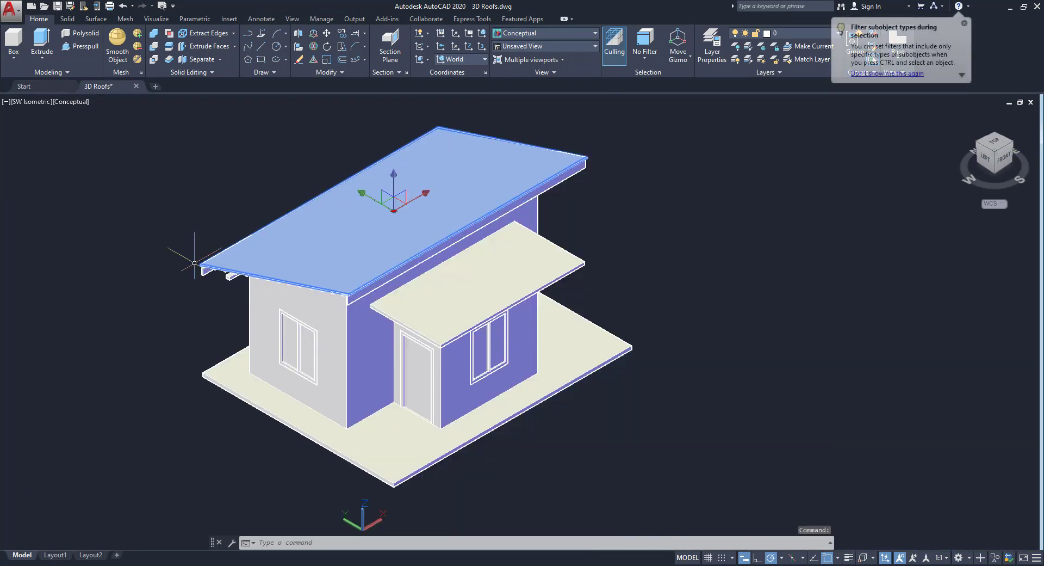
{"action": "right_click", "coordinate": [246, 188]}
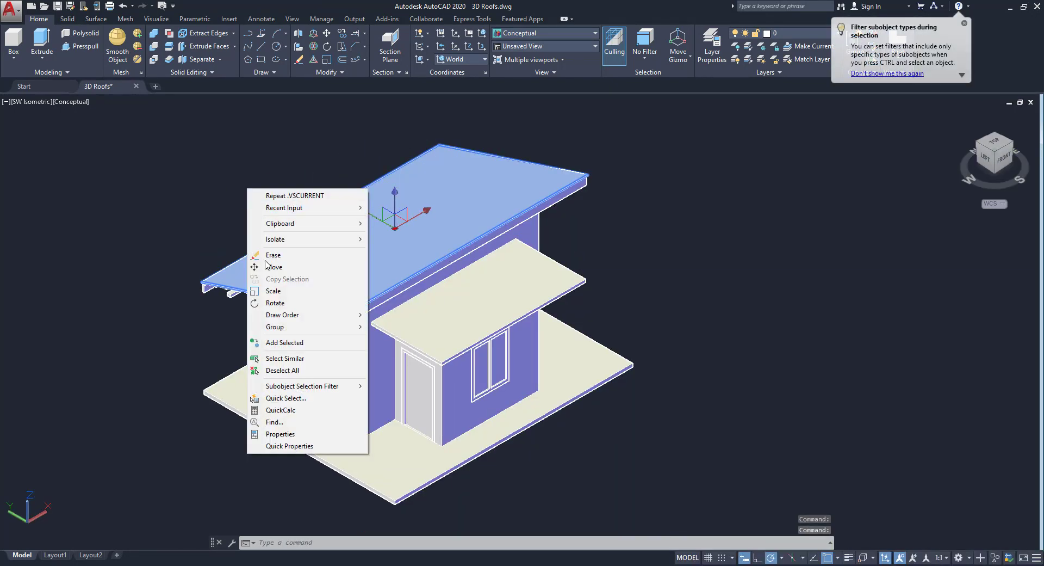
{"action": "left_click", "coordinate": [272, 434]}
{"action": "left_click", "coordinate": [169, 191]}
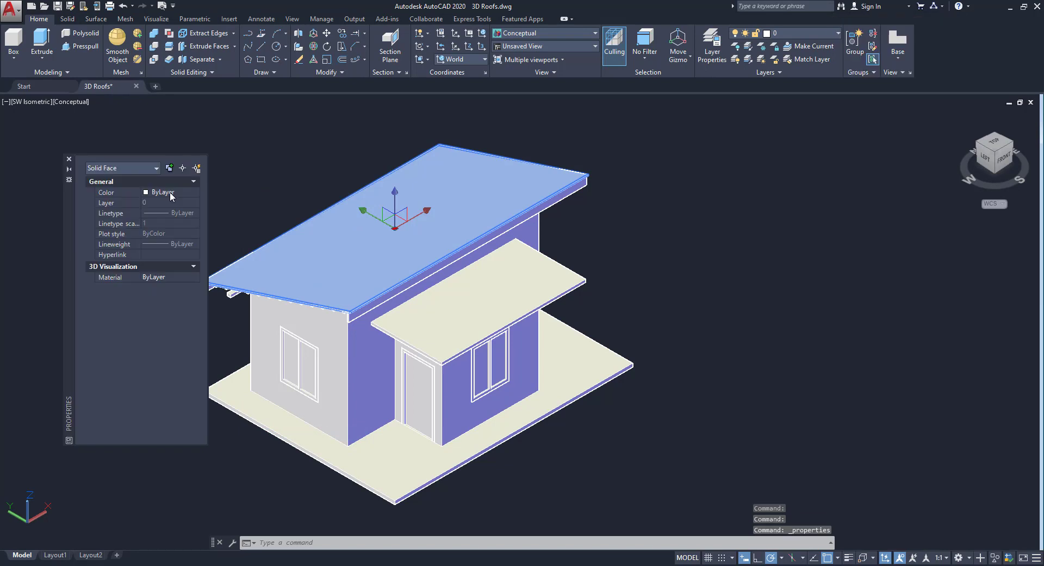
{"action": "left_click", "coordinate": [174, 191]}
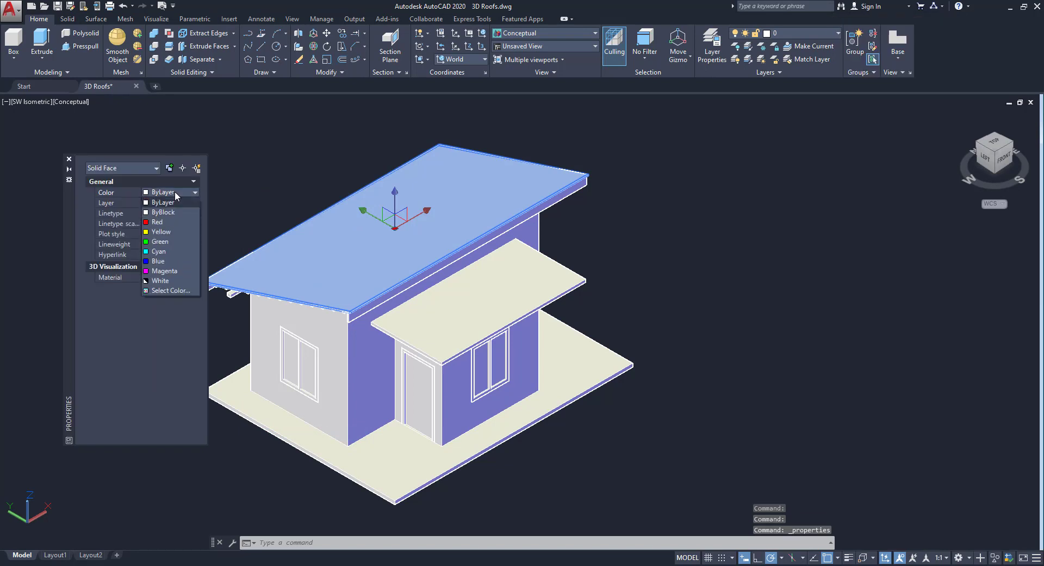
{"action": "left_click", "coordinate": [157, 222]}
{"action": "right_click", "coordinate": [231, 176]}
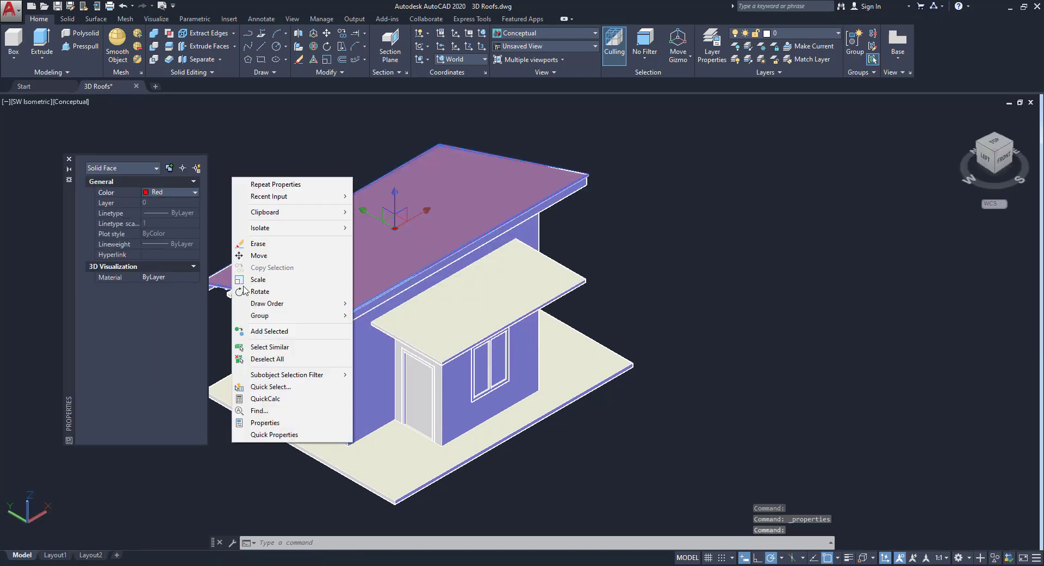
{"action": "left_click", "coordinate": [267, 359]}
{"action": "scroll", "coordinate": [362, 290], "scroll_direction": "up", "scroll_amount": 2}
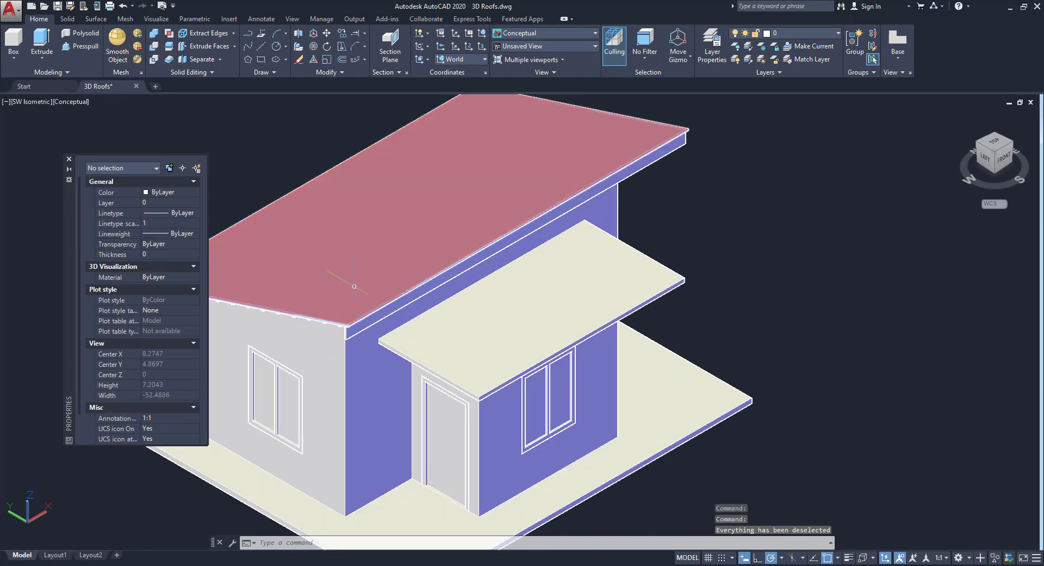
{"action": "key", "text": "Escape"}
Set the color of the entire main roof sheet solid, including its thin edges, to Red
{"action": "middle_click_drag", "start_coordinate": [242, 275], "coordinate": [442, 298]}
{"action": "scroll", "coordinate": [530, 306], "scroll_direction": "up", "scroll_amount": 2}
{"action": "scroll", "coordinate": [250, 272], "scroll_direction": "up", "scroll_amount": 5}
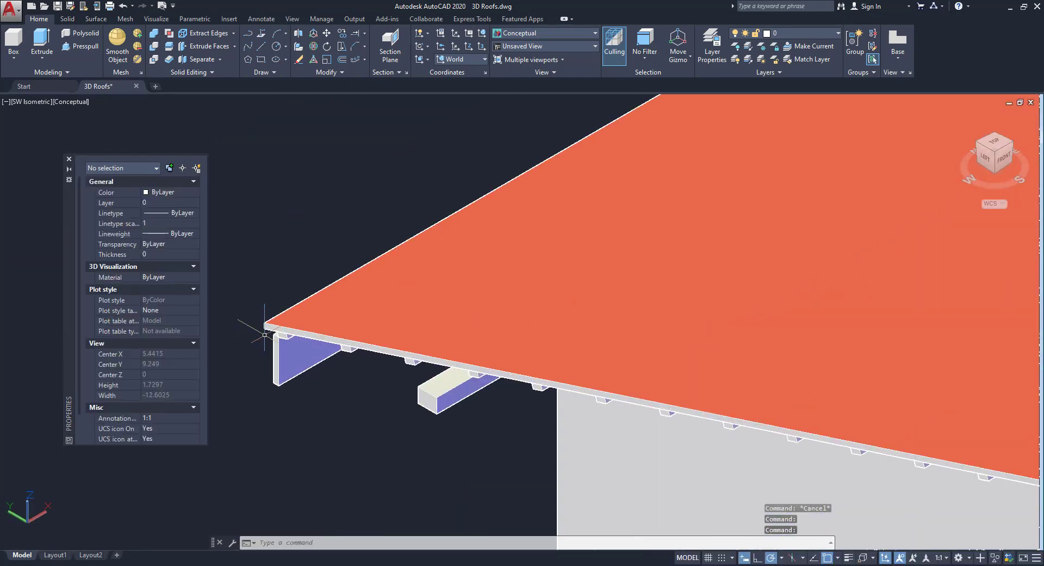
{"action": "left_click", "coordinate": [264, 325]}
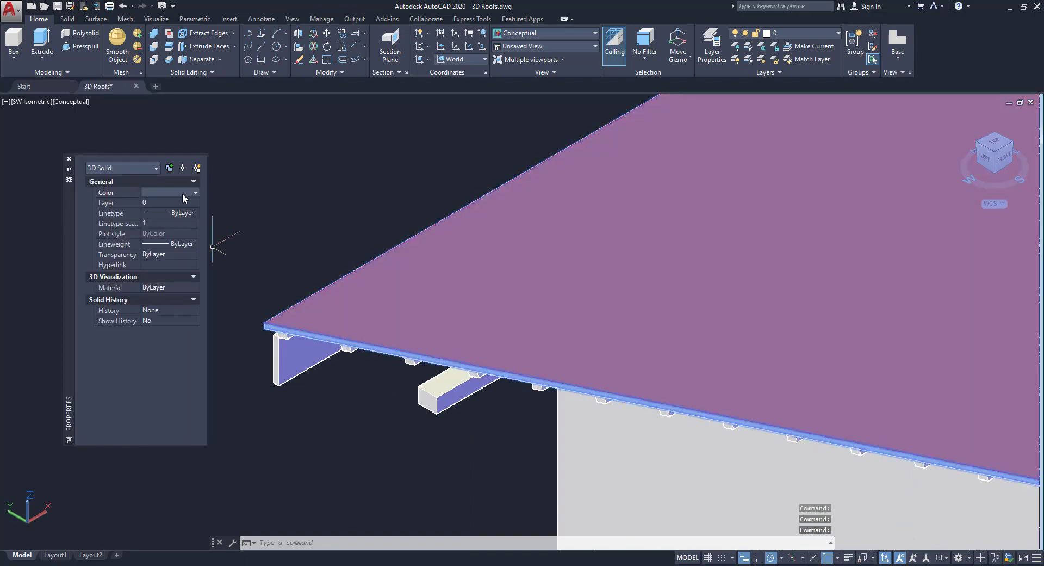
{"action": "left_click", "coordinate": [181, 193]}
{"action": "left_click", "coordinate": [158, 222]}
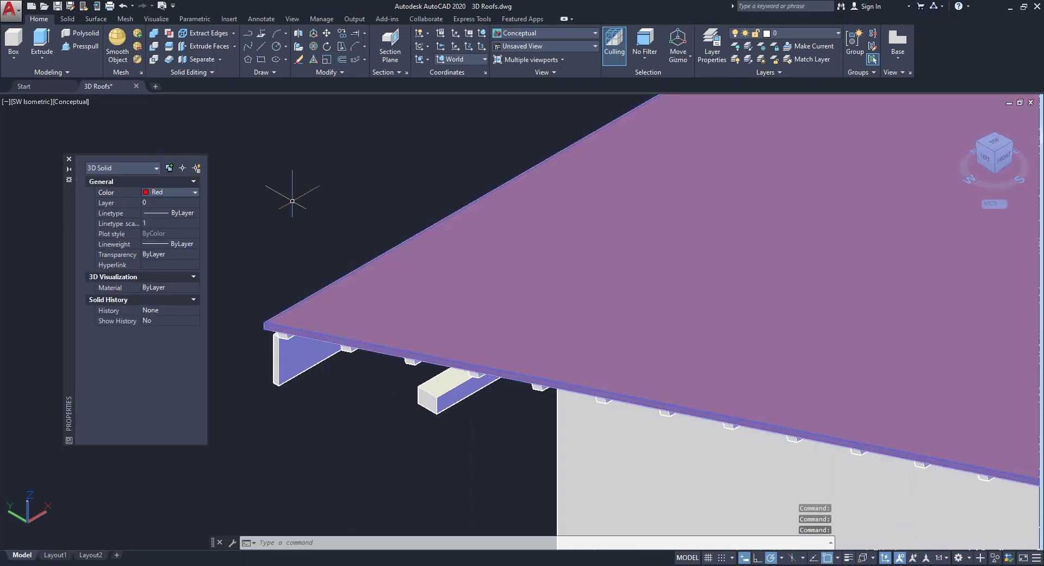
{"action": "key", "text": "Escape"}
{"action": "key", "text": "Escape"}
{"action": "scroll", "coordinate": [292, 206], "scroll_direction": "down", "scroll_amount": 4}
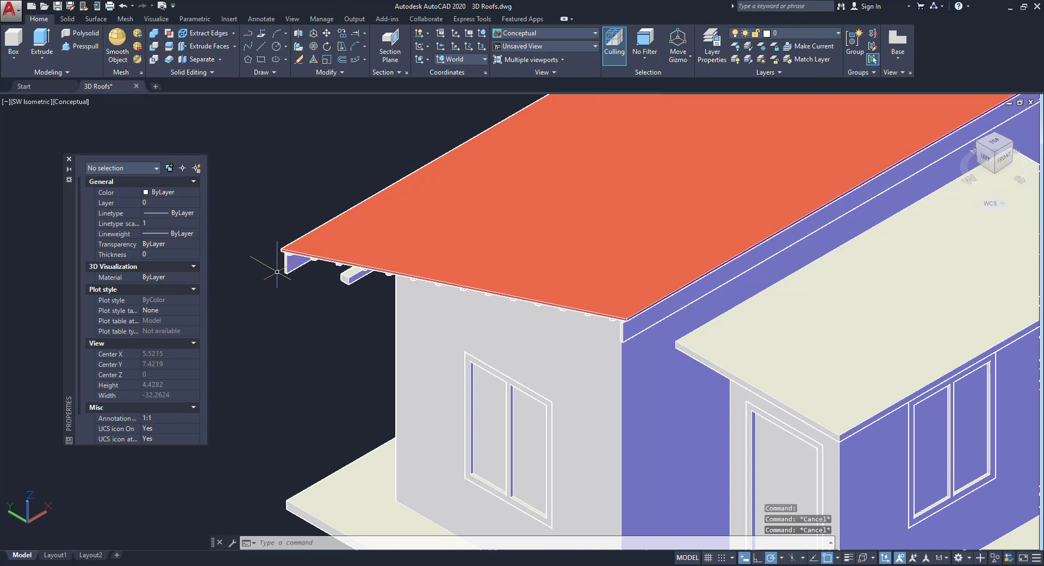
Set the color of the horizontal beam supporting the rafters at the main roof's low end to index Color 34
{"action": "scroll", "coordinate": [336, 271], "scroll_direction": "up", "scroll_amount": 2}
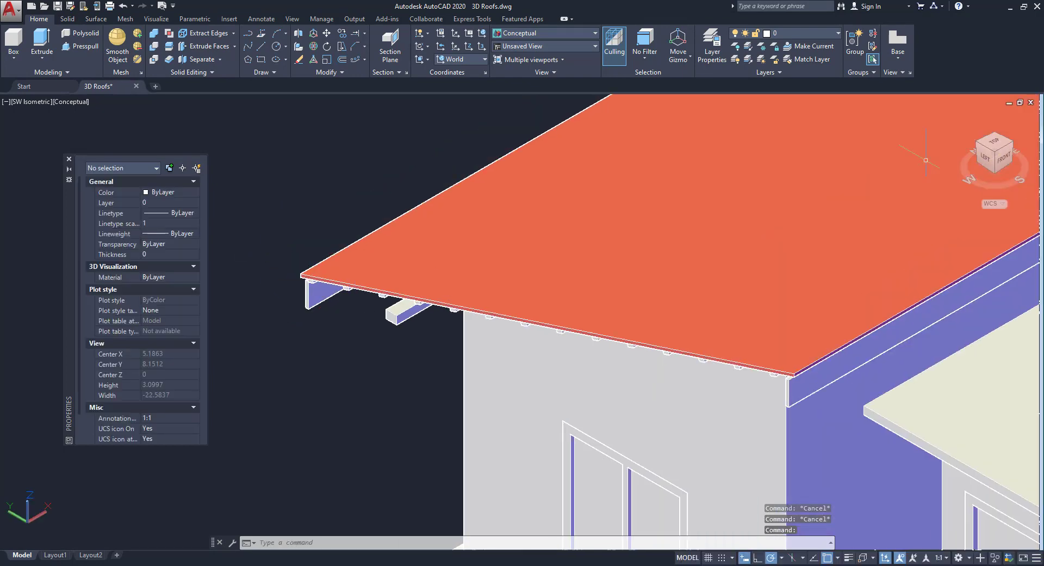
{"action": "scroll", "coordinate": [457, 335], "scroll_direction": "down", "scroll_amount": 2}
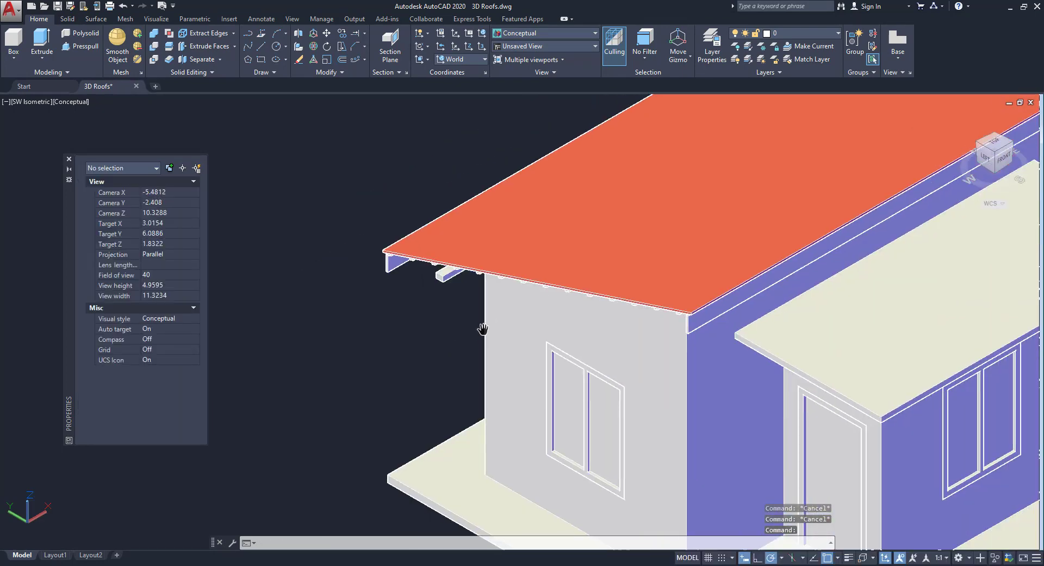
{"action": "middle_click_drag", "start_coordinate": [524, 302], "coordinate": [583, 251], "text": "shift"}
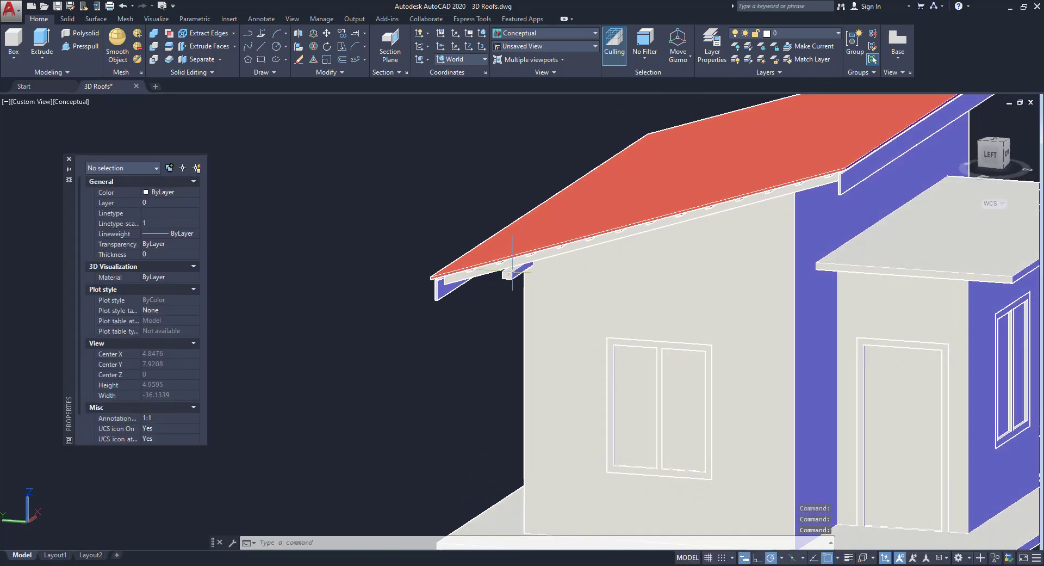
{"action": "scroll", "coordinate": [520, 282], "scroll_direction": "up", "scroll_amount": 2}
{"action": "left_click", "coordinate": [503, 272]}
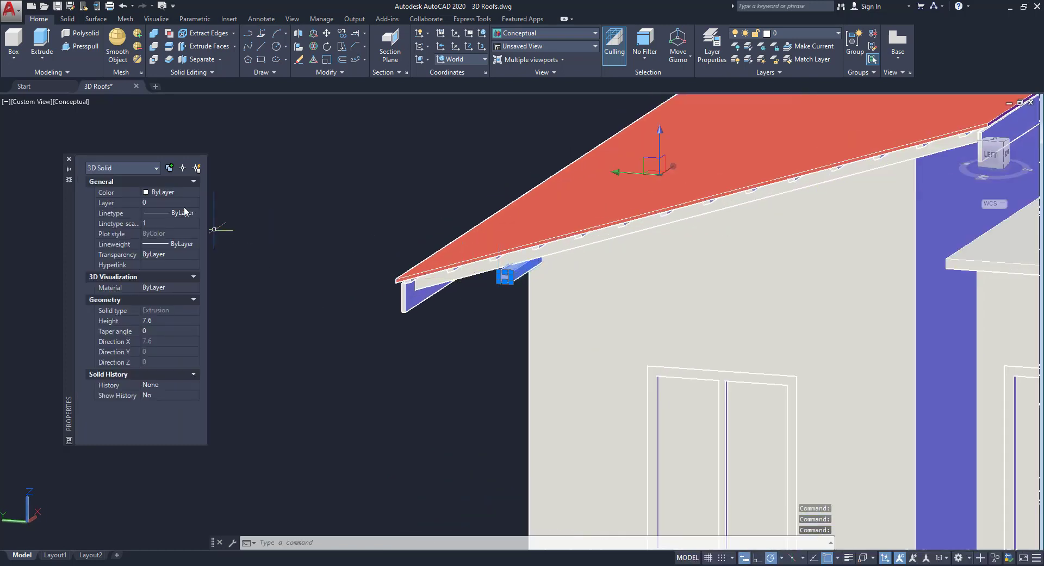
{"action": "left_click", "coordinate": [168, 193]}
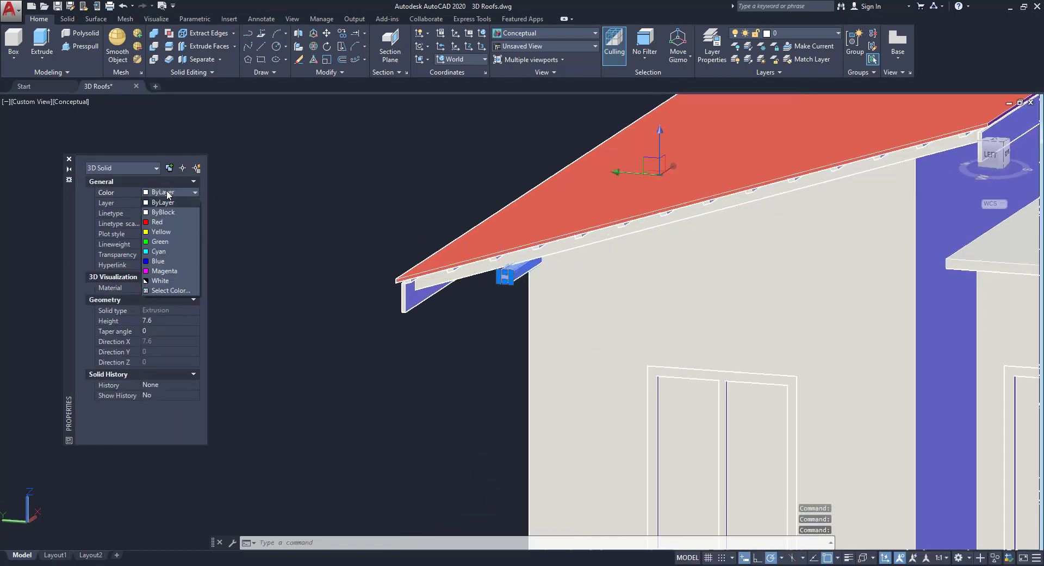
{"action": "left_click", "coordinate": [155, 292]}
{"action": "left_click", "coordinate": [168, 290]}
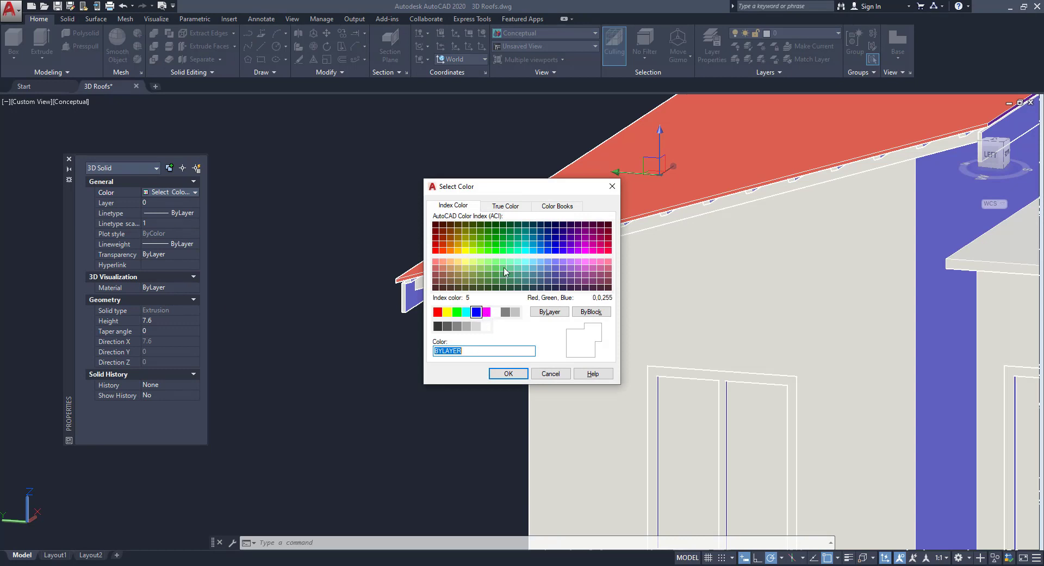
{"action": "left_click", "coordinate": [450, 238]}
{"action": "left_click", "coordinate": [507, 374]}
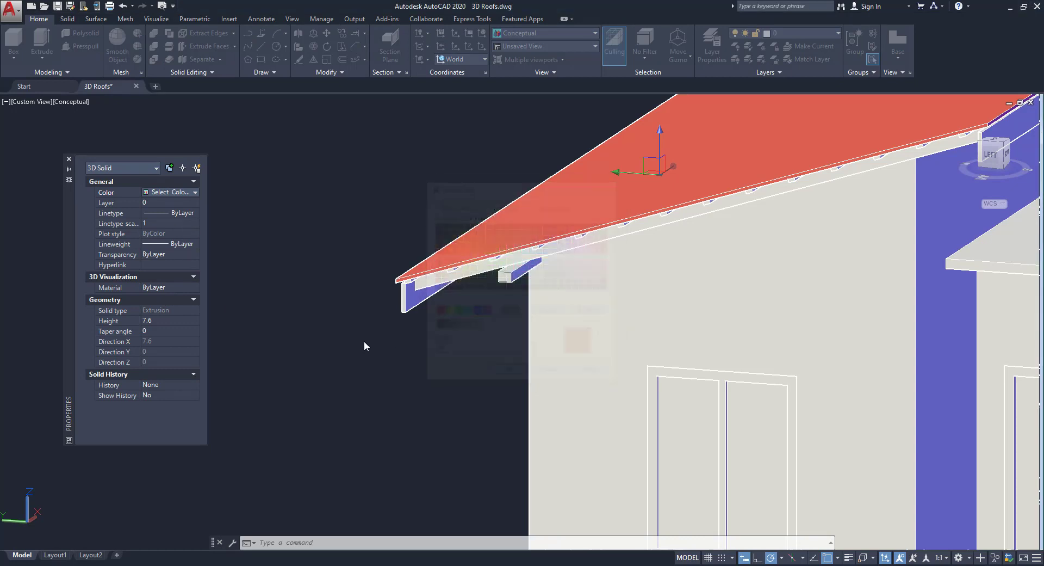
{"action": "key", "text": "Escape"}
Apply Color 34 to the purlin path array, the low-end fascia board and the sloping rafter together
{"action": "scroll", "coordinate": [497, 287], "scroll_direction": "up", "scroll_amount": 2}
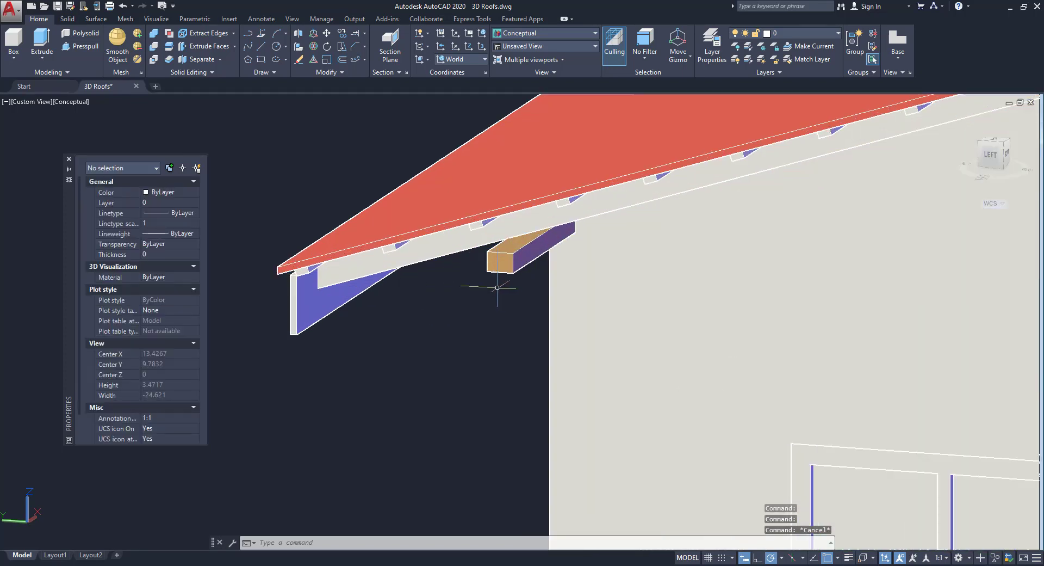
{"action": "left_click", "coordinate": [393, 255]}
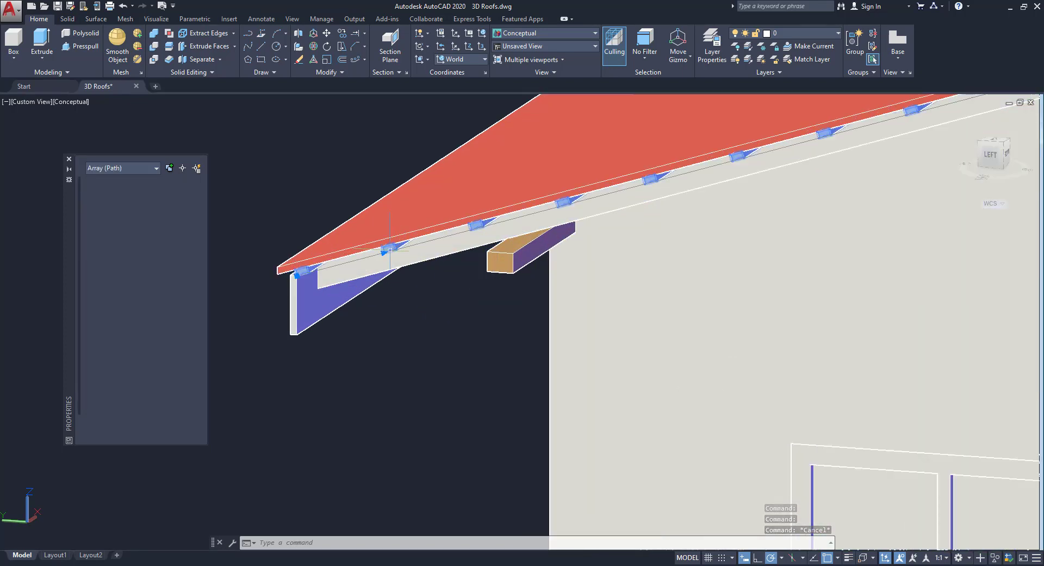
{"action": "left_click", "coordinate": [304, 299]}
{"action": "left_click", "coordinate": [340, 276]}
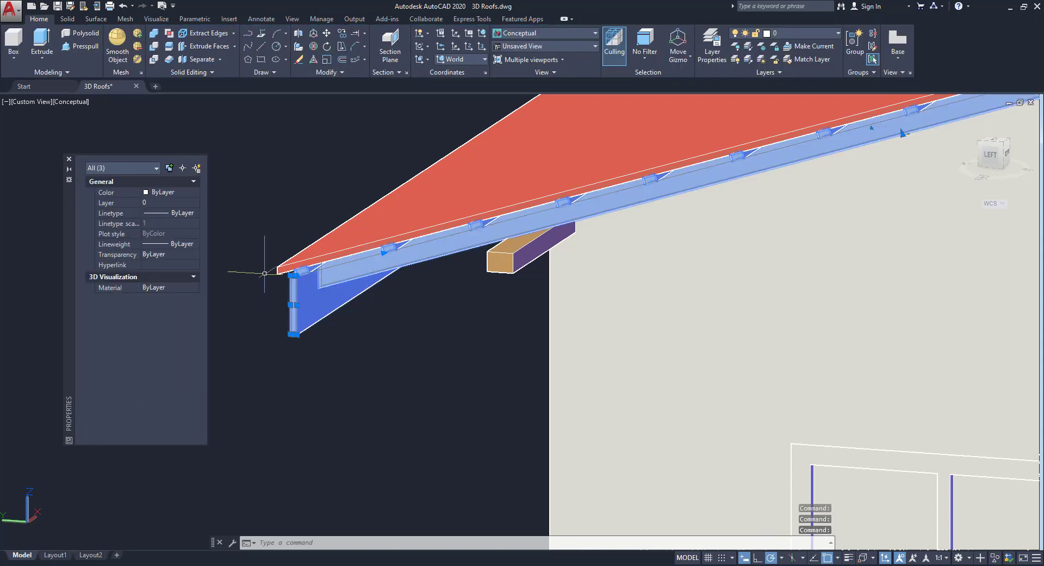
{"action": "left_click", "coordinate": [173, 192]}
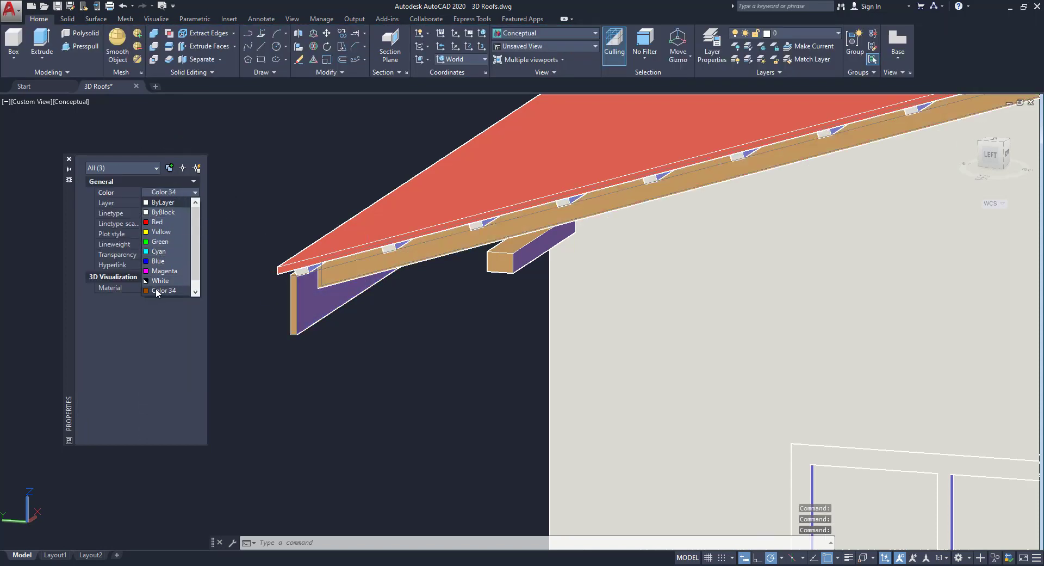
{"action": "left_click", "coordinate": [157, 291]}
{"action": "key", "text": "Escape"}
{"action": "key", "text": "Escape"}
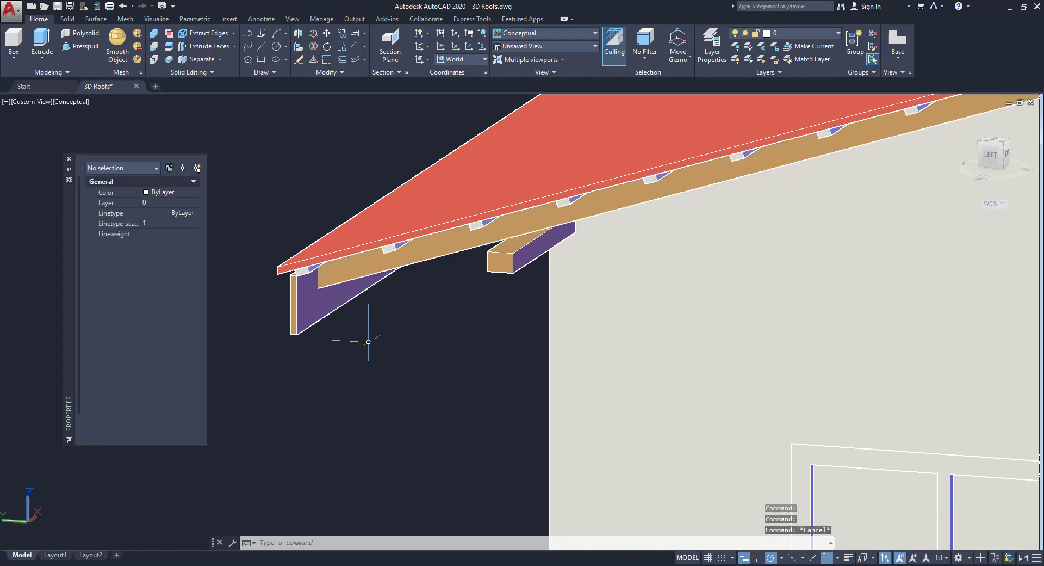
Open the purlin path array for source editing, using the second purlin from the low eave as the item
{"action": "scroll", "coordinate": [428, 246], "scroll_direction": "up", "scroll_amount": 5}
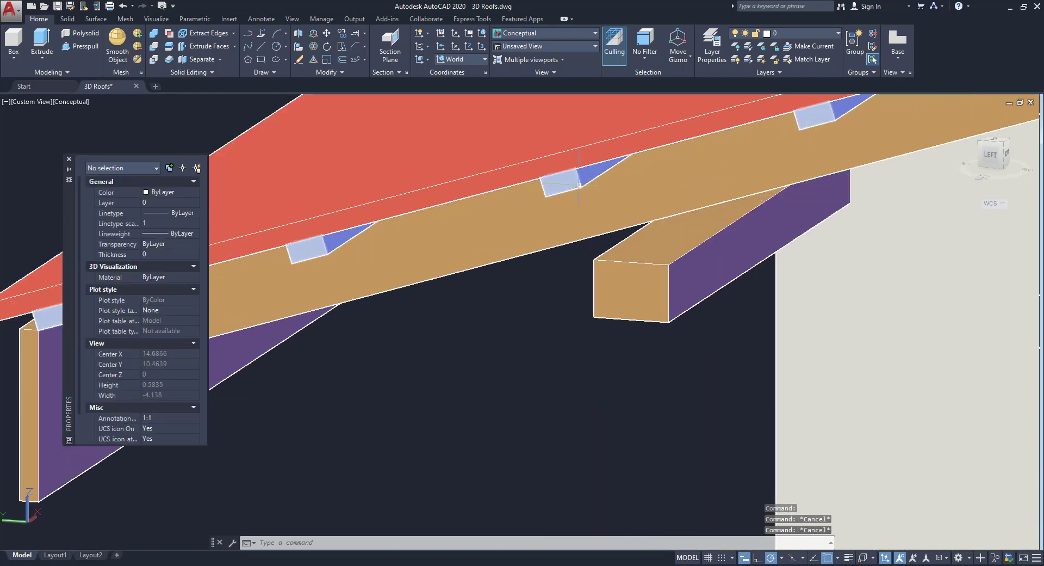
{"action": "scroll", "coordinate": [567, 188], "scroll_direction": "down", "scroll_amount": 5}
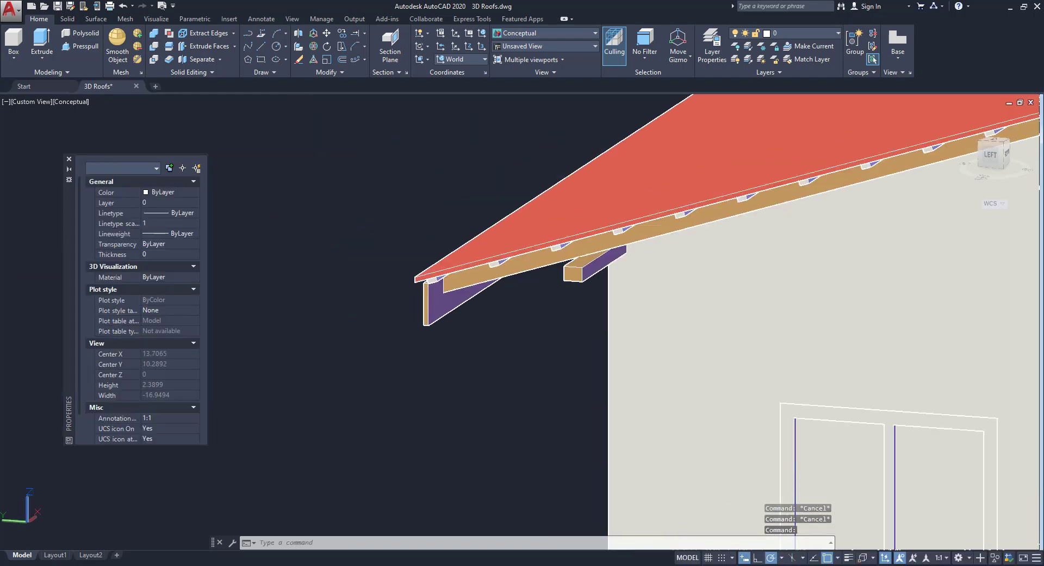
{"action": "scroll", "coordinate": [413, 289], "scroll_direction": "up", "scroll_amount": 3}
{"action": "left_click", "coordinate": [378, 273]}
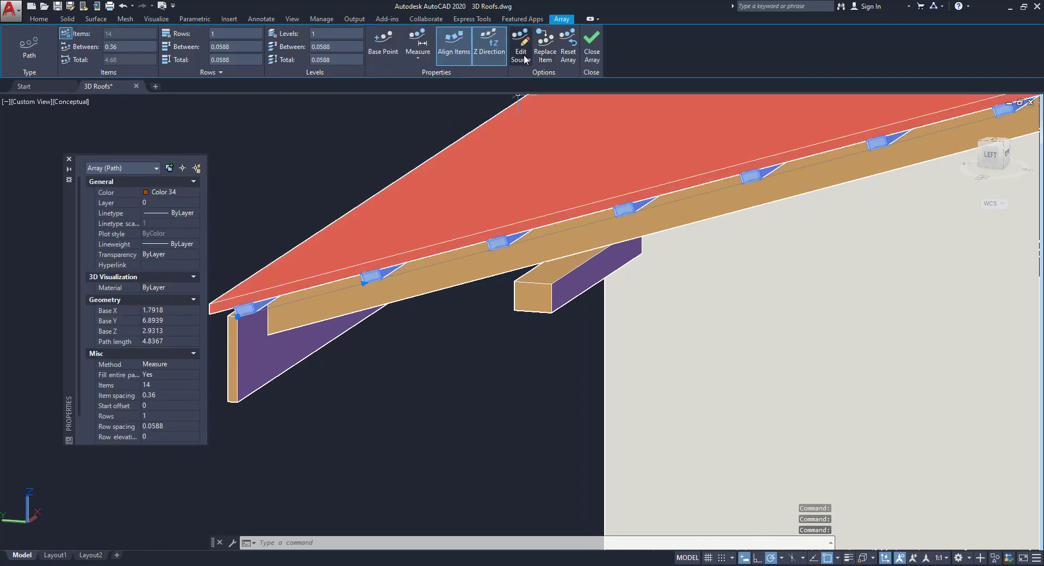
{"action": "left_click", "coordinate": [521, 55]}
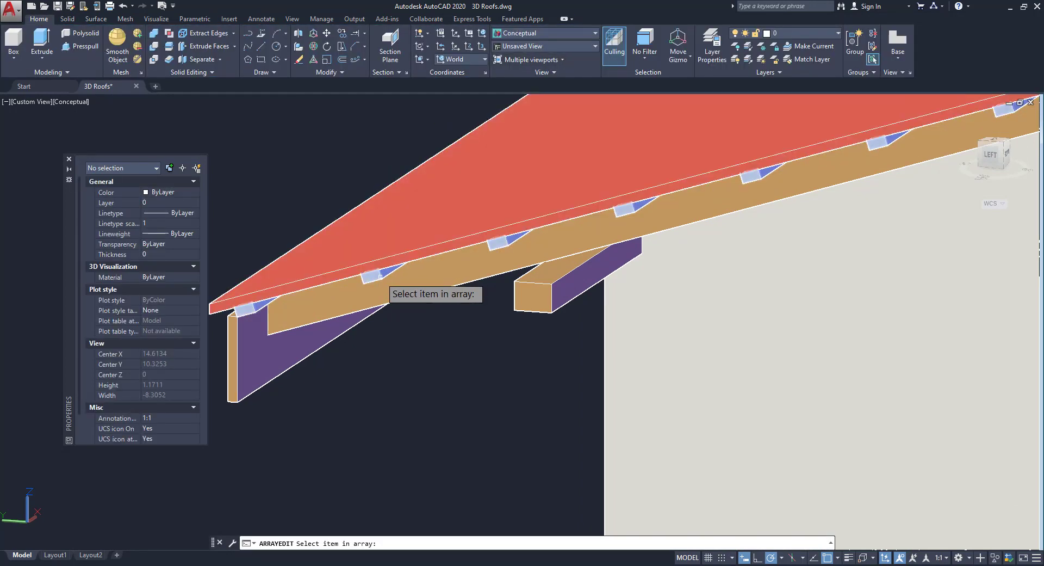
{"action": "left_click", "coordinate": [375, 276]}
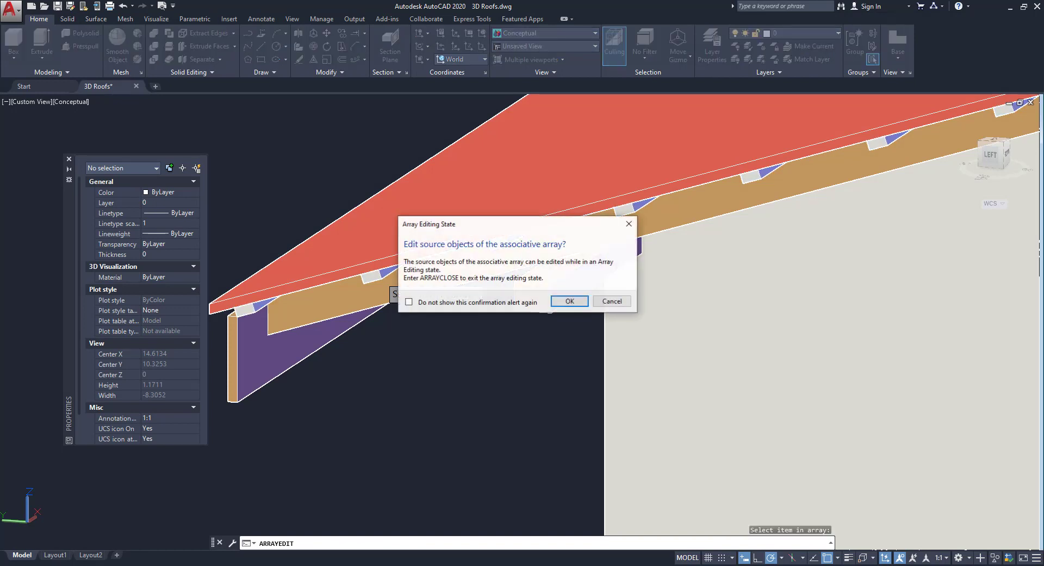
{"action": "left_click", "coordinate": [560, 301]}
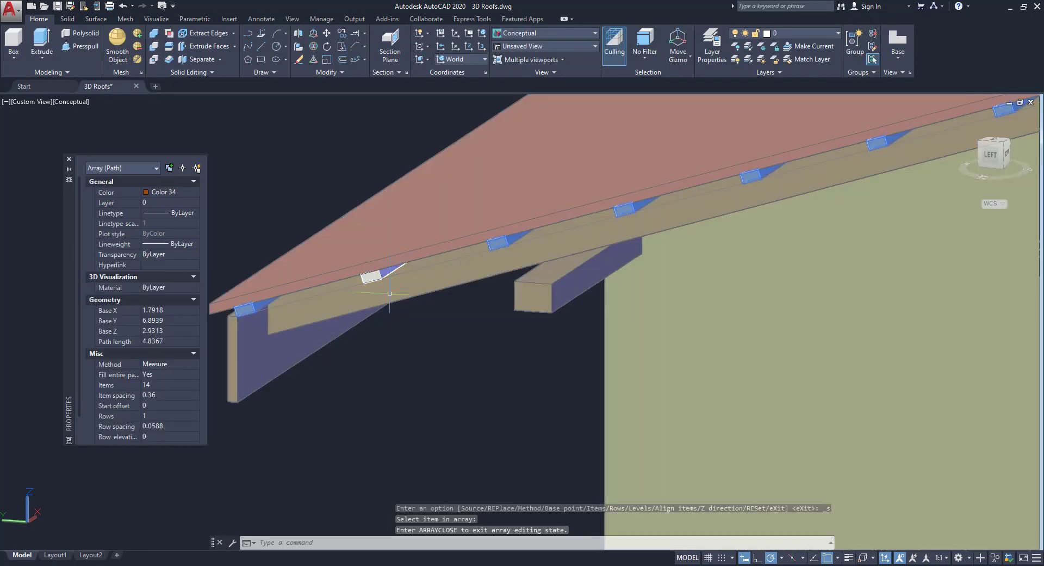
Set the array's source purlin to Color 34 and save the array changes
{"action": "left_click", "coordinate": [376, 275]}
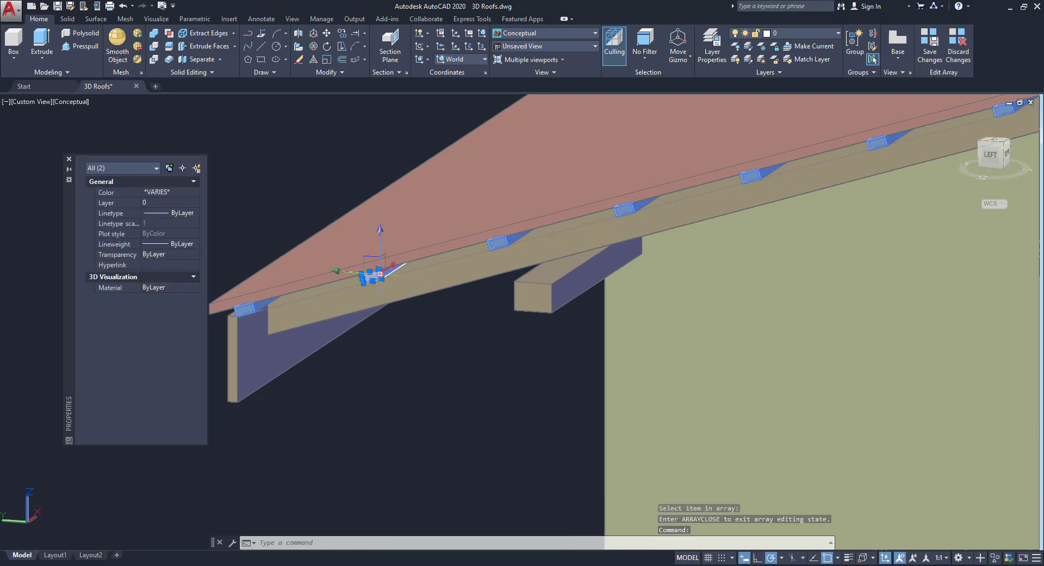
{"action": "left_click", "coordinate": [173, 192]}
{"action": "left_click", "coordinate": [163, 281]}
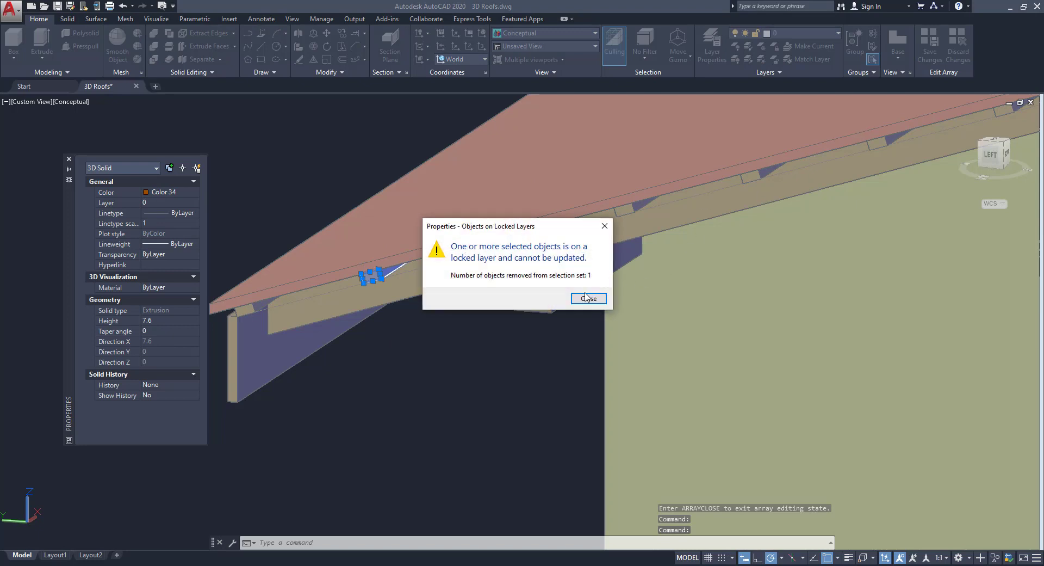
{"action": "left_click", "coordinate": [588, 298]}
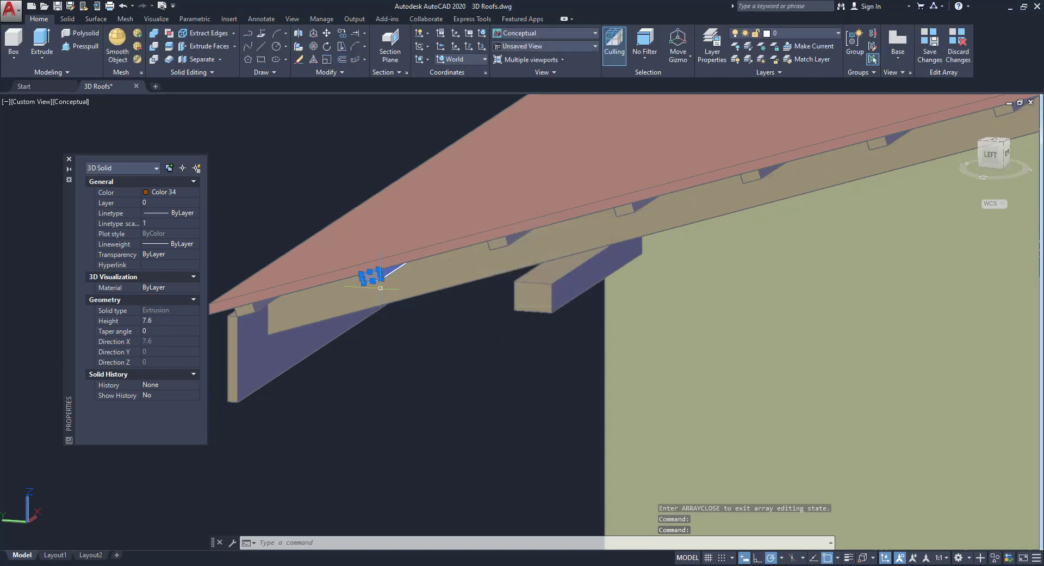
{"action": "left_click", "coordinate": [929, 54]}
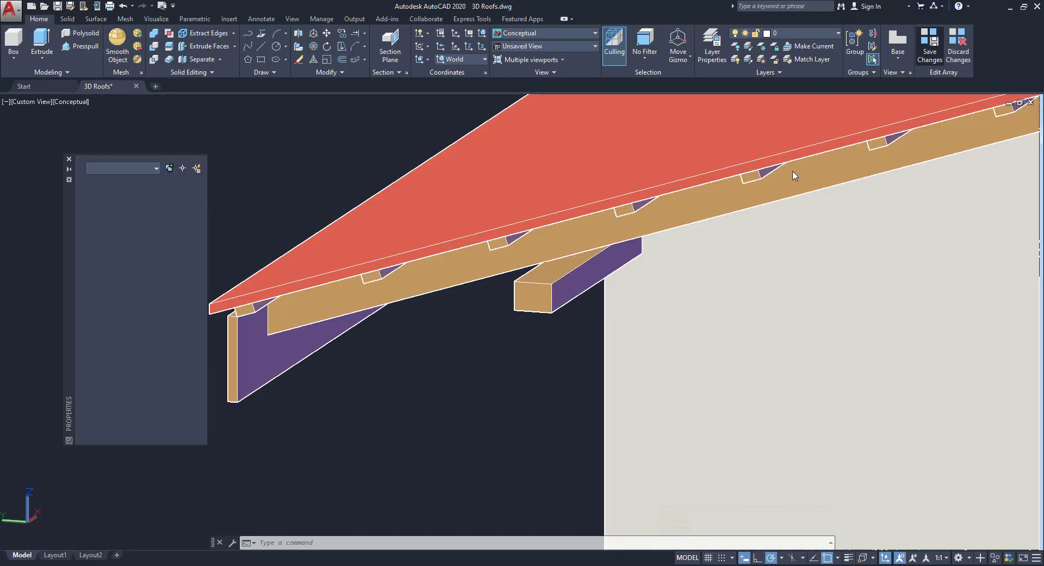
{"action": "key", "text": "Escape"}
Set the fascia board along the main roof's high edge, above the lower flat roof, to Color 34
{"action": "scroll", "coordinate": [456, 322], "scroll_direction": "down", "scroll_amount": 4}
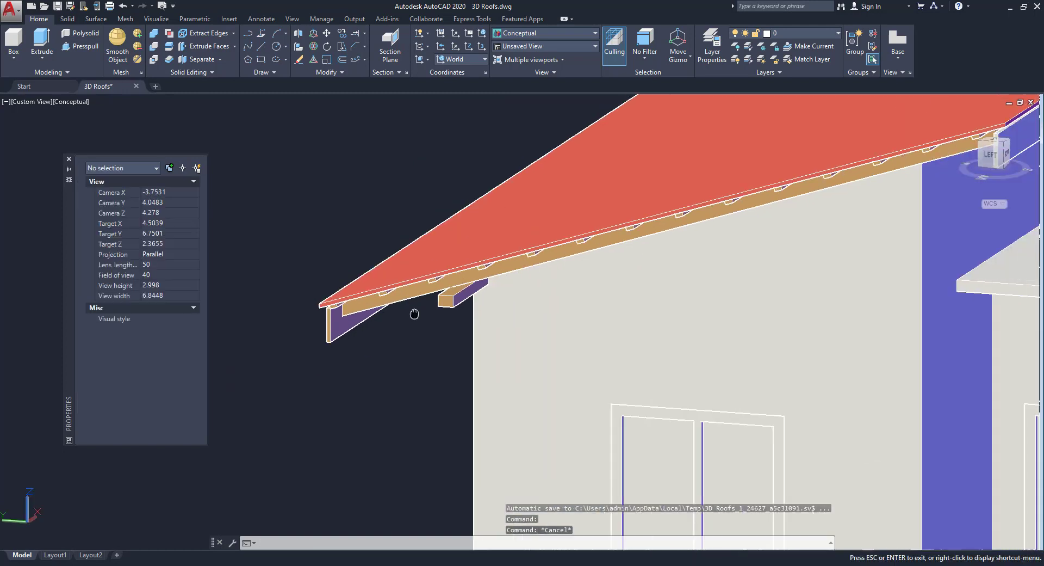
{"action": "scroll", "coordinate": [361, 300], "scroll_direction": "down", "scroll_amount": 1}
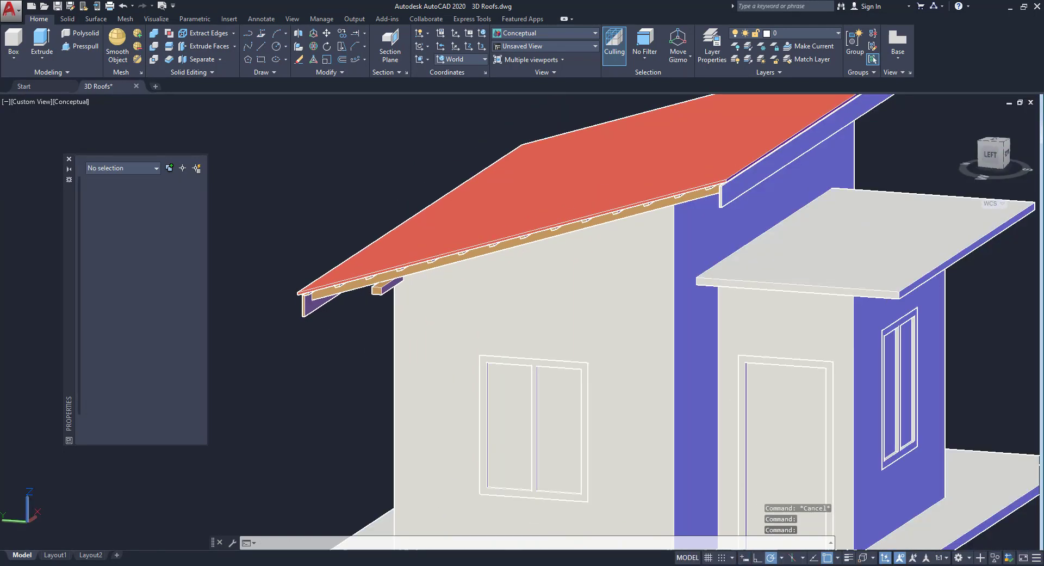
{"action": "middle_click_drag", "start_coordinate": [608, 256], "coordinate": [543, 291]}
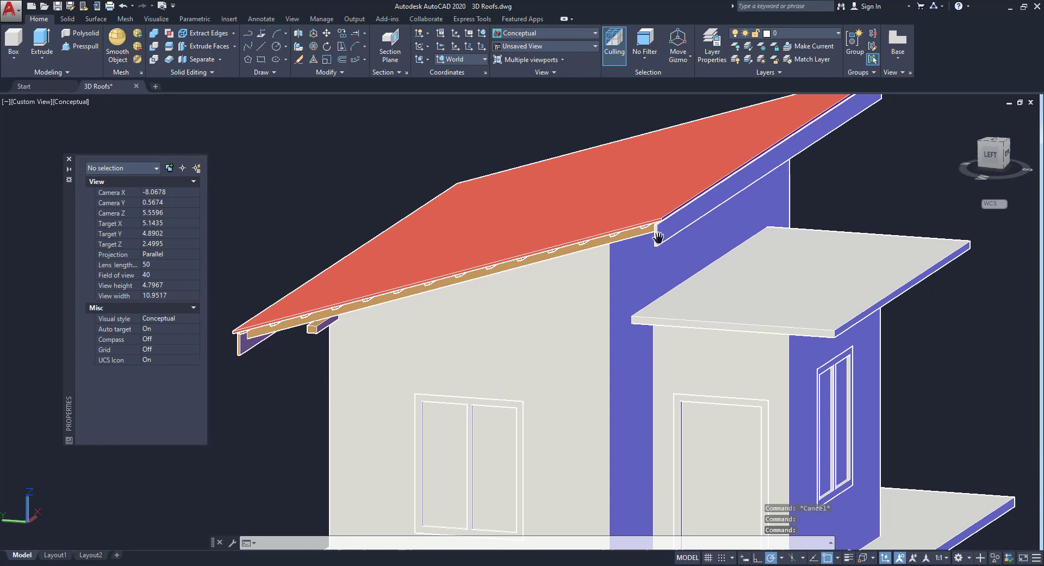
{"action": "right_click", "coordinate": [658, 237]}
{"action": "left_click", "coordinate": [677, 240]}
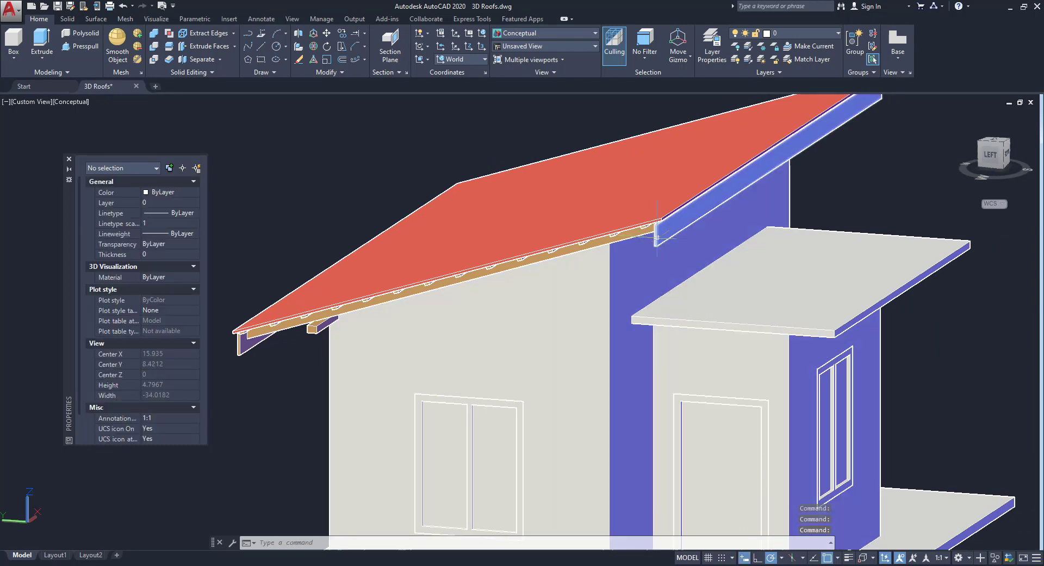
{"action": "left_click", "coordinate": [657, 237]}
{"action": "left_click", "coordinate": [163, 192]}
{"action": "left_click", "coordinate": [164, 192]}
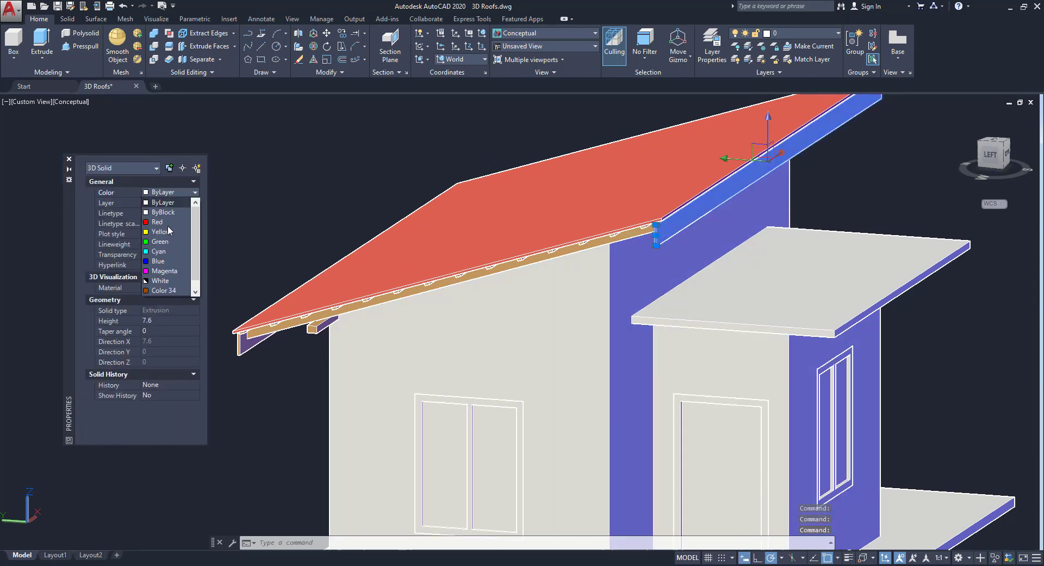
{"action": "left_click", "coordinate": [162, 290]}
{"action": "key", "text": "Escape"}
Set the side wall face around the double window beneath the main roof's slope to index Color 215
{"action": "scroll", "coordinate": [385, 196], "scroll_direction": "down", "scroll_amount": 1}
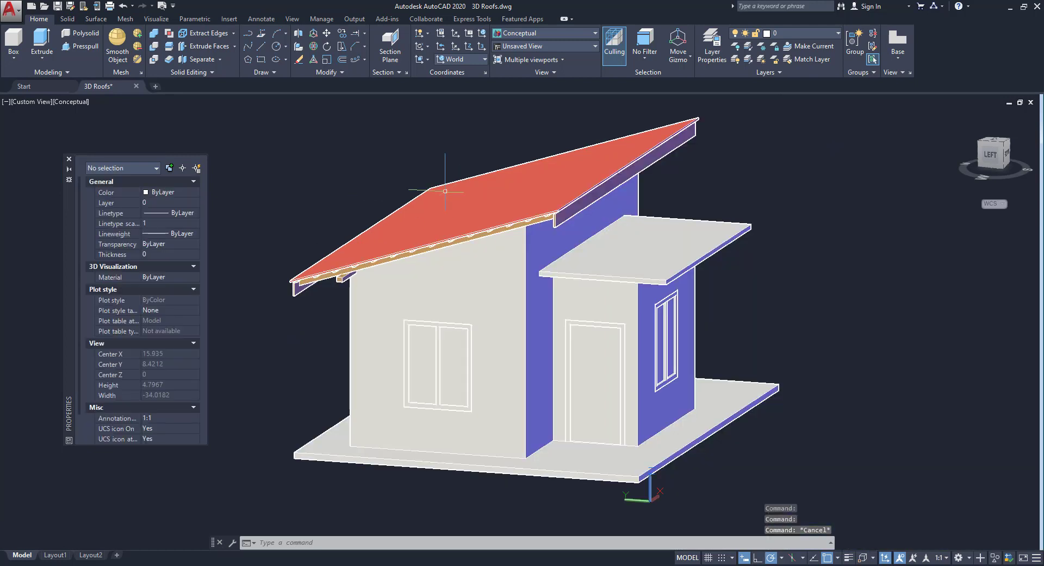
{"action": "middle_click_drag", "start_coordinate": [445, 191], "coordinate": [421, 218]}
{"action": "key", "text": "Escape"}
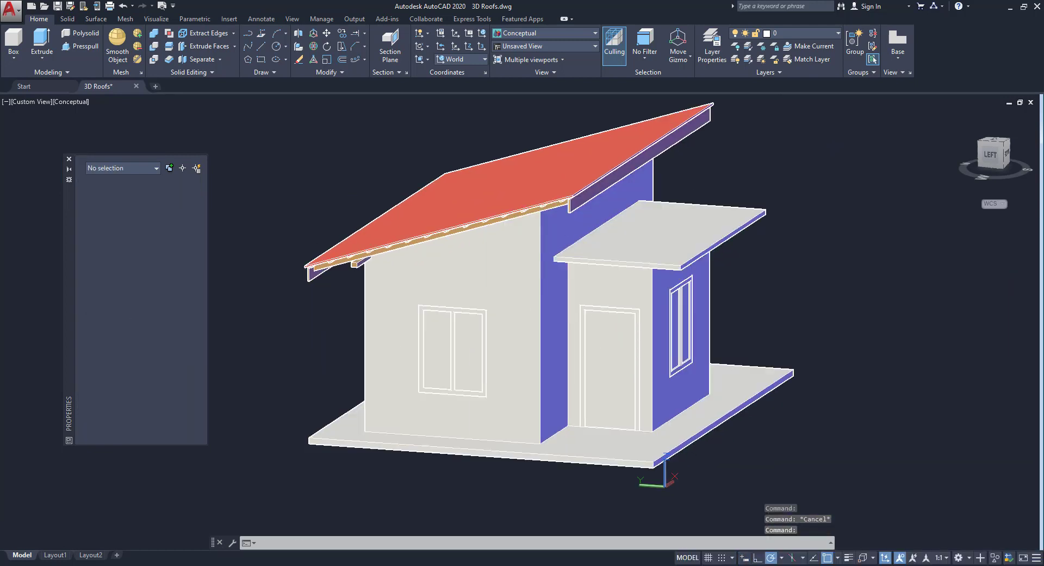
{"action": "left_click", "coordinate": [506, 261]}
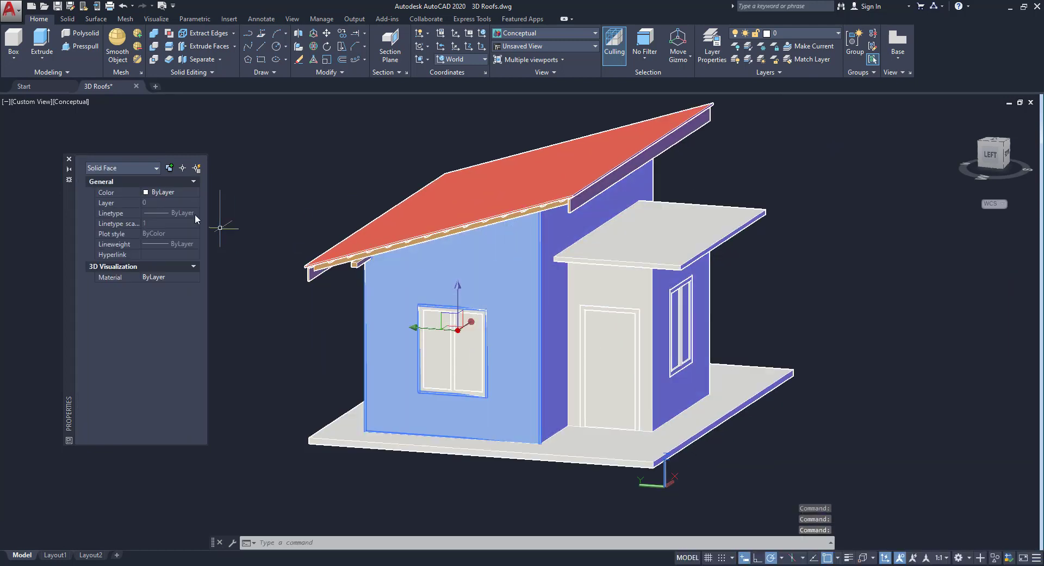
{"action": "left_click", "coordinate": [175, 193]}
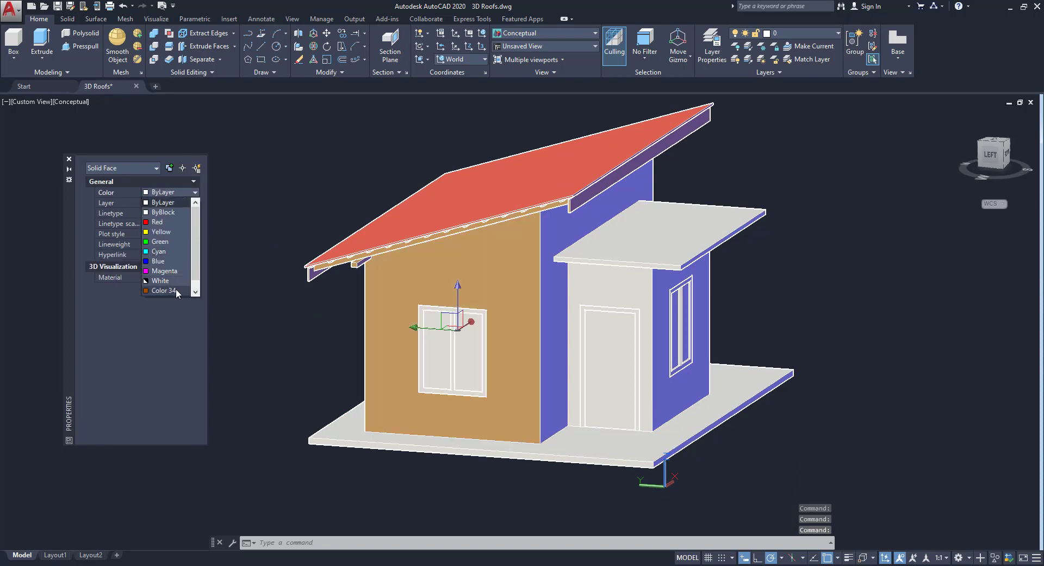
{"action": "scroll", "coordinate": [187, 287], "scroll_direction": "down", "scroll_amount": 2}
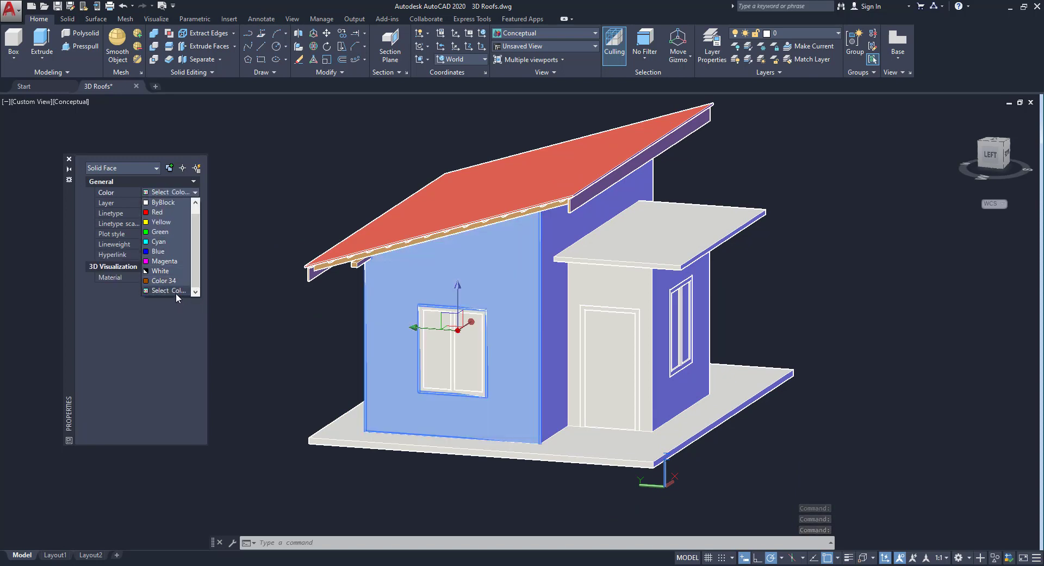
{"action": "left_click", "coordinate": [175, 292]}
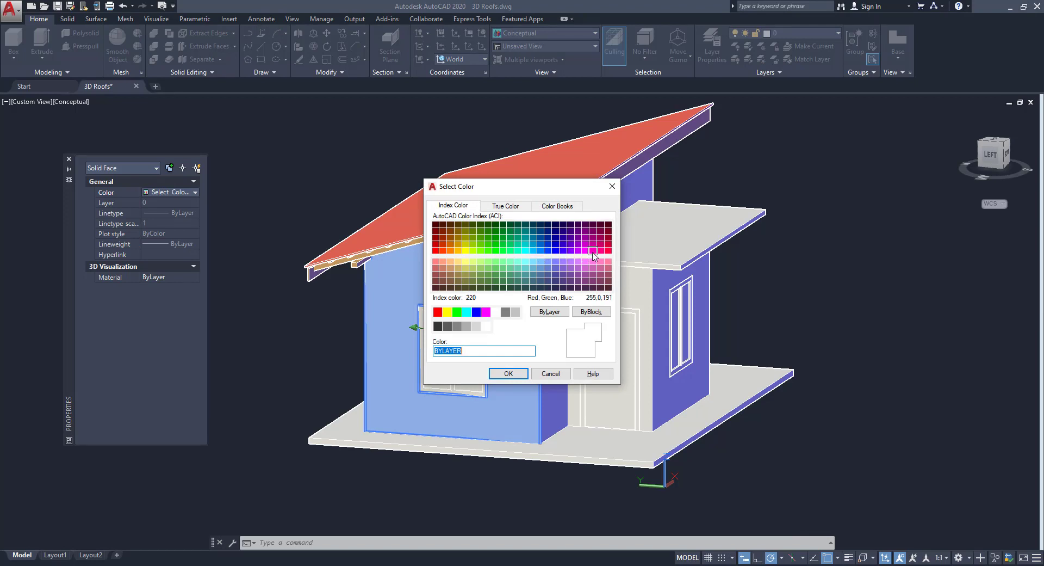
{"action": "left_click", "coordinate": [591, 276]}
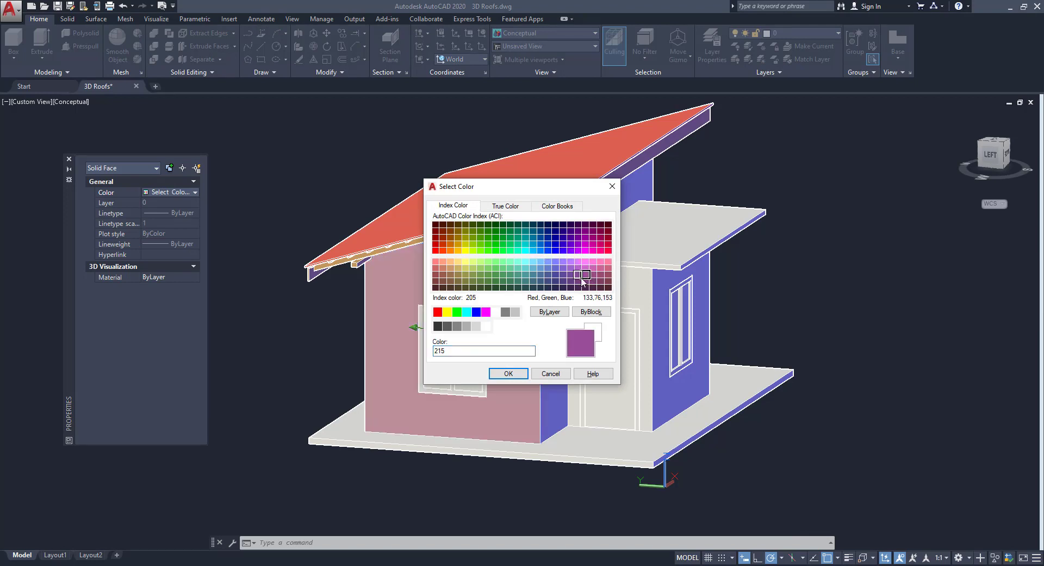
{"action": "left_click", "coordinate": [507, 373]}
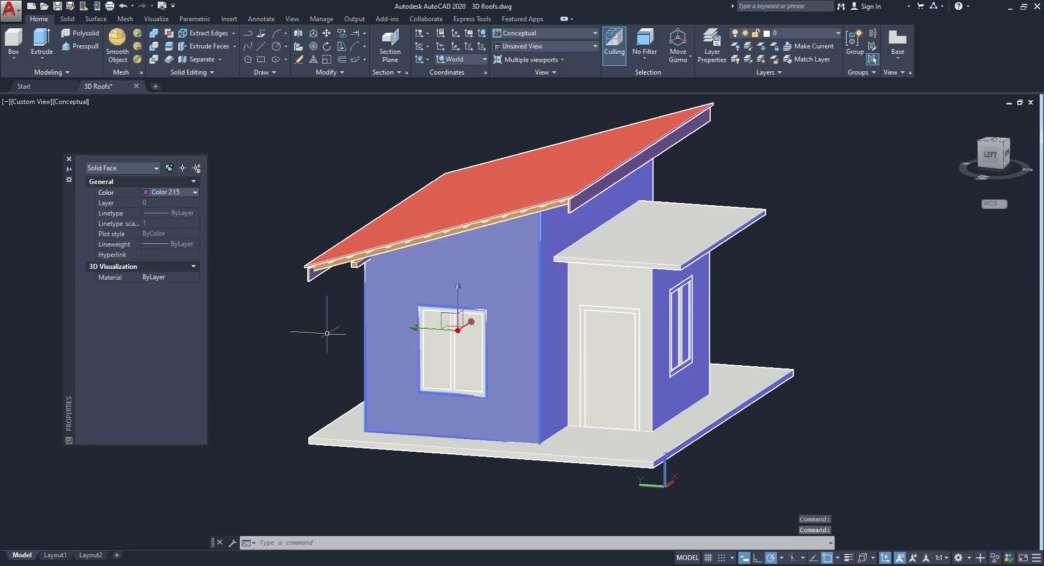
Set the main house's front wall face, beneath the roof's high edge and behind the lower flat roof, to Color 215
{"action": "key", "text": "Escape"}
{"action": "scroll", "coordinate": [303, 330], "scroll_direction": "down", "scroll_amount": 2}
{"action": "middle_click_drag", "start_coordinate": [467, 304], "coordinate": [417, 288]}
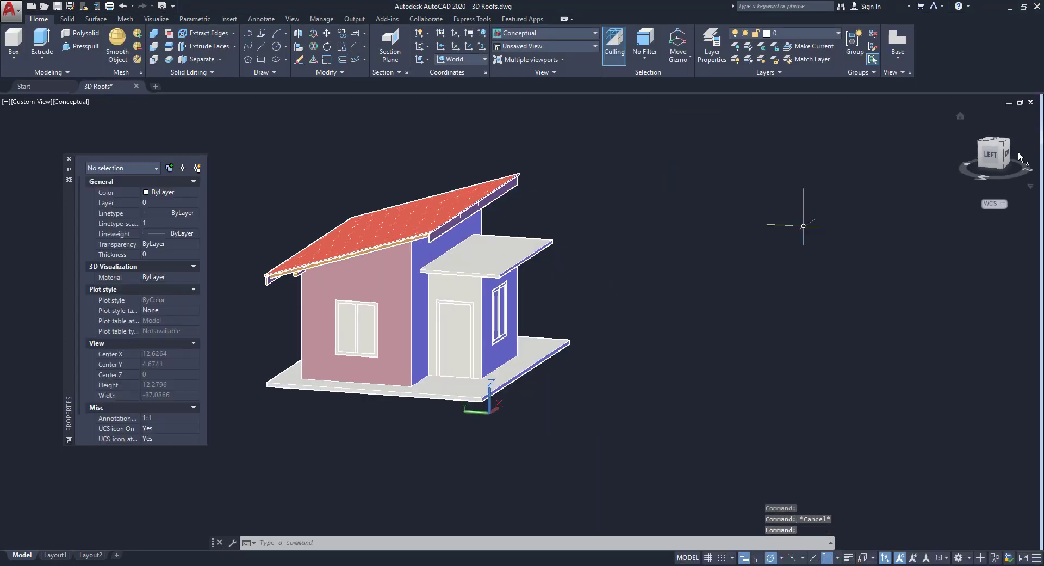
{"action": "left_click", "coordinate": [1004, 143]}
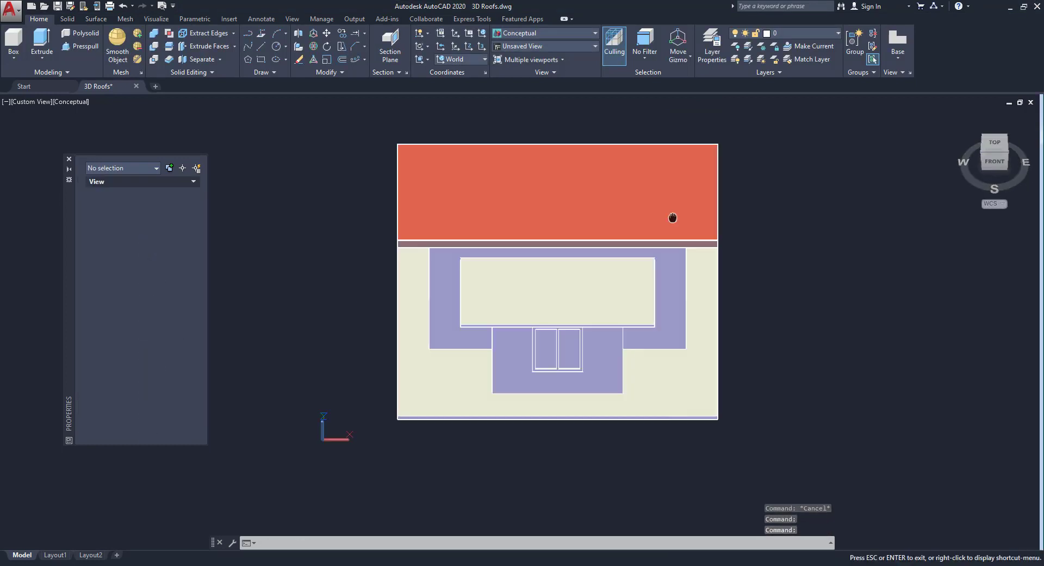
{"action": "left_click", "coordinate": [982, 151]}
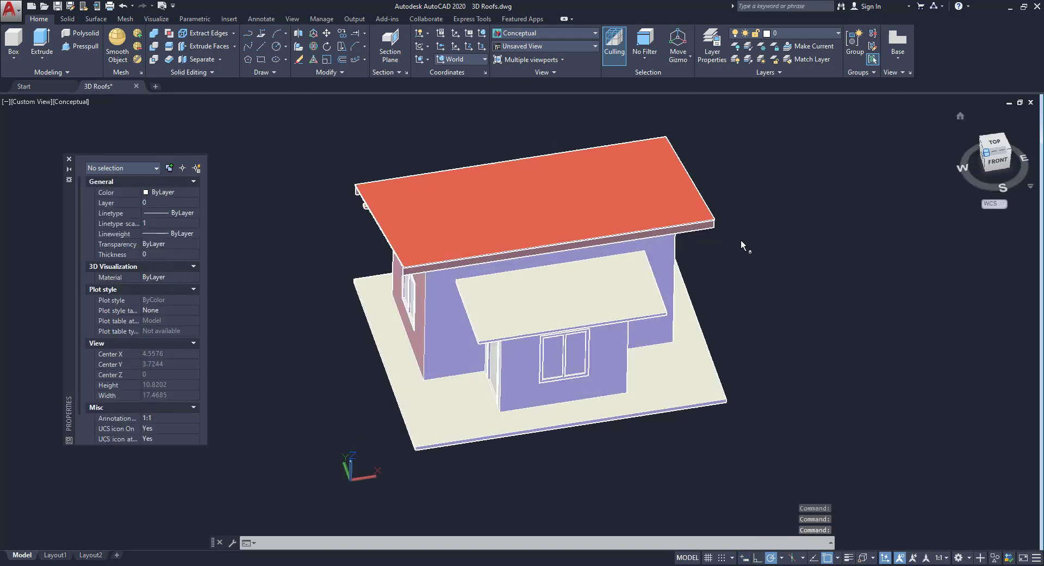
{"action": "scroll", "coordinate": [571, 321], "scroll_direction": "up", "scroll_amount": 2}
{"action": "middle_click_drag", "start_coordinate": [571, 316], "coordinate": [586, 244]}
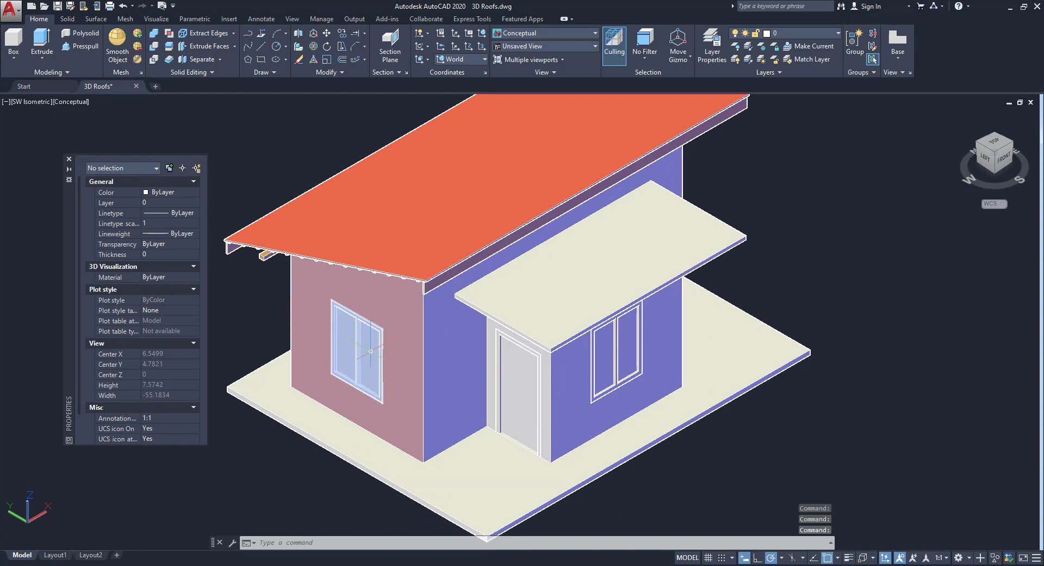
{"action": "scroll", "coordinate": [368, 350], "scroll_direction": "down", "scroll_amount": 3}
{"action": "middle_click_drag", "start_coordinate": [313, 380], "coordinate": [323, 349]}
{"action": "scroll", "coordinate": [323, 349], "scroll_direction": "up", "scroll_amount": 2}
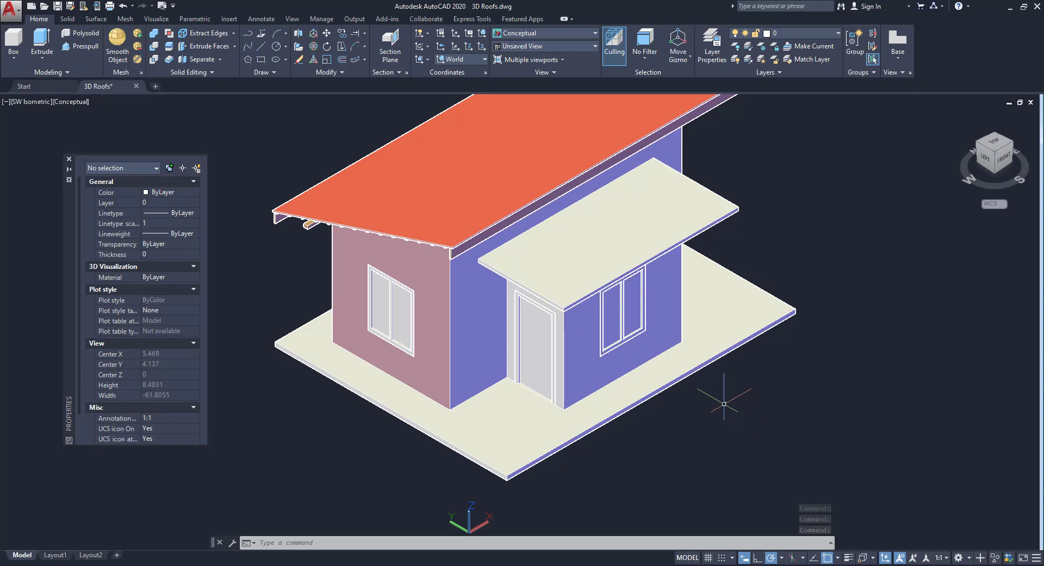
{"action": "left_click", "coordinate": [480, 324], "text": "ctrl"}
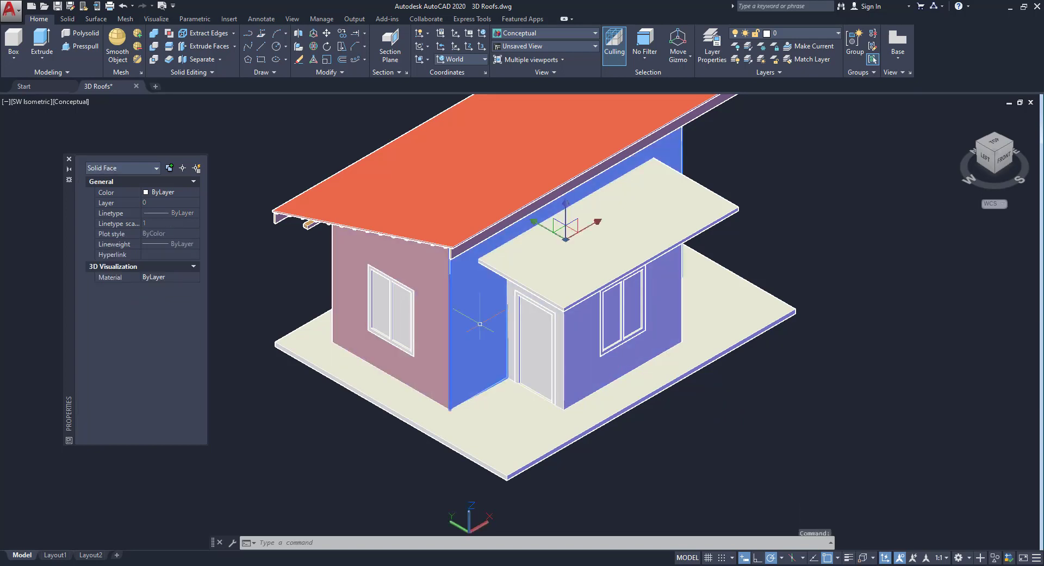
{"action": "left_click", "coordinate": [169, 192]}
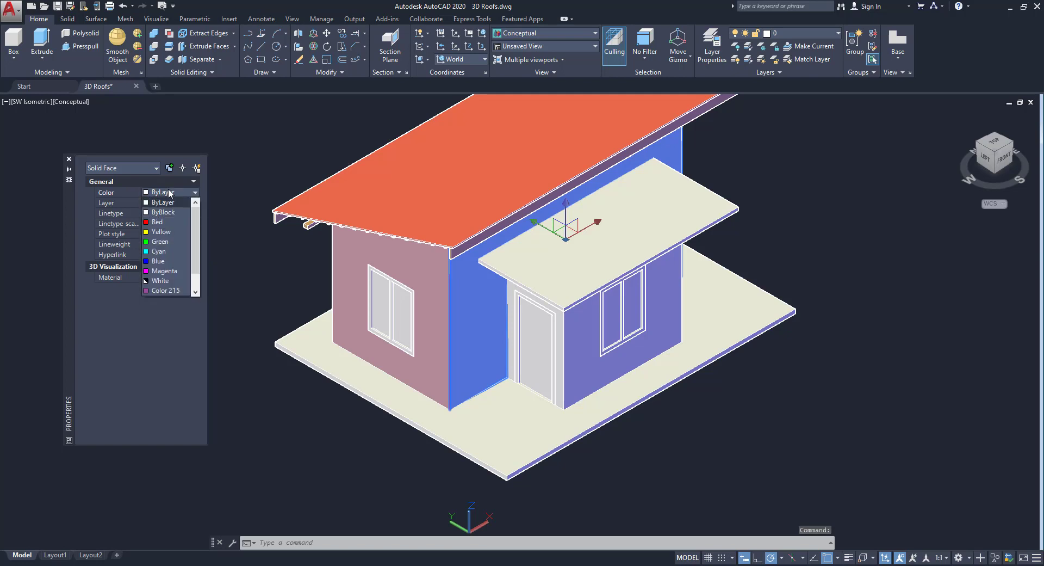
{"action": "left_click", "coordinate": [168, 289]}
{"action": "key", "text": "Escape"}
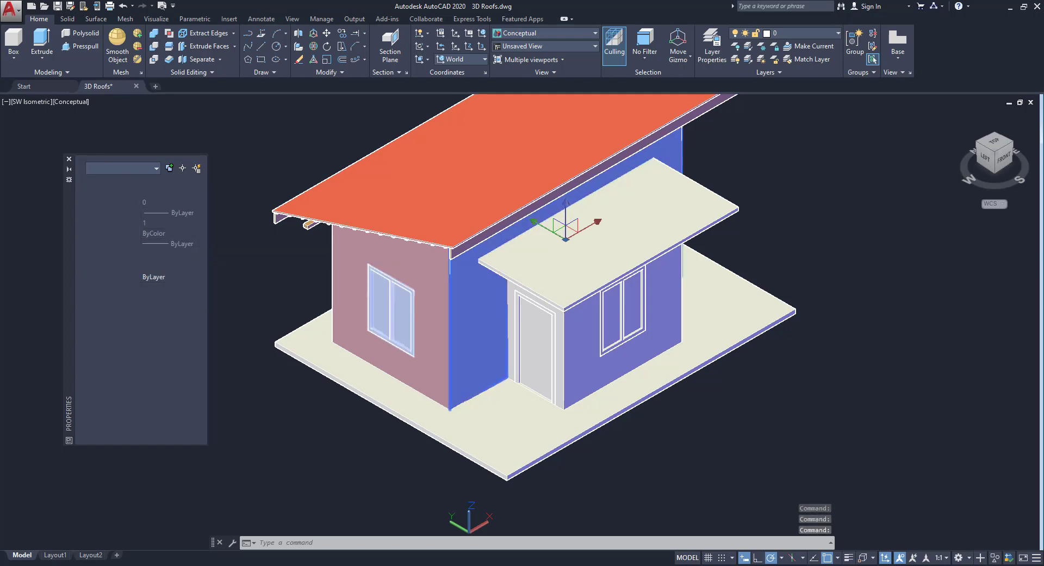
Close the object properties palette and switch the southwest isometric view of the house to the Realistic visual style
{"action": "middle_click_drag", "start_coordinate": [585, 369], "coordinate": [566, 395]}
{"action": "middle_click_drag", "start_coordinate": [585, 345], "coordinate": [609, 313]}
{"action": "left_click", "coordinate": [978, 160]}
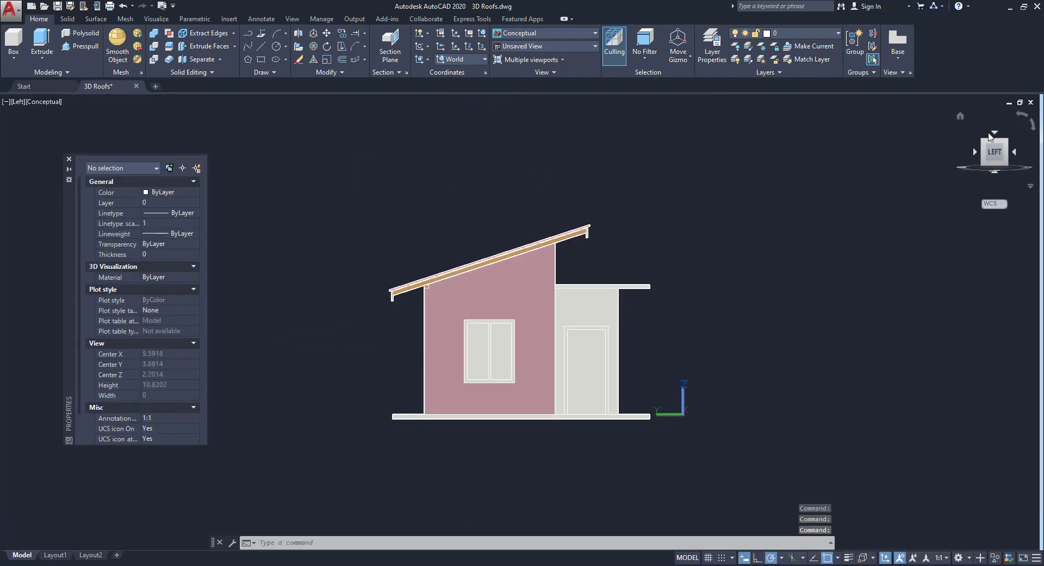
{"action": "left_click", "coordinate": [1007, 142]}
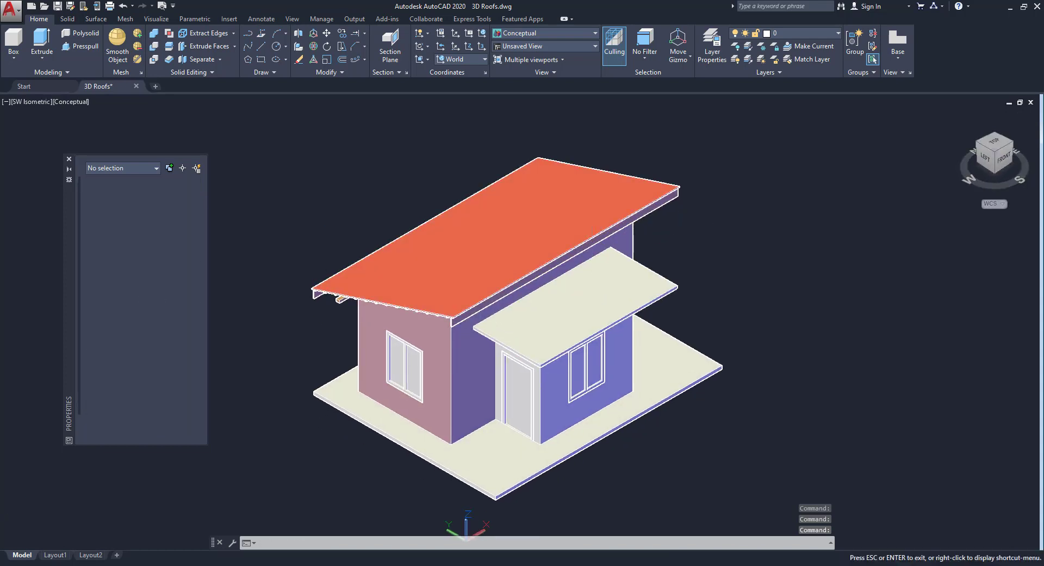
{"action": "left_click", "coordinate": [69, 159]}
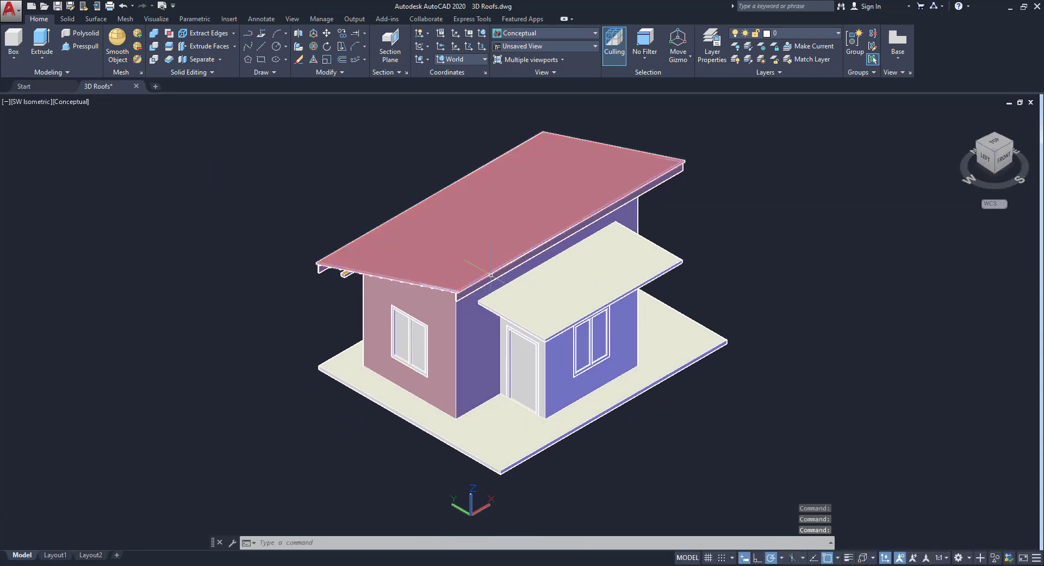
{"action": "scroll", "coordinate": [506, 221], "scroll_direction": "up", "scroll_amount": 1}
{"action": "scroll", "coordinate": [506, 221], "scroll_direction": "up", "scroll_amount": 1}
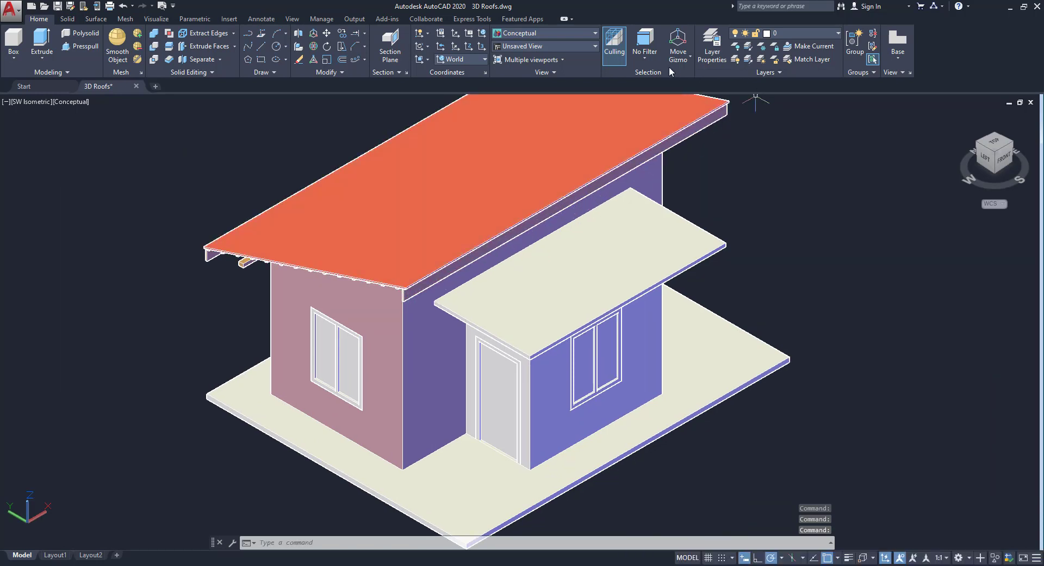
{"action": "left_click", "coordinate": [546, 33]}
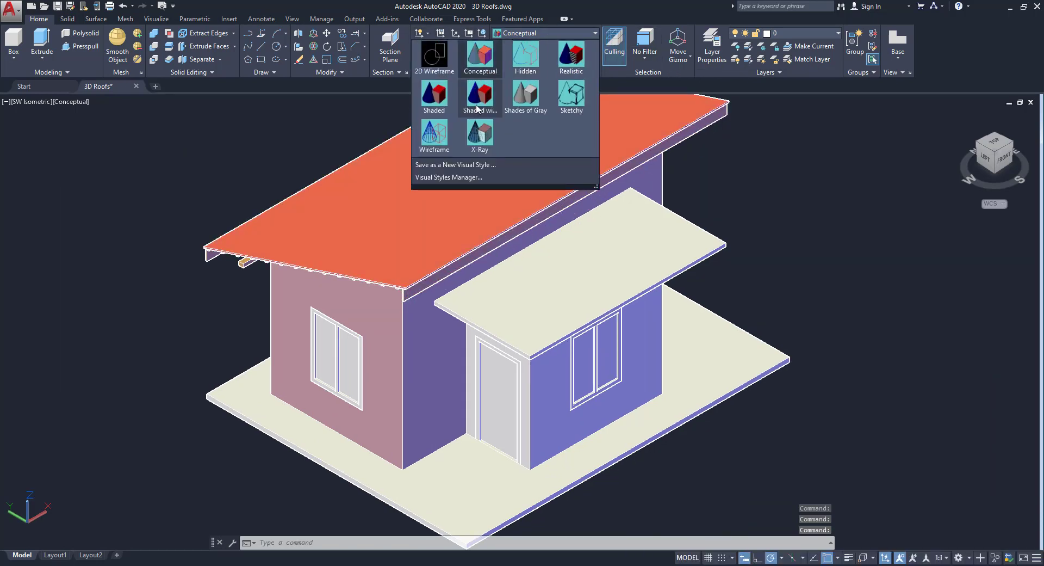
{"action": "left_click", "coordinate": [563, 61]}
{"action": "middle_click_drag", "start_coordinate": [749, 233], "coordinate": [709, 231]}
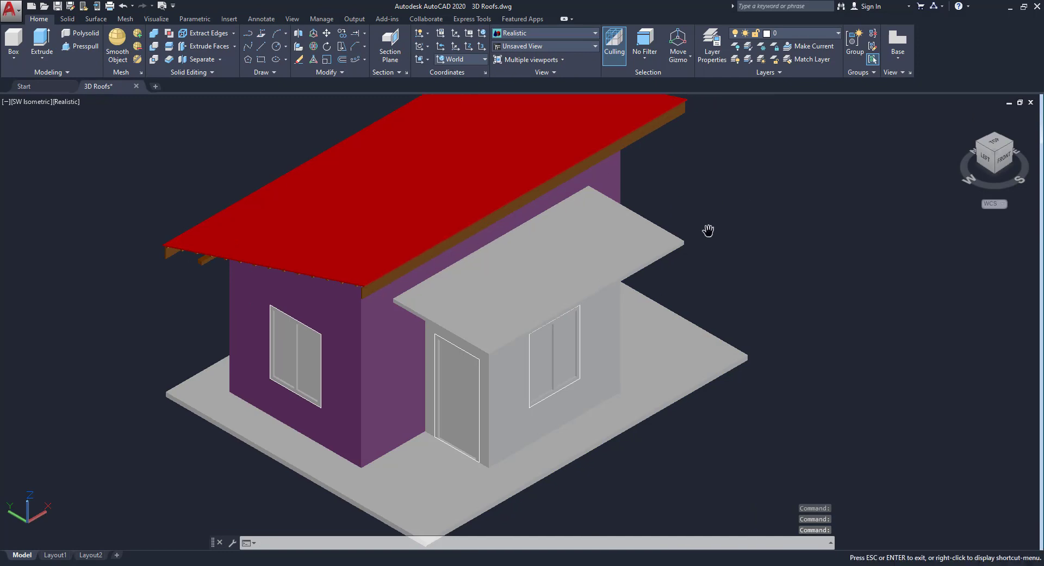
Try to select all objects similar to the sloping rafter along the side wall's upper edge
{"action": "middle_click_drag", "start_coordinate": [596, 255], "coordinate": [641, 243]}
{"action": "middle_click_drag", "start_coordinate": [543, 250], "coordinate": [438, 233], "text": "shift"}
{"action": "left_click", "coordinate": [279, 210]}
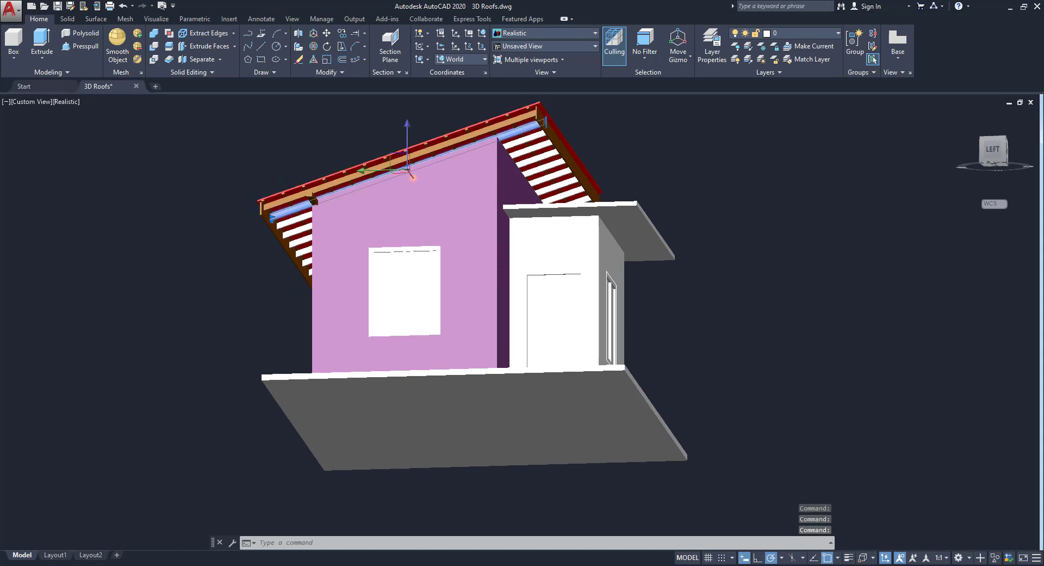
{"action": "right_click", "coordinate": [242, 157]}
{"action": "left_click", "coordinate": [271, 328]}
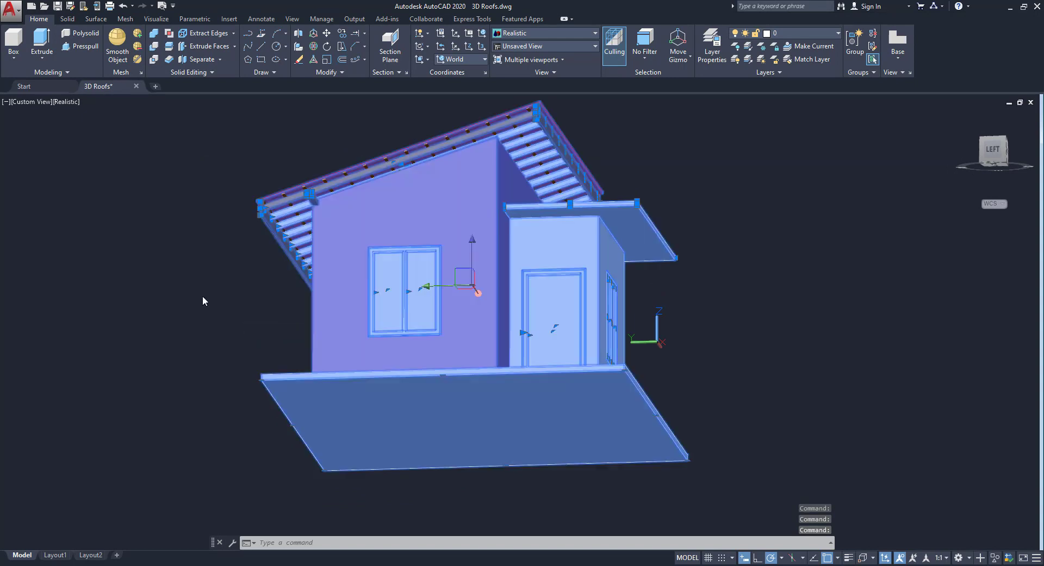
{"action": "key", "text": "Escape"}
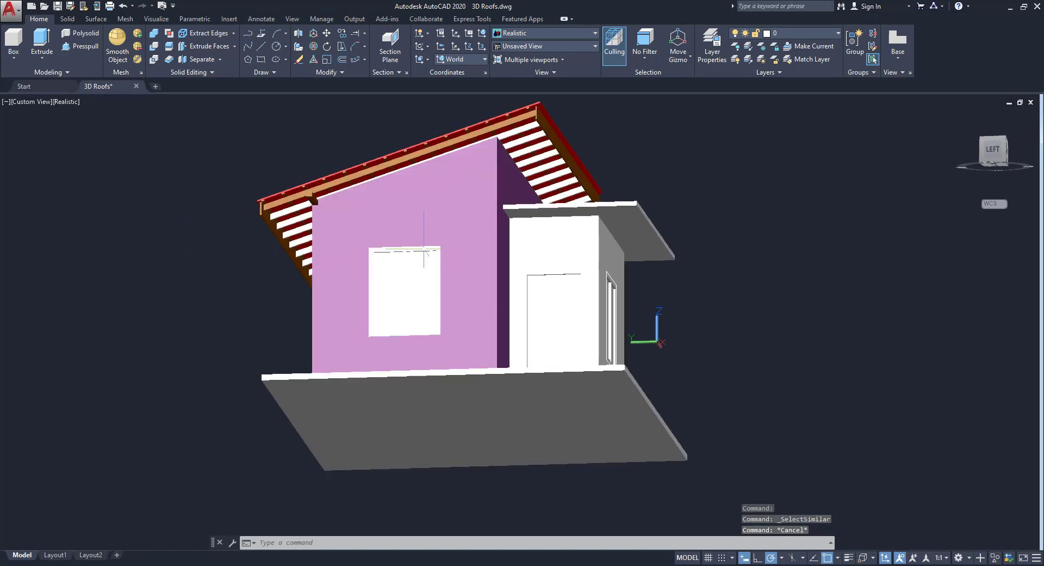
{"action": "middle_click_drag", "start_coordinate": [430, 293], "coordinate": [401, 342], "text": "shift"}
{"action": "key", "text": "Escape"}
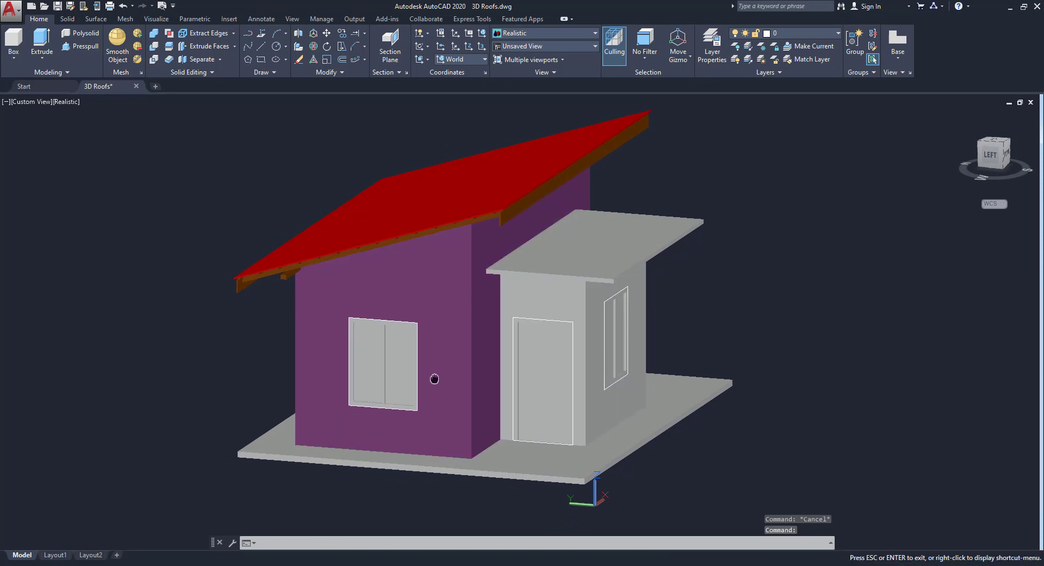
{"action": "key", "text": "Escape"}
{"action": "scroll", "coordinate": [404, 361], "scroll_direction": "up", "scroll_amount": 2}
{"action": "scroll", "coordinate": [404, 360], "scroll_direction": "down", "scroll_amount": 2}
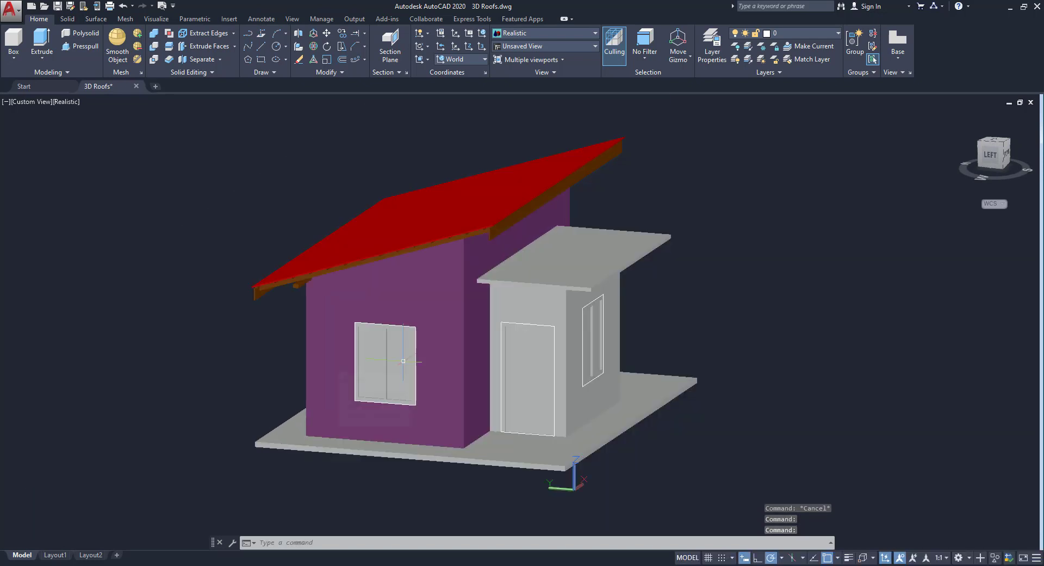